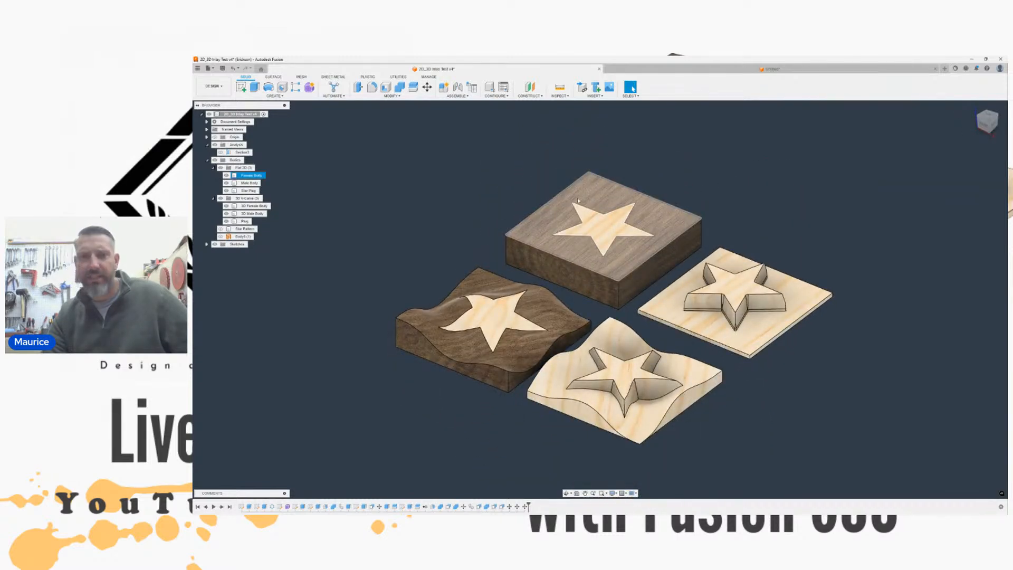
Step: Examine the two flat and two wavy star inlay pieces from an angled view
middle_drag(506, 271, 529, 245)
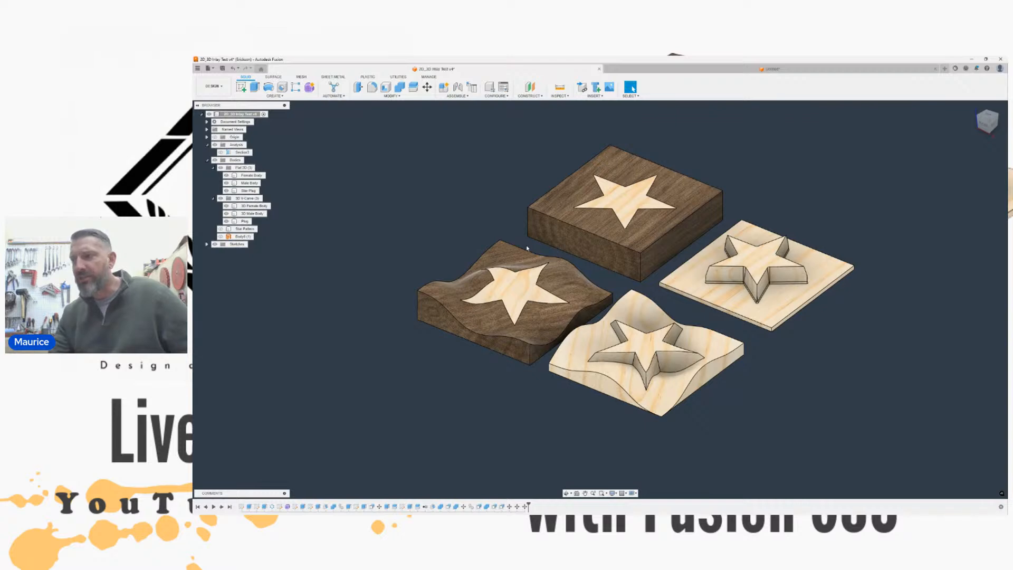
scroll(527, 248, up, 5)
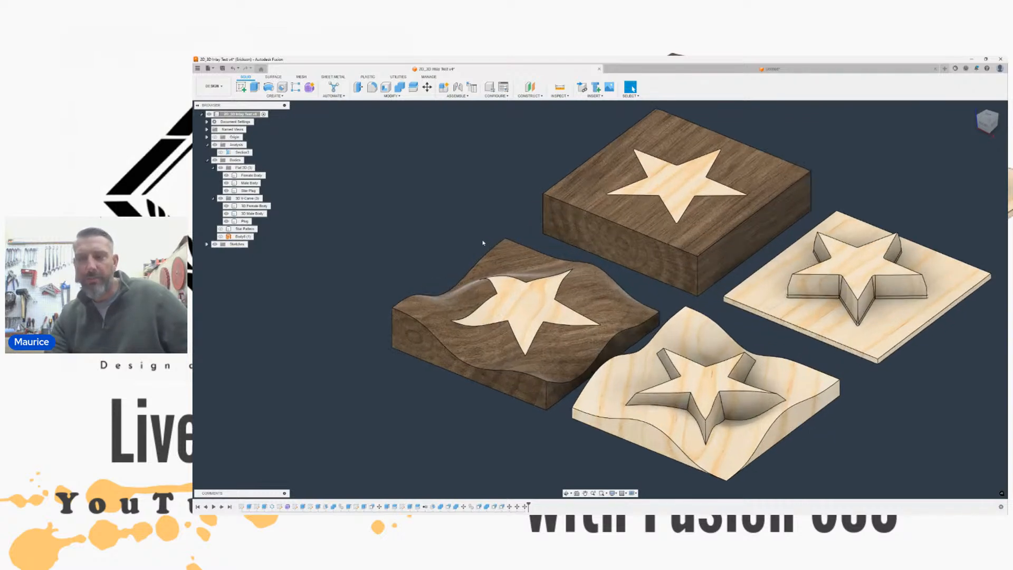
scroll(470, 234, up, 4)
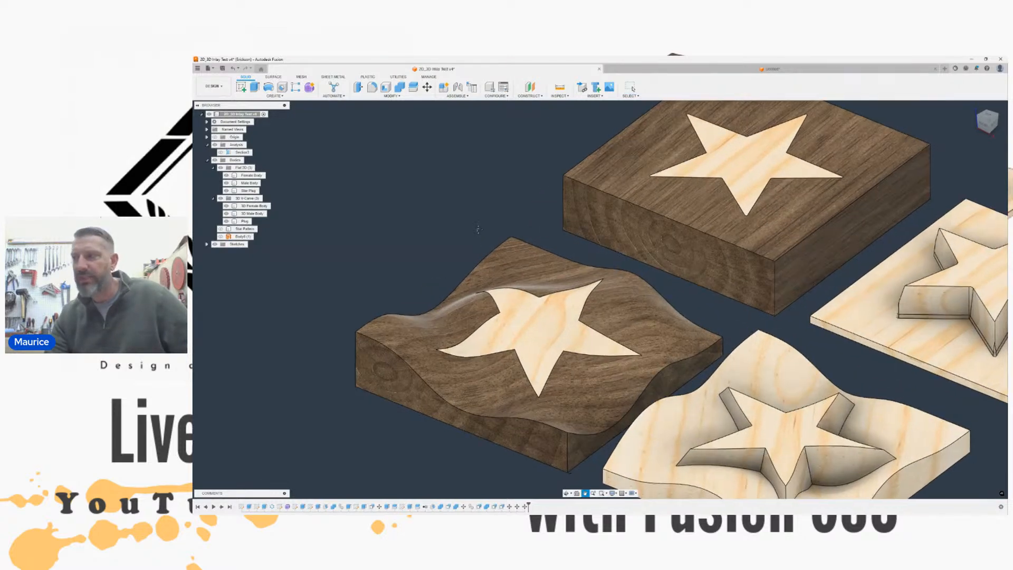
scroll(456, 225, down, 1)
middle_drag(450, 217, 406, 243)
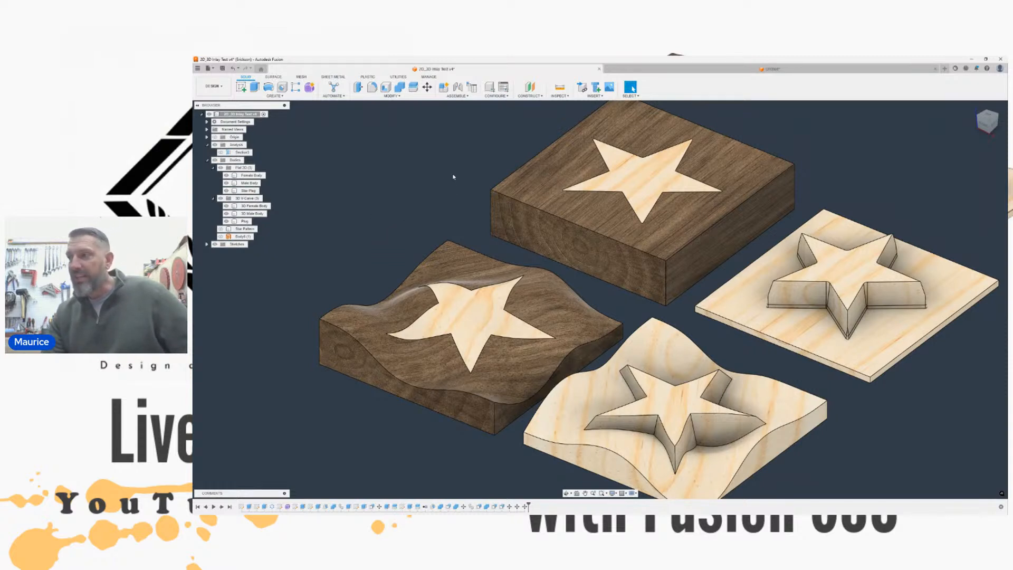
scroll(442, 180, down, 3)
middle_drag(441, 179, 483, 202)
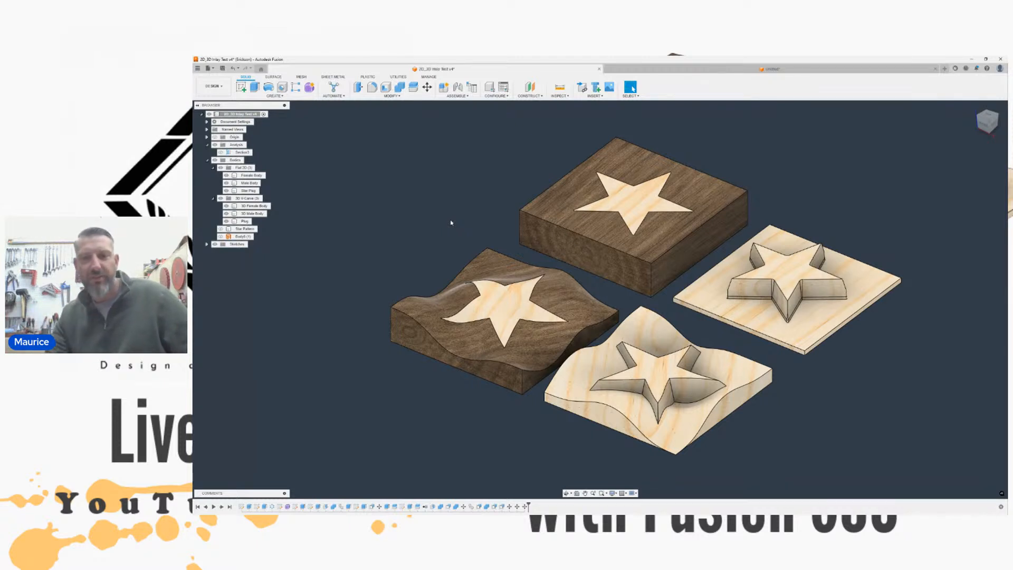
scroll(459, 235, up, 3)
scroll(490, 235, down, 2)
mouse_move(508, 217)
middle_down()
mouse_move(496, 212)
mouse_move(549, 232)
mouse_move(505, 221)
middle_up()
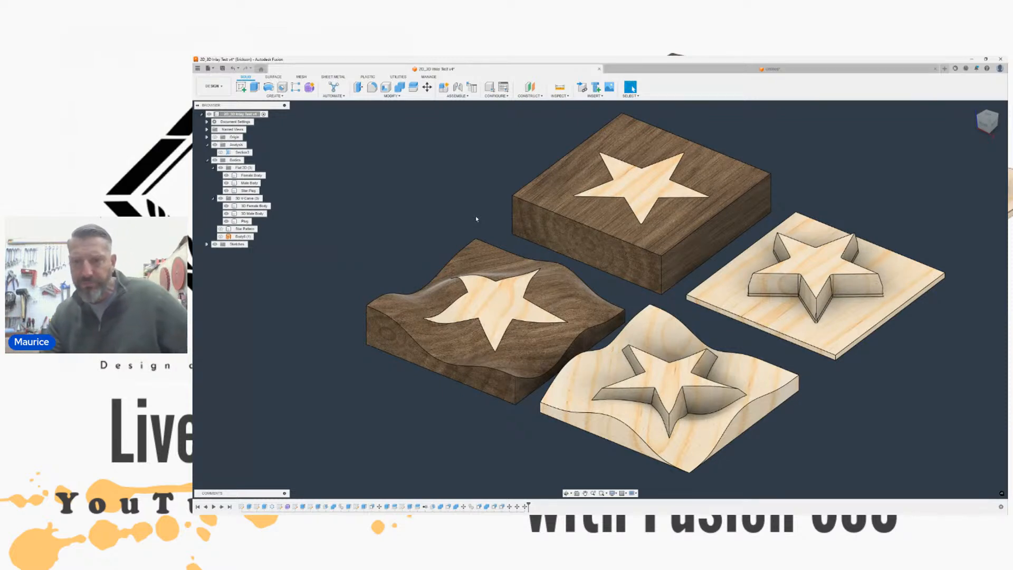
Step: Compare the flat and wavy star inlays from directly above
click(986, 116)
scroll(683, 296, down, 3)
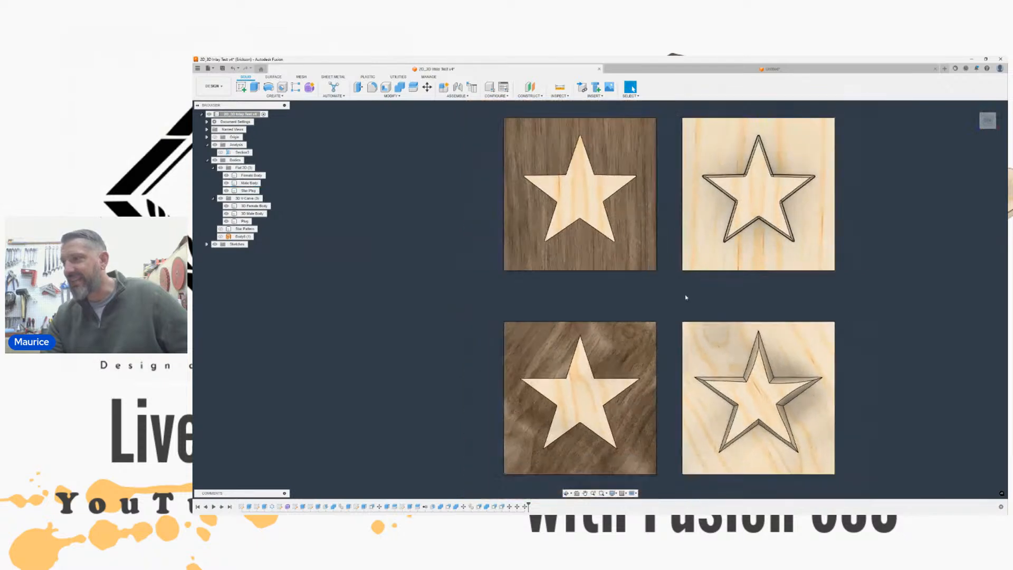
middle_drag(678, 292, 583, 277)
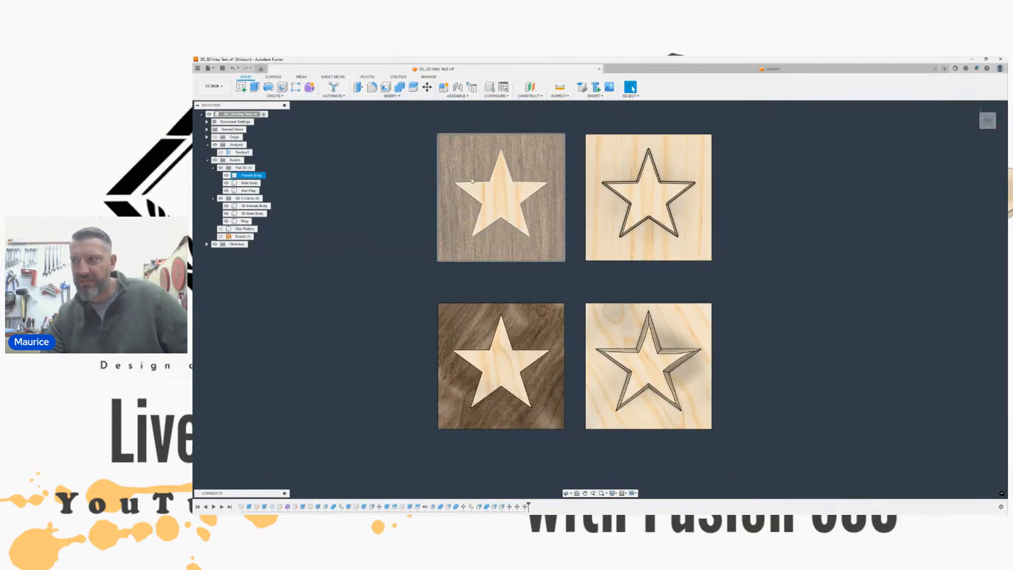
middle_drag(492, 348, 510, 281)
click(509, 281)
scroll(507, 282, up, 3)
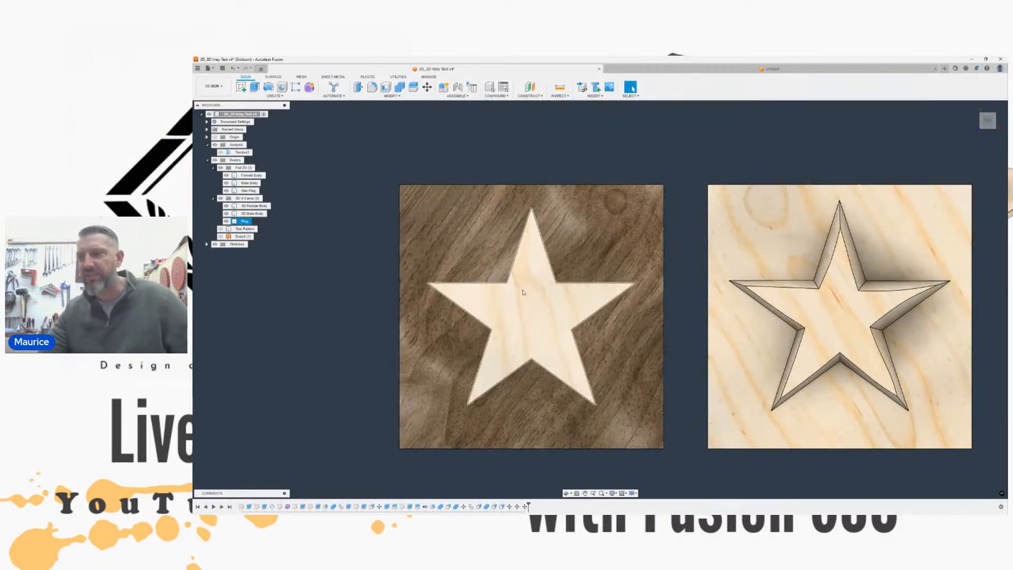
scroll(534, 278, down, 2)
middle_drag(528, 184, 514, 259)
scroll(513, 261, down, 3)
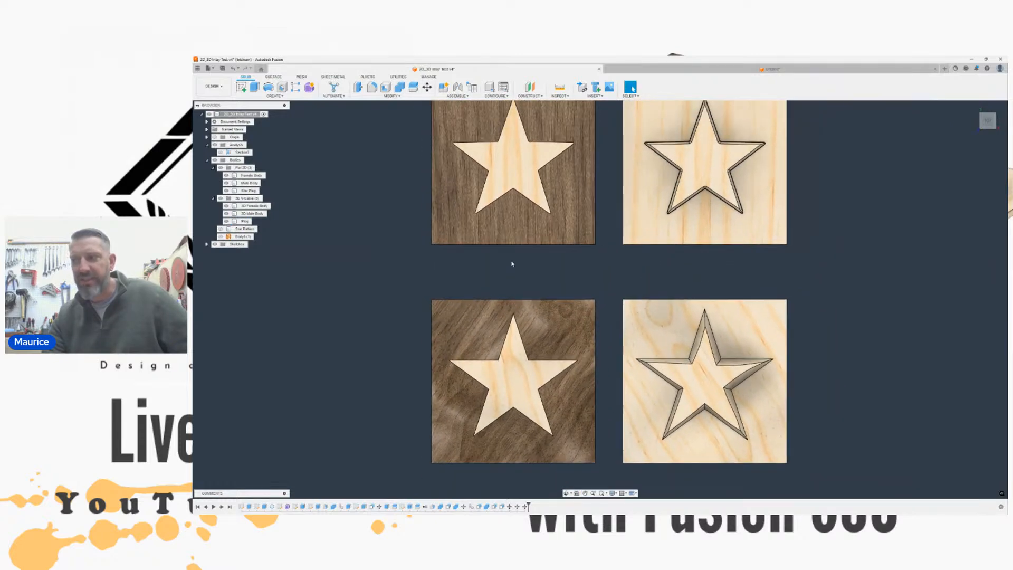
Step: Inspect the upper point of the star inlay on the flat dark block up close
scroll(532, 167, up, 4)
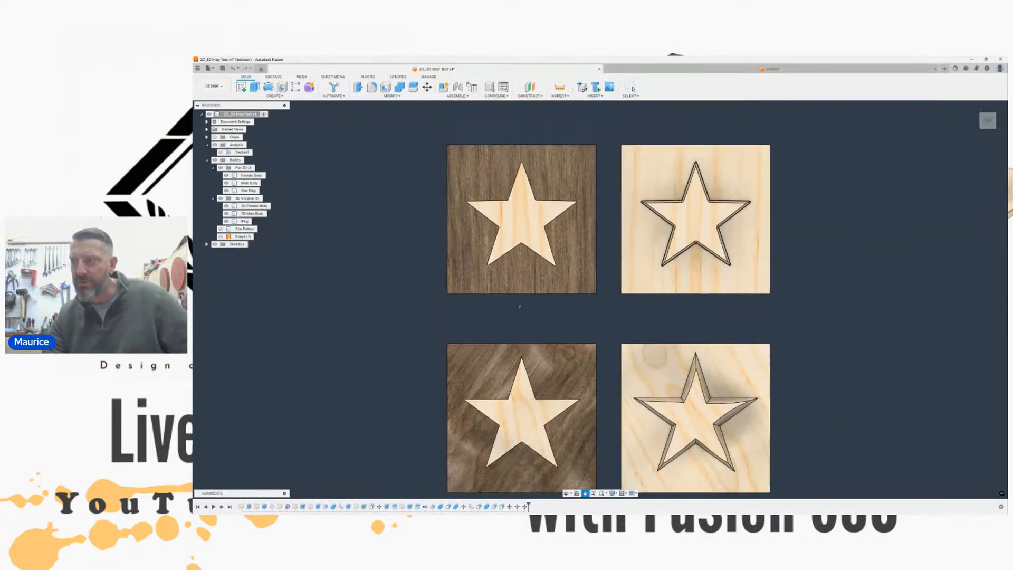
scroll(532, 167, up, 5)
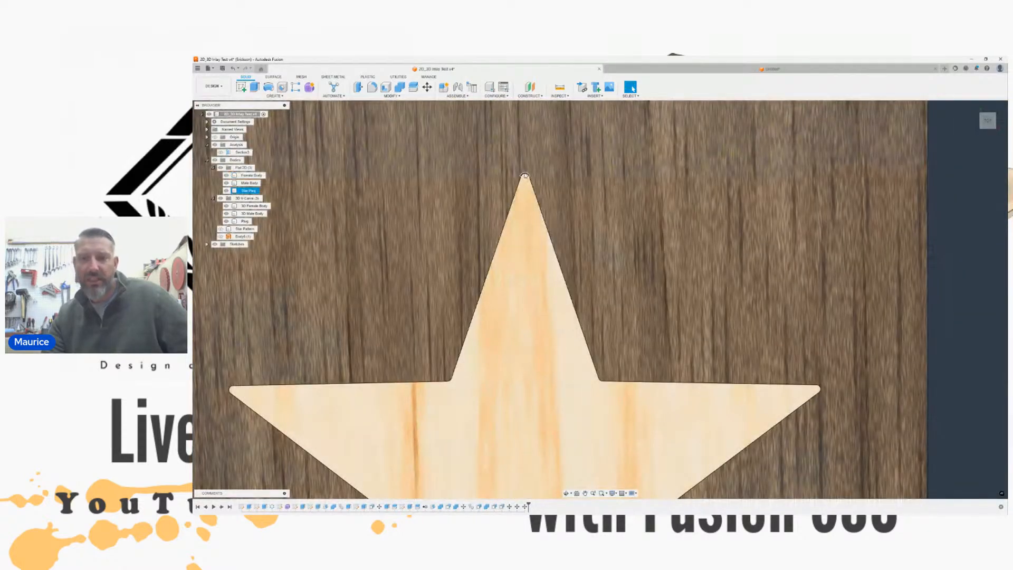
scroll(525, 176, down, 8)
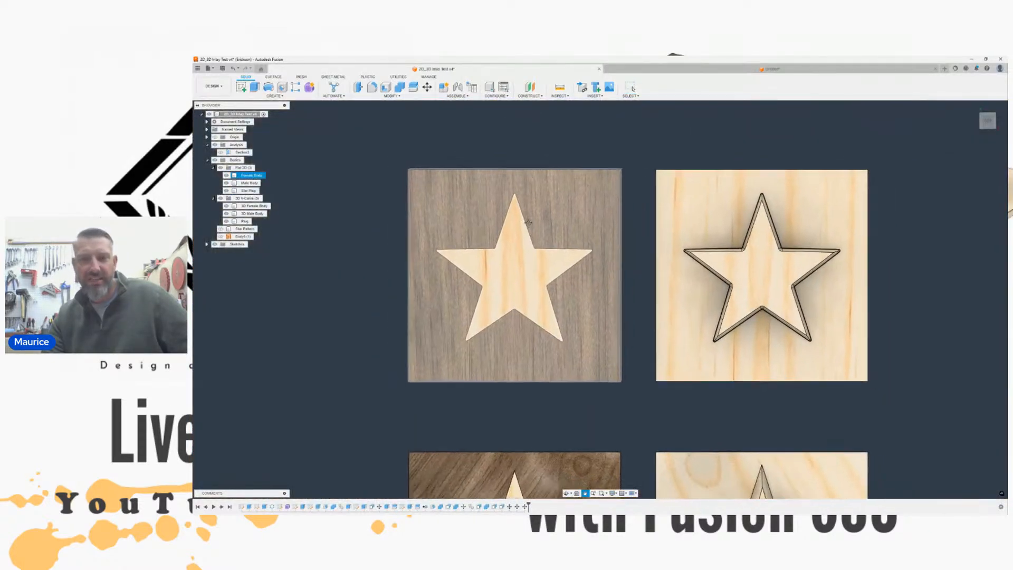
Step: Examine the star inlay on the wavy dark block from an angled view, relative to the flat pieces
shift+middle_drag(528, 222, 687, 165)
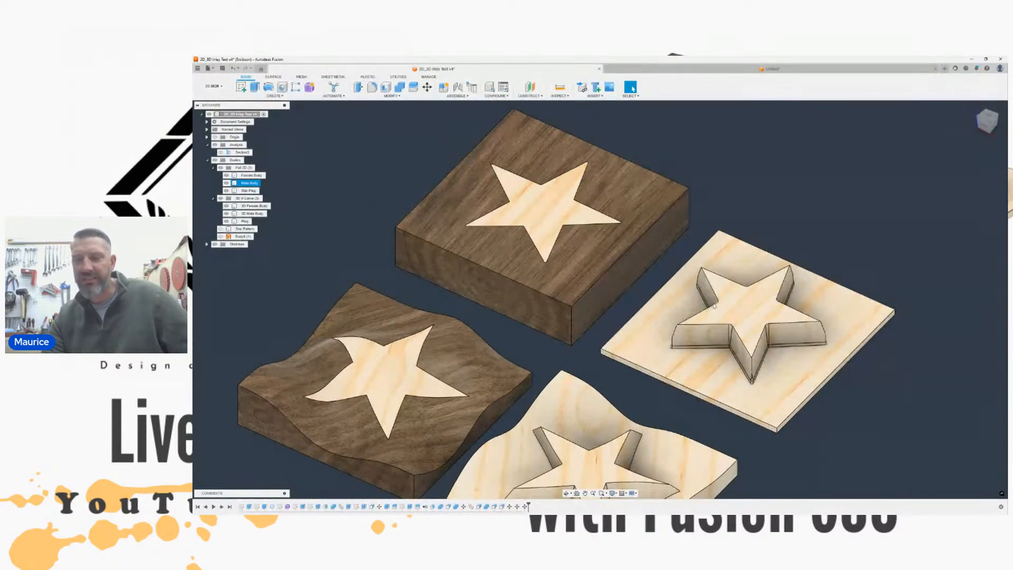
middle_drag(573, 238, 587, 247)
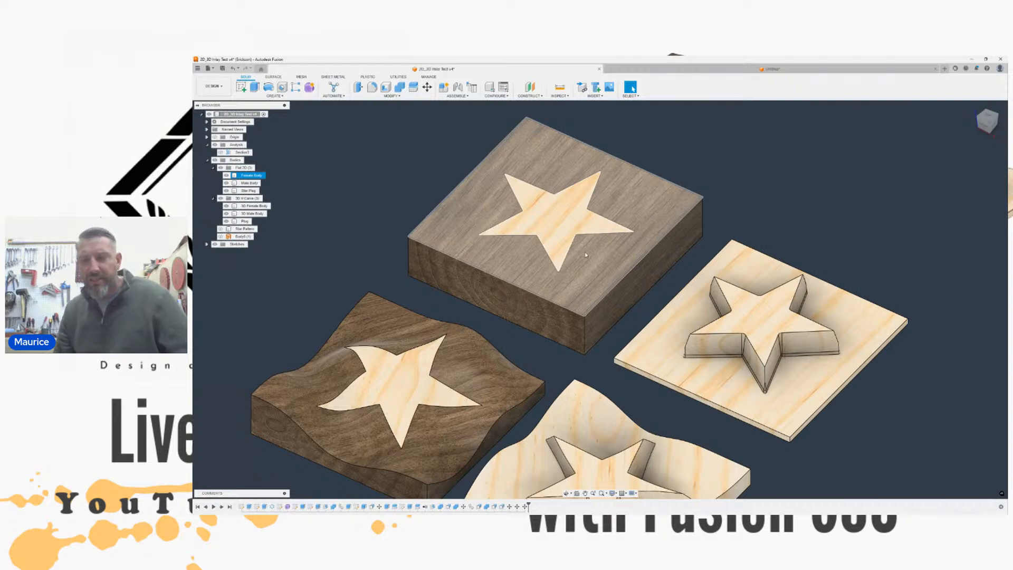
middle_drag(464, 359, 552, 273)
scroll(493, 273, up, 5)
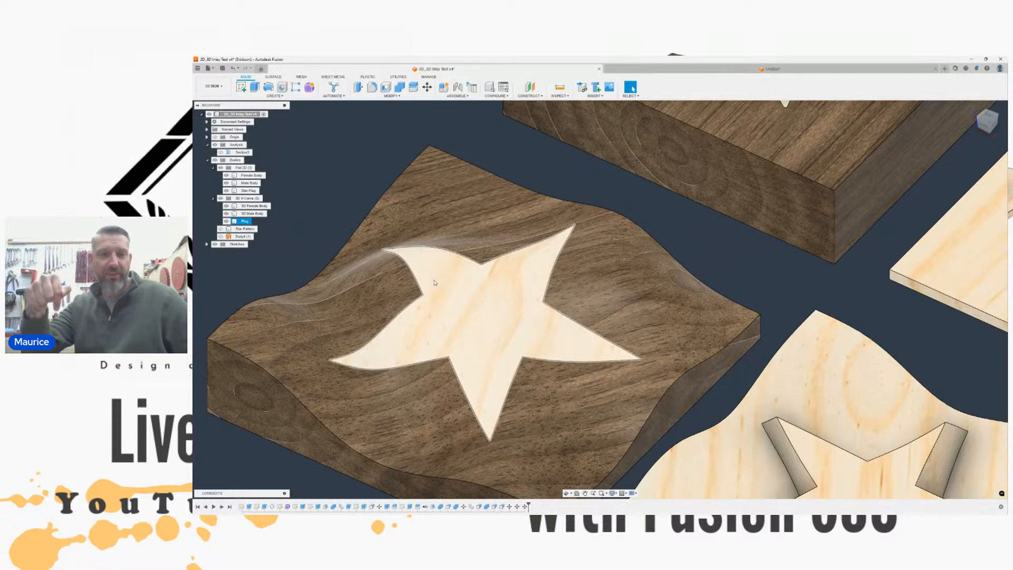
scroll(461, 274, down, 1)
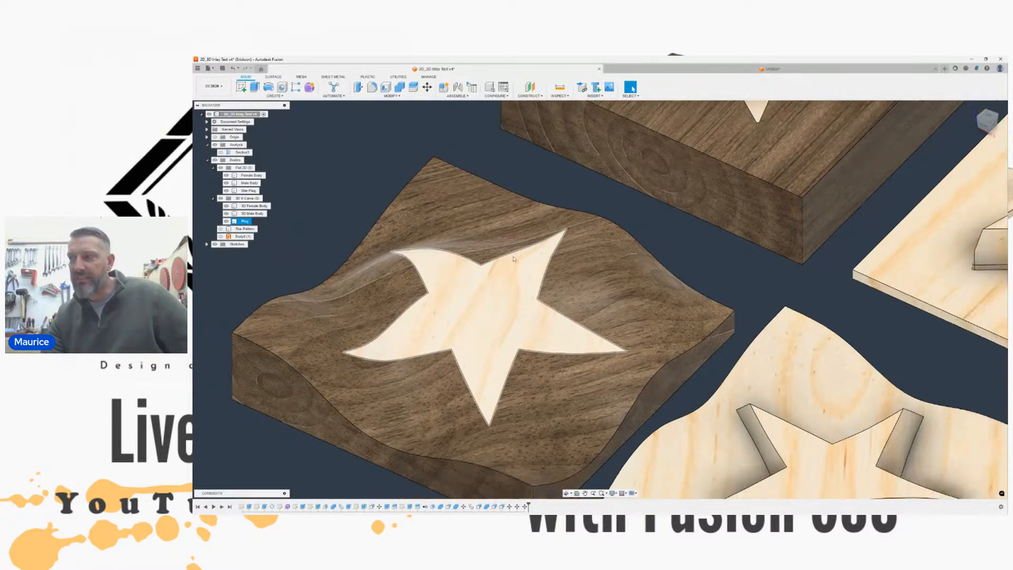
scroll(559, 223, up, 2)
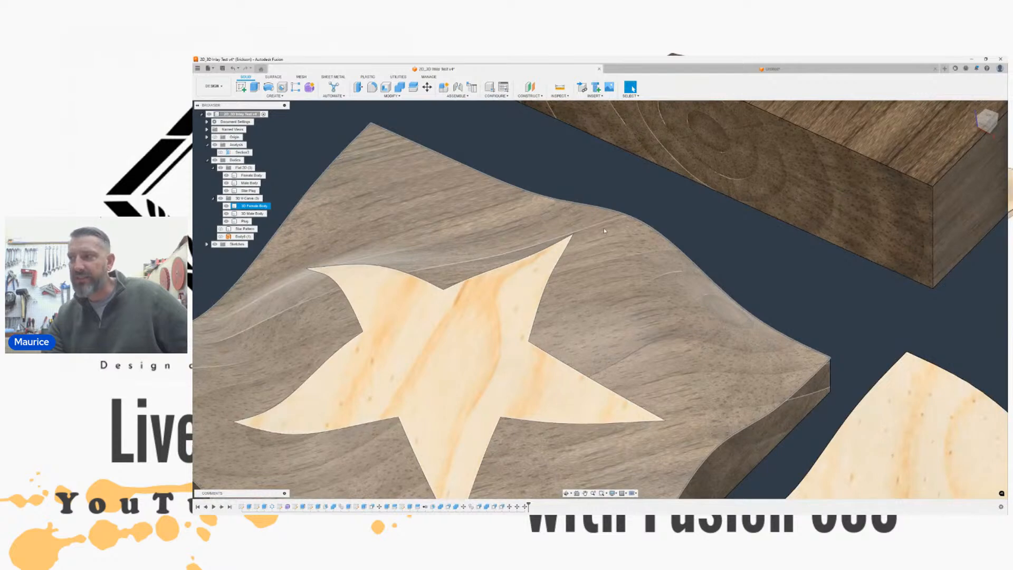
scroll(607, 226, up, 3)
scroll(628, 213, down, 5)
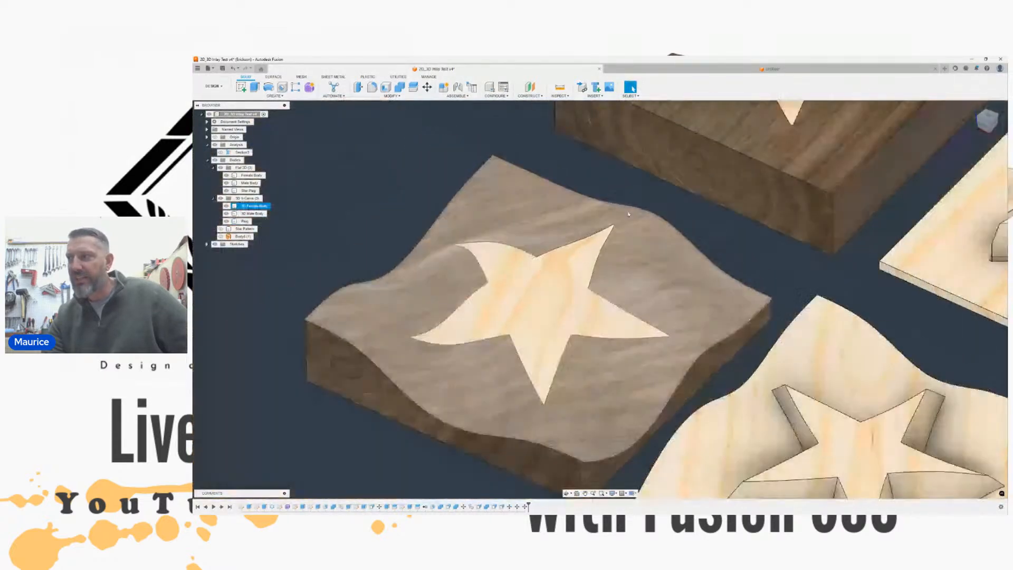
scroll(628, 214, down, 2)
scroll(626, 221, up, 4)
scroll(626, 225, up, 1)
scroll(478, 311, down, 3)
middle_drag(478, 311, 598, 208)
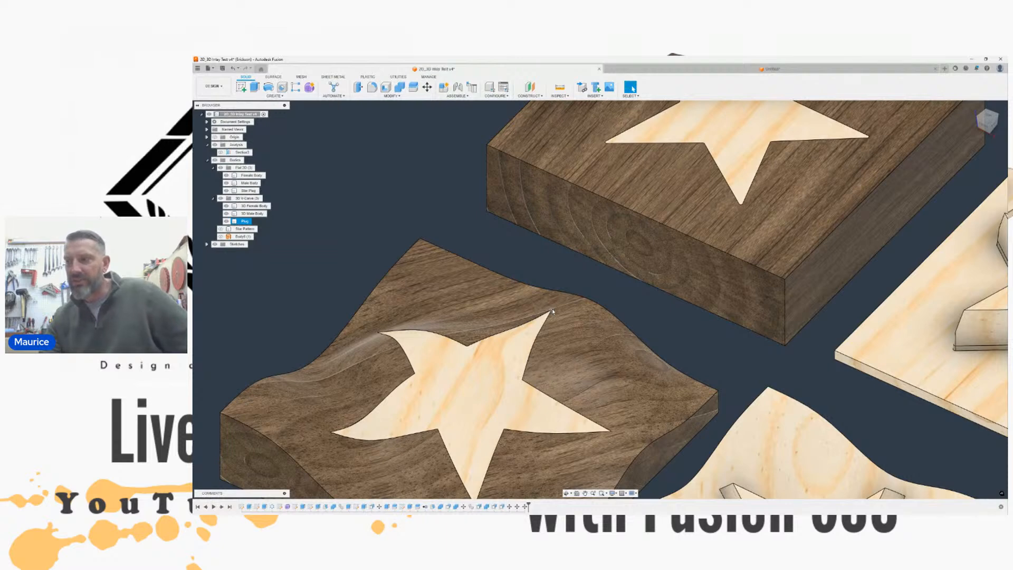
Step: Inspect the tip of one star point on the wavy dark block up close
scroll(545, 299, down, 1)
middle_drag(552, 296, 601, 249)
scroll(602, 249, up, 3)
scroll(608, 249, up, 2)
scroll(585, 246, up, 3)
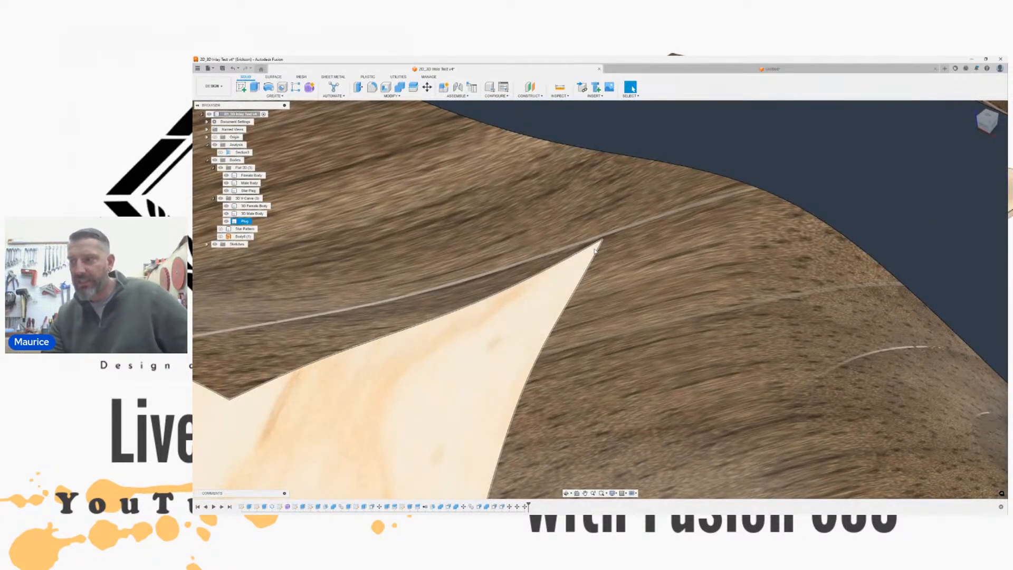
scroll(595, 251, down, 2)
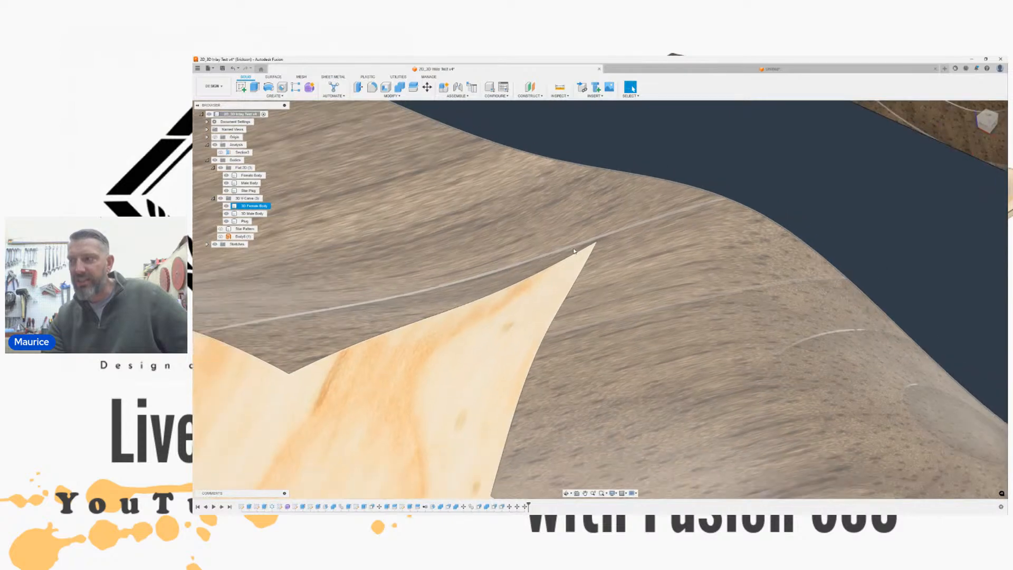
scroll(574, 250, down, 8)
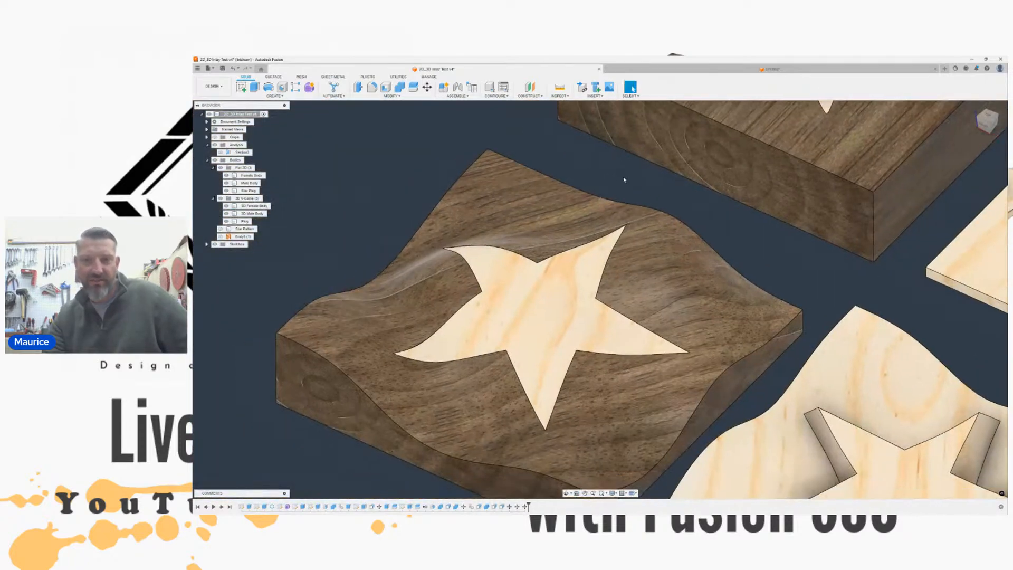
Step: Review the wavy inlay at an angle and all four inlay pieces from the top view
scroll(552, 198, up, 5)
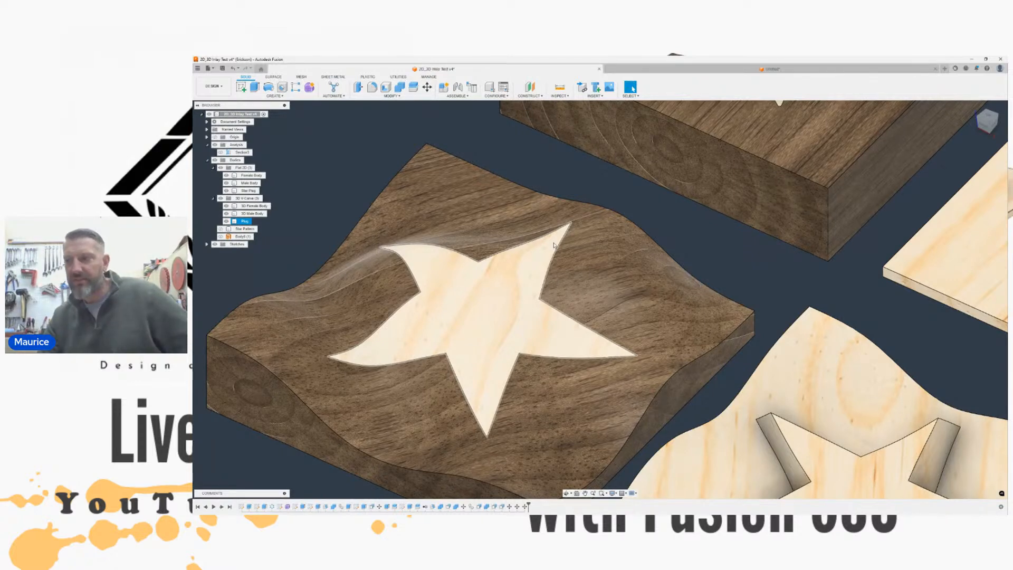
scroll(476, 198, down, 3)
middle_drag(528, 186, 523, 252)
scroll(530, 237, up, 3)
scroll(539, 241, down, 2)
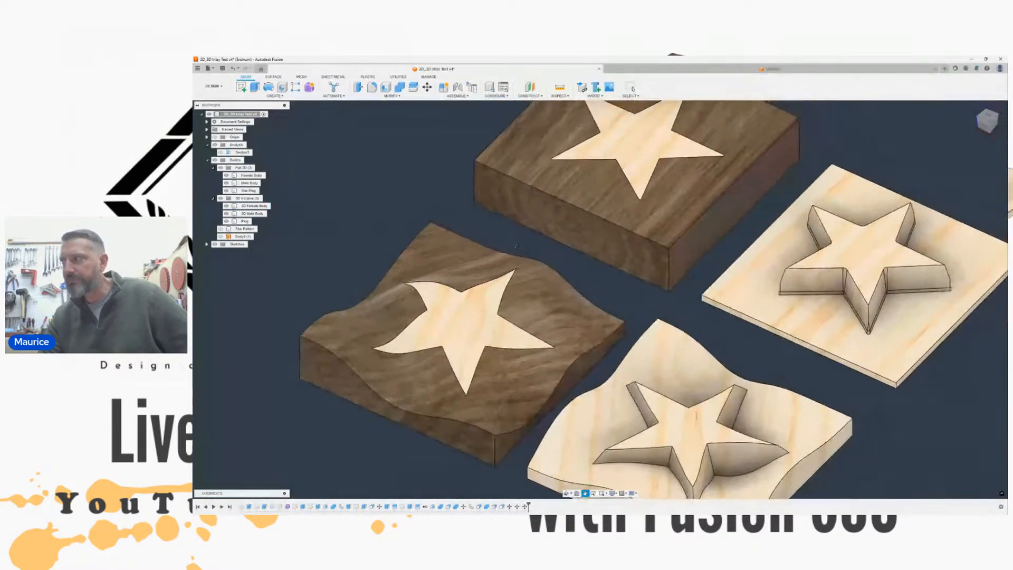
click(986, 116)
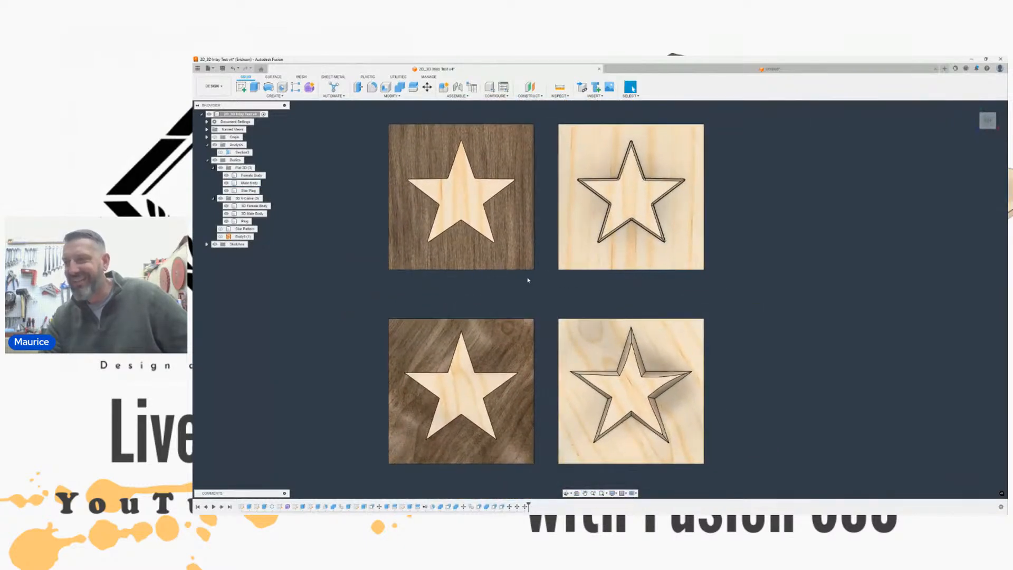
scroll(549, 294, up, 2)
middle_drag(556, 301, 613, 259)
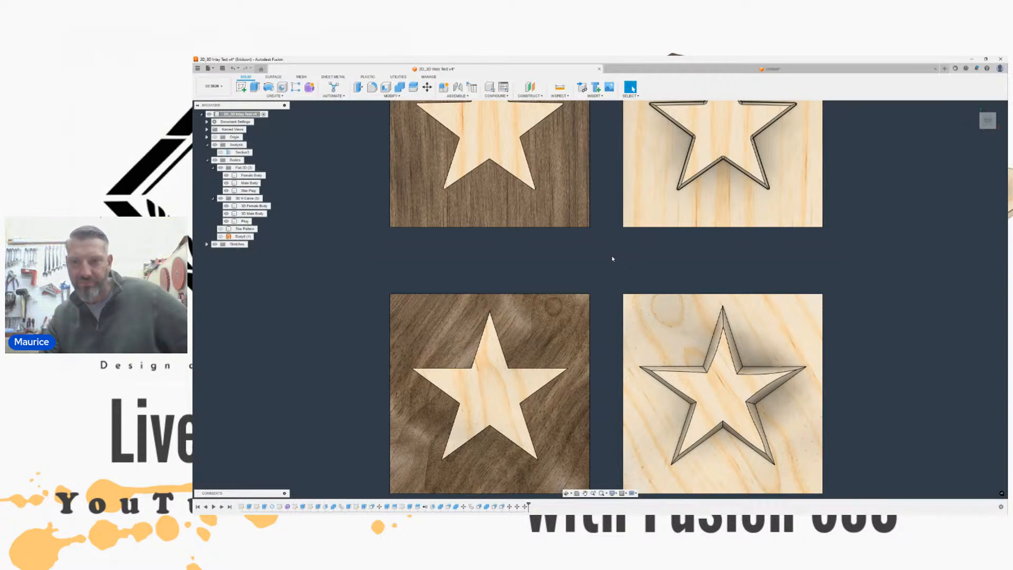
scroll(531, 278, down, 3)
scroll(529, 276, down, 1)
middle_drag(529, 276, 586, 272)
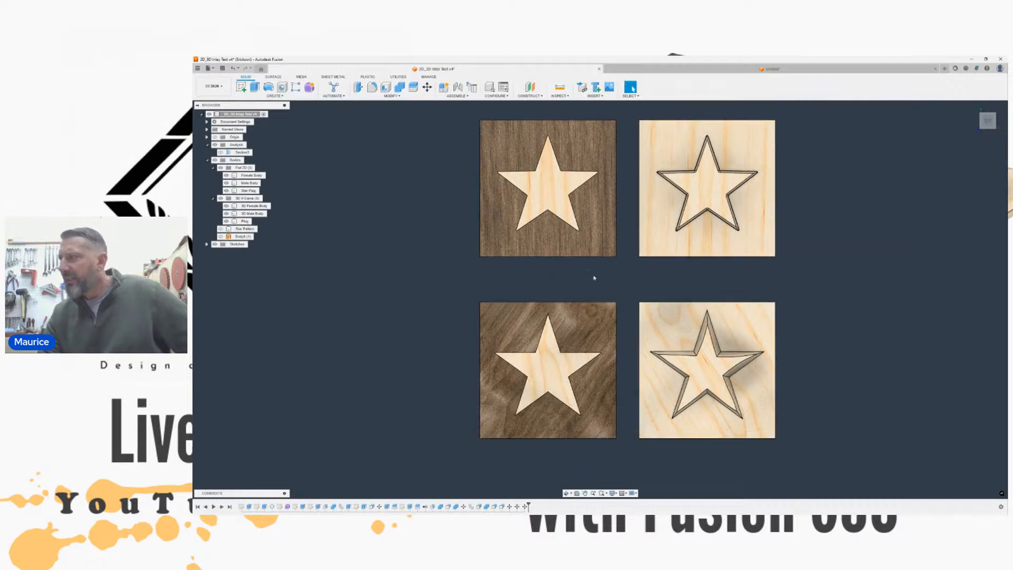
Step: Show the saved section analysis through the wavy inlay pieces in an angled view
drag(985, 121, 974, 100)
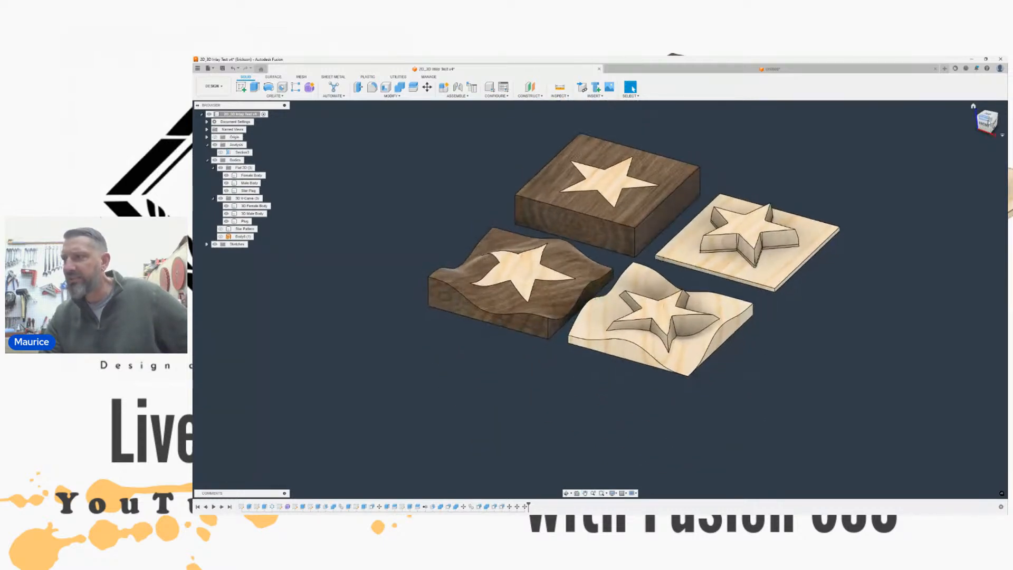
scroll(563, 230, up, 4)
middle_drag(563, 230, 647, 189)
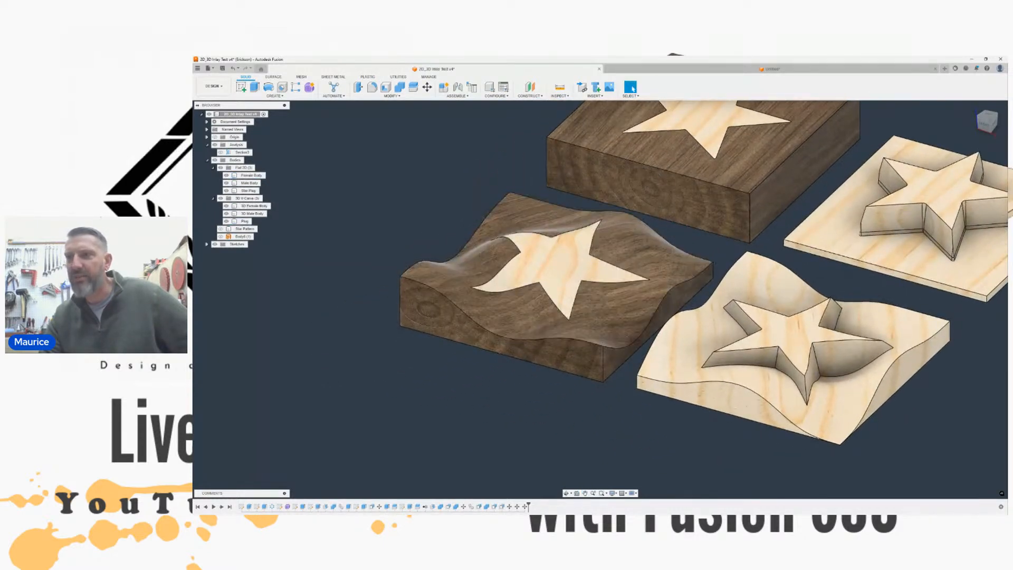
click(220, 153)
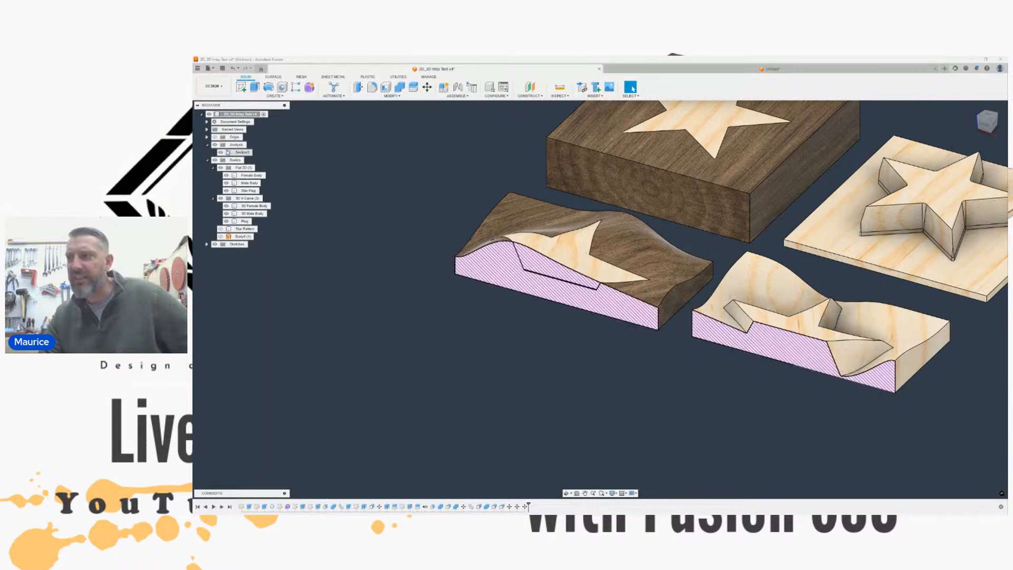
scroll(561, 266, up, 4)
scroll(522, 323, up, 1)
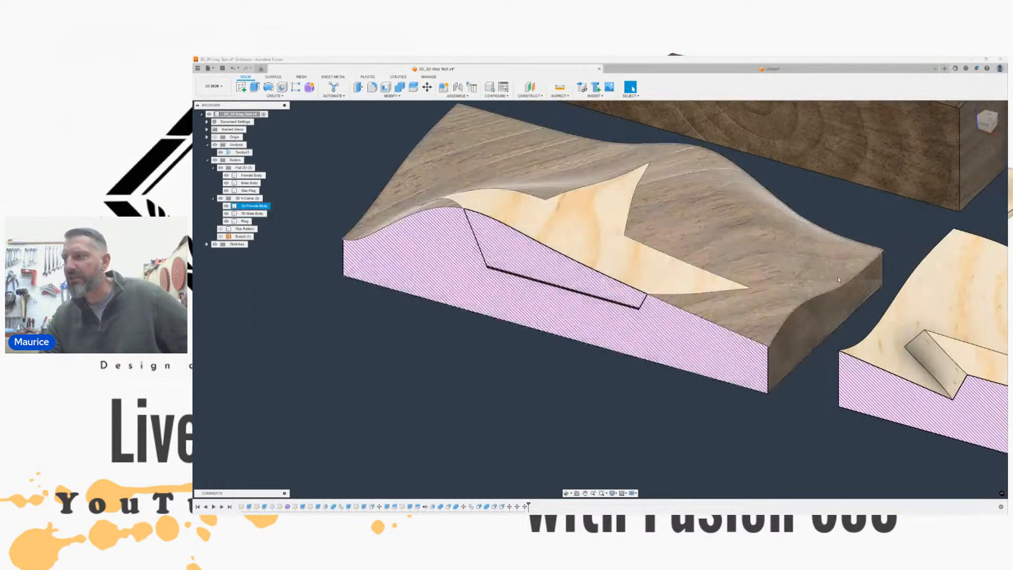
Step: Inspect the sectioned wavy block from the front, at the bottom of the pocket beneath the plug
click(984, 125)
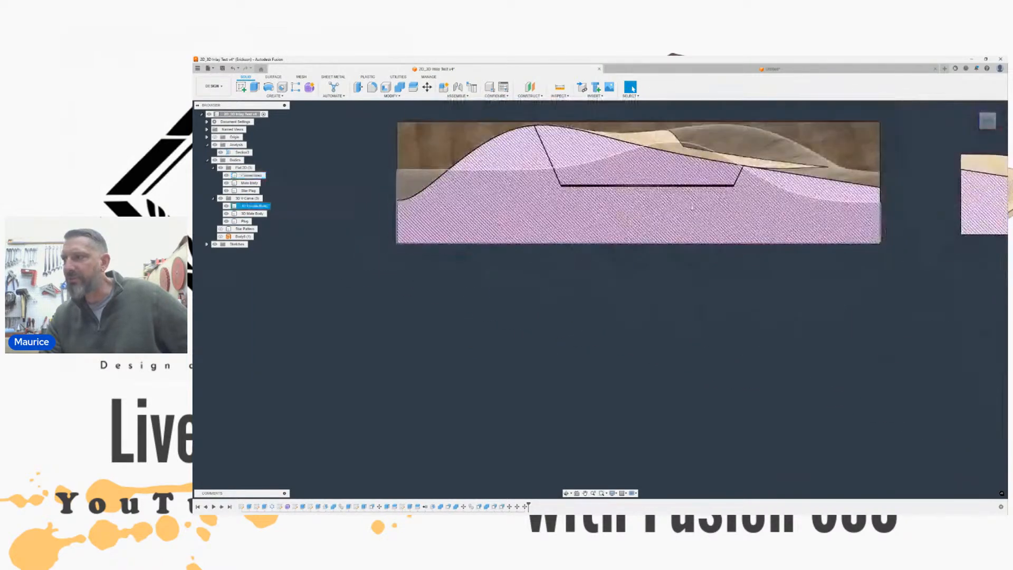
scroll(592, 260, up, 3)
scroll(592, 260, up, 2)
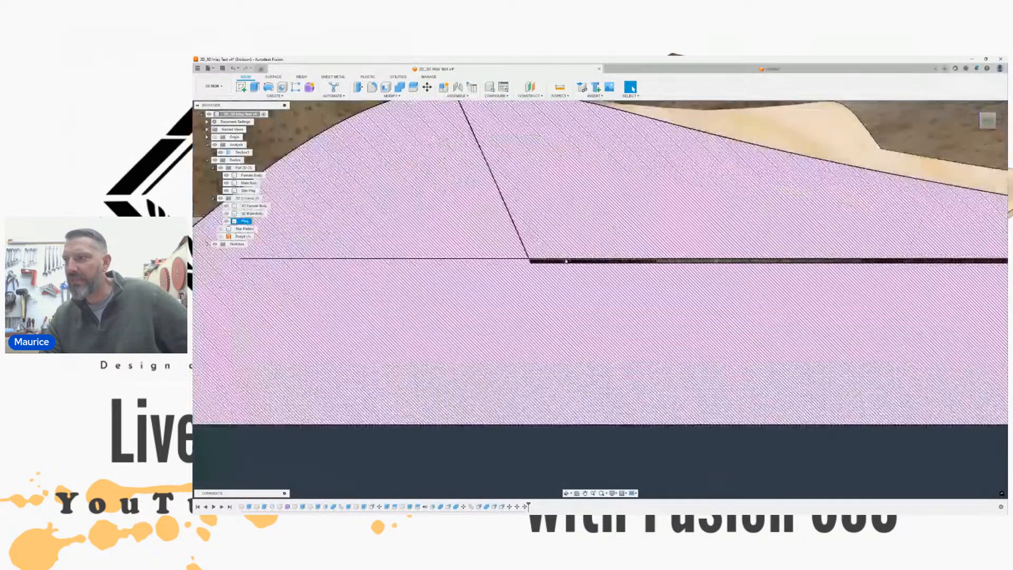
middle_drag(661, 264, 510, 301)
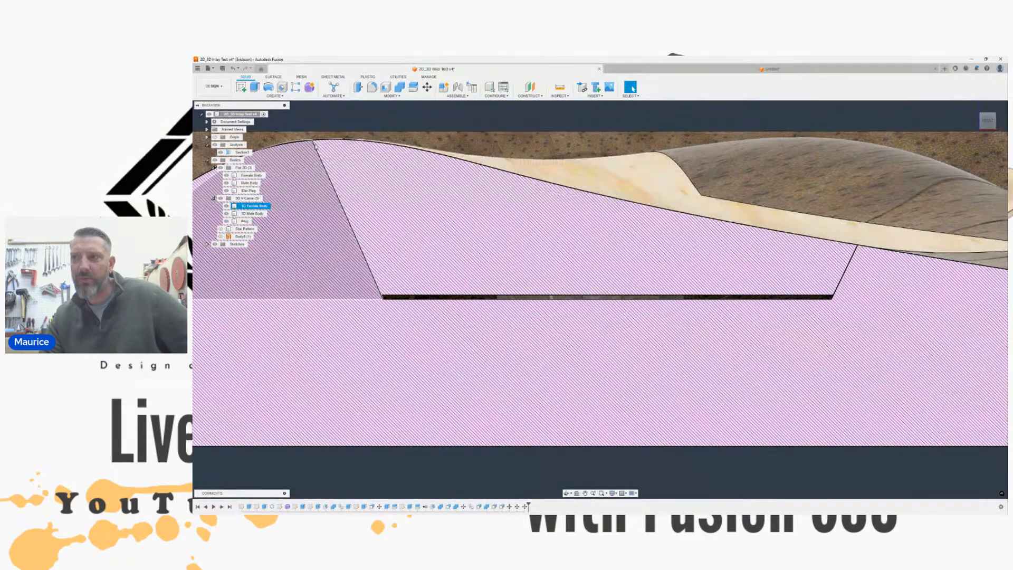
Step: Inspect the joint between plug and pocket in the sectioned wavy block, from the sloped wall at the wave crest to the pocket floor
middle_drag(314, 141, 425, 178)
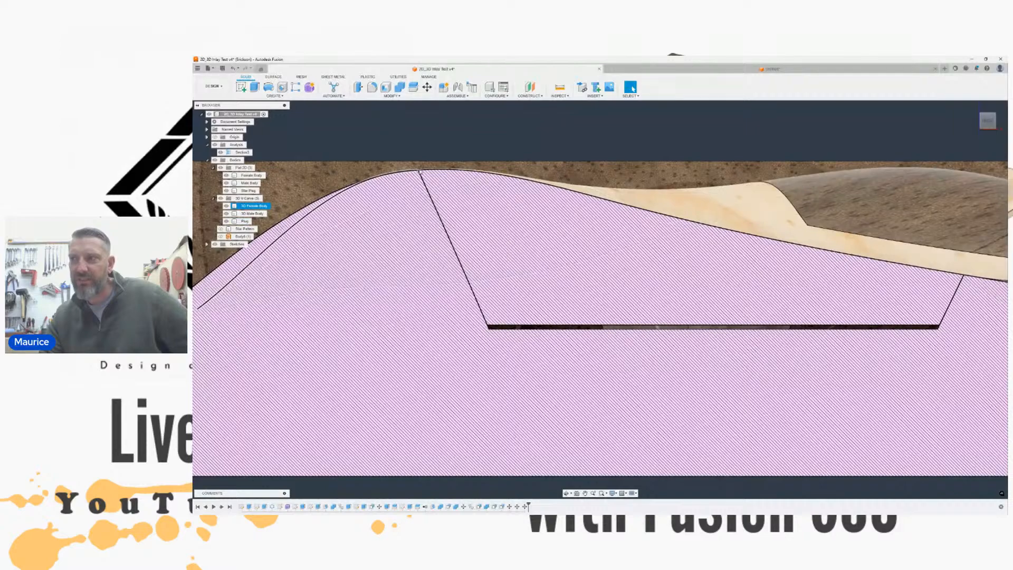
scroll(419, 172, up, 5)
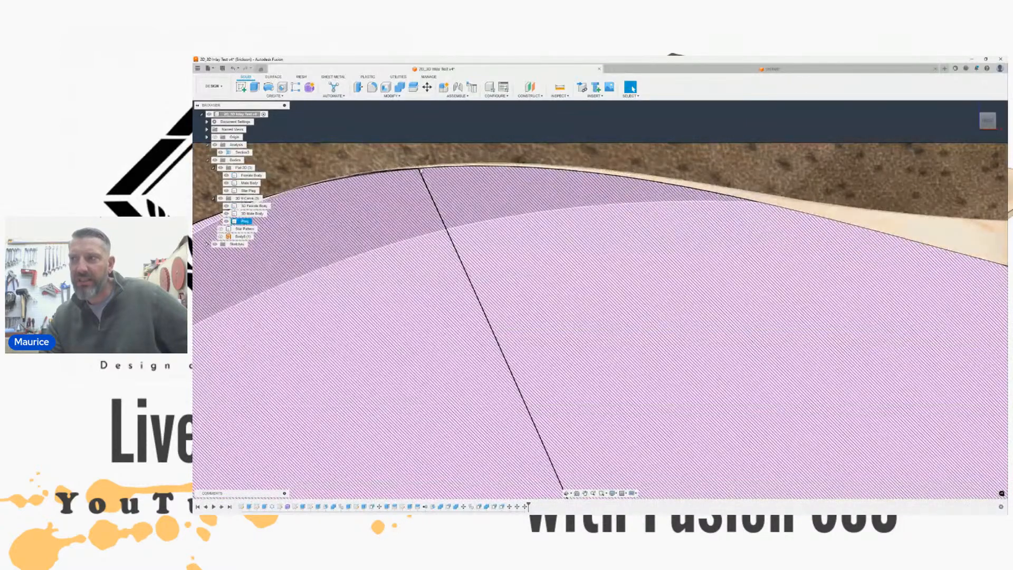
scroll(421, 170, down, 3)
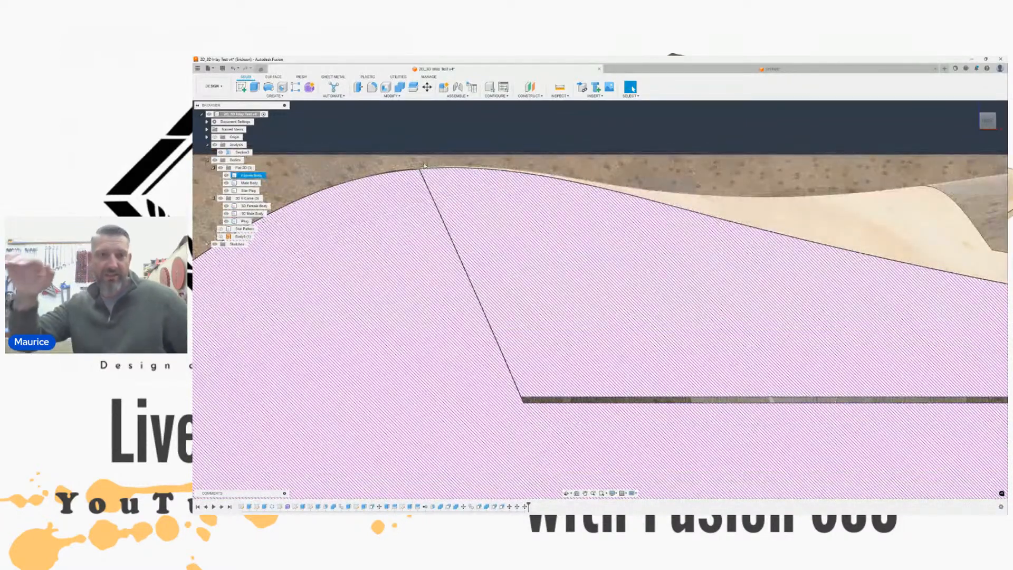
scroll(521, 281, down, 3)
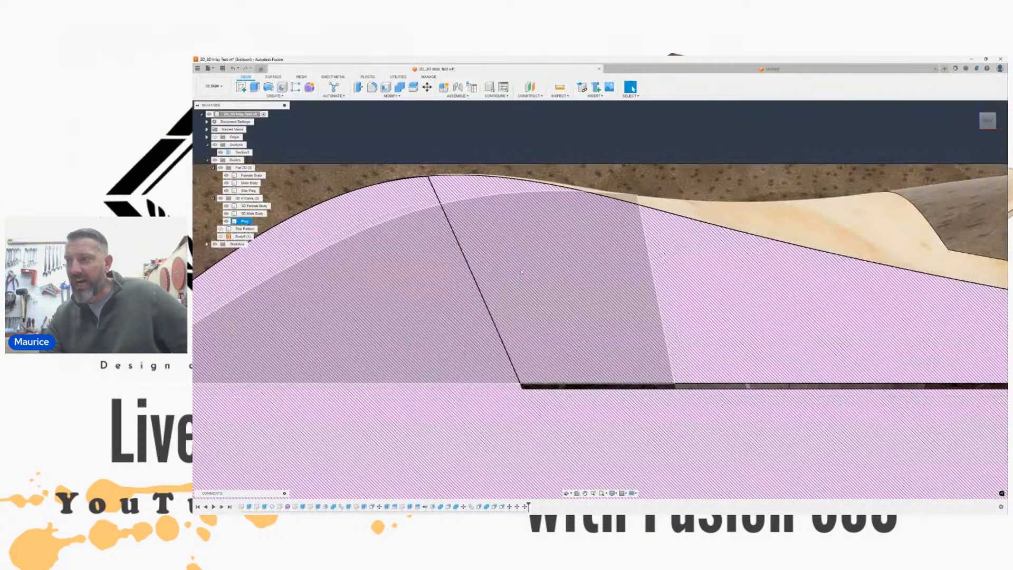
middle_drag(582, 302, 464, 270)
scroll(464, 270, down, 1)
scroll(489, 320, up, 4)
scroll(474, 341, up, 3)
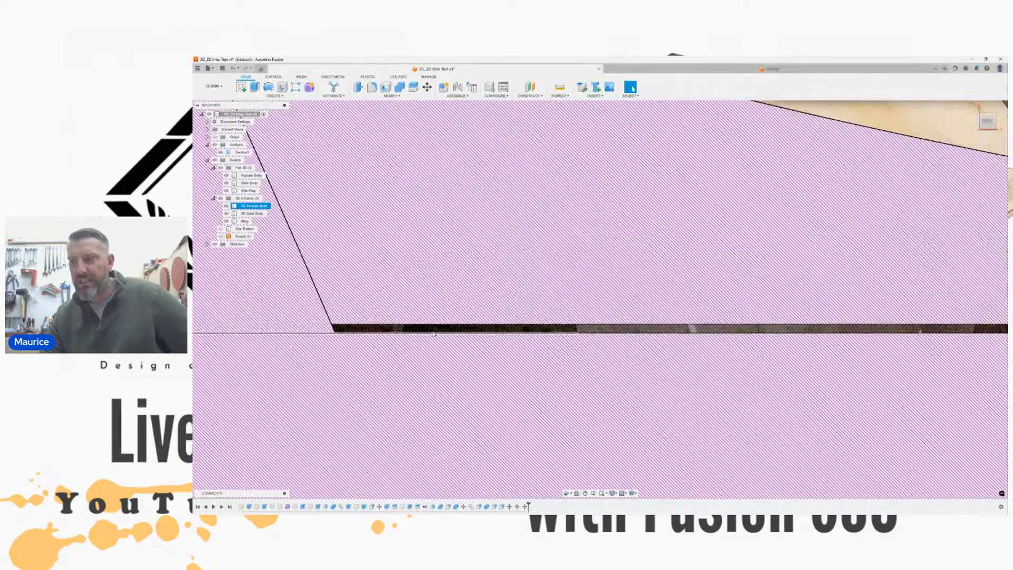
scroll(484, 331, down, 1)
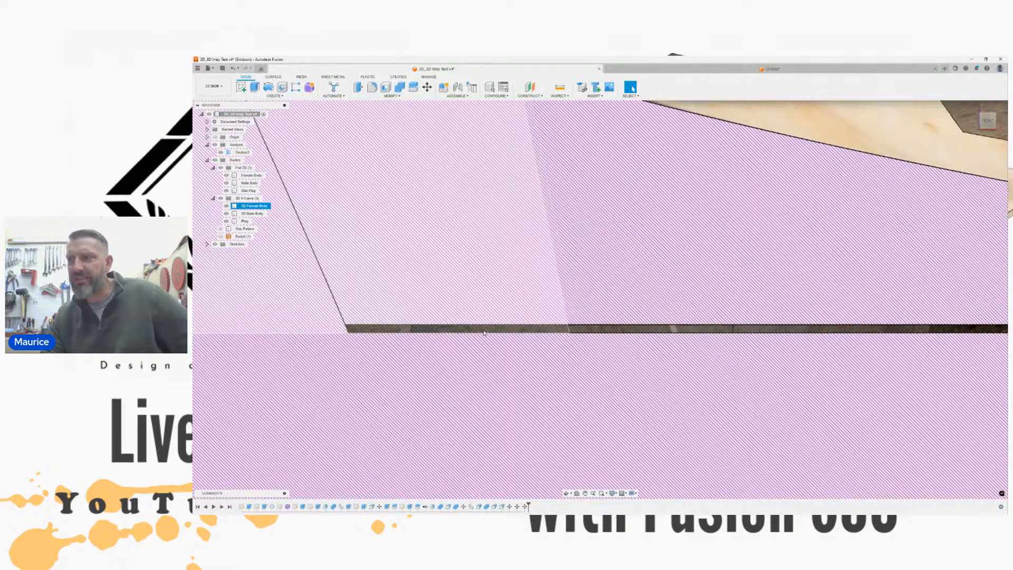
Step: Review the full cross-section of the wavy block from the front, comparing the wavy surface with the flat-bottomed pocket
scroll(522, 312, down, 5)
mouse_move(626, 200)
middle_down()
mouse_move(635, 205)
mouse_move(627, 200)
middle_up()
scroll(638, 198, down, 2)
scroll(632, 199, down, 1)
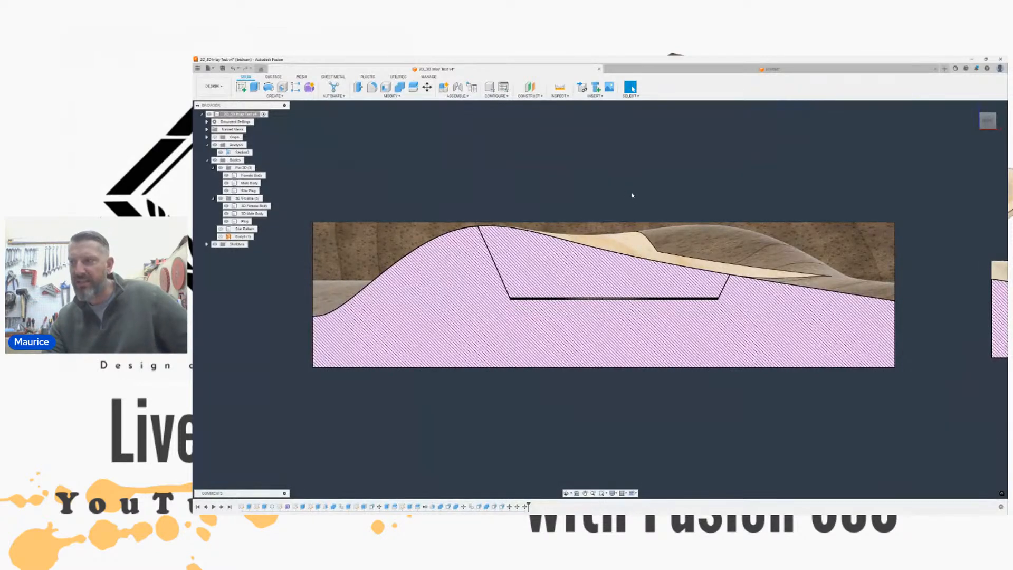
scroll(593, 245, up, 1)
scroll(593, 245, up, 3)
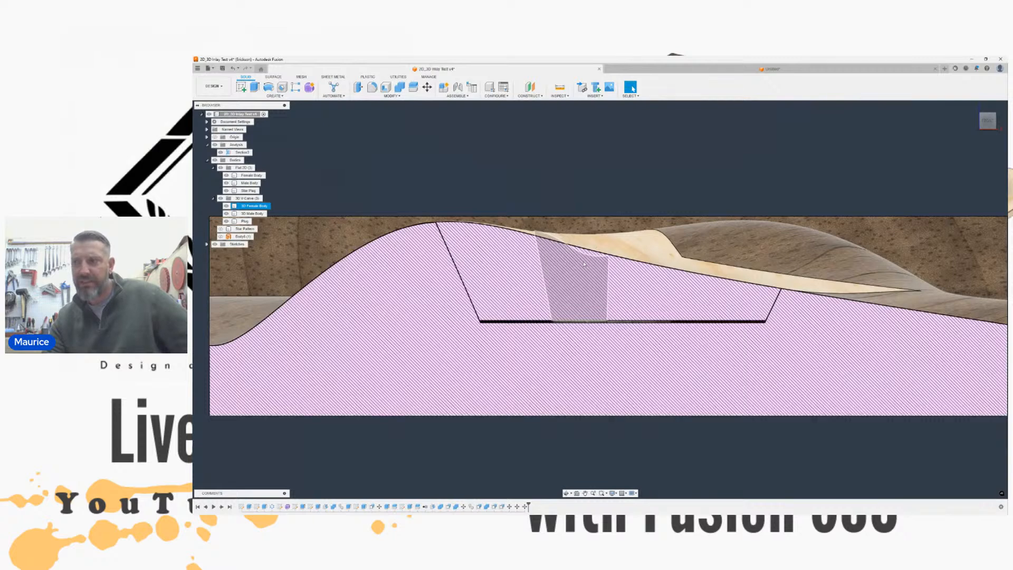
scroll(567, 310, down, 2)
middle_drag(576, 312, 594, 325)
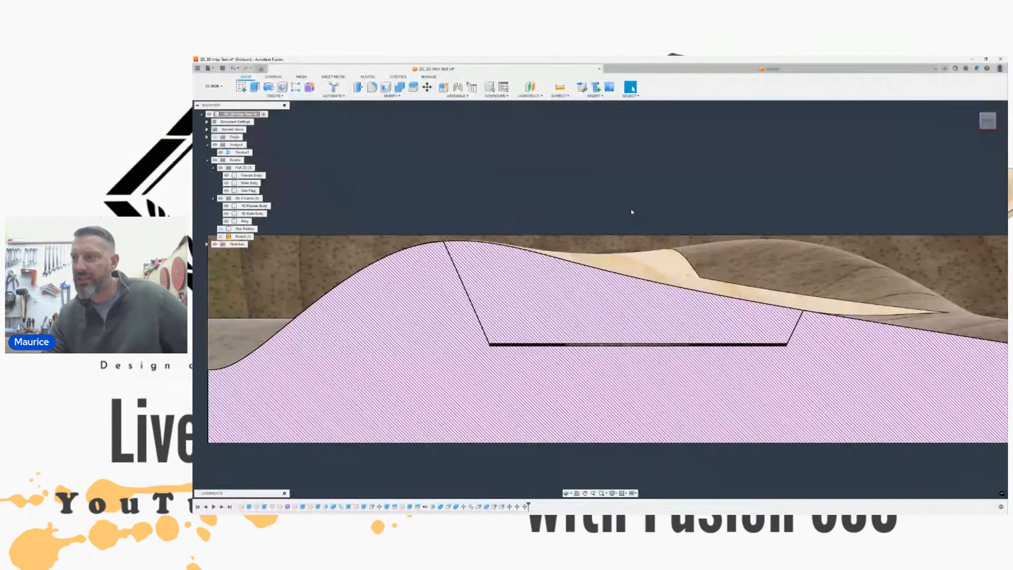
click(533, 238)
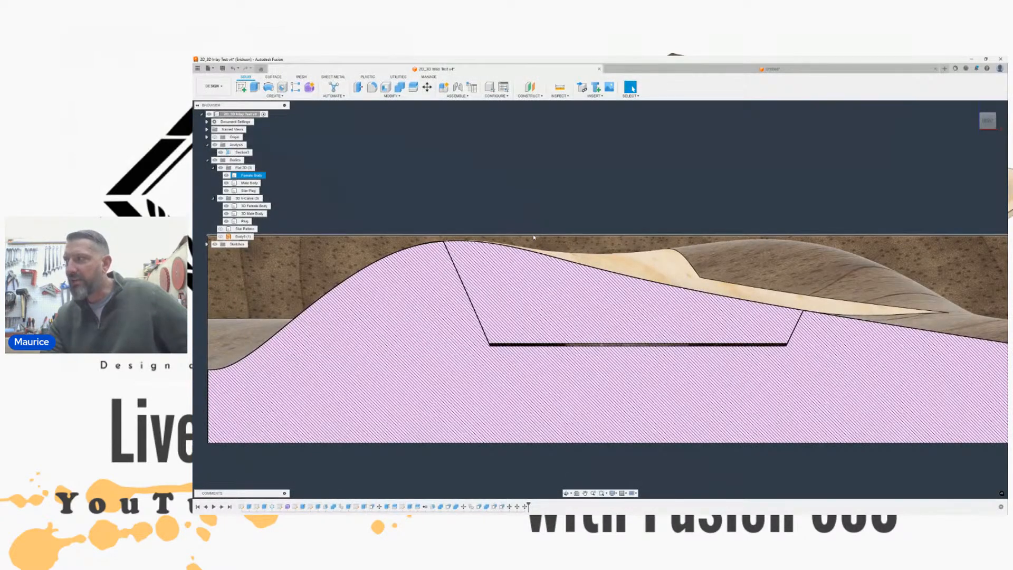
Step: Review the flat star block in an angled view, together with its mating plate and the two sectioned wavy pieces
scroll(533, 237, down, 3)
middle_drag(690, 194, 666, 199)
drag(989, 122, 864, 161)
scroll(800, 182, down, 2)
middle_drag(798, 199, 720, 327)
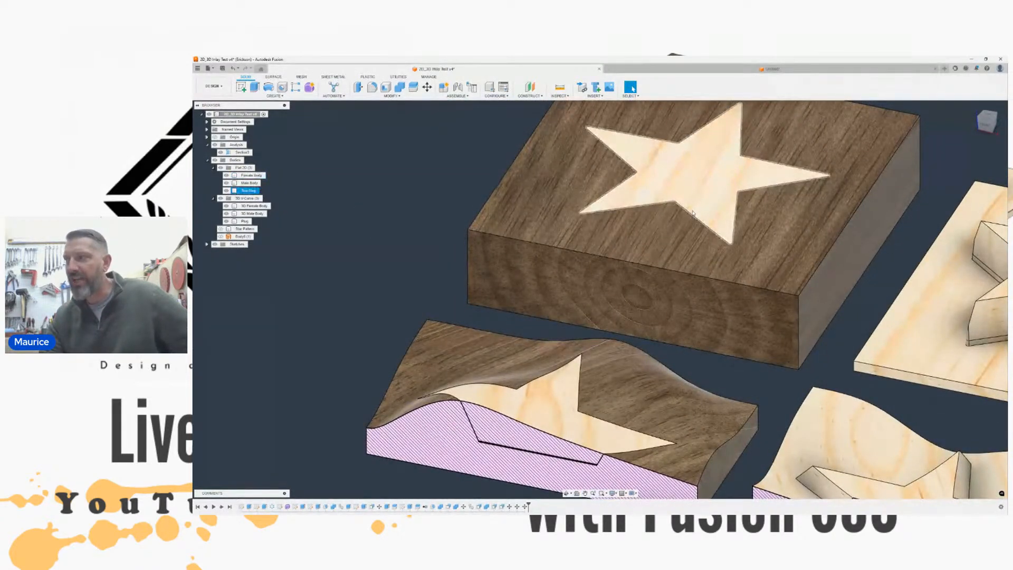
middle_drag(695, 213, 654, 266)
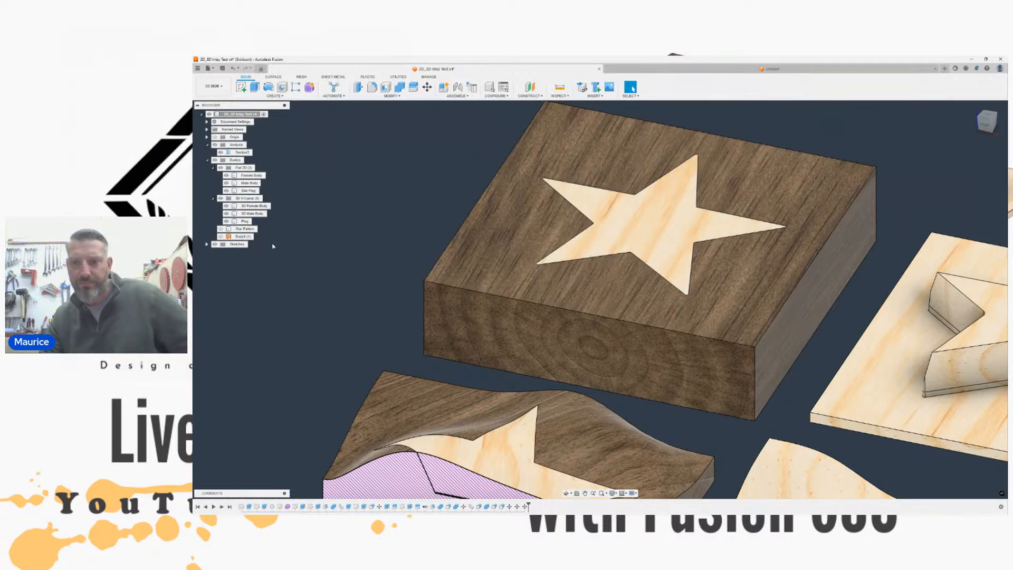
scroll(398, 286, down, 2)
middle_drag(406, 264, 394, 242)
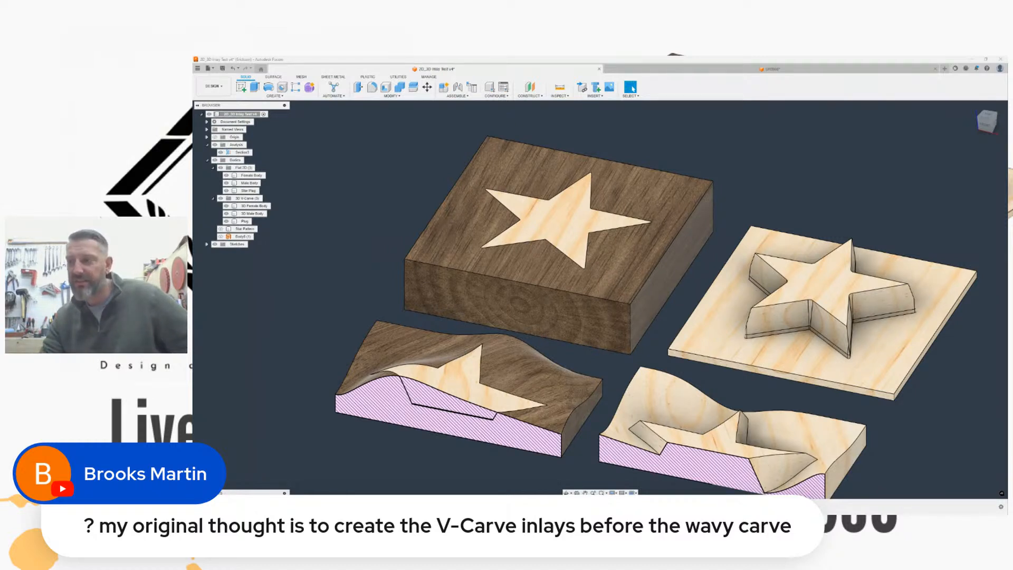
scroll(320, 278, down, 1)
middle_drag(316, 286, 362, 268)
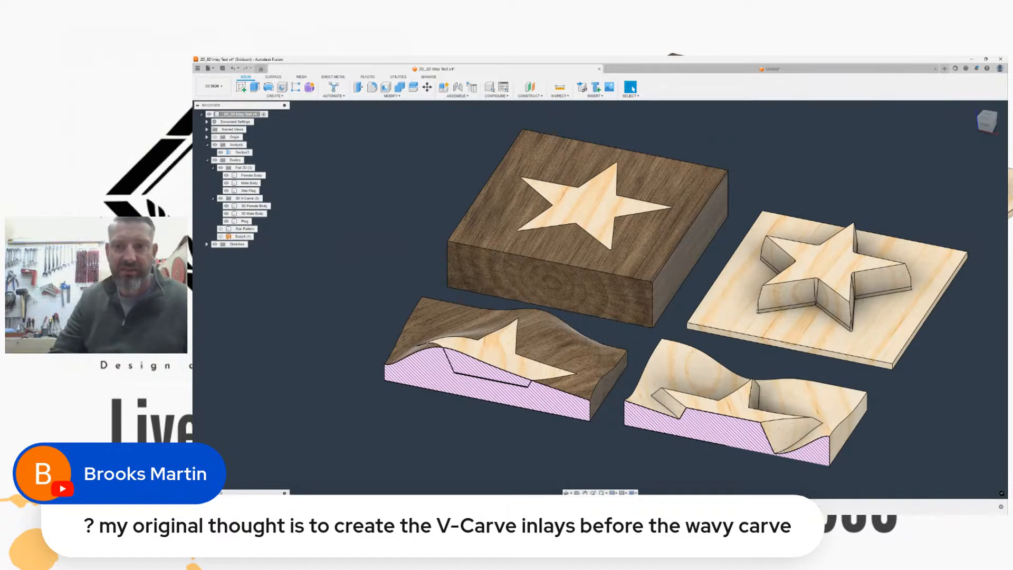
scroll(428, 208, down, 5)
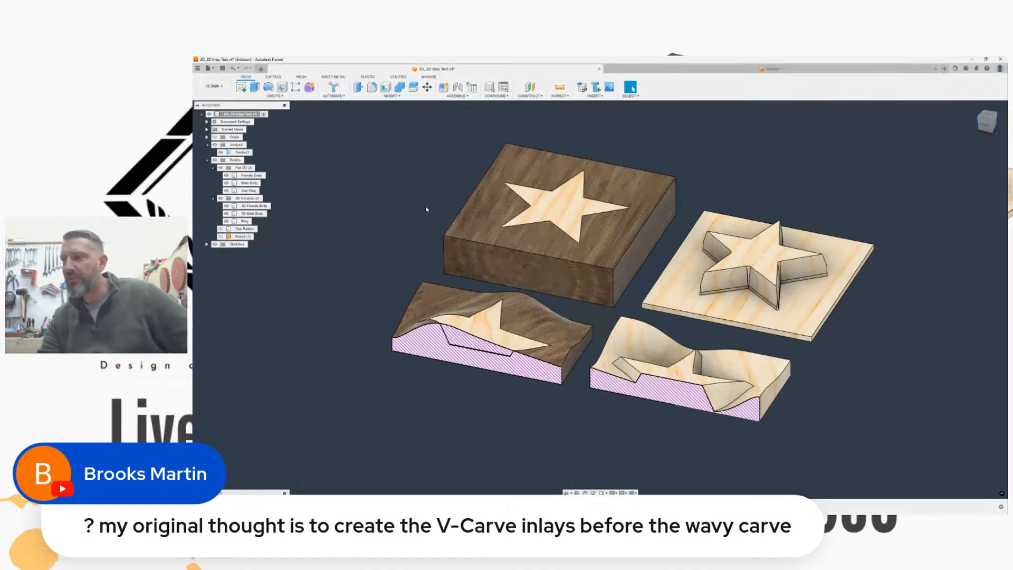
middle_drag(397, 197, 378, 199)
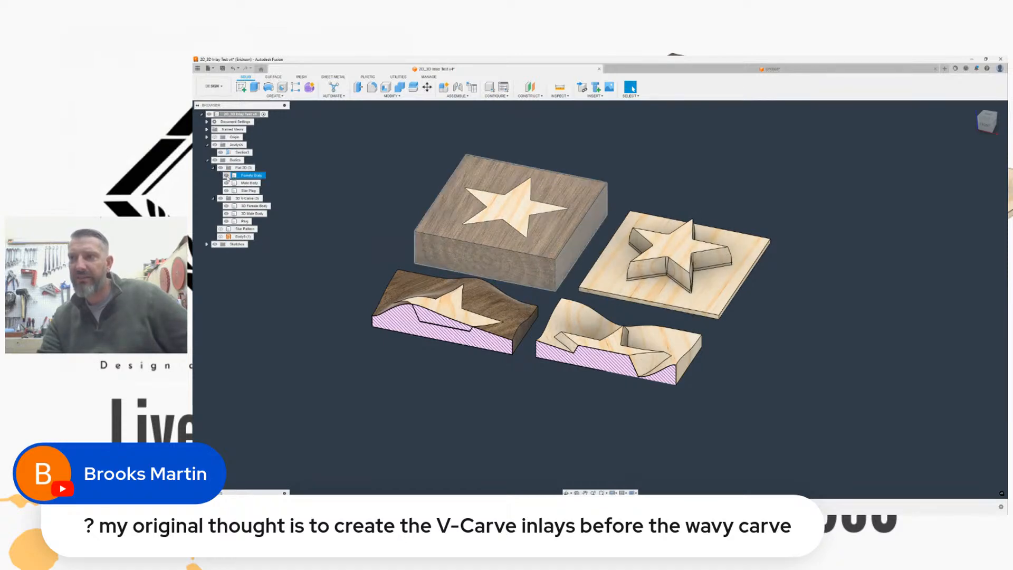
Step: Hide the Flat 2D and 3D V-Carve body groups and create a new sketch on the horizontal origin plane
click(221, 167)
click(221, 198)
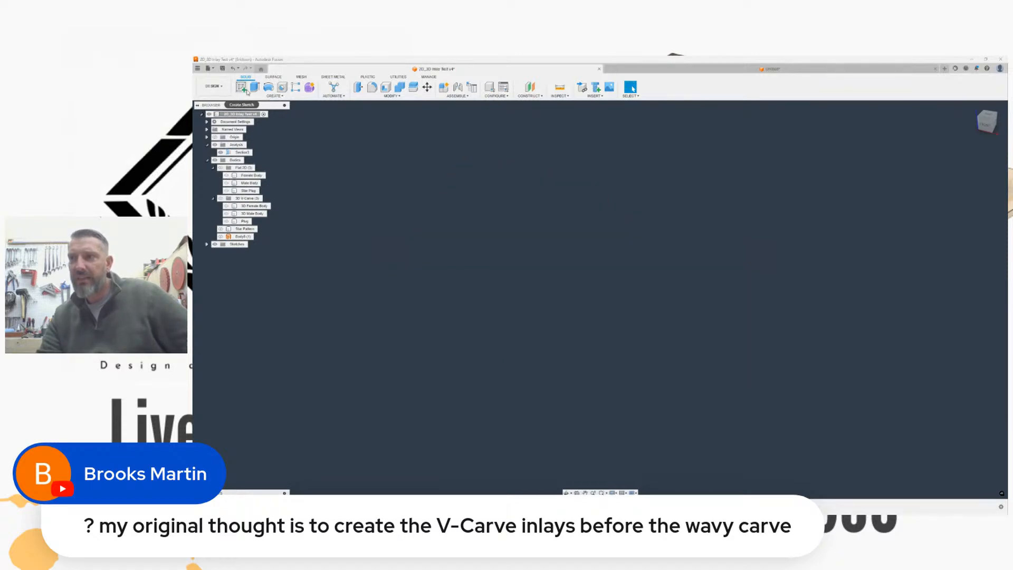
click(241, 87)
click(462, 330)
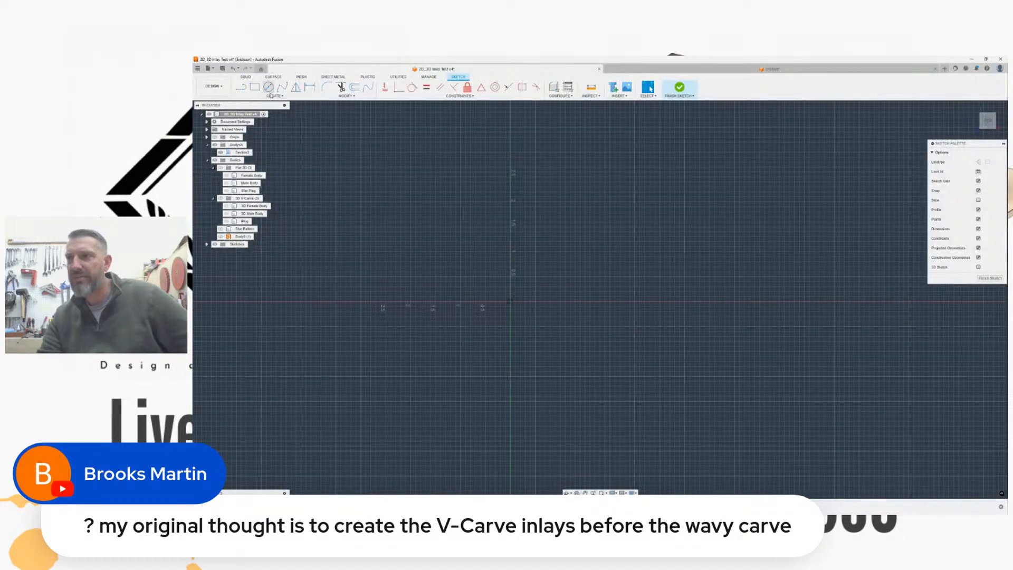
Step: Draw a 3 in by 3 in center rectangle on the origin and finish the sketch
click(274, 95)
mouse_move(279, 108)
click(320, 122)
click(263, 96)
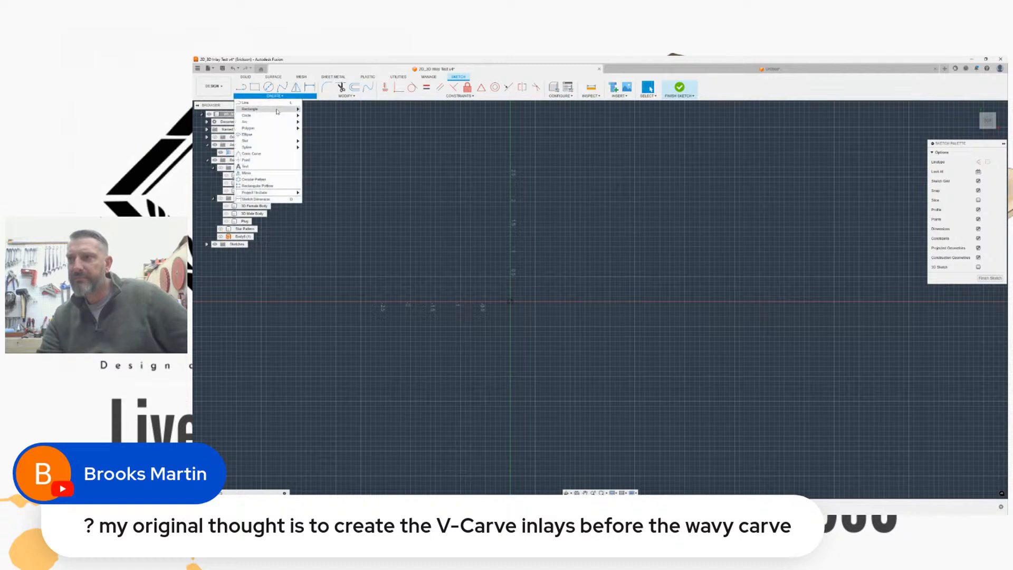
click(320, 121)
click(510, 302)
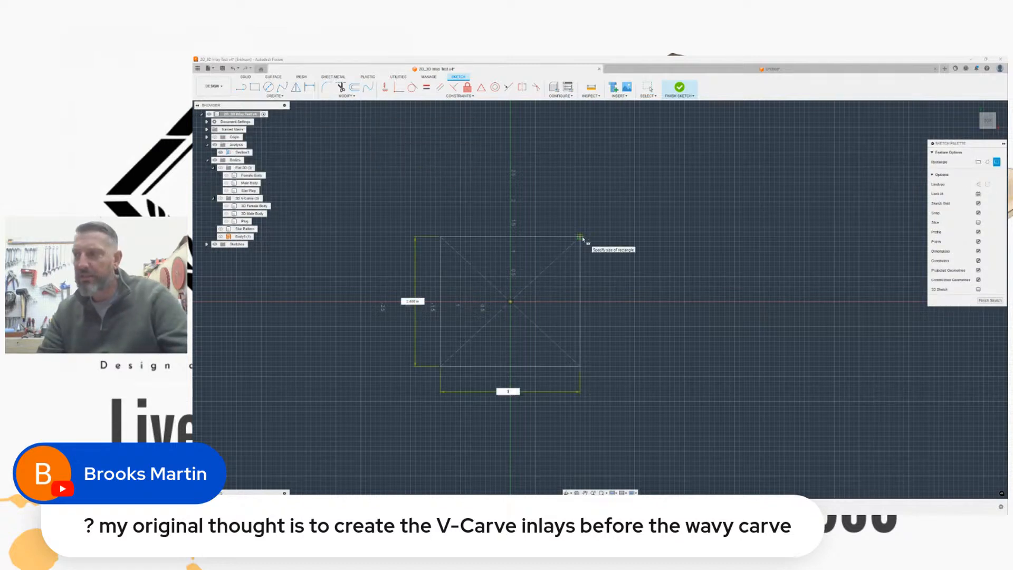
text(1)
key(Return)
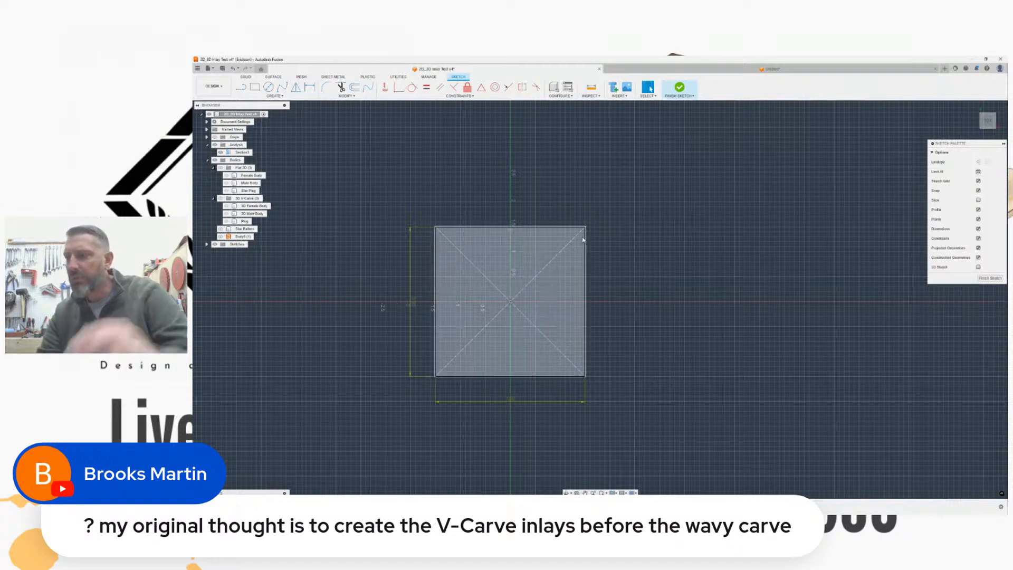
shift+middle_drag(600, 296, 602, 297)
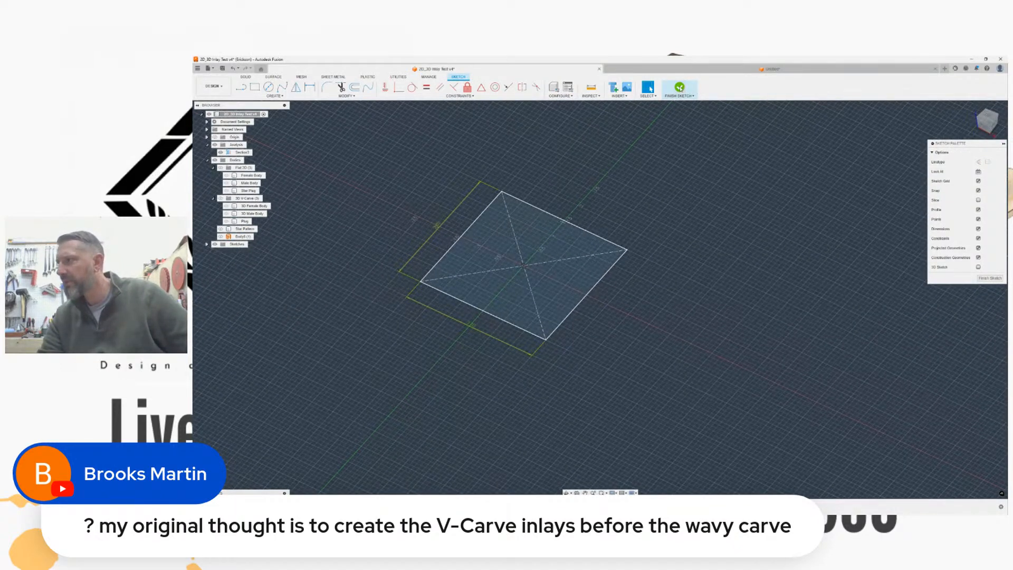
click(679, 88)
key(e)
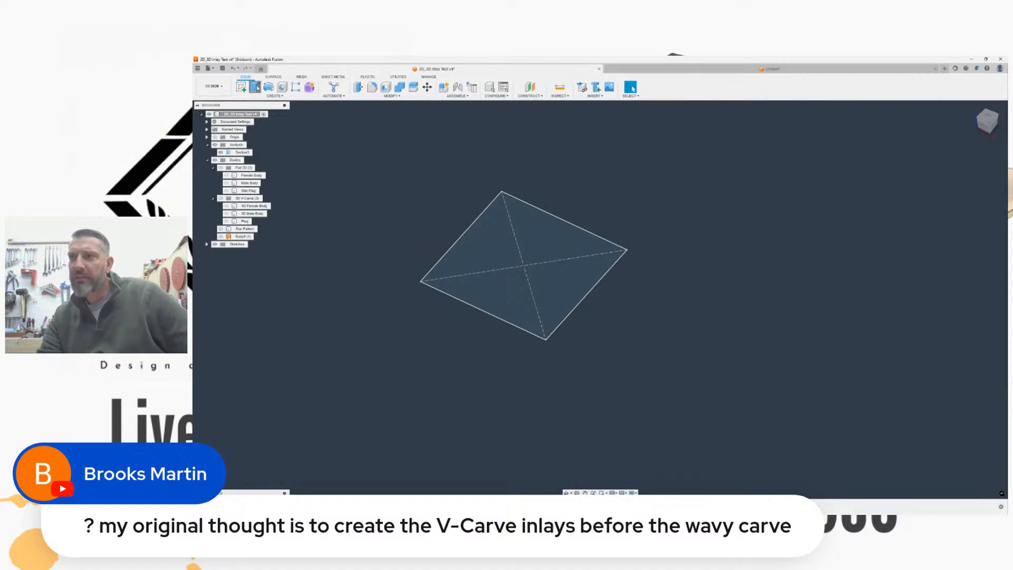
drag(533, 265, 533, 247)
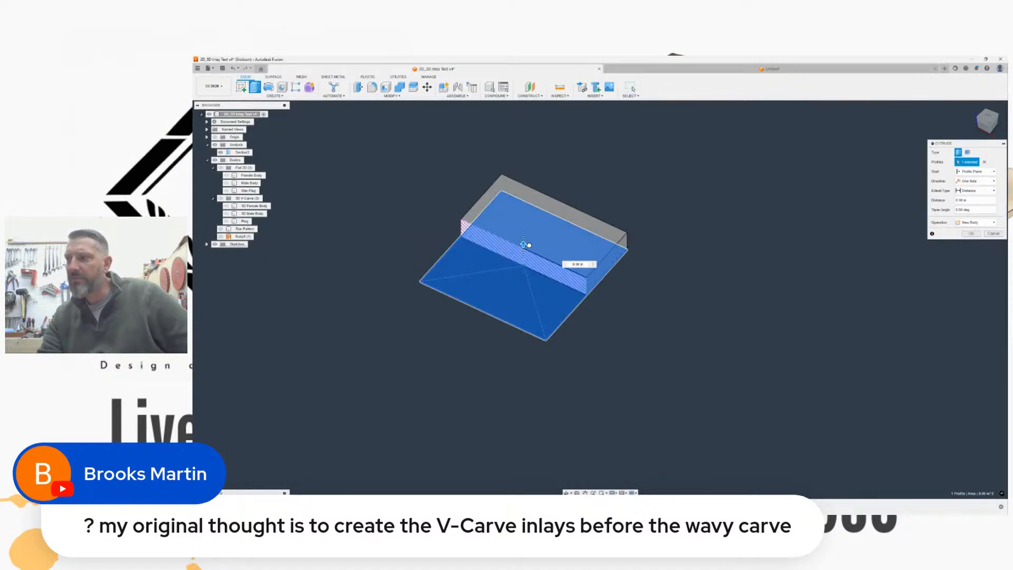
key(Escape)
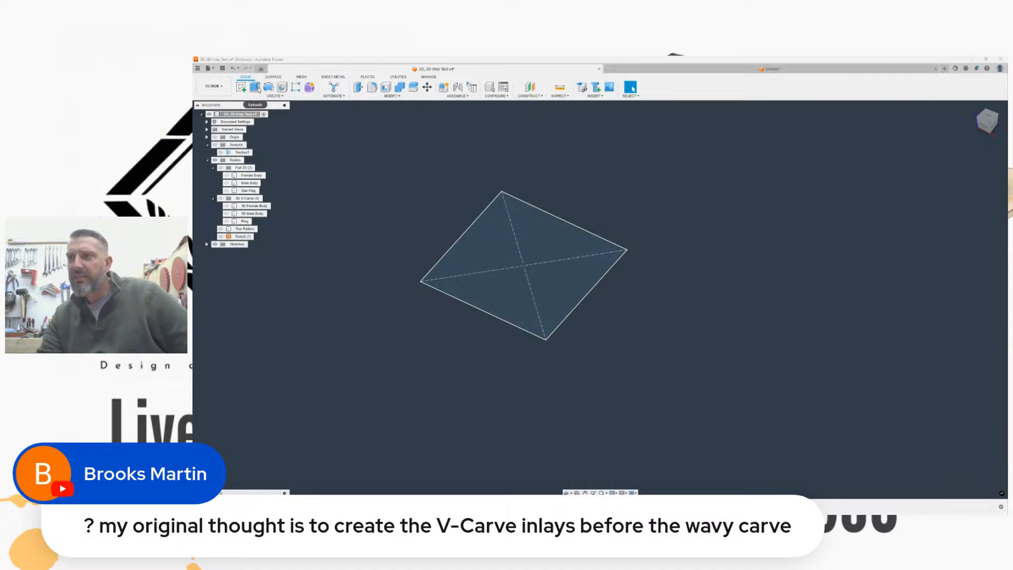
Step: Extrude the square profile upward 0.75 in as a new body
click(255, 87)
drag(523, 260, 527, 234)
click(580, 254)
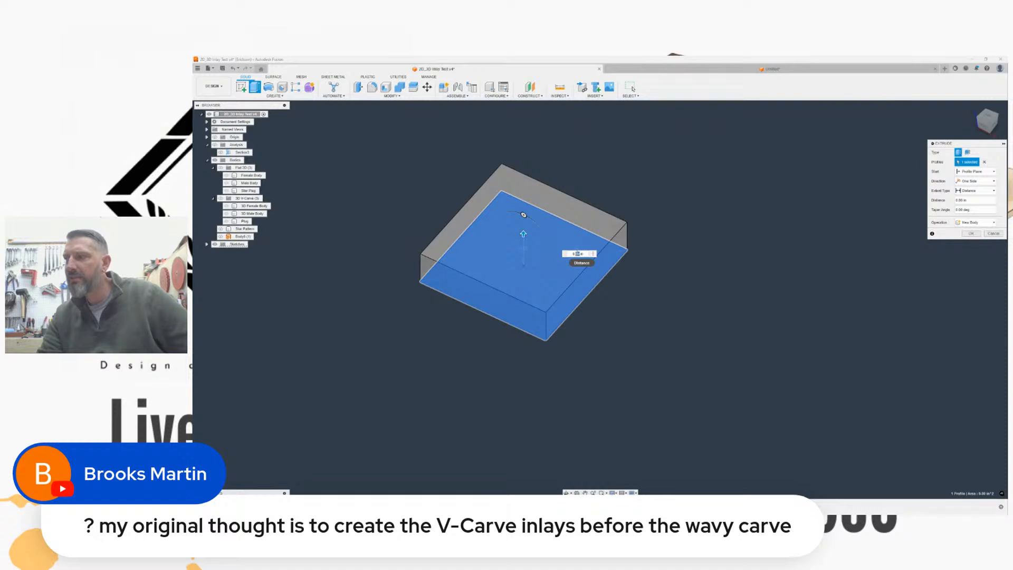
text(0.75)
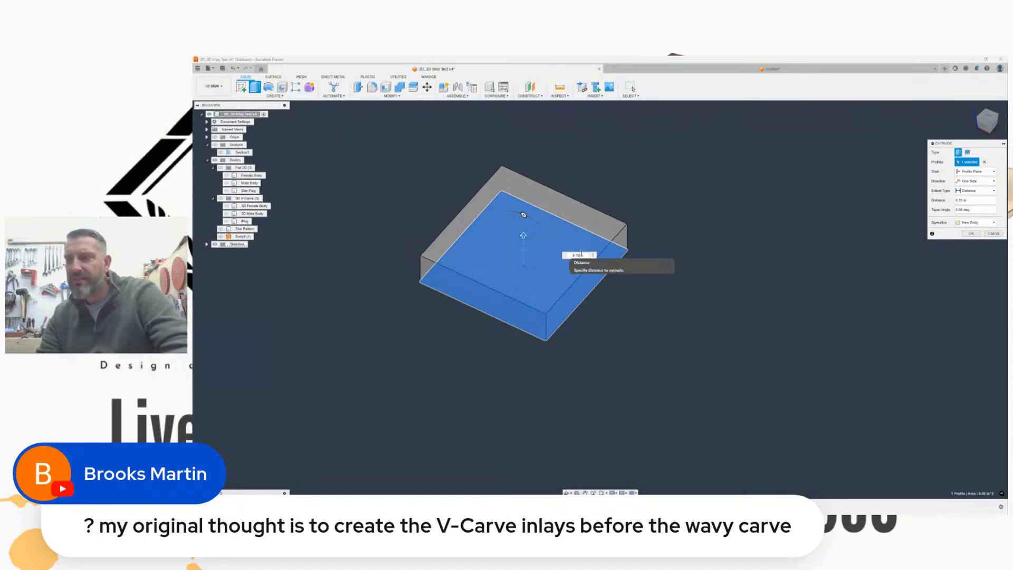
key(Return)
scroll(622, 190, down, 3)
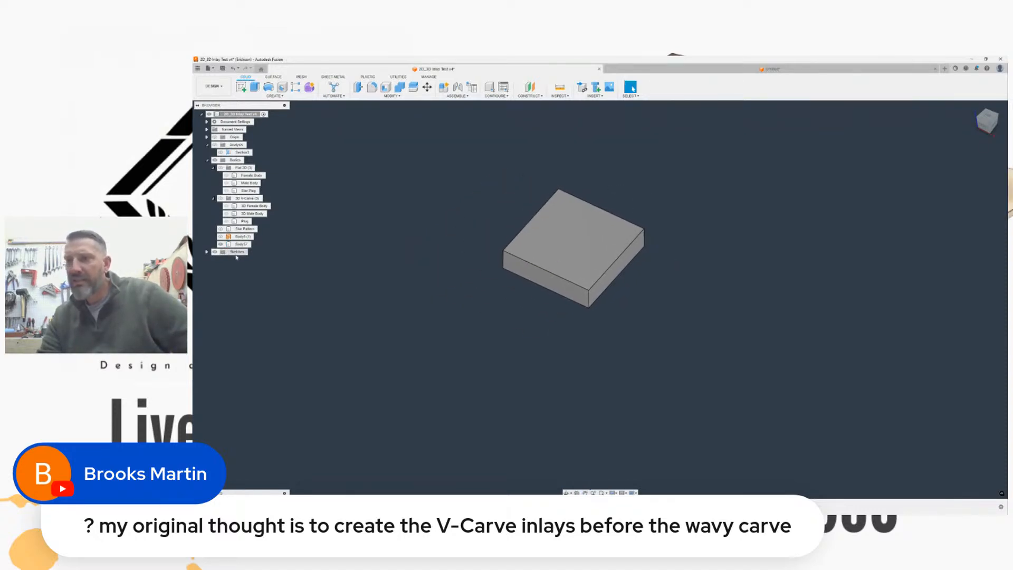
Step: Expand the sketches in the browser and show the second star outline sketch over the new block
click(220, 230)
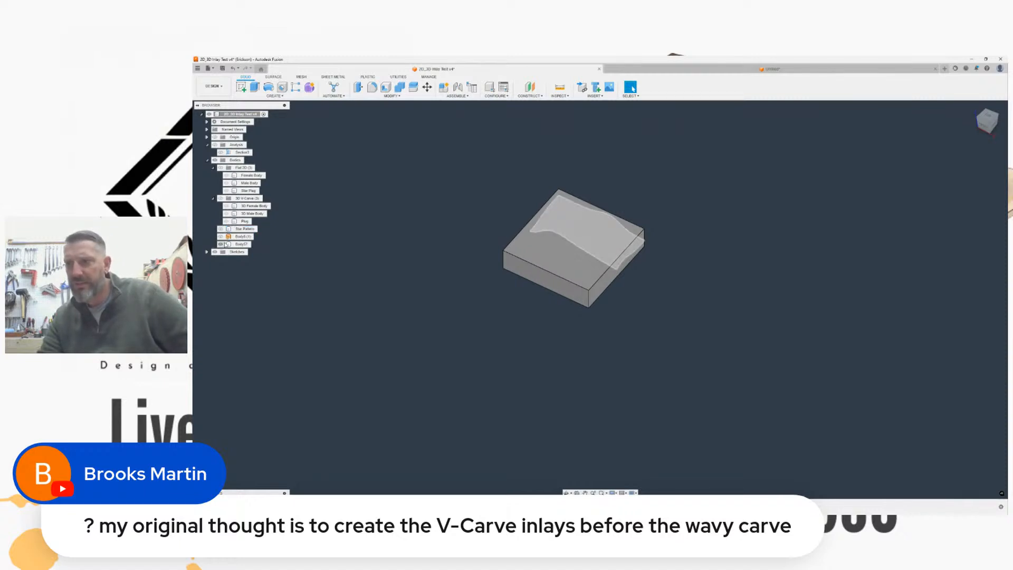
click(206, 252)
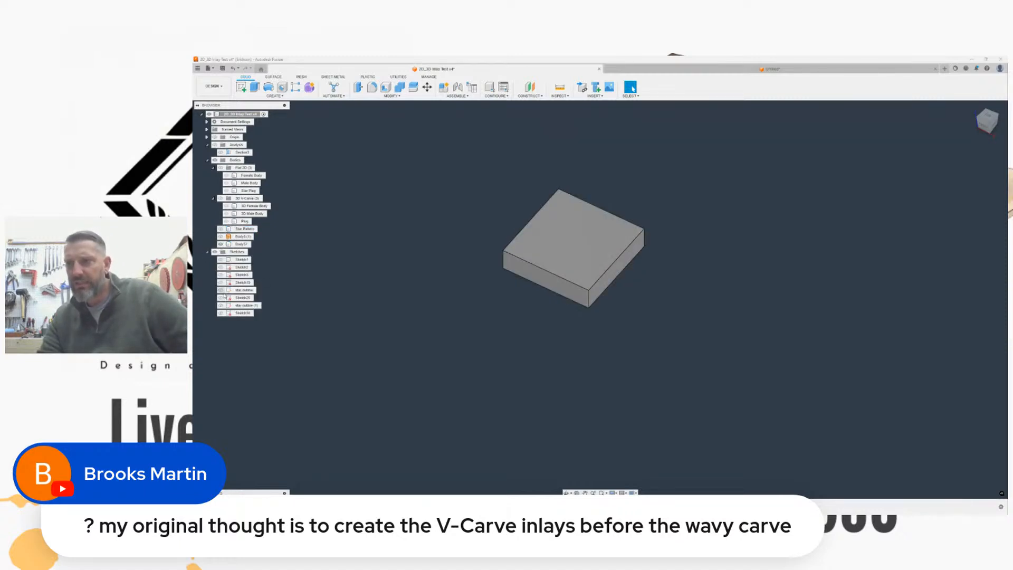
click(220, 298)
click(221, 298)
click(221, 305)
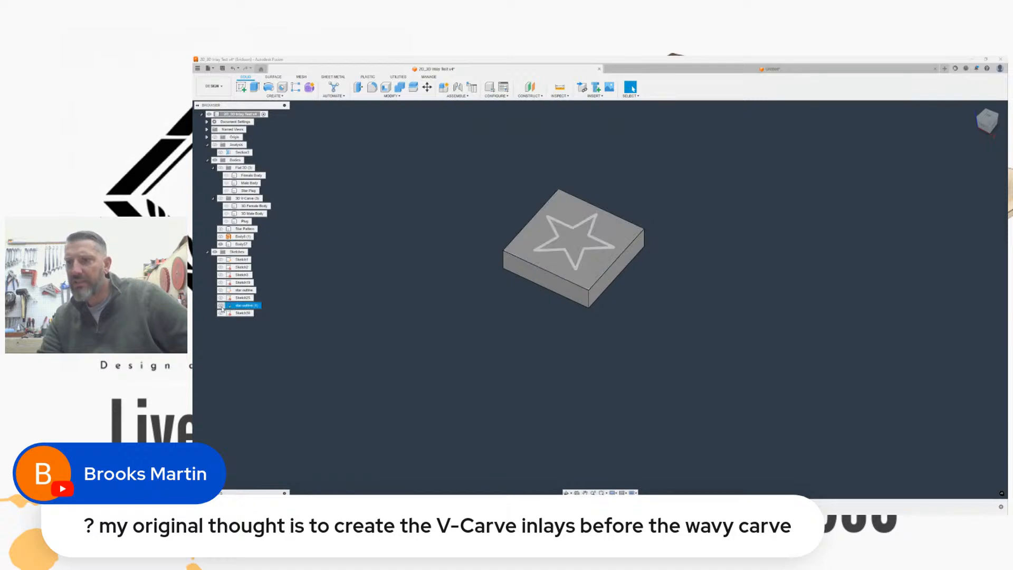
scroll(531, 211, up, 3)
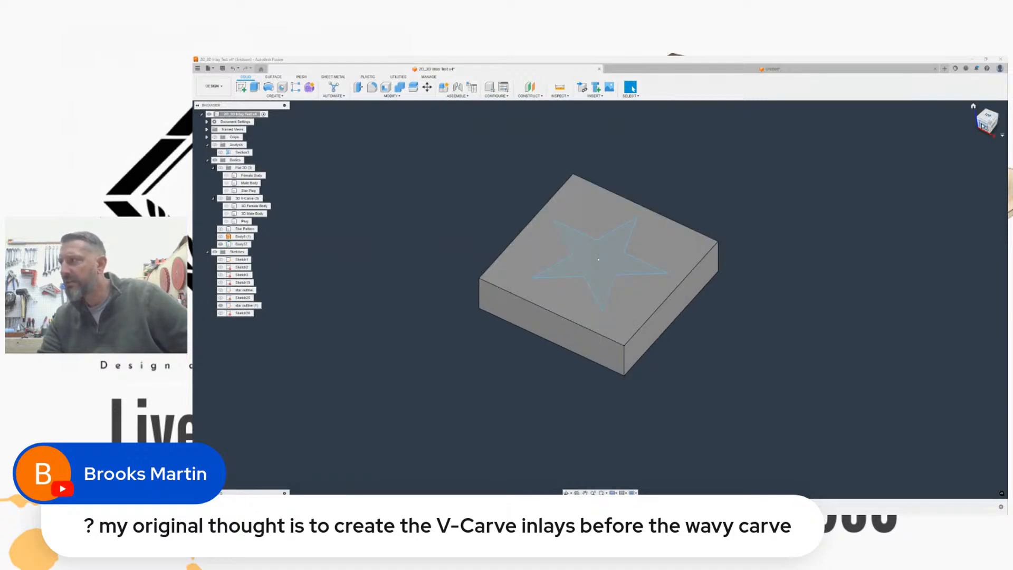
Step: Check the height of the star outline against the block's upper face from the front, and return to an angled view
click(985, 128)
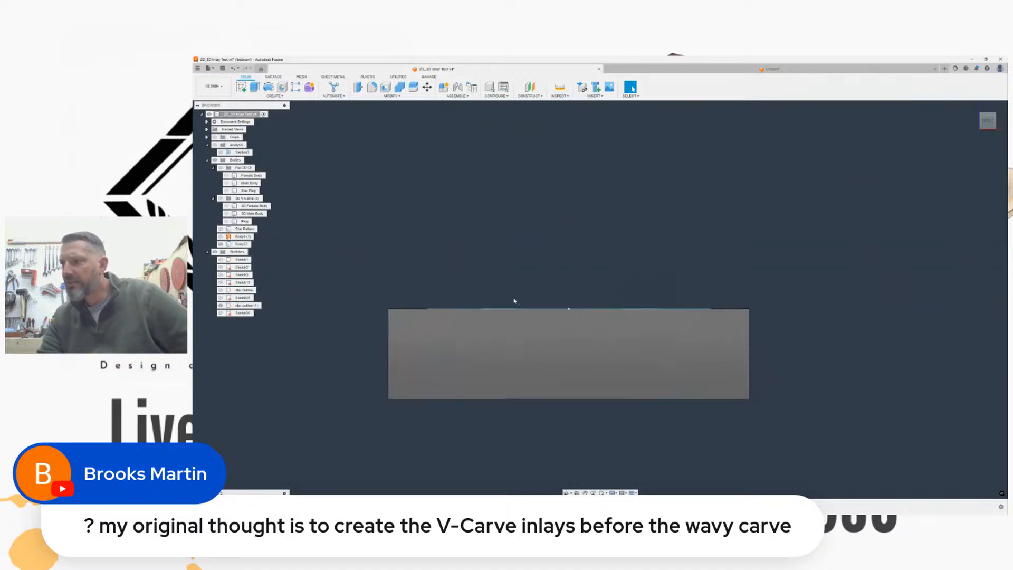
middle_drag(502, 271, 502, 269)
scroll(596, 233, down, 1)
middle_drag(599, 231, 651, 221)
scroll(593, 260, up, 4)
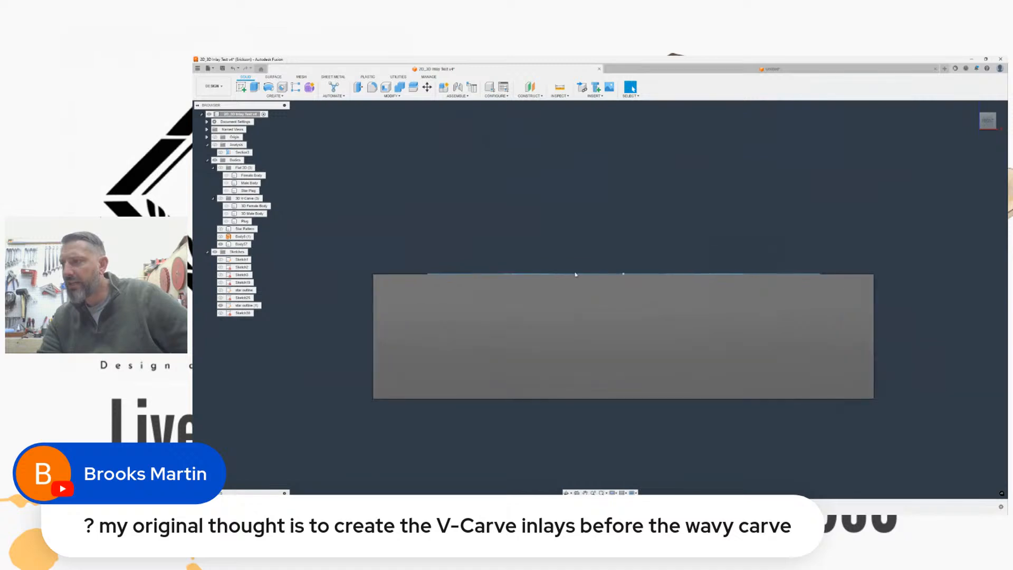
click(988, 121)
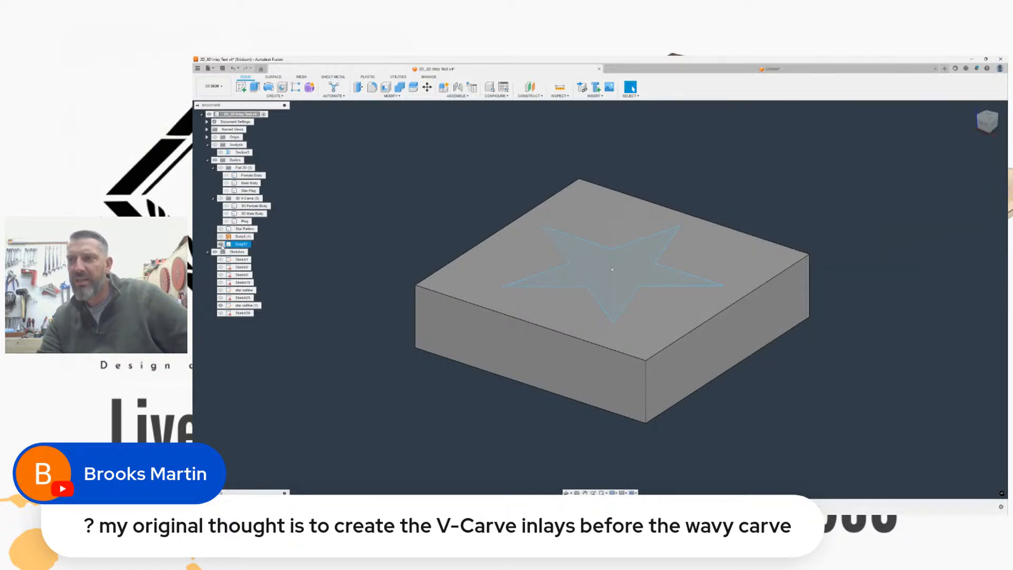
Step: Hide the block and extrude the star outline downward as a new body with a -15 deg taper
click(221, 244)
click(254, 87)
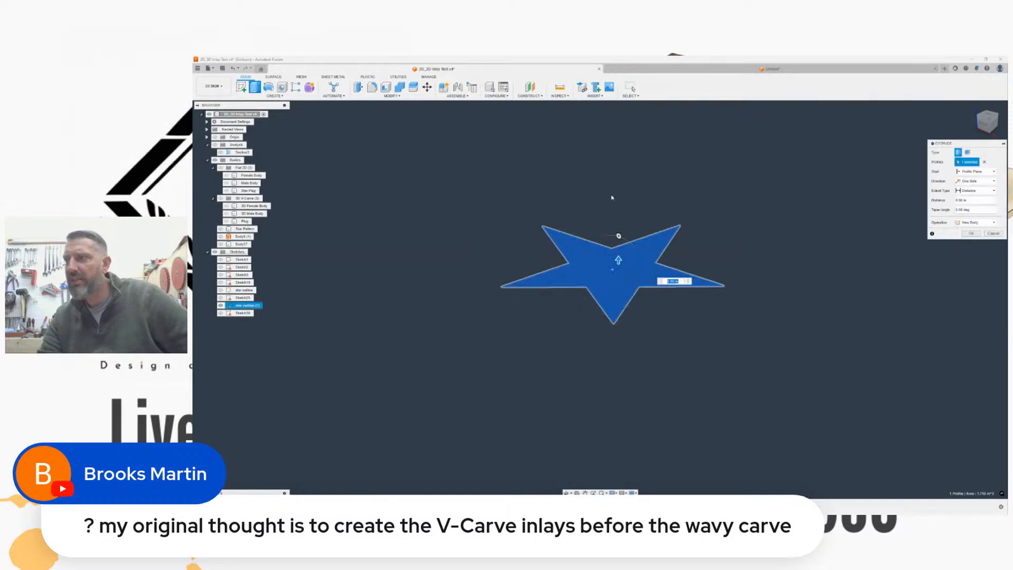
drag(619, 260, 620, 304)
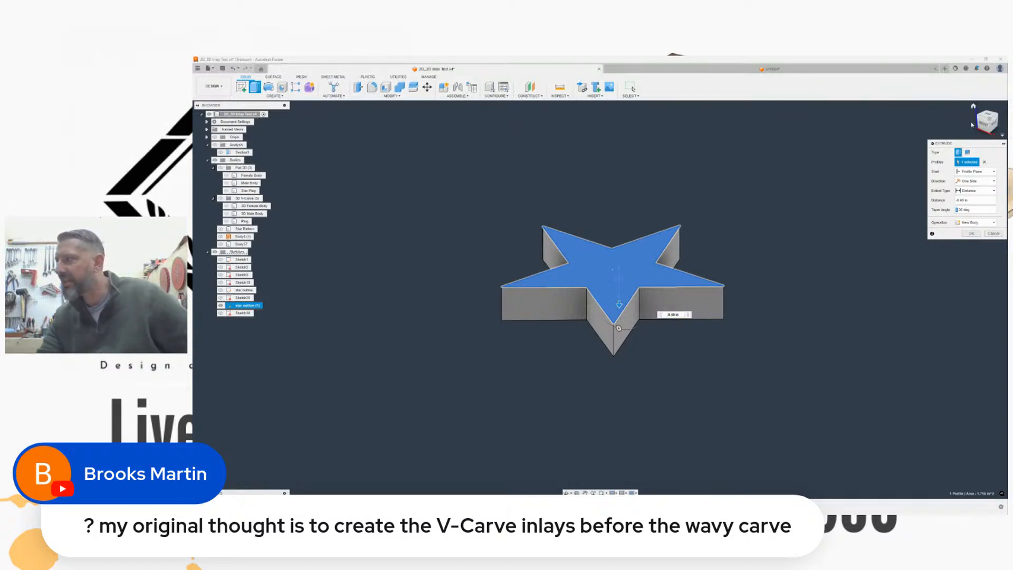
drag(954, 144, 607, 136)
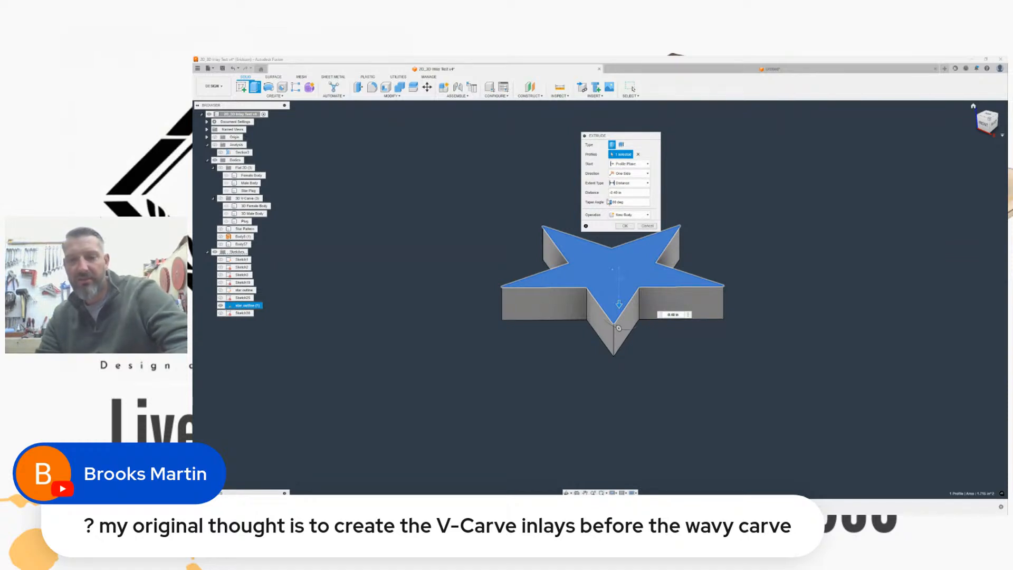
text(15)
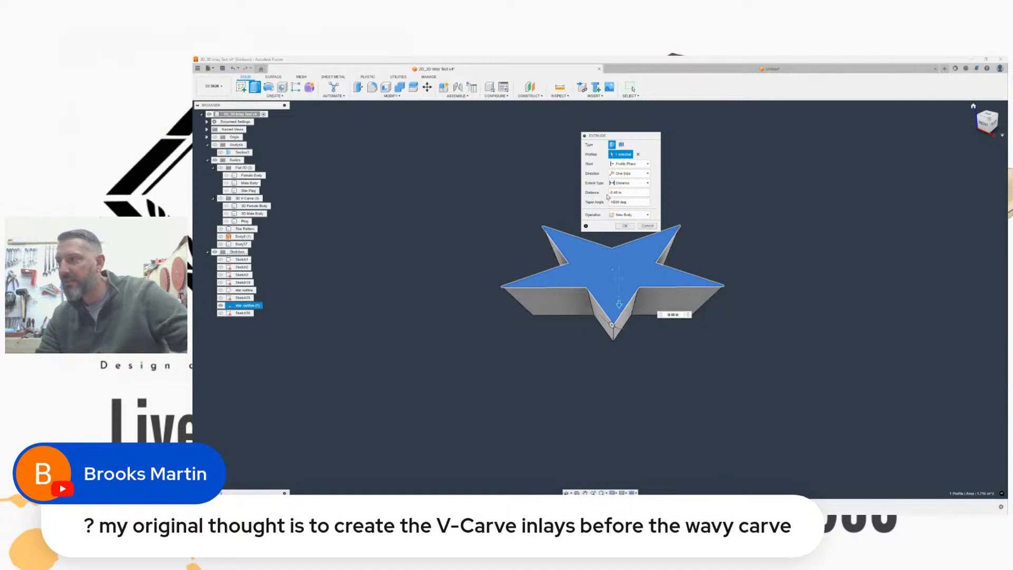
Step: Deepen the tapered star extrusion to about 0.7 in and finish it as a new body
scroll(612, 292, up, 1)
scroll(613, 293, up, 4)
scroll(613, 292, down, 1)
middle_drag(613, 293, 642, 306)
scroll(642, 302, down, 2)
scroll(642, 301, down, 1)
middle_drag(625, 269, 600, 261)
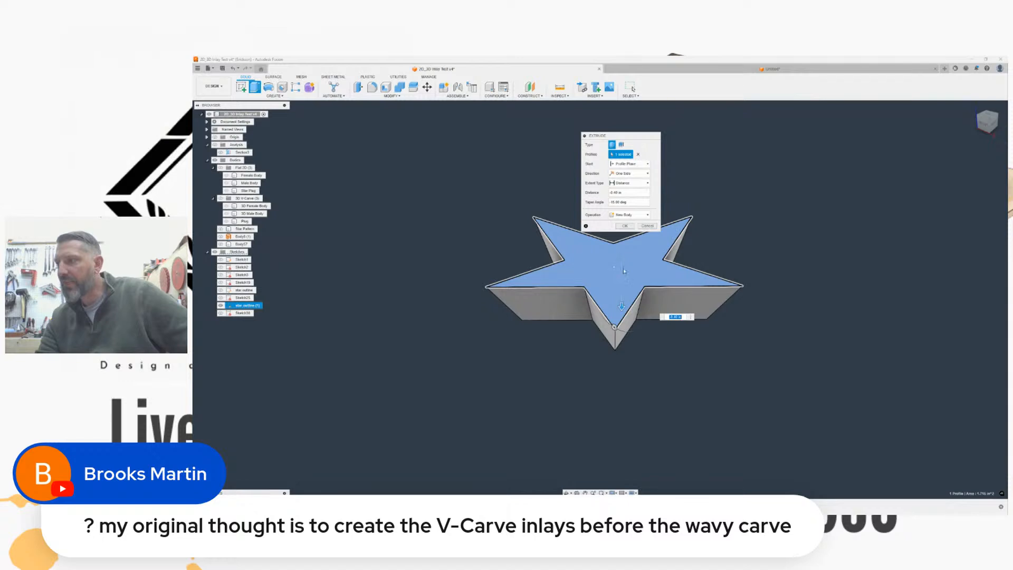
drag(621, 306, 623, 336)
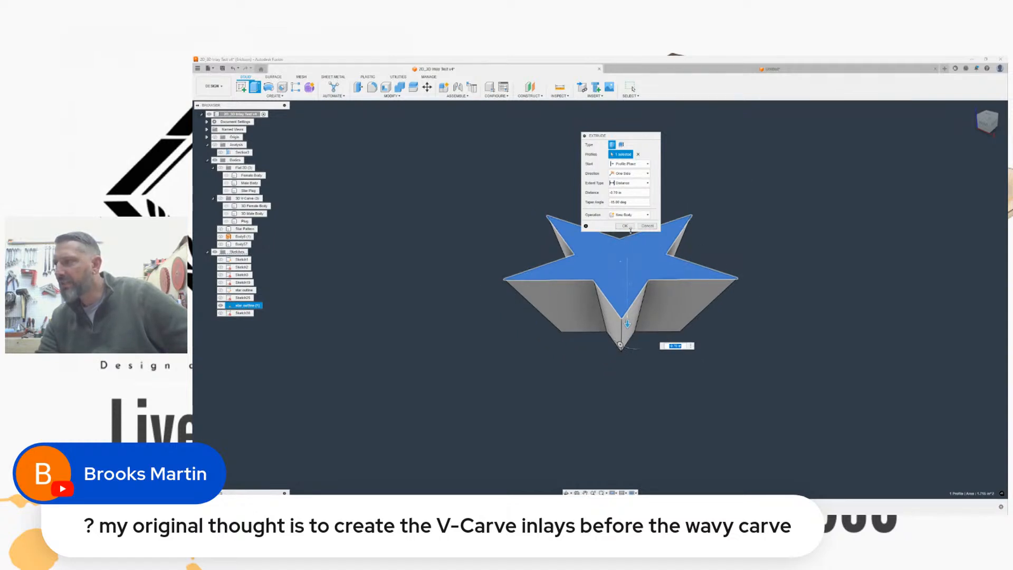
key(Return)
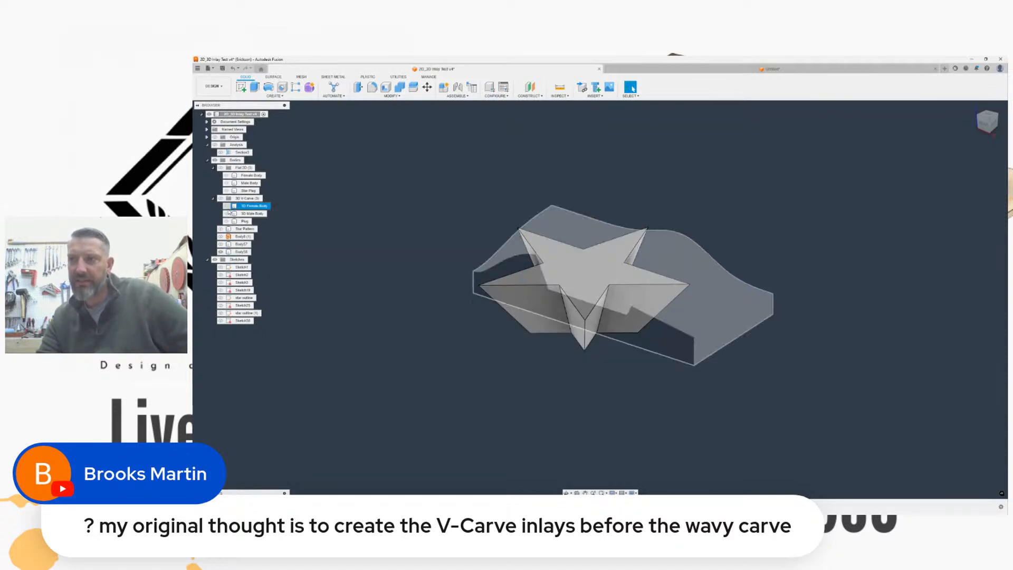
Step: Hide the new star body and show the block together with the wavy surface
click(221, 252)
click(220, 245)
middle_drag(458, 191, 513, 179)
click(221, 251)
click(220, 236)
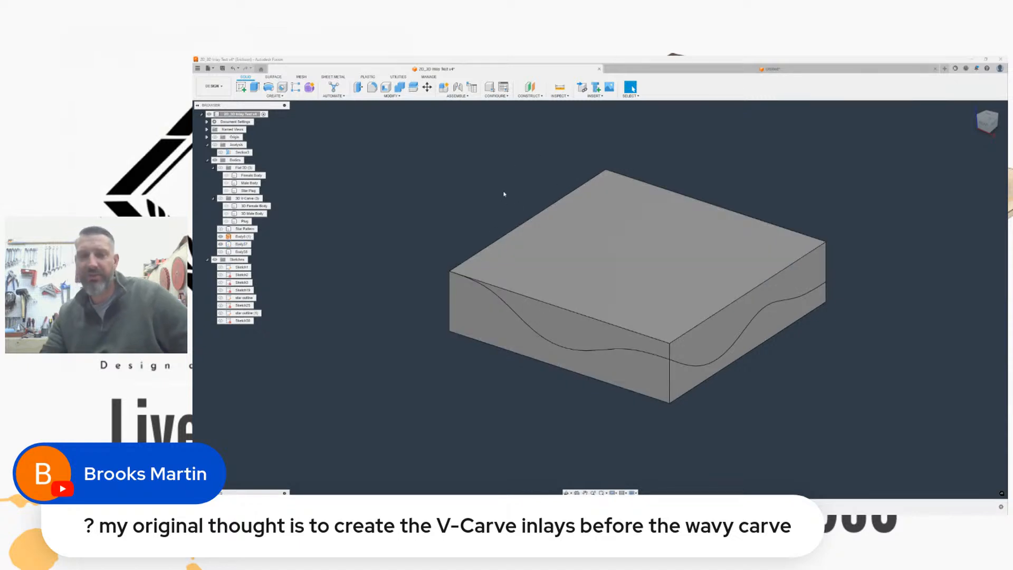
Step: Split the block body using the wavy surface as the splitting tool
click(413, 89)
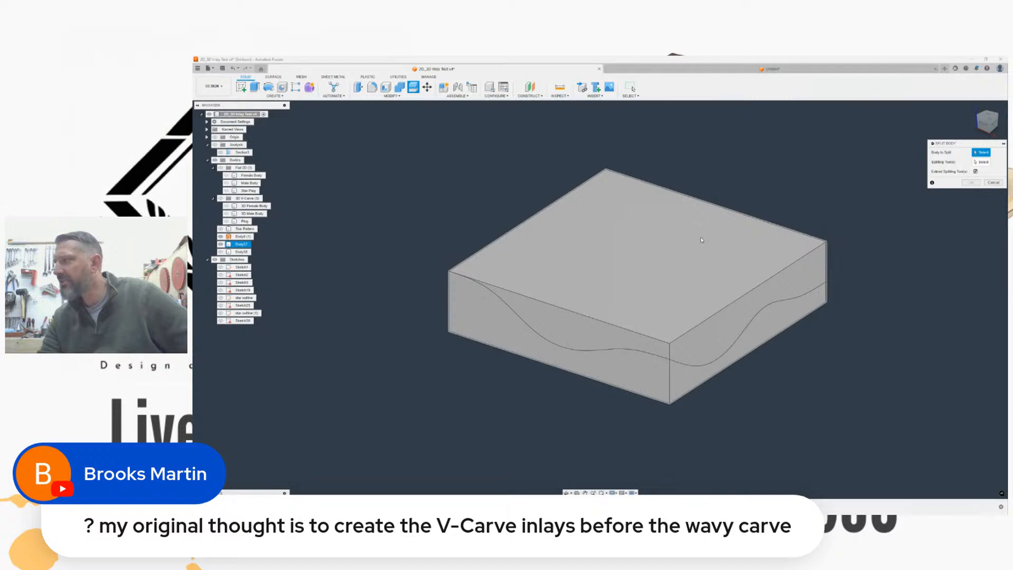
click(702, 241)
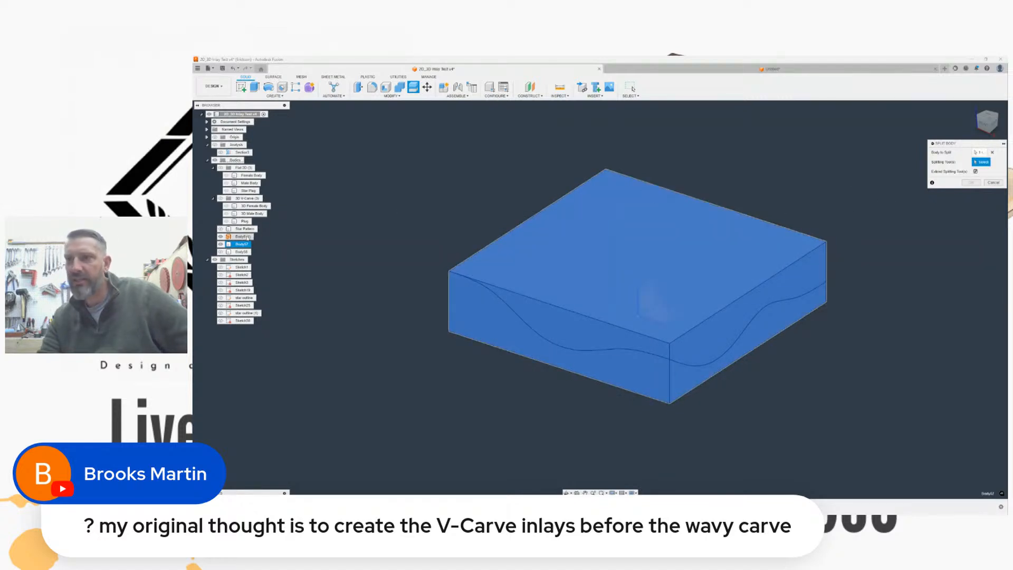
click(248, 237)
click(975, 171)
click(972, 183)
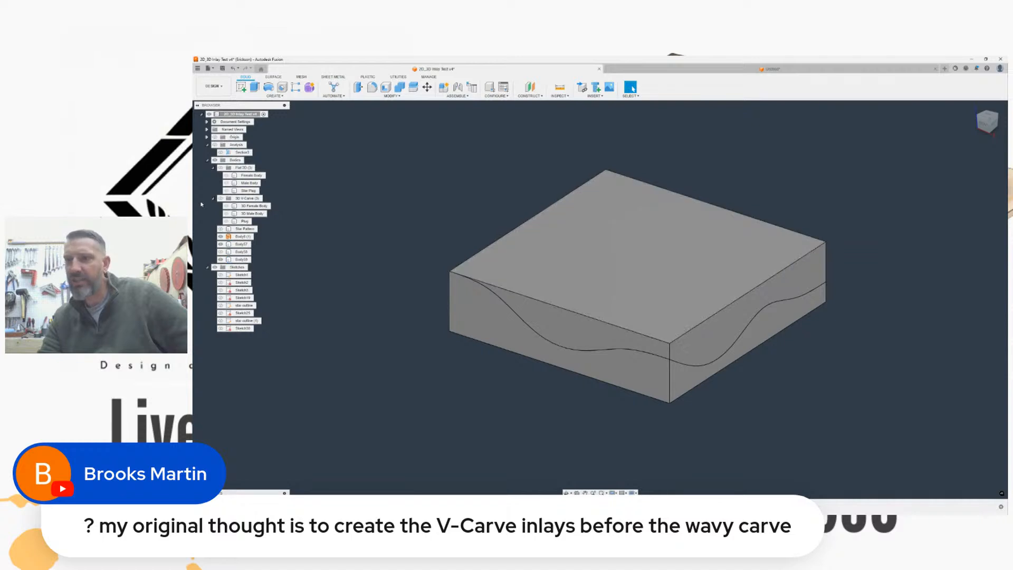
Step: Remove the upper piece of the split block, keeping the lower part with the wavy face
click(229, 261)
right_click(229, 261)
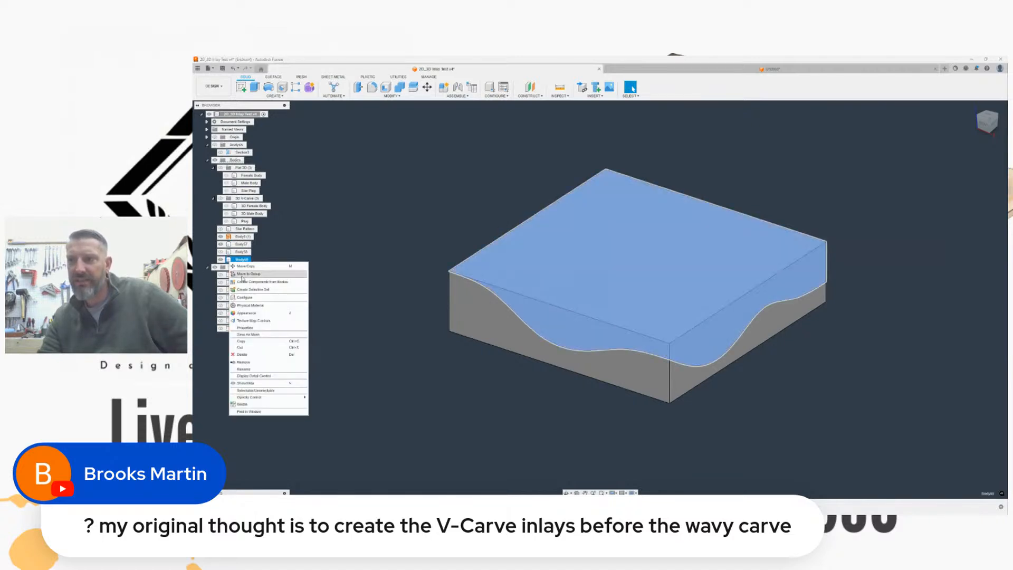
click(242, 362)
shift+middle_drag(599, 222, 809, 185)
mouse_move(993, 119)
mouse_down()
mouse_move(1007, 107)
mouse_move(1000, 126)
mouse_move(977, 116)
mouse_move(984, 120)
mouse_up()
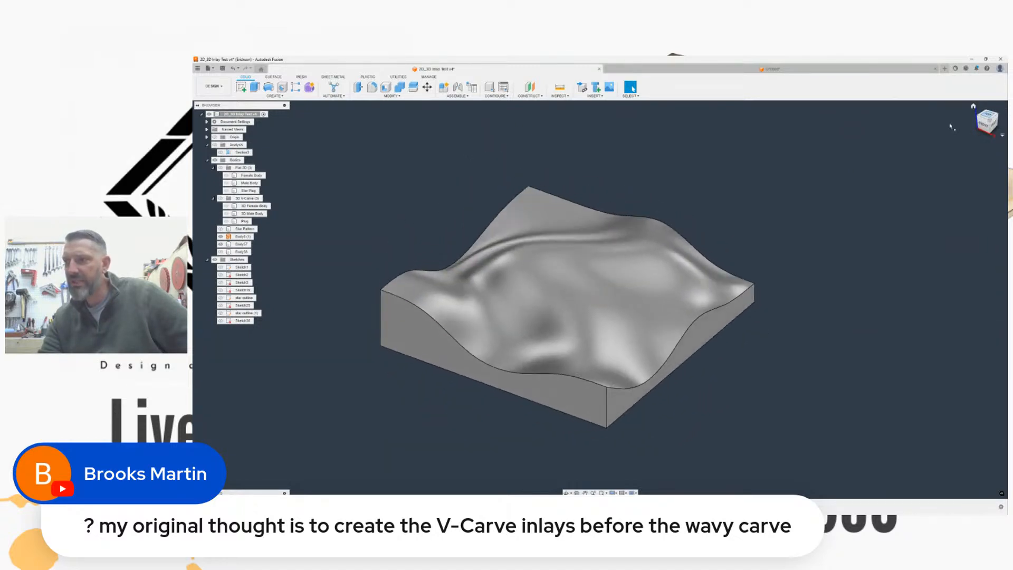
Step: Show the tapered star body and examine how it crosses the wavy block from several angles
click(221, 251)
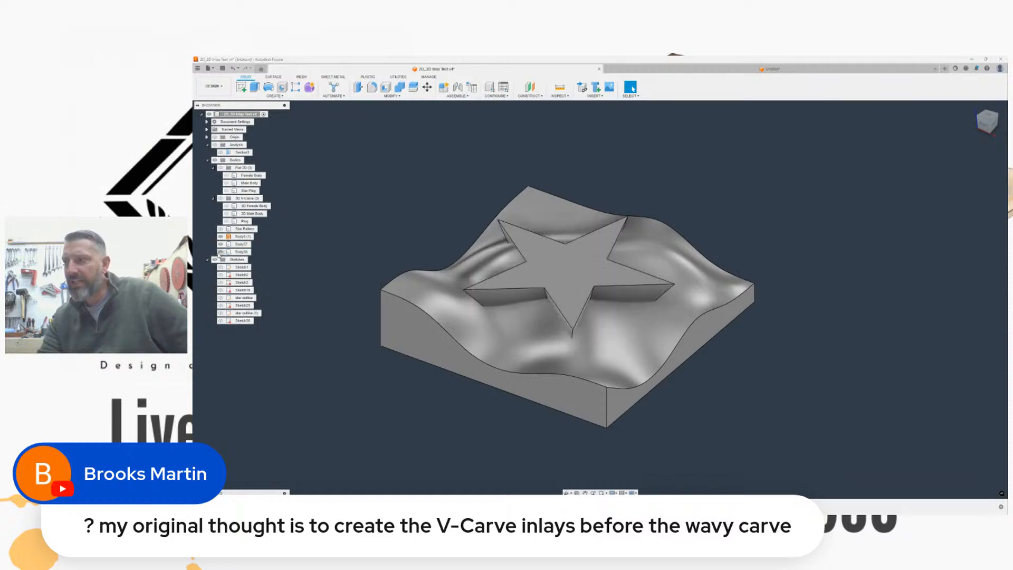
scroll(574, 240, up, 2)
scroll(576, 245, up, 1)
drag(984, 124, 1003, 113)
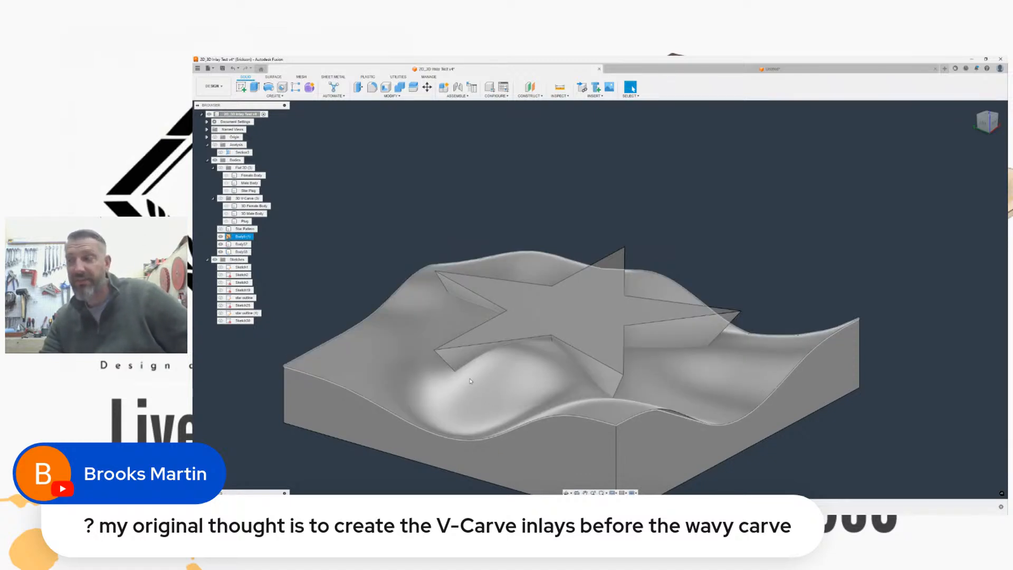
middle_drag(711, 247, 677, 222)
drag(996, 122, 907, 105)
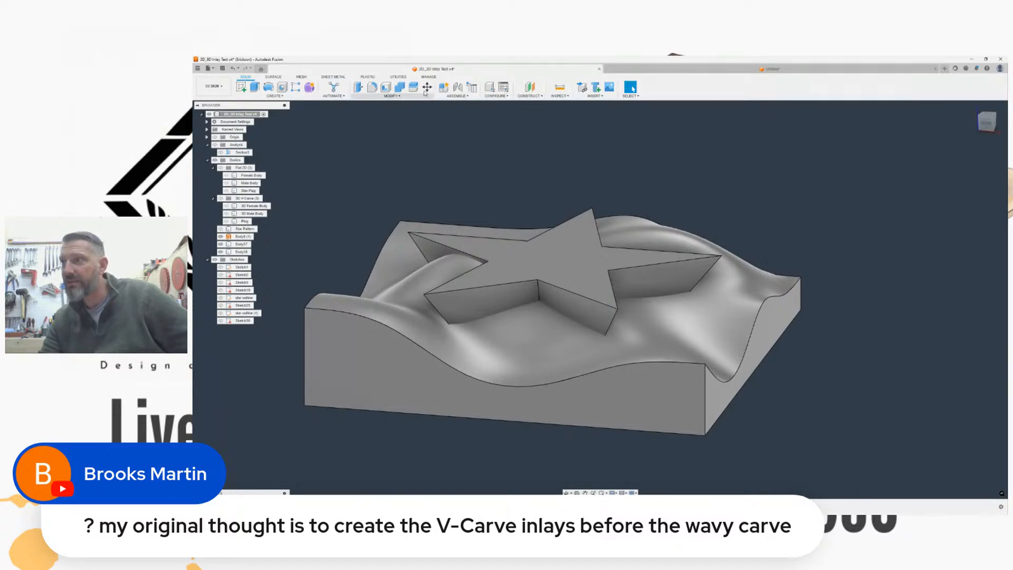
Step: Combine the bodies with a cut, using the star to carve the wavy block and keeping the tool body
click(399, 88)
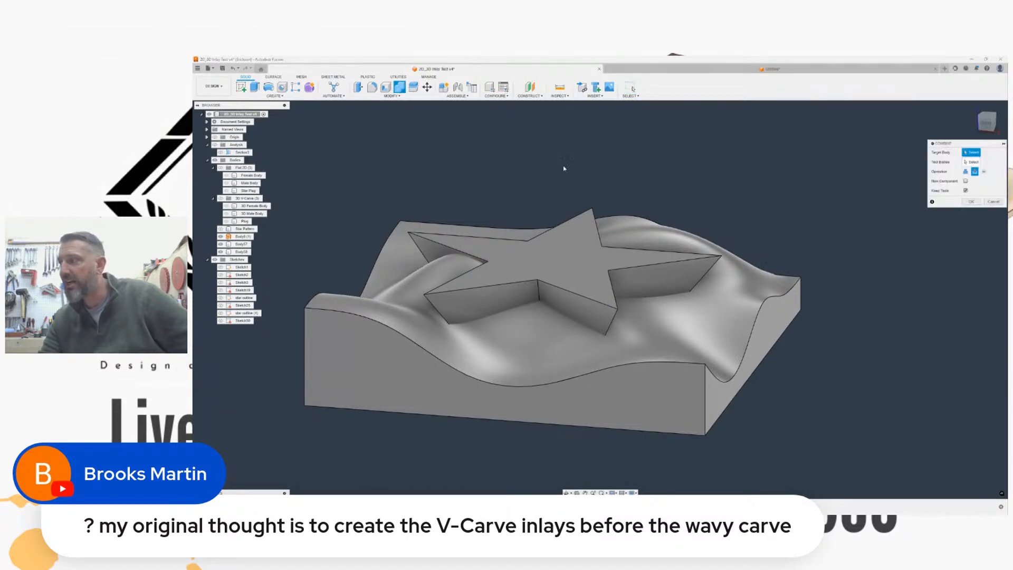
drag(945, 146, 675, 152)
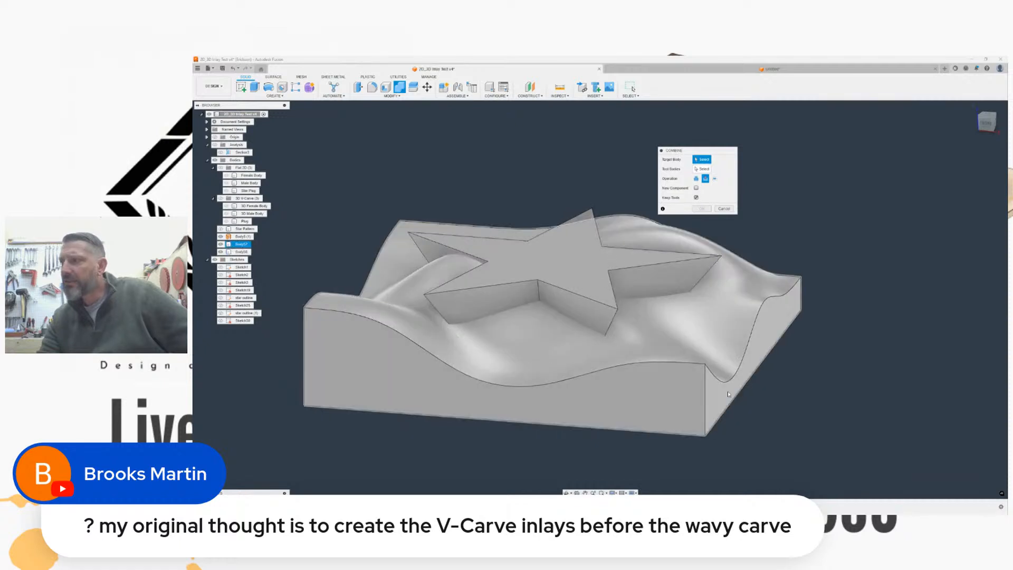
click(726, 318)
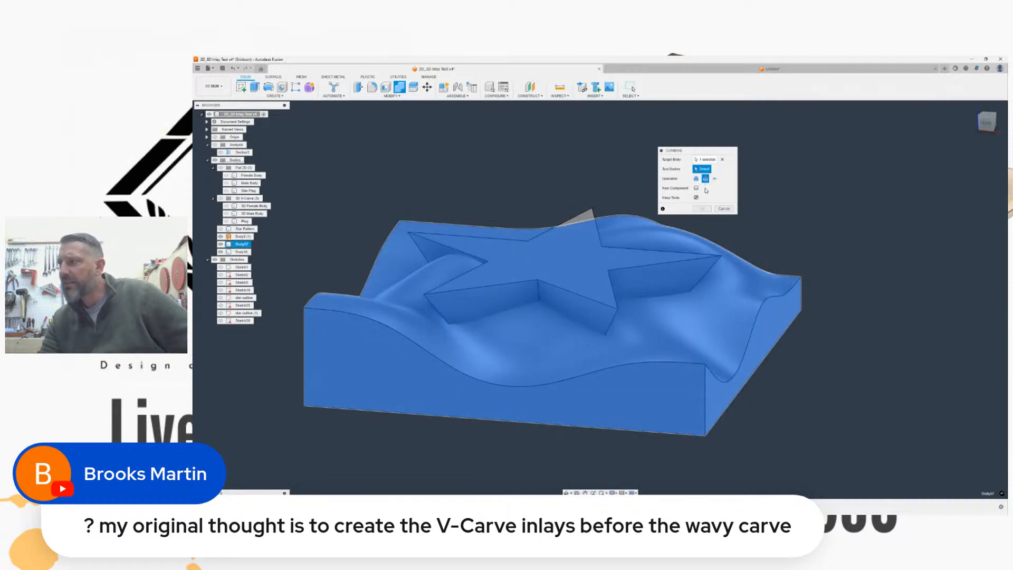
click(586, 221)
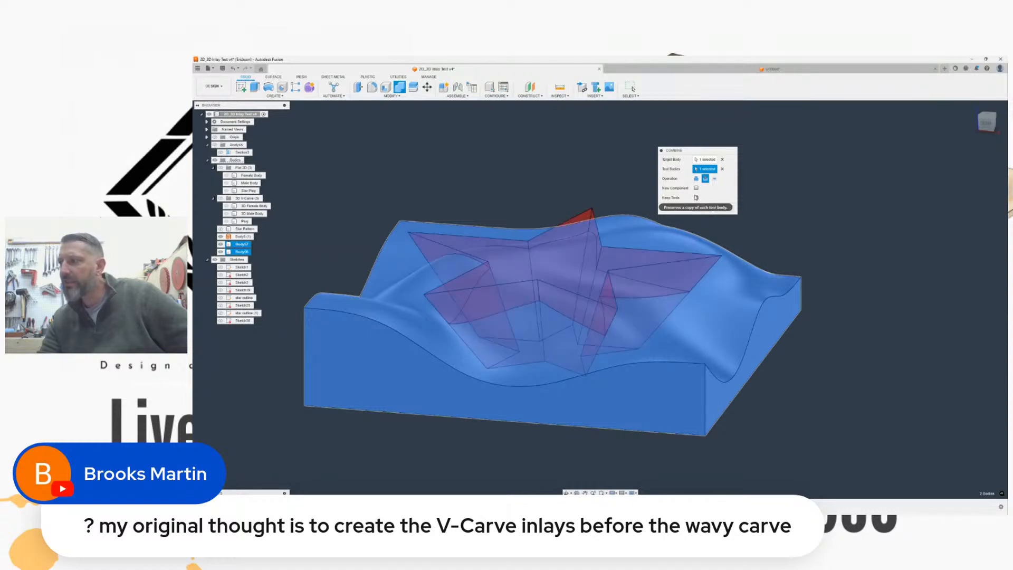
click(701, 209)
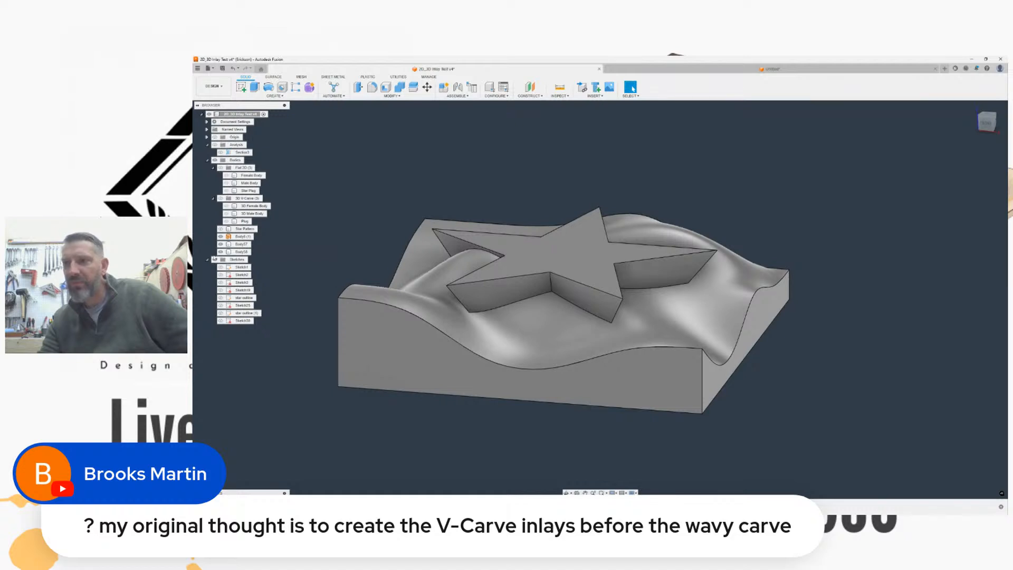
Step: Hide the star body and the wavy surface so only the carved block is shown
click(220, 251)
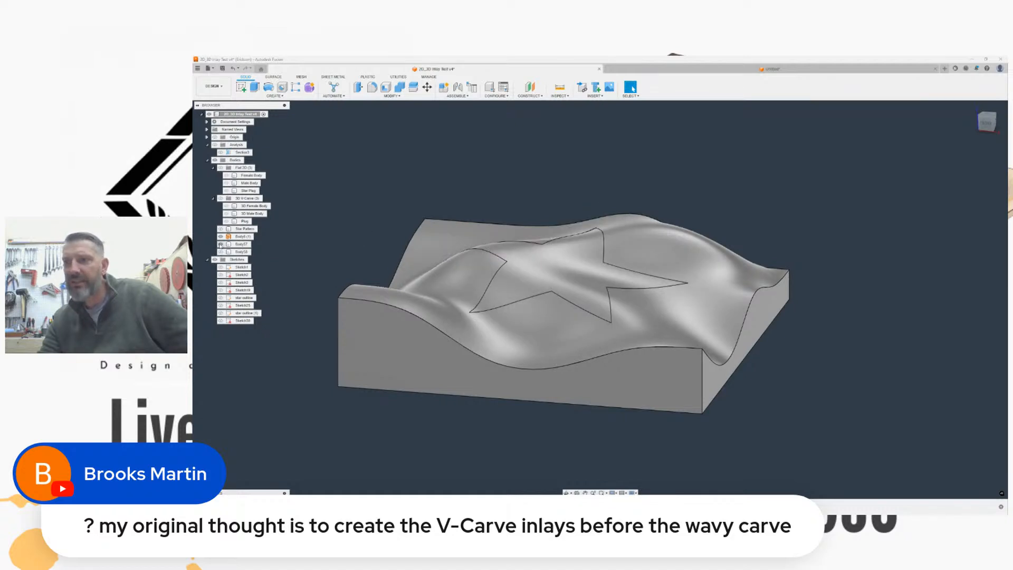
click(220, 244)
click(221, 236)
click(220, 251)
click(220, 244)
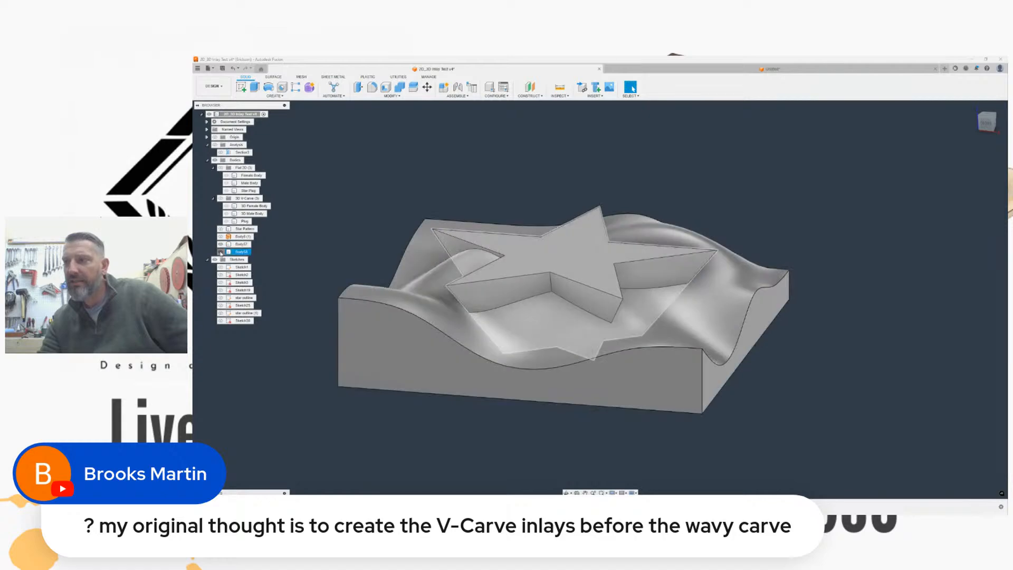
click(221, 252)
Step: Inspect the star pocket in the wavy block, comparing its edges and walls in angled and top views
middle_drag(825, 184, 856, 197)
mouse_move(986, 124)
mouse_down()
mouse_move(958, 169)
mouse_move(985, 143)
mouse_move(965, 119)
mouse_move(983, 136)
mouse_up()
shift+middle_drag(739, 287, 645, 304)
scroll(644, 304, up, 5)
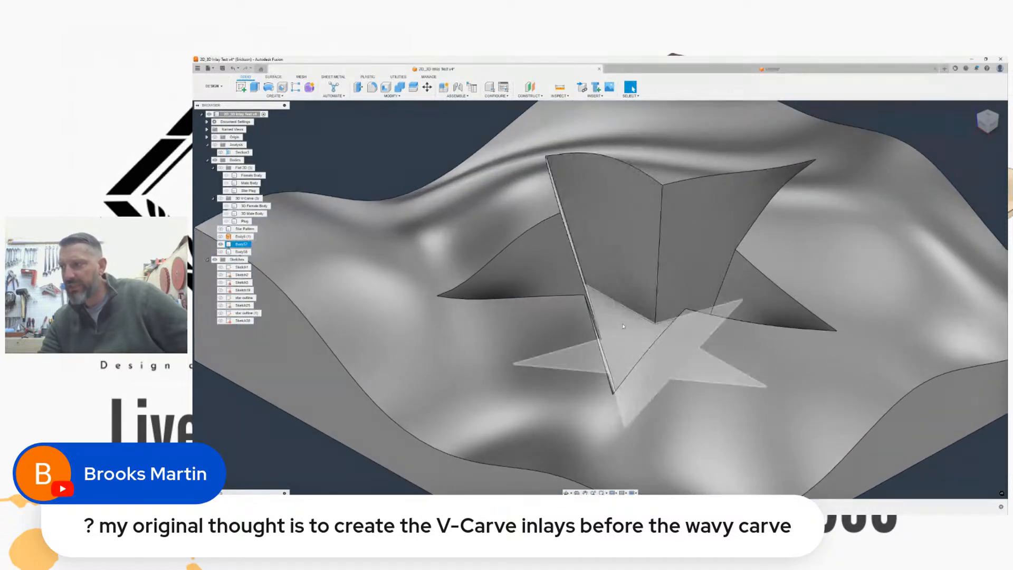
scroll(576, 322, down, 5)
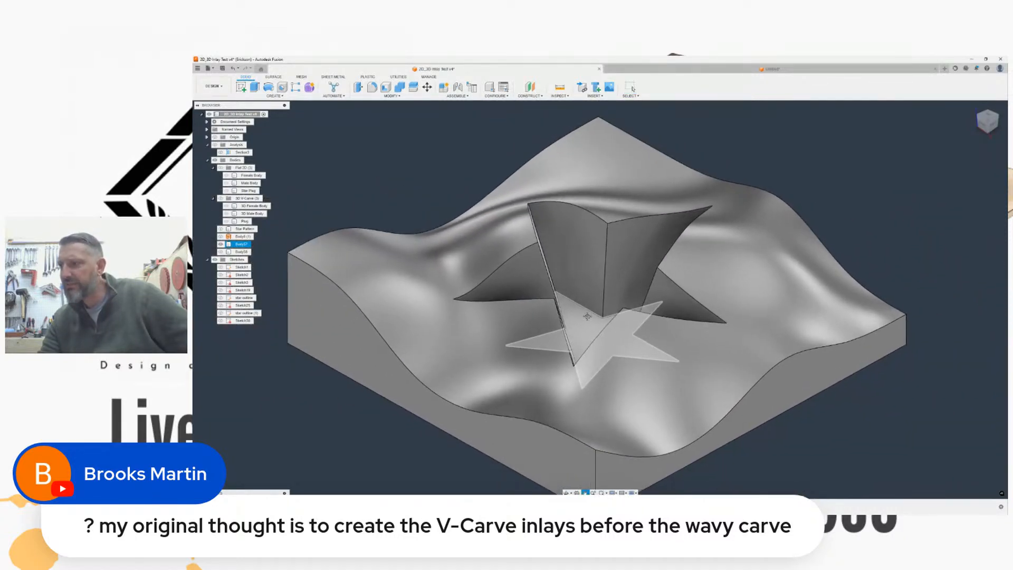
scroll(799, 179, down, 1)
middle_drag(802, 179, 803, 190)
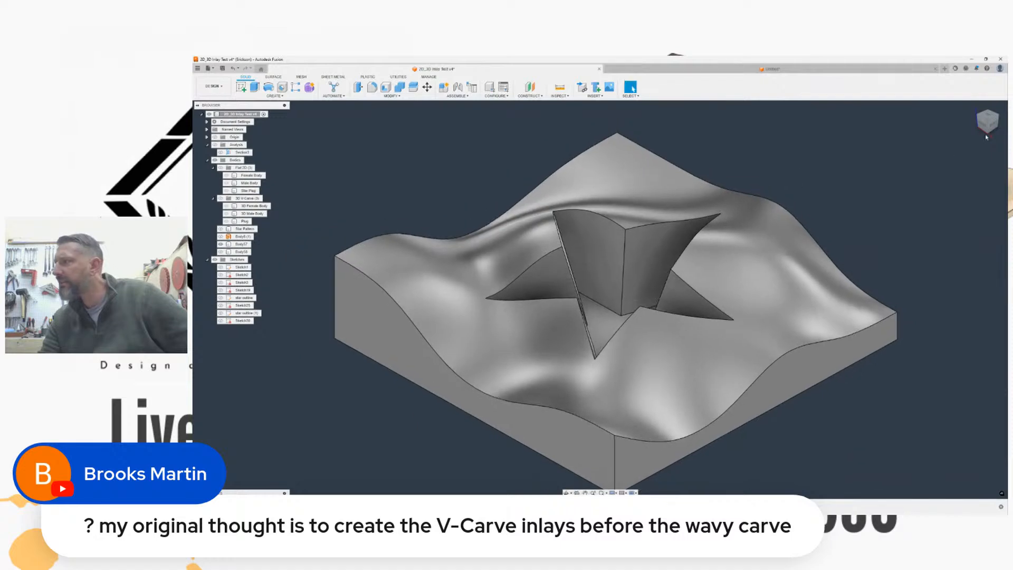
drag(989, 114, 988, 124)
click(988, 119)
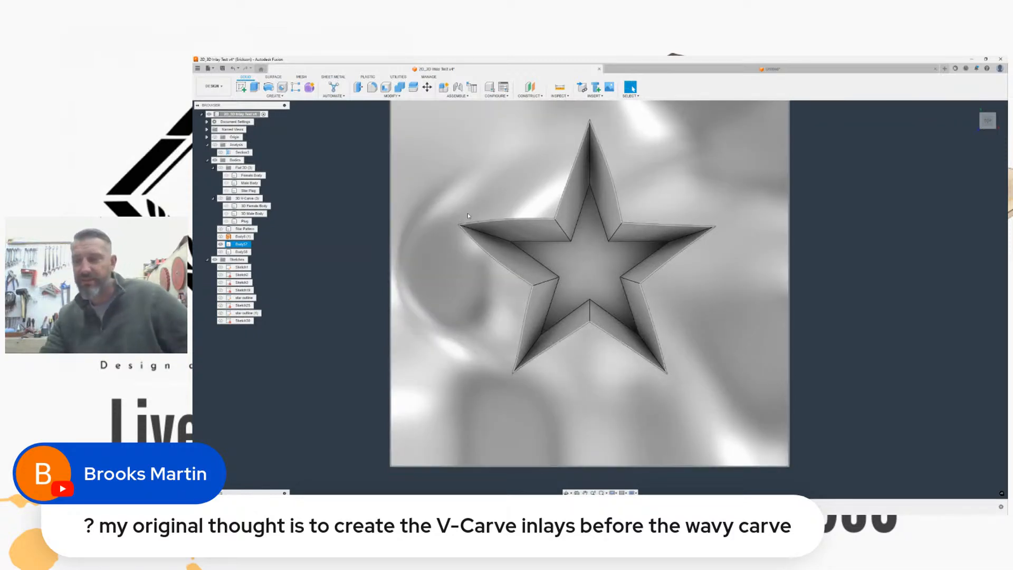
shift+middle_drag(599, 299, 552, 222)
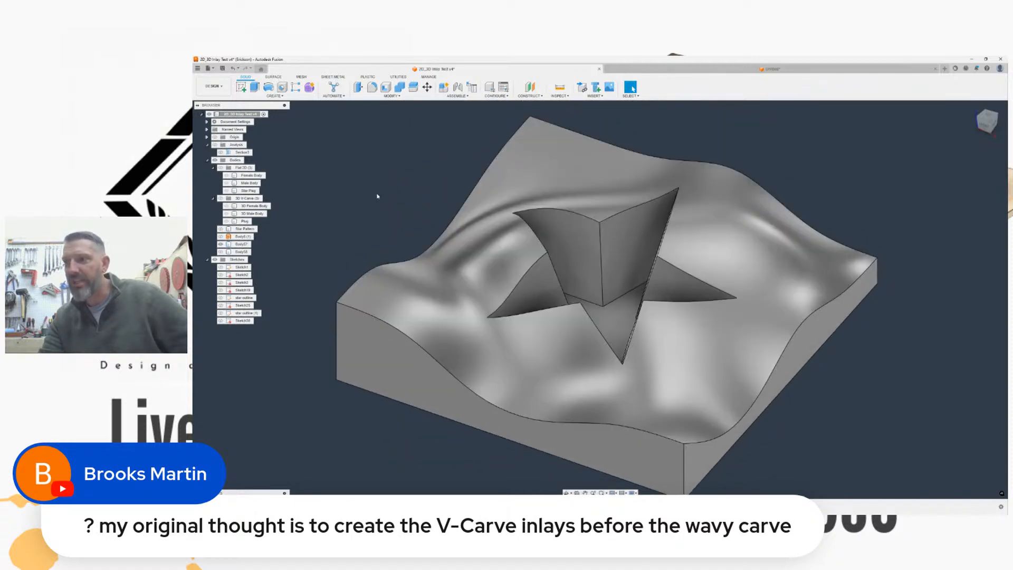
Step: Isolate the tapered star body and split it with the wavy surface
middle_drag(376, 205, 340, 202)
click(221, 244)
click(221, 252)
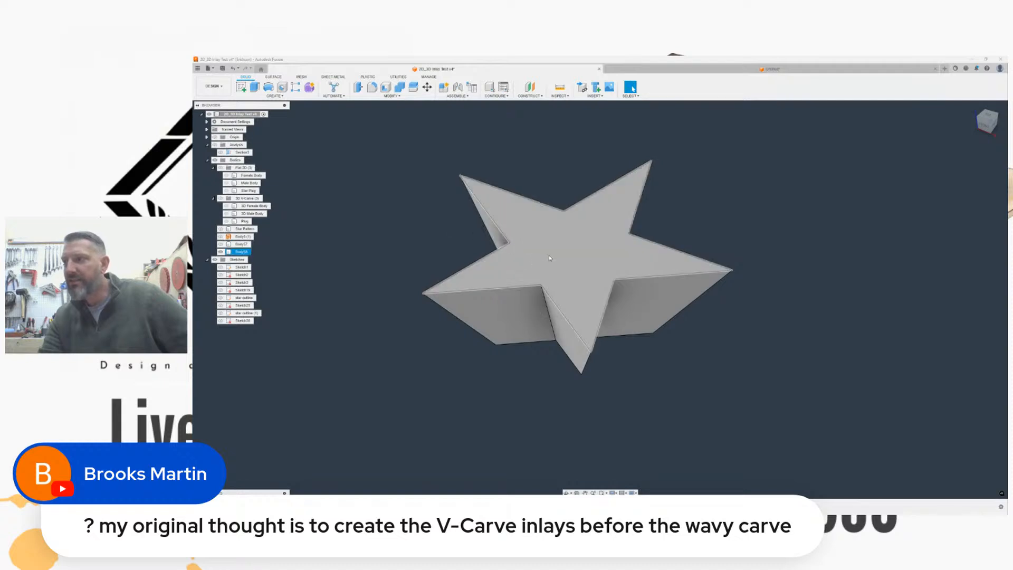
click(414, 87)
click(575, 253)
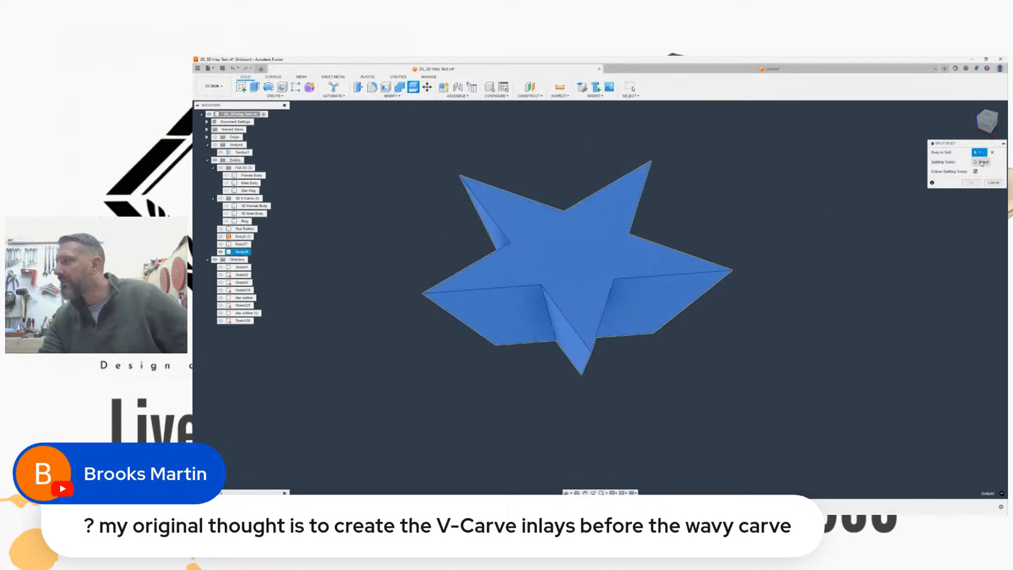
click(235, 237)
click(970, 182)
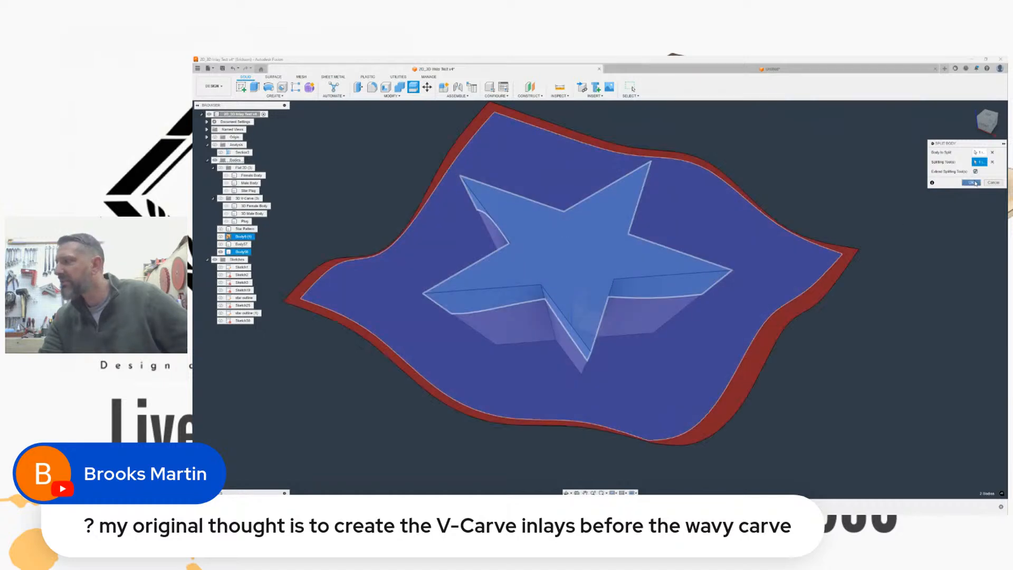
Step: Remove the flat upper piece of the split star and show the carved block around the remaining plug
right_click(236, 259)
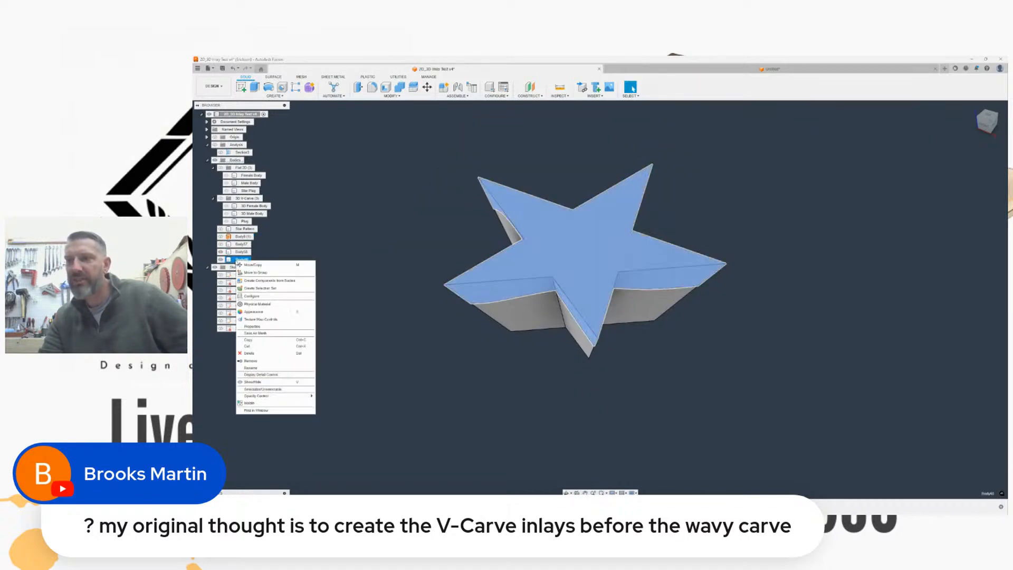
click(261, 362)
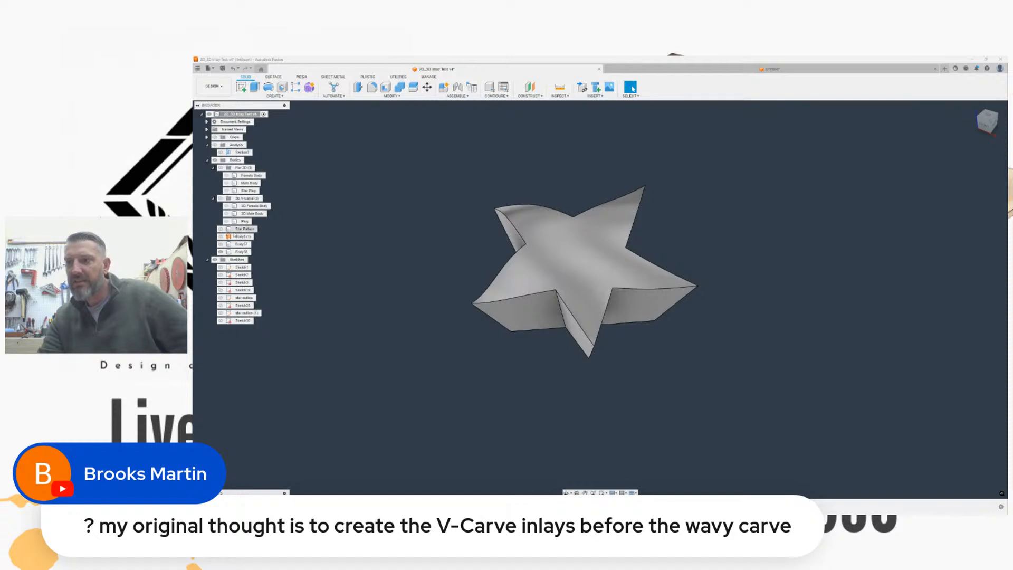
click(220, 244)
scroll(860, 298, down, 1)
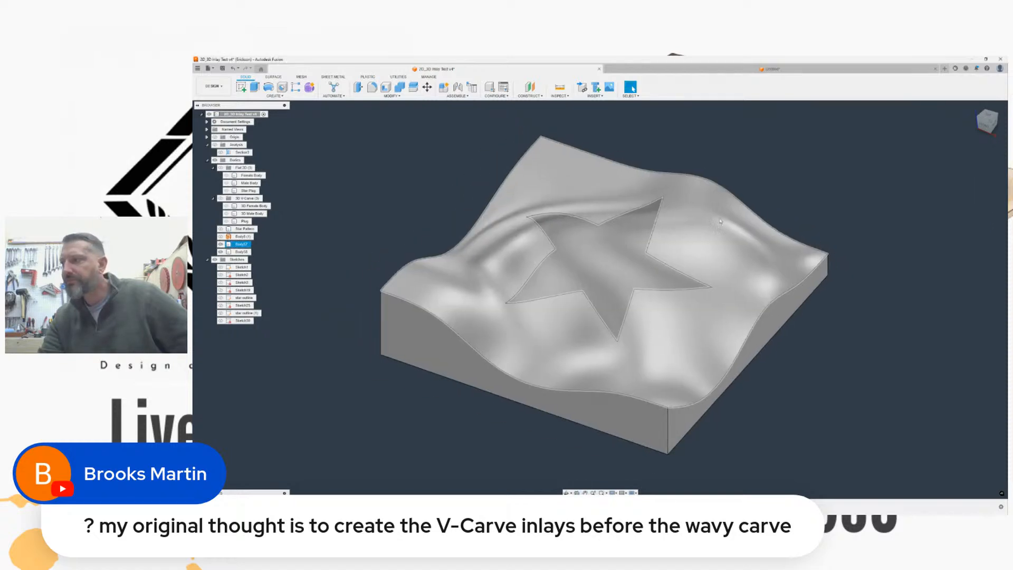
click(987, 117)
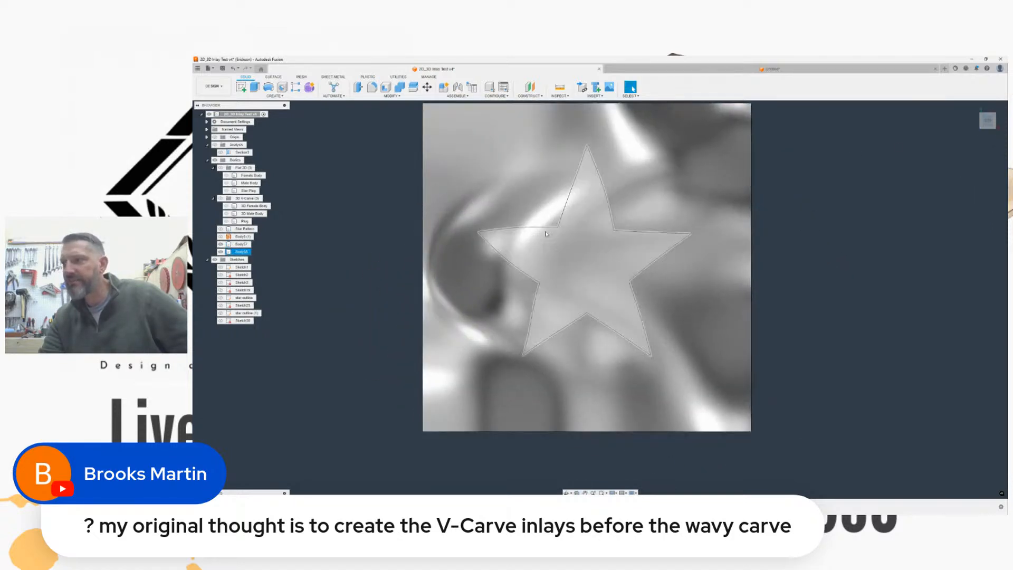
Step: Apply the dark wood appearance to the carved block and the light wood appearance to the star plug
click(545, 231)
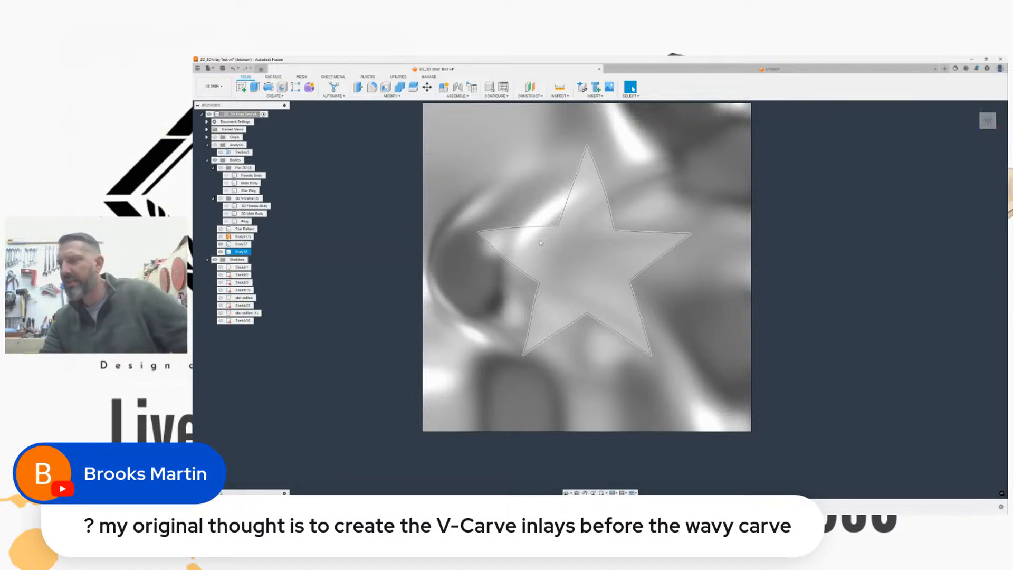
scroll(593, 265, down, 2)
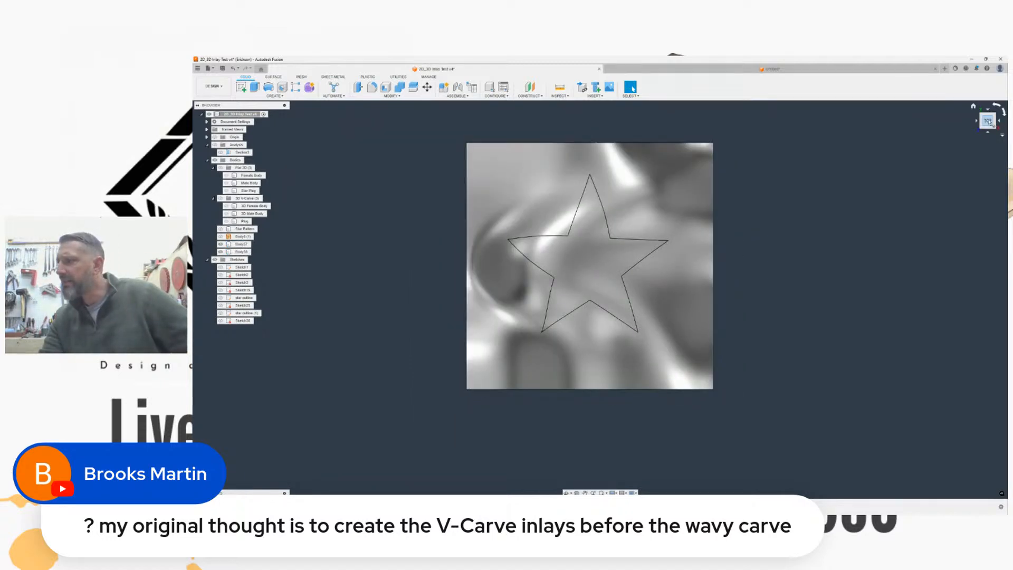
drag(988, 121, 973, 107)
shift+middle_drag(475, 179, 463, 164)
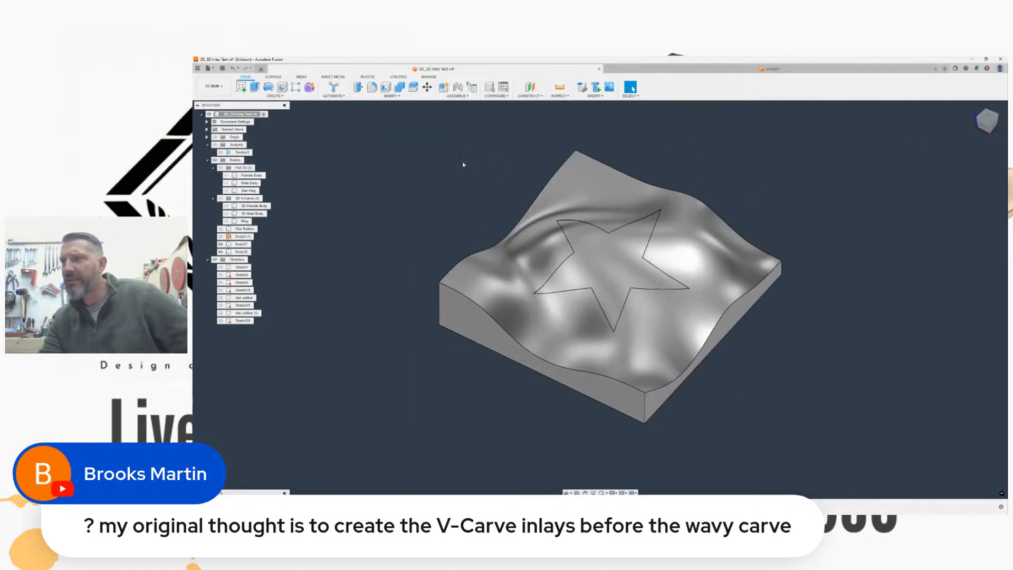
click(392, 95)
click(382, 224)
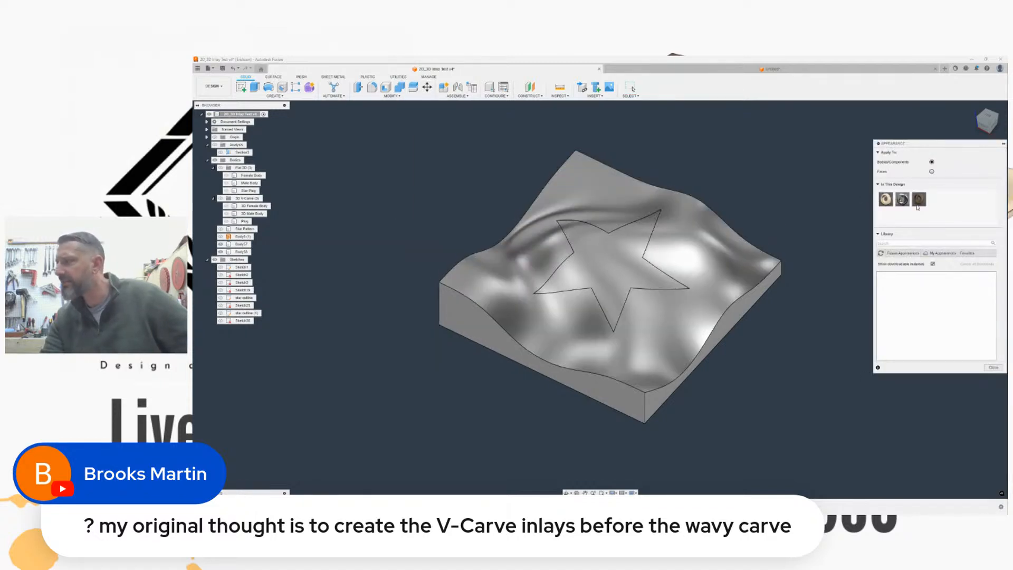
drag(904, 208, 639, 253)
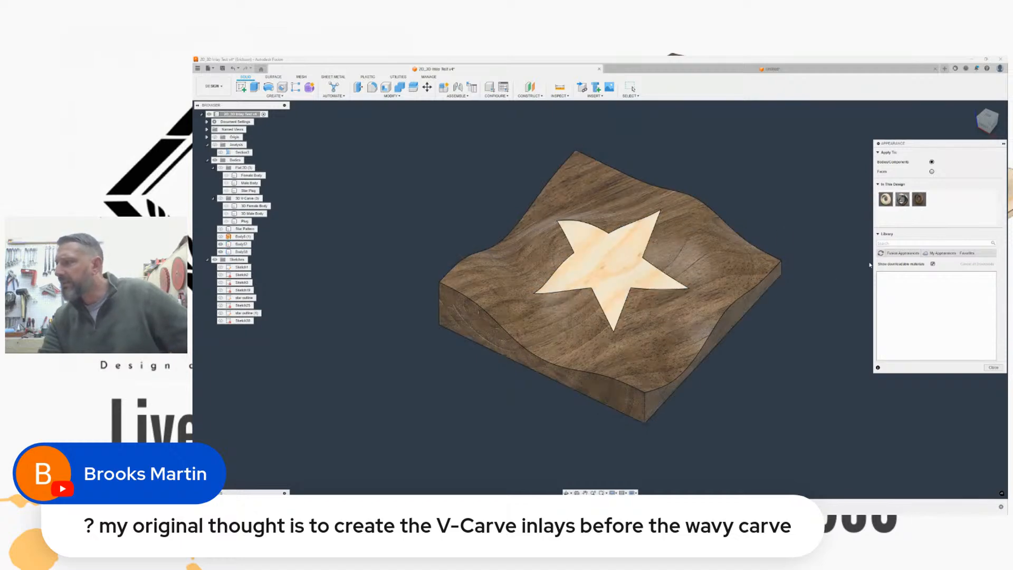
click(992, 367)
Step: Select the carved block and its star plug and translate both about 3.9 in along X
scroll(791, 202, down, 2)
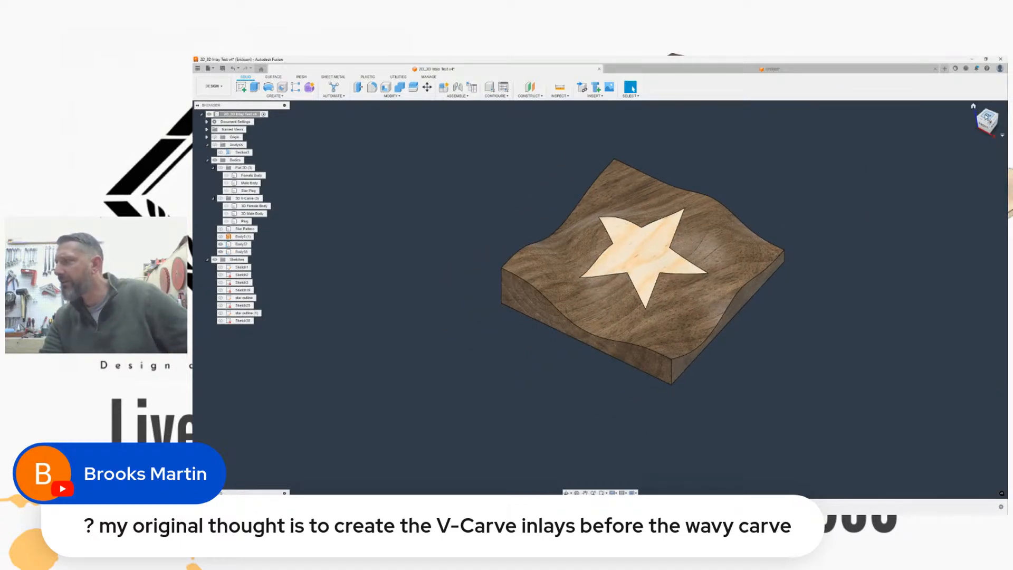
click(986, 116)
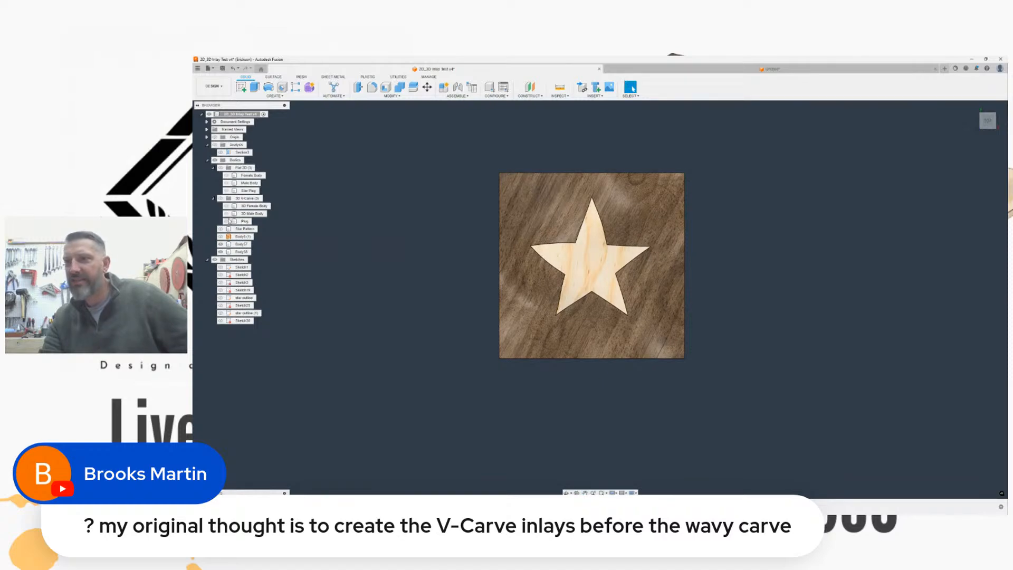
click(427, 87)
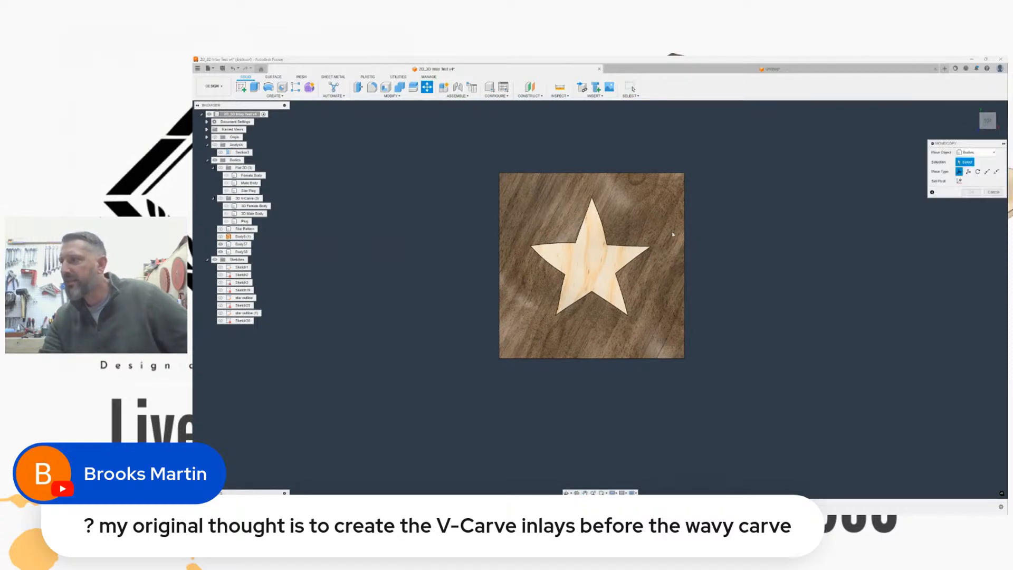
click(969, 171)
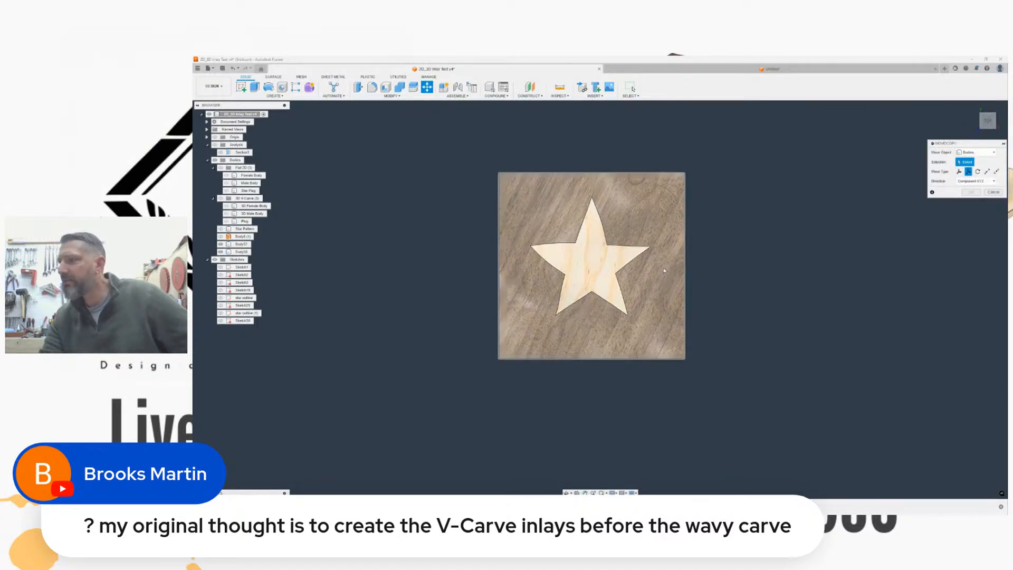
click(644, 246)
click(654, 203)
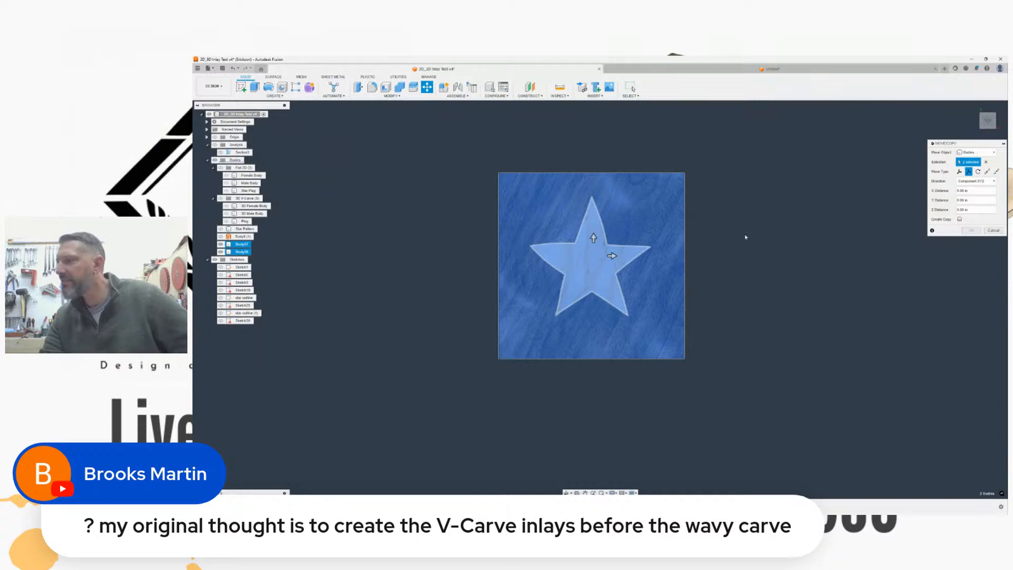
drag(611, 256, 853, 240)
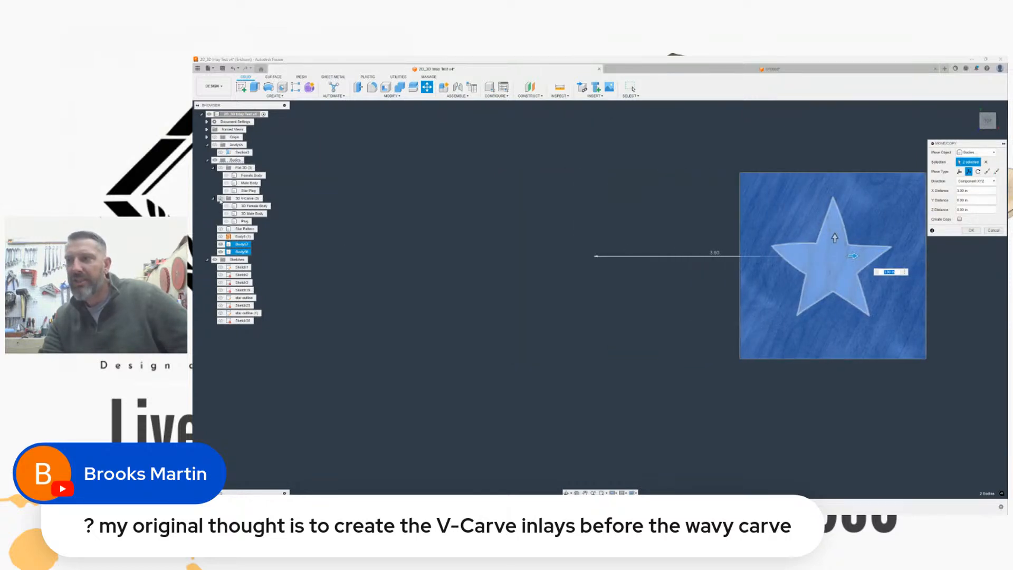
Step: Show the 3D V-Carve female body and plug without the male body, and reduce the X move to about 3.1 in
click(219, 199)
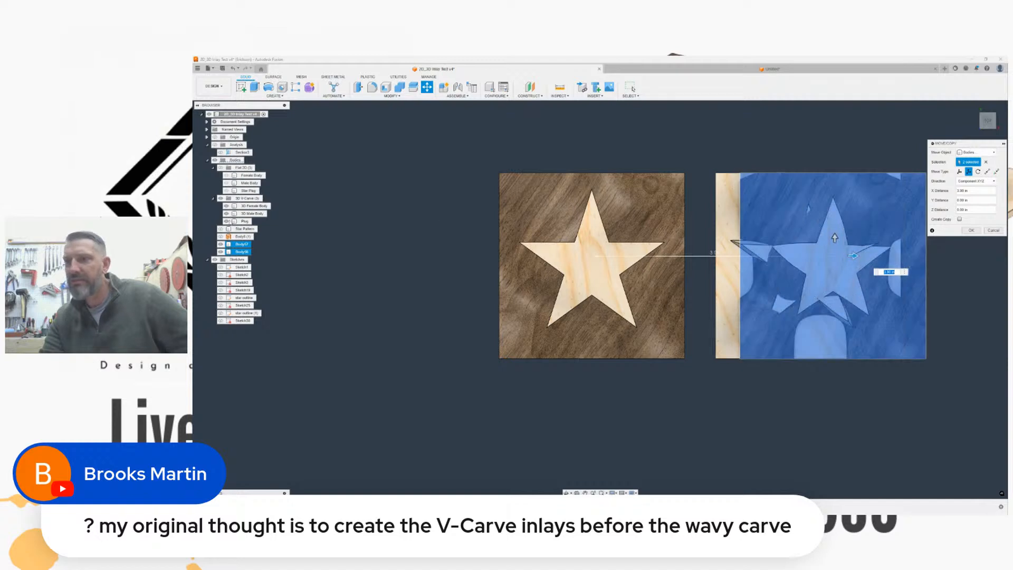
click(226, 214)
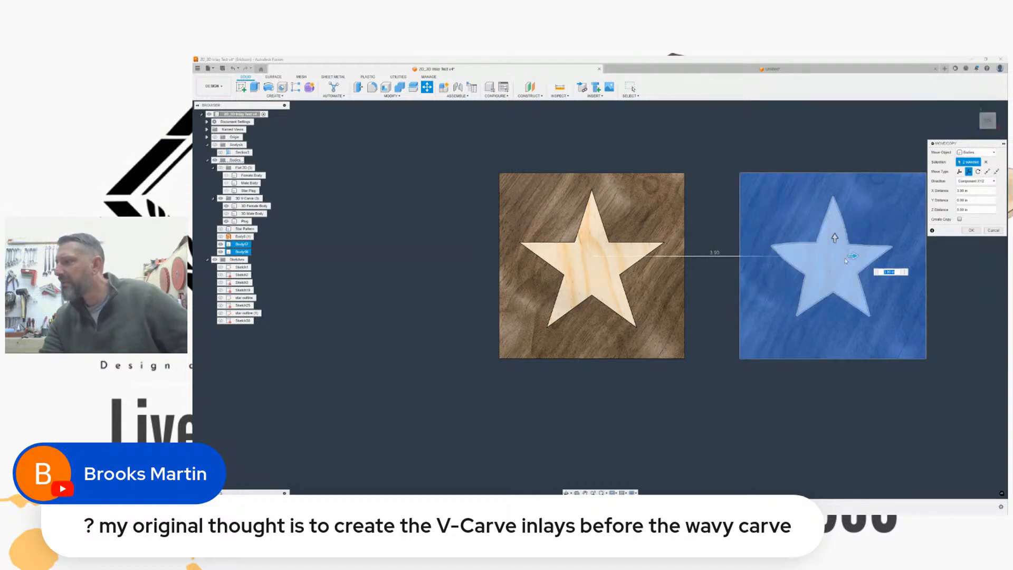
drag(850, 256, 803, 256)
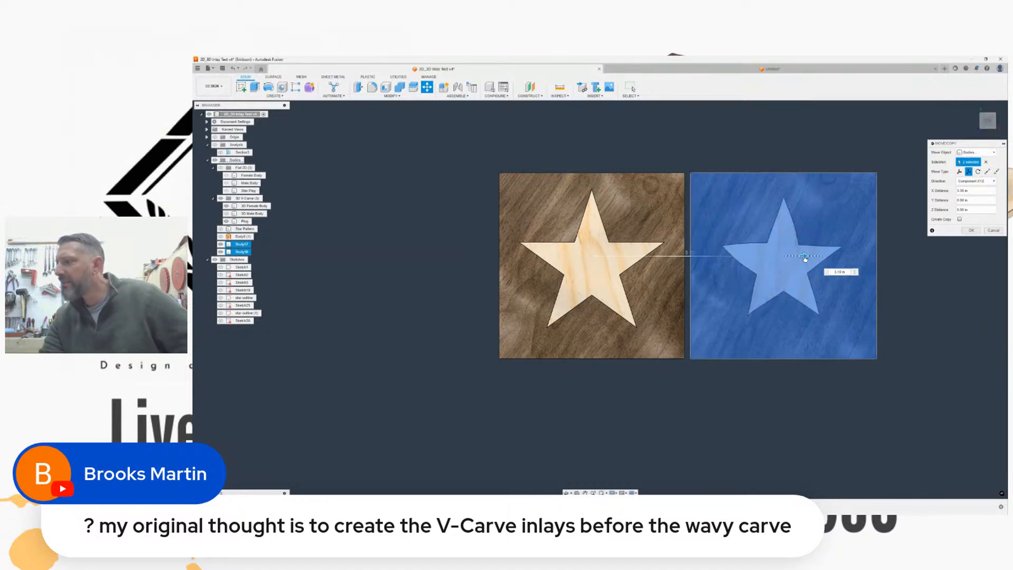
click(973, 230)
Step: Compare the star outlines of the two inlaid blocks side by side in the top view
middle_drag(909, 217, 811, 214)
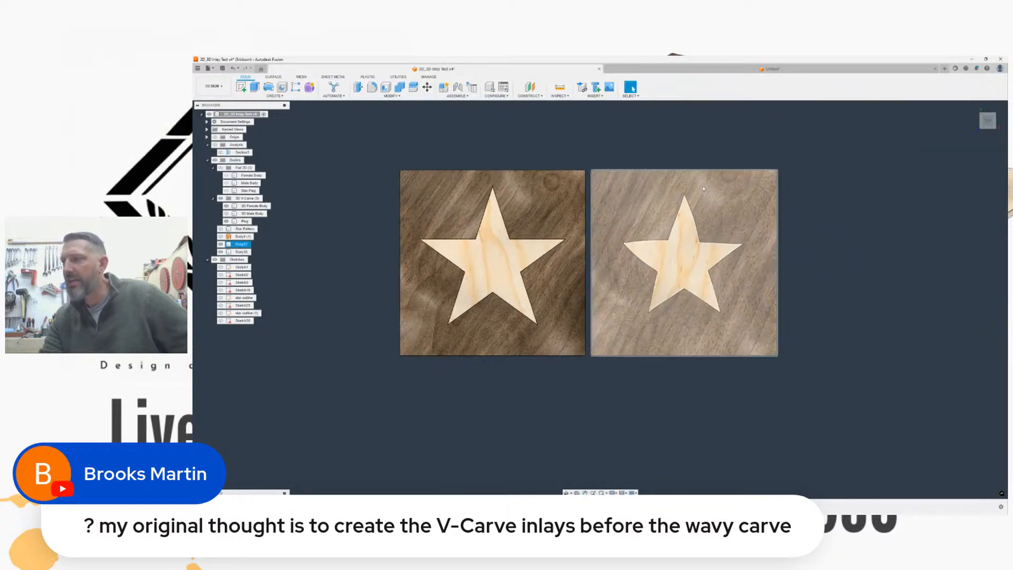
scroll(682, 149, up, 3)
scroll(679, 154, down, 1)
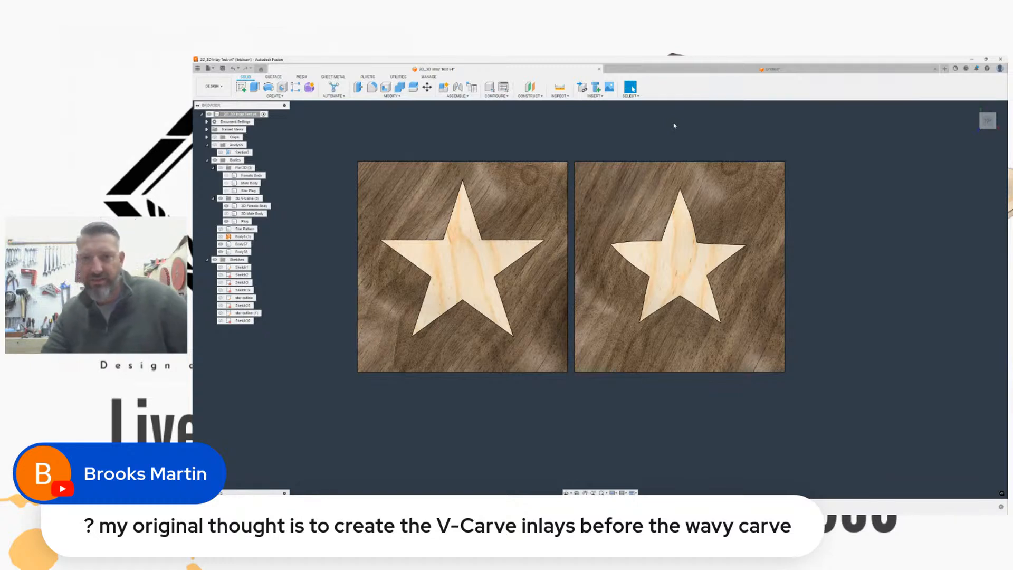
click(654, 261)
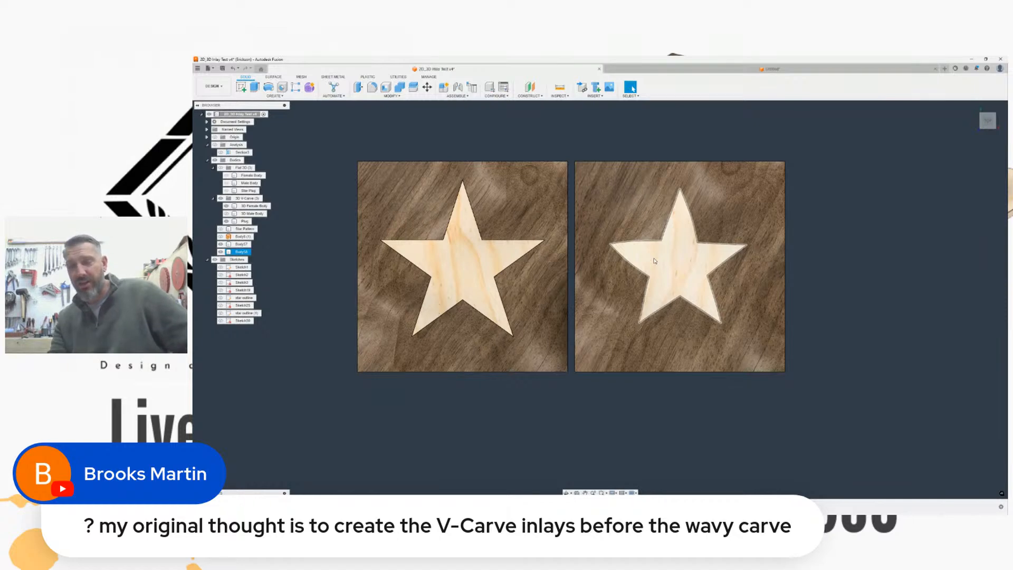
click(467, 202)
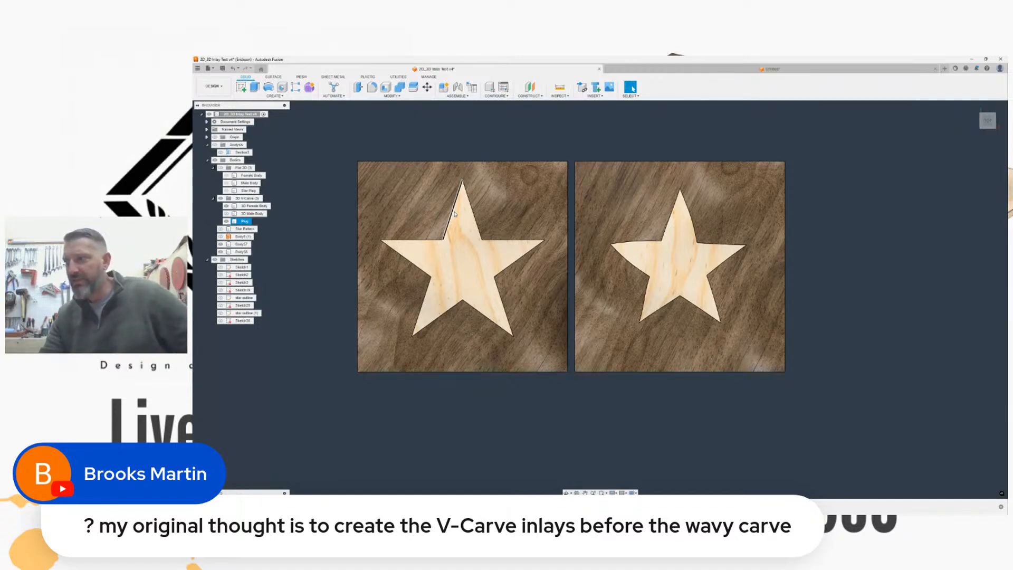
click(721, 250)
middle_drag(670, 236, 638, 244)
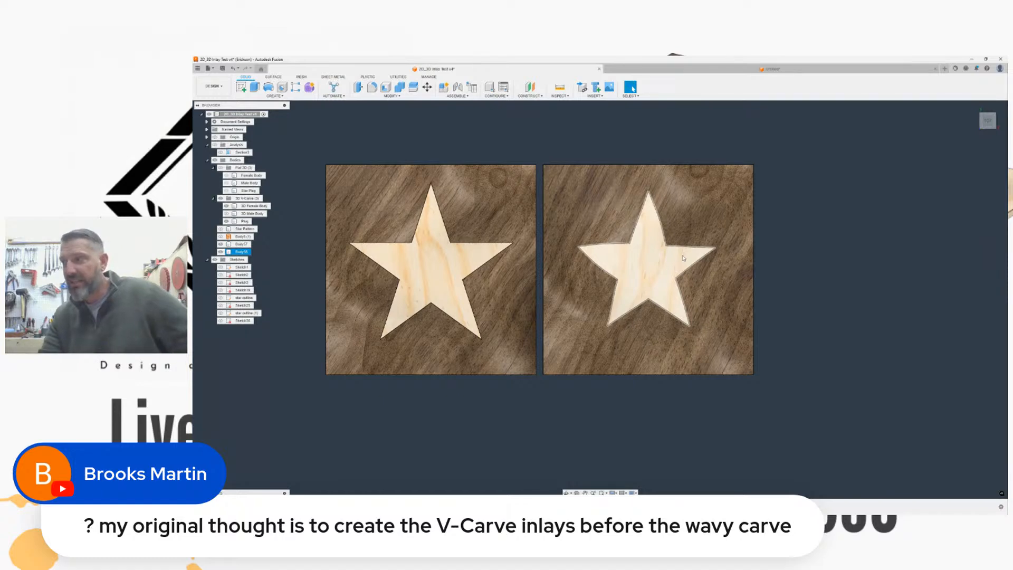
Step: Examine both inlaid wavy blocks from angled and top views, comparing how each star follows the surface
drag(987, 121, 982, 116)
shift+middle_drag(600, 299, 665, 270)
scroll(667, 275, up, 3)
scroll(668, 275, down, 5)
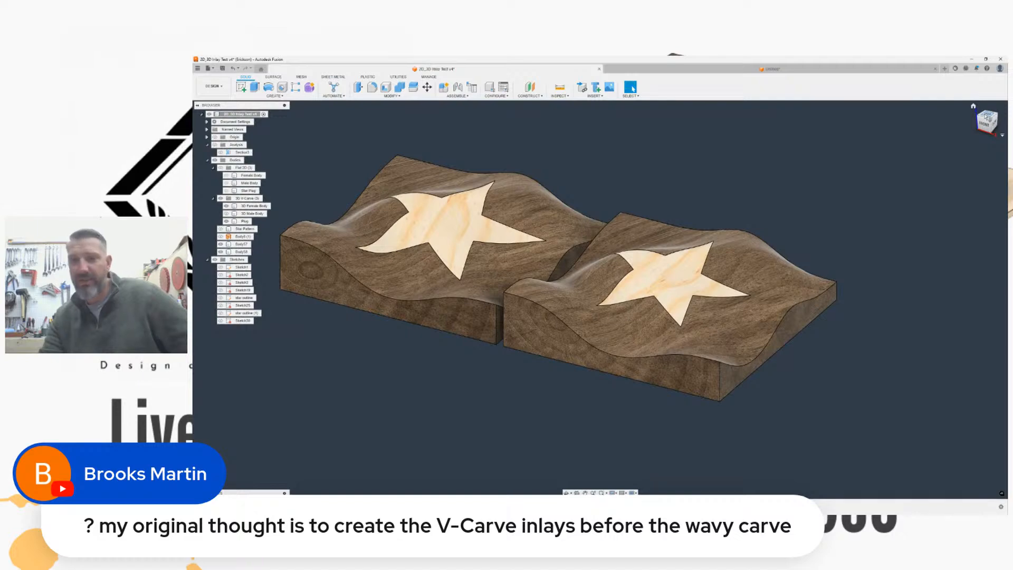
click(984, 114)
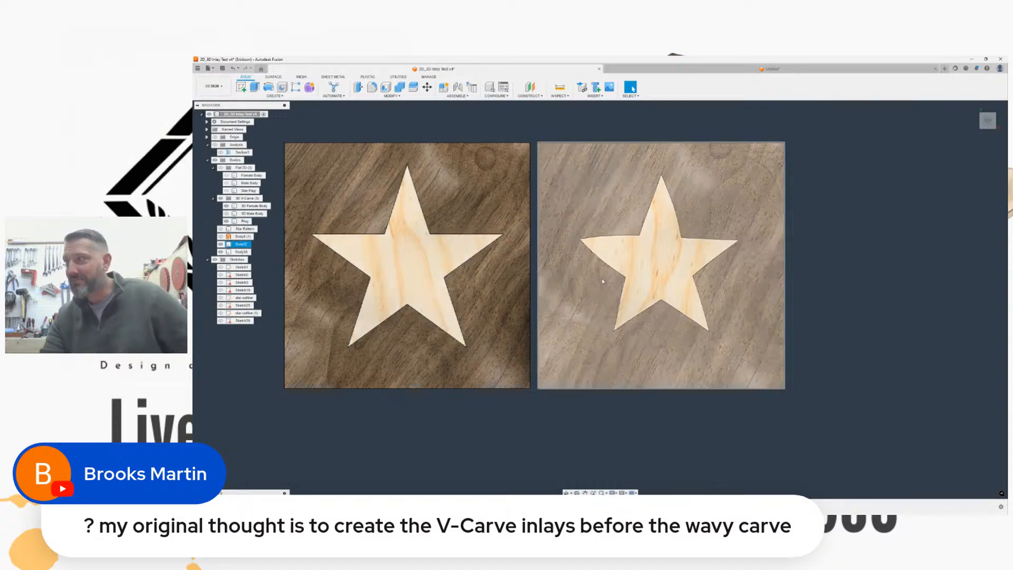
click(988, 125)
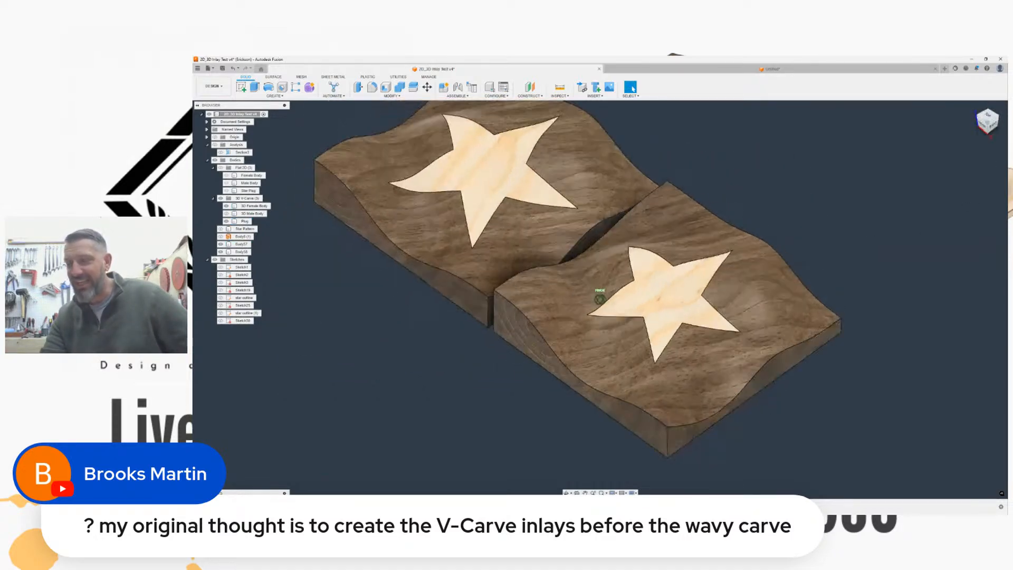
middle_drag(703, 196, 823, 232)
scroll(717, 216, up, 3)
scroll(751, 211, down, 2)
middle_drag(773, 204, 682, 187)
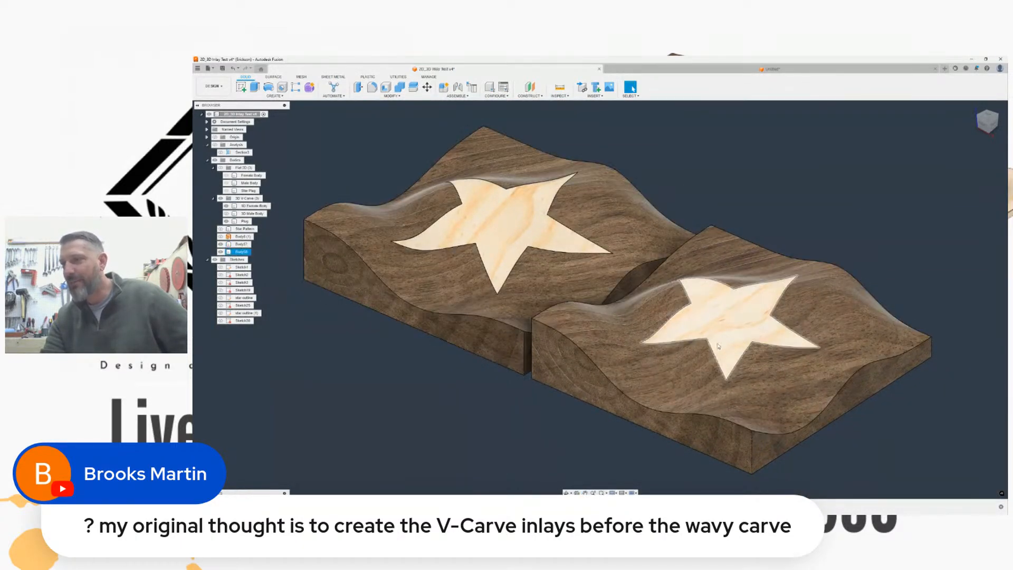
scroll(722, 311, down, 3)
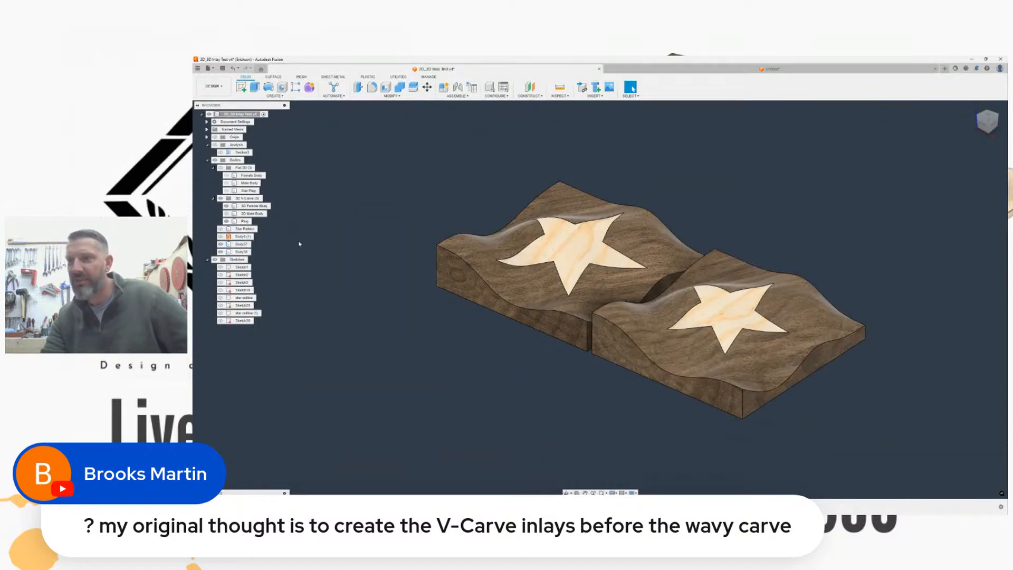
Step: Hide the 3D female body and its plug, and start a new sketch on the horizontal plane
click(227, 206)
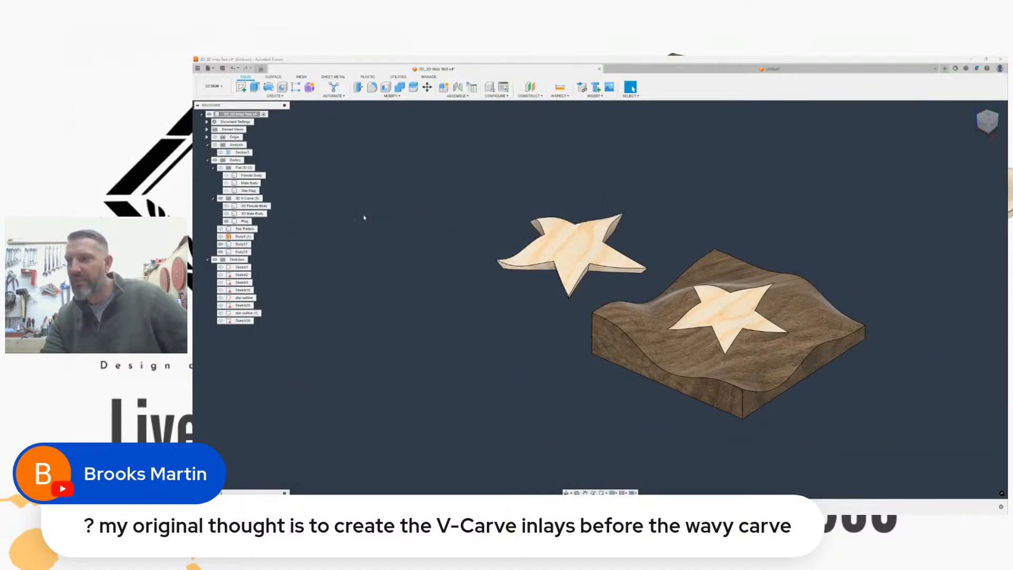
click(227, 221)
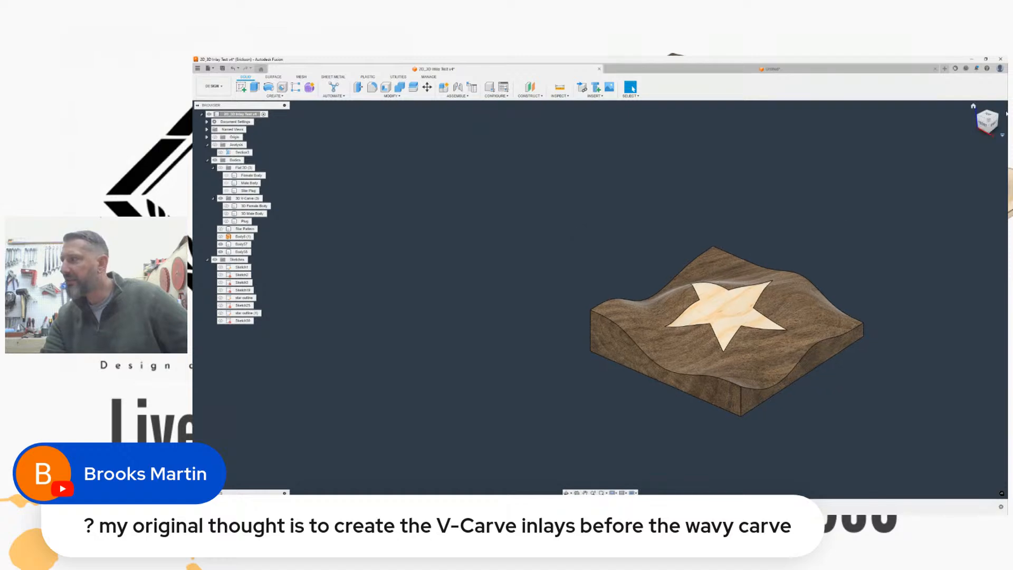
click(988, 115)
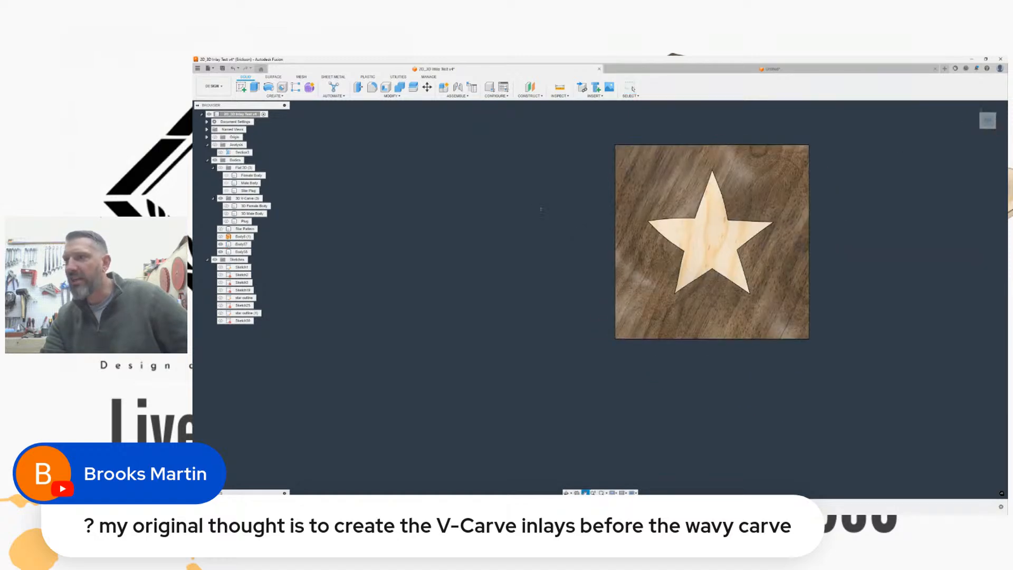
click(213, 85)
click(242, 86)
click(562, 253)
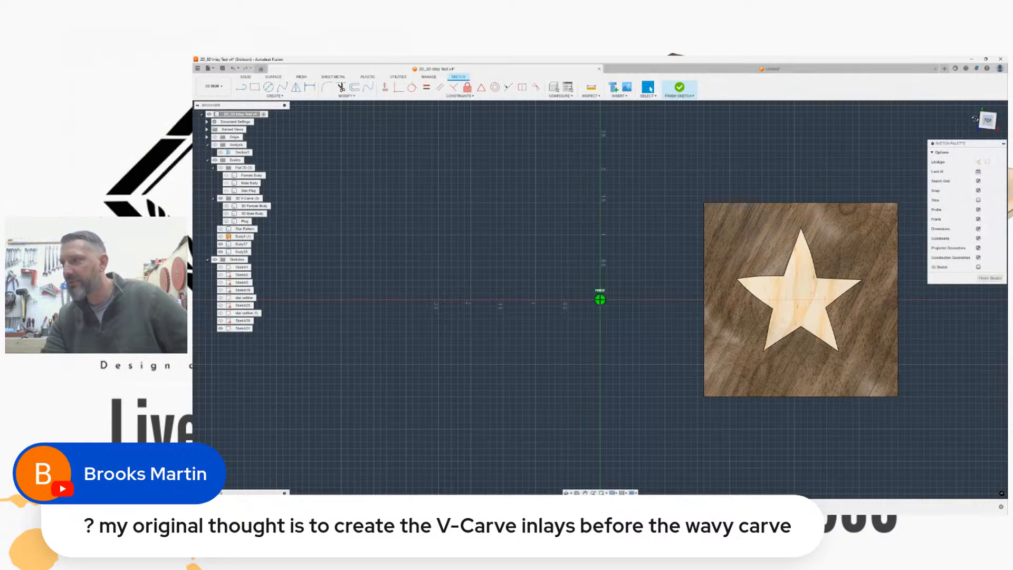
click(979, 125)
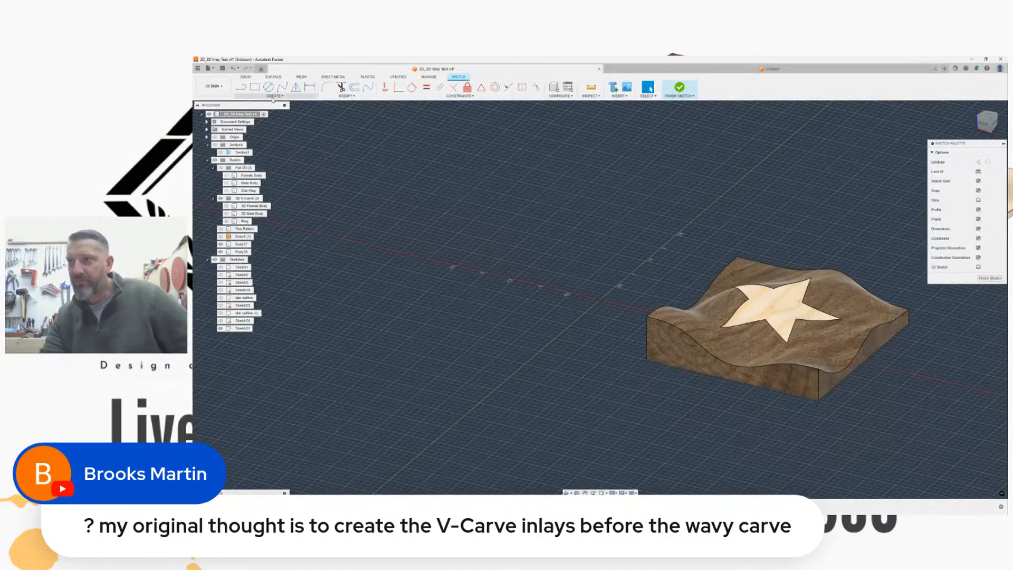
Step: Sketch a 3 in by 3 in center rectangle at the origin and finish the sketch
click(274, 96)
mouse_move(274, 109)
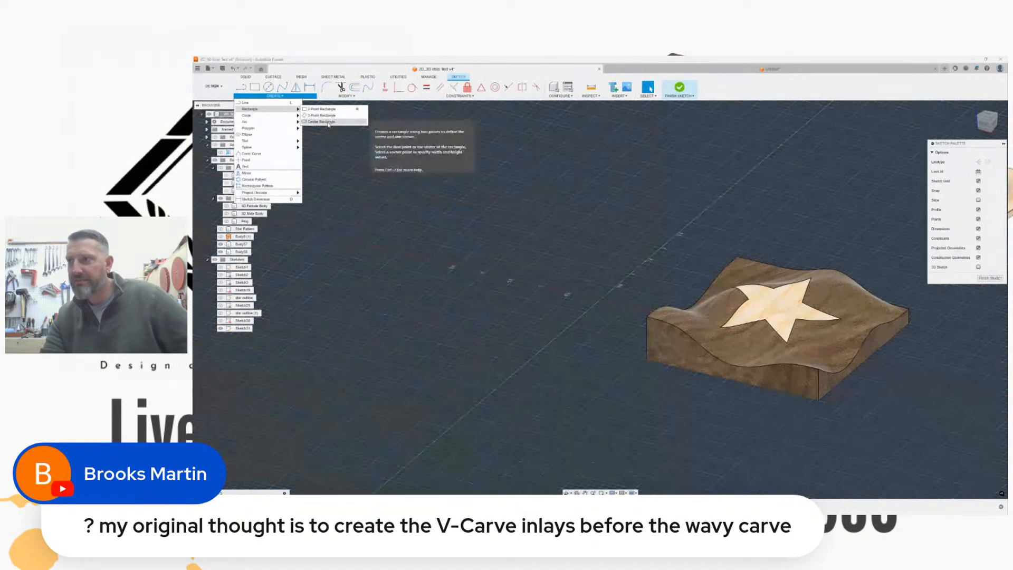
click(351, 109)
click(601, 300)
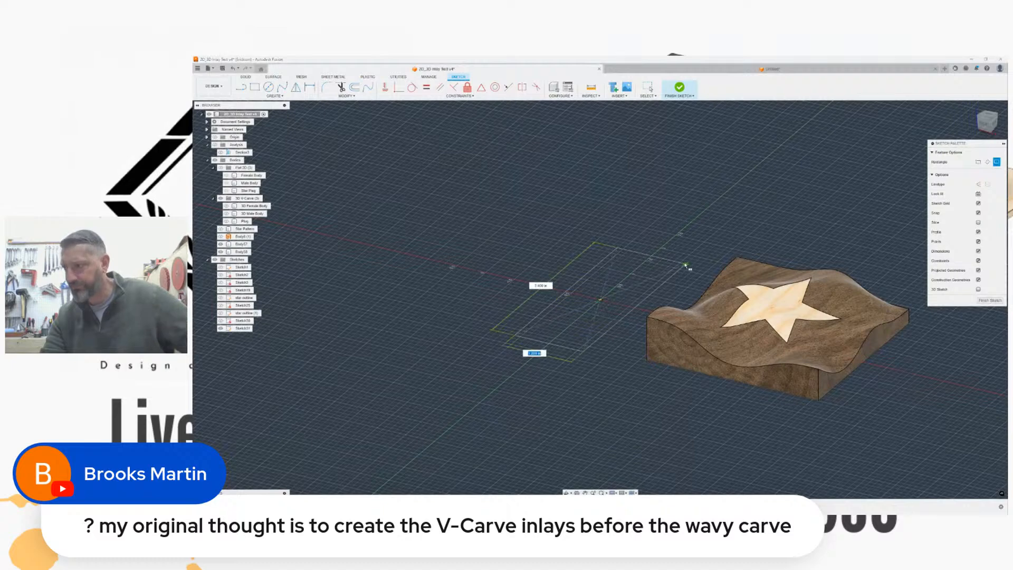
text(3)
key(Tab)
text(3)
key(Return)
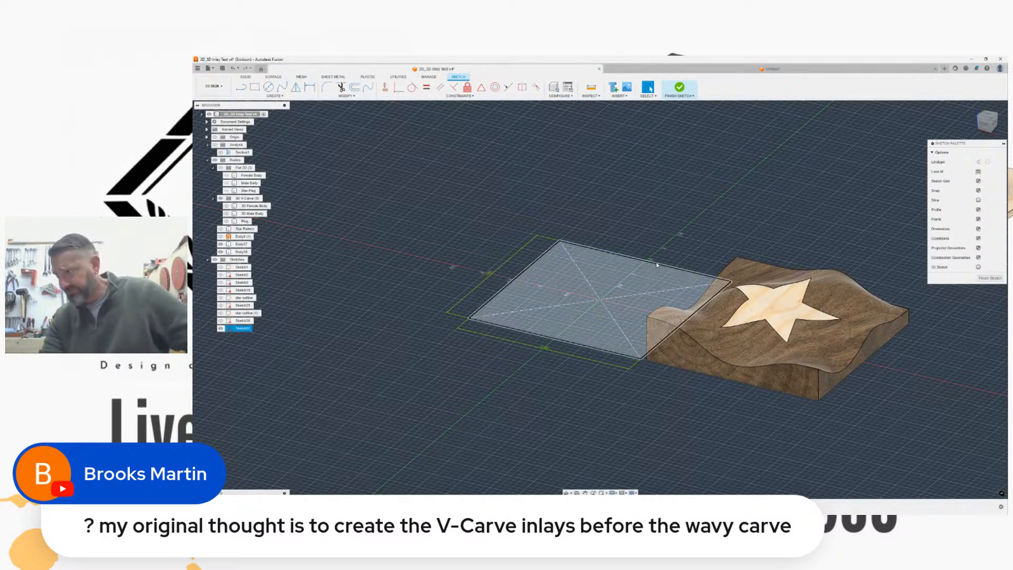
click(991, 277)
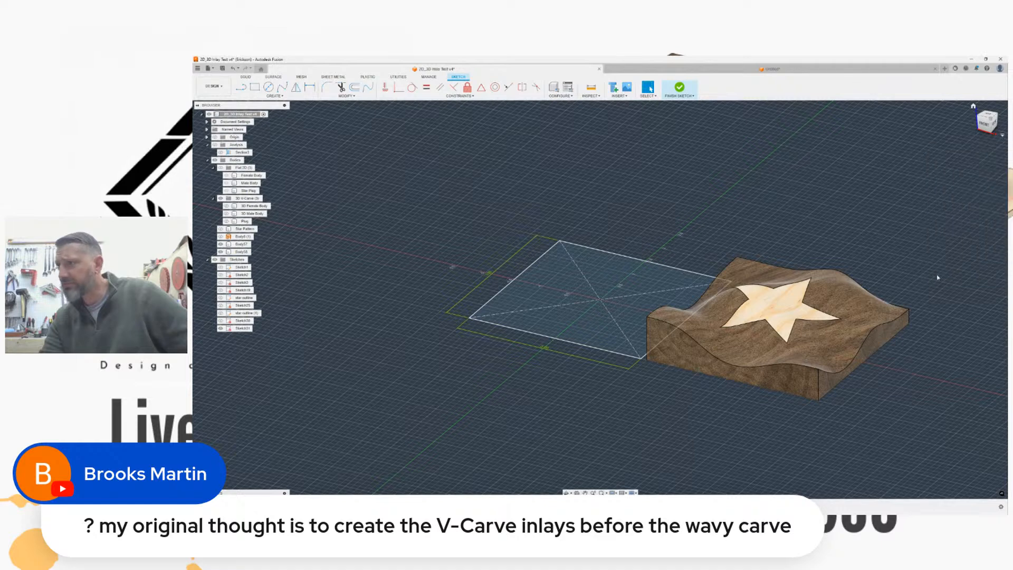
Step: Extrude the 3 in square profile 0.75 in upward as a new body
click(255, 88)
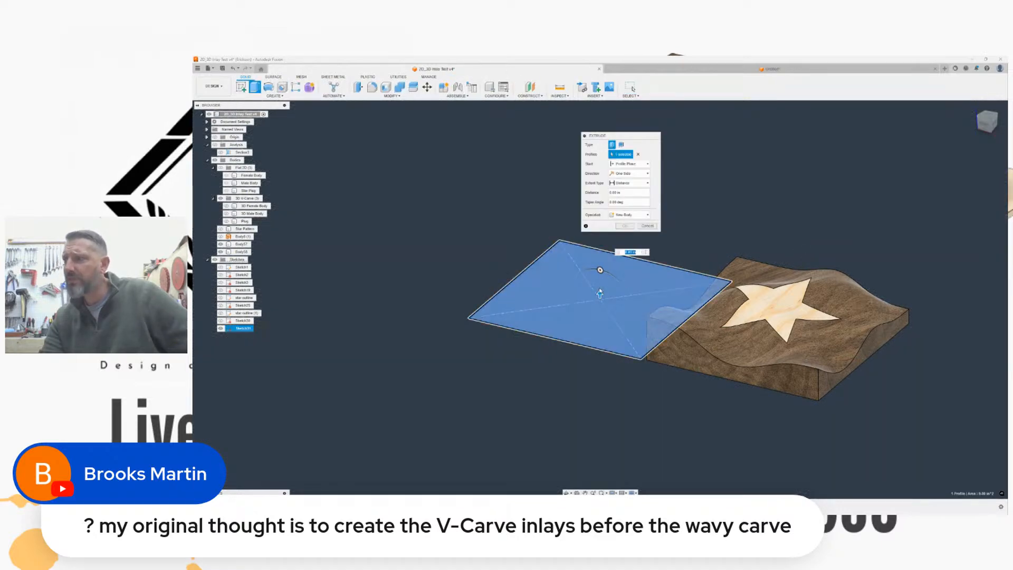
drag(599, 294, 600, 259)
click(653, 281)
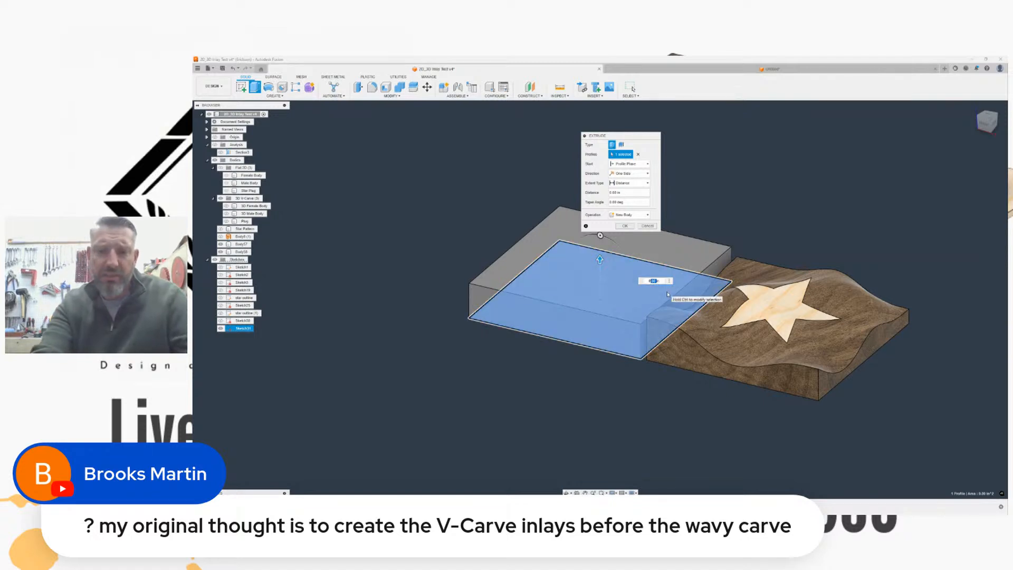
text(0.75)
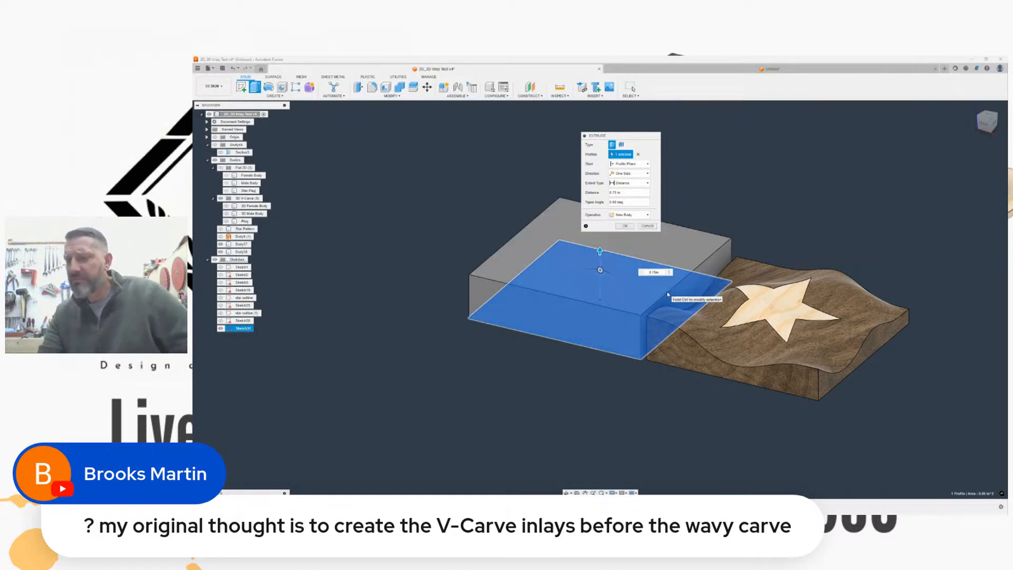
key(Return)
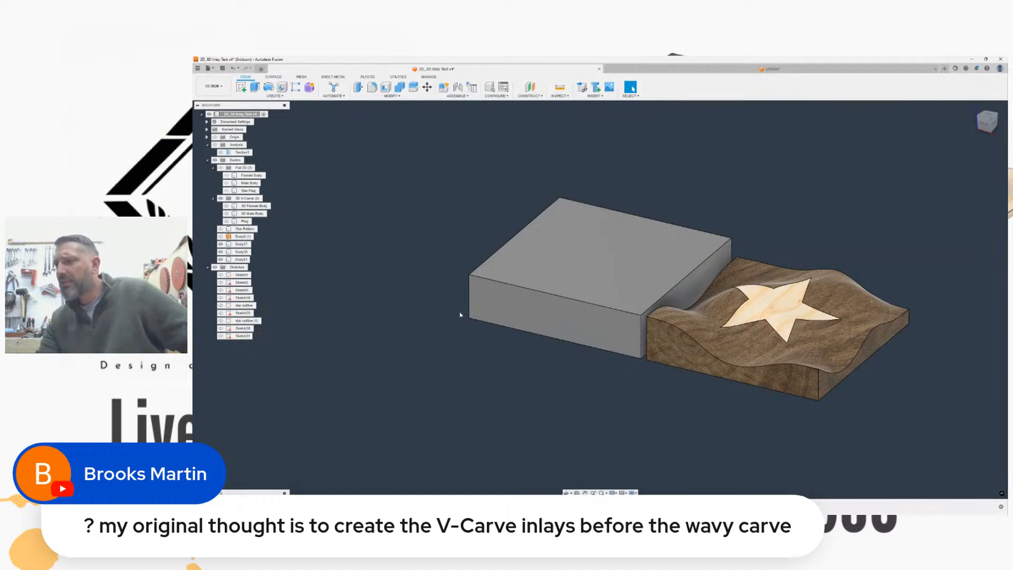
Step: Split the new square block with the wavy surface body, keeping the splitting tool extended
scroll(414, 242, down, 2)
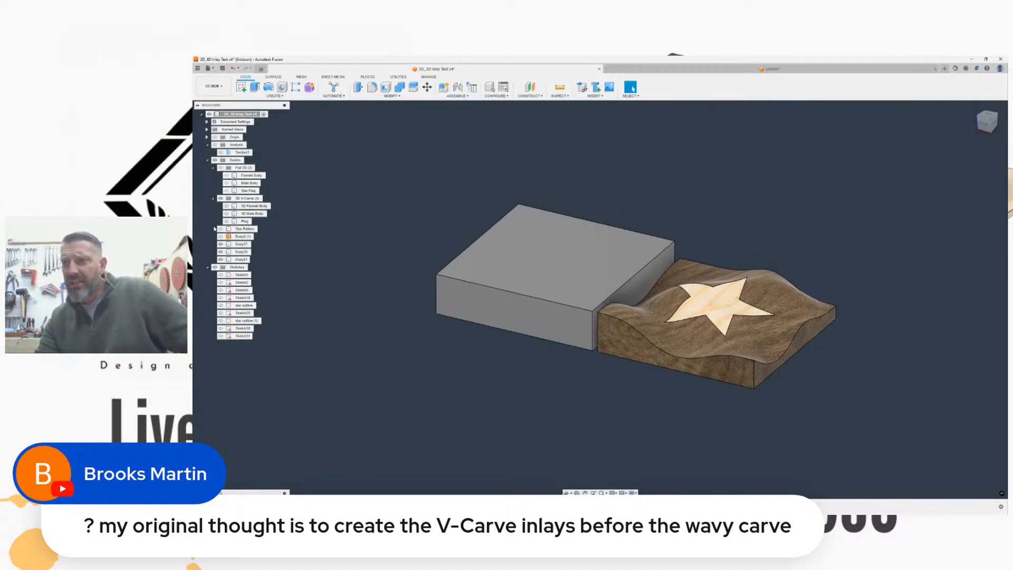
middle_drag(453, 172, 504, 172)
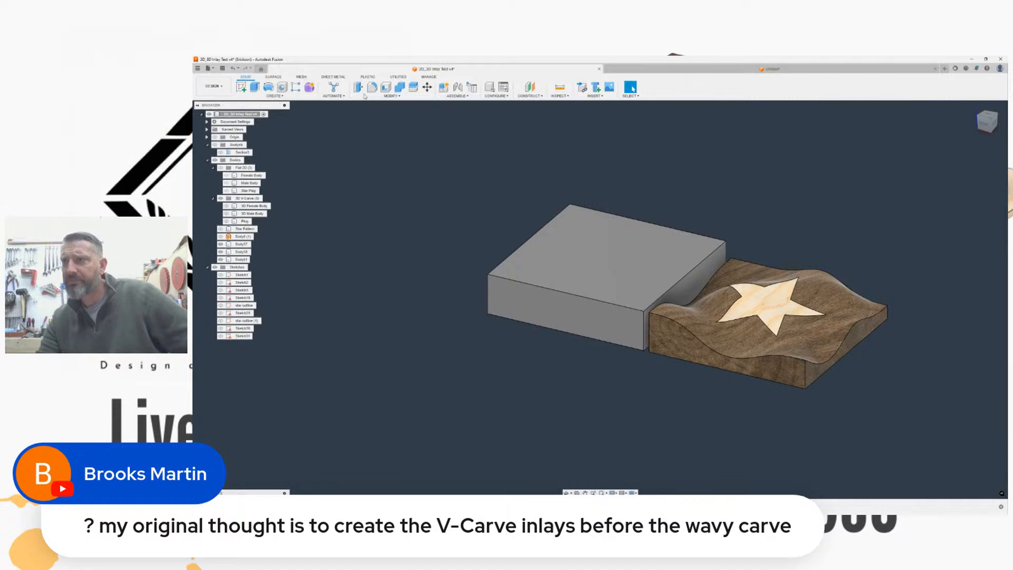
scroll(623, 169, up, 5)
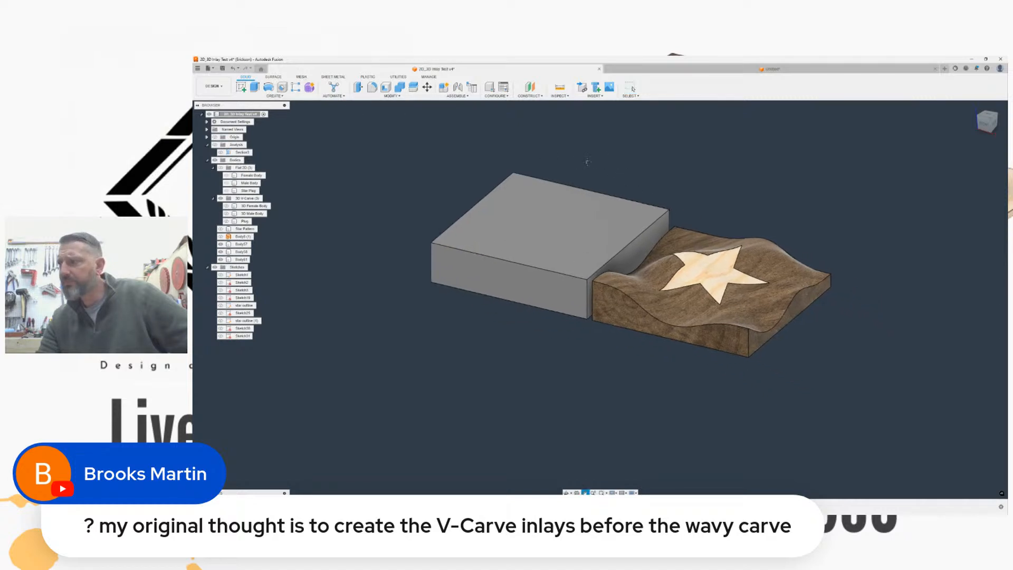
middle_drag(583, 171, 546, 151)
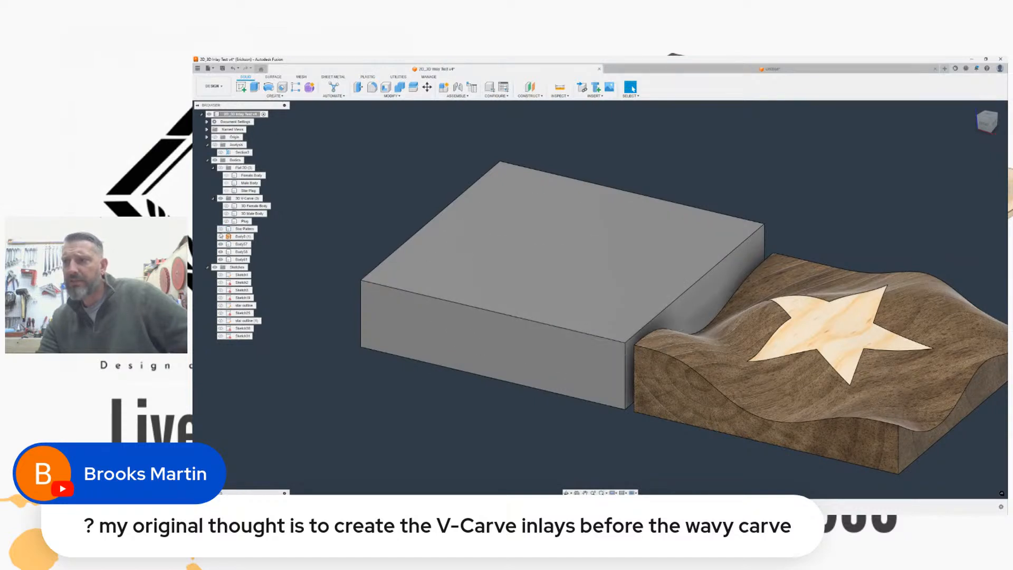
click(413, 88)
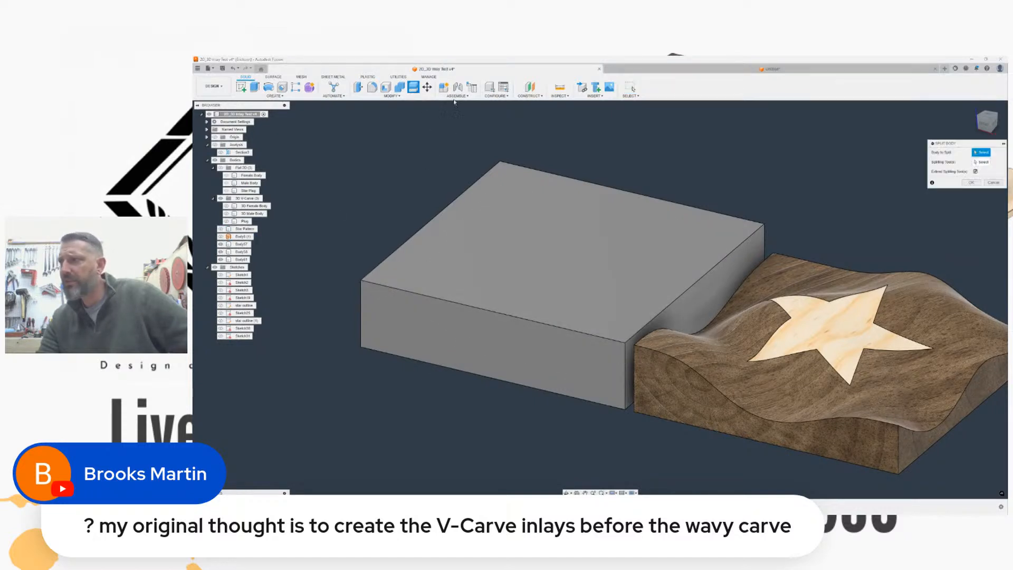
drag(956, 147, 676, 132)
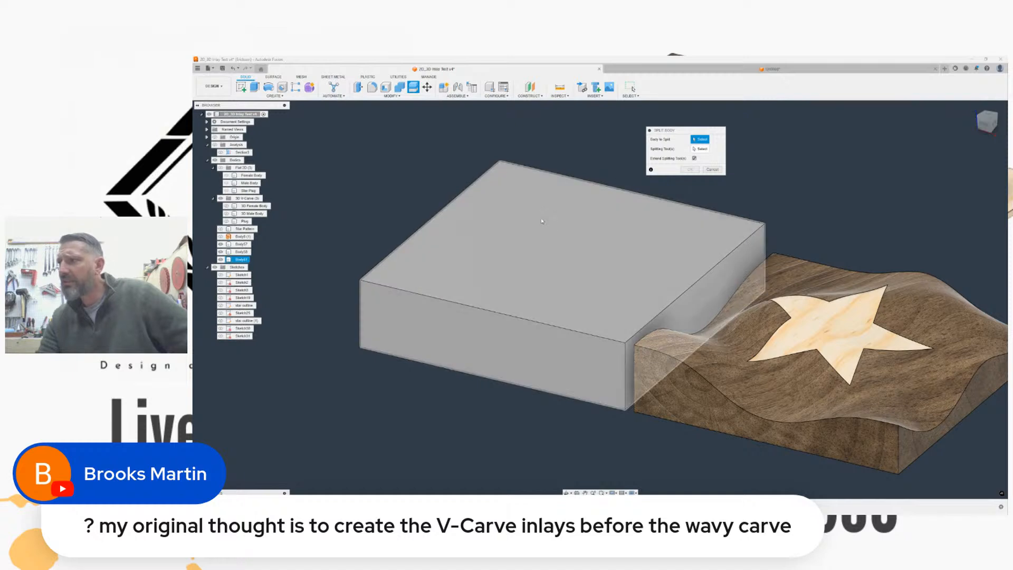
click(542, 220)
click(240, 237)
click(694, 158)
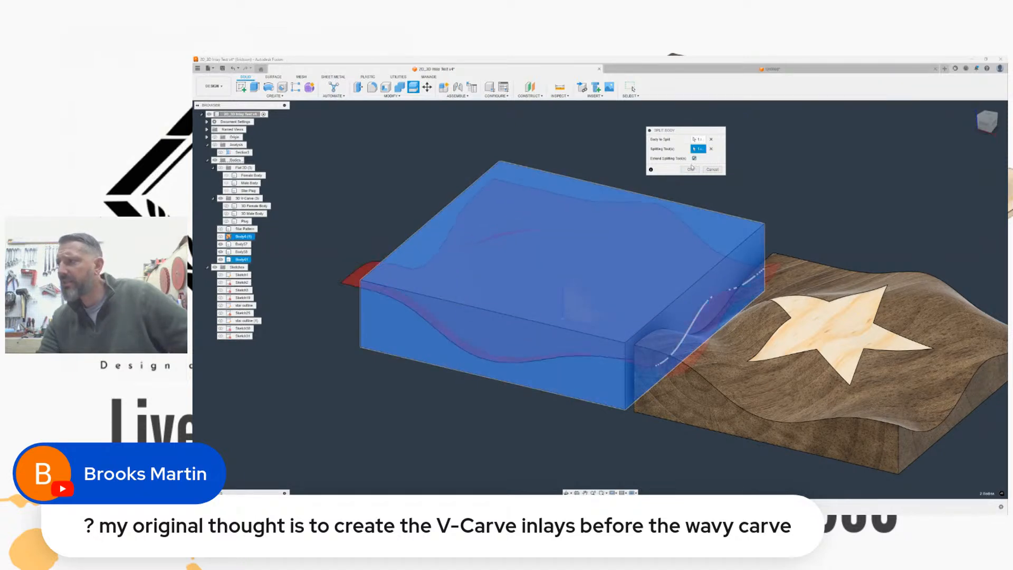
click(689, 170)
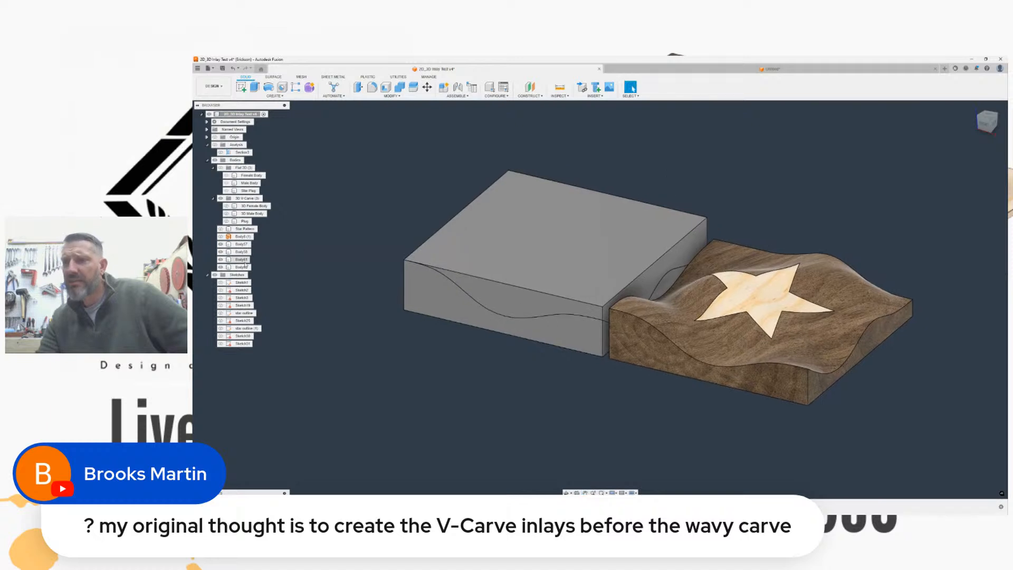
Step: Remove the upper piece of the split block to expose its wavy top
right_click(237, 267)
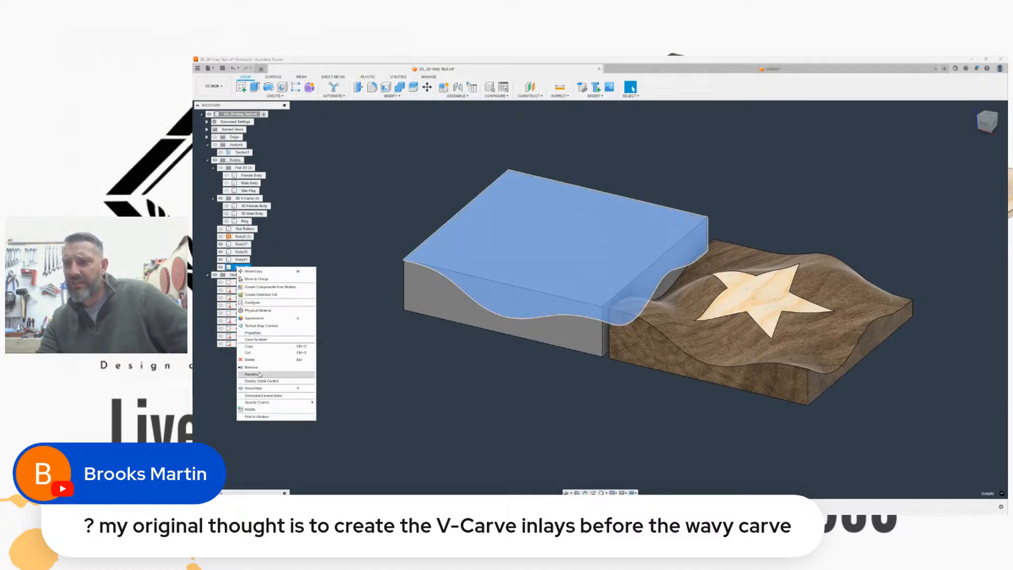
click(262, 388)
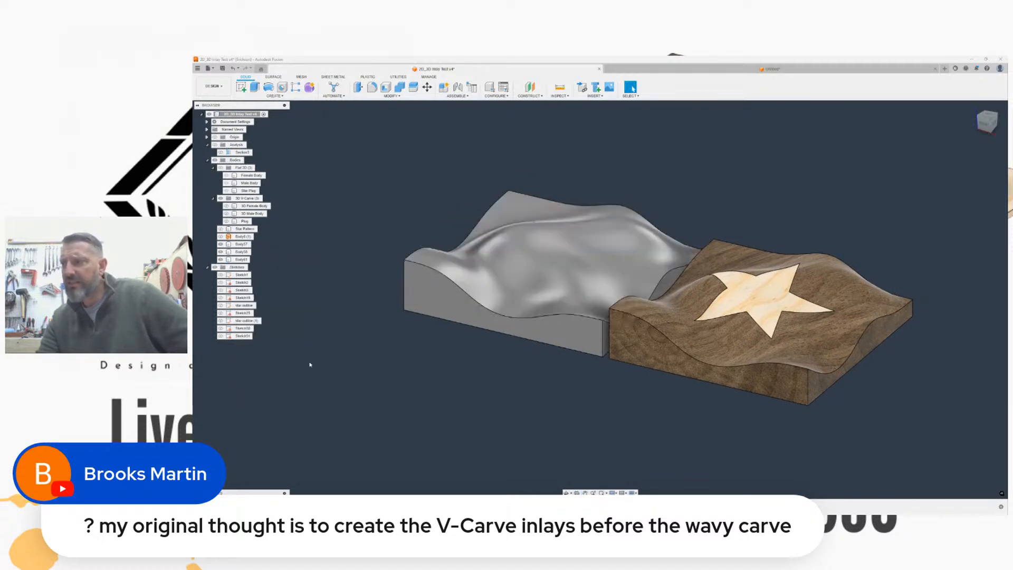
scroll(461, 341, down, 1)
middle_drag(460, 342, 468, 351)
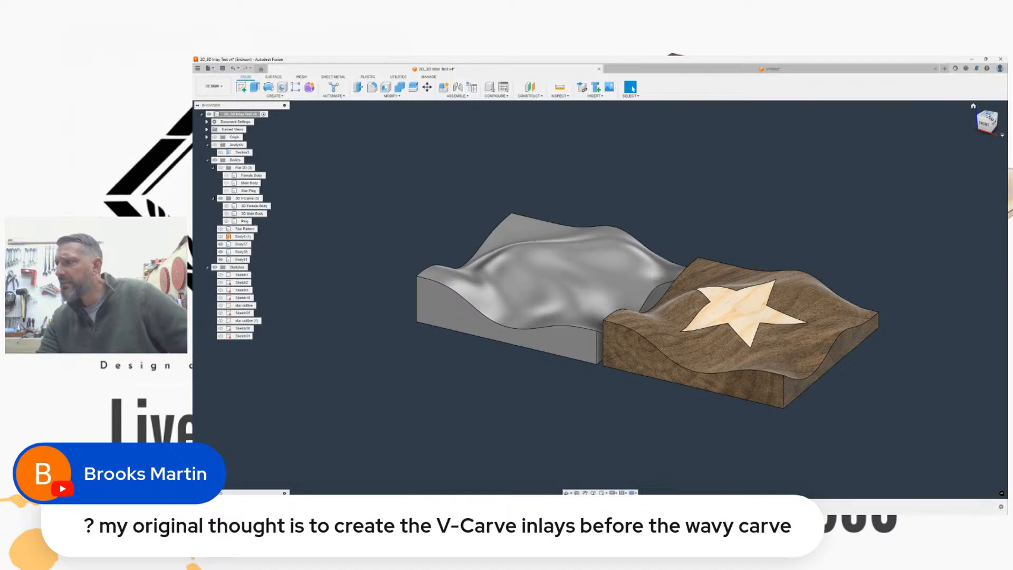
Step: Show the star outline sketch over the plain wavy block and check its height against the surface from the top and front
click(986, 114)
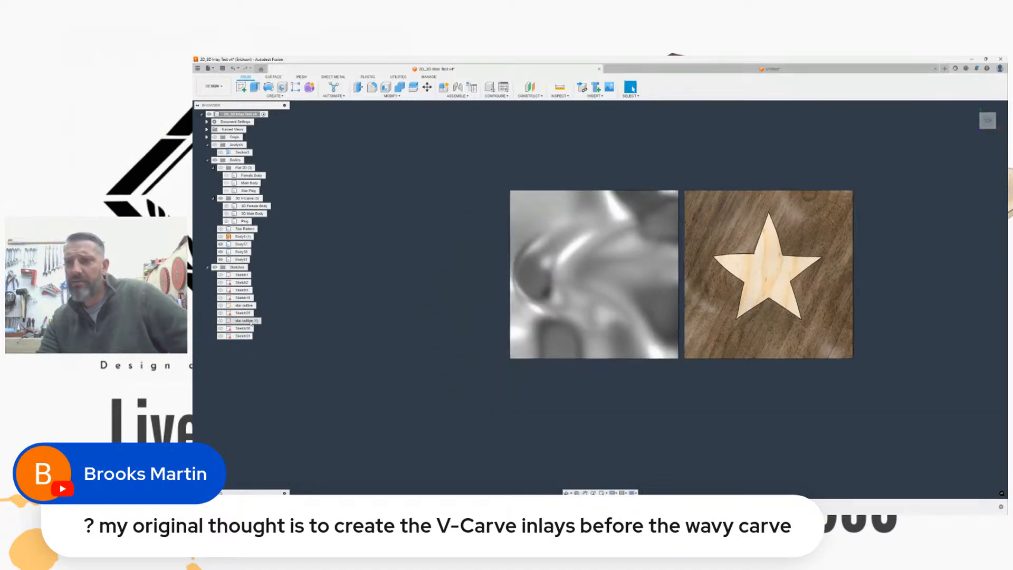
click(220, 320)
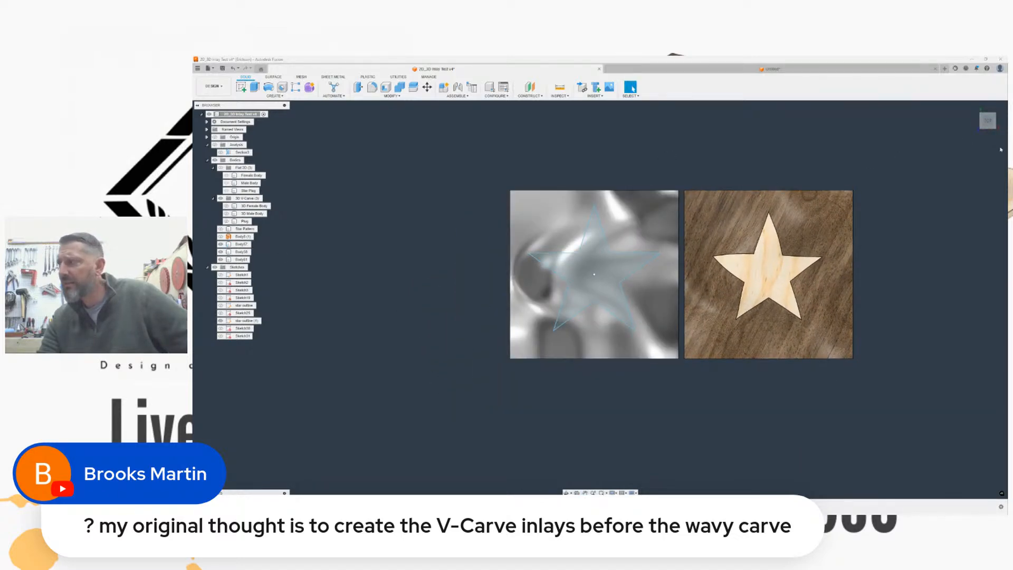
drag(990, 124, 990, 149)
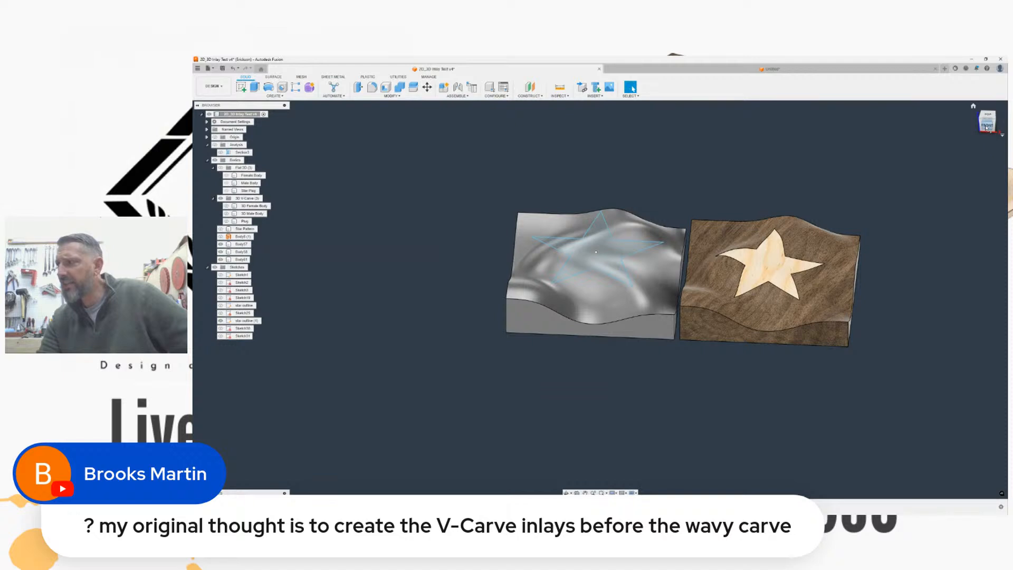
click(986, 125)
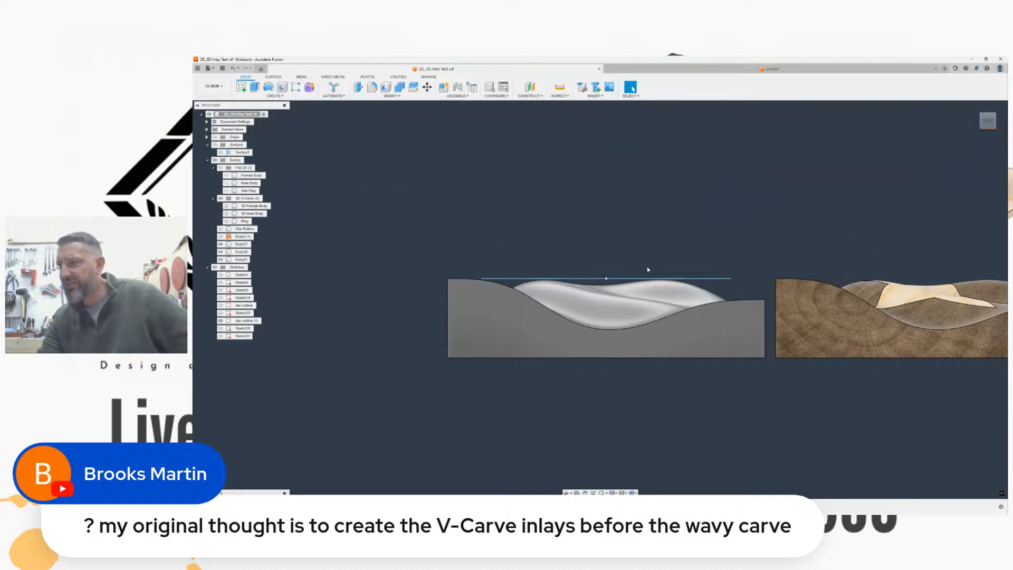
scroll(648, 269, up, 5)
scroll(549, 278, up, 2)
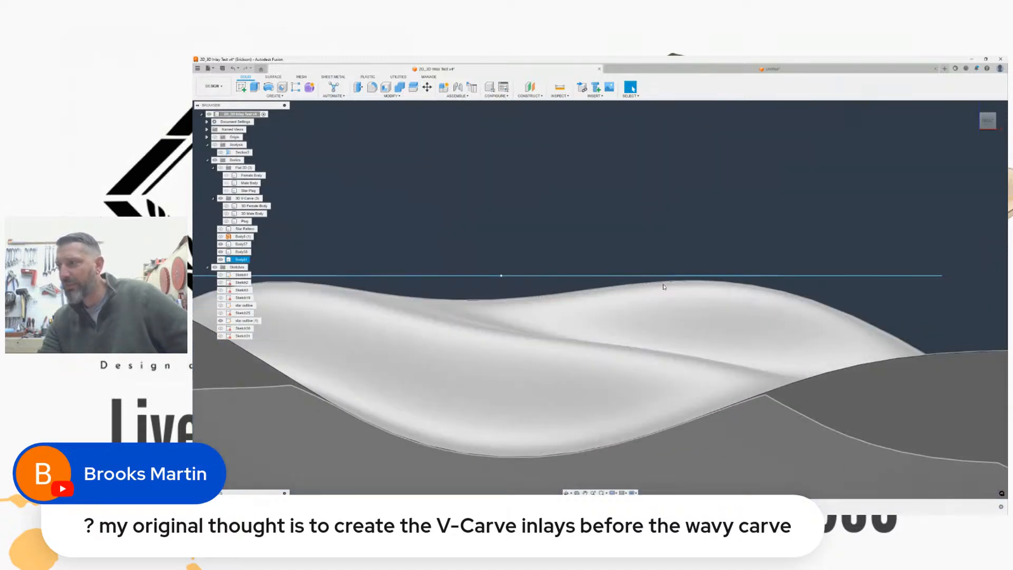
scroll(511, 319, down, 5)
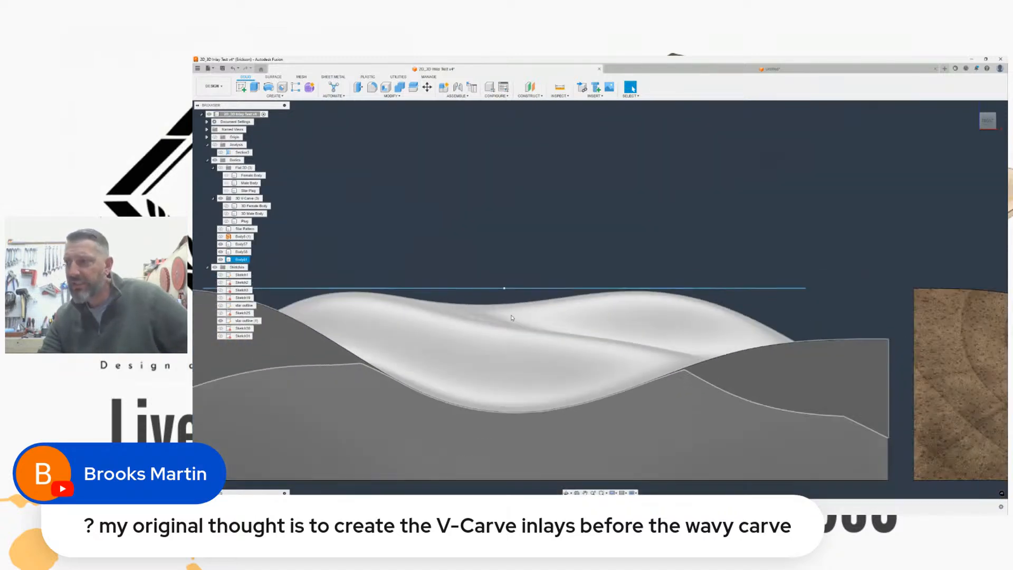
click(988, 120)
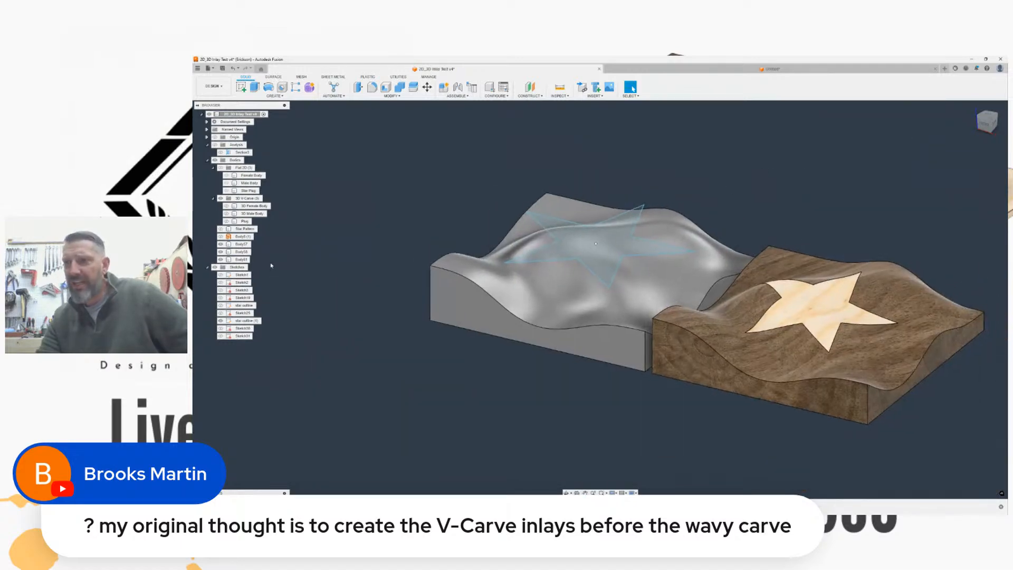
Step: Hide the wood-textured wavy block and its star plug, leaving only the plain wavy block and star outline visible
click(221, 252)
click(220, 259)
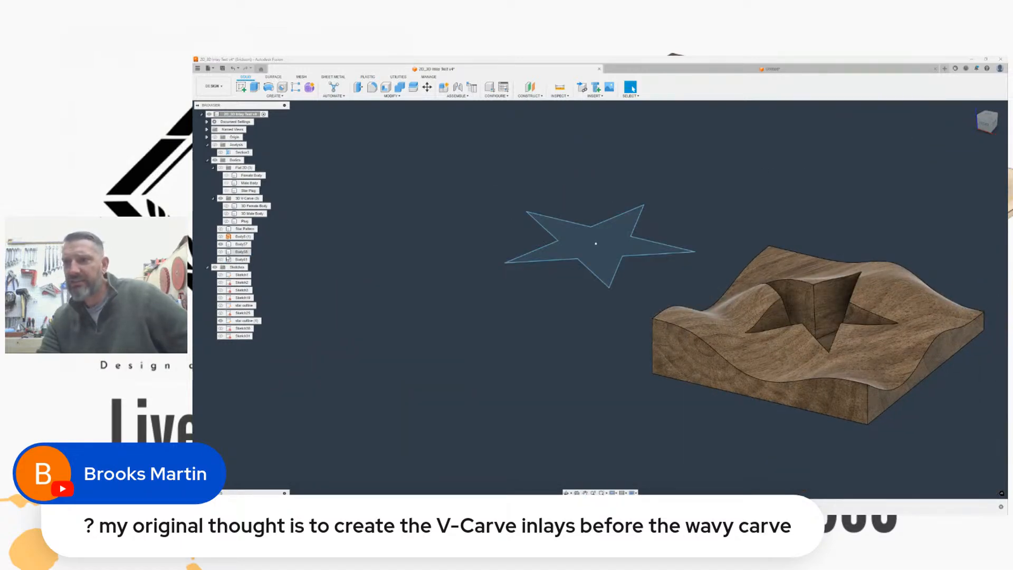
click(221, 243)
click(220, 259)
Step: Extrude the star outline 0.45 in downward as a cut into the plain wavy block
scroll(648, 185, down, 2)
mouse_move(649, 185)
middle_down()
mouse_move(663, 191)
mouse_move(591, 242)
middle_up()
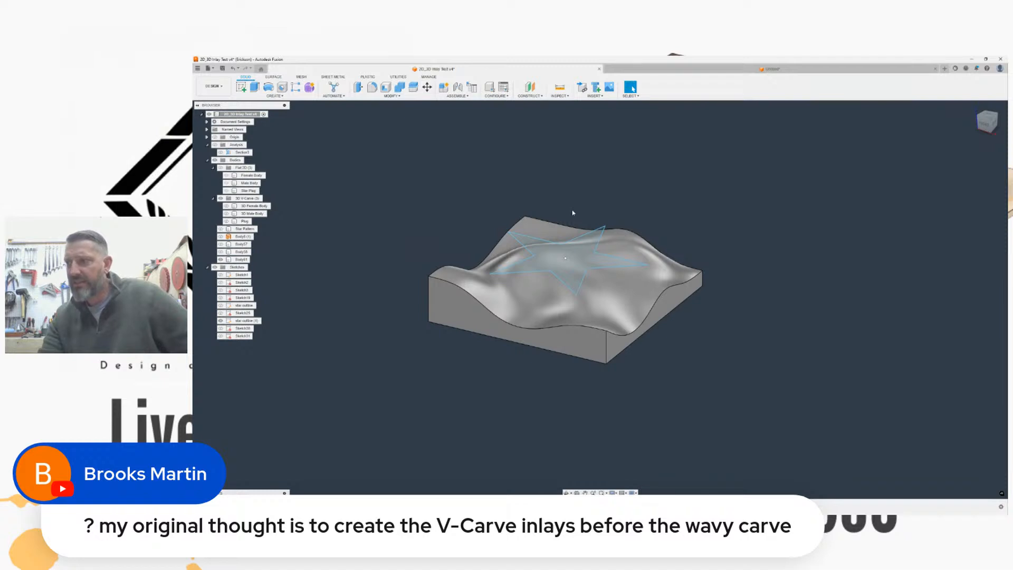
scroll(572, 253, up, 3)
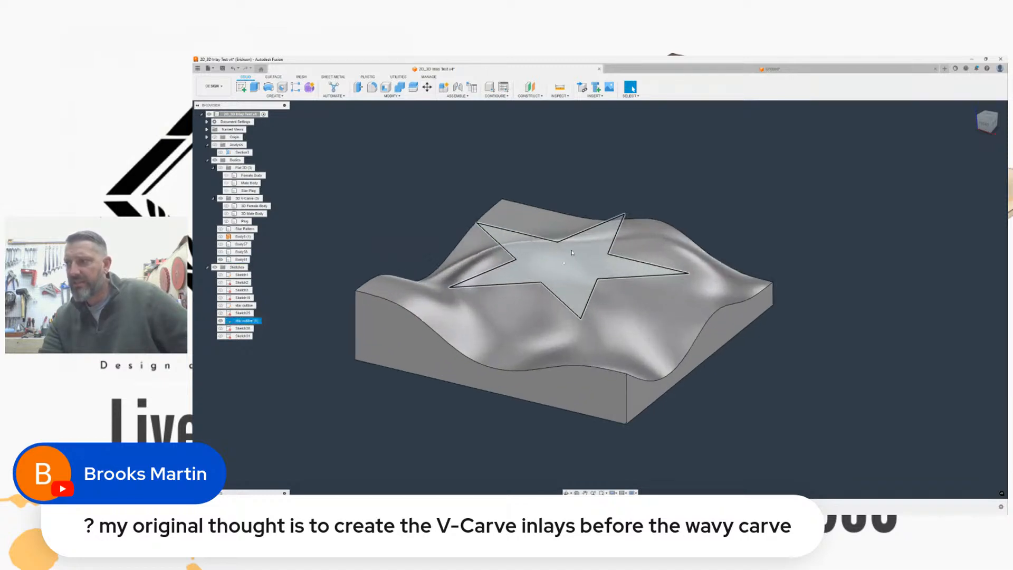
scroll(576, 256, up, 2)
middle_drag(576, 255, 585, 253)
middle_drag(436, 130, 418, 125)
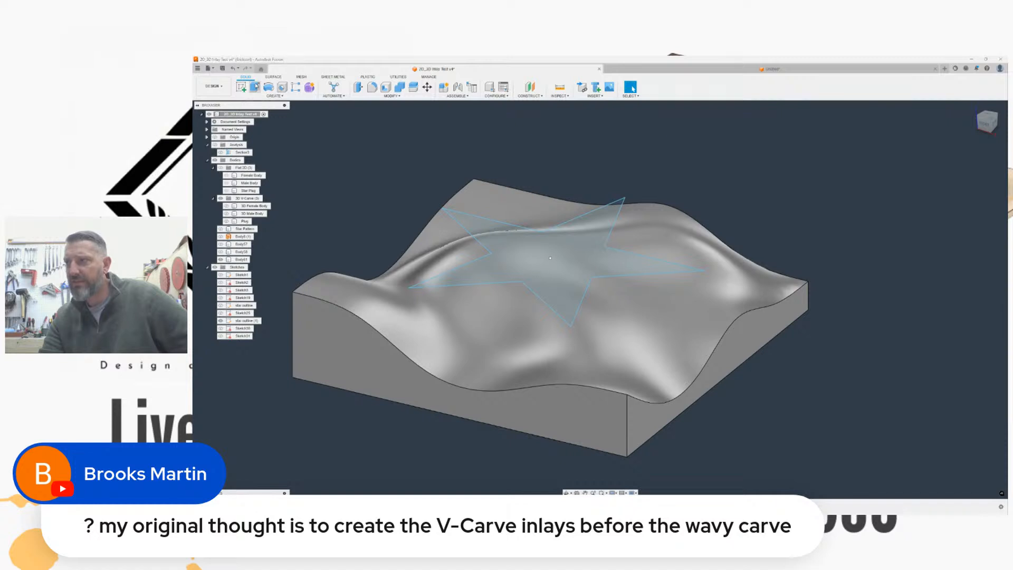
click(255, 87)
drag(556, 247, 553, 296)
mouse_move(983, 125)
mouse_down()
mouse_move(998, 131)
mouse_move(973, 117)
mouse_up()
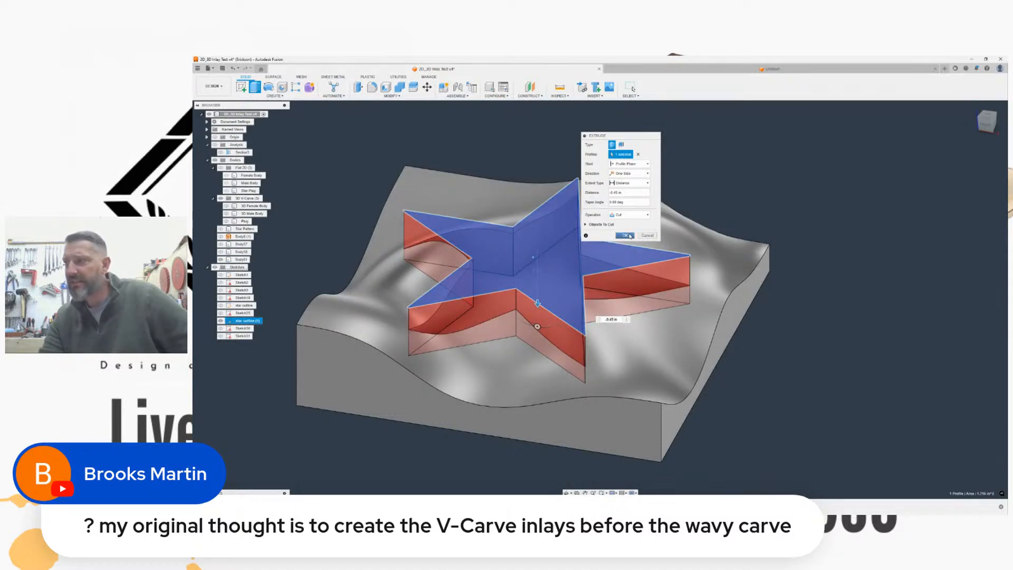
click(629, 215)
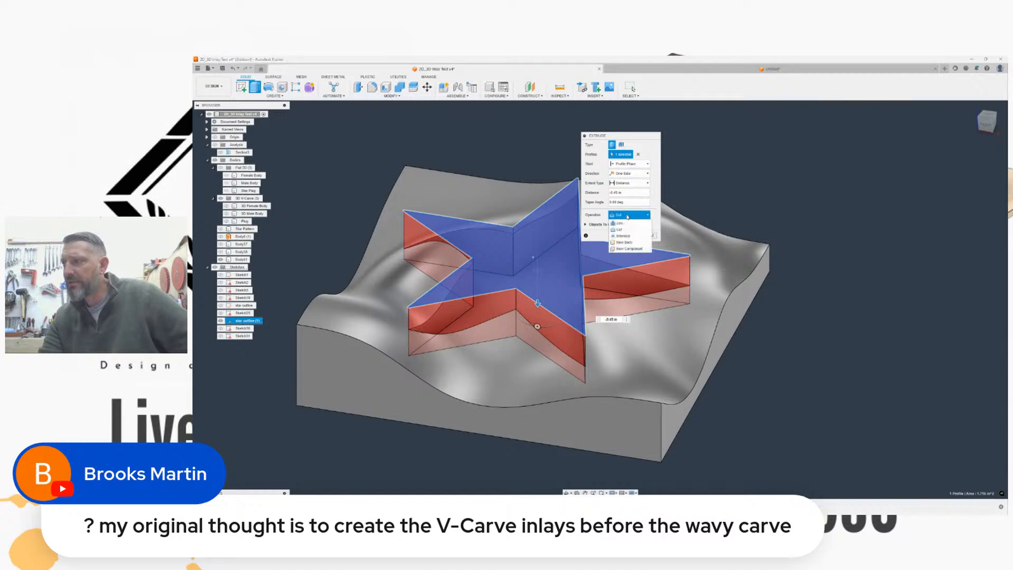
click(619, 229)
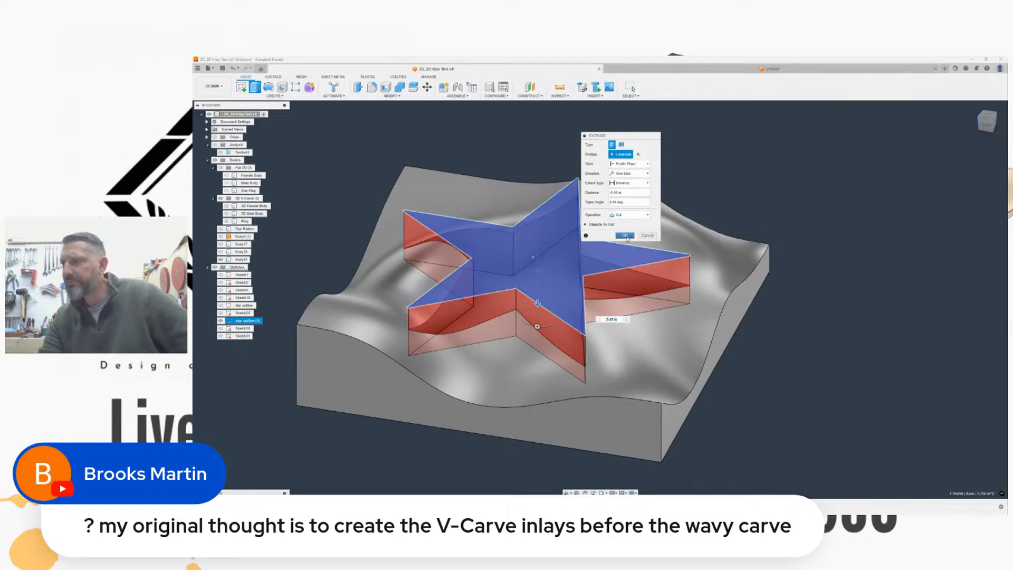
click(625, 236)
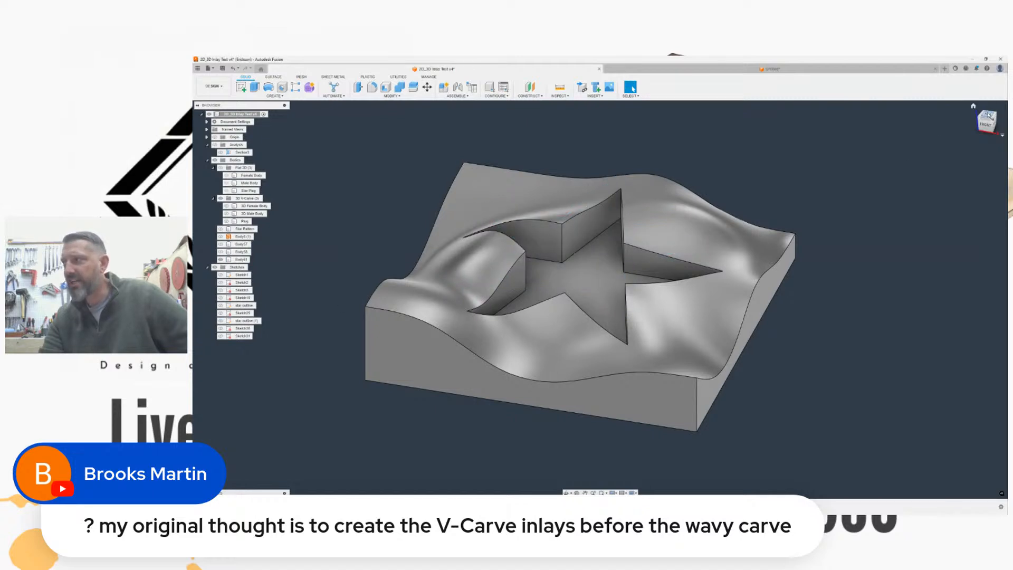
Step: Examine the straight-walled star pocket from top and angled views, comparing its outline with how its edges follow the wavy surface
click(988, 114)
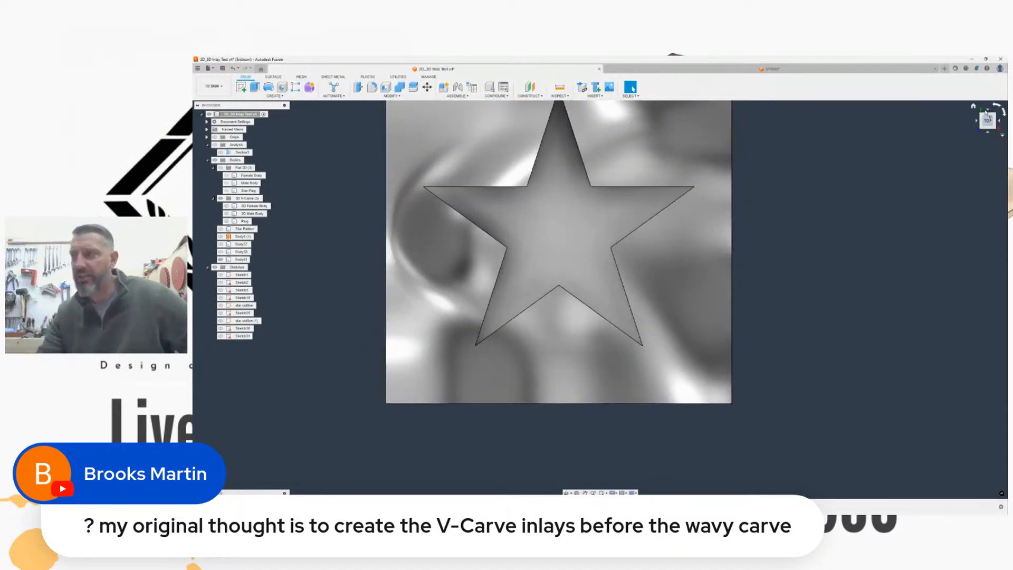
scroll(562, 196, down, 1)
middle_drag(561, 196, 575, 257)
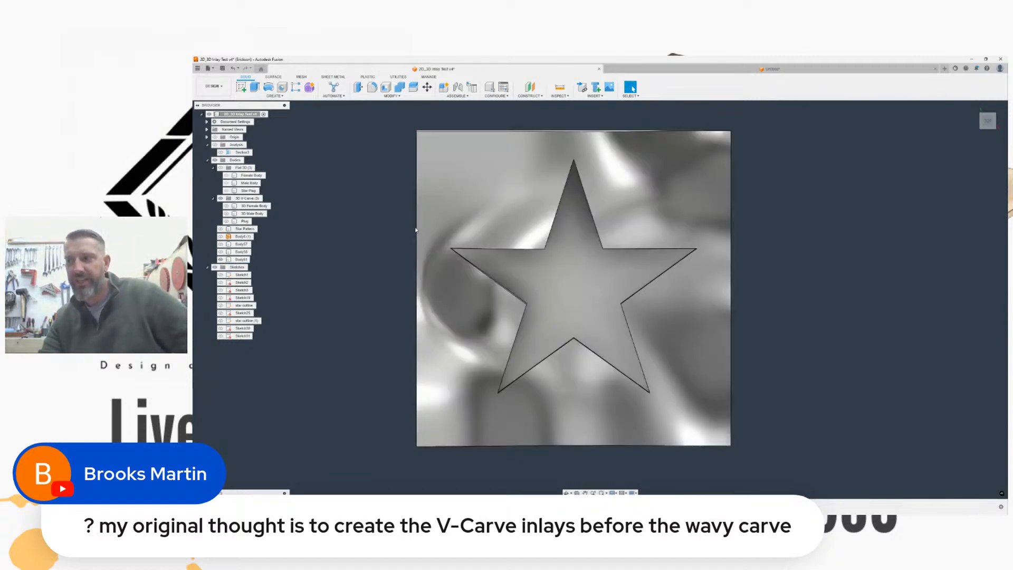
mouse_move(600, 299)
shift+middle_down()
mouse_move(606, 270)
mouse_move(567, 238)
shift+middle_up()
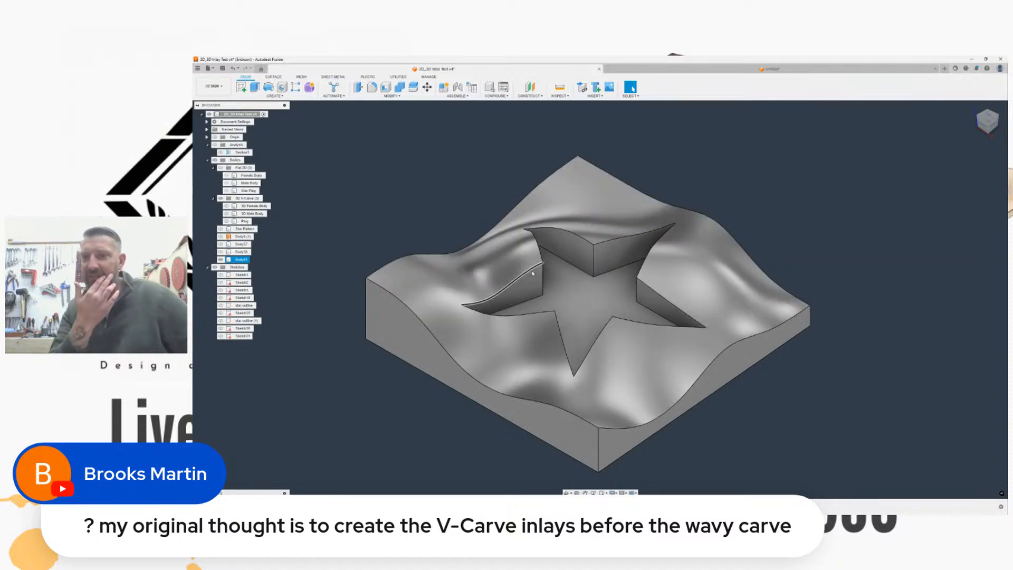
middle_drag(550, 263, 511, 259)
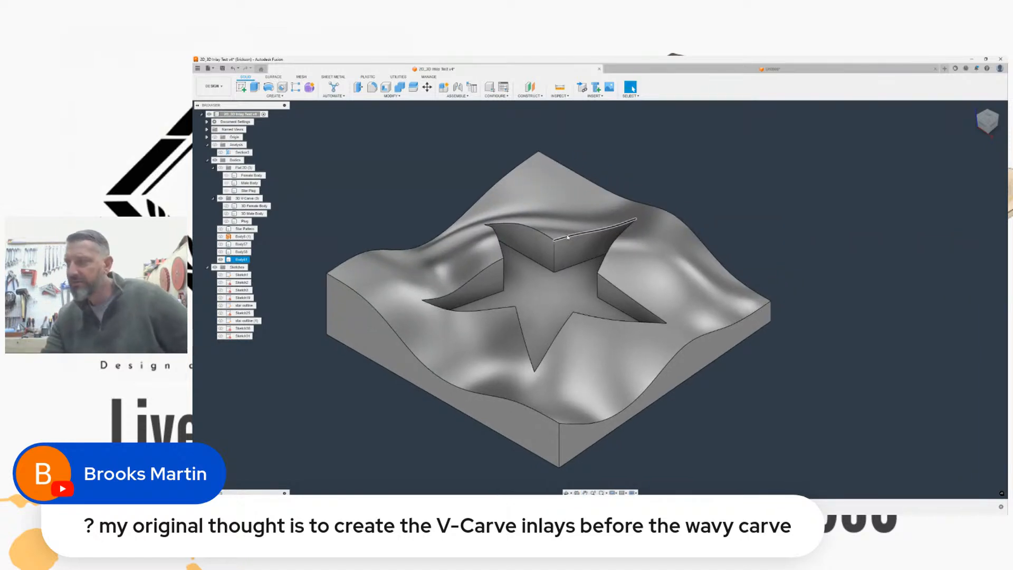
click(988, 115)
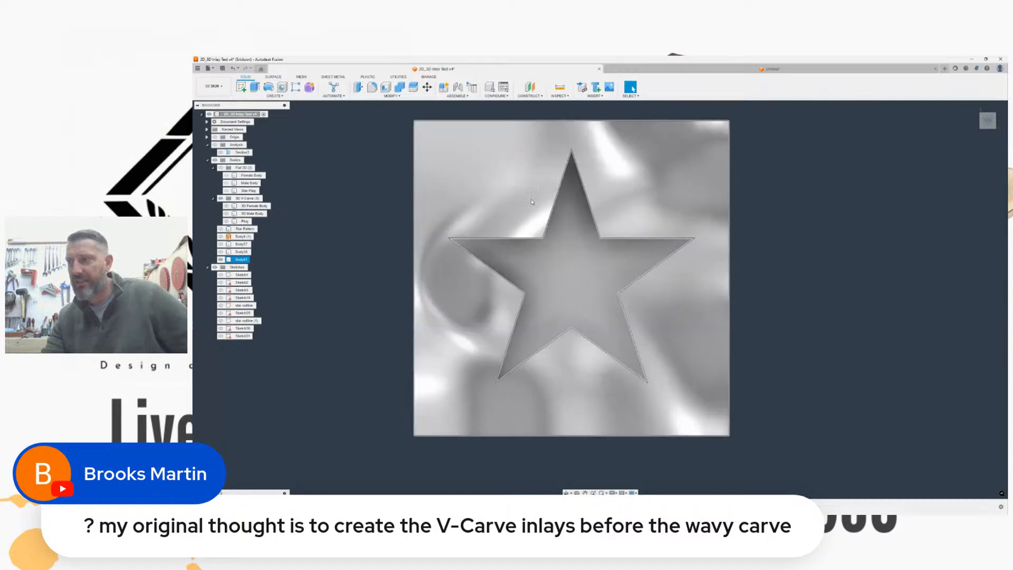
Step: Show the star outline sketch over the pocketed wavy block and examine its height against the pocket's edges from an angle
drag(986, 122, 986, 122)
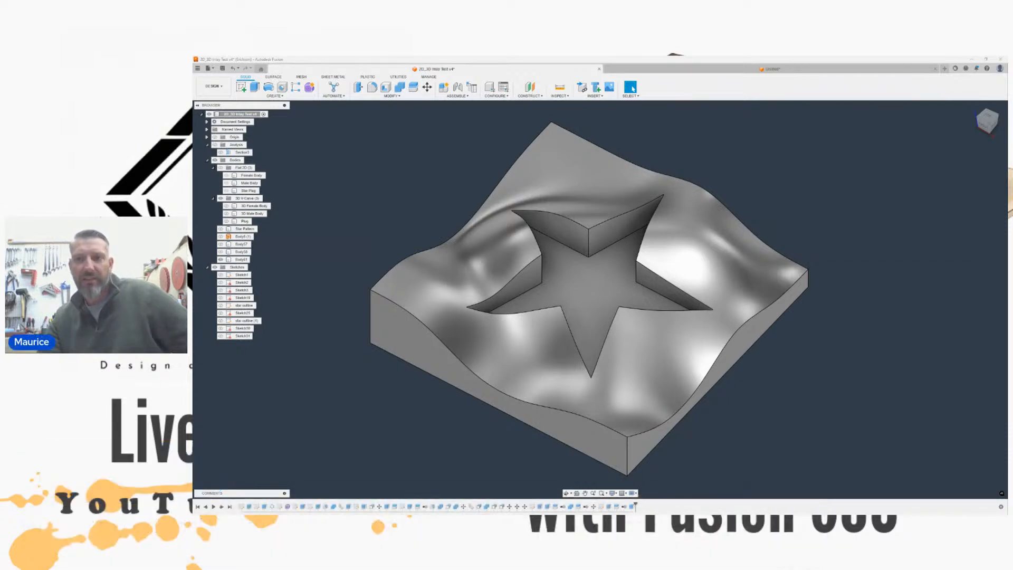
scroll(592, 211, down, 2)
middle_drag(603, 219, 582, 242)
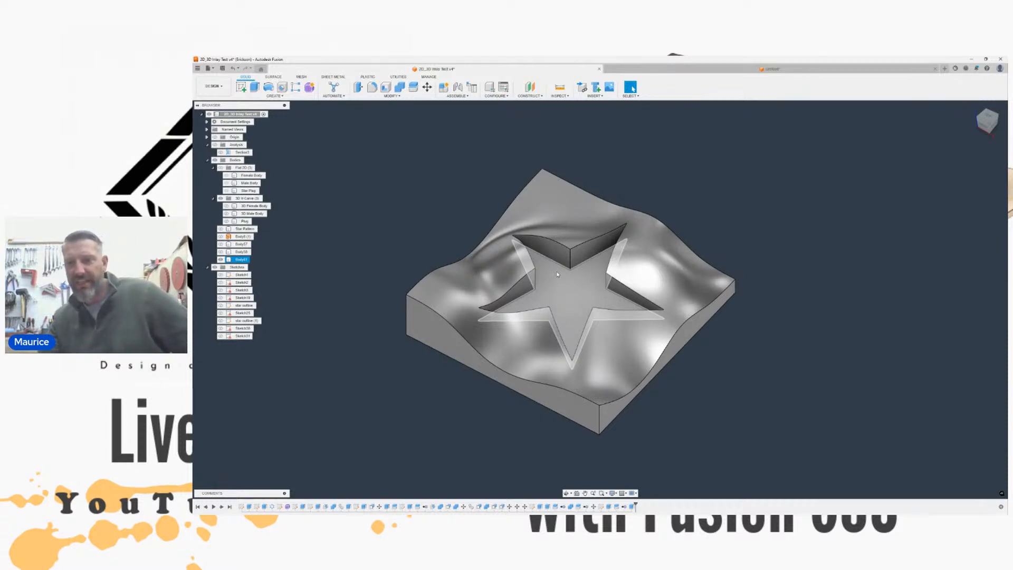
scroll(548, 273, down, 1)
middle_drag(548, 273, 564, 291)
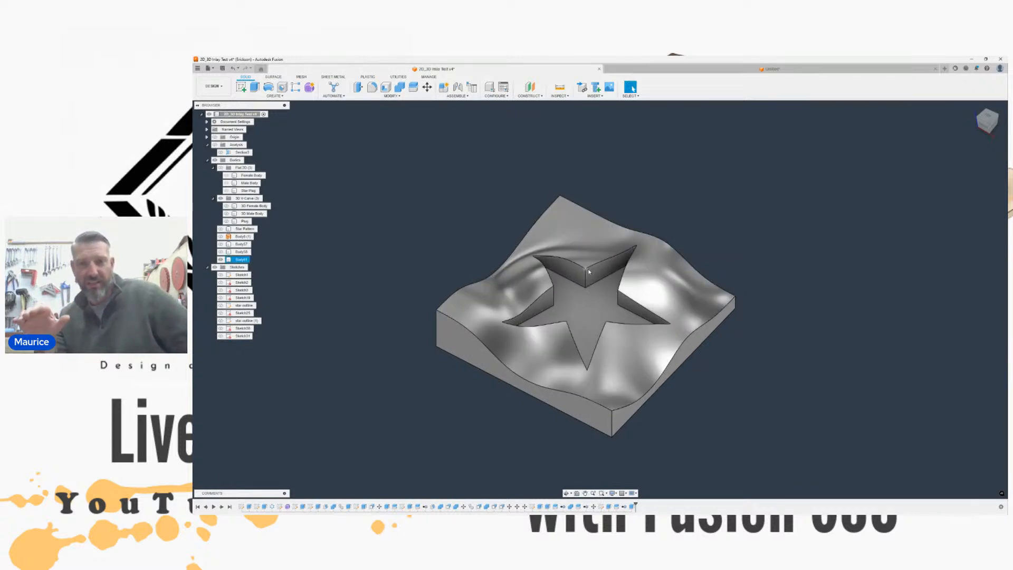
click(221, 321)
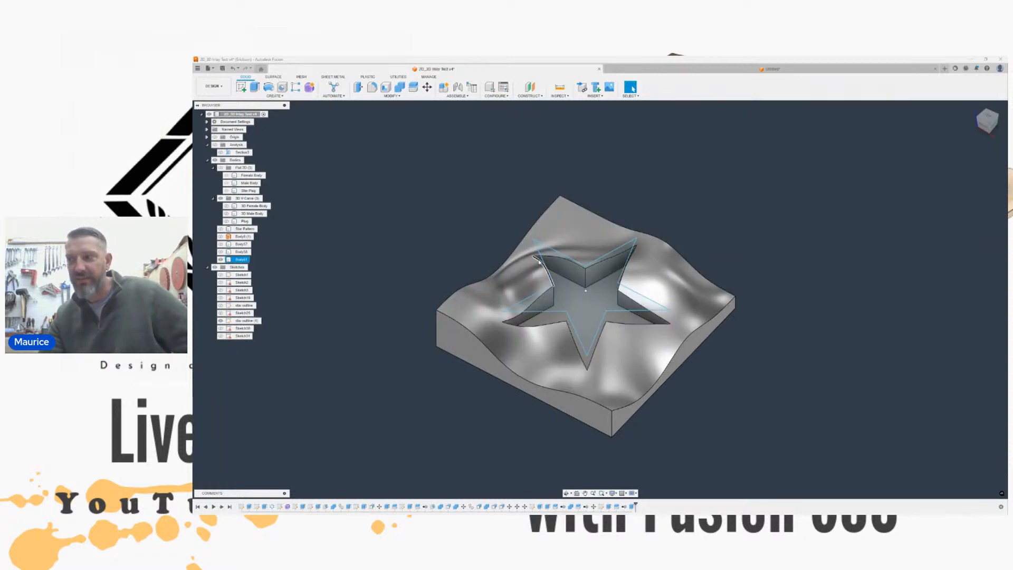
click(489, 224)
scroll(532, 267, up, 5)
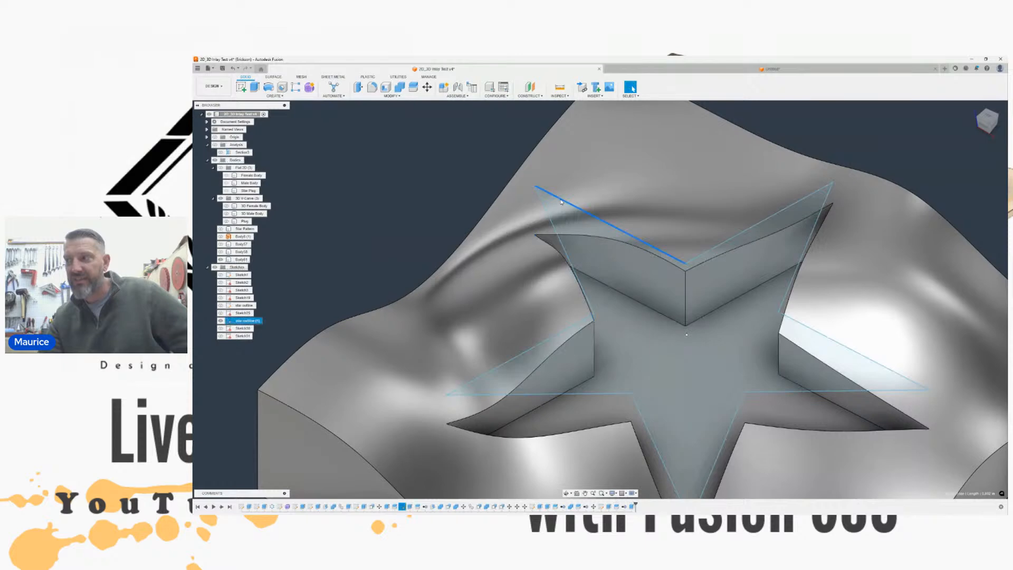
scroll(433, 193, down, 3)
scroll(541, 188, down, 1)
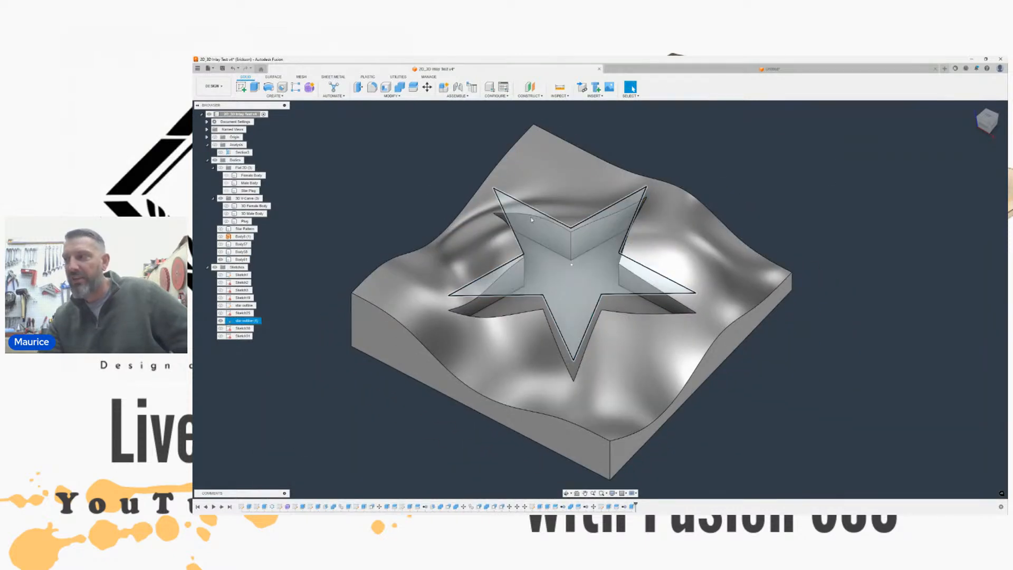
Step: Compare the star outline with the pocket's edges from the top, toggling the block's visibility, and hide the outline sketch again
click(988, 116)
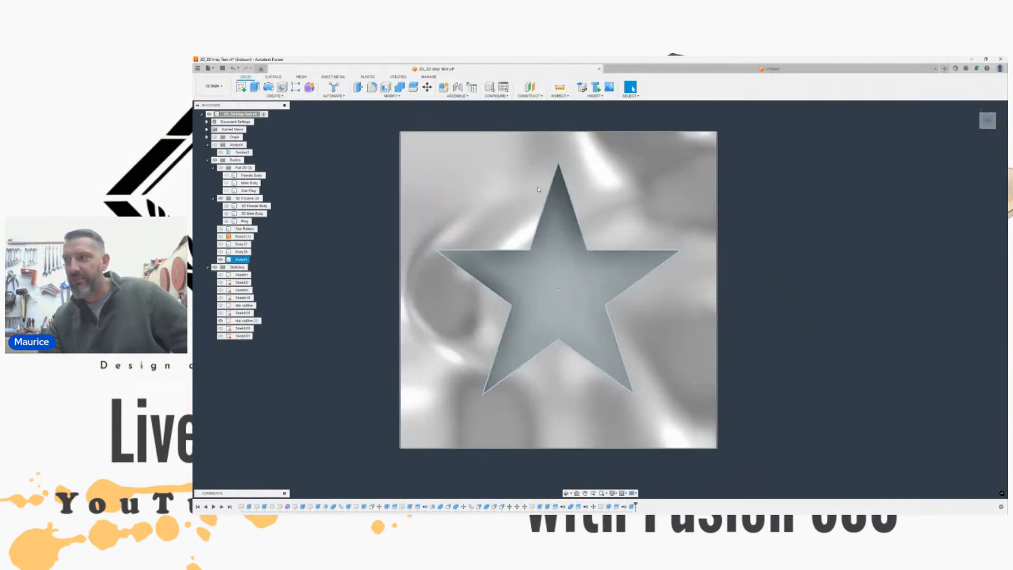
scroll(560, 169, up, 4)
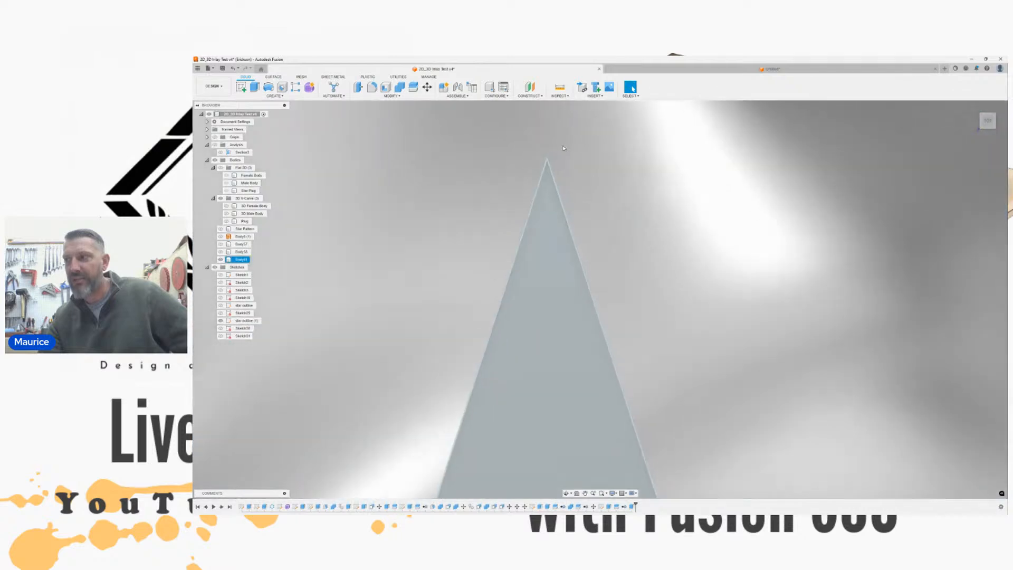
scroll(546, 197, down, 6)
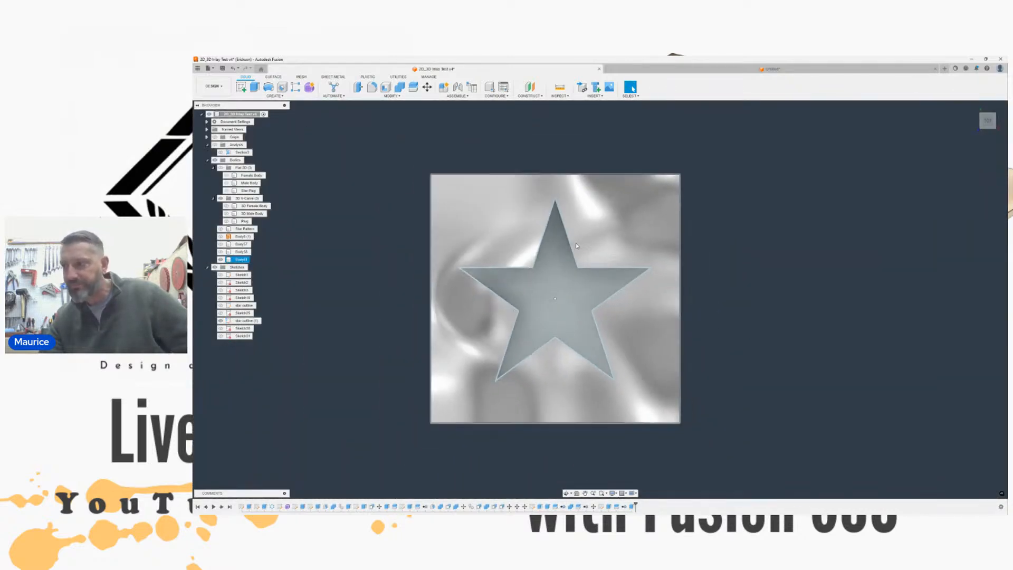
click(220, 259)
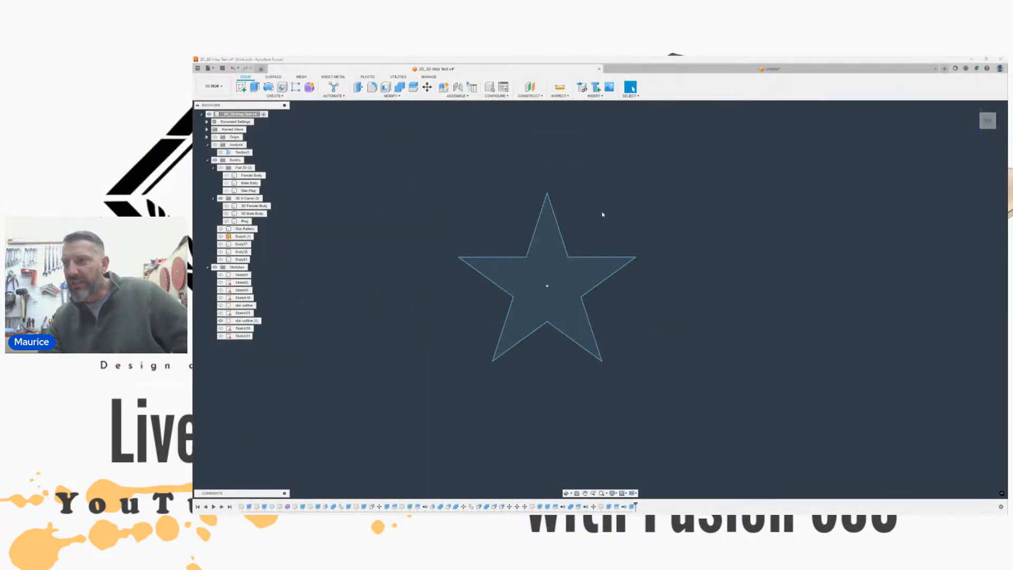
click(221, 259)
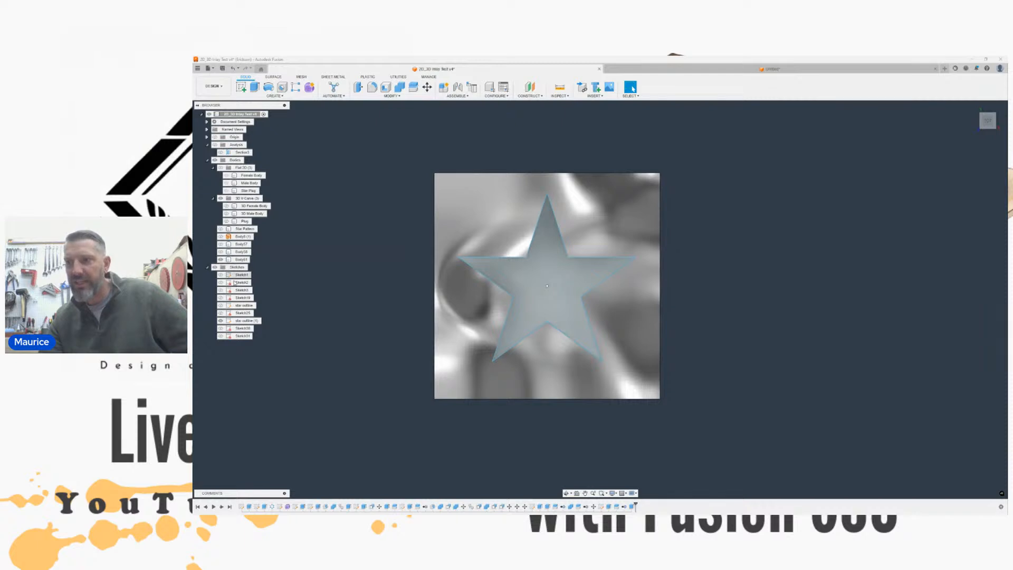
click(220, 321)
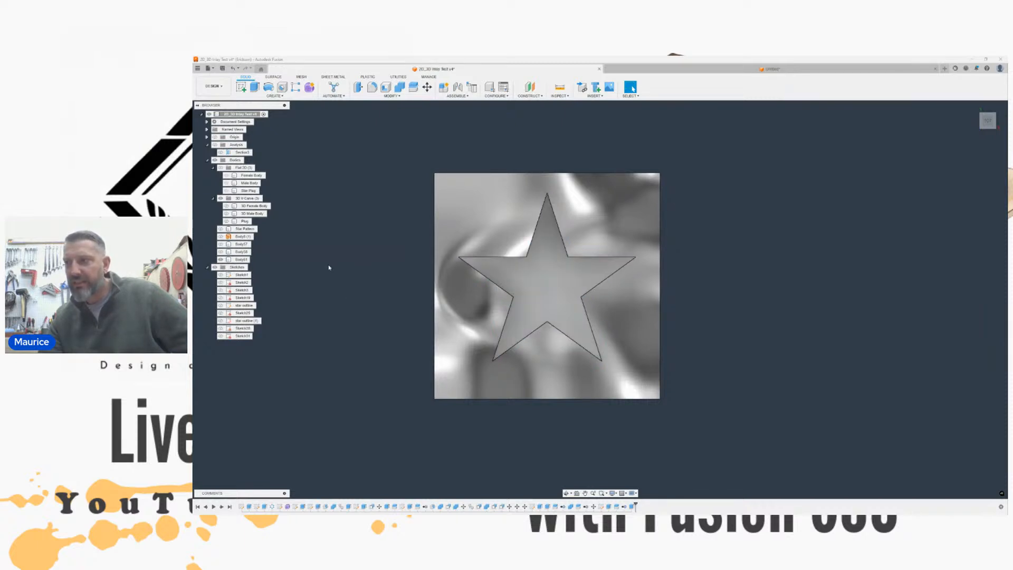
Step: Extrude the star pocket's floor upward about 0.8 in, past the wavy surface, as a new body
click(973, 106)
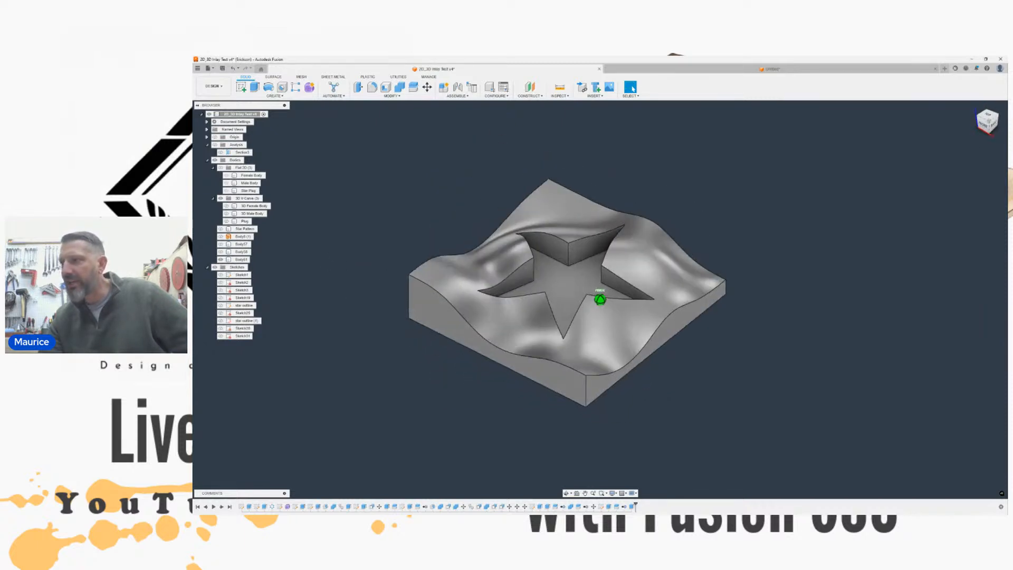
middle_drag(467, 185, 410, 157)
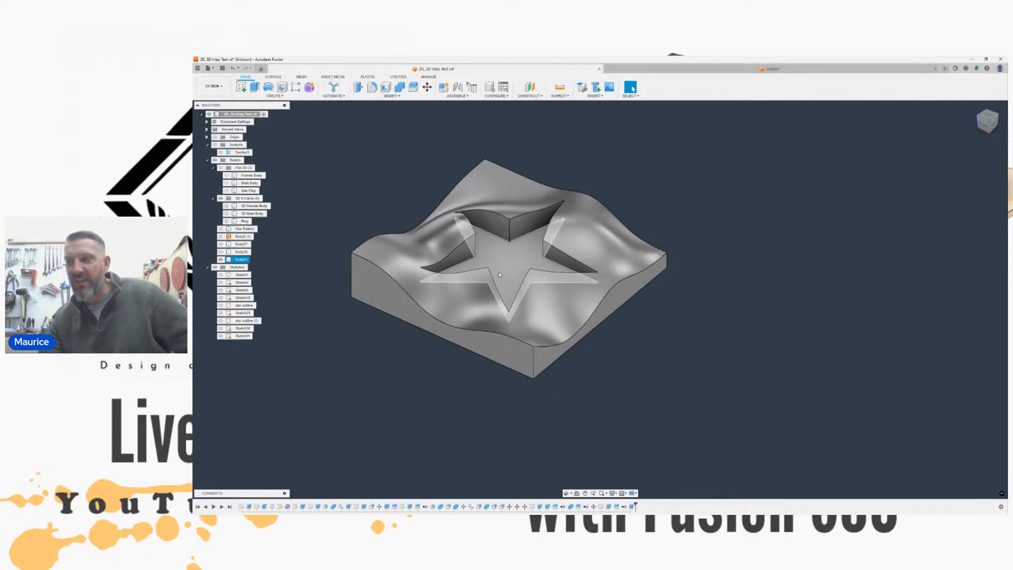
scroll(500, 267, up, 5)
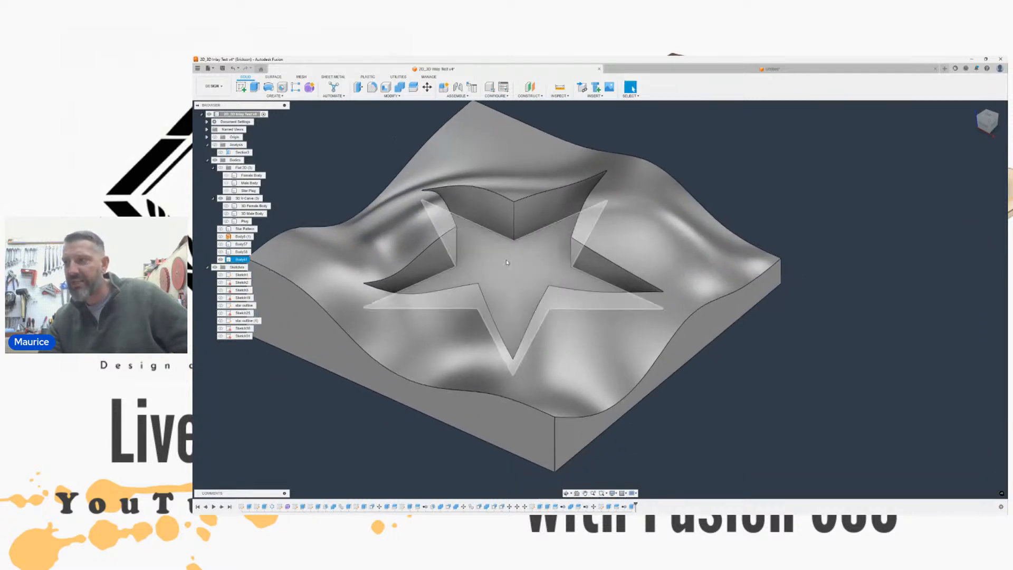
click(474, 252)
key(e)
drag(489, 253, 506, 178)
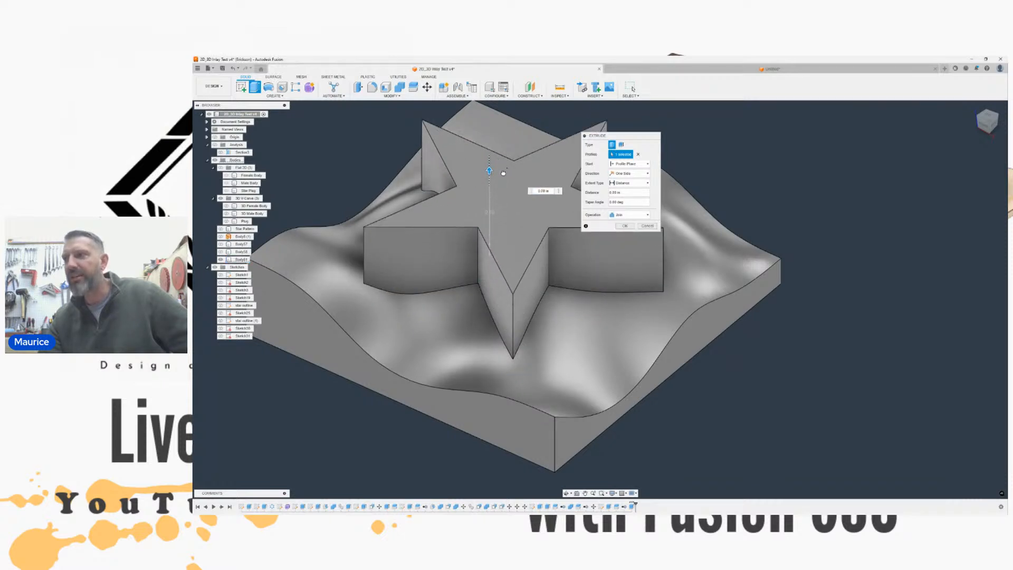
click(629, 214)
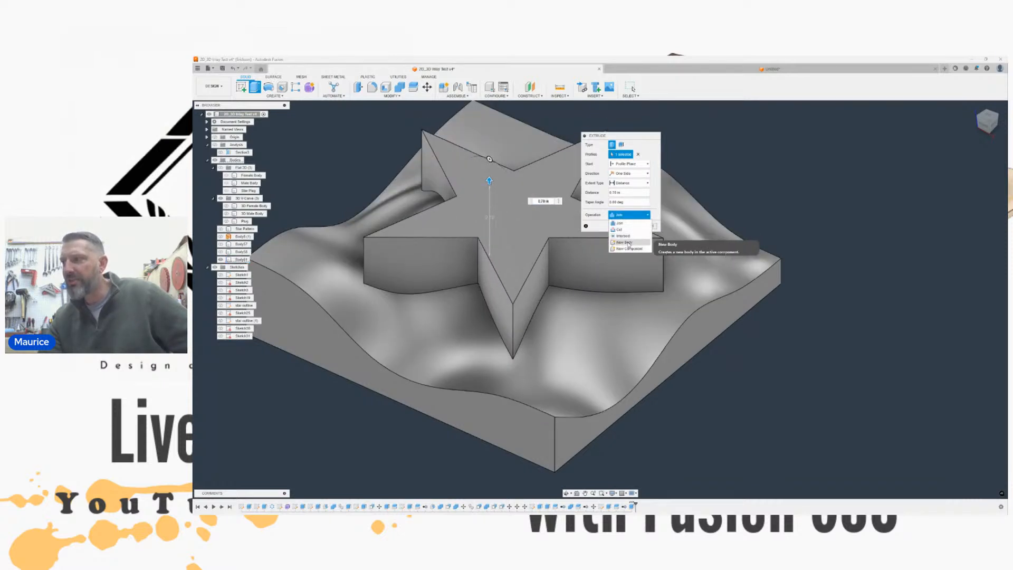
click(624, 242)
click(624, 226)
scroll(623, 222, down, 3)
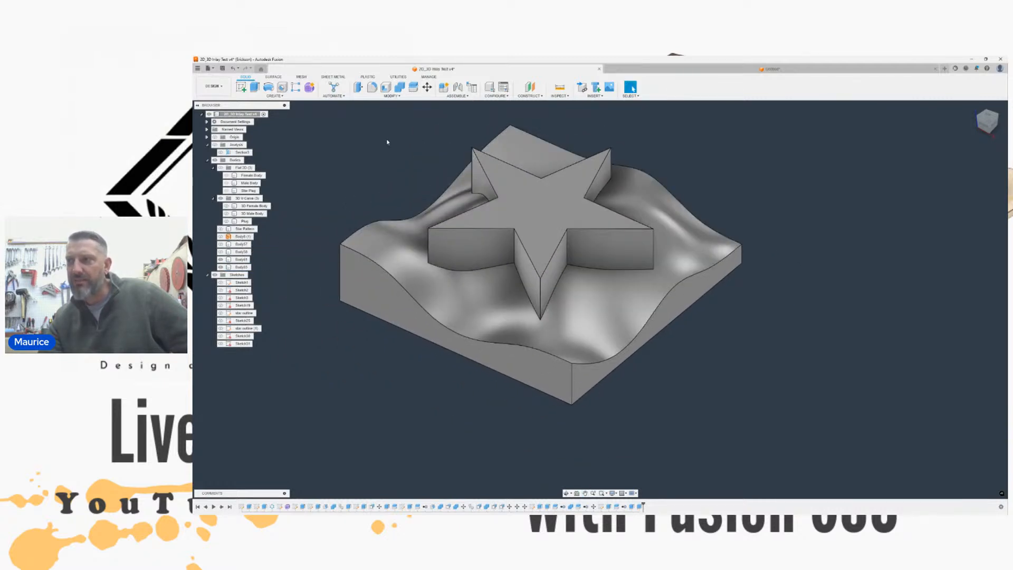
Step: Split the star body with the wavy surface body without extending the splitting tool, and remove the upper piece
click(414, 88)
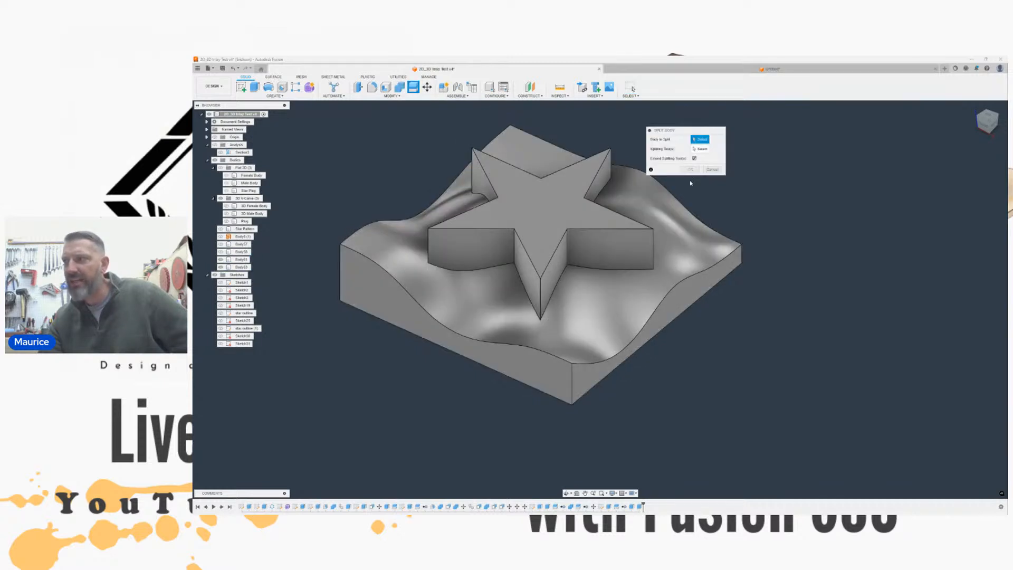
click(537, 199)
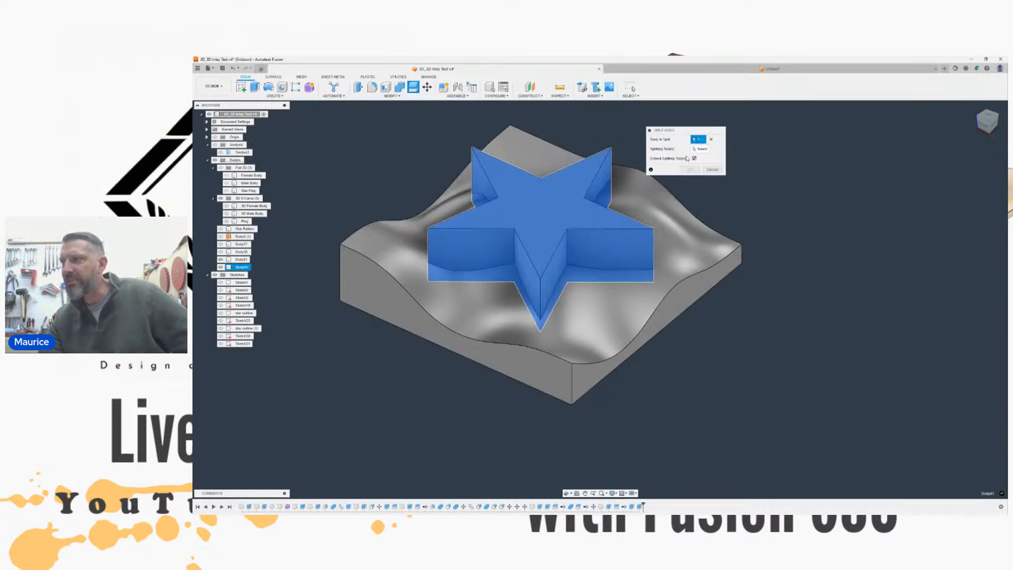
click(241, 236)
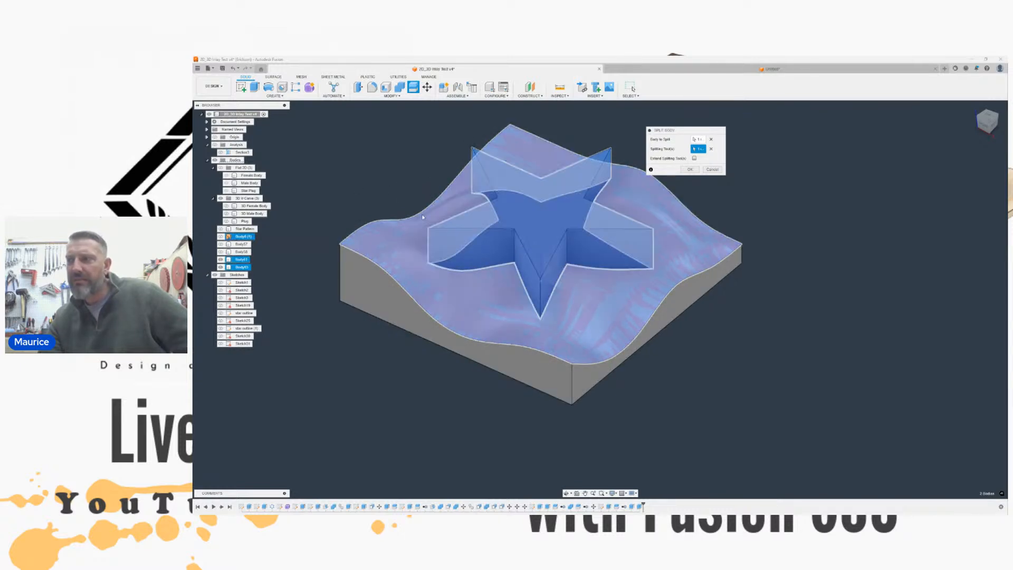
click(694, 158)
click(689, 169)
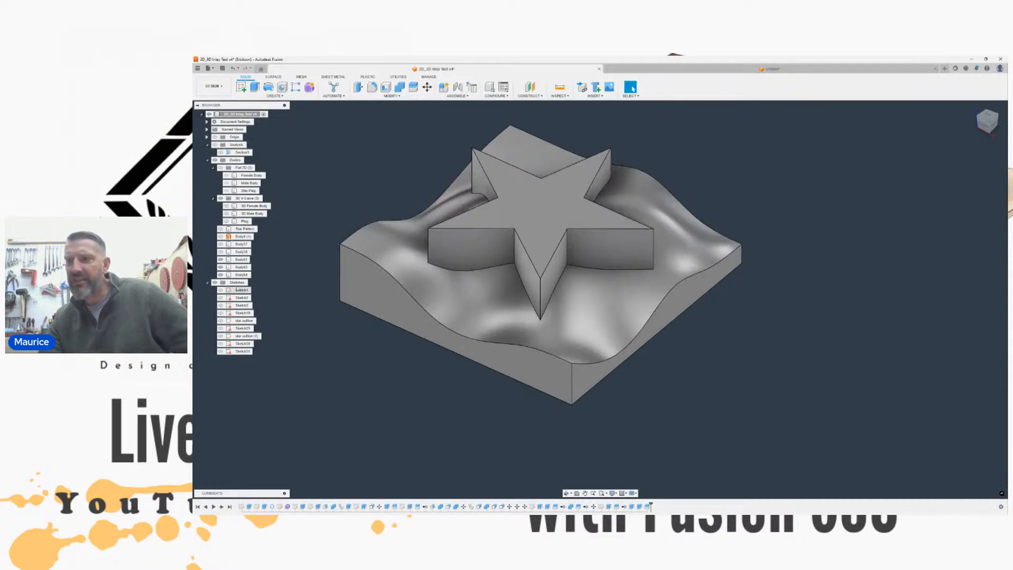
right_click(231, 275)
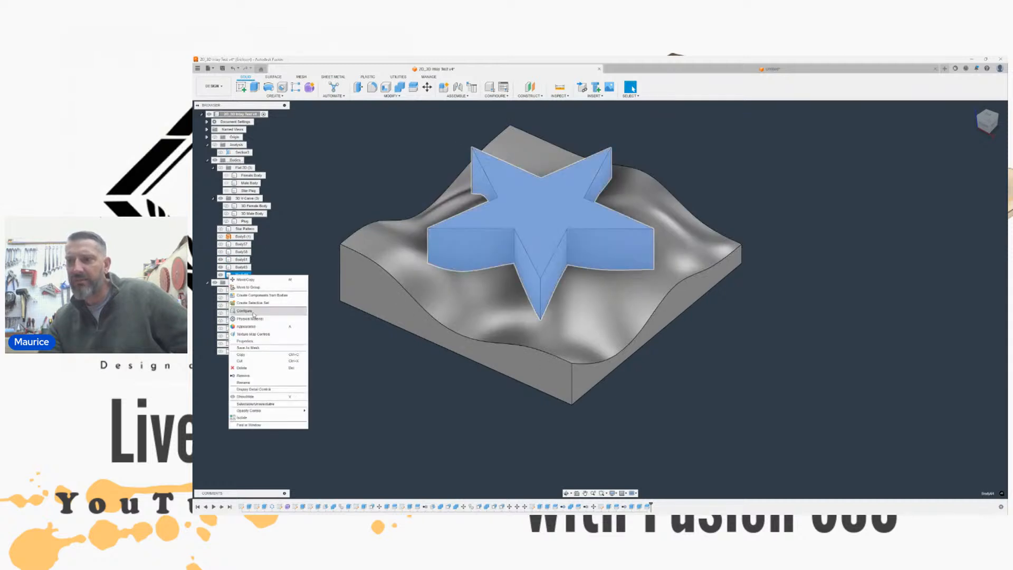
click(244, 376)
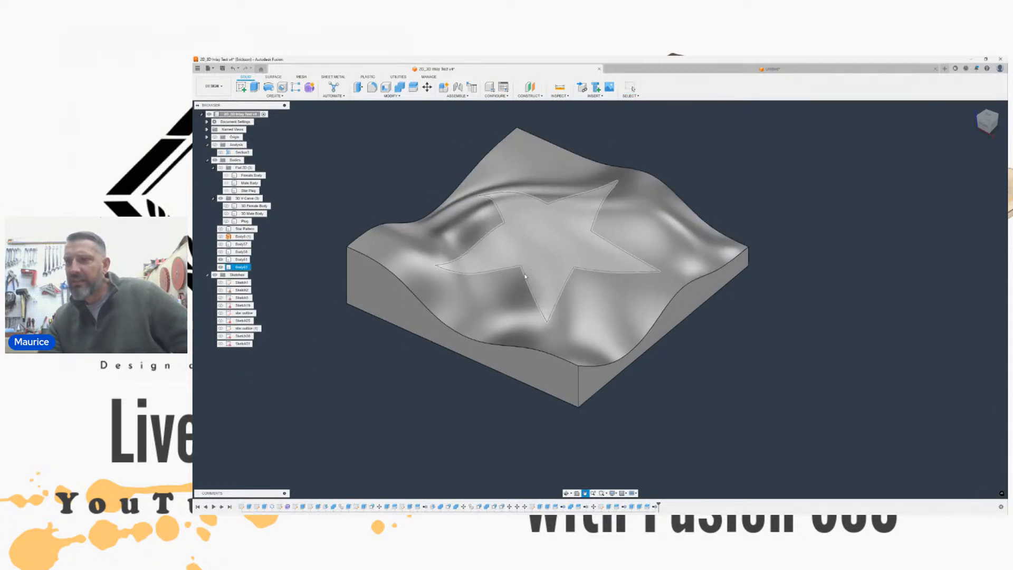
Step: Hide the pocketed wavy block and examine the star plug's contoured top and straight side walls
click(221, 267)
click(221, 267)
click(221, 259)
shift+middle_drag(599, 300, 572, 275)
shift+middle_drag(600, 298, 909, 134)
scroll(659, 186, up, 2)
middle_drag(639, 203, 708, 193)
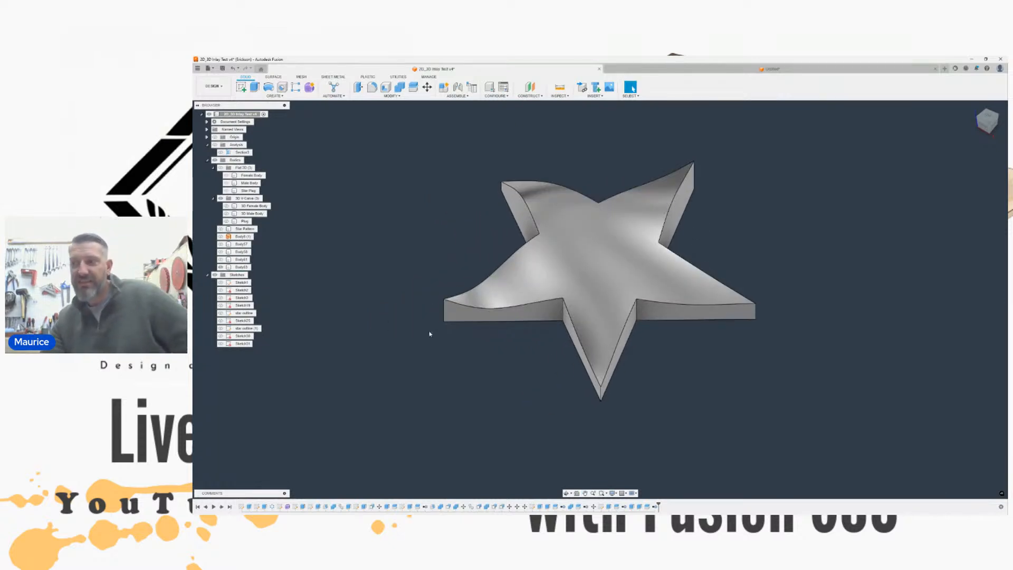
scroll(453, 309, up, 3)
click(458, 306)
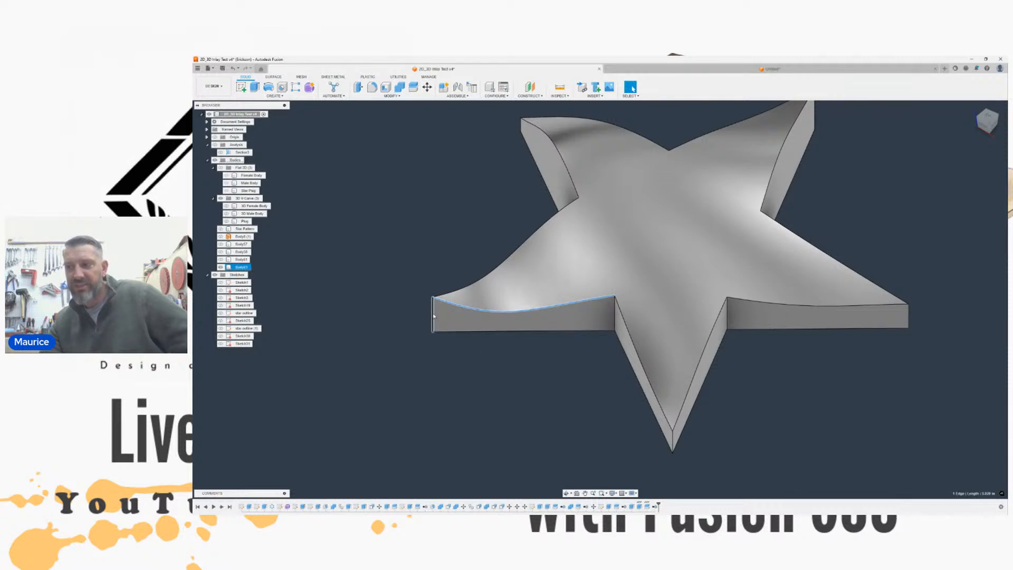
click(418, 323)
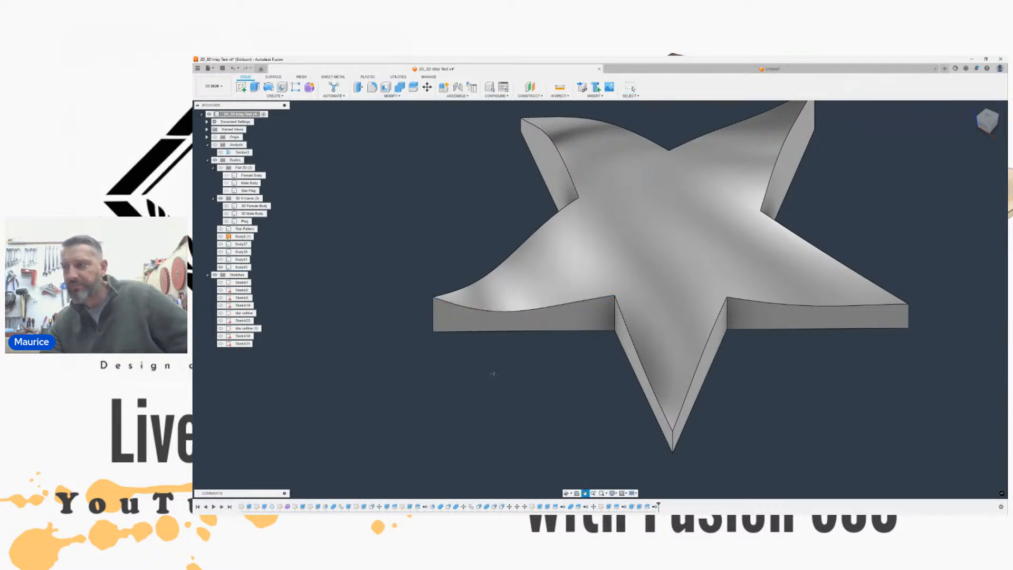
scroll(461, 379, down, 3)
click(390, 96)
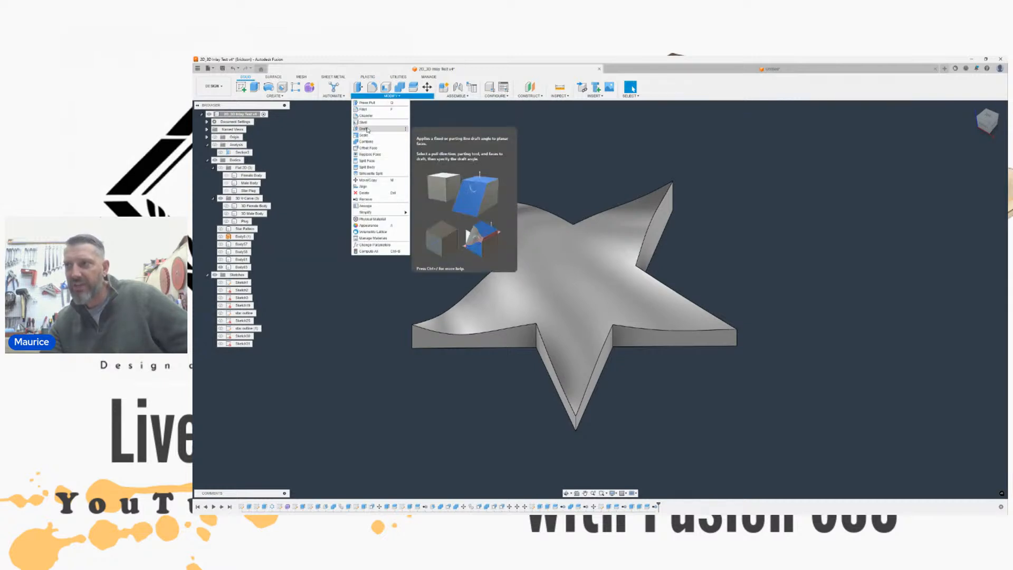
click(364, 129)
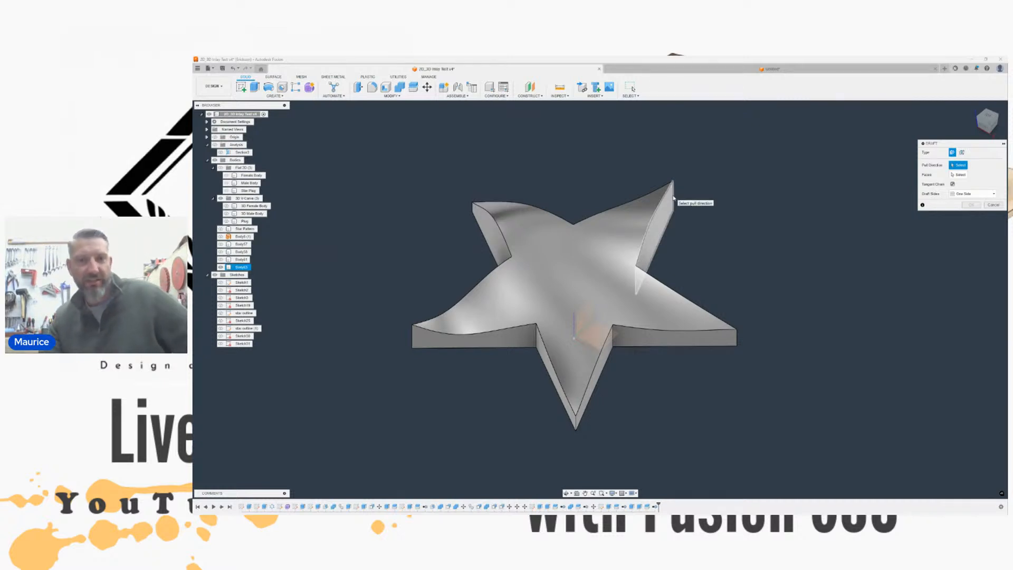
scroll(589, 219, down, 3)
middle_drag(583, 188, 582, 203)
mouse_move(990, 122)
mouse_down()
mouse_move(987, 105)
mouse_move(981, 130)
mouse_up()
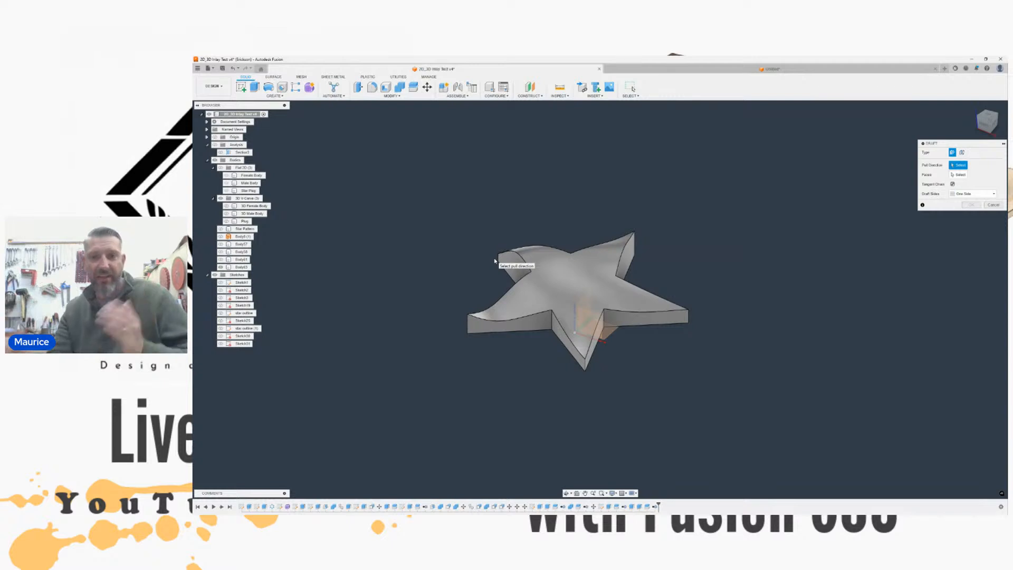
middle_drag(657, 213, 695, 223)
mouse_move(986, 115)
mouse_down()
mouse_move(990, 129)
mouse_move(988, 118)
mouse_up()
scroll(497, 296, up, 4)
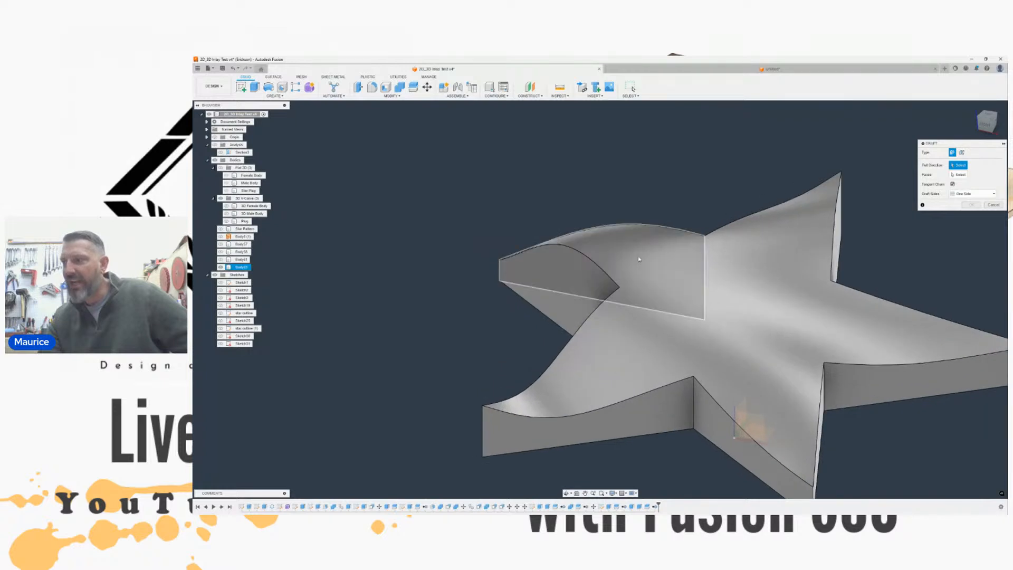
click(974, 106)
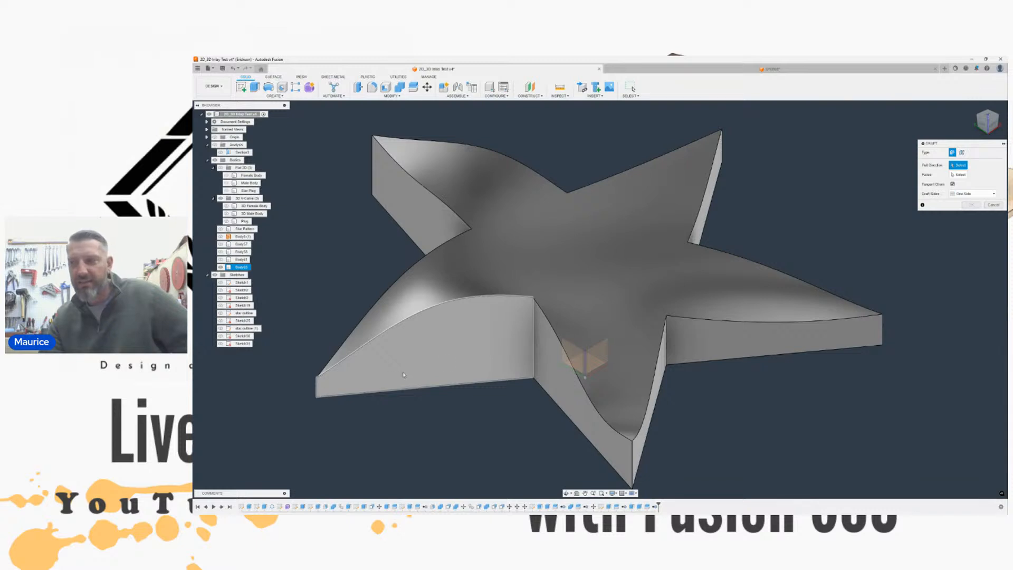
click(444, 349)
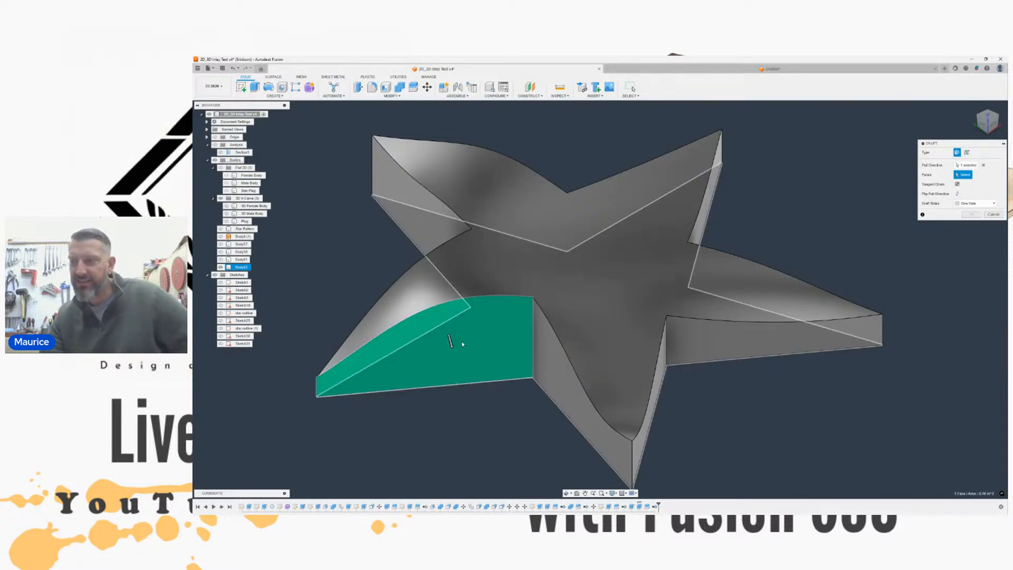
scroll(460, 359, down, 4)
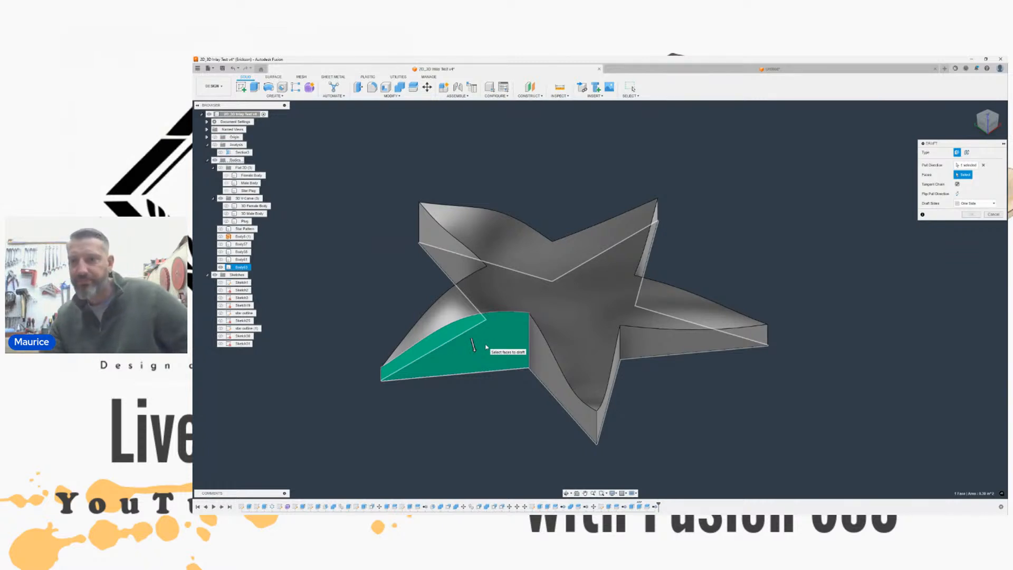
click(993, 214)
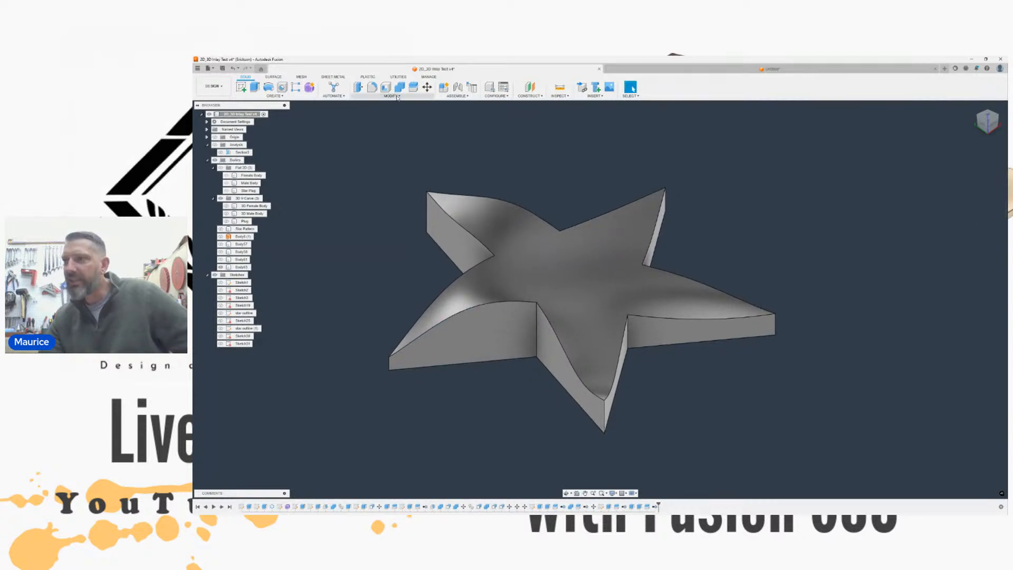
Step: Start a parting-line draft on the star plug with its flat underside as pull direction and the wavy top as parting tool
click(392, 96)
click(369, 131)
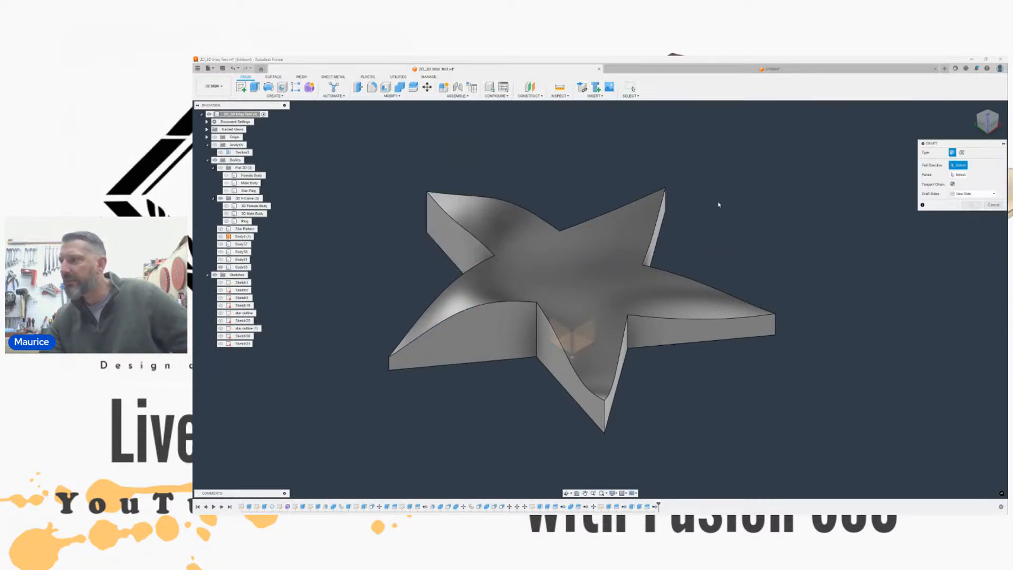
drag(962, 142, 643, 157)
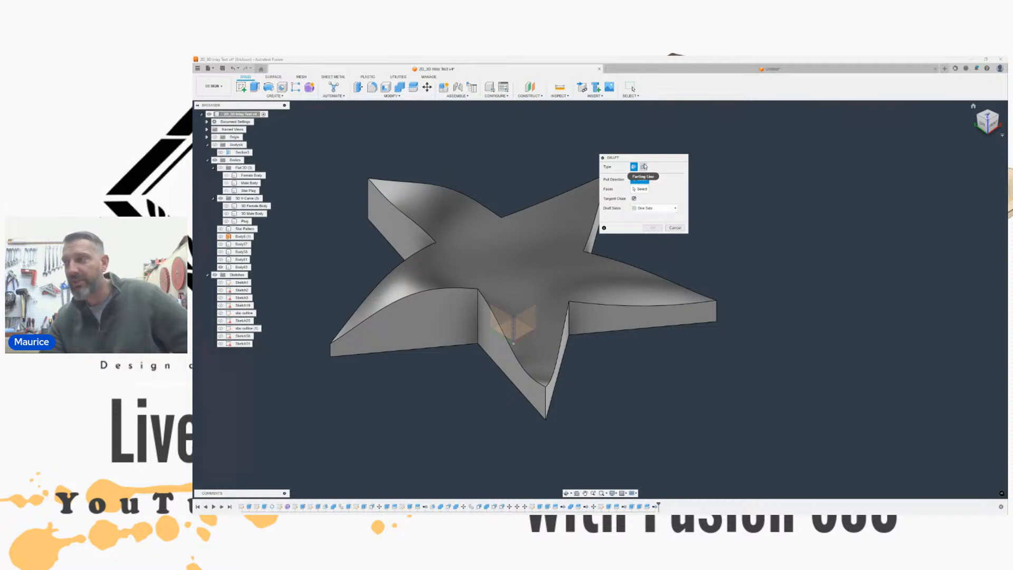
click(643, 168)
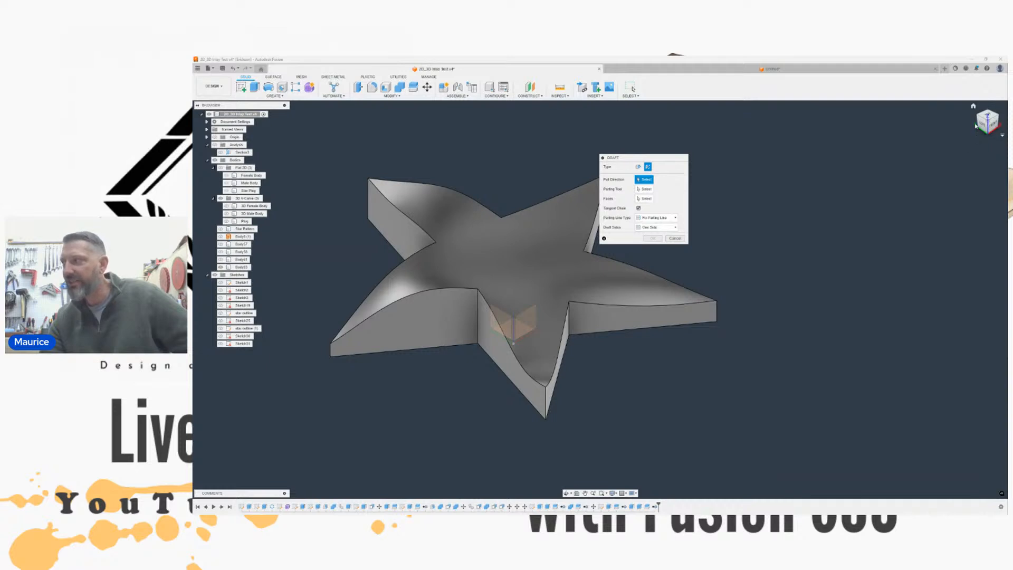
drag(982, 125, 979, 82)
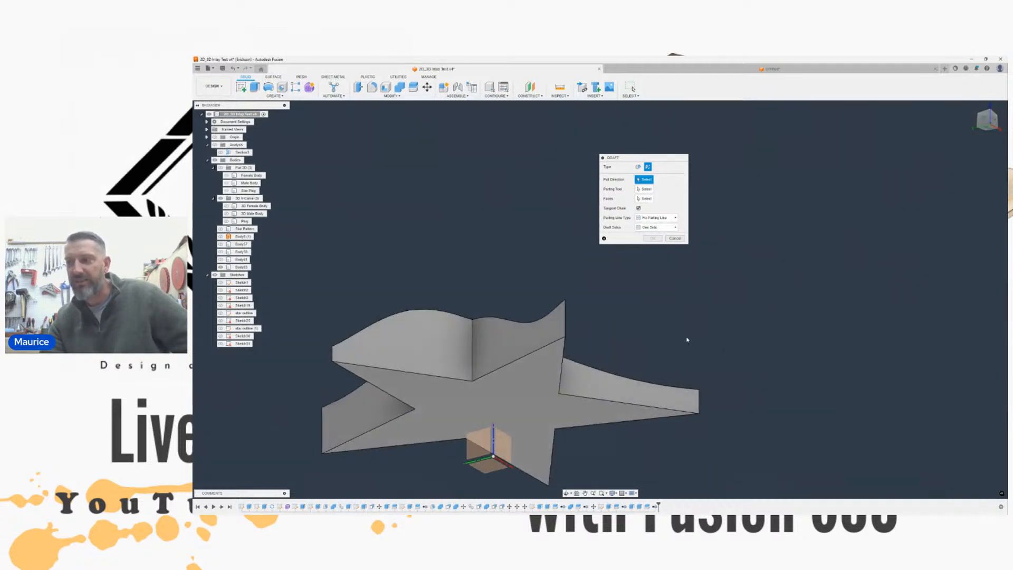
click(493, 390)
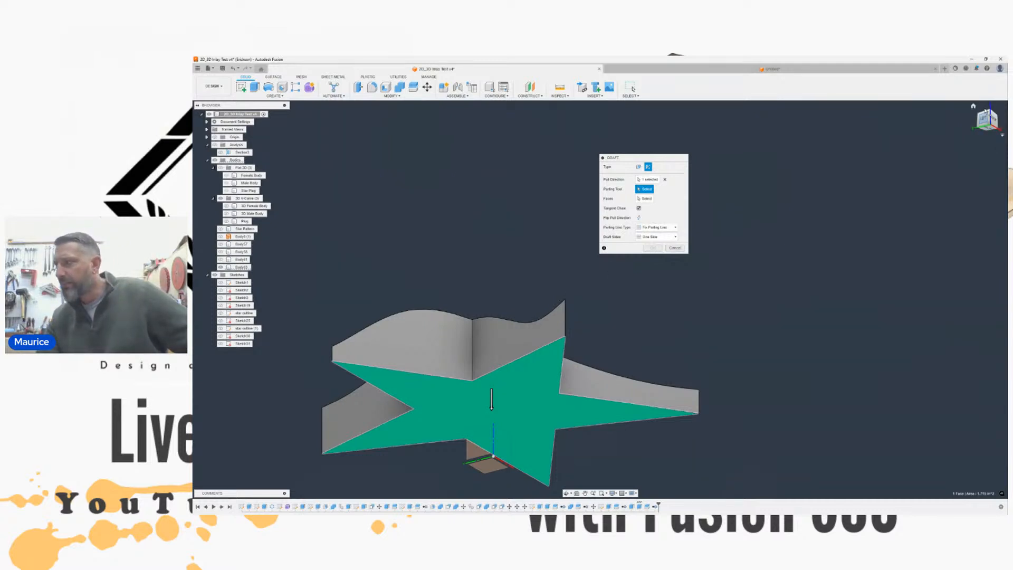
mouse_move(986, 120)
mouse_down()
mouse_move(982, 140)
mouse_move(960, 132)
mouse_move(983, 127)
mouse_up()
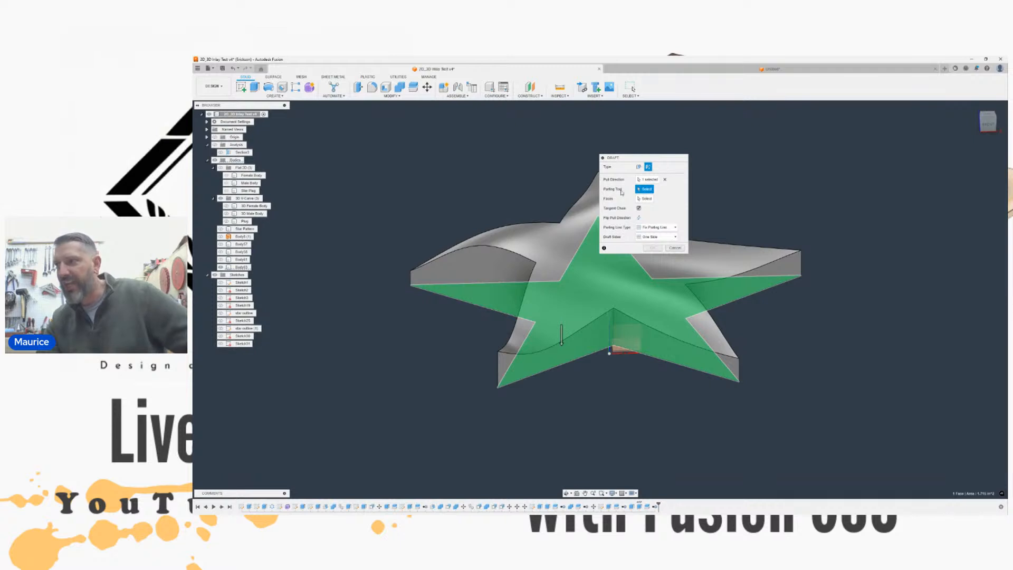
click(480, 245)
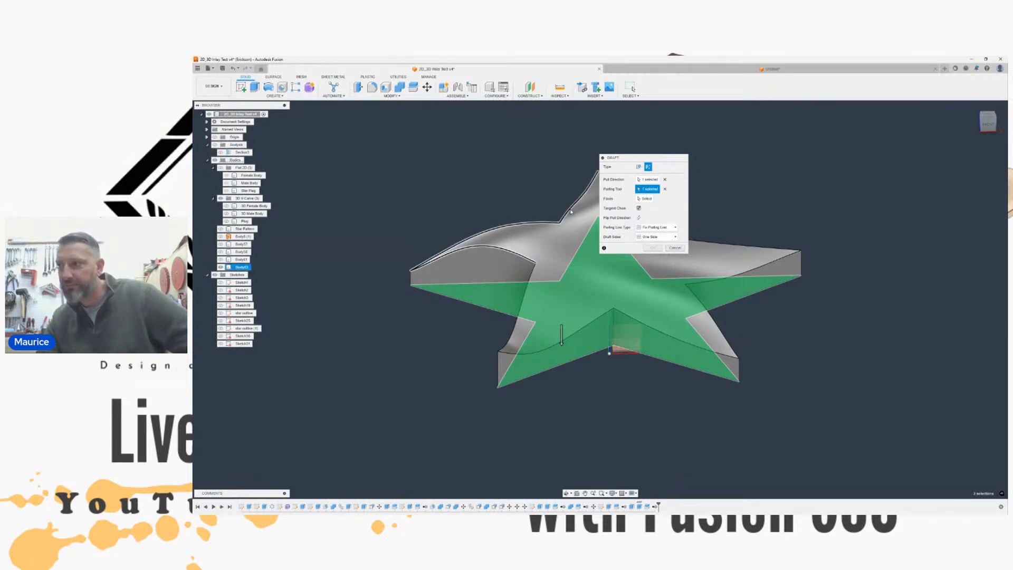
middle_drag(600, 184, 480, 189)
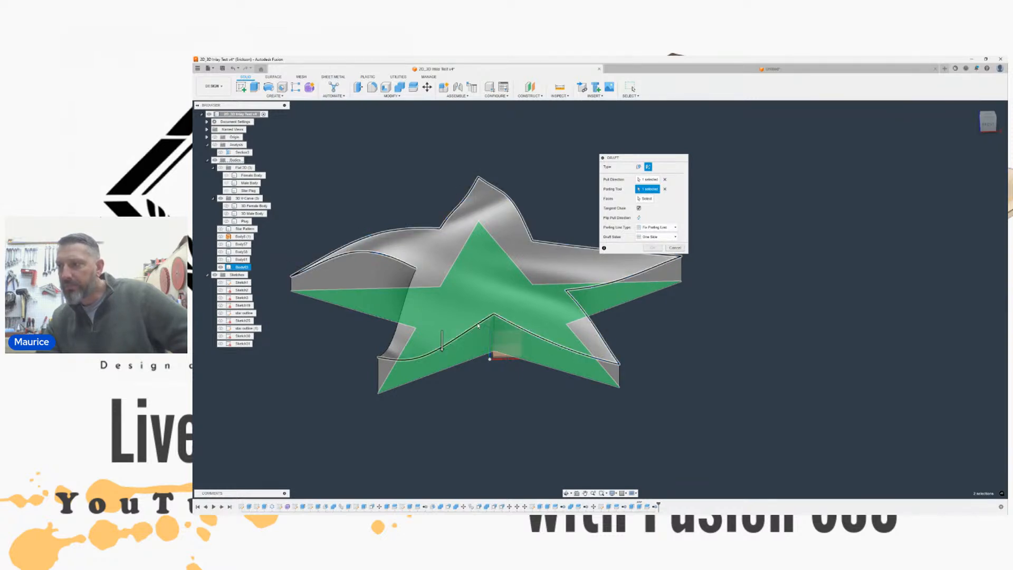
drag(654, 161, 569, 111)
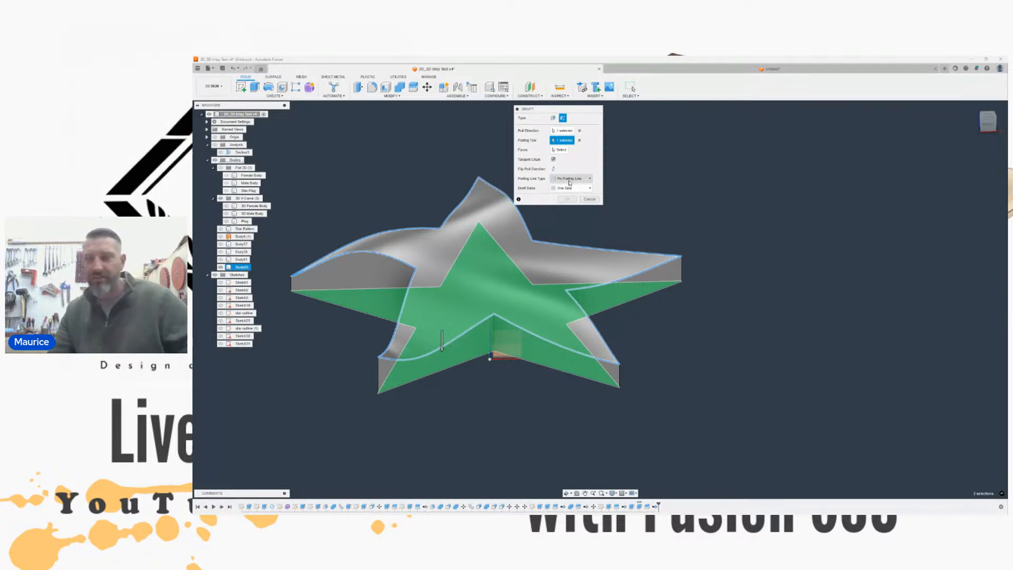
Step: Add one side wall of the star plug to the draft and try Two Side before returning to One Side
click(561, 149)
click(517, 338)
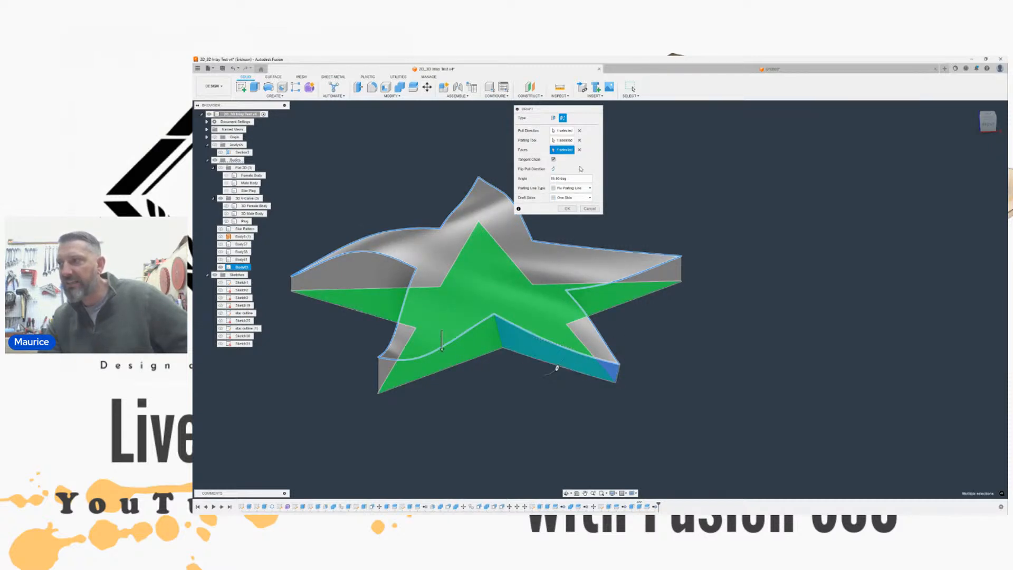
click(569, 202)
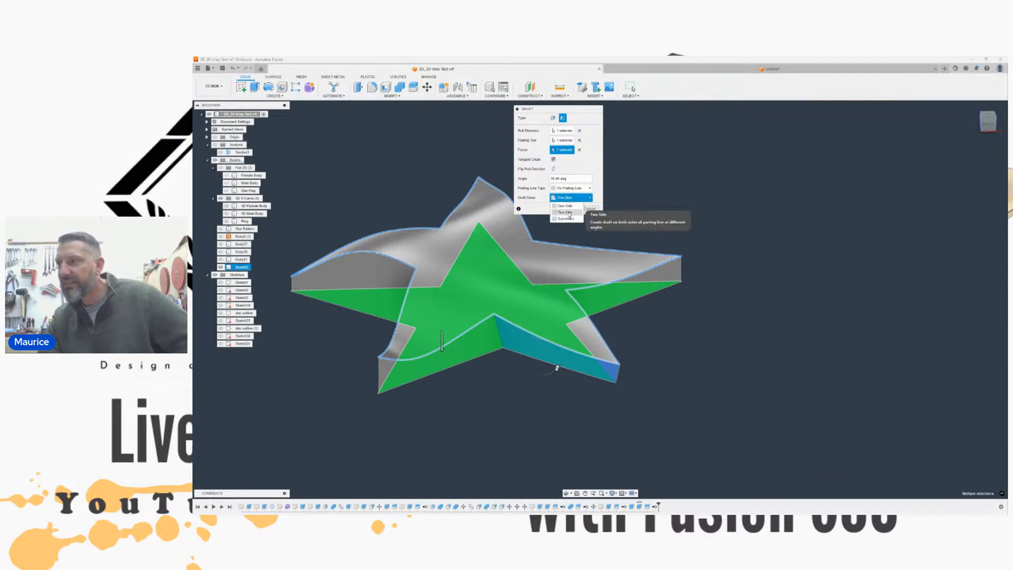
click(569, 212)
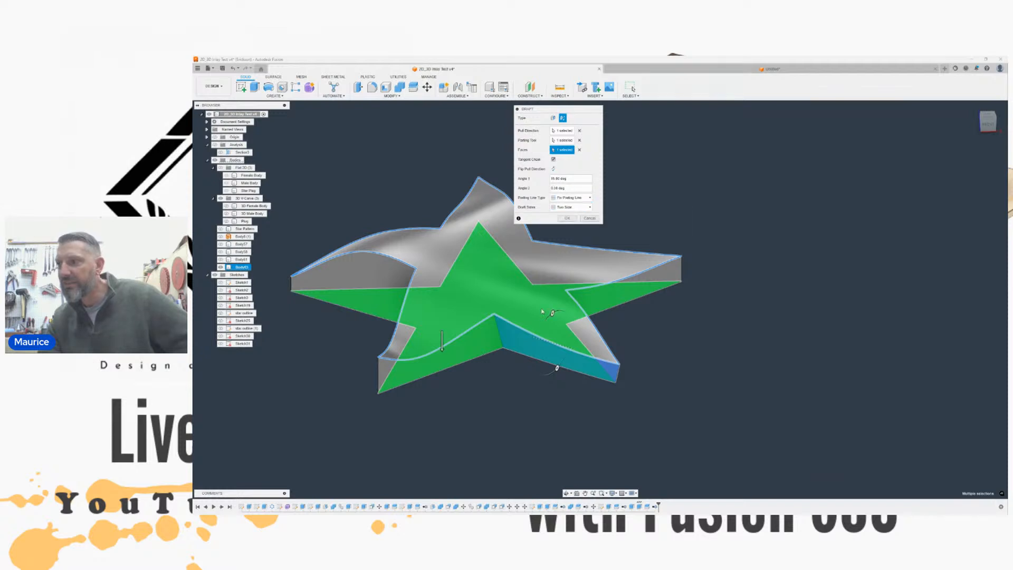
click(575, 207)
click(573, 216)
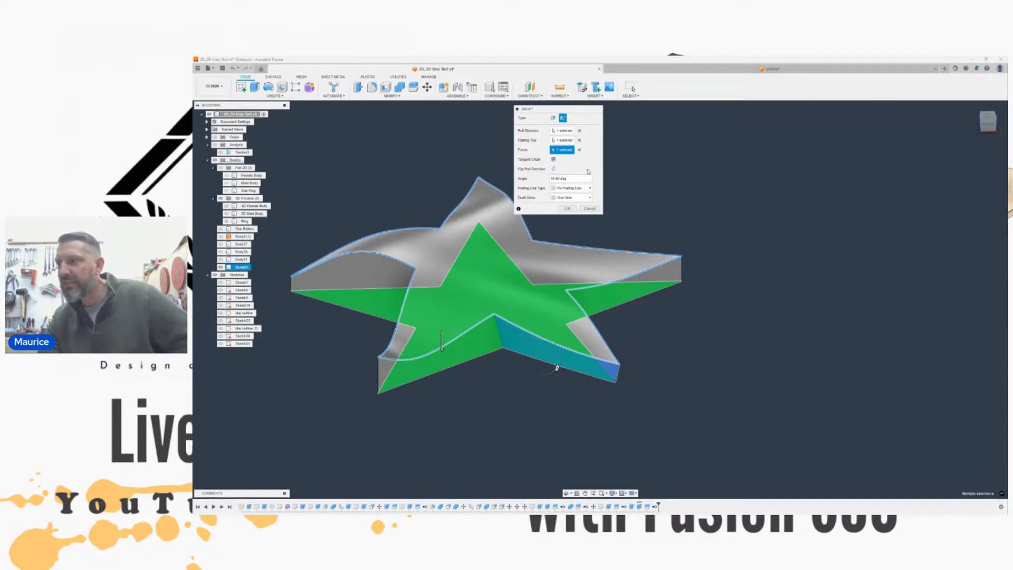
drag(564, 109, 743, 136)
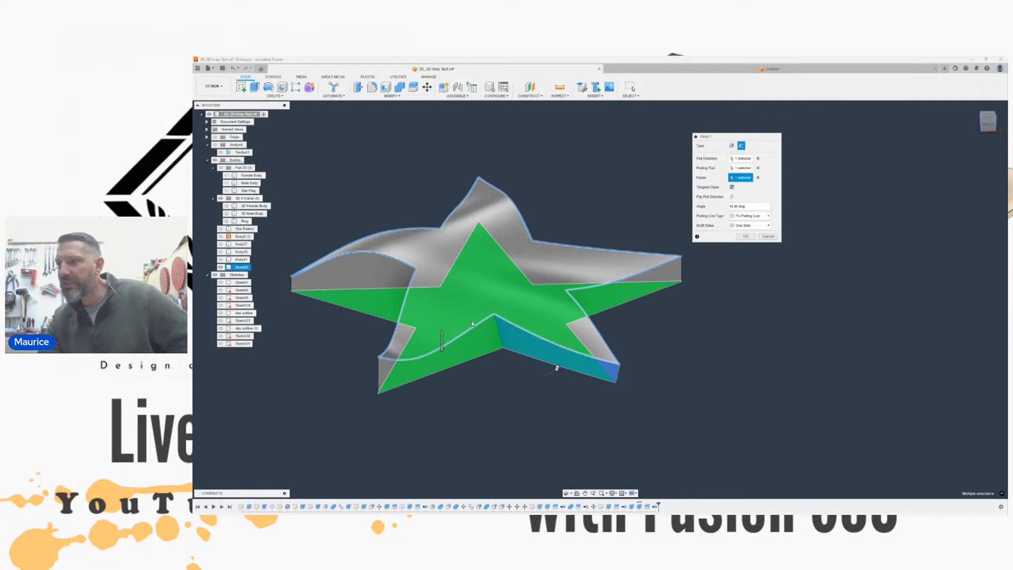
Step: Try the fixed-plane draft type, return to the parting-line type, and clear the pull direction
click(732, 146)
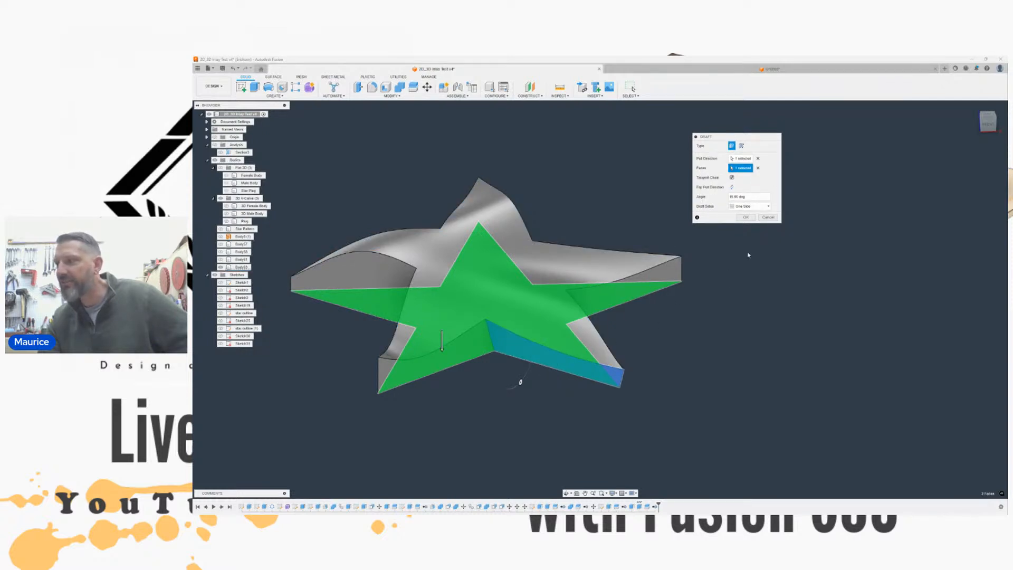
click(740, 145)
click(757, 158)
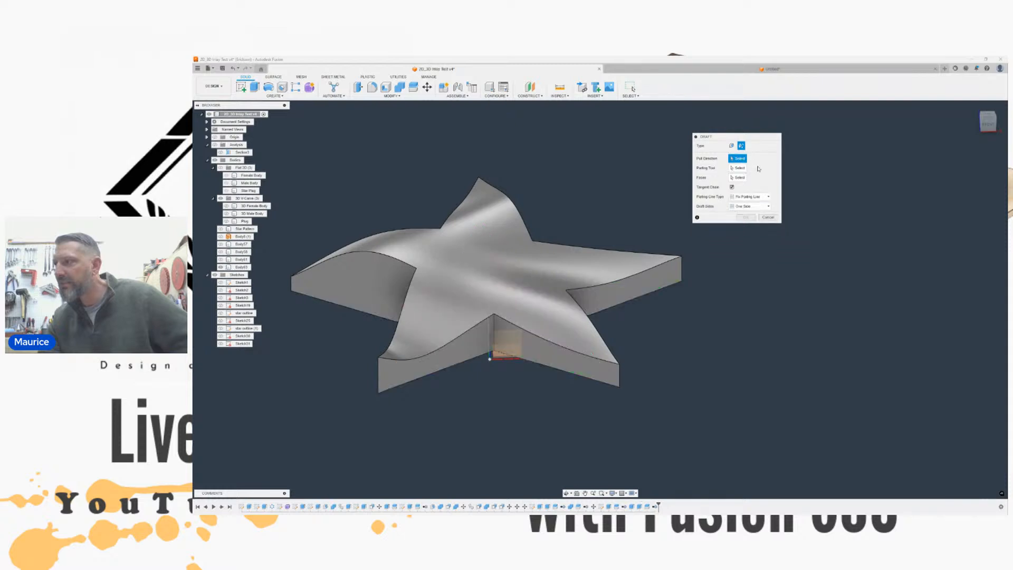
Step: Select all ten side walls of the star plug as the faces to draft
click(739, 177)
click(532, 348)
click(467, 345)
mouse_move(993, 125)
mouse_down()
mouse_move(1005, 118)
mouse_move(980, 125)
mouse_up()
click(407, 383)
click(368, 376)
click(569, 388)
click(497, 389)
click(791, 403)
click(725, 404)
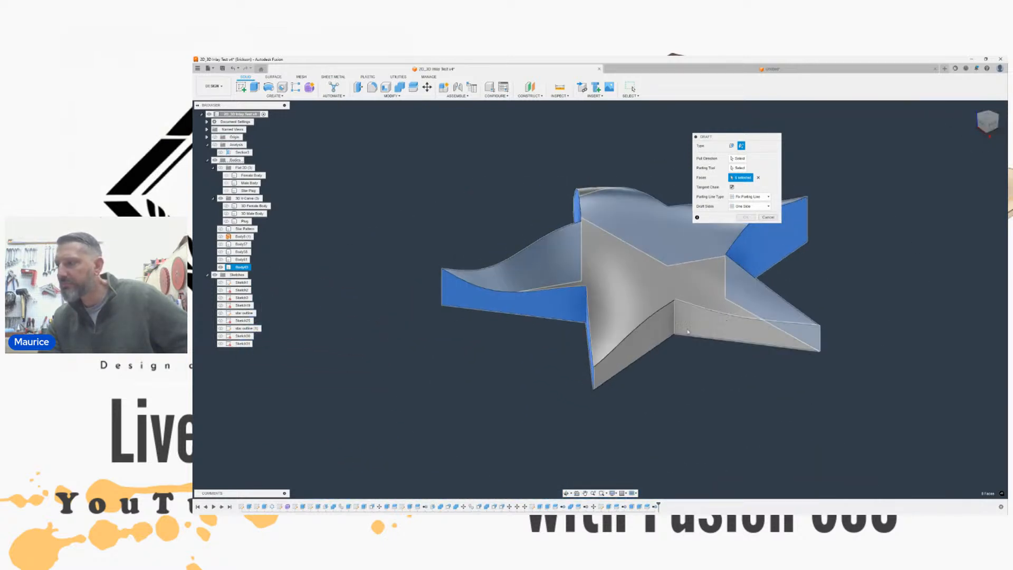
click(709, 320)
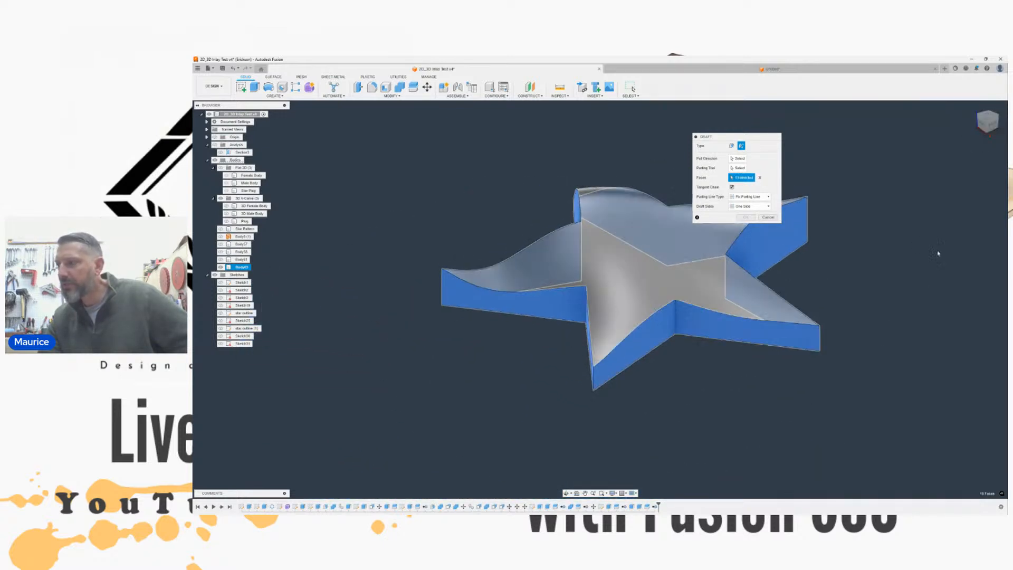
Step: Set the plug's flat underside as the pull direction and its wavy top as the parting tool for the ten-wall draft
click(737, 158)
drag(984, 123, 966, 153)
click(644, 425)
middle_drag(869, 177, 702, 228)
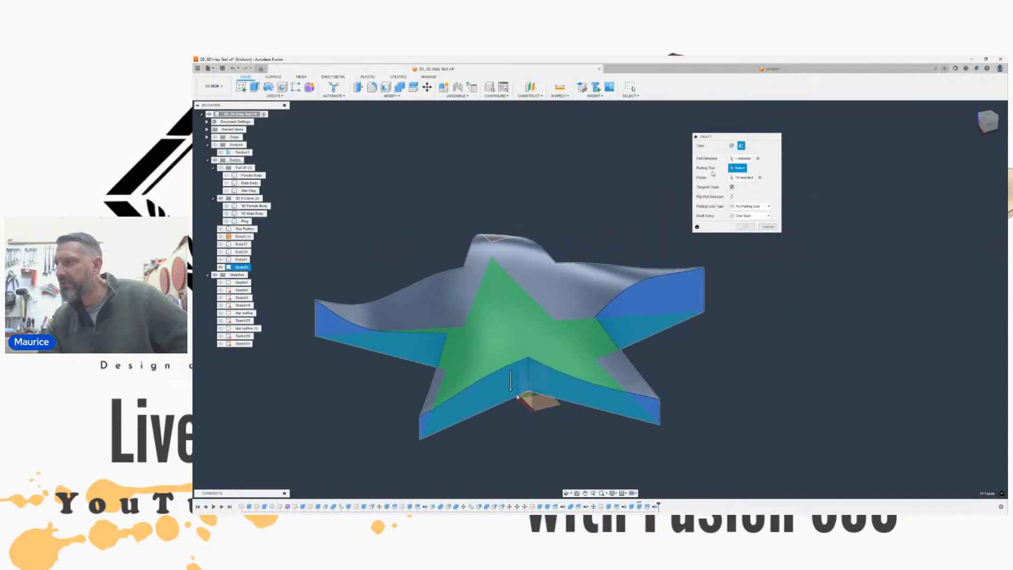
click(650, 278)
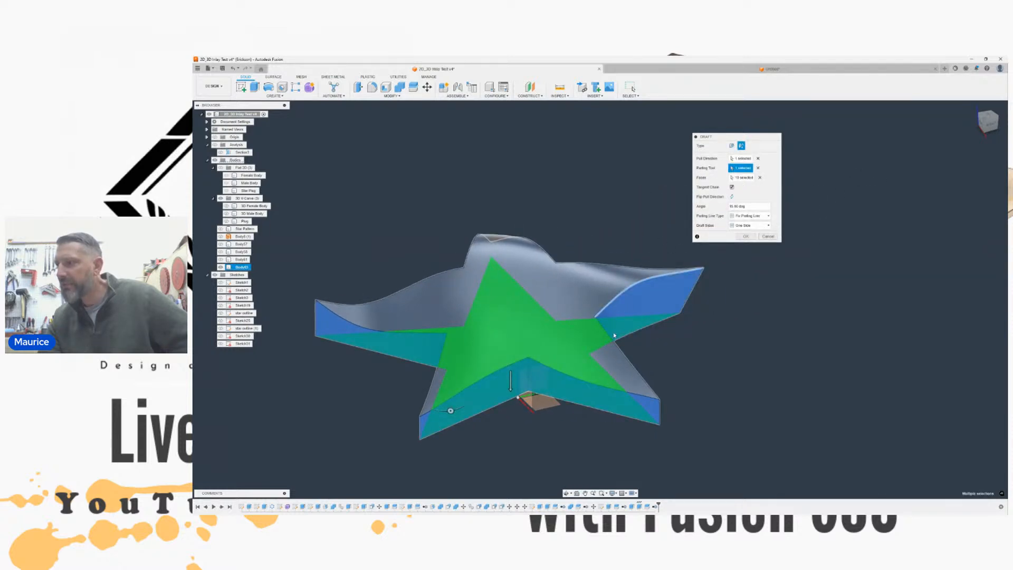
Step: Try the draft with the Move Parting Line type and the direction set to Angle Above
click(758, 217)
click(749, 230)
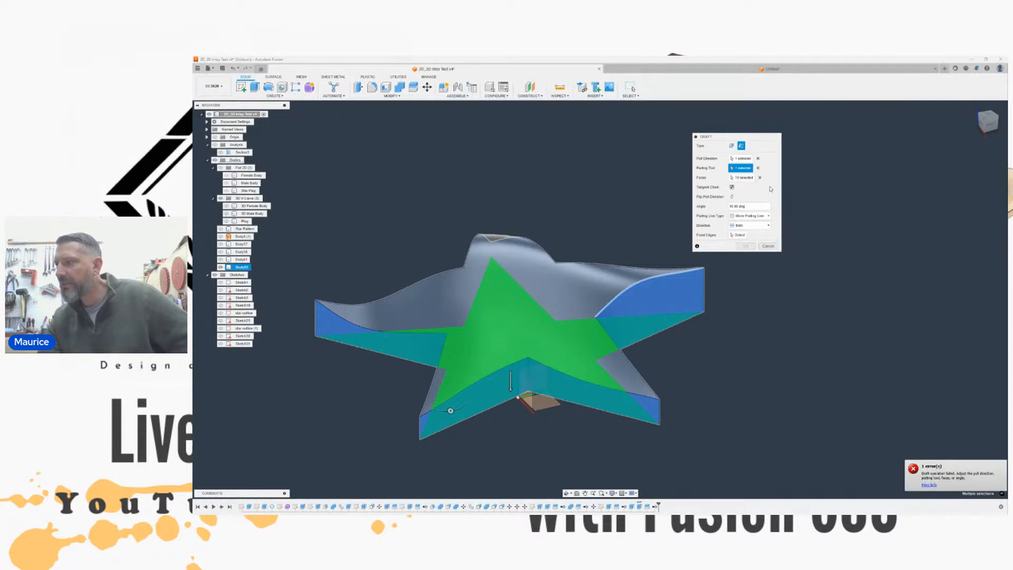
click(750, 226)
click(747, 237)
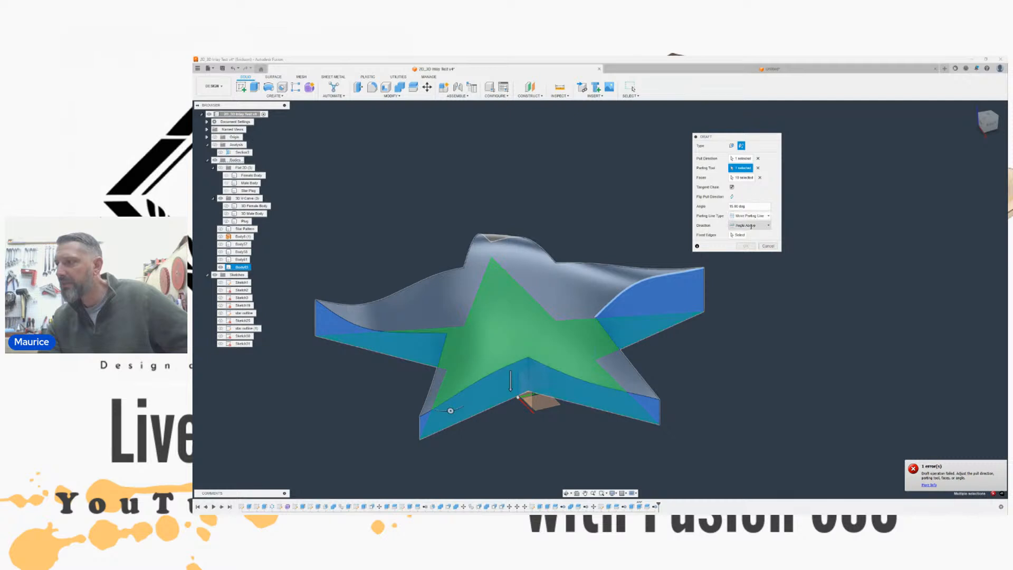
Step: Preview the ten-wall draft as fixed-plane, clear its pull direction, and switch back to the parting-line type
click(732, 145)
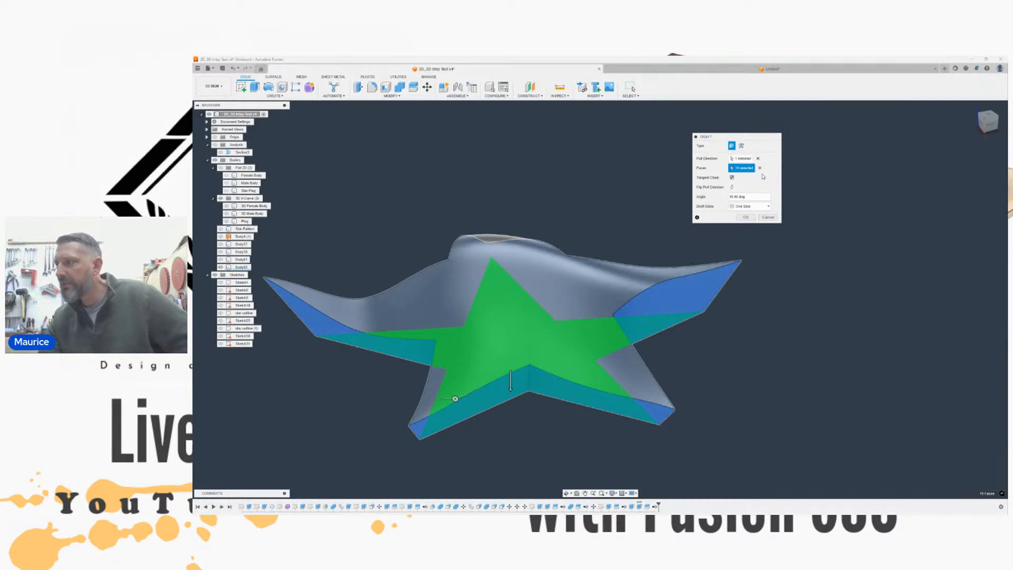
click(758, 158)
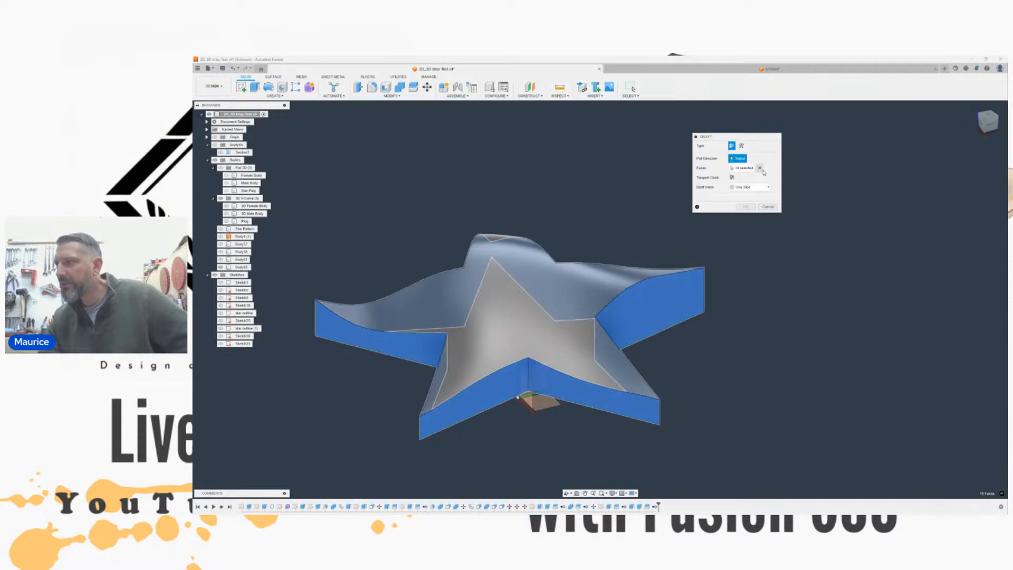
click(741, 146)
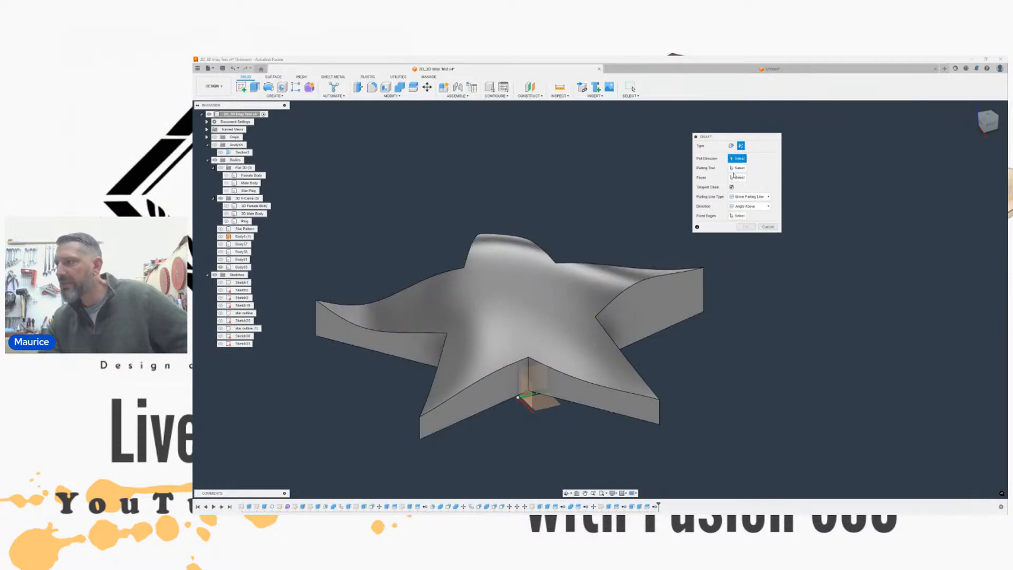
Step: Reselect the star plug's ten side walls as draft faces, working around the whole outline
click(738, 177)
click(573, 395)
shift+middle_drag(599, 295, 628, 343)
click(444, 425)
click(401, 439)
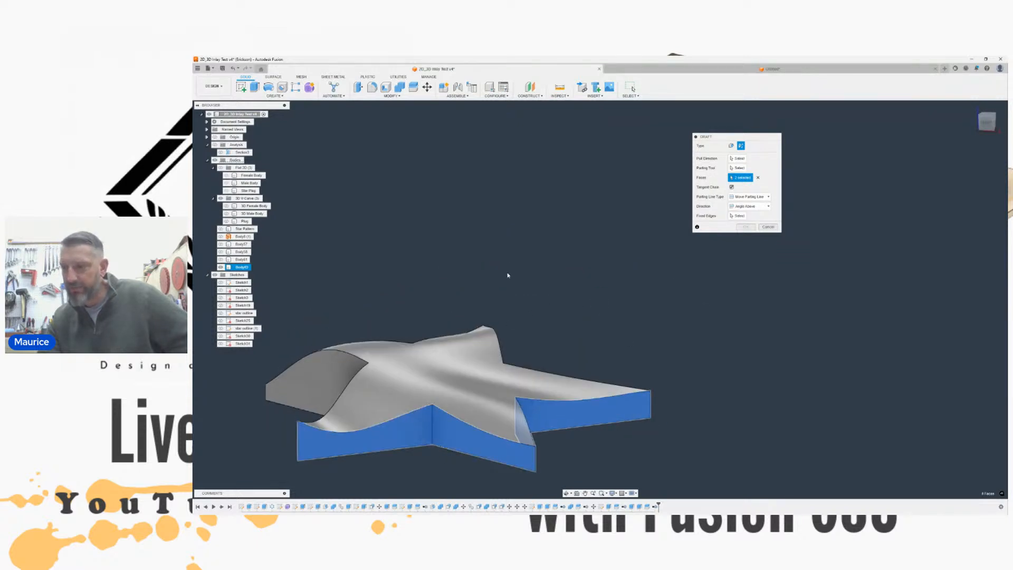
shift+middle_drag(506, 323, 610, 176)
drag(990, 121, 992, 121)
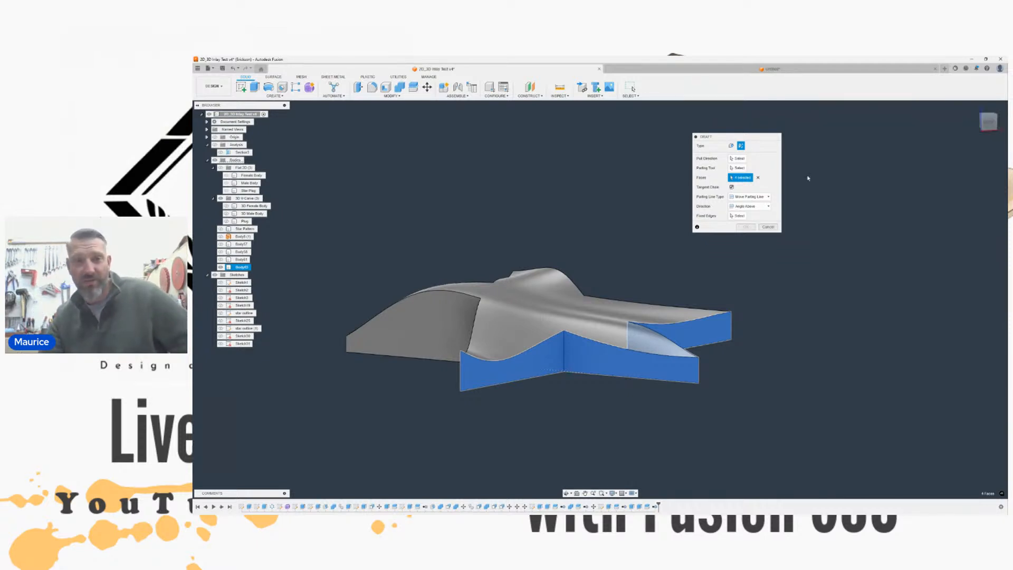
mouse_move(986, 126)
mouse_down()
mouse_move(1002, 132)
mouse_move(1001, 119)
mouse_move(995, 135)
mouse_move(989, 120)
mouse_move(982, 125)
mouse_up()
click(585, 384)
click(496, 356)
click(622, 372)
click(556, 370)
click(649, 346)
click(596, 367)
mouse_move(599, 299)
shift+middle_down()
mouse_move(556, 341)
mouse_move(520, 327)
shift+middle_up()
scroll(563, 132, down, 2)
middle_drag(563, 145, 494, 183)
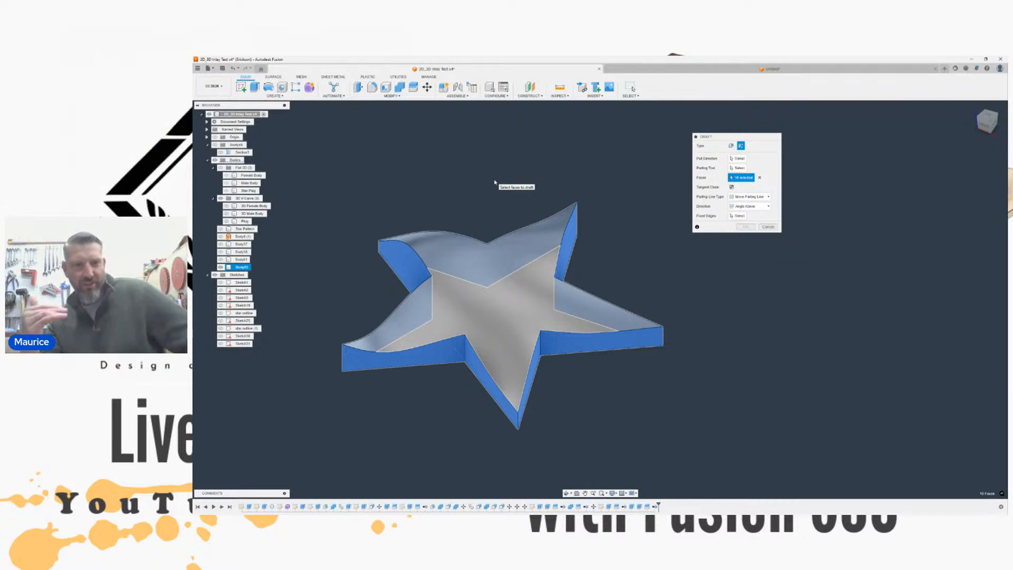
Step: Retry the moving parting-line draft with the wavy top as parting tool and the underside as pull direction, and cancel the command
click(738, 168)
click(600, 296)
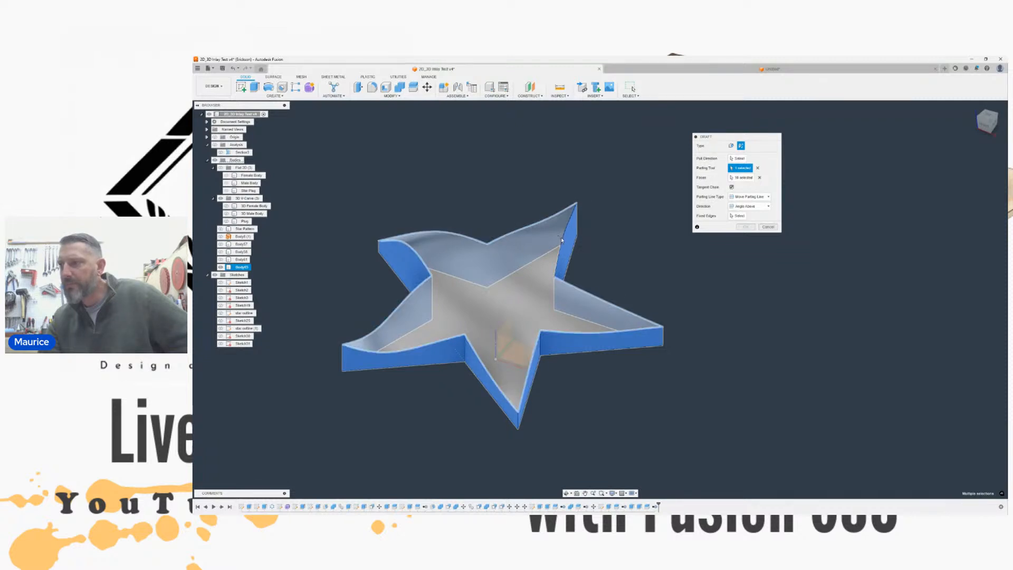
click(741, 159)
drag(986, 126, 985, 112)
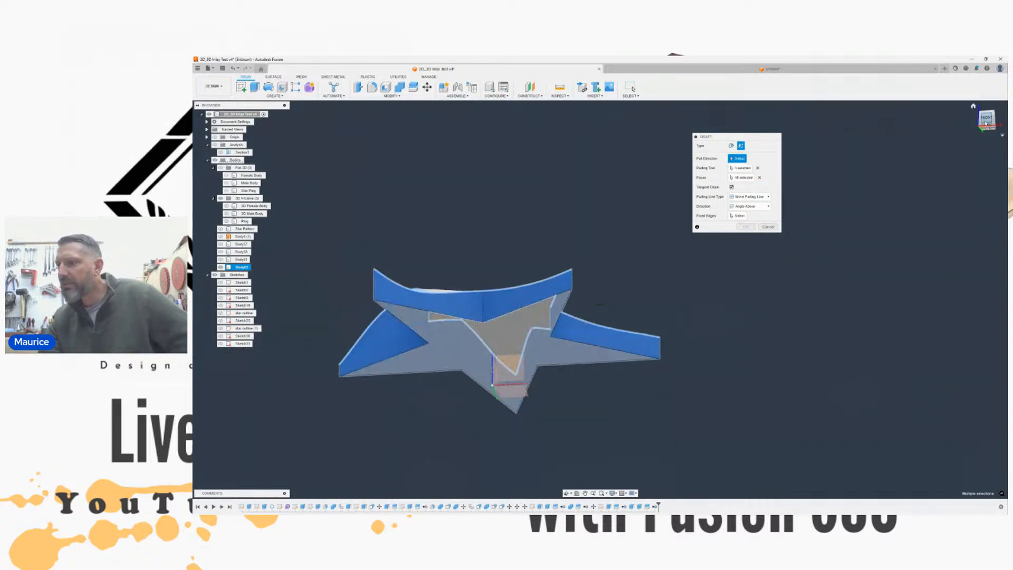
click(464, 347)
drag(992, 117, 989, 135)
mouse_move(600, 346)
shift+middle_down()
mouse_move(597, 362)
mouse_move(620, 237)
shift+middle_up()
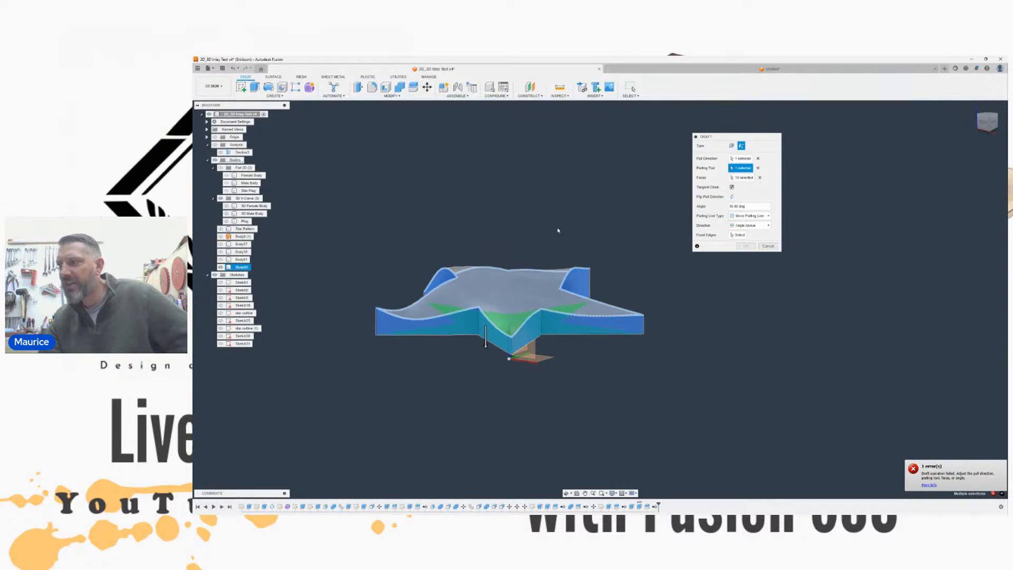
middle_drag(558, 230, 629, 210)
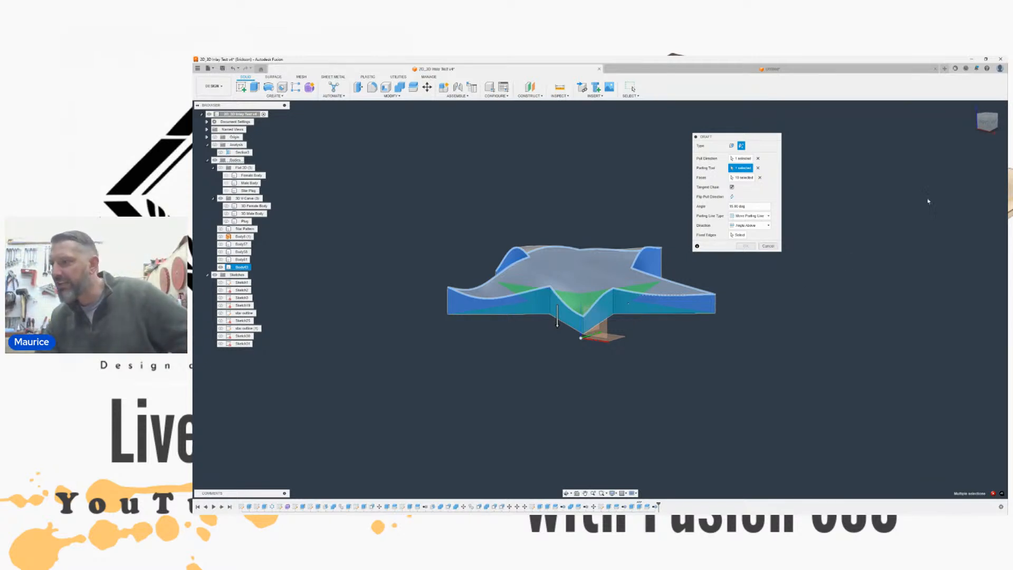
mouse_move(984, 126)
mouse_down()
mouse_move(932, 132)
mouse_move(951, 154)
mouse_move(969, 138)
mouse_move(963, 143)
mouse_up()
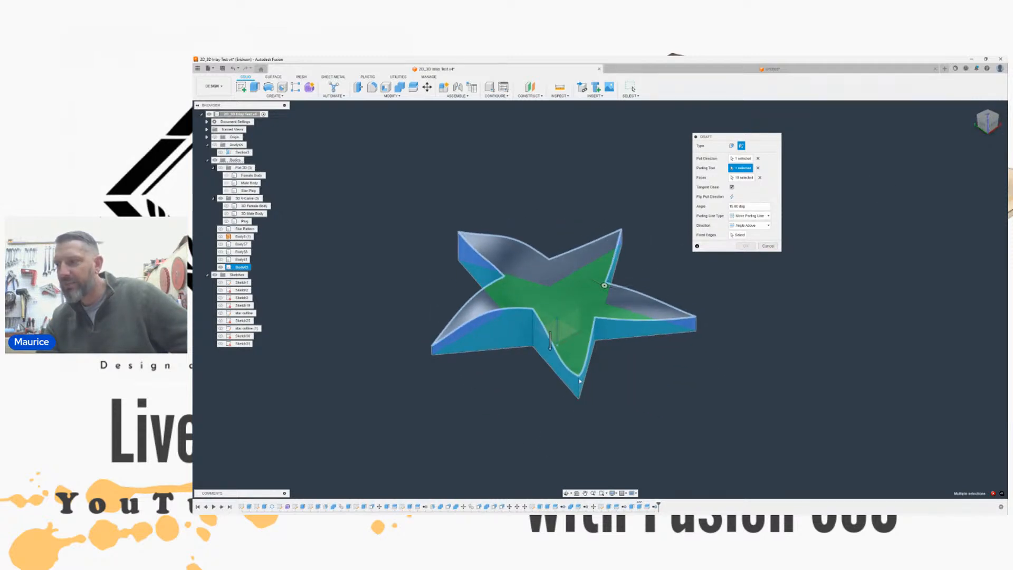
scroll(579, 386, up, 3)
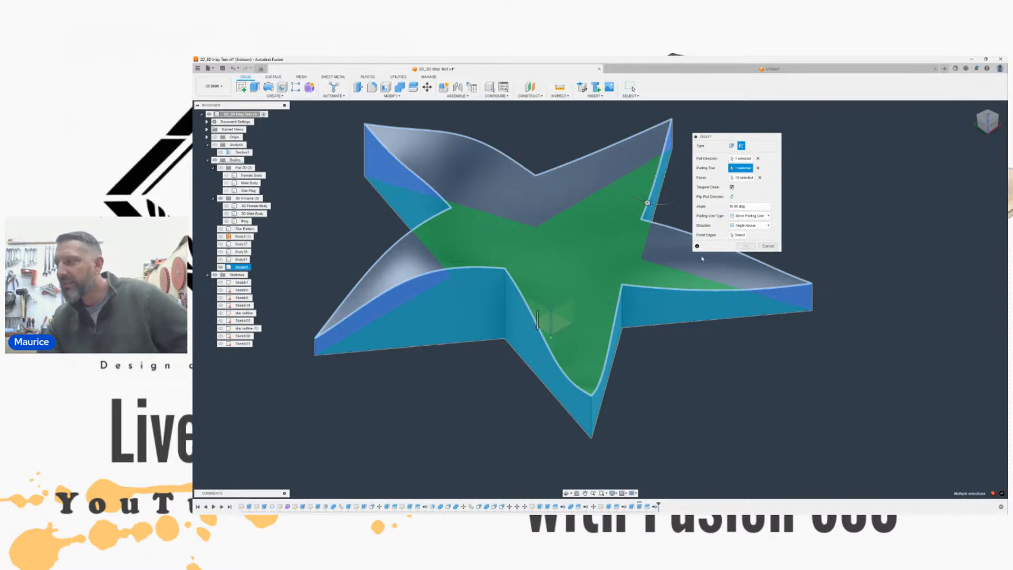
click(768, 246)
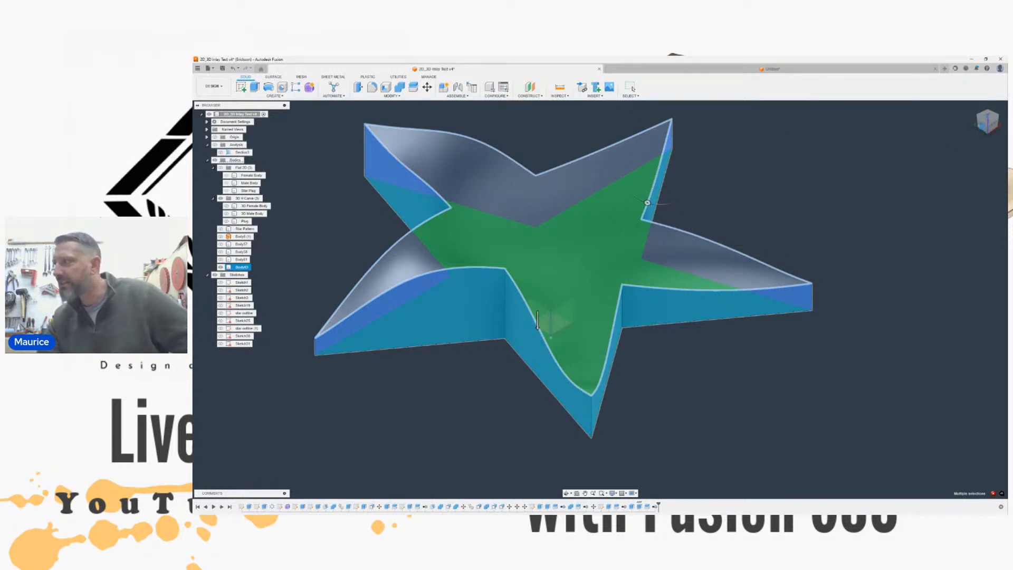
Step: Offset the flat underside of the star plug outward by 0.10 in to thicken the body
key(Escape)
drag(984, 124, 986, 109)
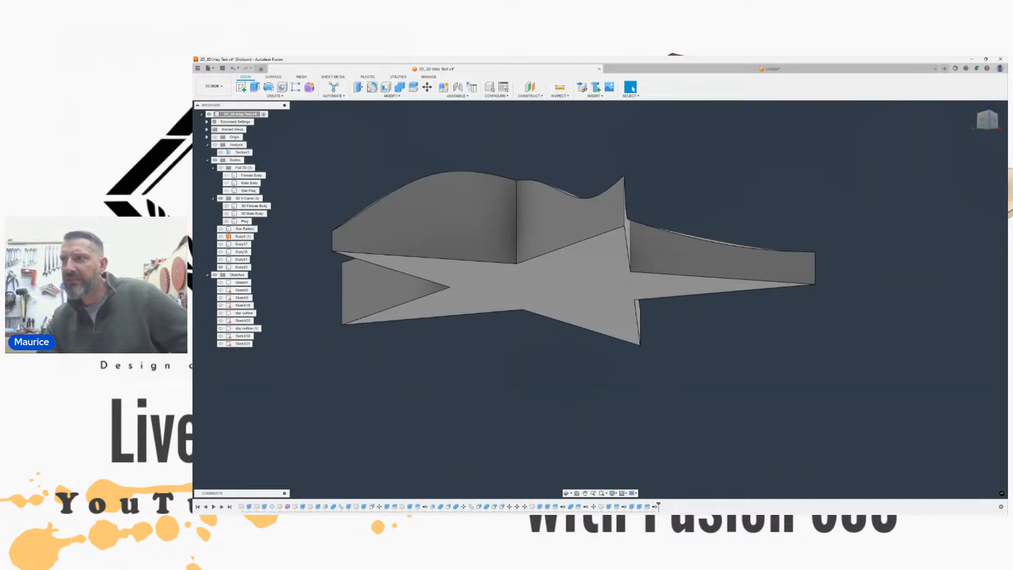
click(358, 87)
click(547, 263)
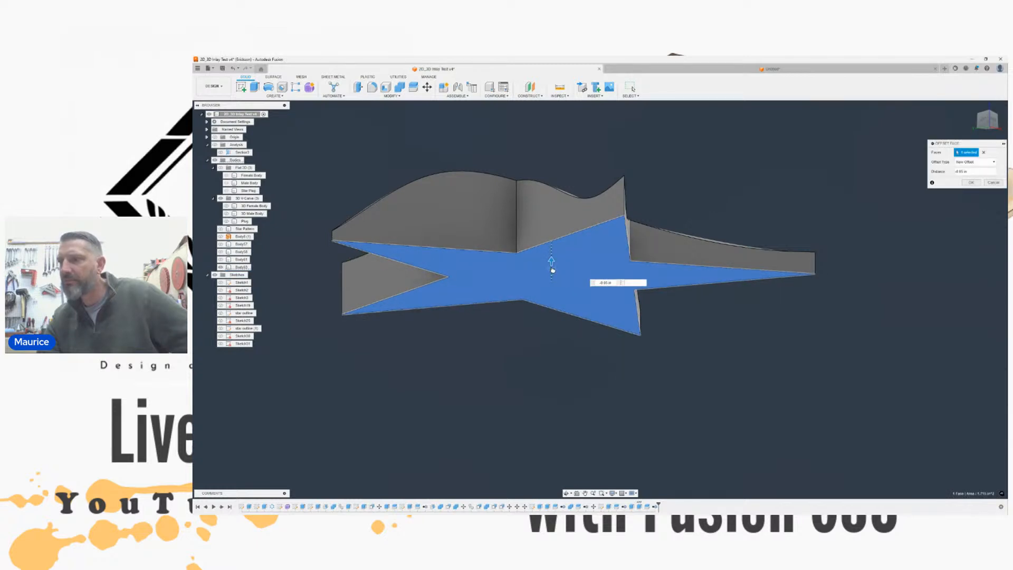
drag(554, 269, 560, 305)
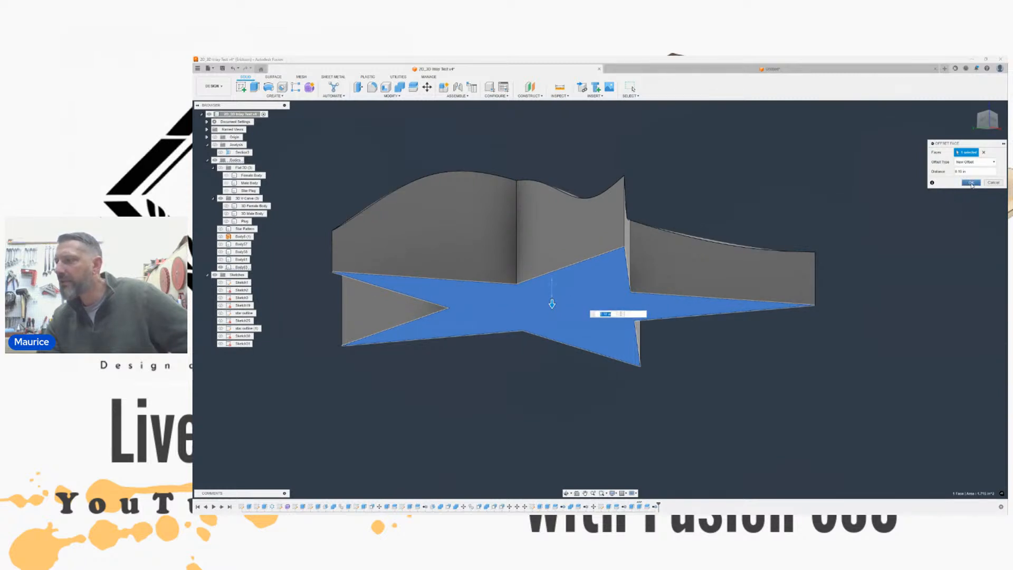
click(971, 183)
shift+middle_drag(601, 296, 600, 299)
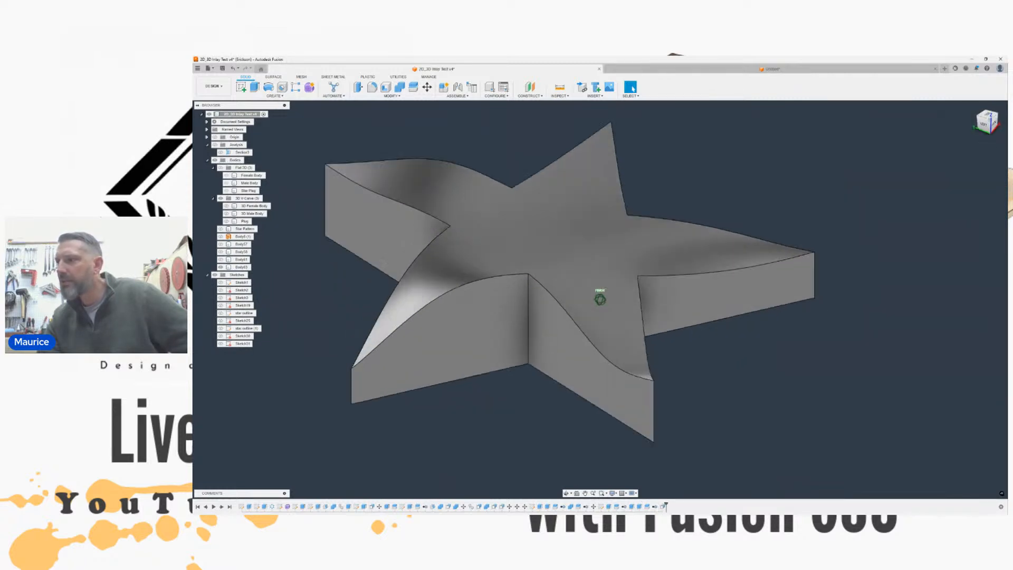
Step: Start a new parting-line draft on the star plug, ready for choosing its faces
click(391, 96)
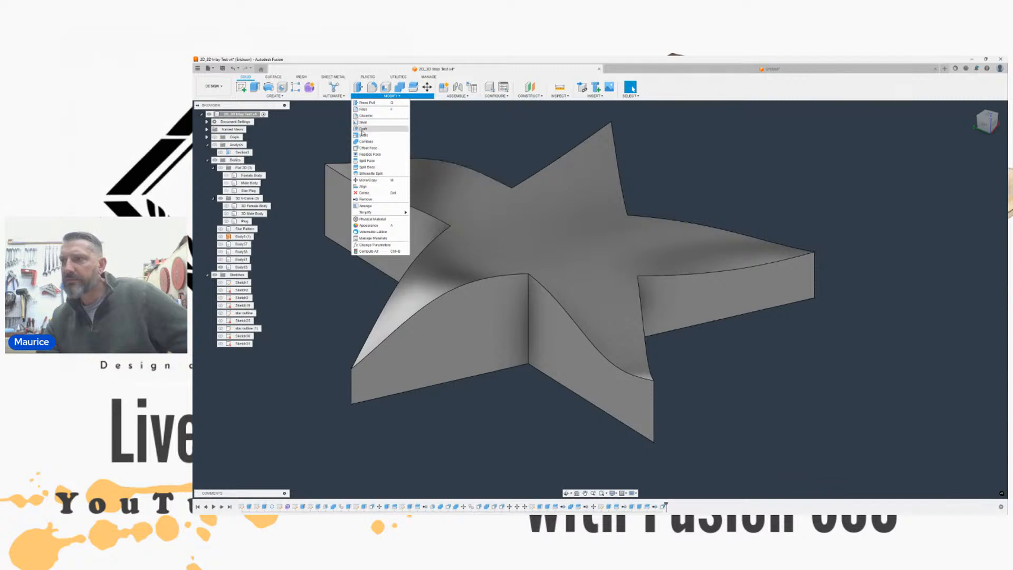
click(363, 129)
scroll(382, 196, down, 5)
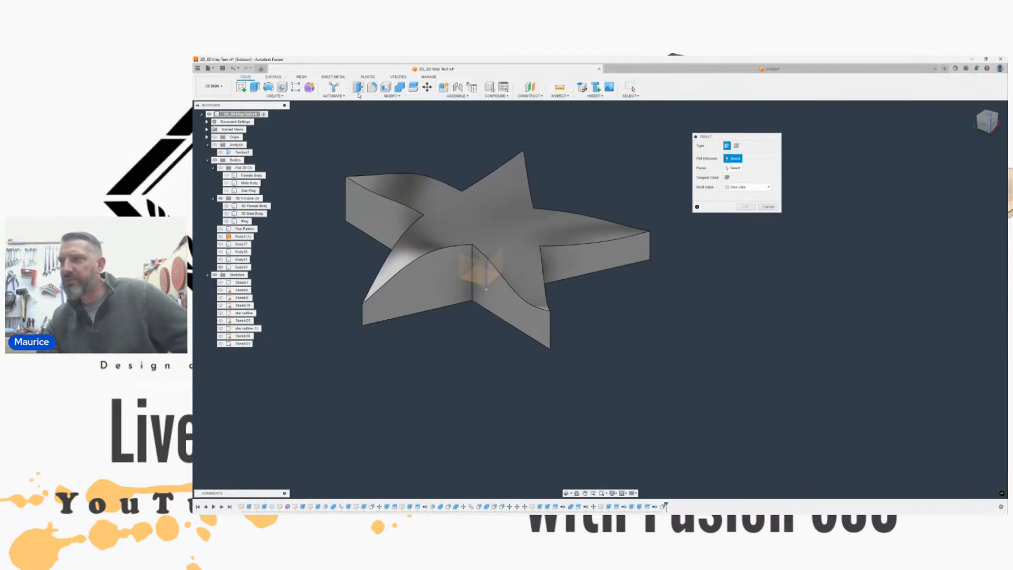
drag(711, 137, 589, 128)
click(614, 136)
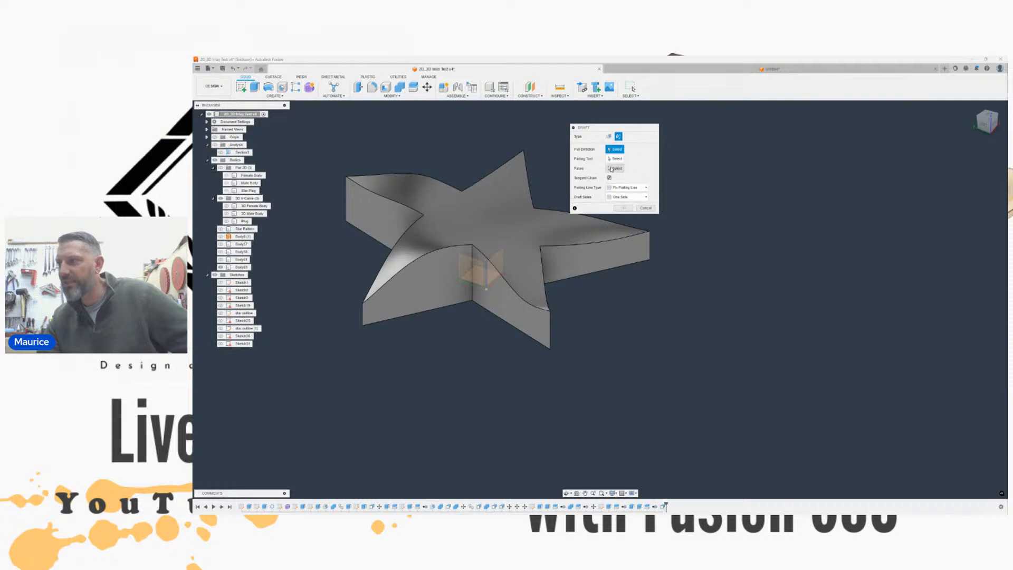
click(616, 168)
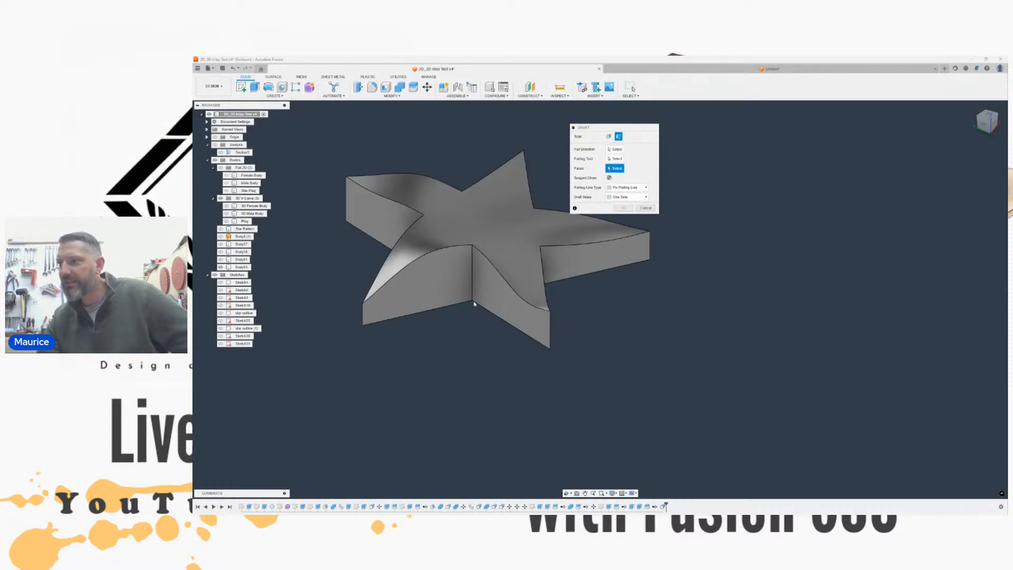
Step: Select the star plug's side walls around its outline as the faces for the draft
click(515, 301)
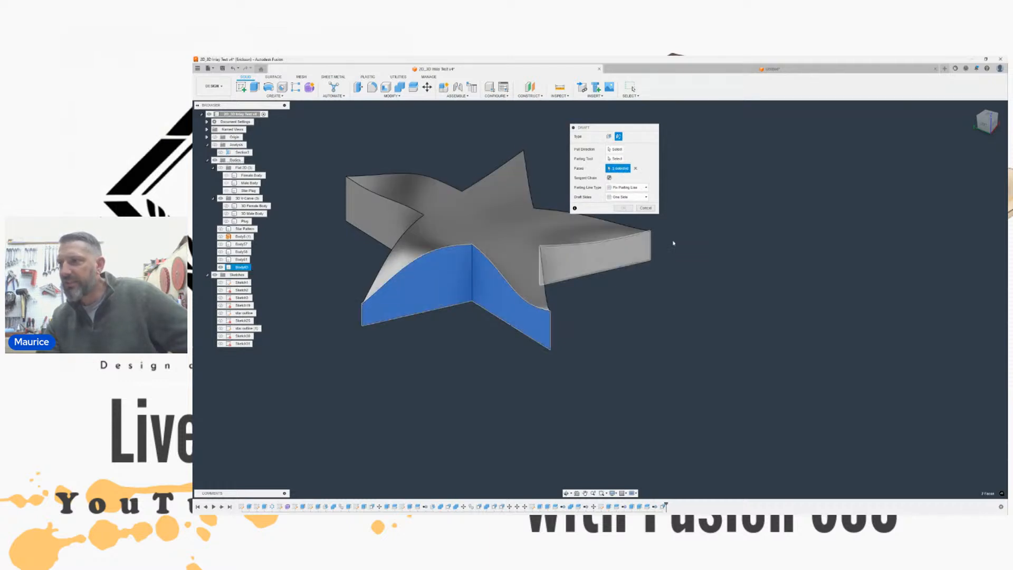
click(978, 123)
click(538, 289)
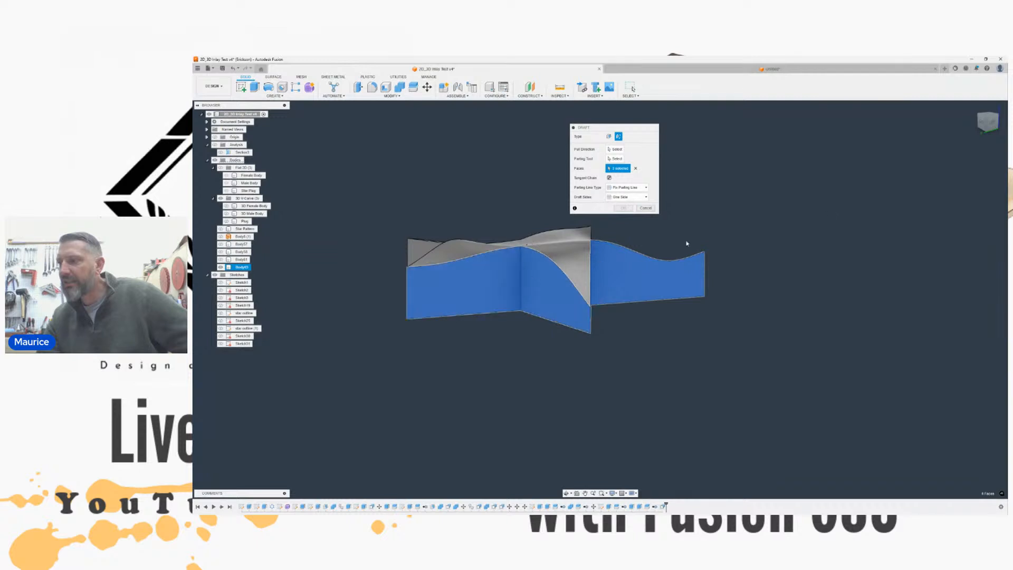
click(980, 126)
click(695, 277)
click(630, 281)
click(991, 122)
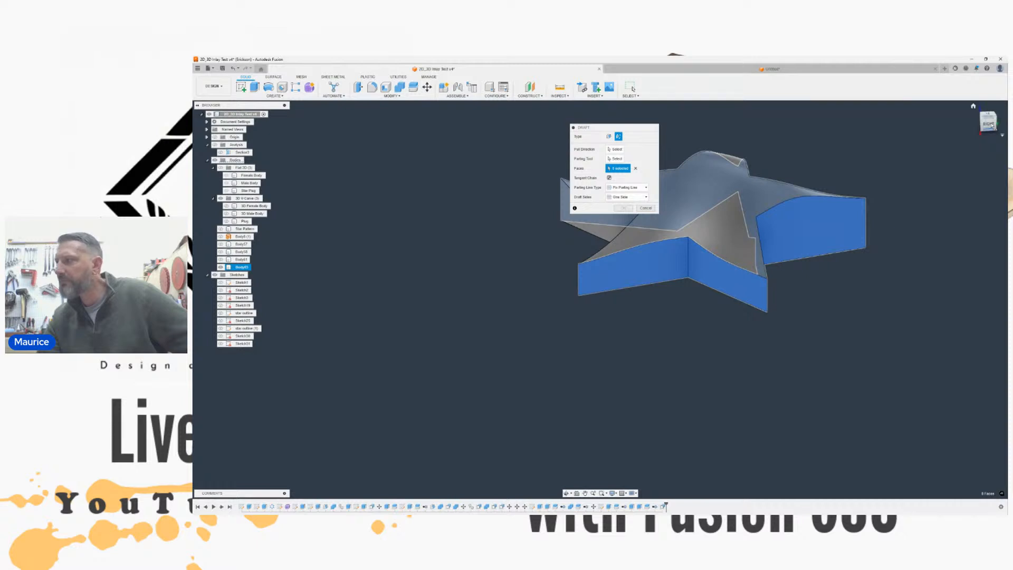
click(987, 124)
click(612, 256)
click(556, 256)
shift+middle_drag(986, 113, 198, 121)
drag(198, 122, 984, 120)
Step: Set the wavy top as the draft's parting tool and the flat underside as its pull direction
click(615, 158)
scroll(406, 157, up, 2)
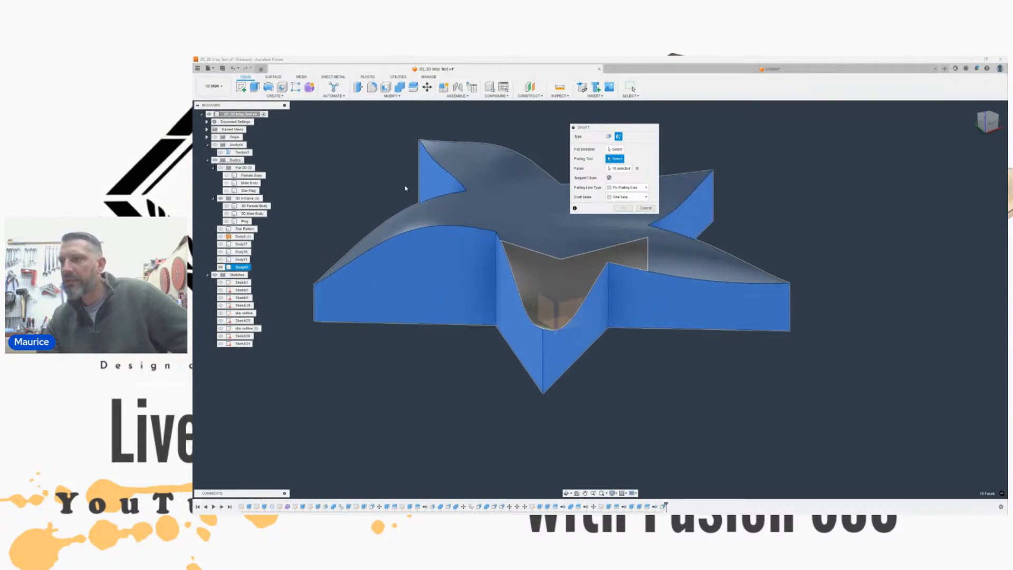
click(417, 203)
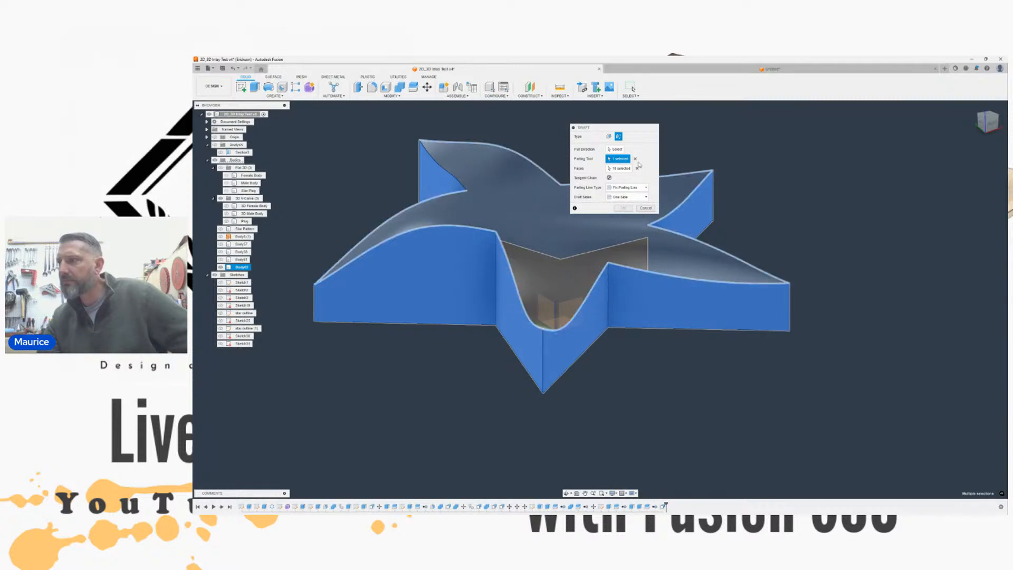
click(614, 149)
click(984, 121)
click(616, 313)
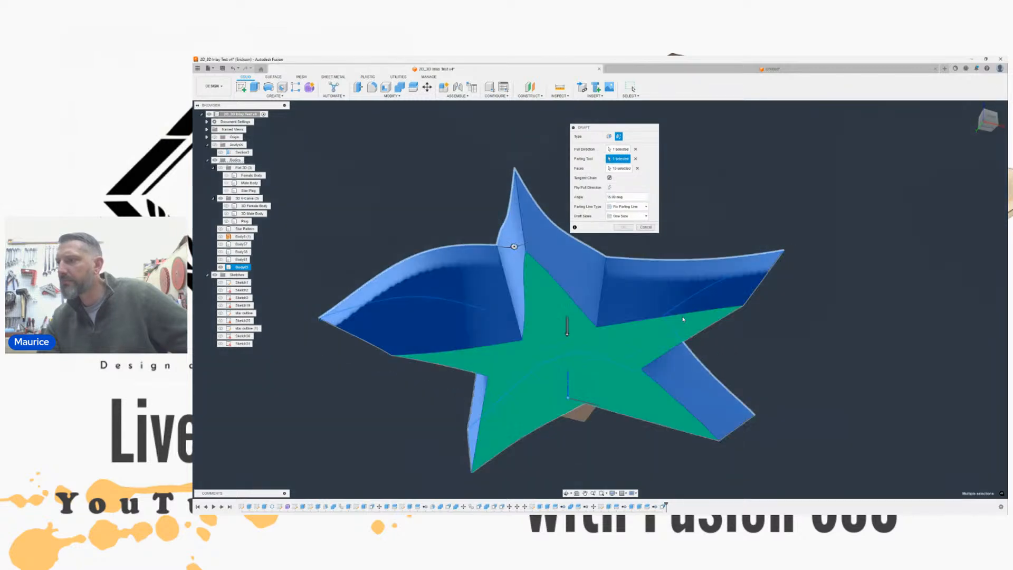
Step: Check the fixed parting-line draft preview from several sides and apply it to the star plug
click(989, 126)
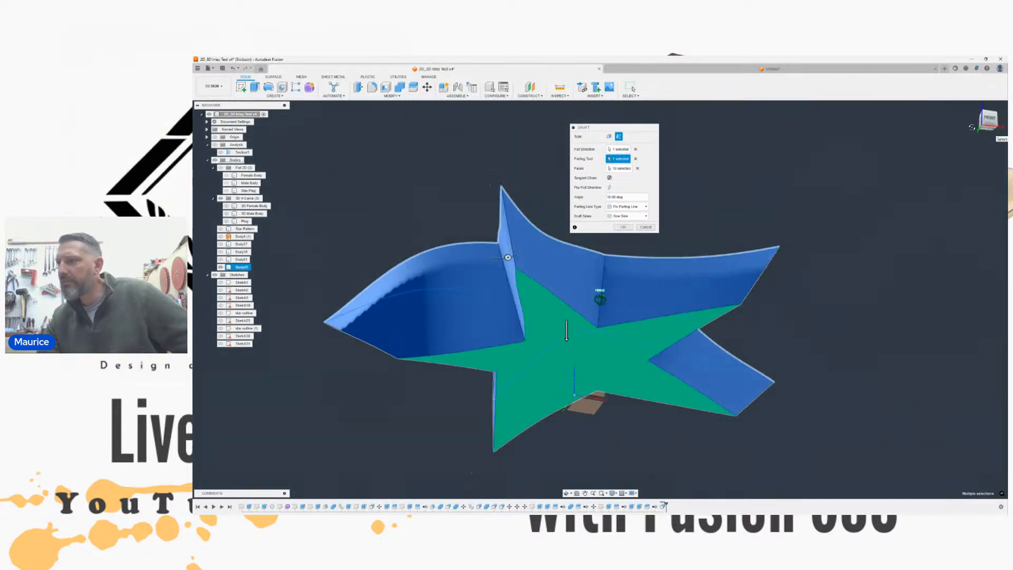
shift+middle_drag(600, 300, 600, 300)
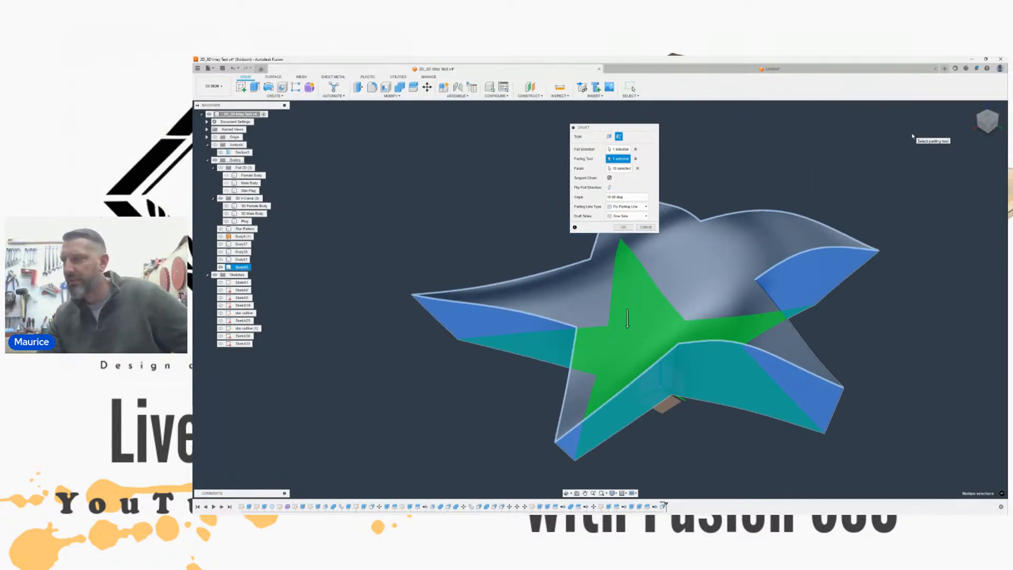
scroll(759, 202, down, 2)
middle_drag(734, 182, 512, 205)
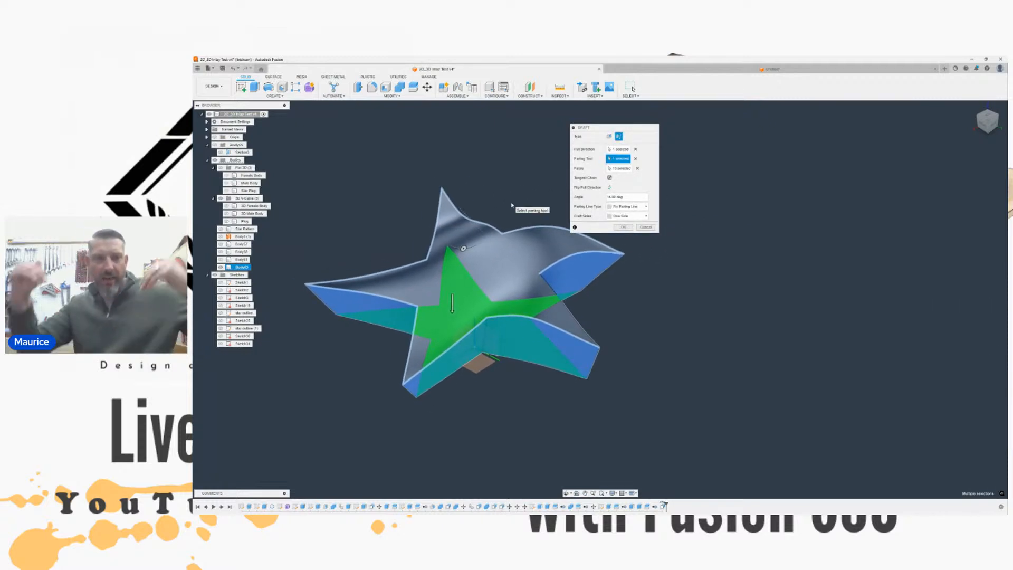
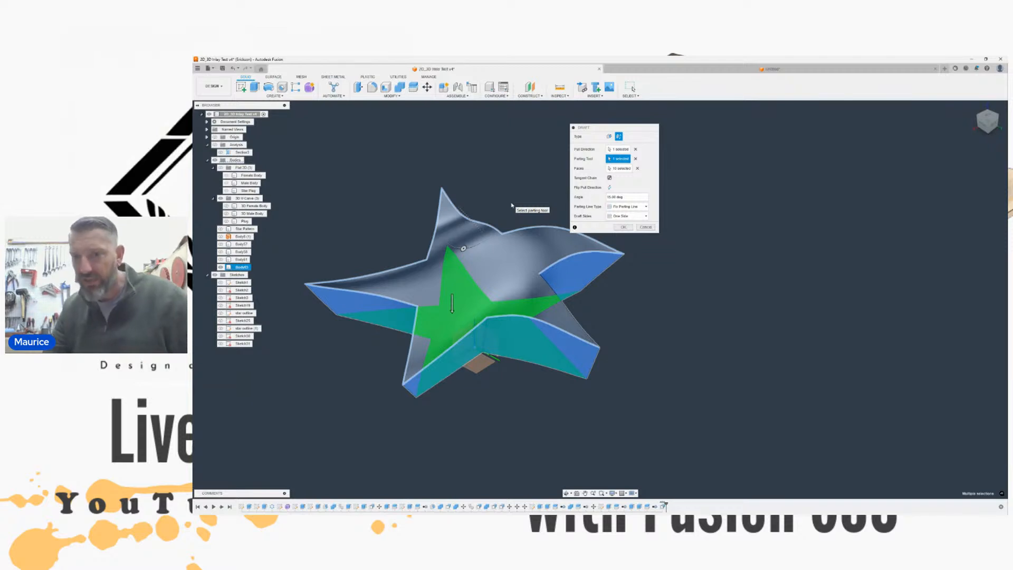
click(627, 226)
Step: Examine the drafted star plug's walls from several angles, including straight from below
scroll(624, 227, down, 2)
middle_drag(616, 207, 650, 203)
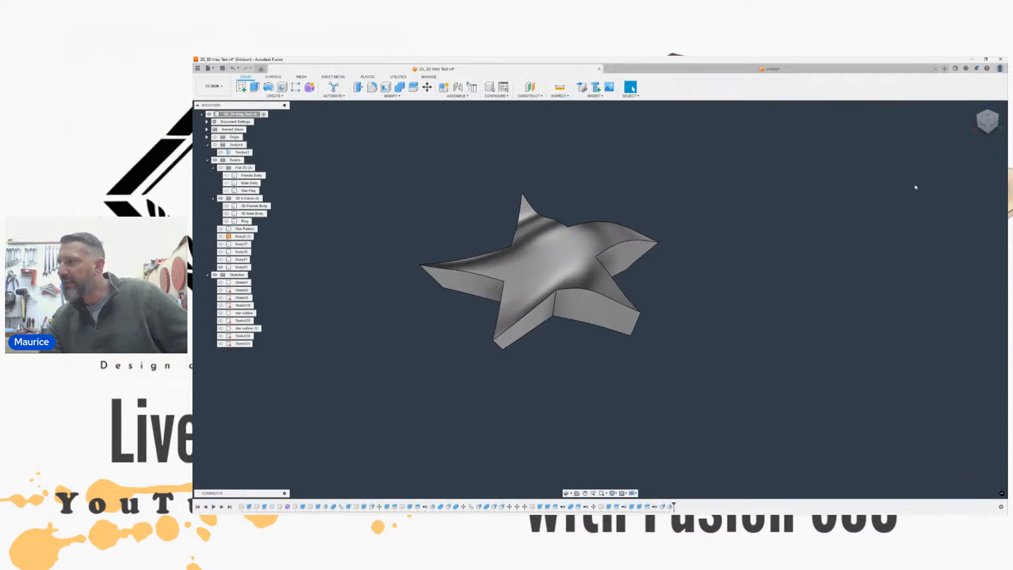
mouse_move(599, 299)
shift+middle_down()
mouse_move(583, 369)
mouse_move(564, 267)
mouse_move(599, 268)
mouse_move(614, 285)
mouse_move(575, 295)
mouse_move(559, 282)
mouse_move(562, 145)
shift+middle_up()
click(990, 120)
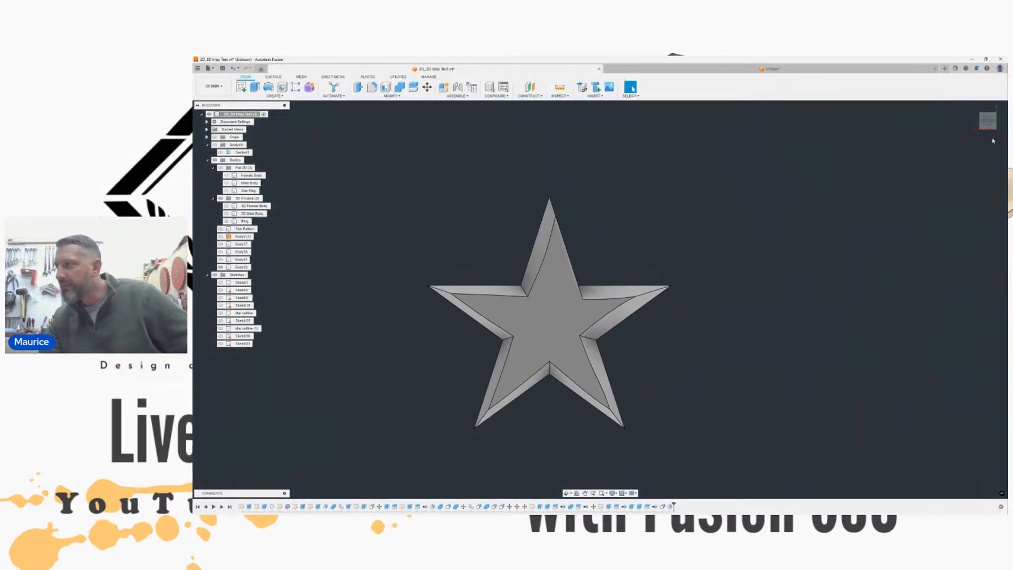
shift+middle_drag(599, 296, 578, 245)
shift+middle_drag(599, 300, 600, 299)
click(988, 123)
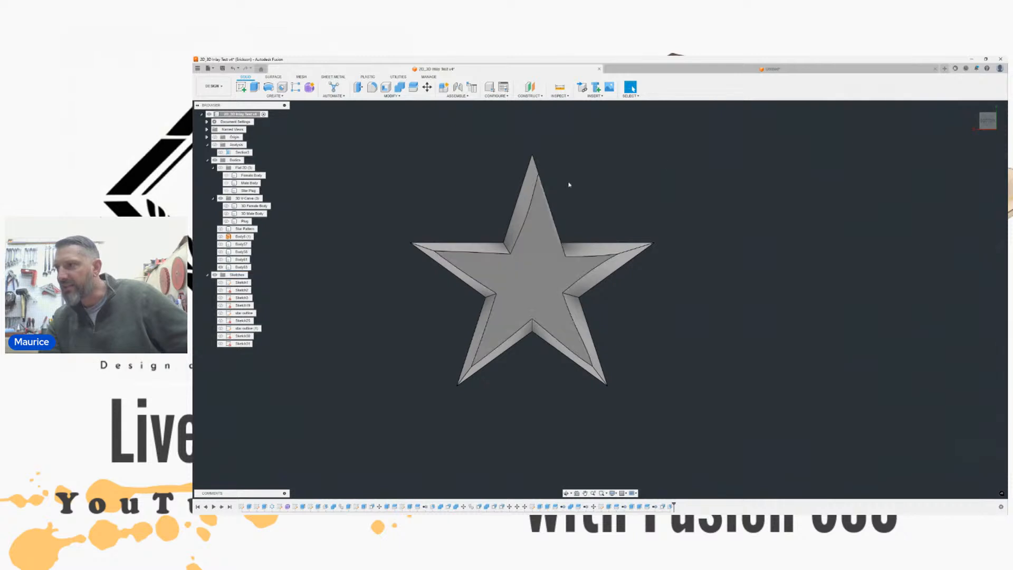
shift+middle_drag(599, 294, 599, 296)
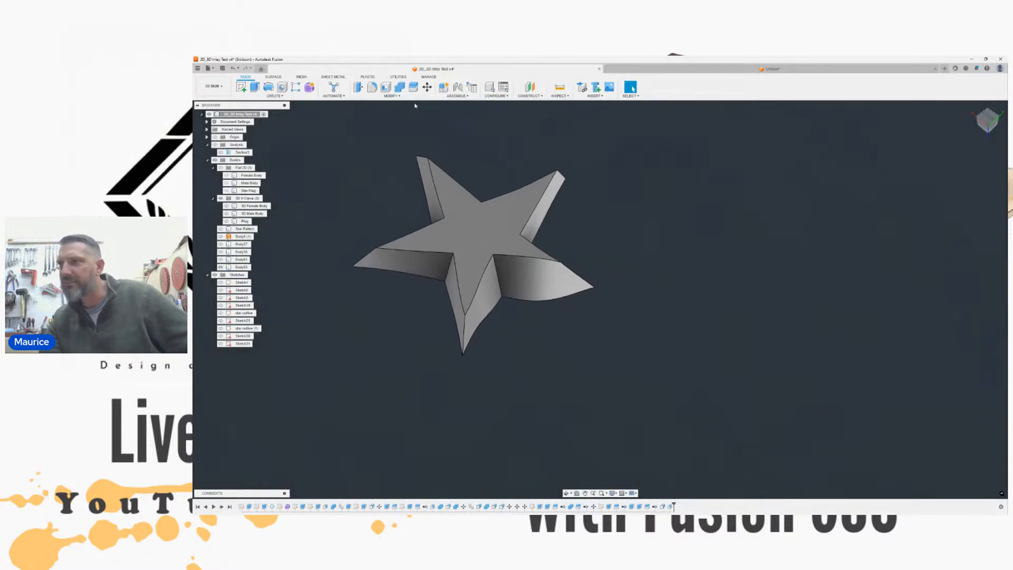
Step: Start another parting-line draft with the underside as pull direction and the remaining undrafted wall as its face
click(380, 96)
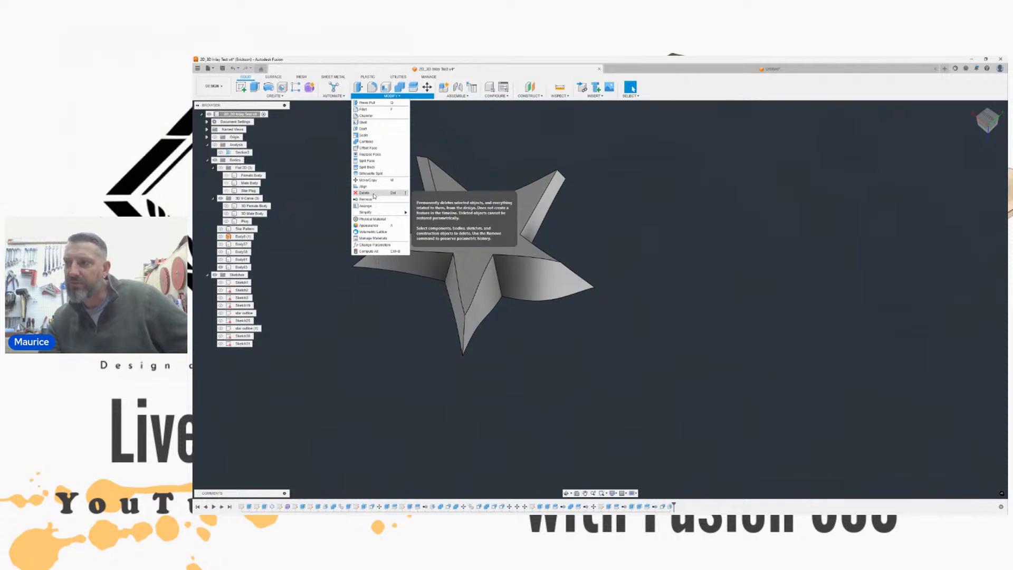
click(364, 129)
scroll(549, 179, up, 3)
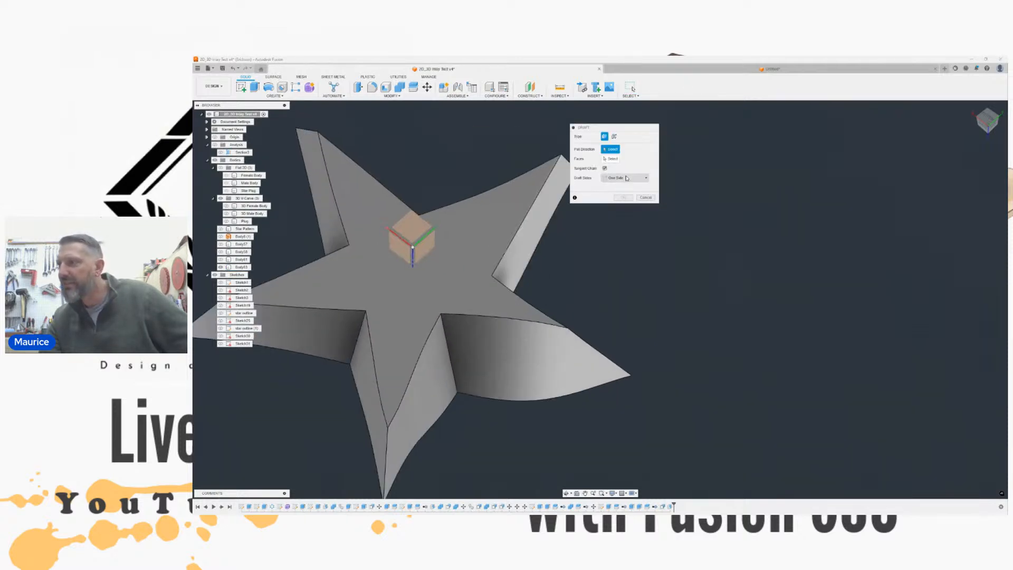
click(615, 136)
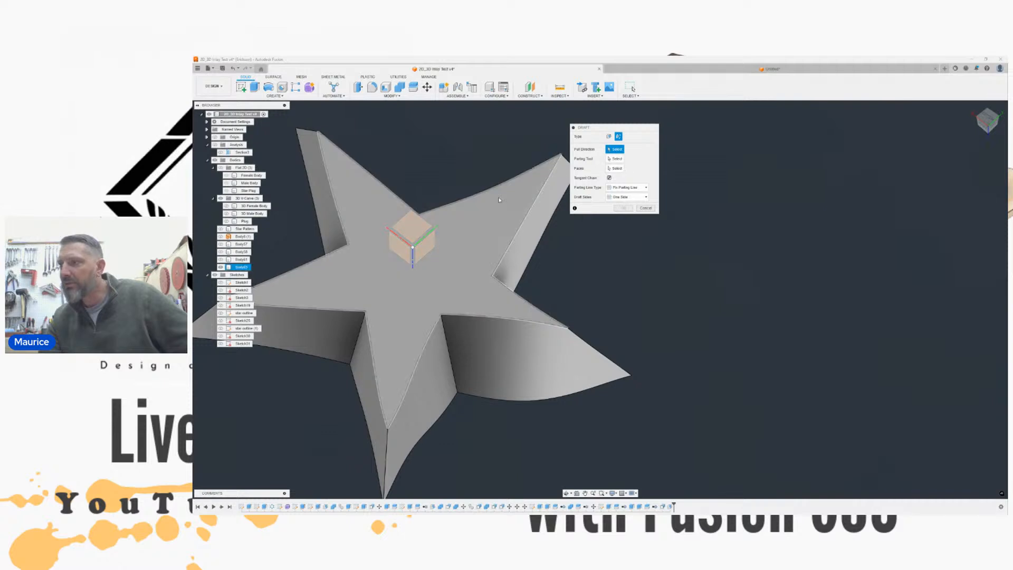
click(498, 216)
click(612, 169)
click(530, 221)
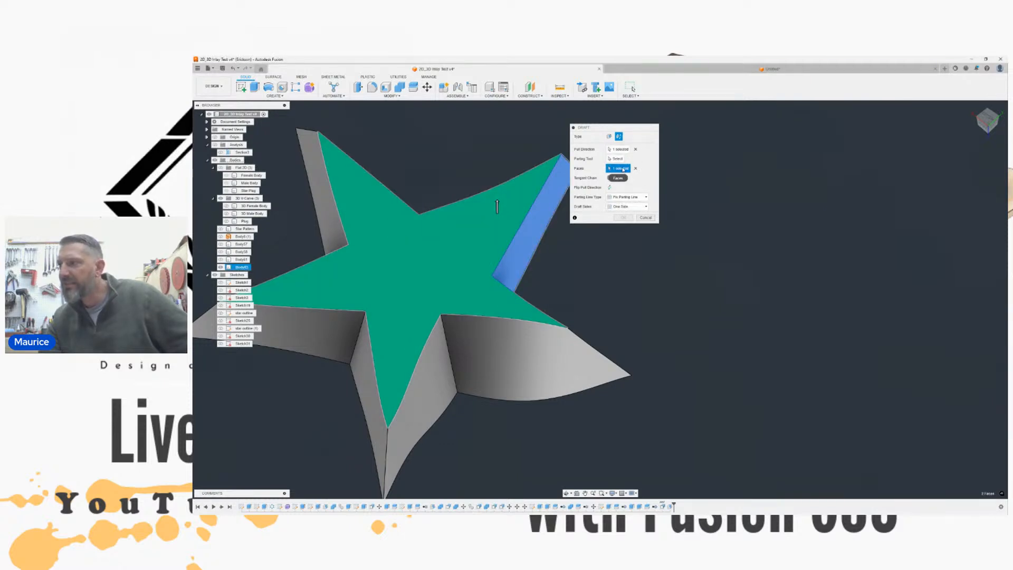
Step: Use the wavy top edge as the parting tool for the single-wall draft and apply it
click(617, 158)
shift+middle_drag(497, 207, 787, 359)
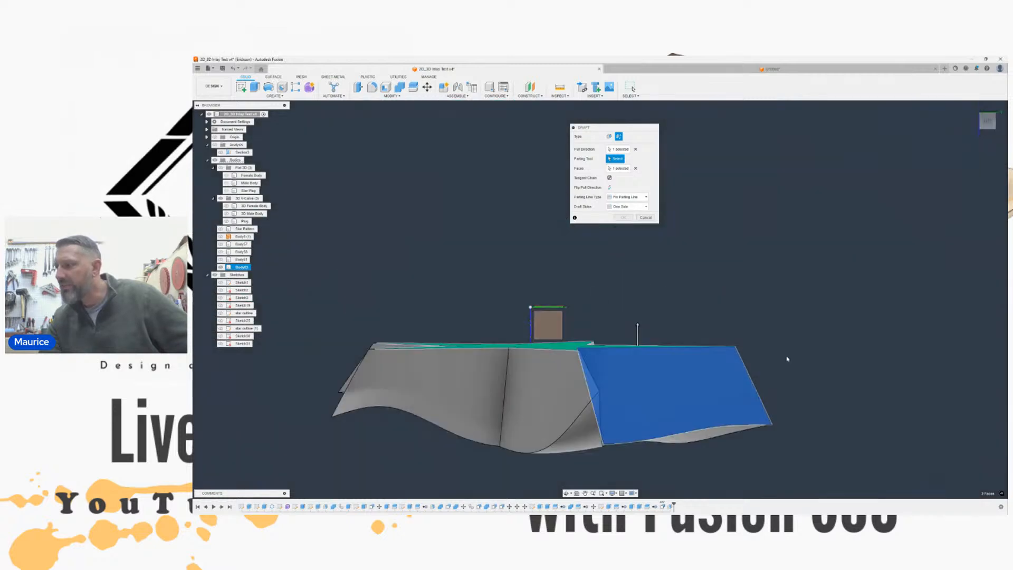
click(740, 425)
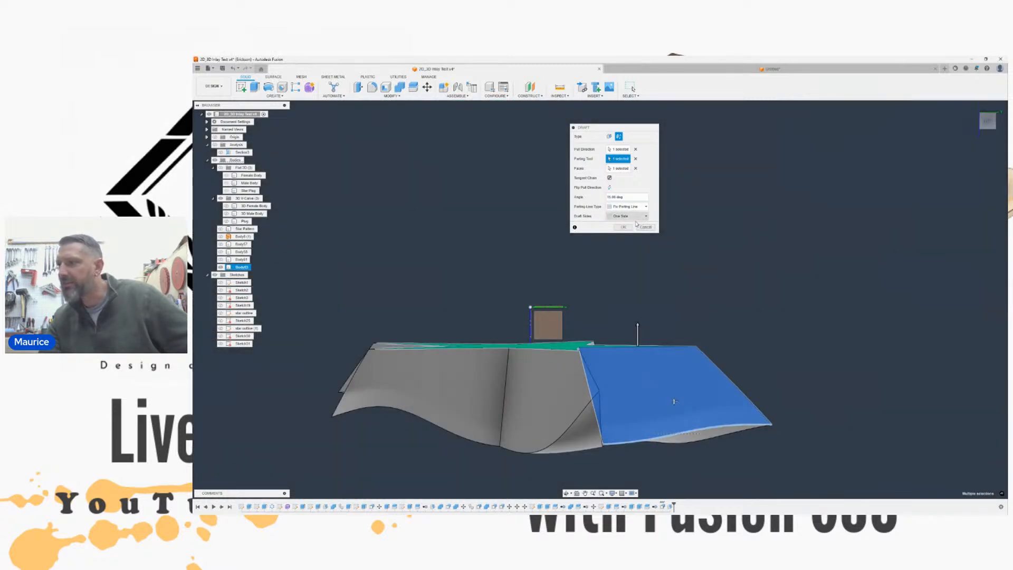
click(623, 227)
Step: Inspect the star plug from directly below to compare the drafted walls around the whole outline
click(986, 106)
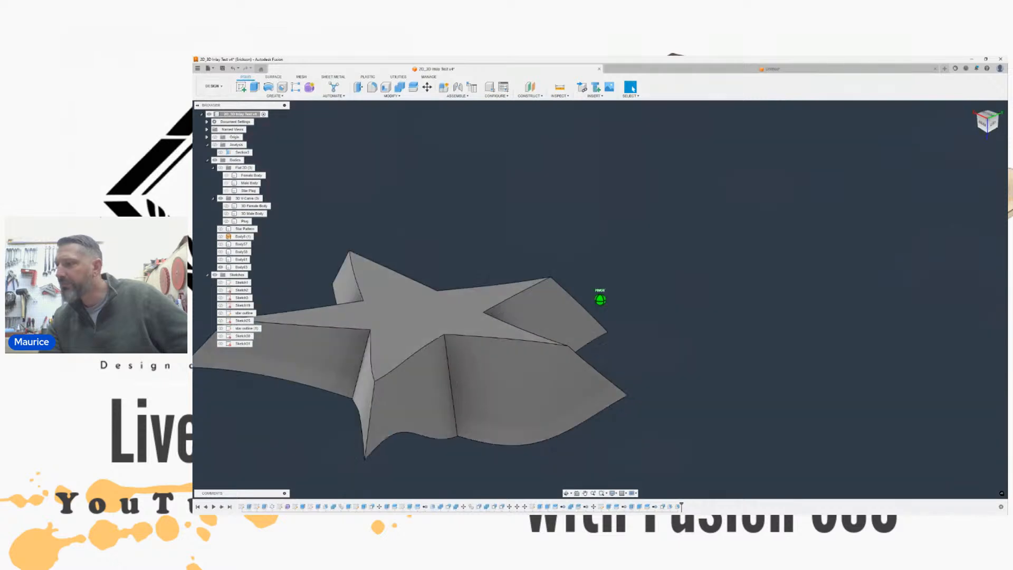
click(990, 120)
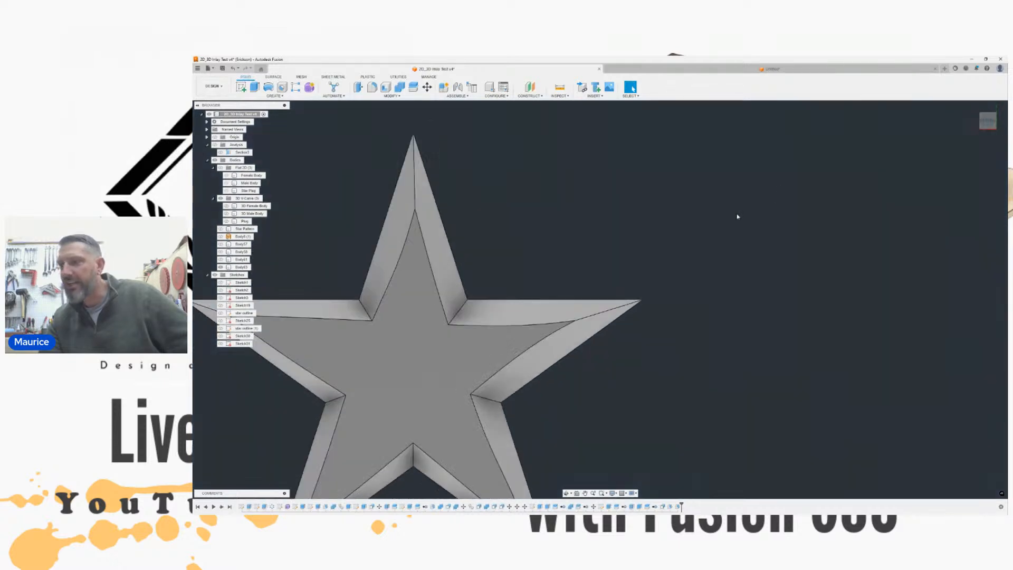
scroll(599, 220, down, 2)
middle_drag(599, 219, 728, 159)
scroll(671, 209, up, 2)
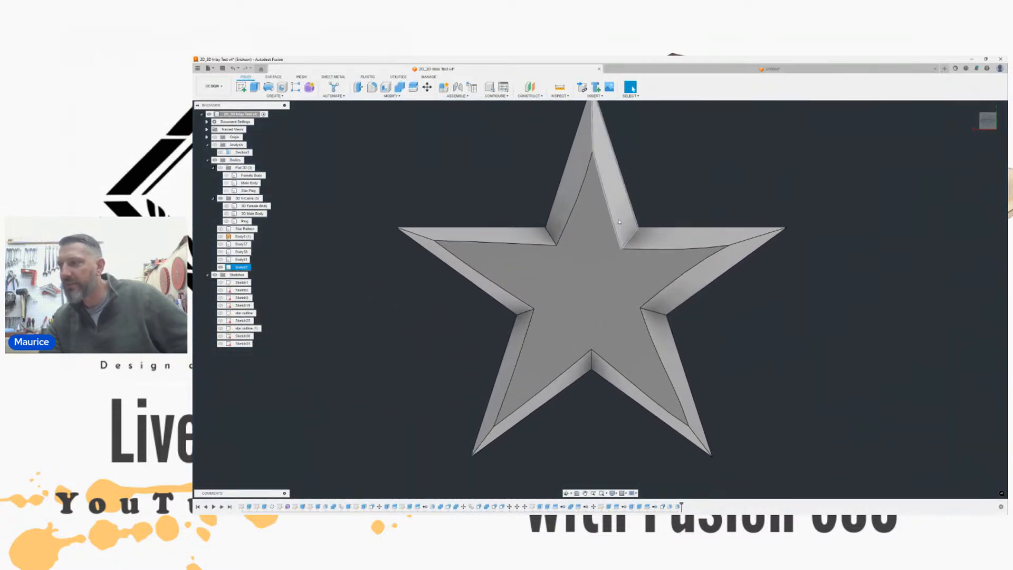
click(553, 201)
scroll(561, 178, down, 1)
middle_drag(561, 178, 508, 200)
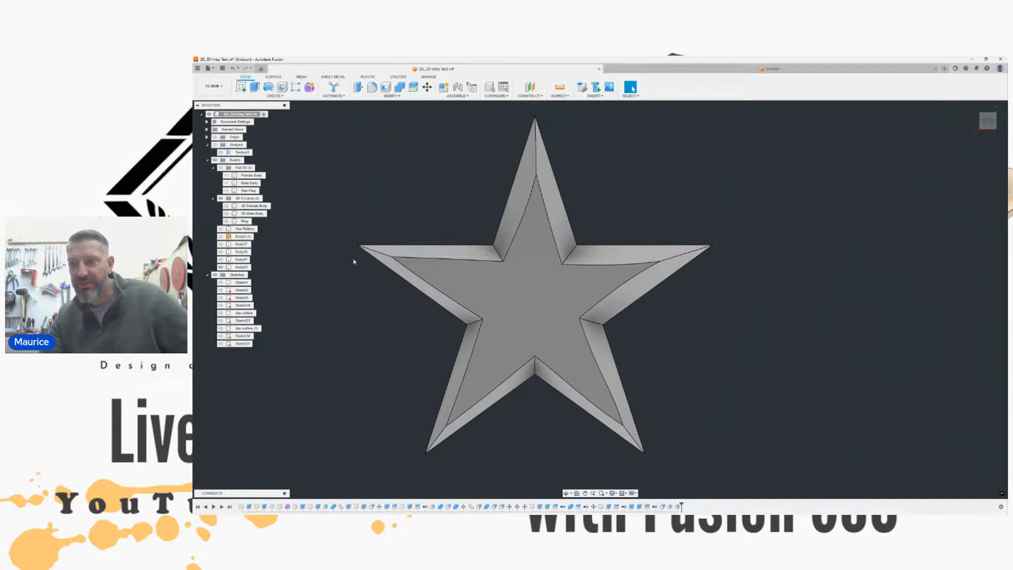
Step: Check the most recent sketches one at a time and show the second star outline sketch over the tapered star plug
click(221, 336)
click(221, 336)
click(220, 344)
click(220, 344)
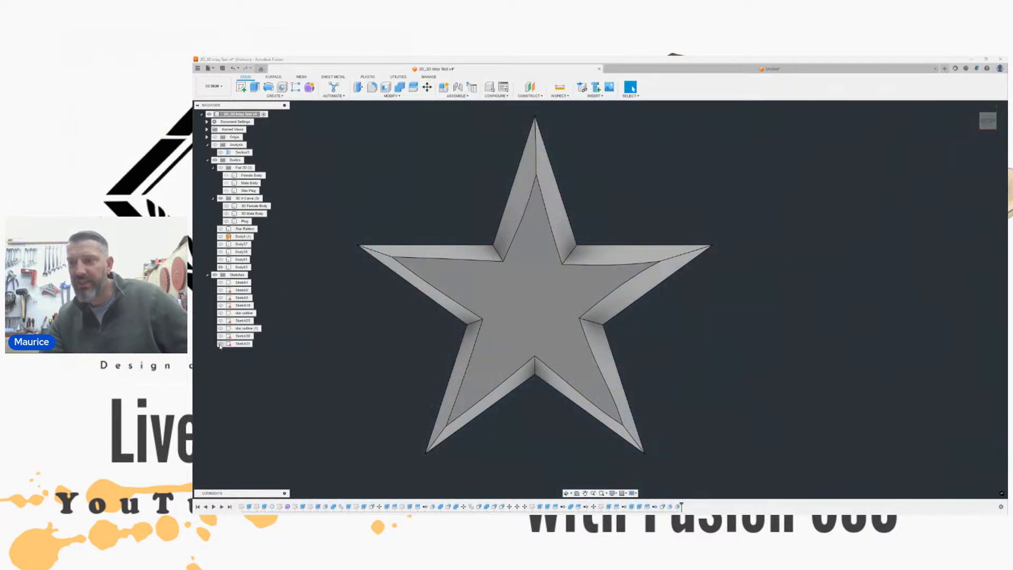
click(220, 320)
click(220, 320)
click(221, 329)
Step: Examine the star plug's upper tip and flat underside against the star outline sketch
scroll(553, 201, down, 1)
middle_drag(499, 194, 457, 241)
scroll(499, 190, up, 6)
scroll(501, 182, up, 3)
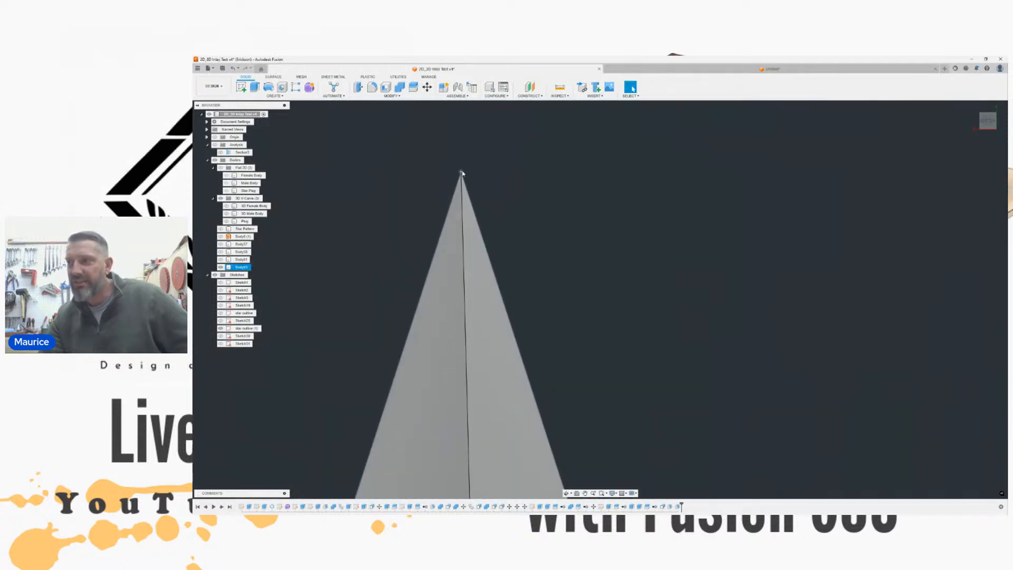
scroll(517, 248, down, 5)
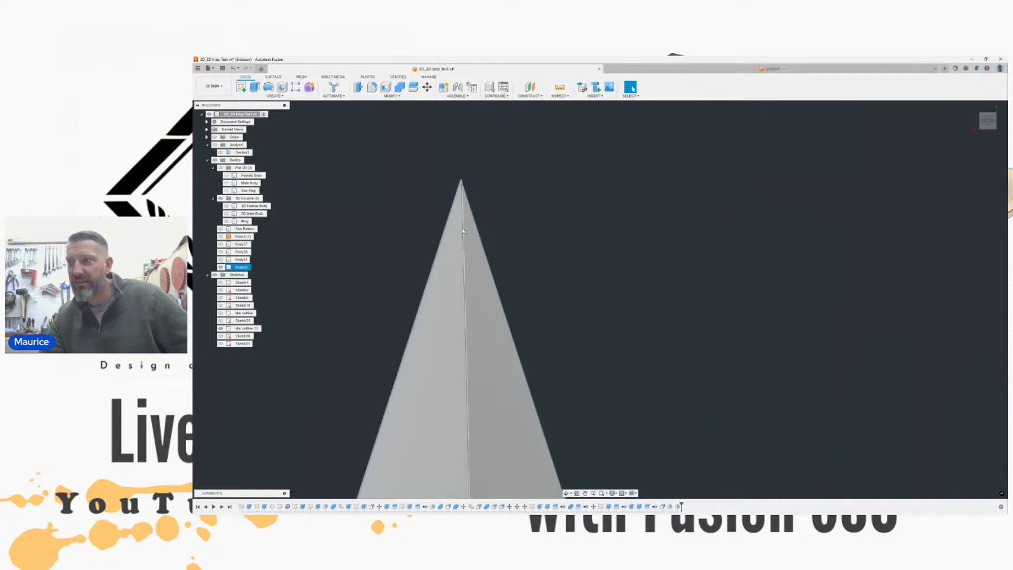
scroll(580, 264, down, 3)
middle_drag(590, 248, 583, 166)
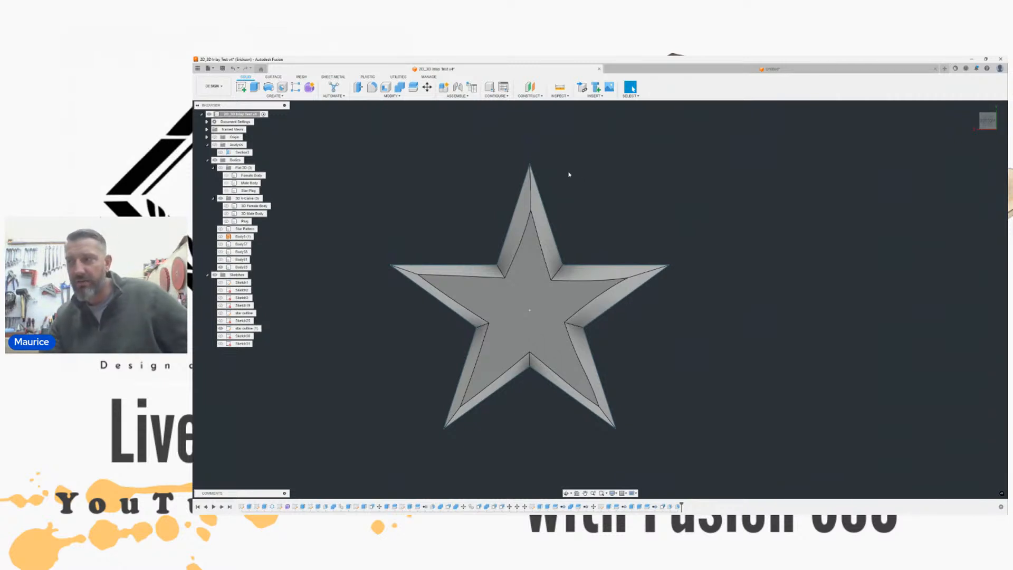
click(495, 303)
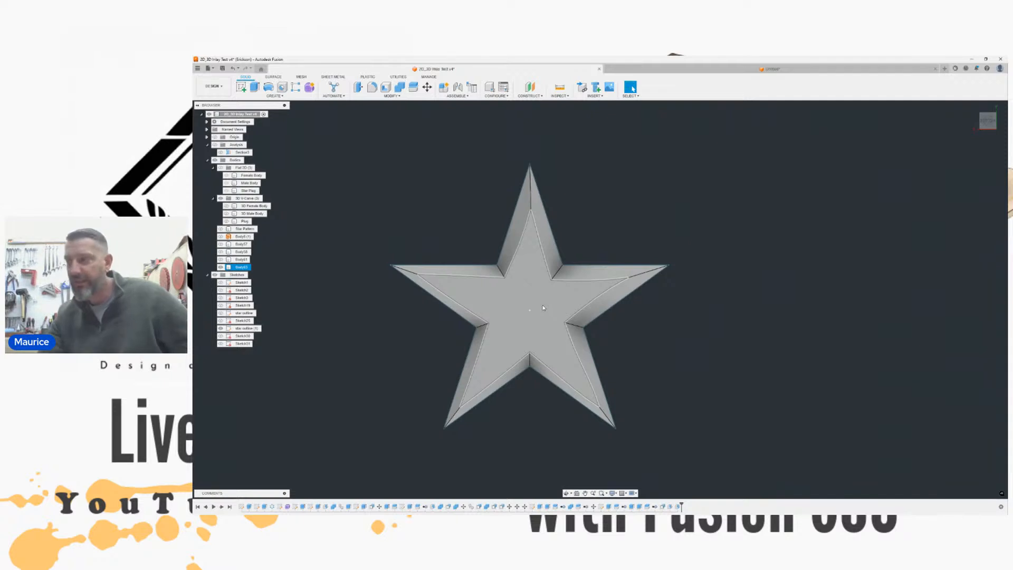
key(Escape)
mouse_move(600, 300)
shift+middle_down()
mouse_move(600, 433)
mouse_move(569, 343)
mouse_move(548, 369)
mouse_move(600, 332)
mouse_move(596, 308)
shift+middle_up()
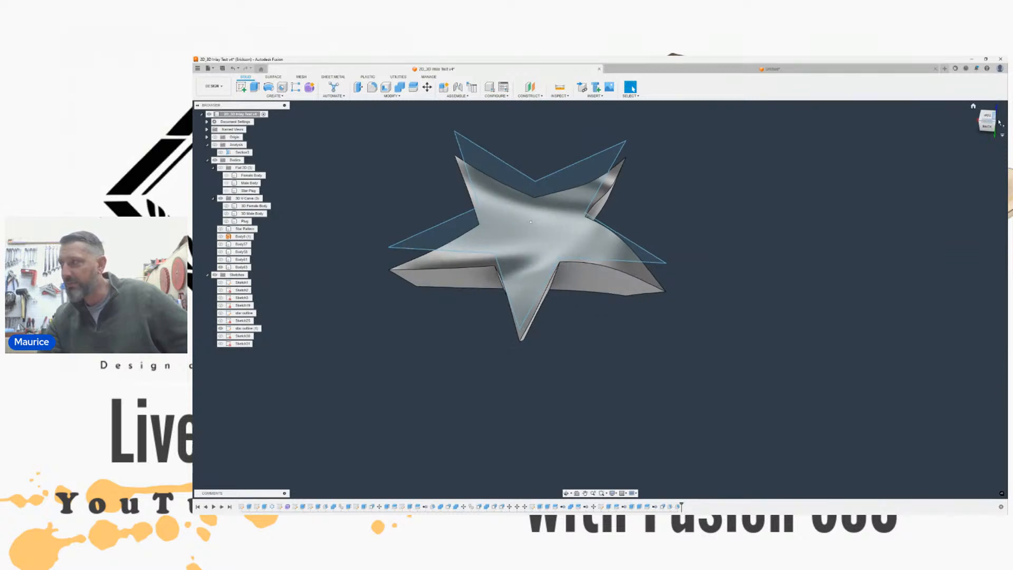
Step: View the star plug squarely from above with one point upright and compare its edges with the outline
click(988, 118)
click(1002, 111)
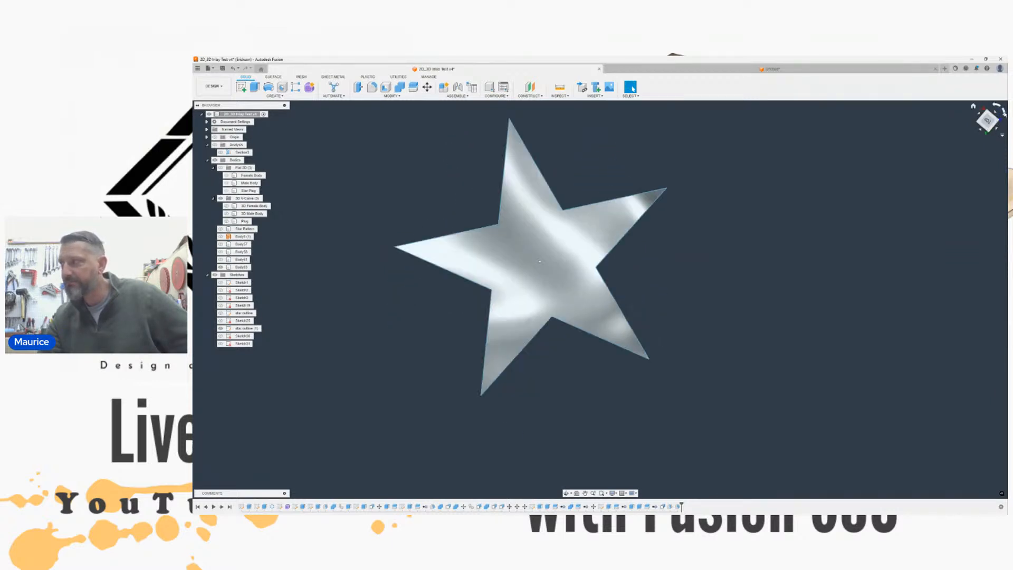
click(1002, 111)
middle_drag(786, 183, 647, 126)
scroll(502, 188, up, 3)
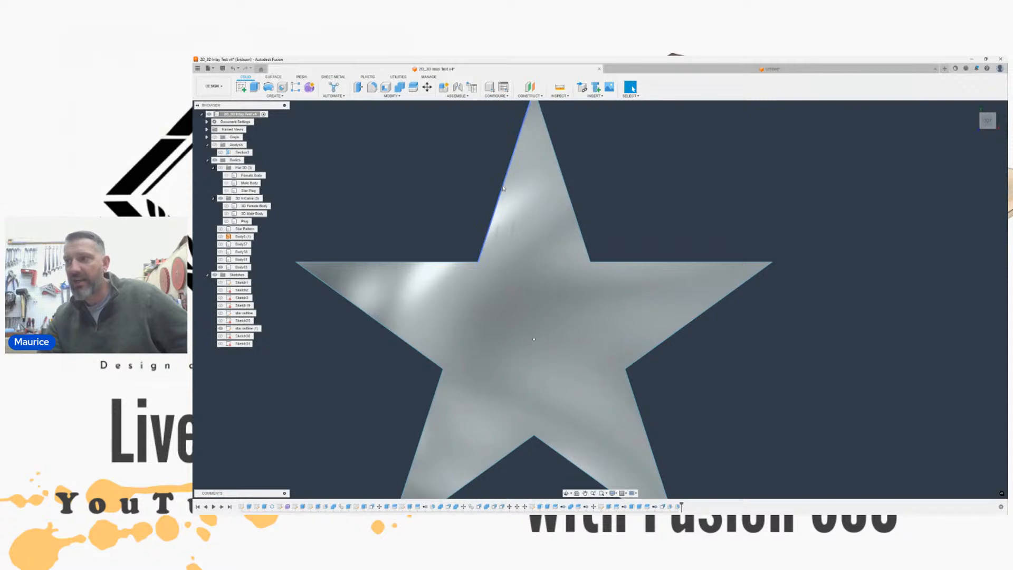
scroll(504, 189, down, 3)
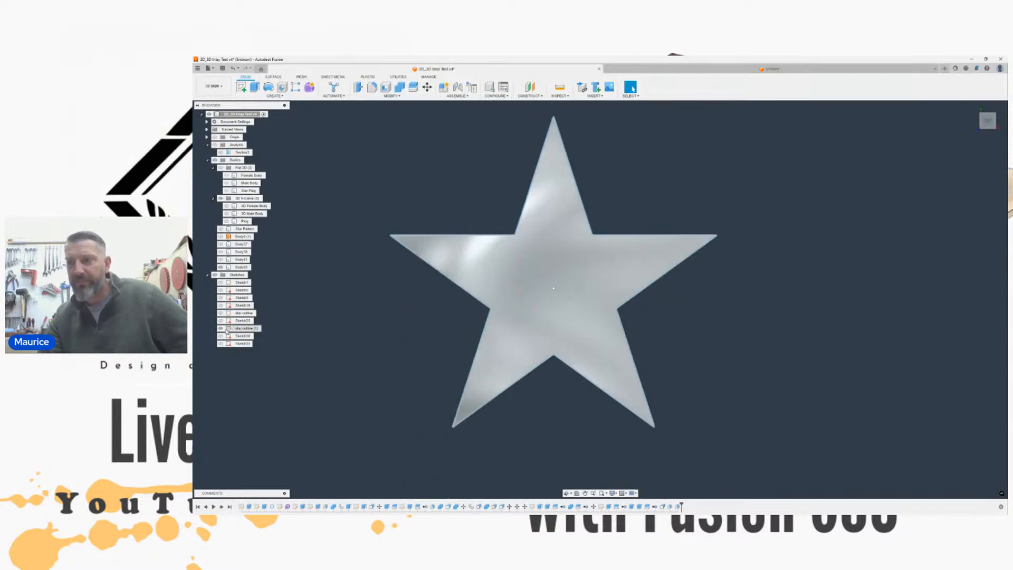
Step: Hide the star outline sketch and inspect the plug's wavy top and tapered sides in an angled view
drag(984, 125, 977, 102)
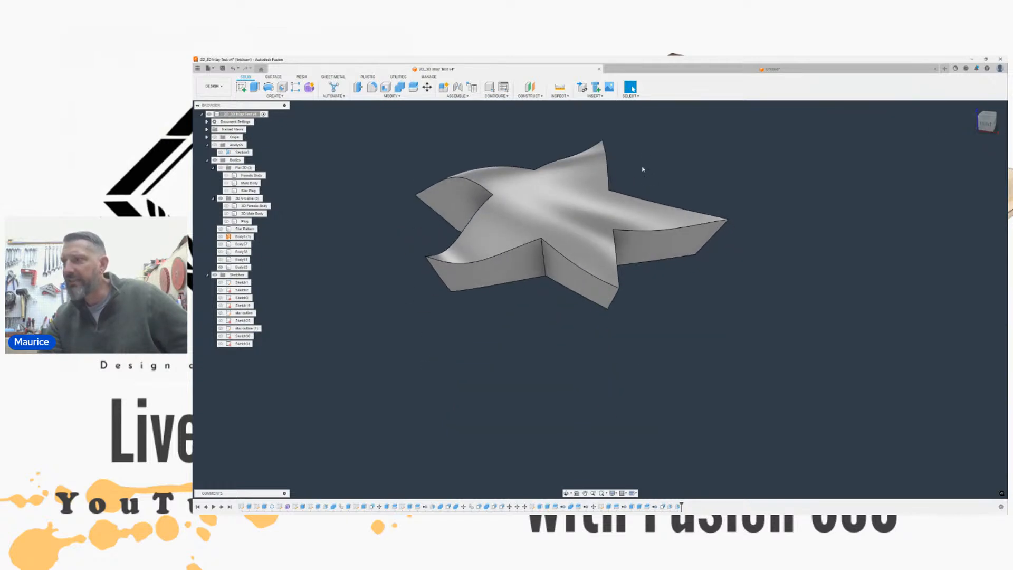
scroll(641, 171, down, 1)
middle_drag(641, 171, 662, 201)
mouse_move(513, 169)
middle_down()
mouse_move(472, 161)
mouse_move(513, 180)
middle_up()
scroll(516, 211, up, 5)
scroll(484, 222, down, 3)
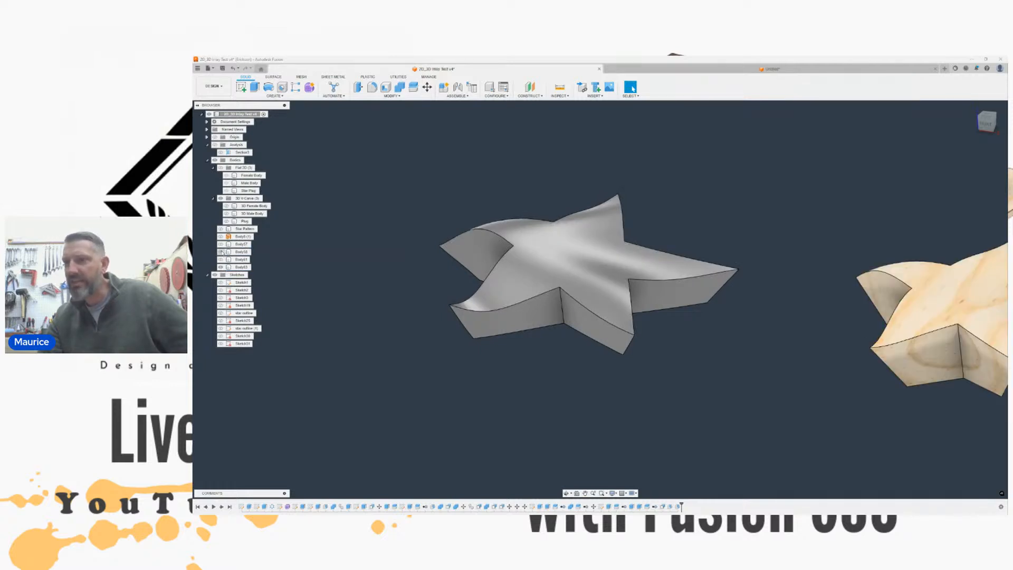
Step: Show the wavy base block and hide the star plug to reveal the star-shaped pocket
click(222, 259)
scroll(531, 147, down, 1)
middle_drag(531, 148, 549, 166)
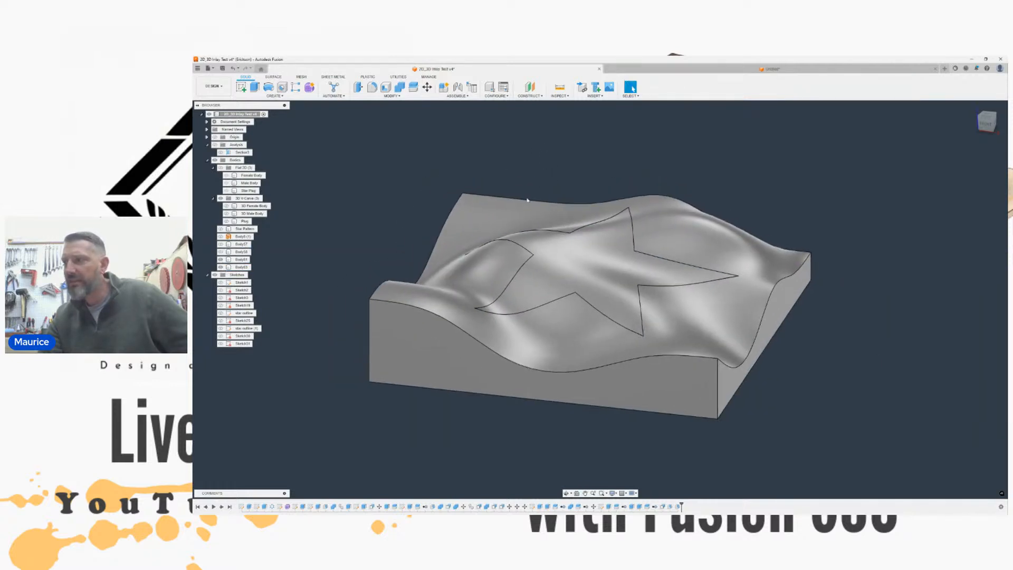
click(221, 267)
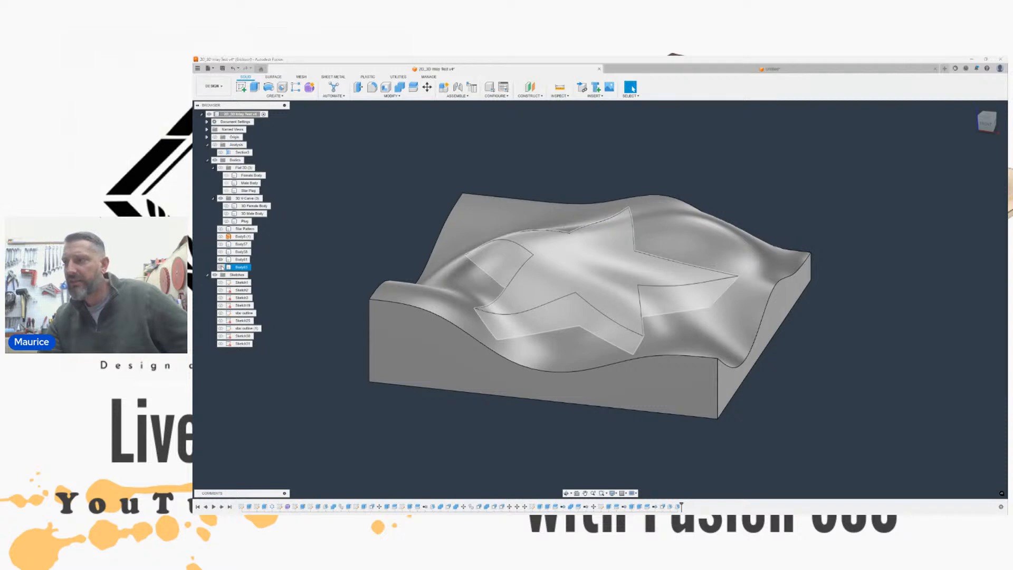
click(222, 268)
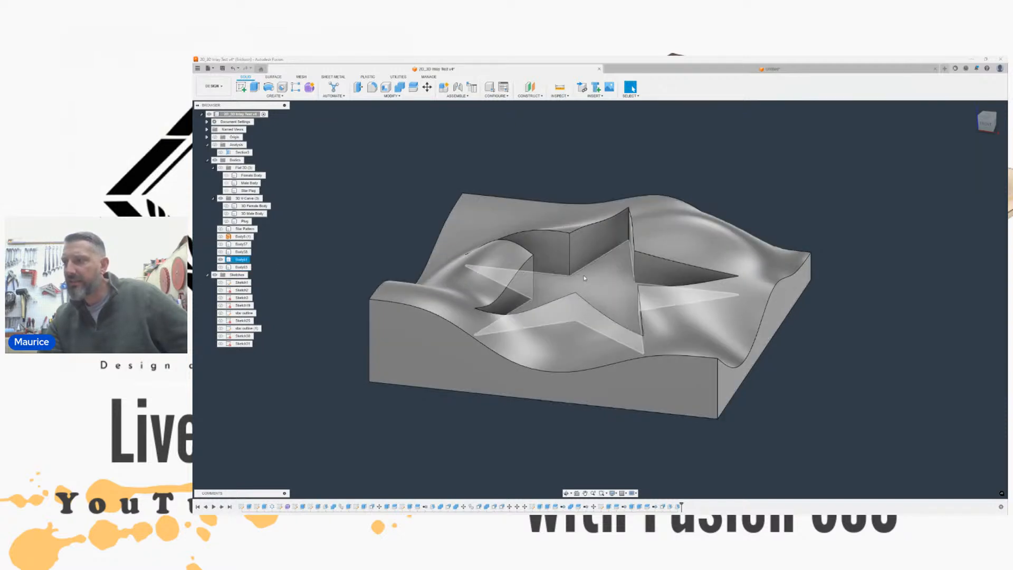
Step: Hide the wavy base block and show the star plug on its own
middle_drag(583, 274, 538, 284)
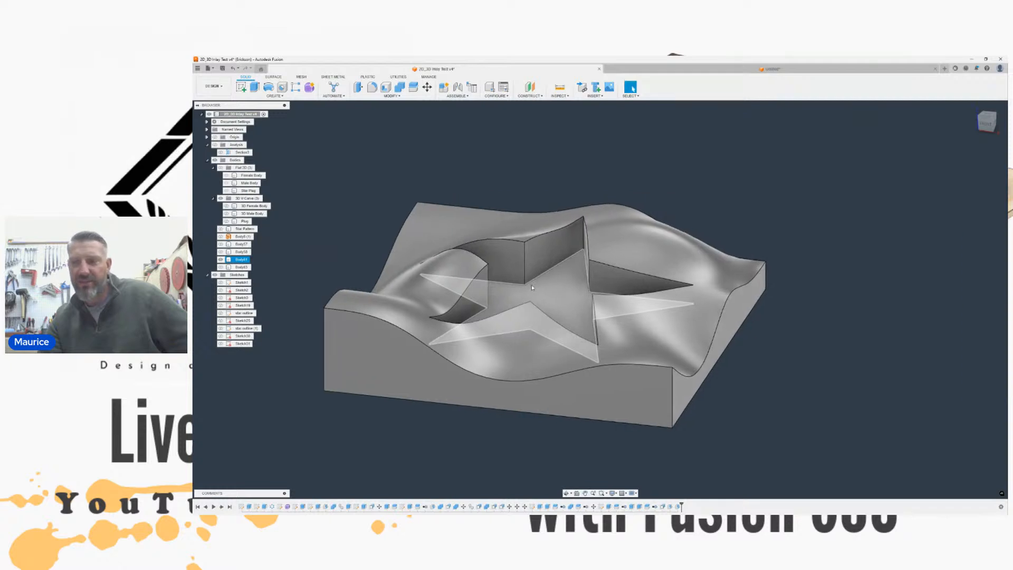
click(221, 260)
click(220, 267)
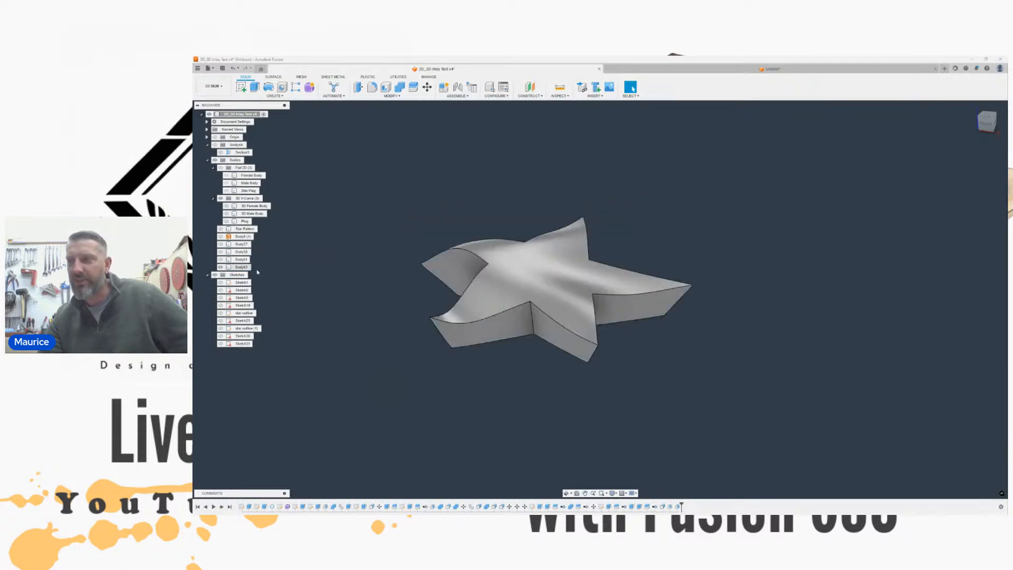
middle_drag(535, 343, 544, 348)
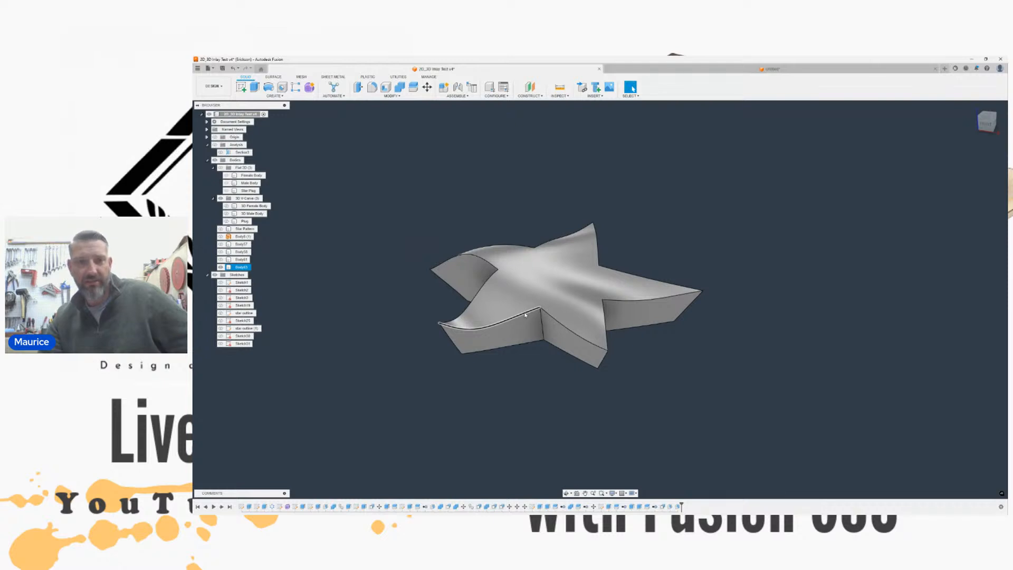
Step: Show the wavy base block again and toggle the star plug to compare it with the pocket
click(221, 259)
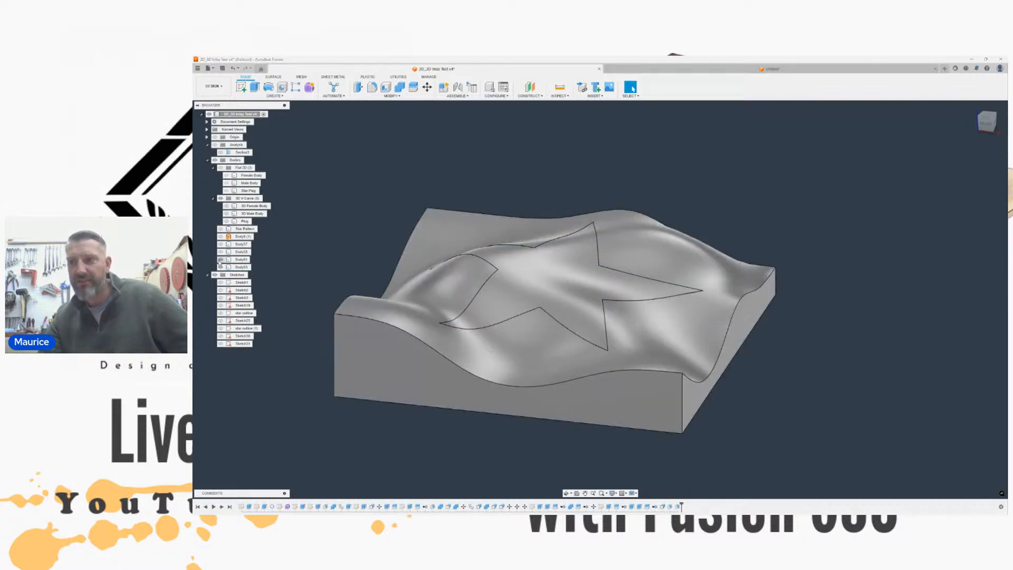
click(221, 267)
click(221, 267)
click(220, 267)
click(220, 267)
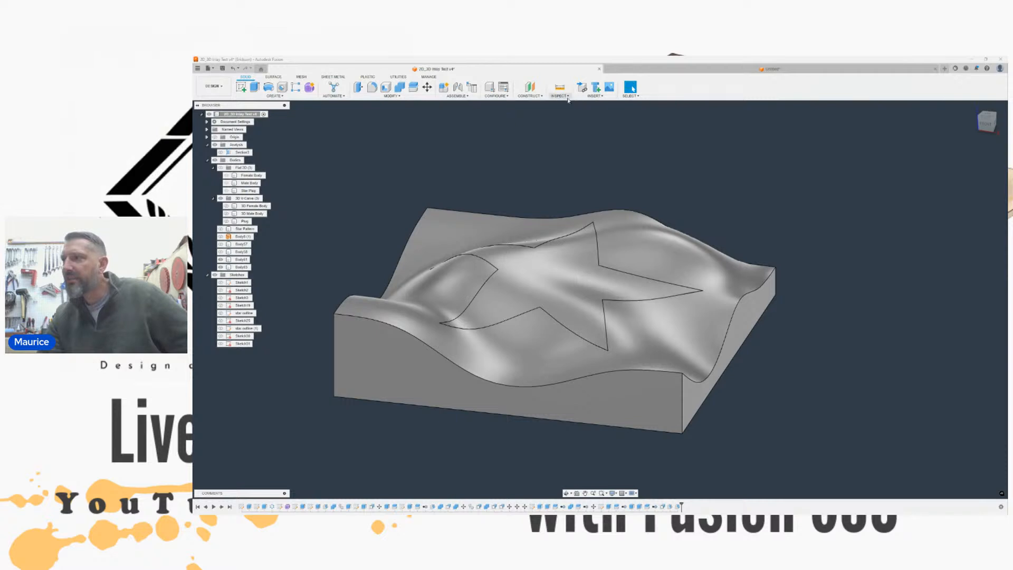
Step: Create a section analysis from the block's front face, moving the cut plane about 1.20 in into the block
click(586, 98)
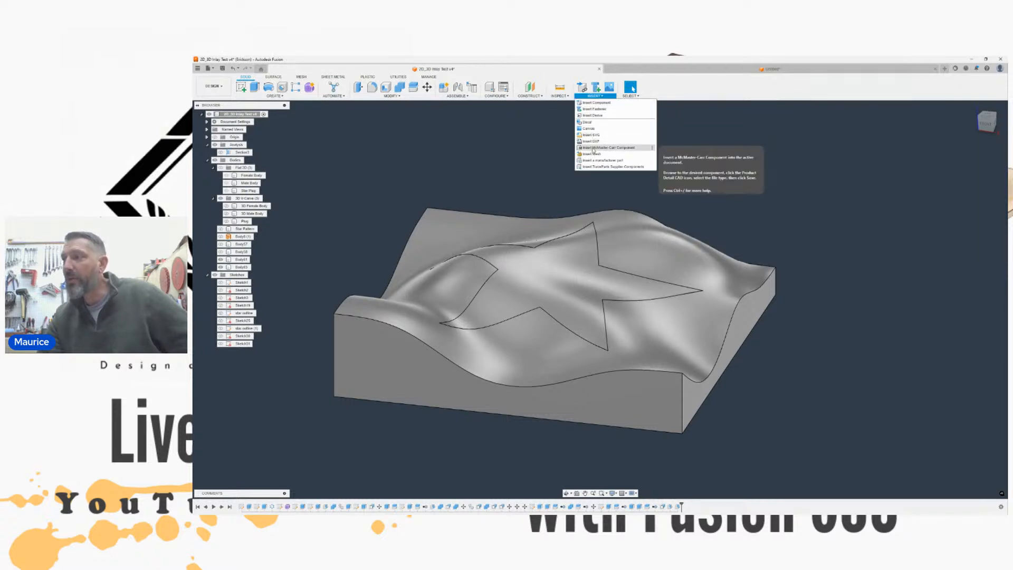
click(559, 95)
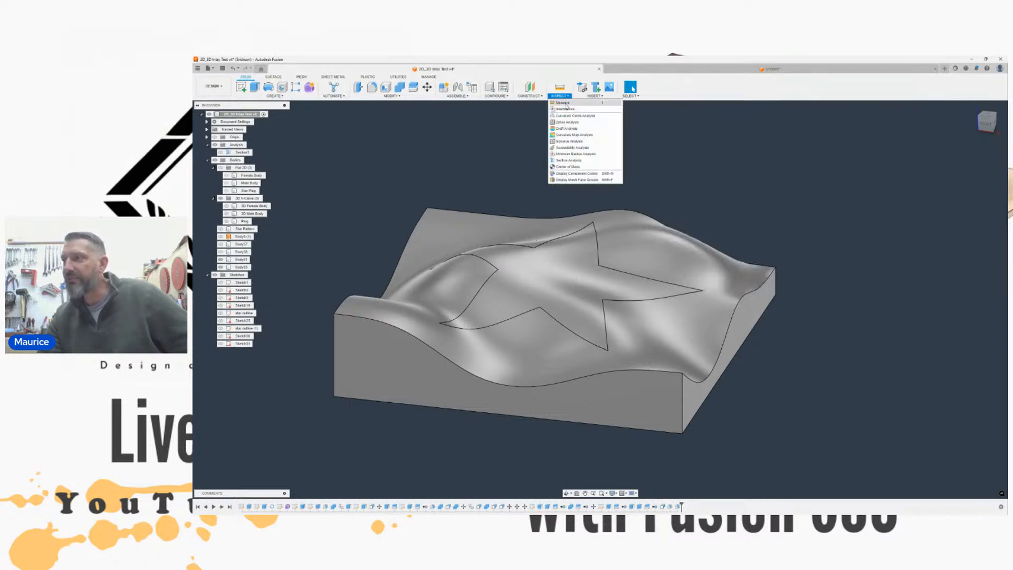
click(556, 162)
click(482, 401)
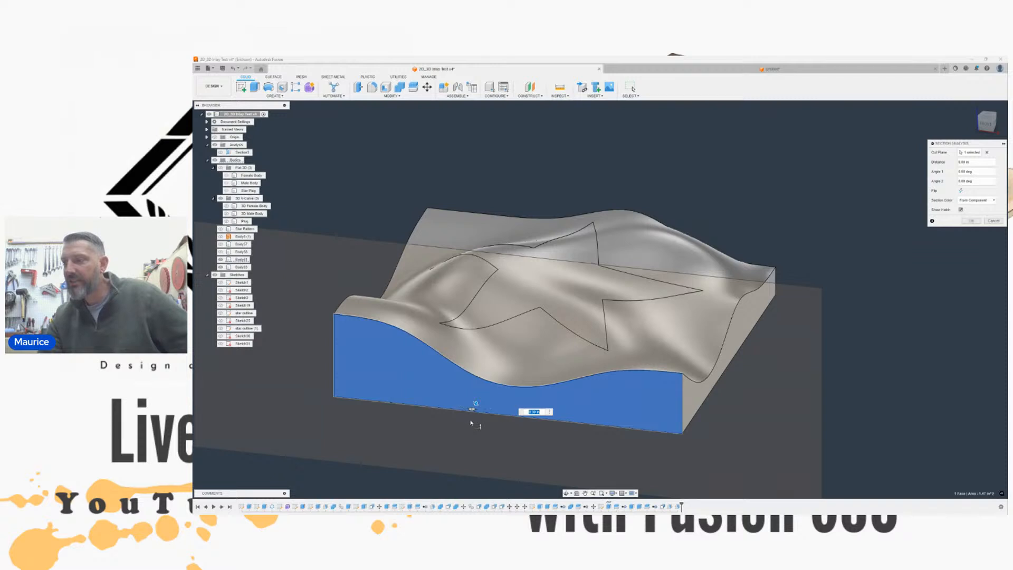
mouse_move(477, 402)
mouse_down()
mouse_move(524, 334)
mouse_move(512, 345)
mouse_up()
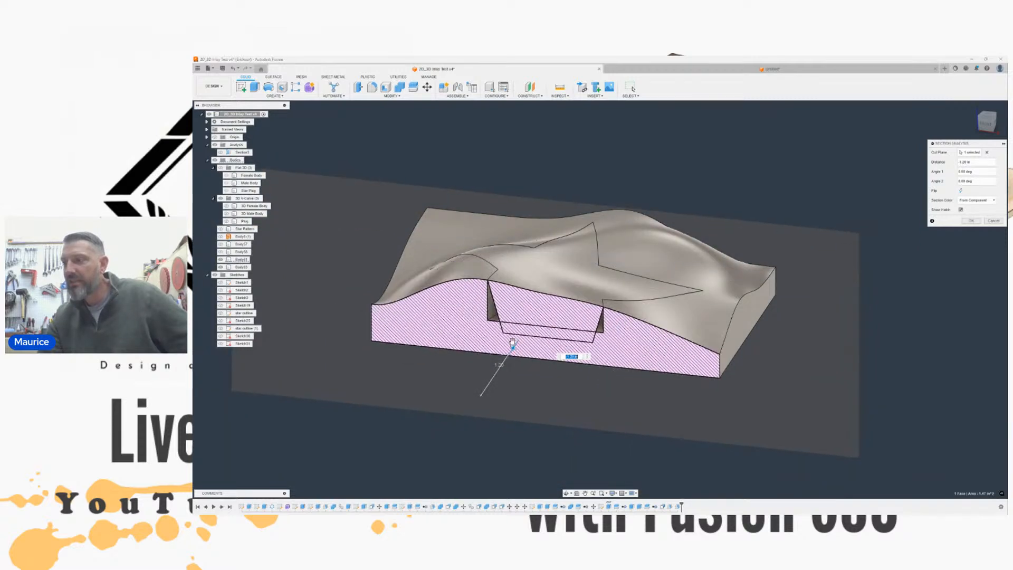
click(971, 221)
Step: Examine the cross-section straight on and at an angle to compare the plug's tapered profile with the pocket
scroll(472, 308, up, 5)
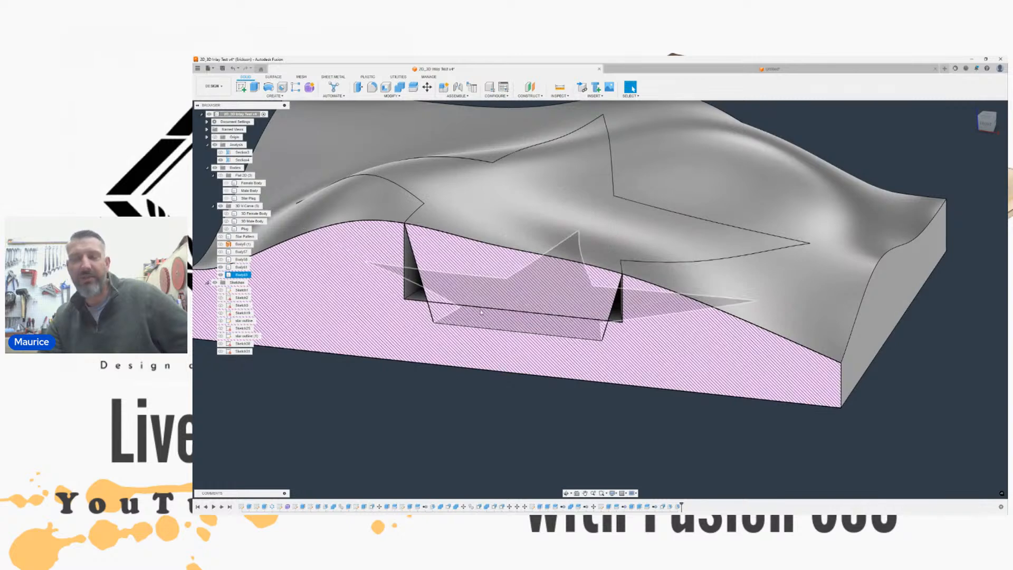
click(985, 124)
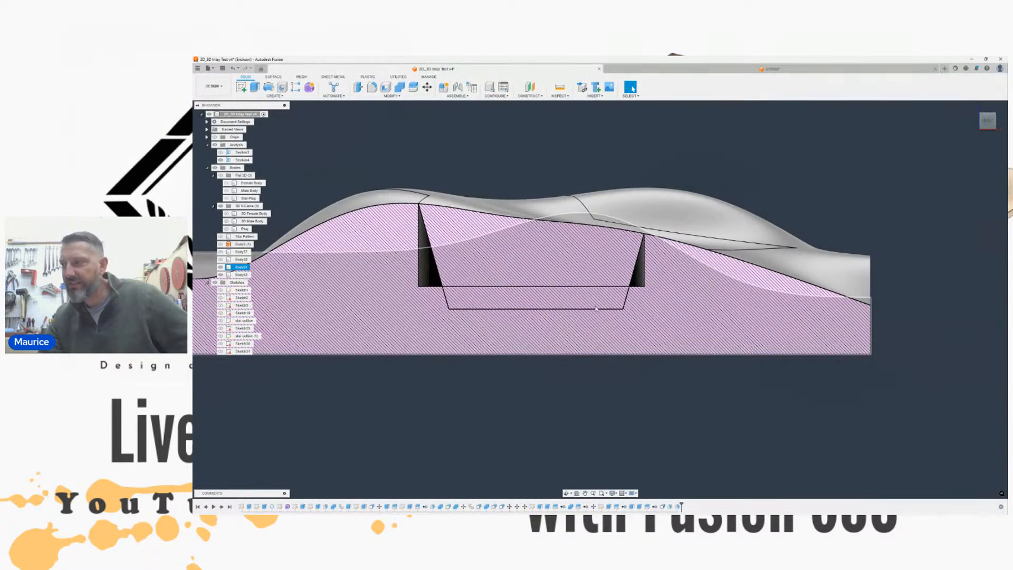
drag(987, 124, 955, 148)
scroll(510, 267, down, 3)
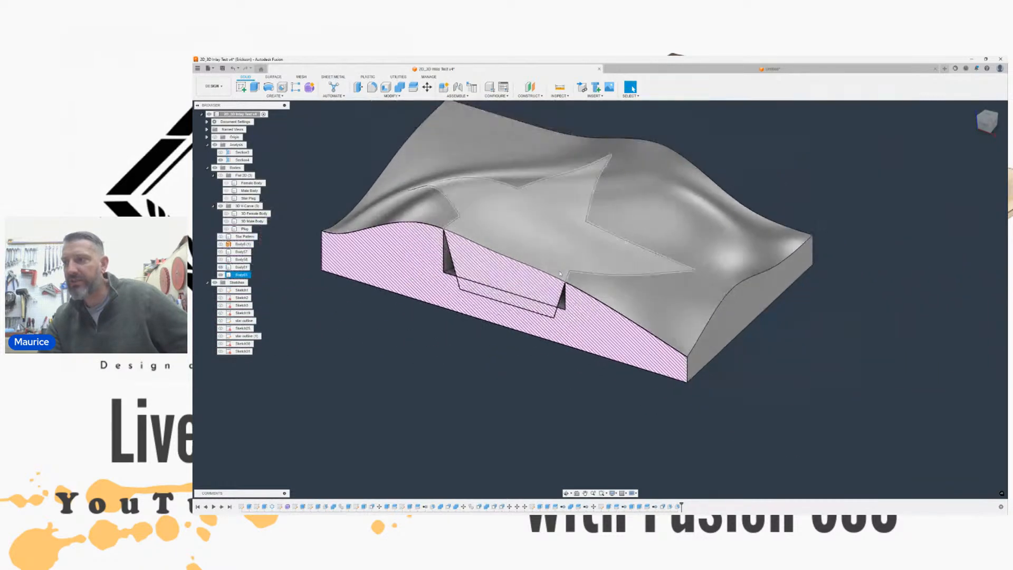
middle_drag(561, 269, 578, 265)
Step: Isolate the sectioned star plug by hiding the base block, and show both bodies together again
click(222, 267)
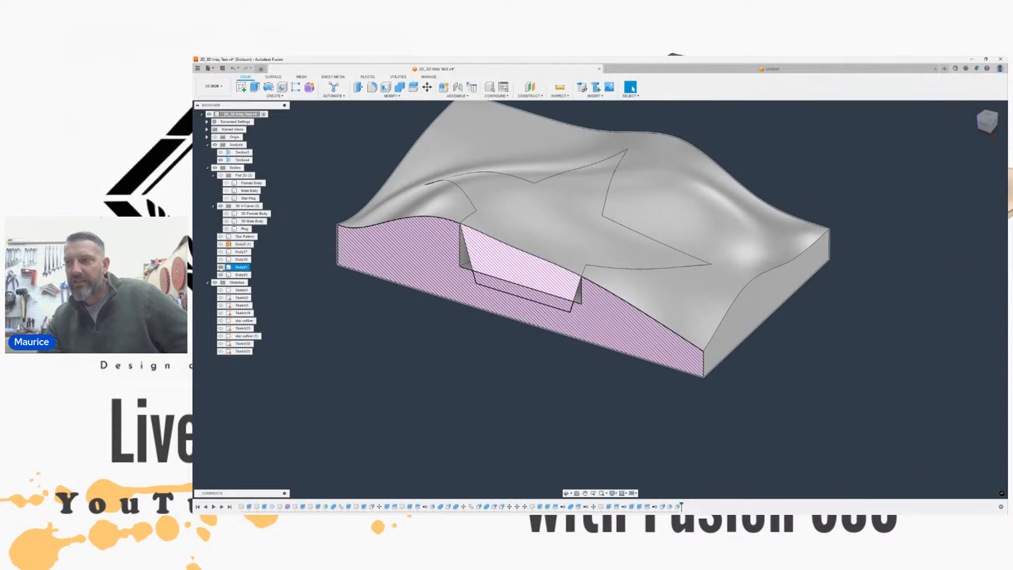
click(221, 267)
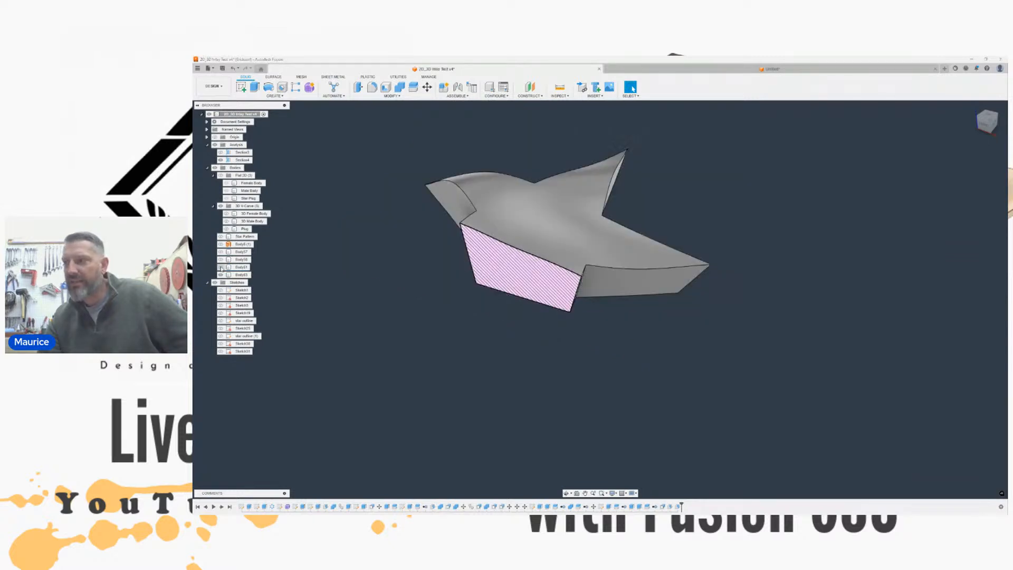
click(221, 275)
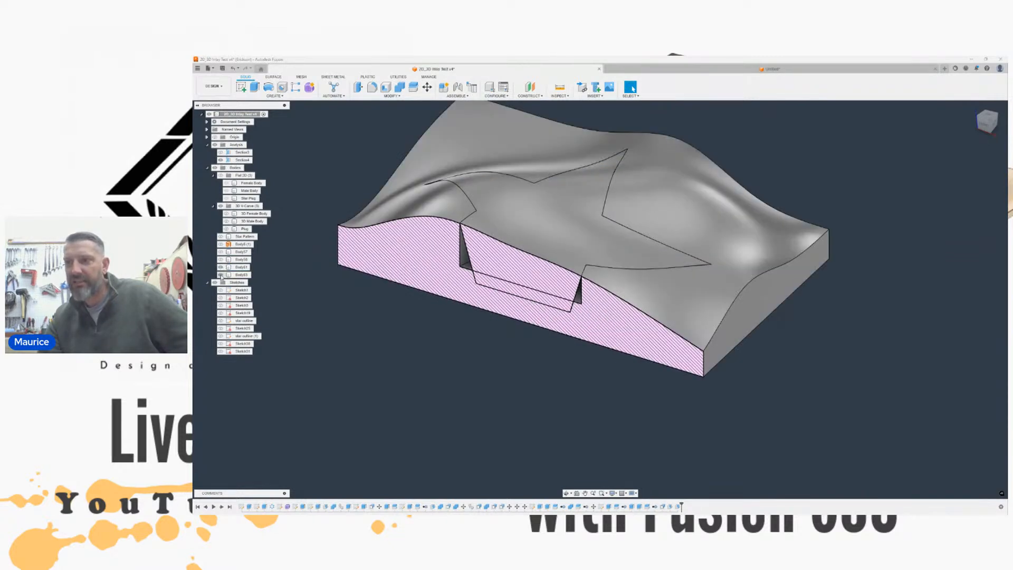
Step: Turn off the new section analysis to display the whole block
click(220, 160)
middle_drag(349, 200, 429, 186)
scroll(428, 186, down, 1)
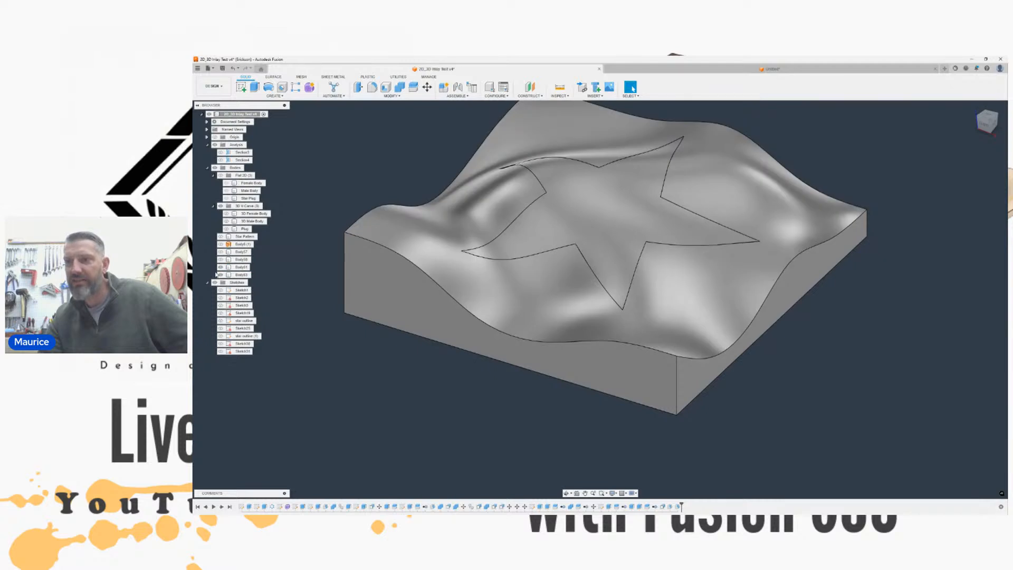
Step: Toggle the plug and the base block for comparison, leaving only the base block with its star pocket shown
click(221, 275)
middle_drag(418, 199, 455, 212)
click(221, 275)
scroll(469, 227, down, 1)
scroll(404, 203, down, 1)
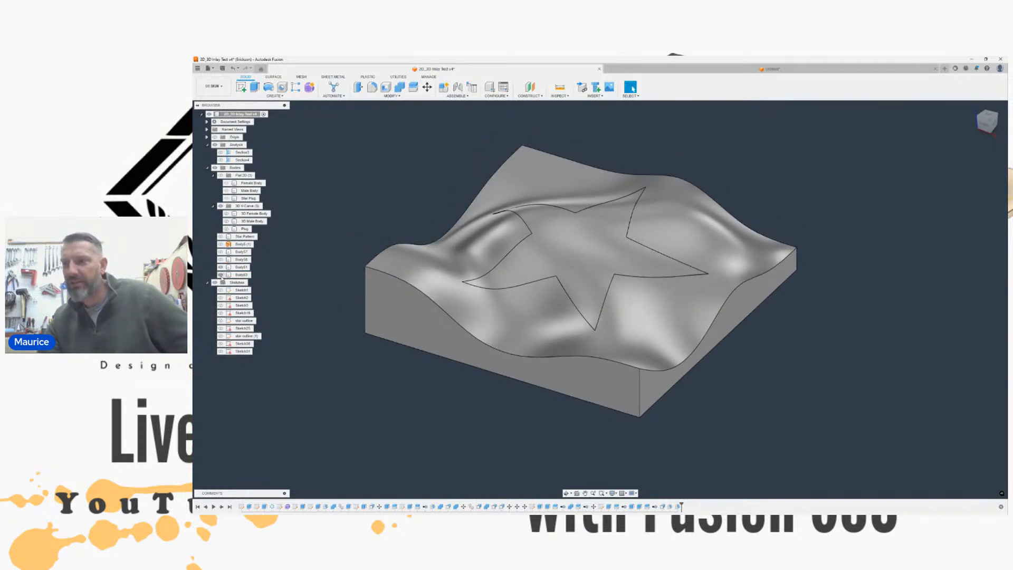
click(220, 267)
click(221, 267)
click(221, 274)
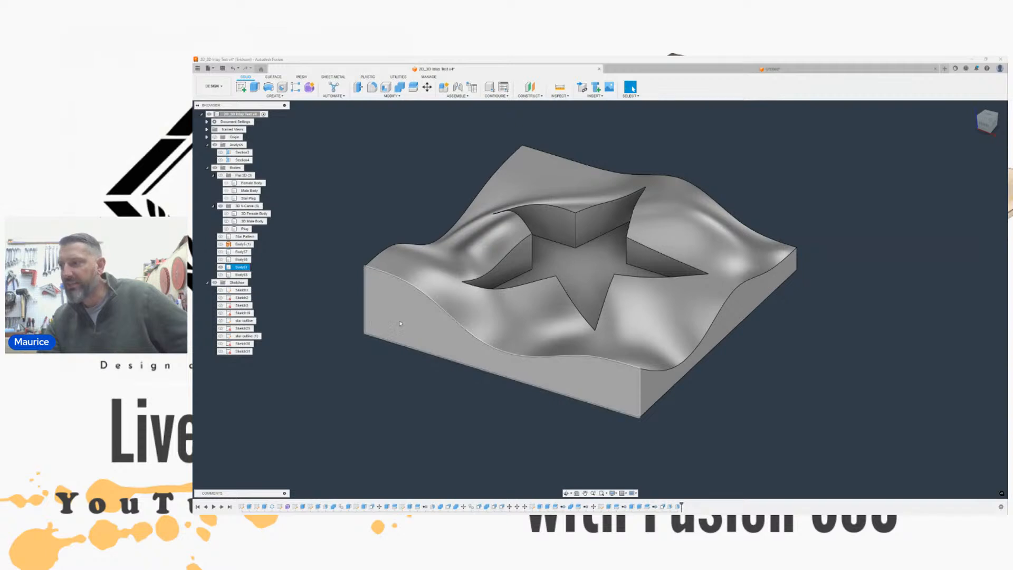
Step: Try to suppress the extrude feature that forms the star pocket in the wavy block
click(241, 267)
click(588, 287)
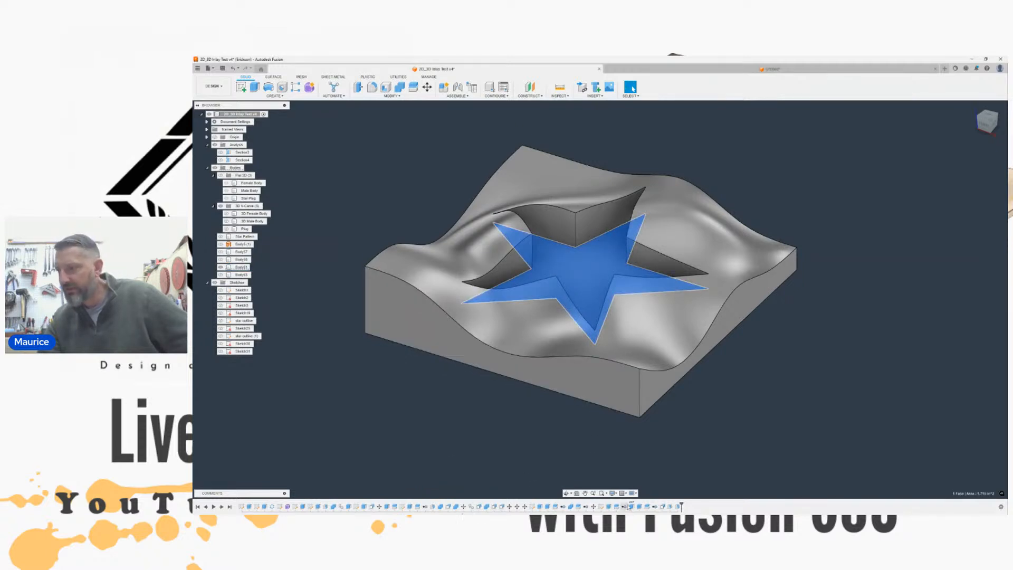
click(632, 507)
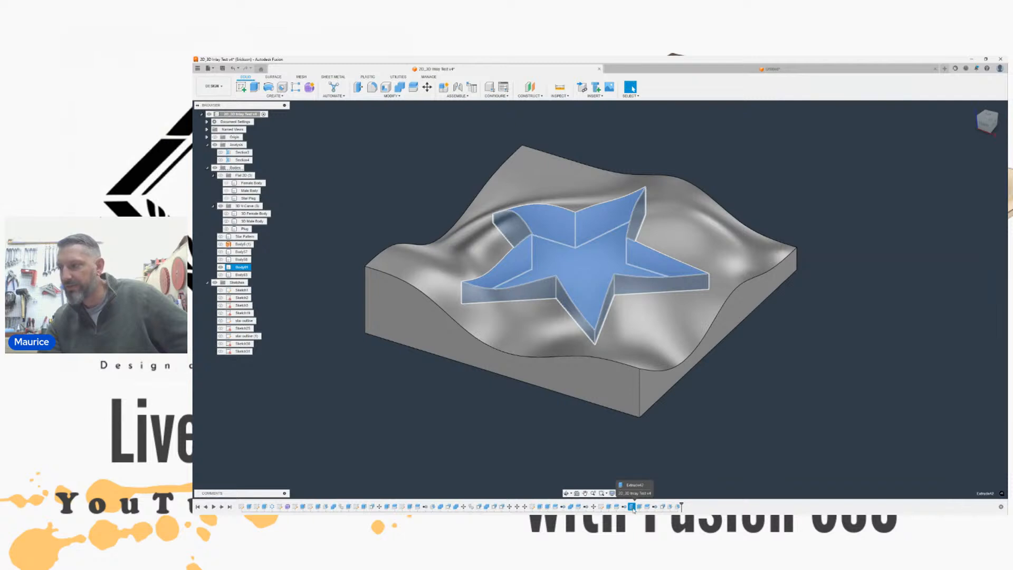
right_click(633, 508)
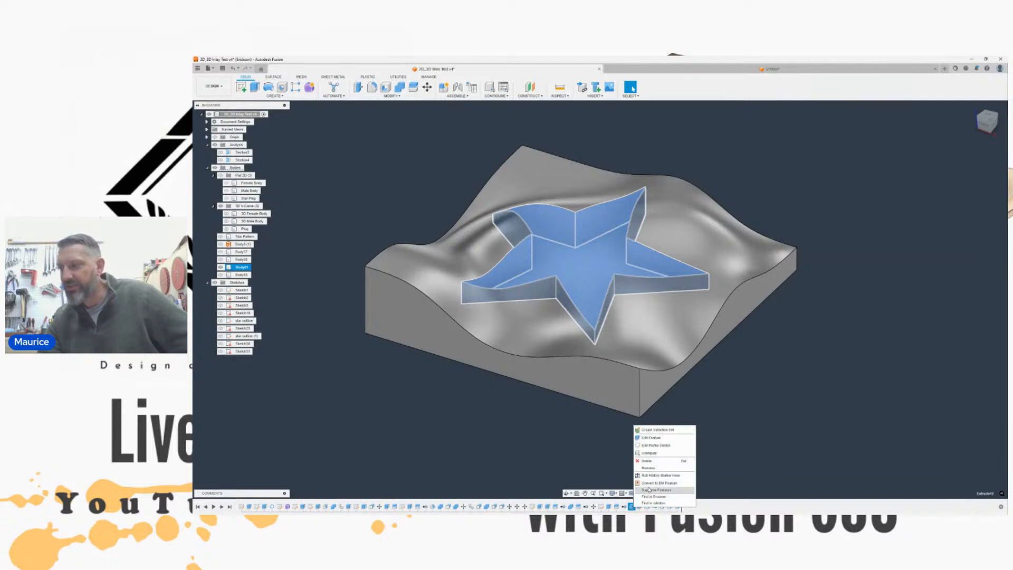
click(648, 490)
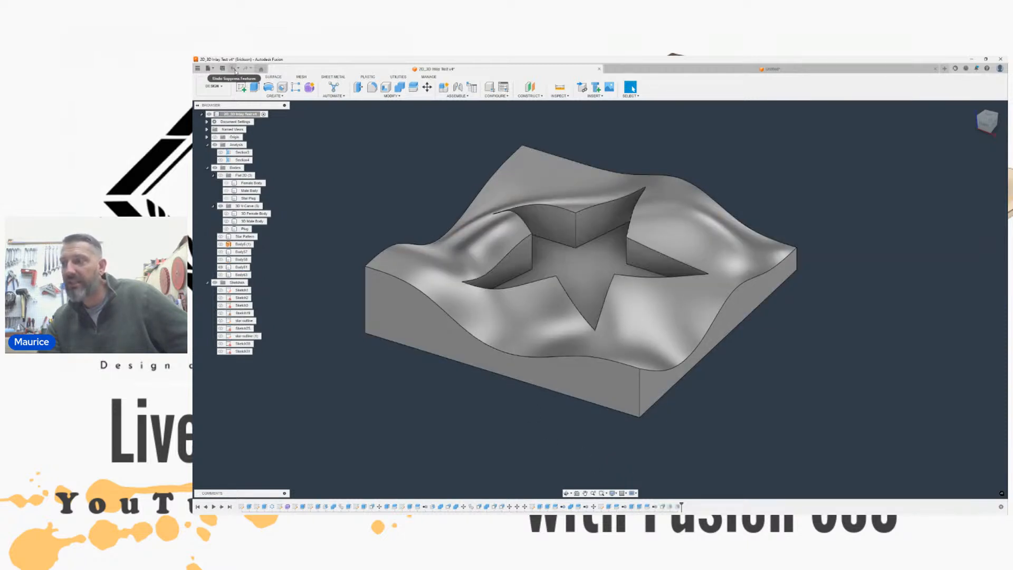
Step: Hide the pocket block and sketch a 3 in by 3 in center rectangle at the origin on the horizontal plane
middle_drag(611, 450, 668, 483)
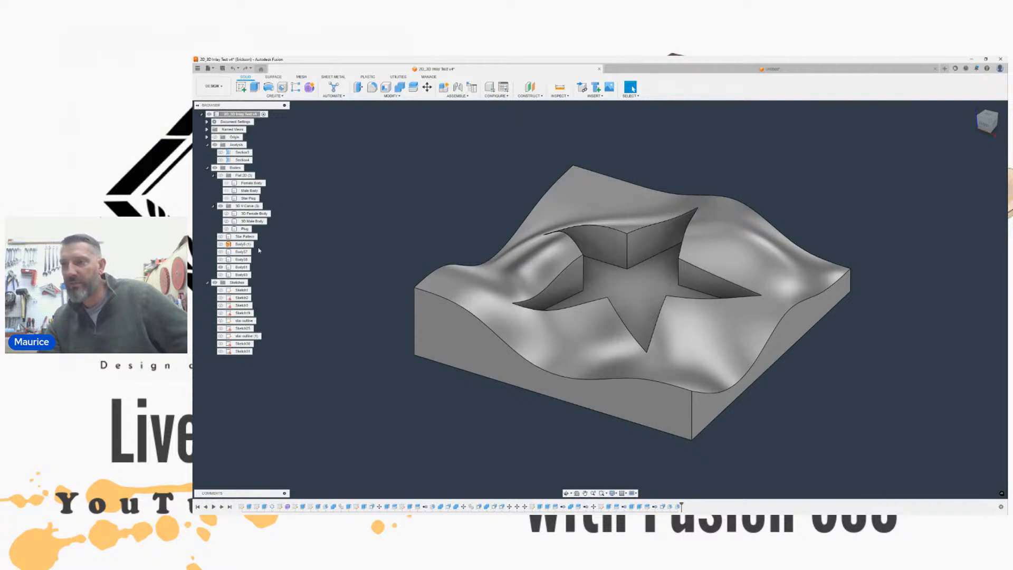
click(221, 267)
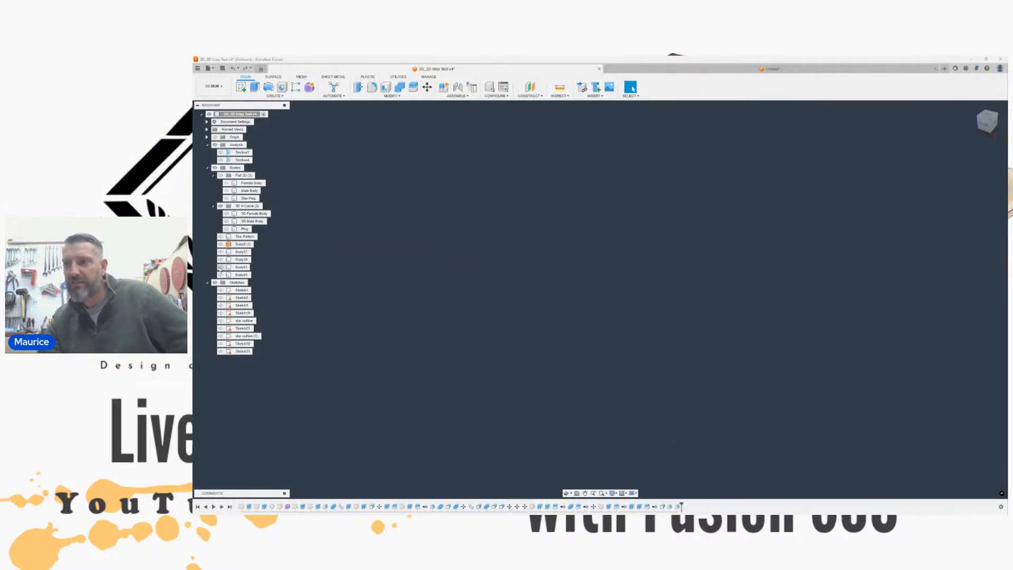
click(240, 87)
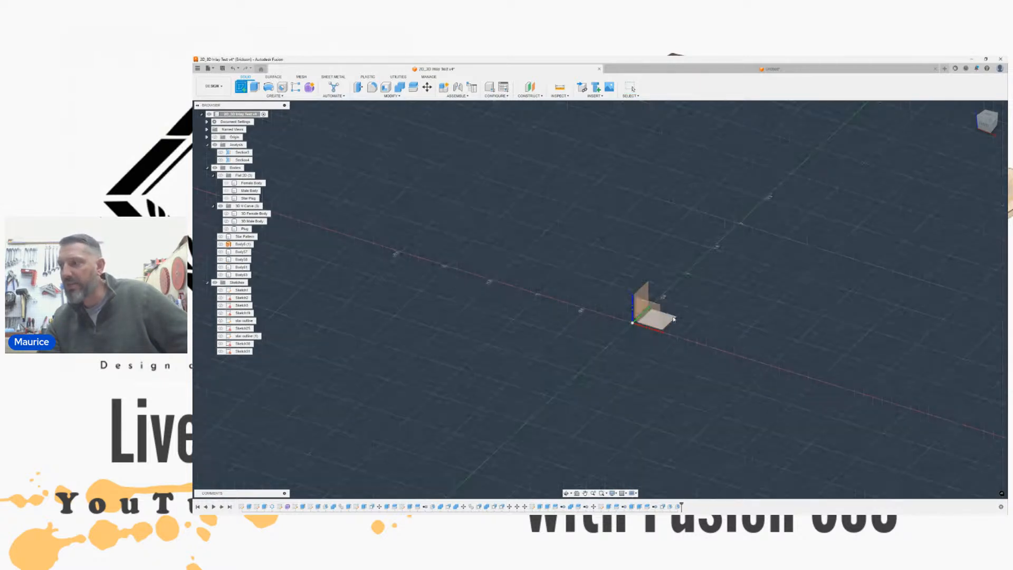
click(670, 319)
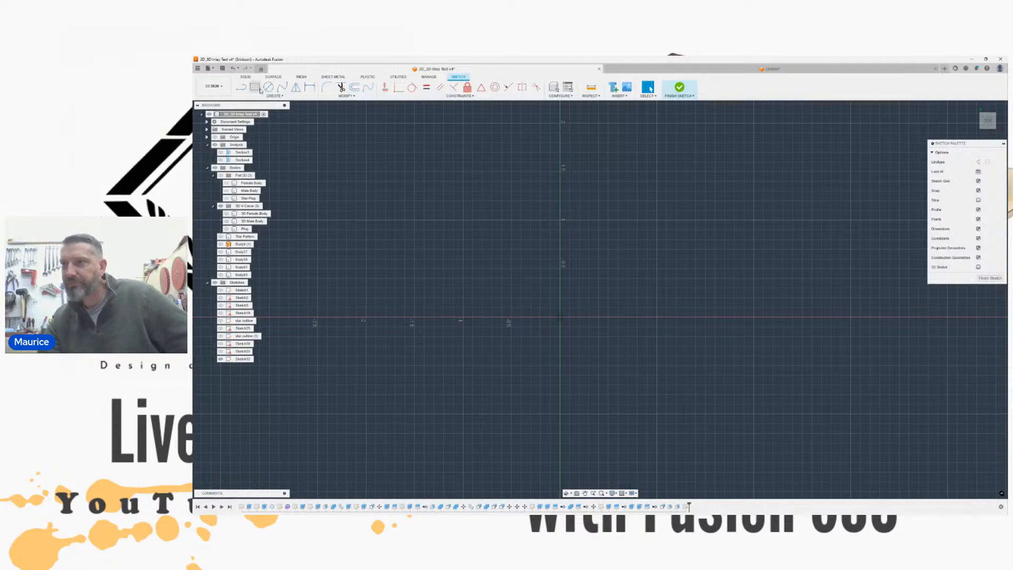
click(264, 96)
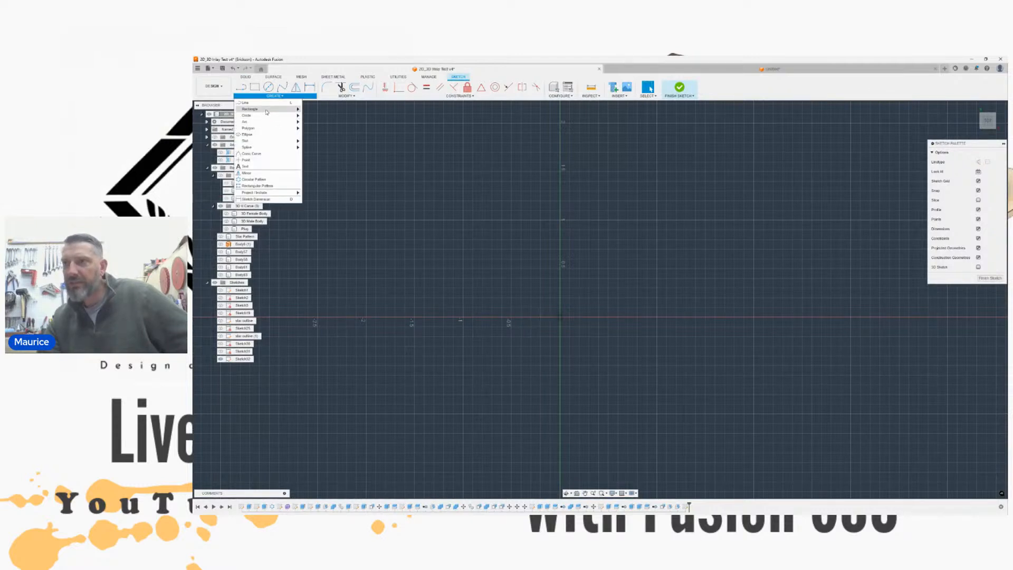
mouse_move(293, 109)
click(332, 122)
click(561, 318)
text(3)
key(Tab)
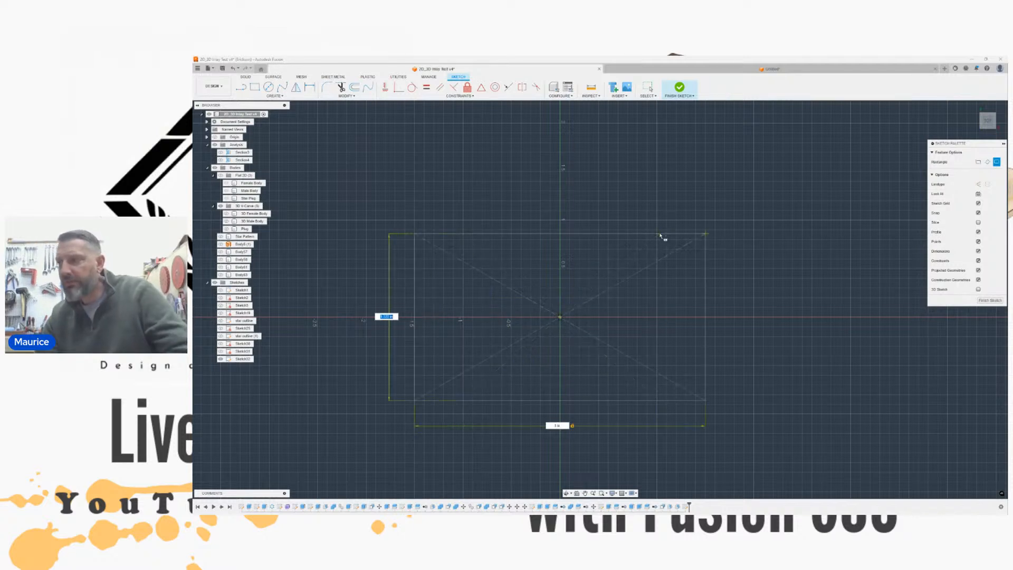
text(3)
key(Return)
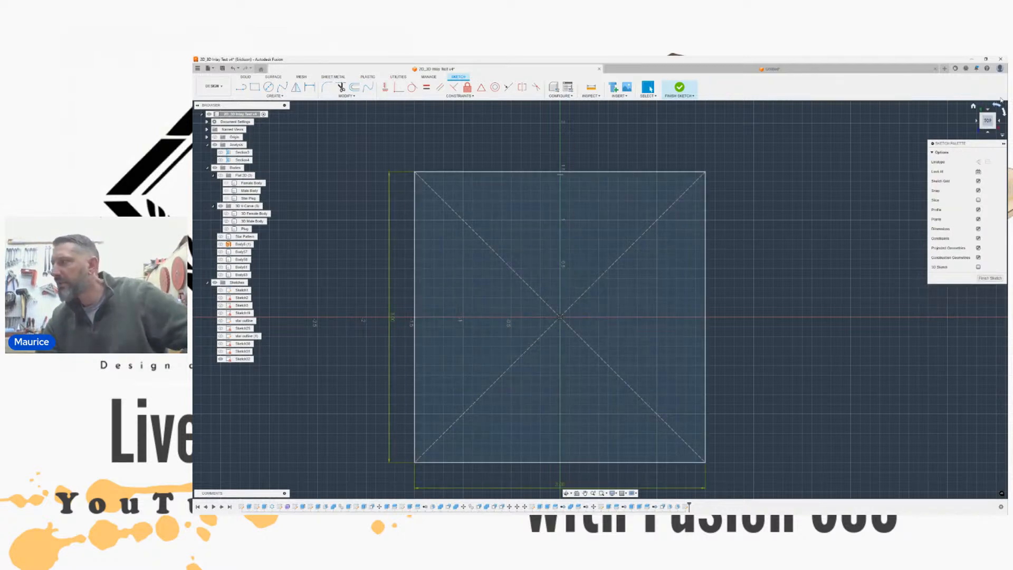
Step: Finish the sketch and extrude the square profile upward 0.75 in as a new body
shift+middle_drag(600, 297, 610, 194)
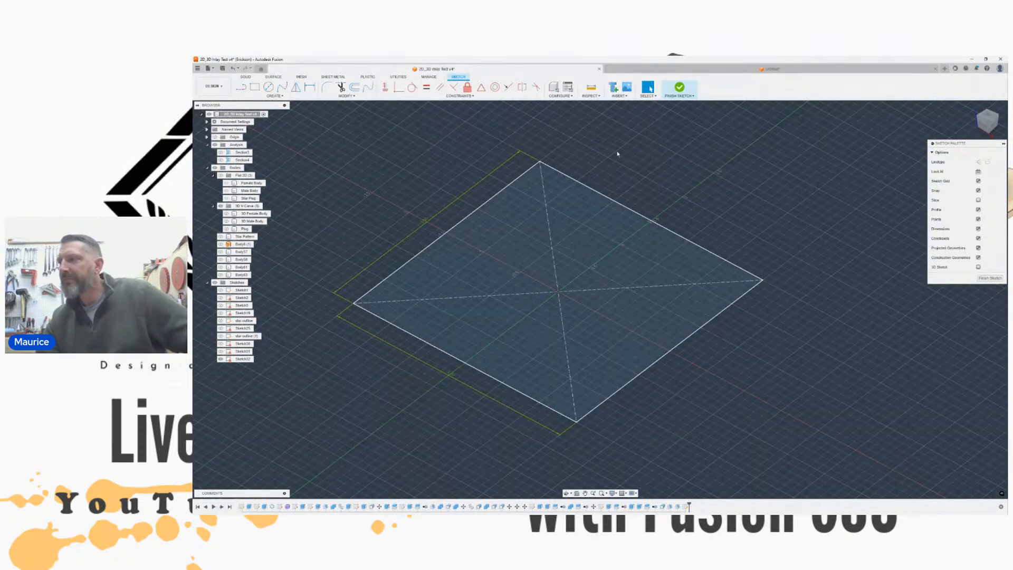
scroll(630, 147, up, 3)
click(676, 90)
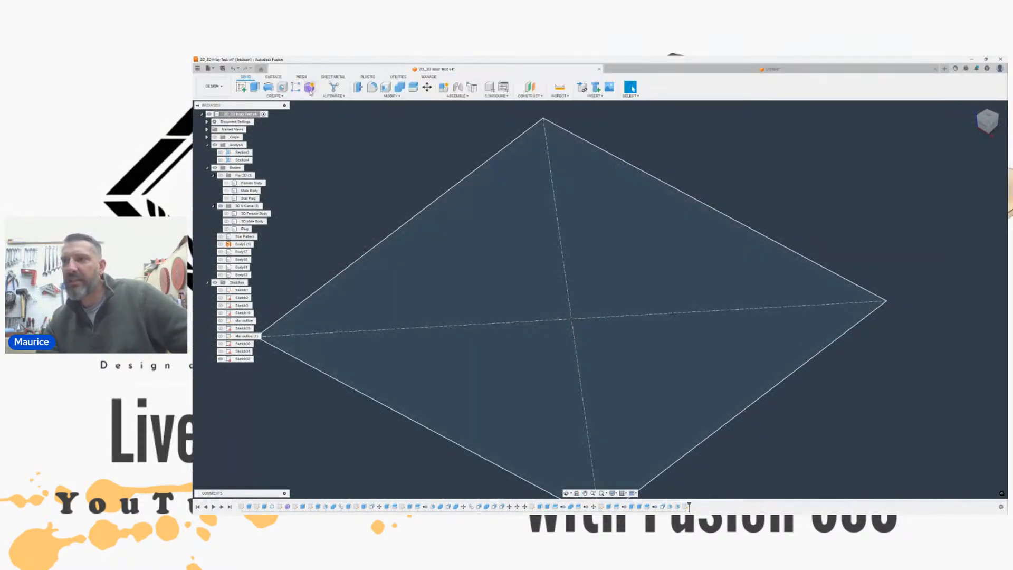
click(255, 87)
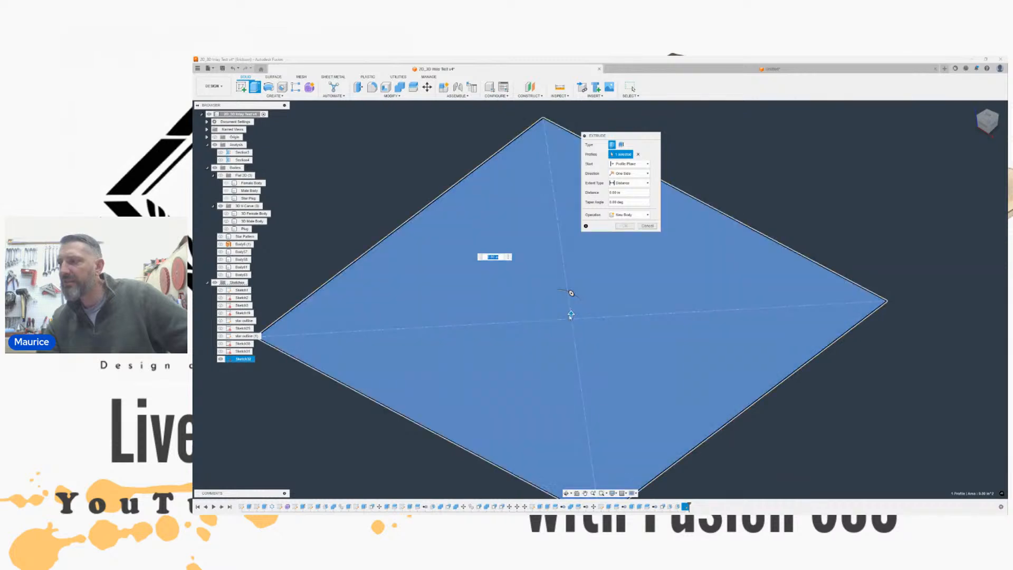
drag(570, 314, 570, 243)
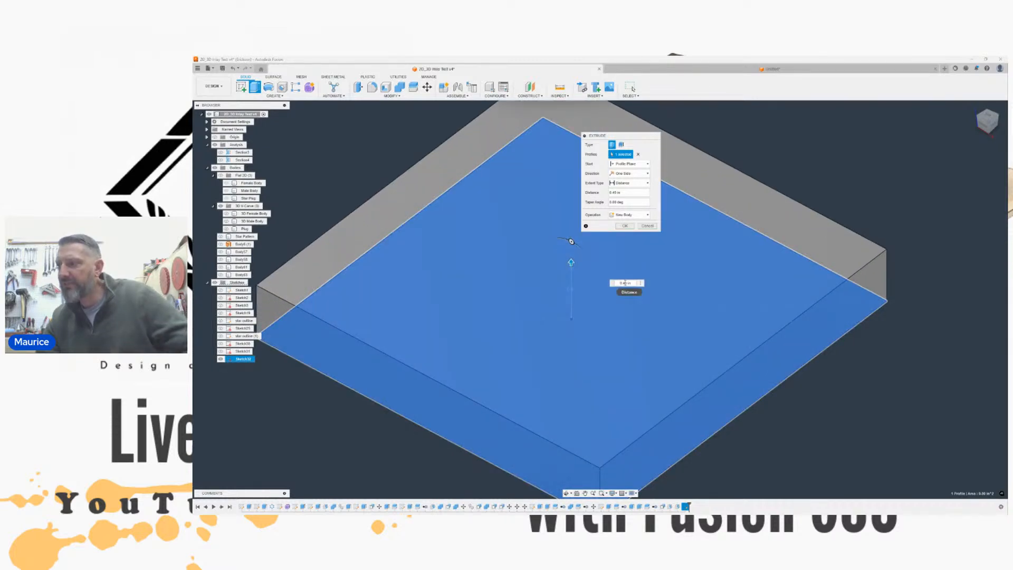
text(0.5)
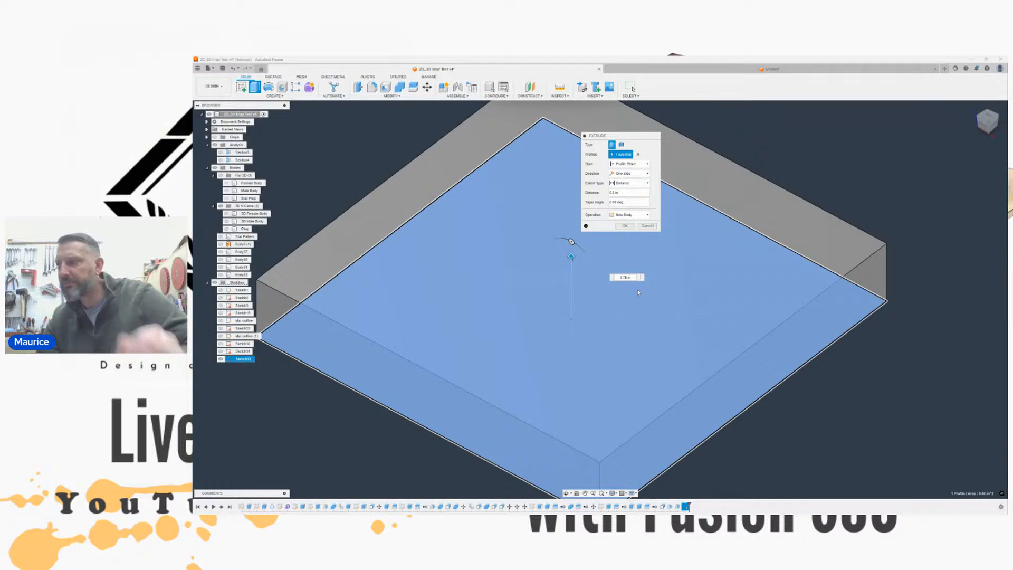
key(Return)
scroll(542, 248, down, 3)
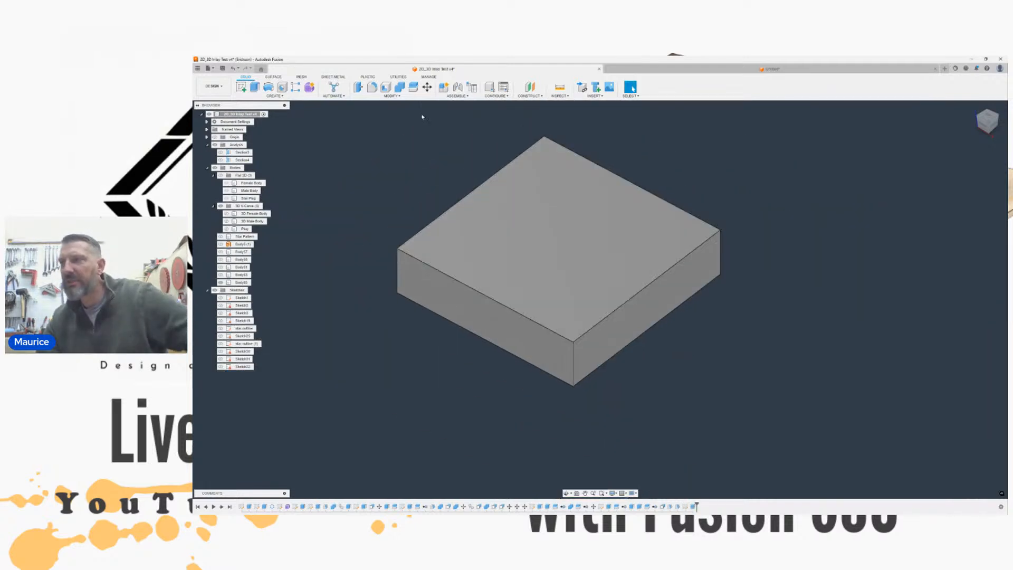
Step: Split the new square block with the wavy surface body and remove the upper piece
click(413, 88)
click(531, 172)
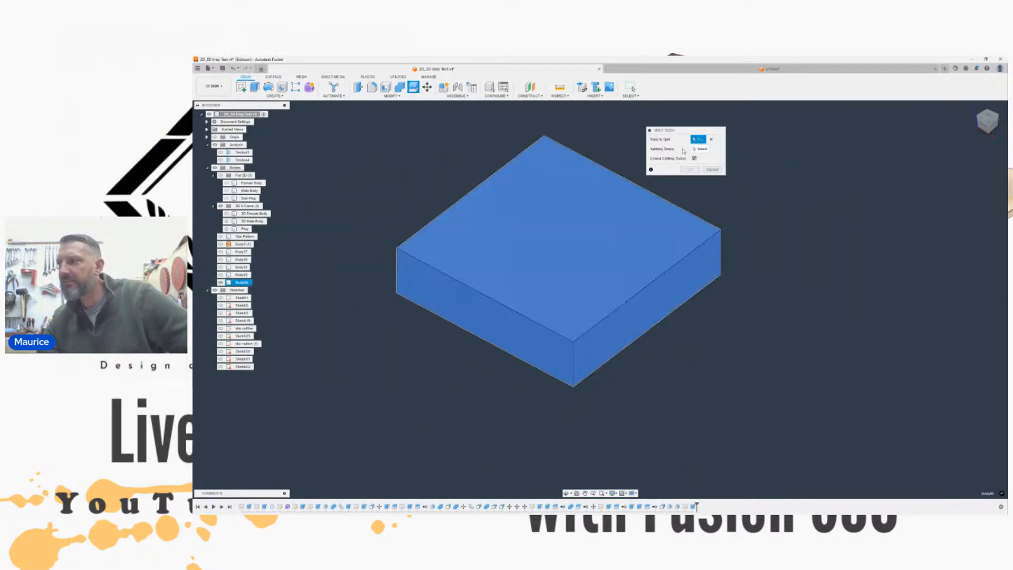
click(246, 244)
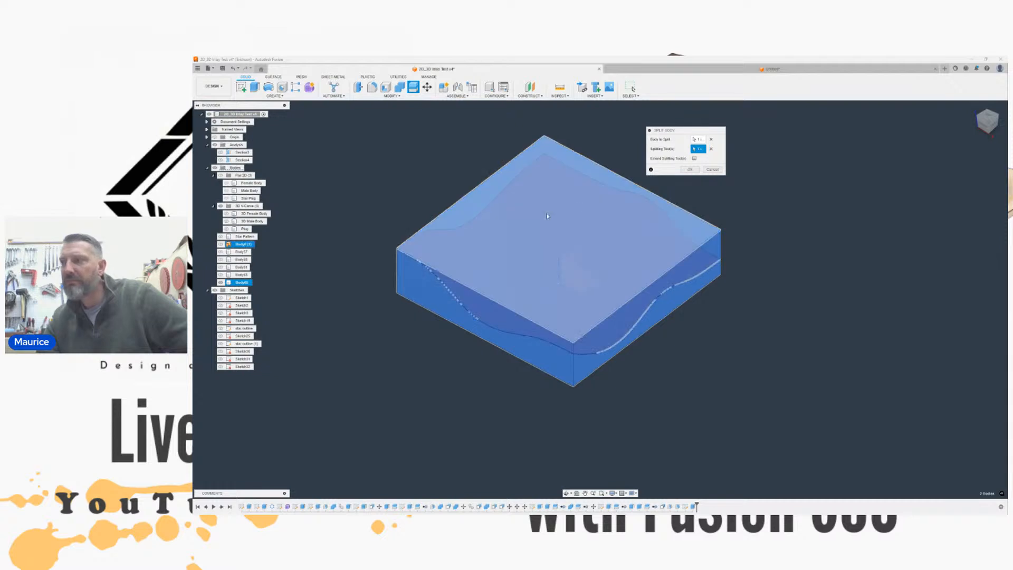
click(694, 170)
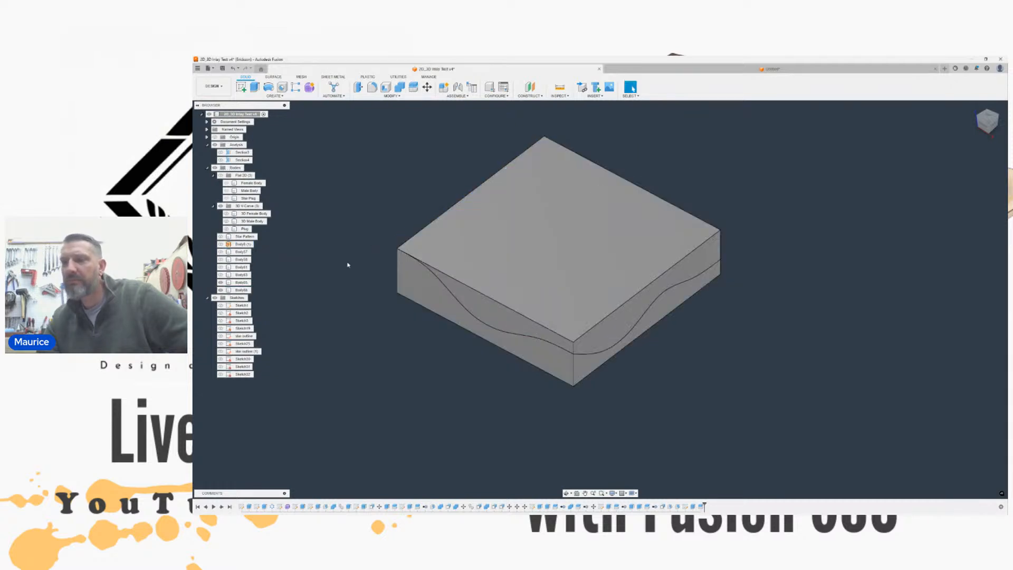
right_click(239, 292)
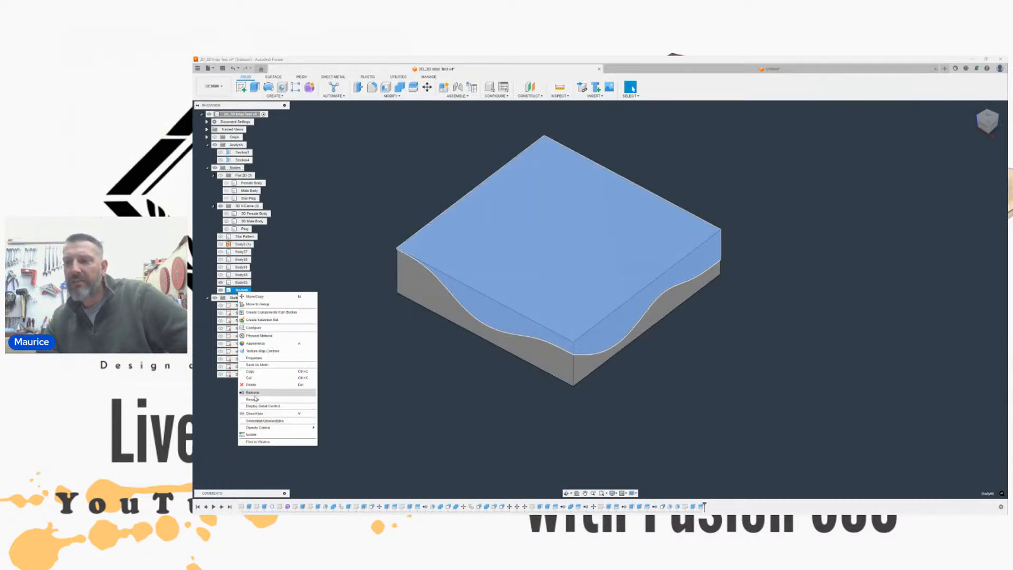
click(252, 393)
Step: Show the tapered star plug and hide the new wavy block so only the plug is displayed
scroll(320, 293, up, 5)
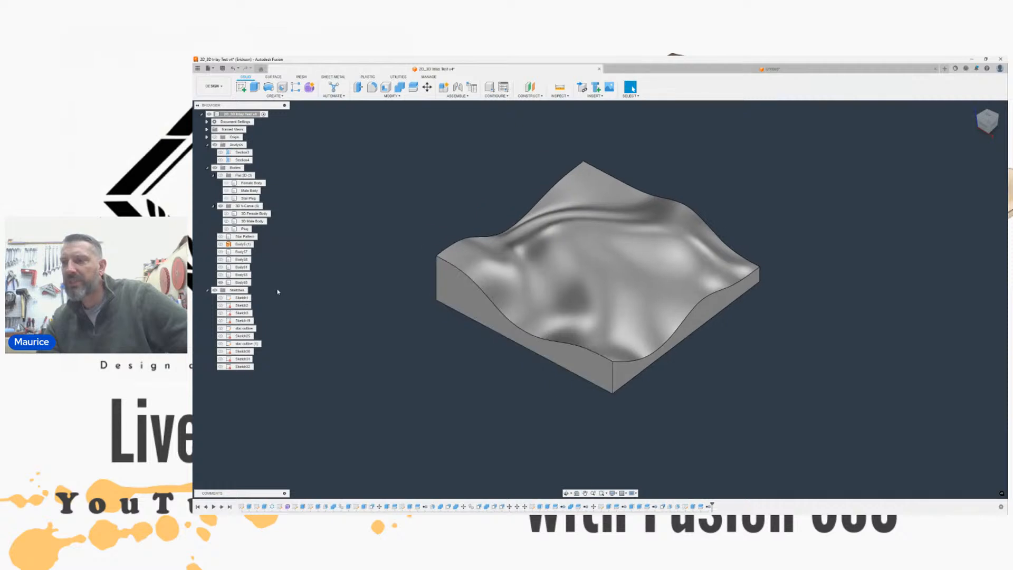
middle_drag(320, 293, 256, 297)
scroll(255, 297, down, 2)
click(220, 275)
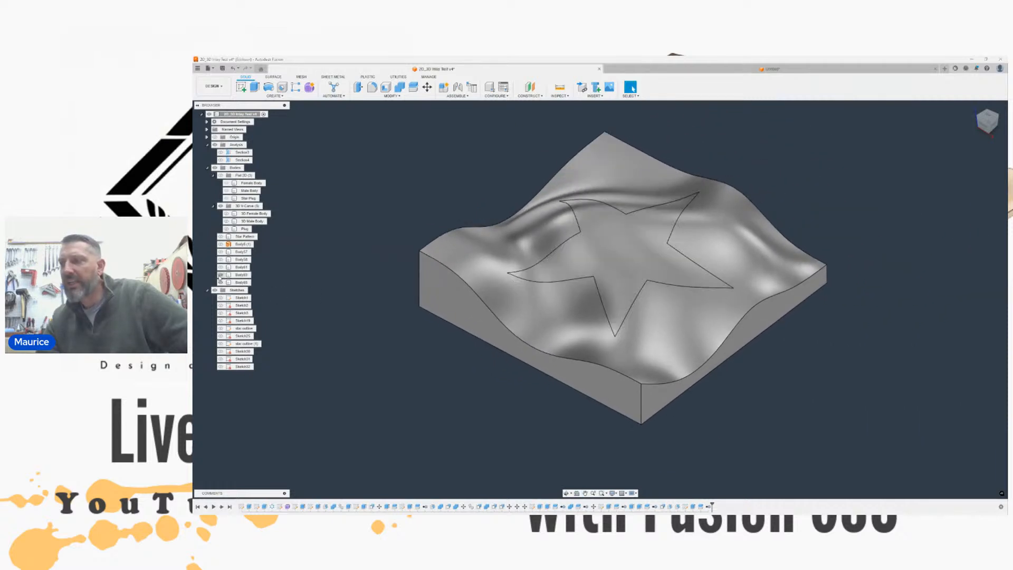
click(221, 282)
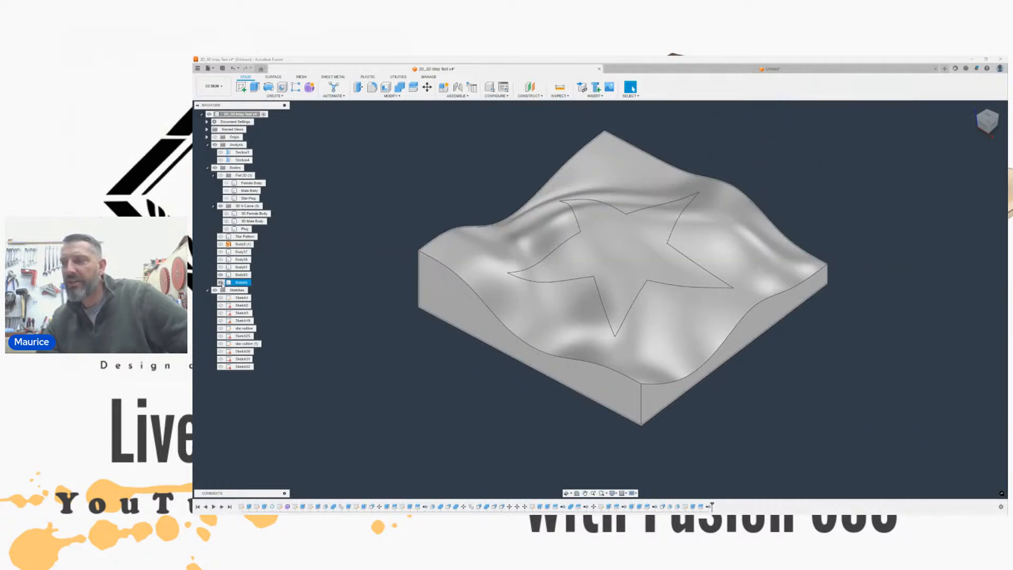
click(221, 282)
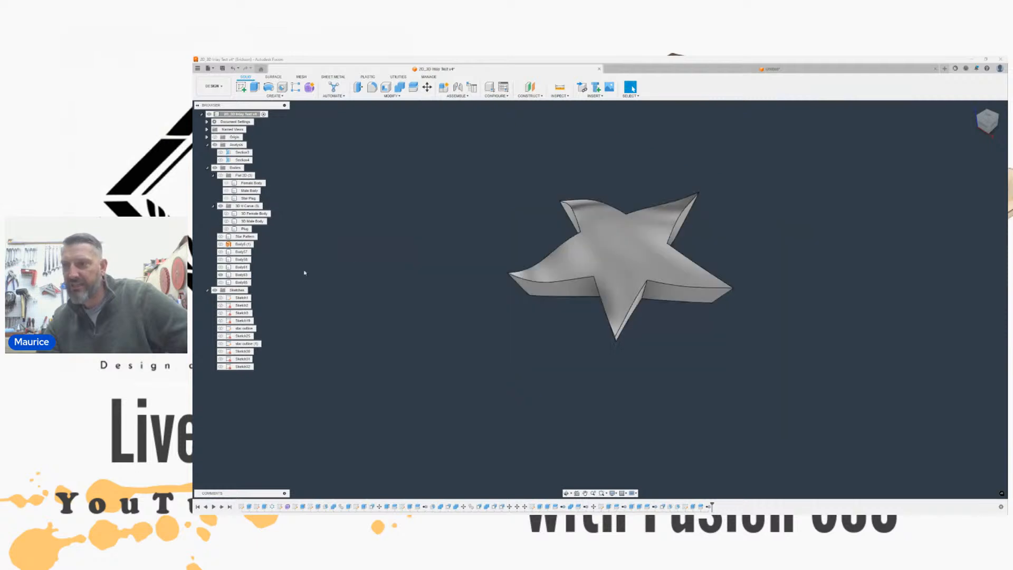
Step: Offset the star plug's flat underside inward by 0.10 in to make the plug shallower
middle_drag(855, 183, 823, 186)
drag(985, 117, 982, 138)
click(990, 128)
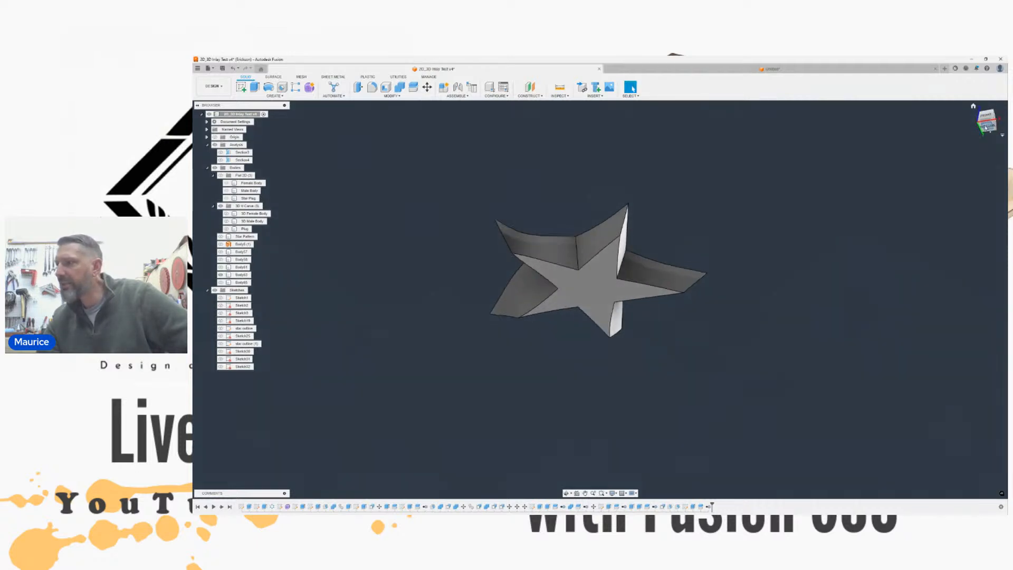
middle_drag(673, 269, 685, 227)
scroll(621, 222, up, 3)
scroll(934, 185, down, 3)
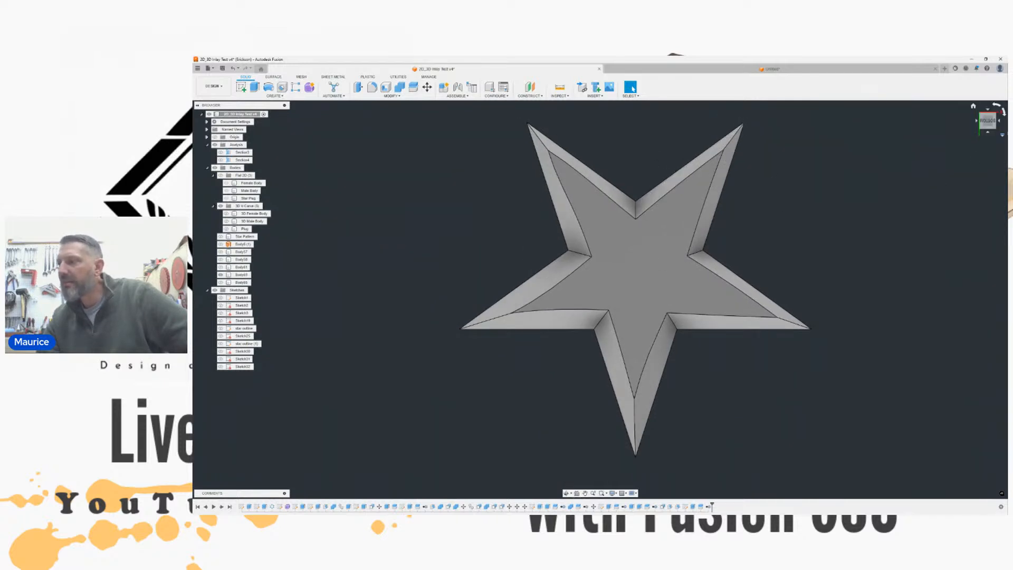
drag(991, 124, 993, 128)
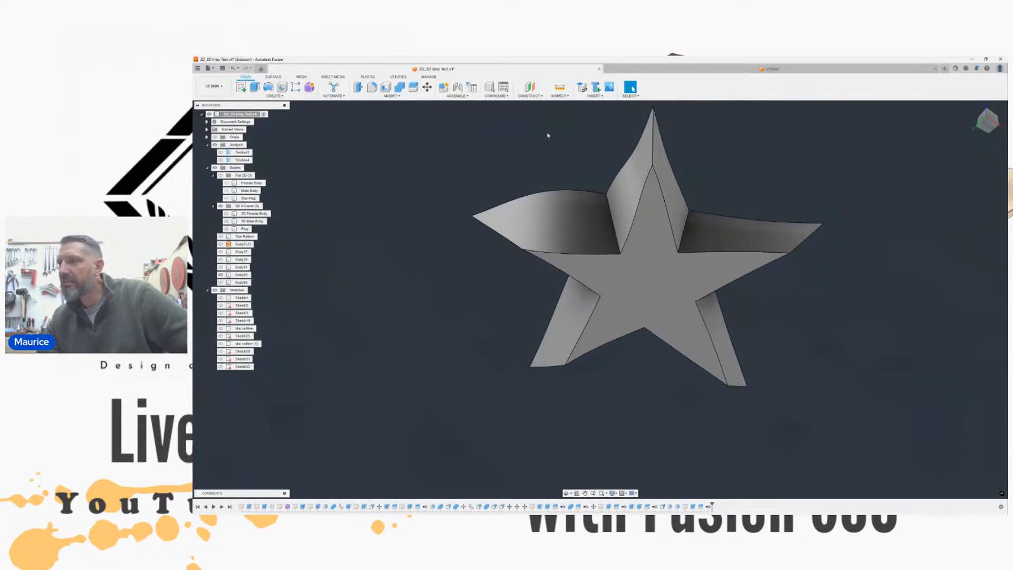
click(356, 87)
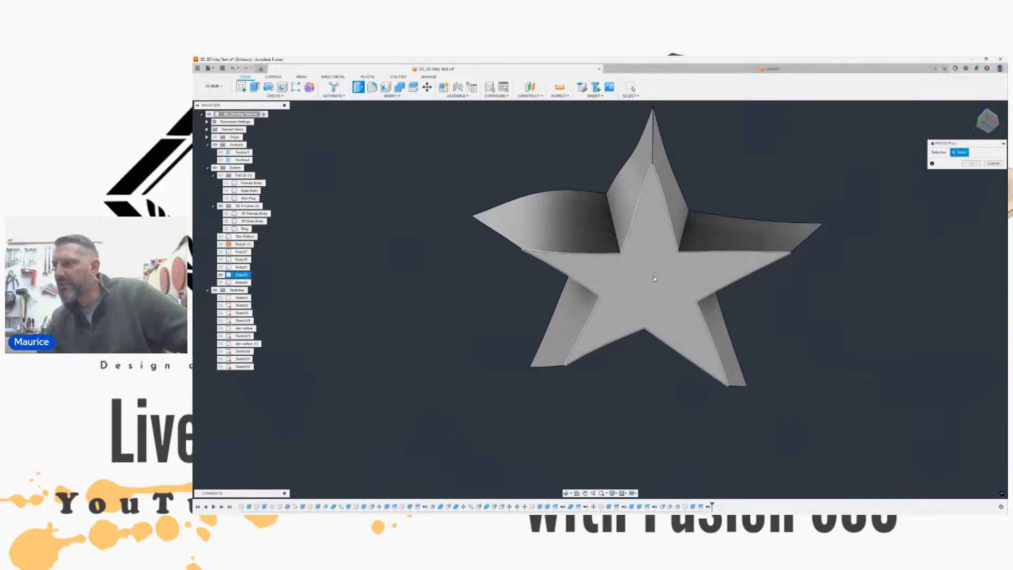
click(611, 284)
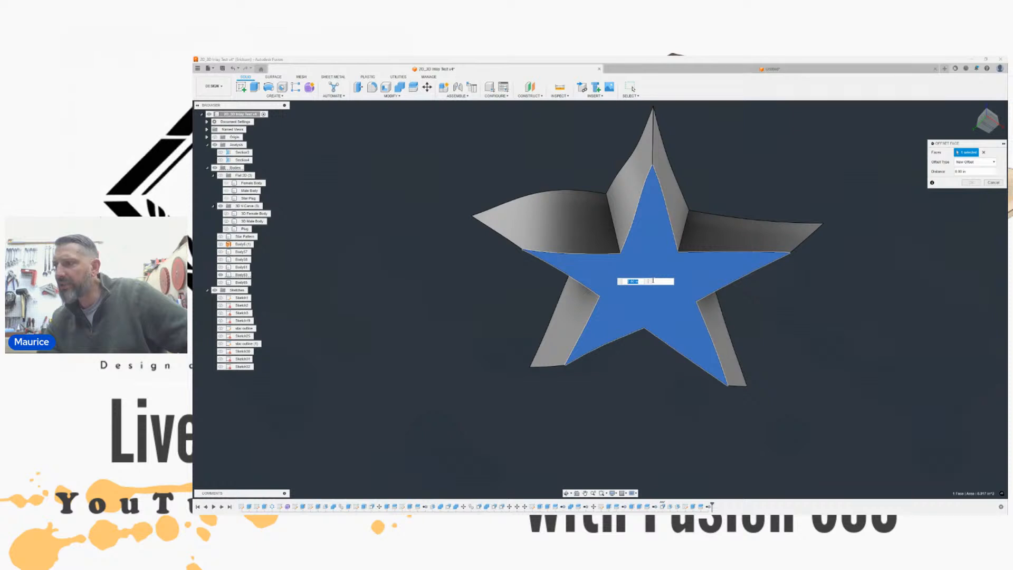
click(990, 120)
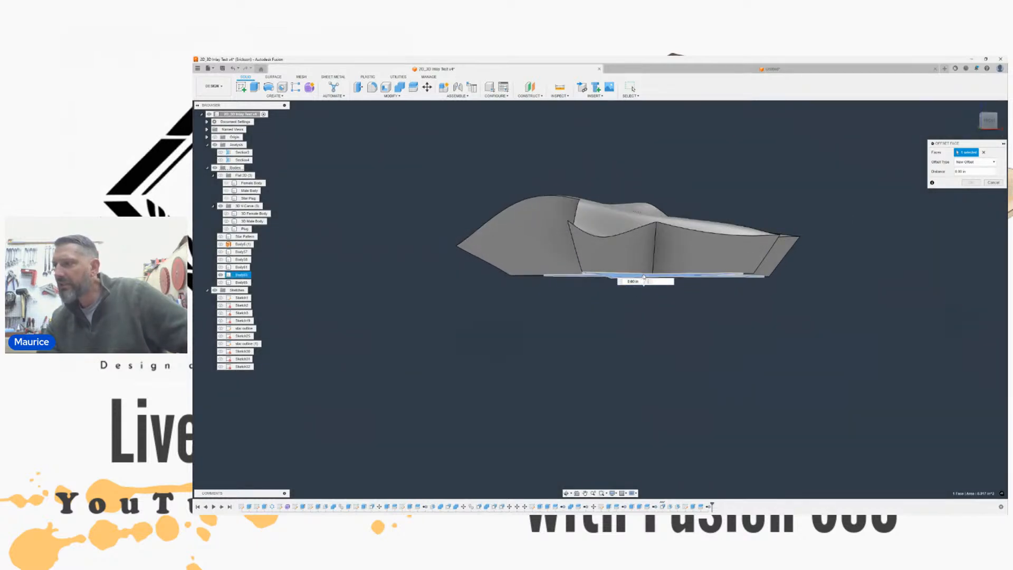
mouse_move(644, 271)
mouse_down()
mouse_move(646, 253)
mouse_move(646, 265)
mouse_up()
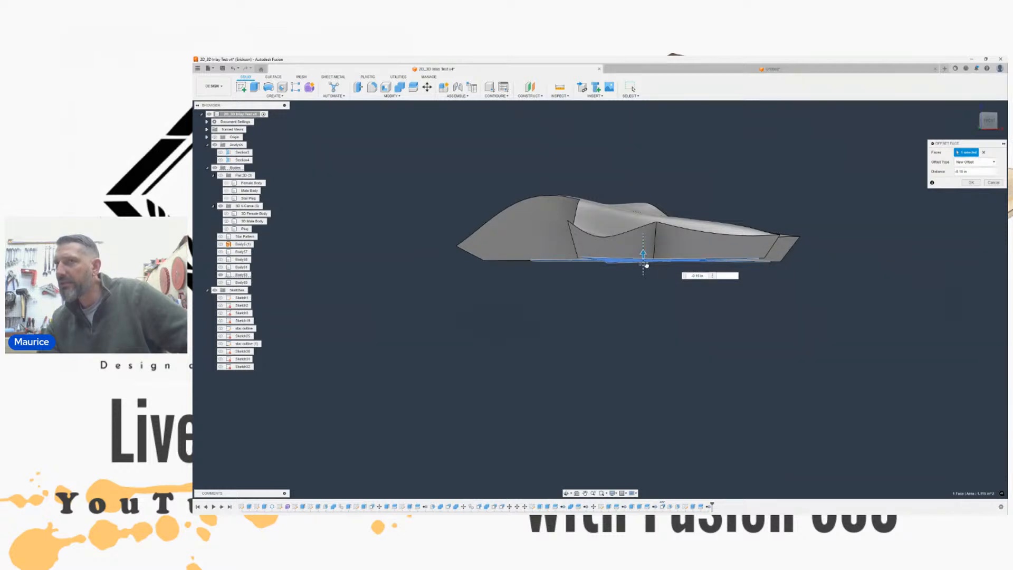
shift+middle_drag(602, 275, 600, 299)
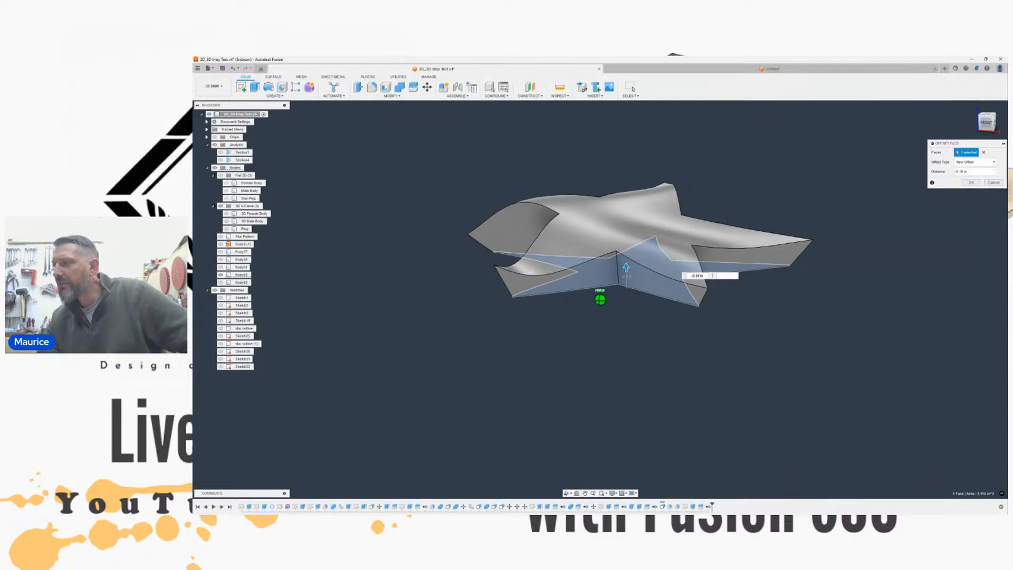
click(970, 182)
Step: Show the new wavy block and cut the star plug from it with Combine, keeping the plug as a separate tool body
middle_drag(511, 278, 451, 281)
click(220, 282)
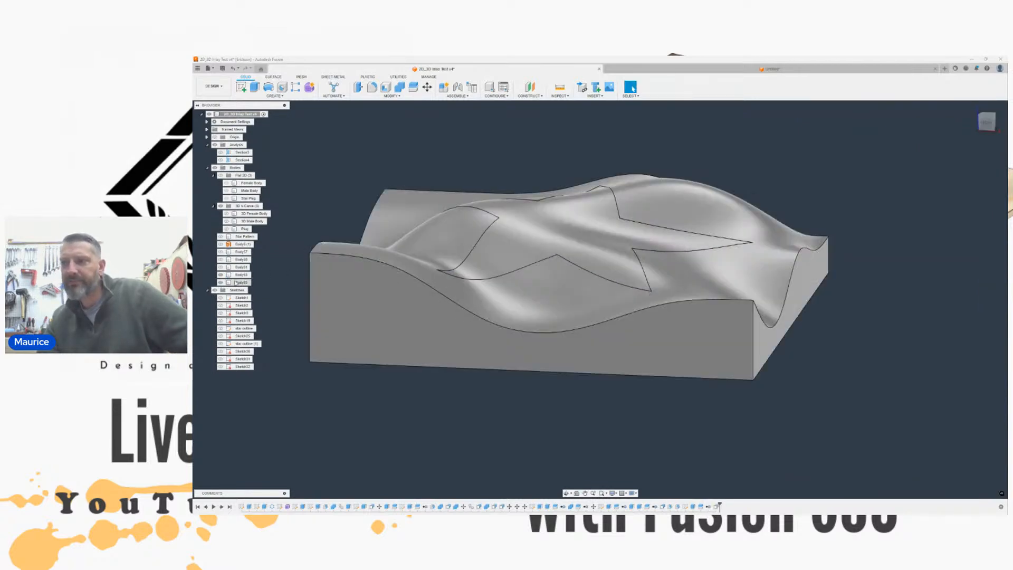
click(400, 87)
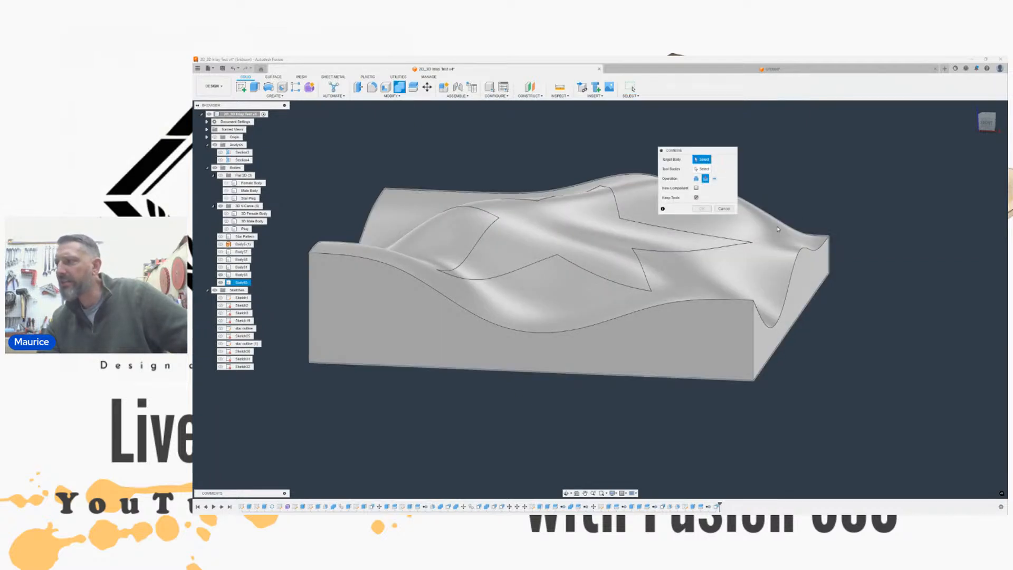
click(775, 226)
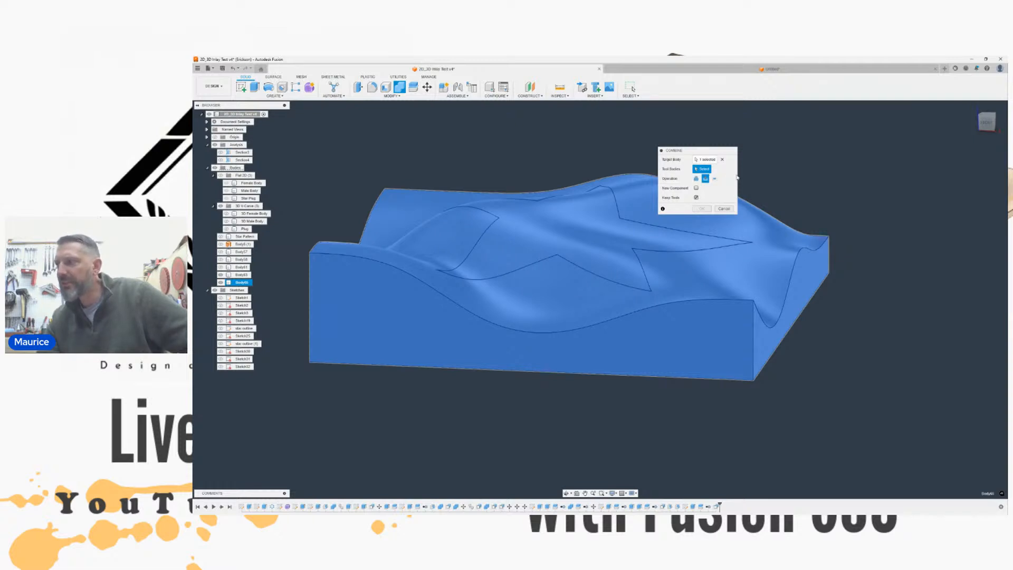
drag(703, 153, 706, 132)
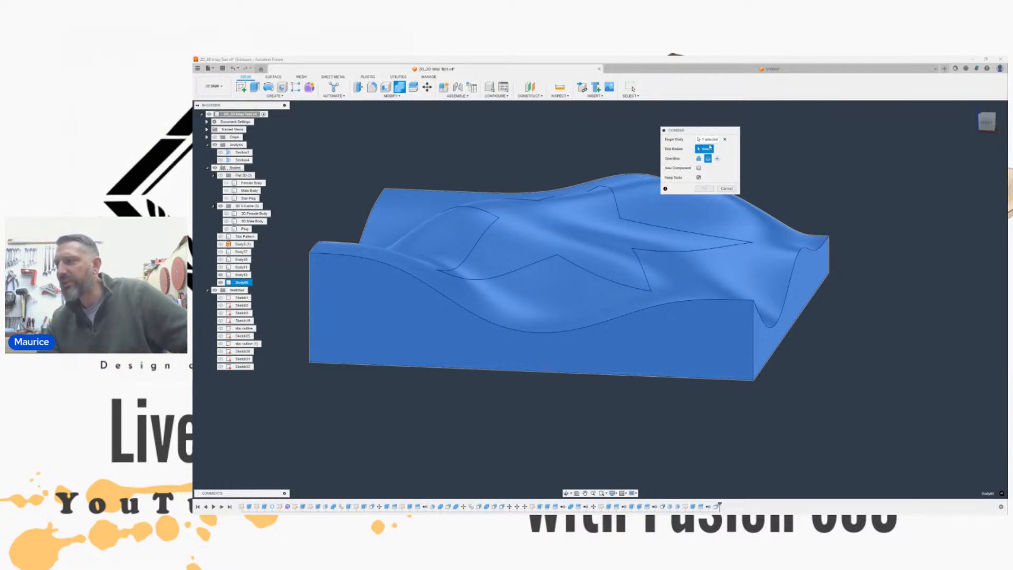
click(566, 223)
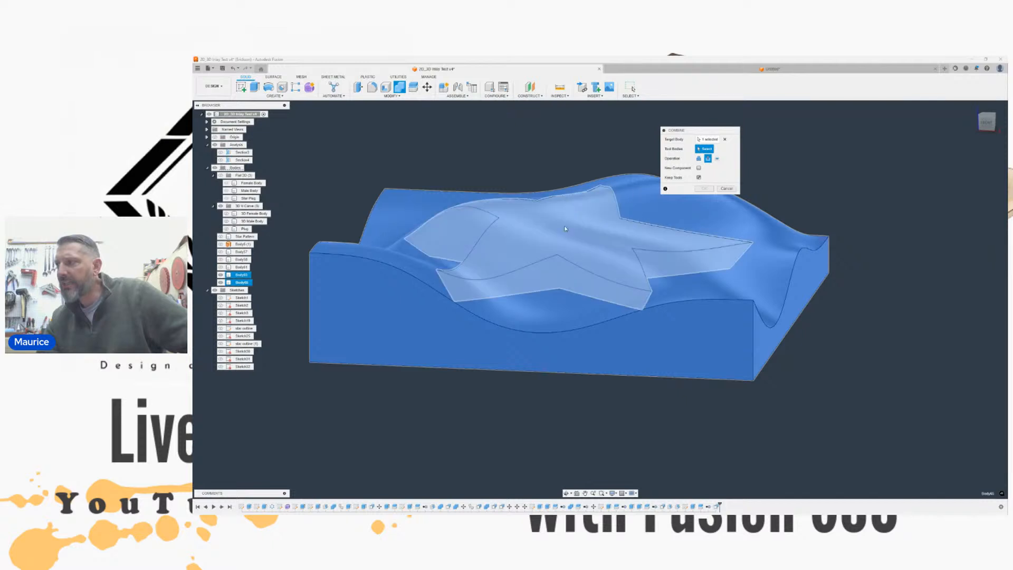
click(578, 221)
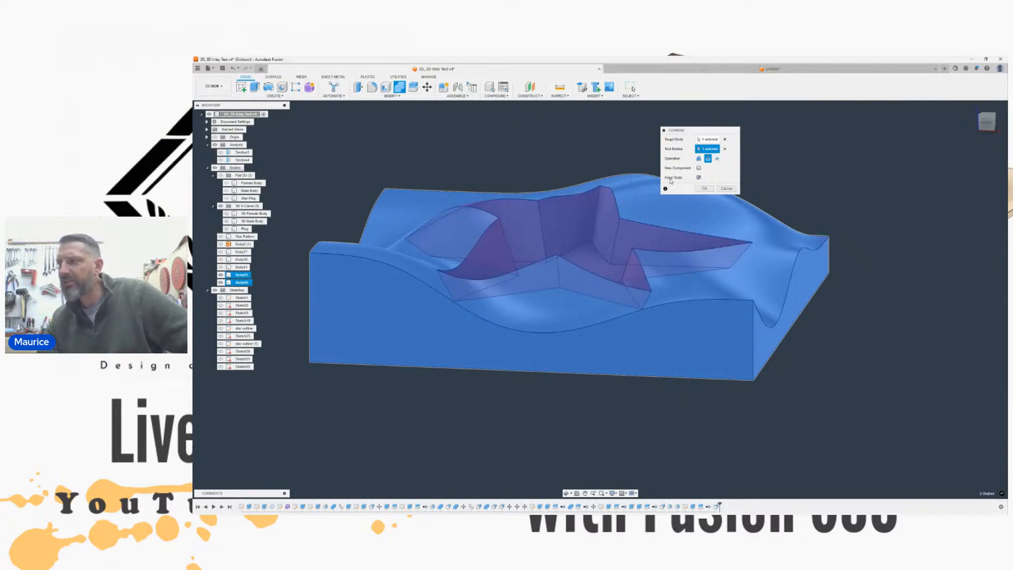
click(704, 189)
shift+middle_drag(704, 189, 722, 224)
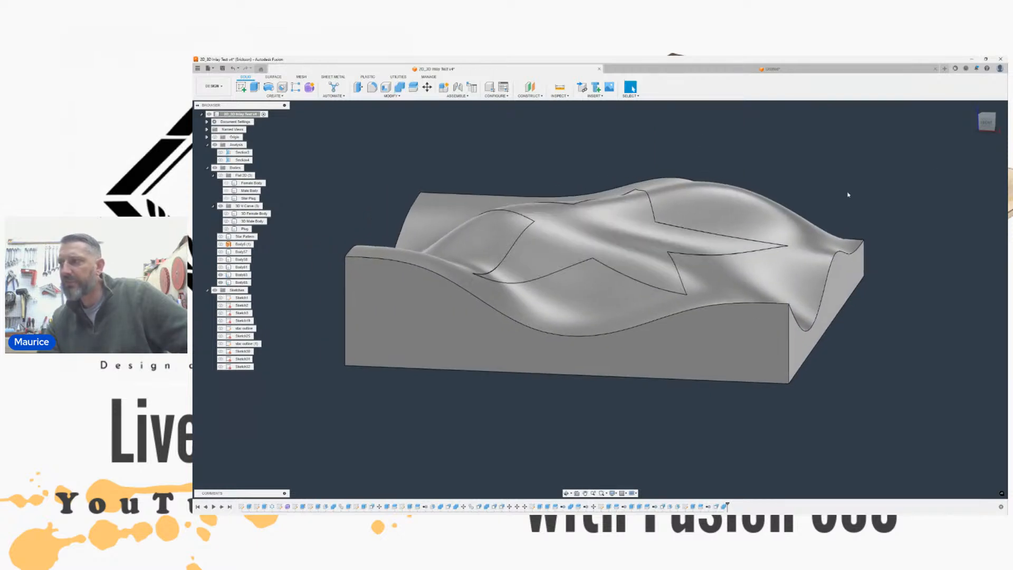
Step: Hide the star plug and examine the tapered star pocket from above and at an angle
click(987, 117)
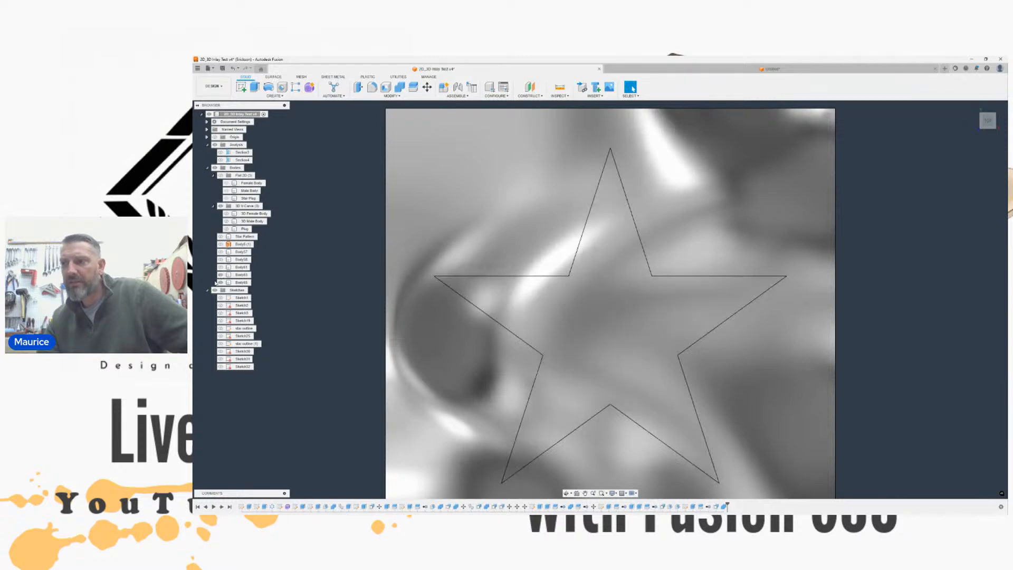
click(220, 275)
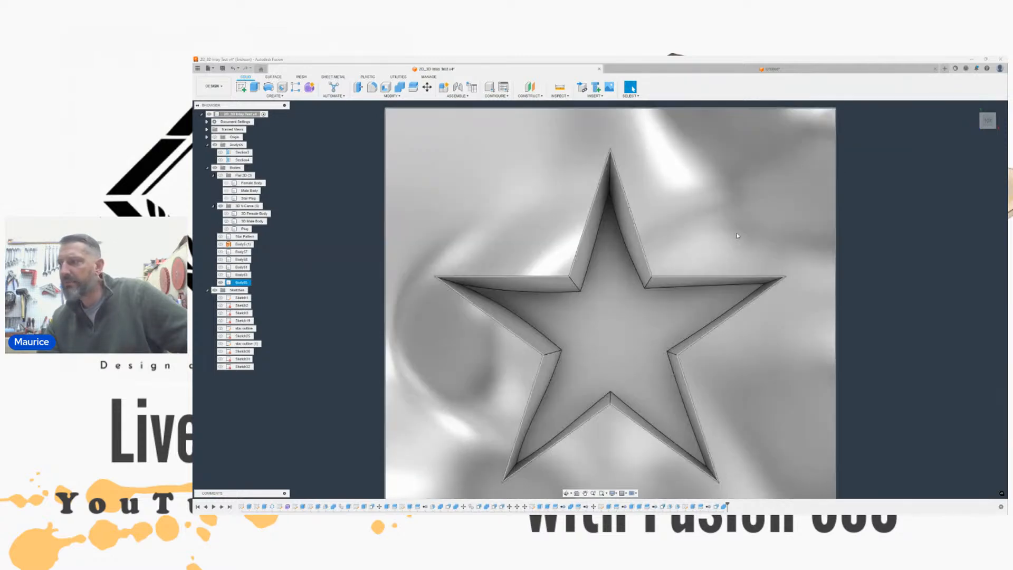
middle_drag(731, 233, 726, 204)
mouse_move(986, 120)
mouse_down()
mouse_move(970, 101)
mouse_move(986, 119)
mouse_up()
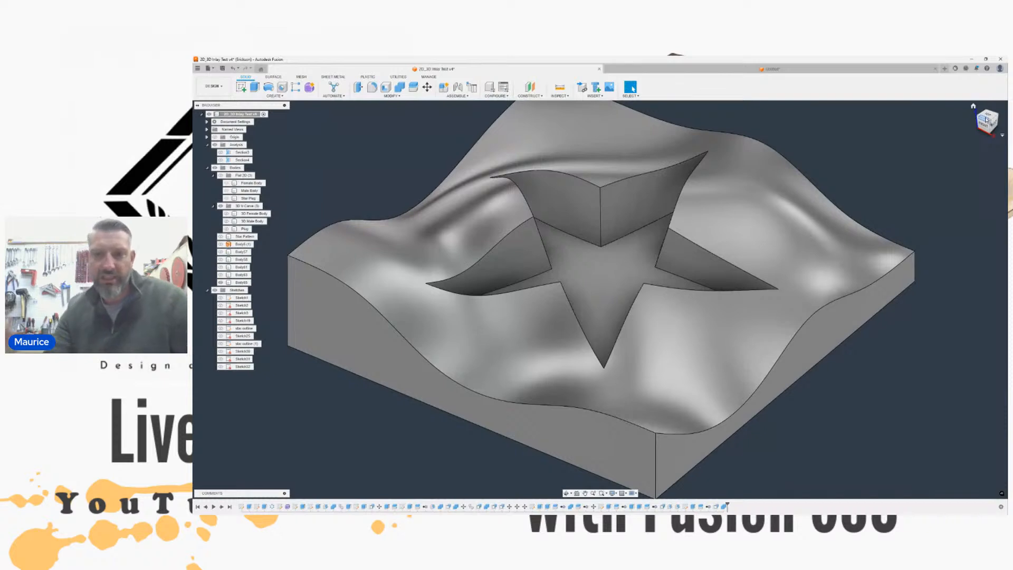
scroll(636, 267, up, 1)
scroll(636, 267, up, 2)
scroll(635, 265, down, 3)
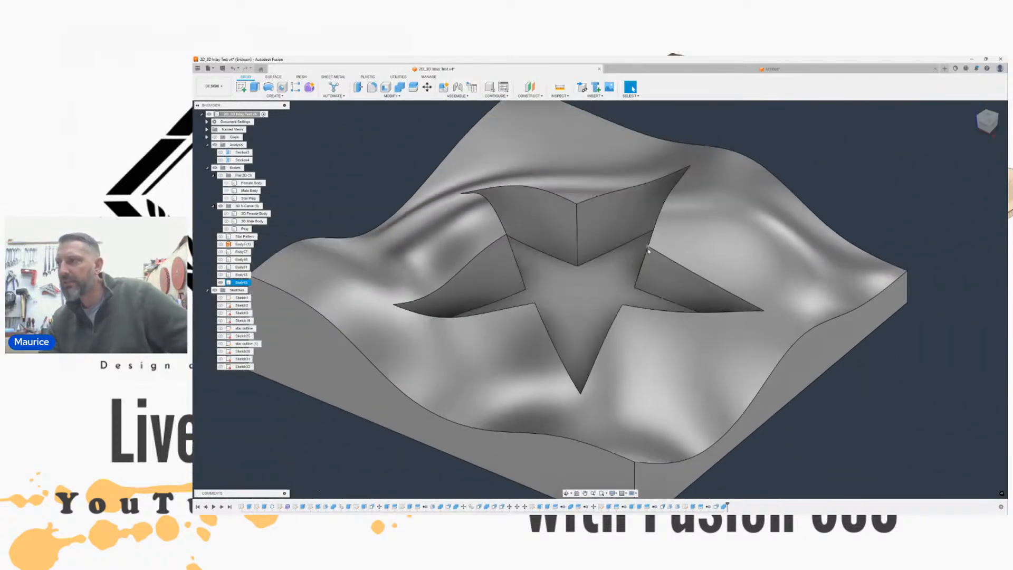
middle_drag(634, 264, 660, 259)
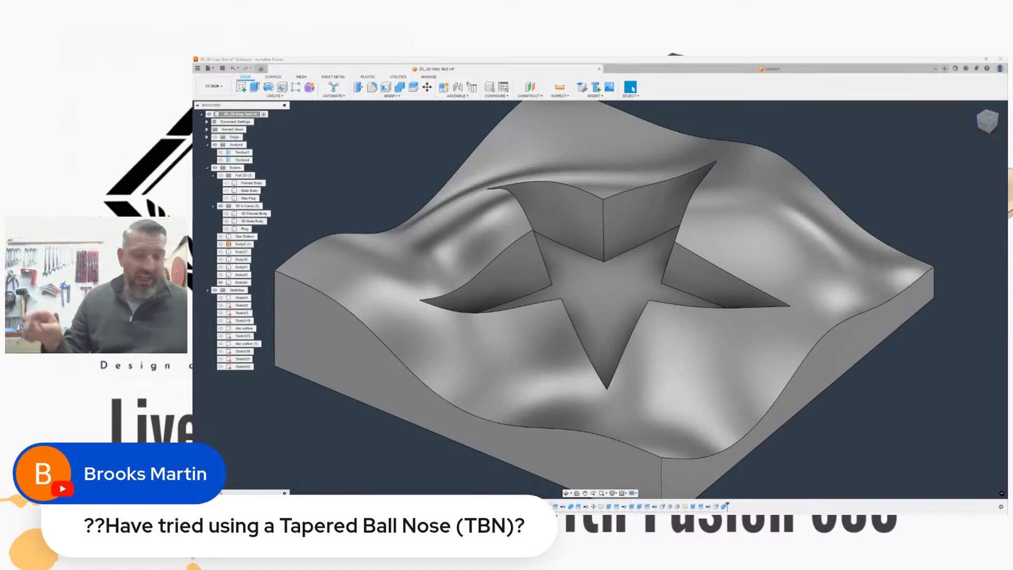
Step: Examine the star pocket's side walls and pointed corners from several angles
click(593, 219)
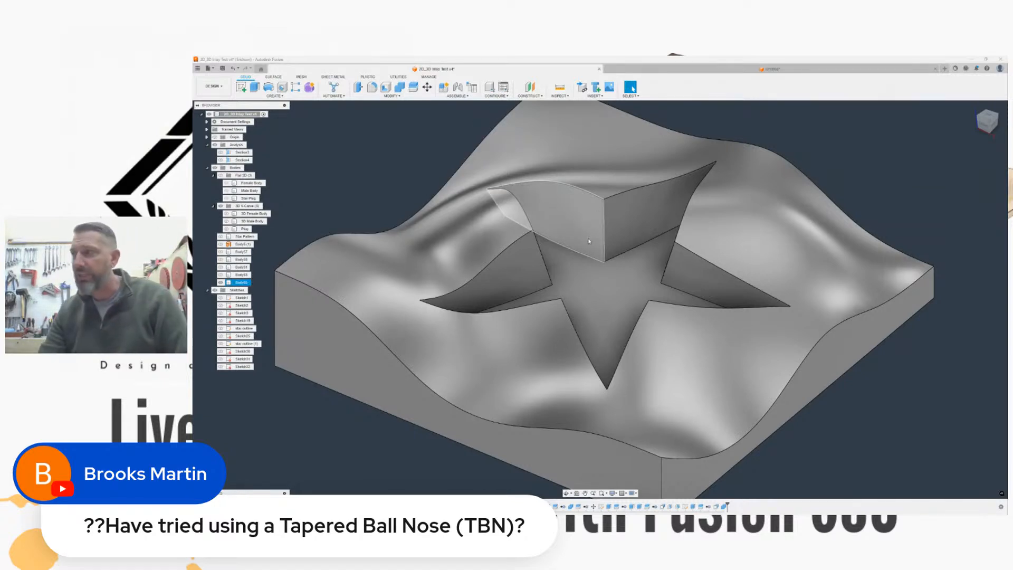
shift+middle_drag(600, 299, 635, 161)
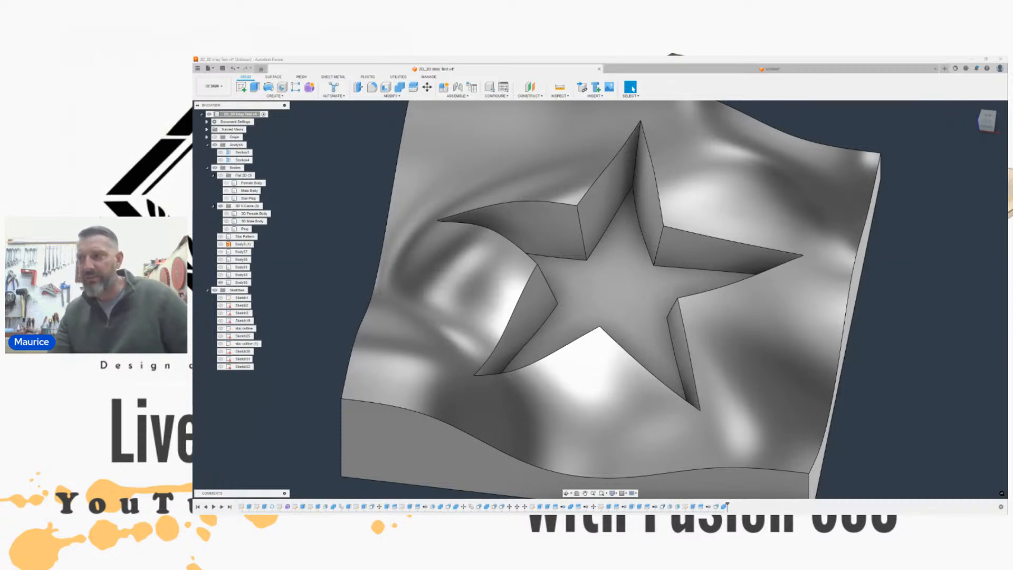
scroll(359, 285, down, 4)
middle_drag(624, 193, 657, 208)
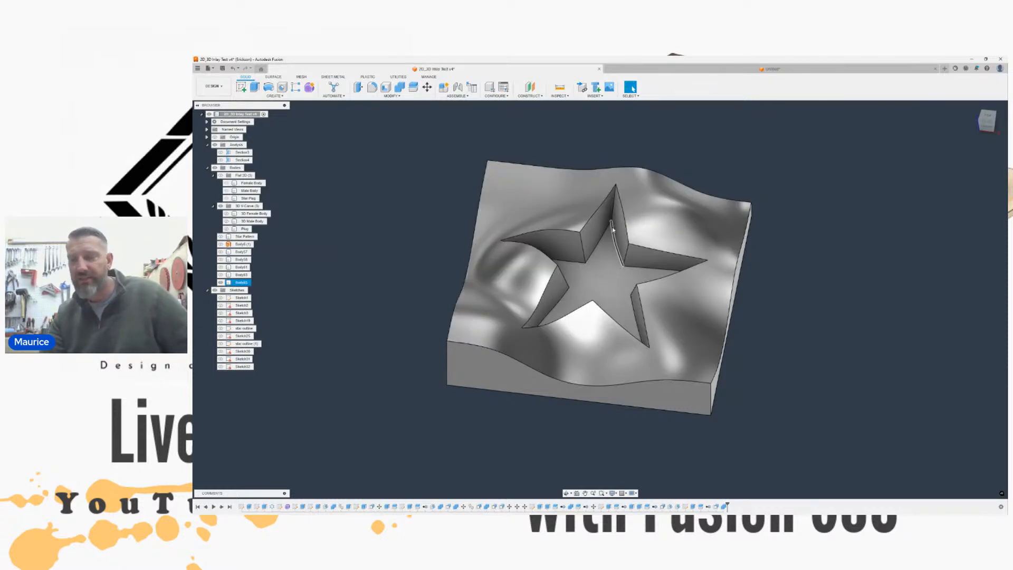
middle_drag(527, 192, 541, 218)
click(689, 157)
middle_drag(689, 156, 705, 147)
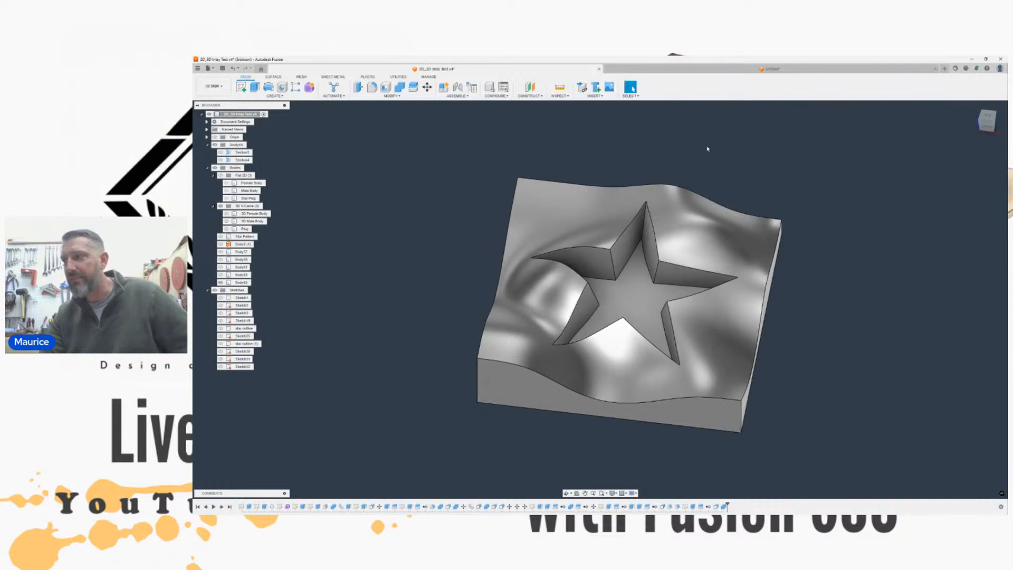
drag(987, 123, 989, 120)
Step: Show the star plug again and check how it sits in the wavy block's pocket
click(222, 274)
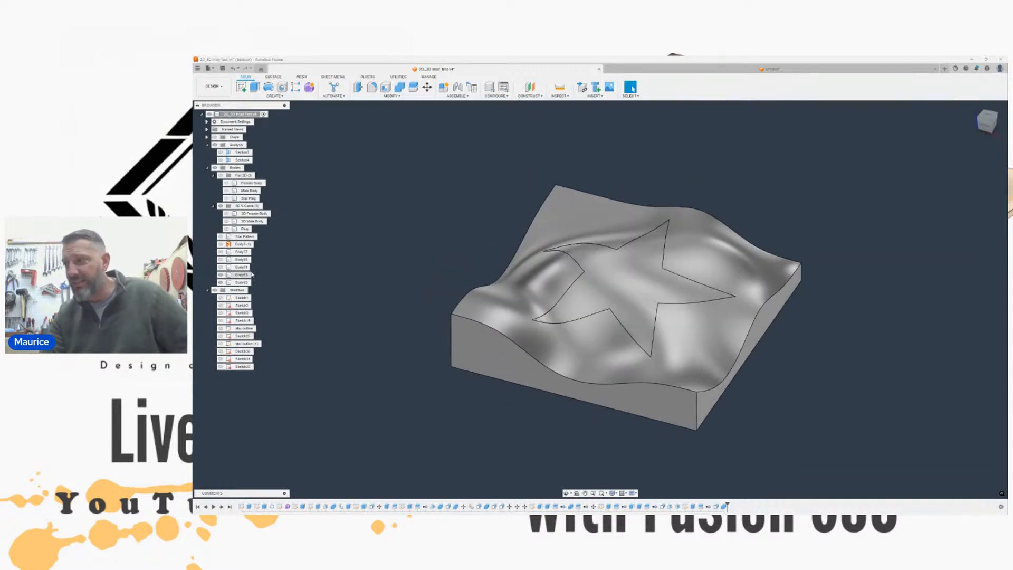
middle_drag(696, 195, 628, 180)
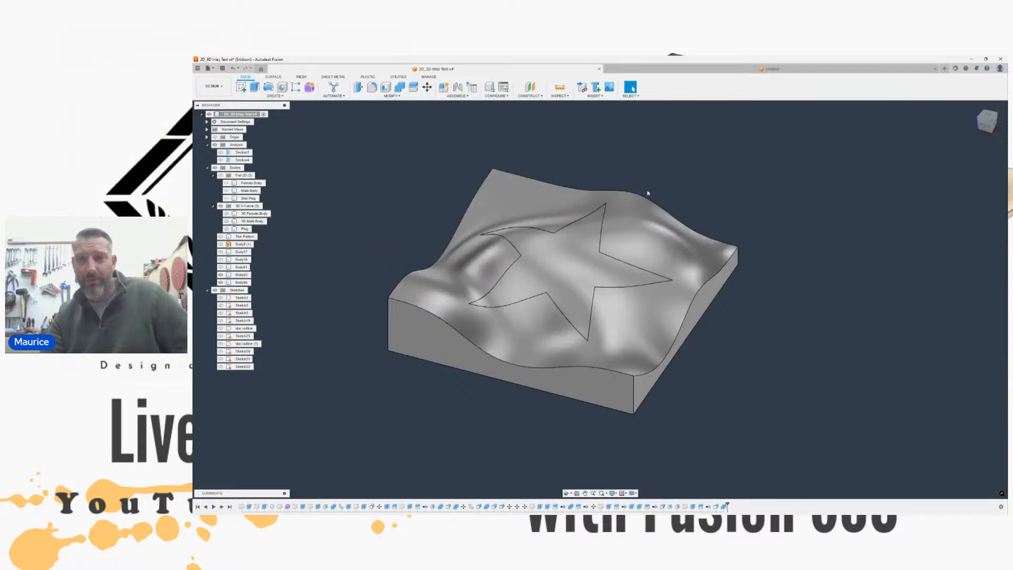
middle_drag(755, 210, 879, 202)
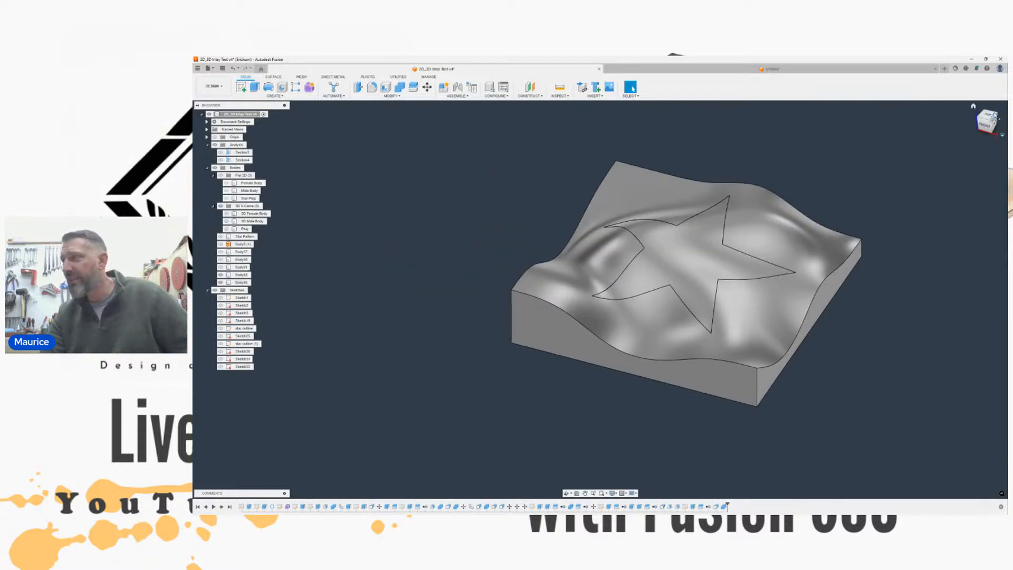
drag(990, 120, 999, 122)
middle_drag(823, 174, 670, 203)
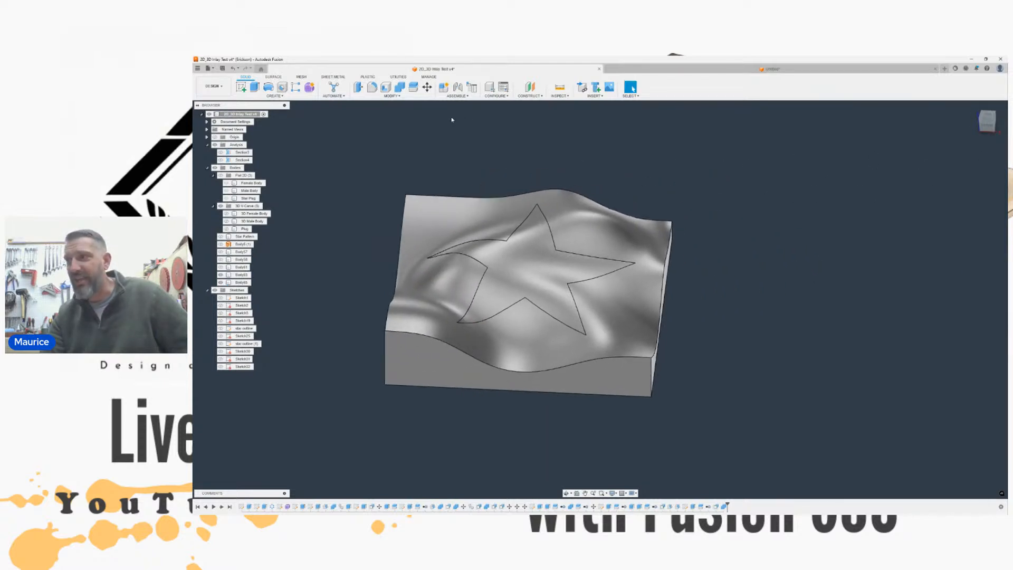
Step: Offset the star plug's wavy top face outward by 0.10 in so the plug stands above the block
click(358, 87)
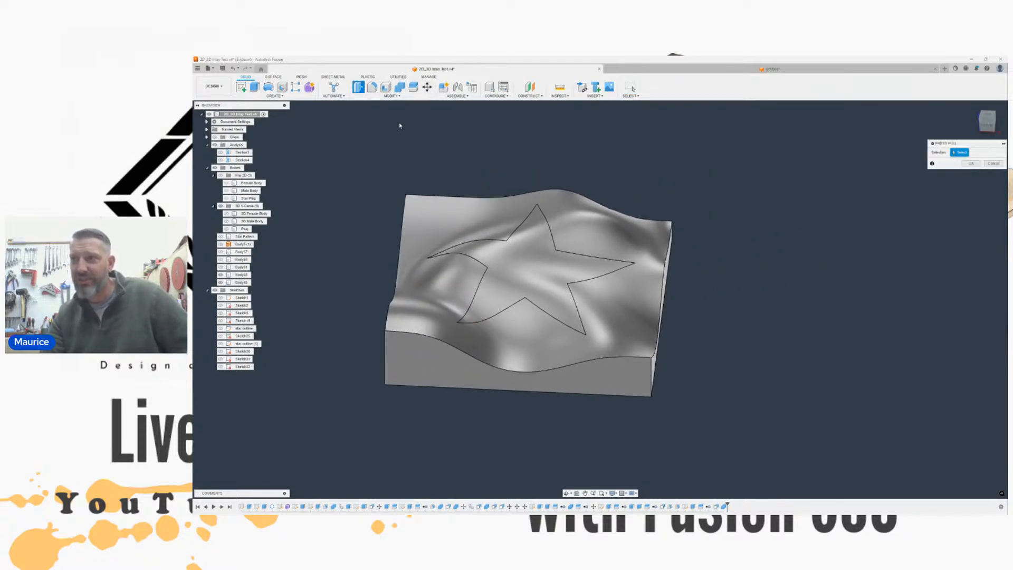
click(534, 270)
mouse_move(534, 257)
mouse_down()
mouse_move(538, 246)
mouse_move(533, 259)
mouse_up()
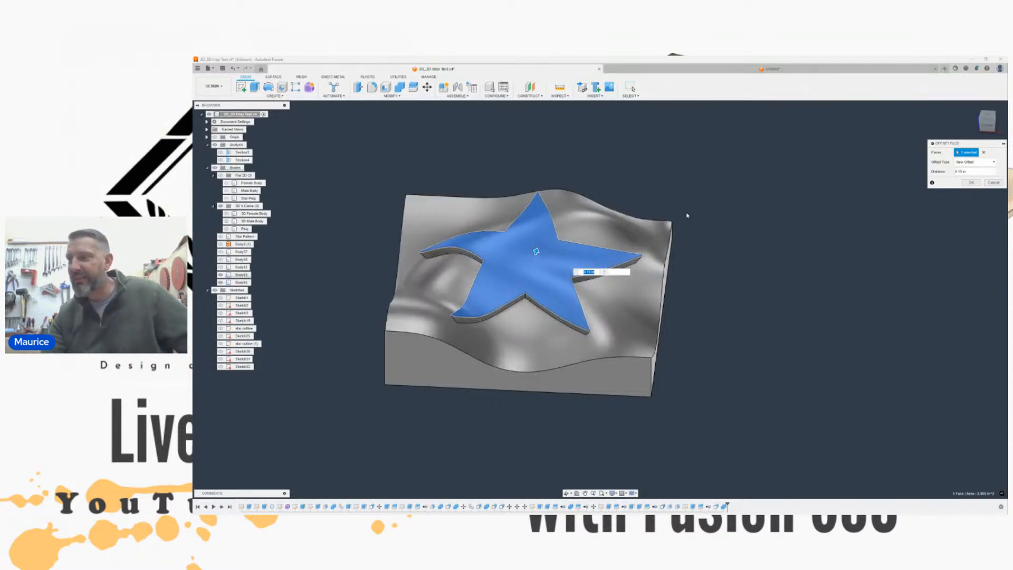
scroll(567, 242, up, 5)
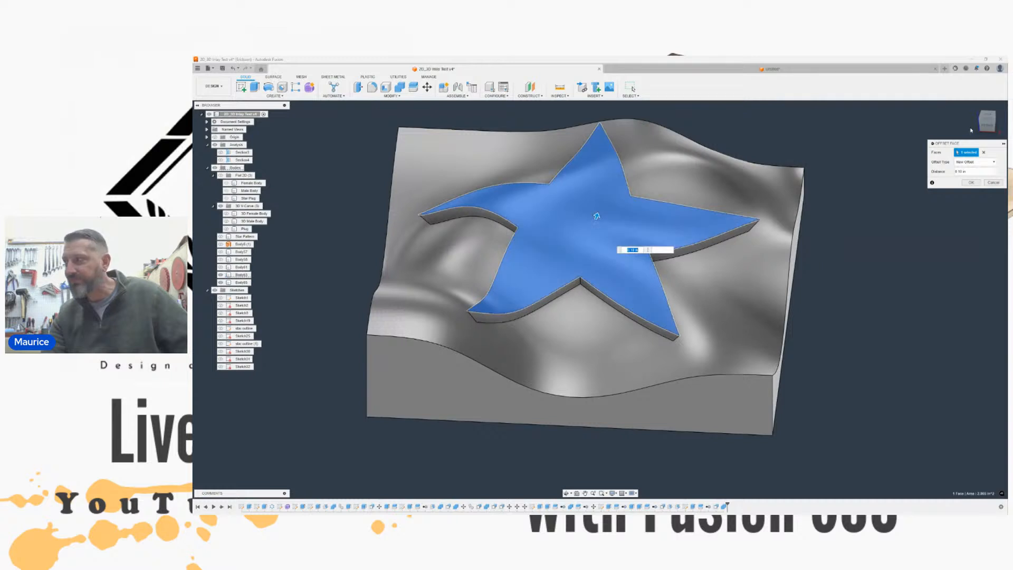
click(987, 125)
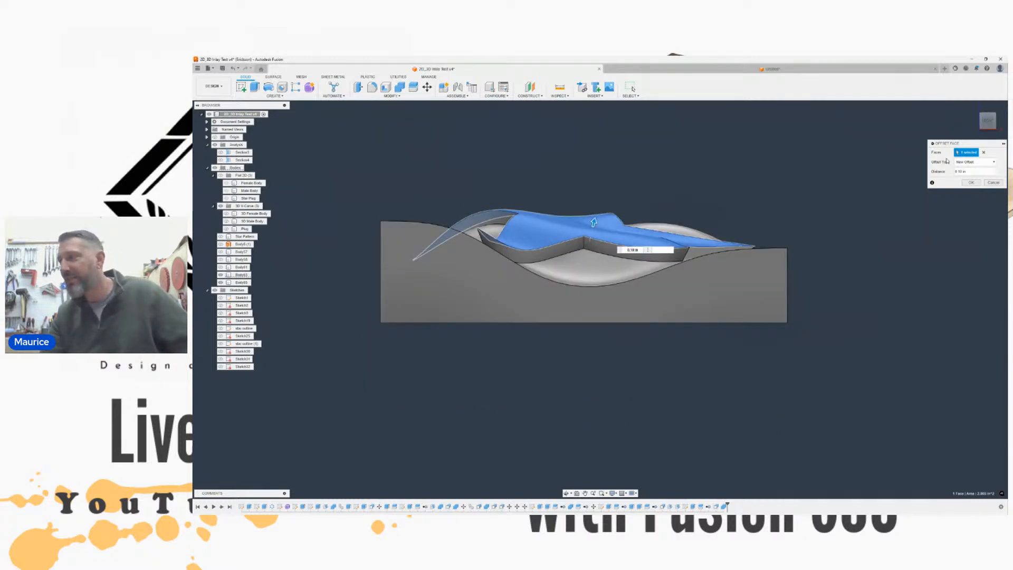
drag(986, 122, 913, 169)
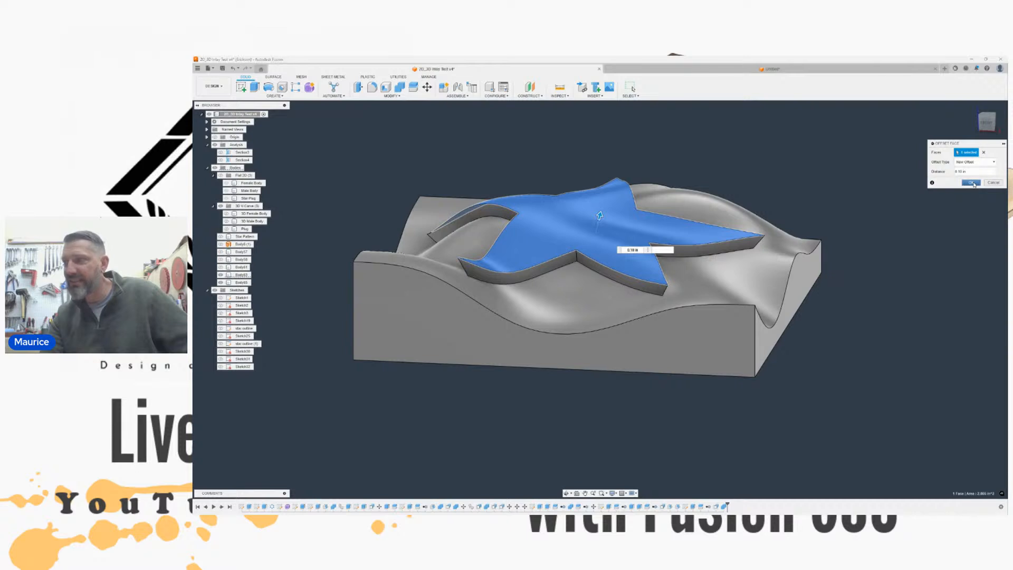
click(971, 183)
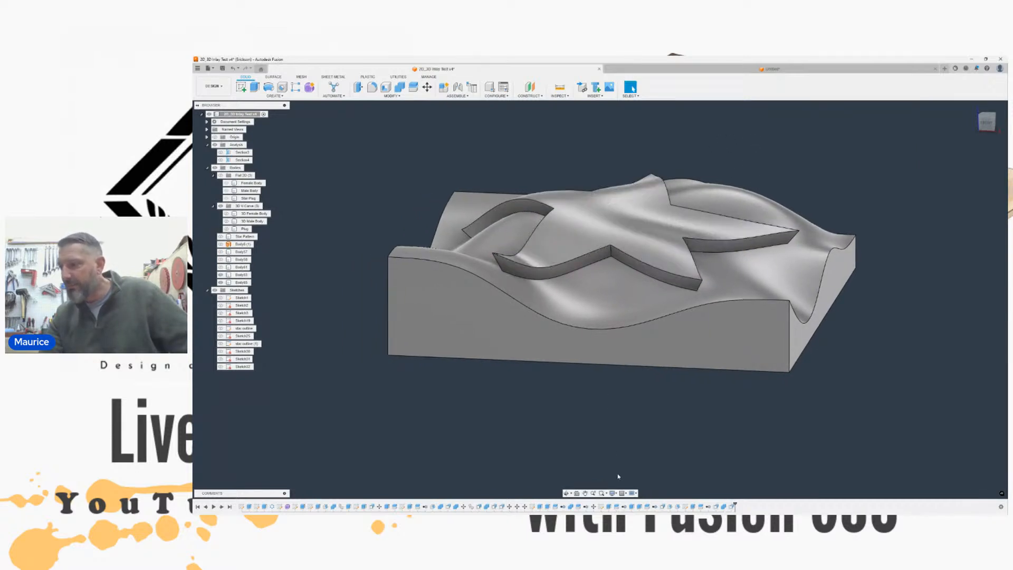
Step: Try suppressing the Remove feature of the star's upper piece in the timeline, undoing the change each time
click(654, 507)
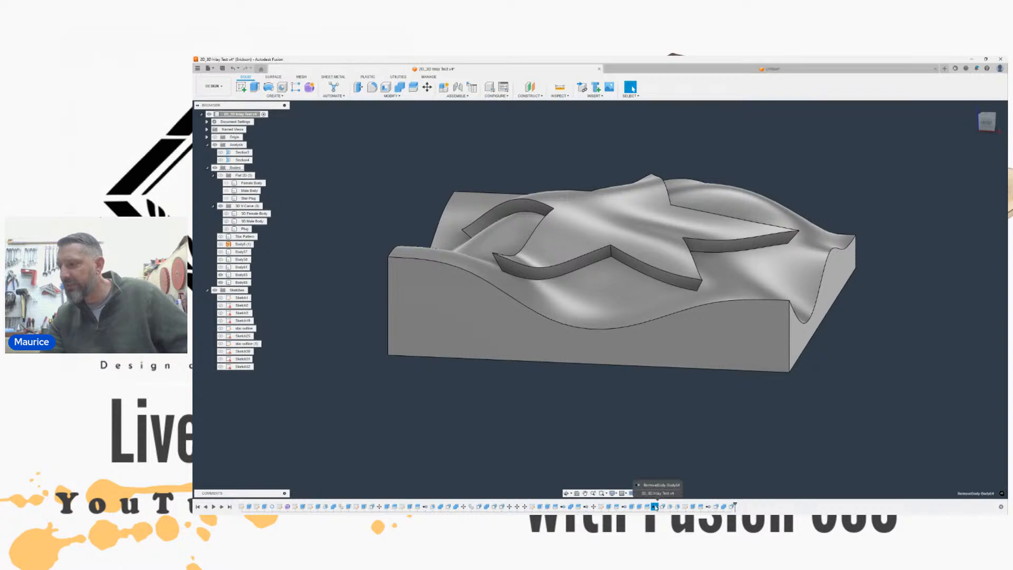
right_click(654, 506)
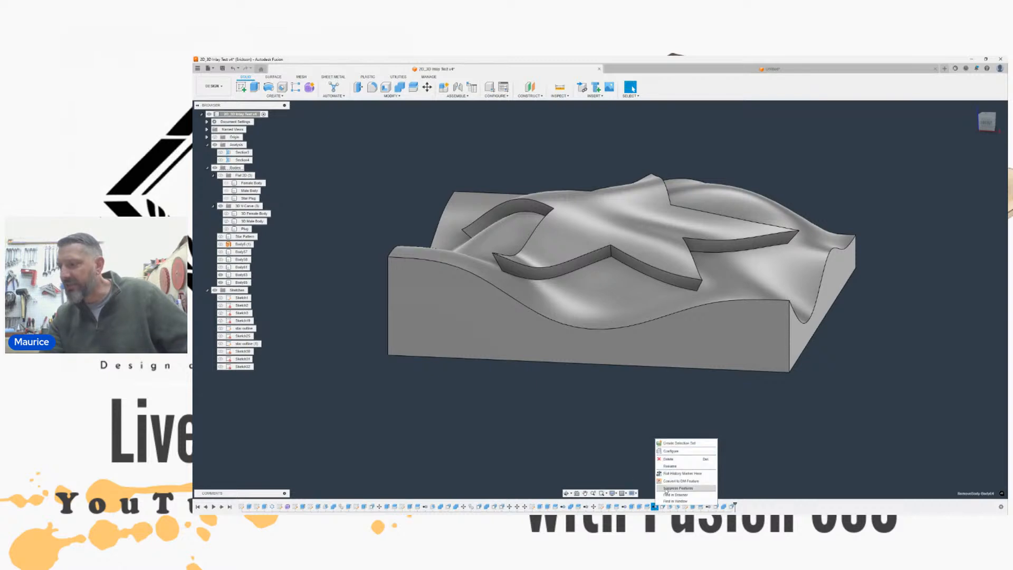
click(667, 489)
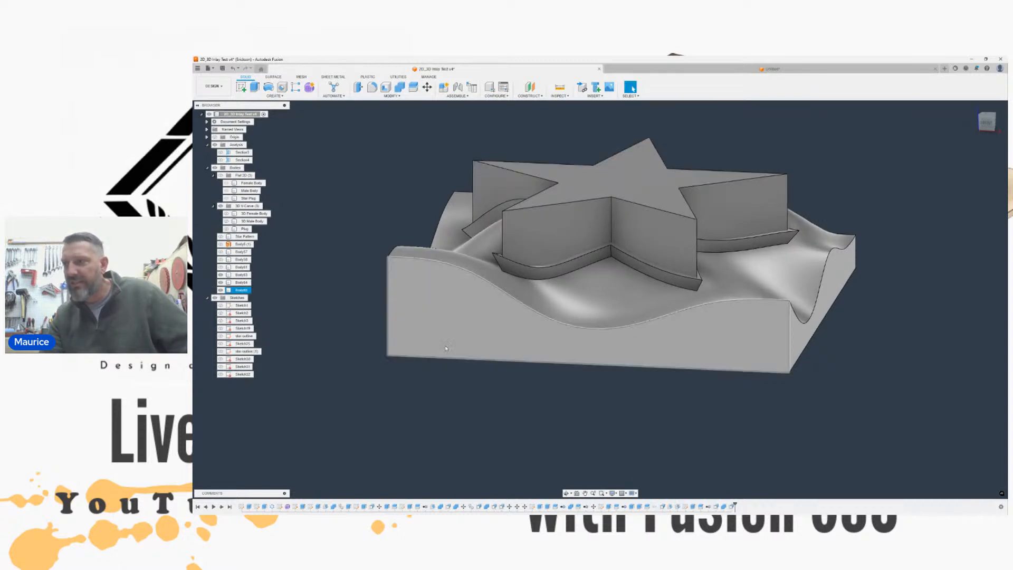
click(233, 69)
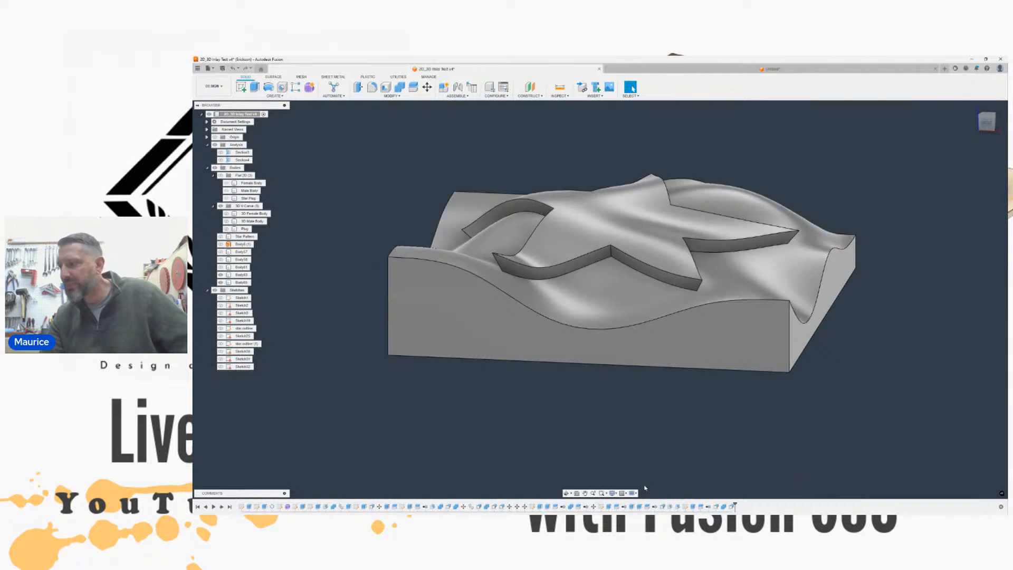
click(654, 506)
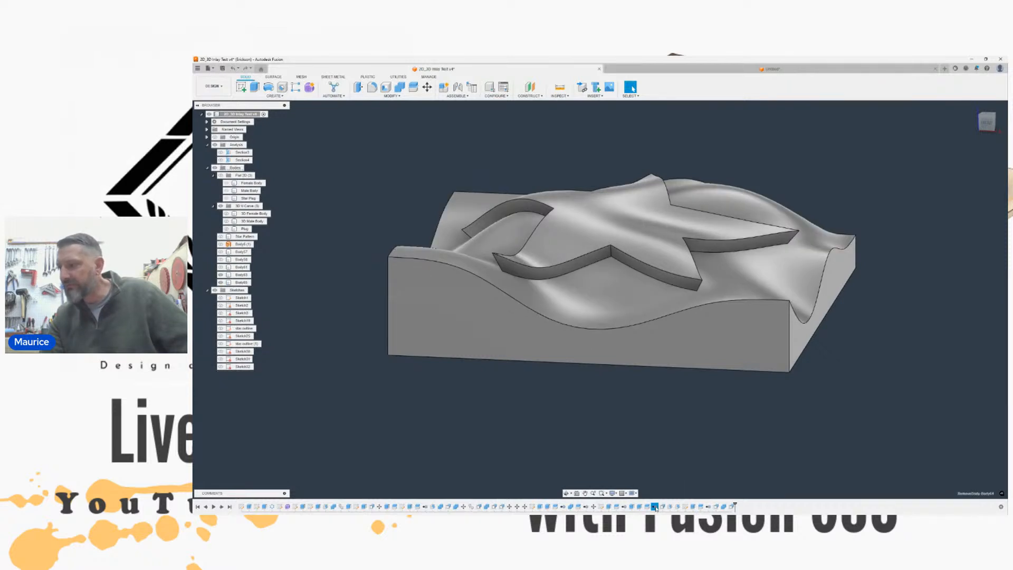
right_click(655, 506)
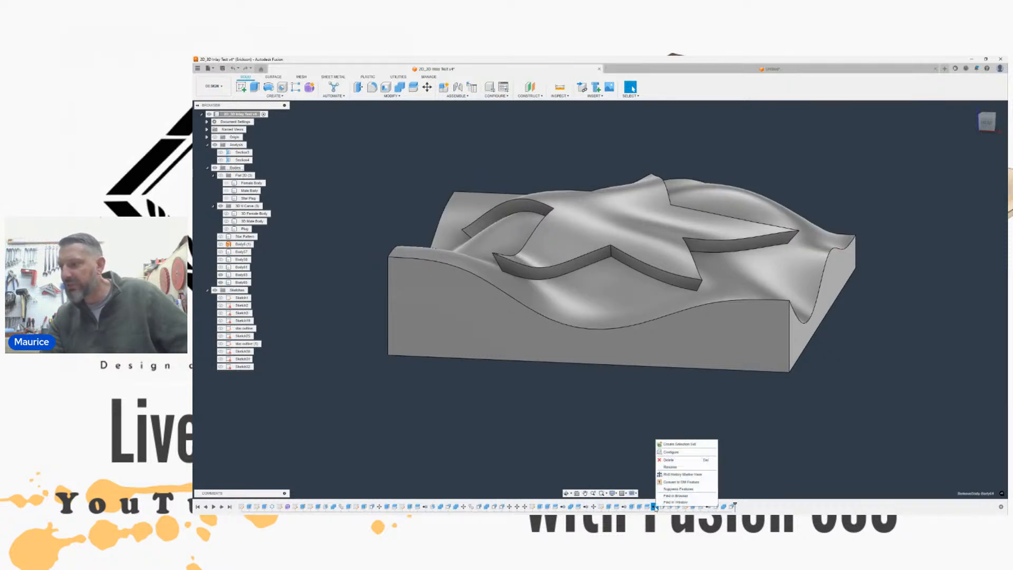
click(668, 489)
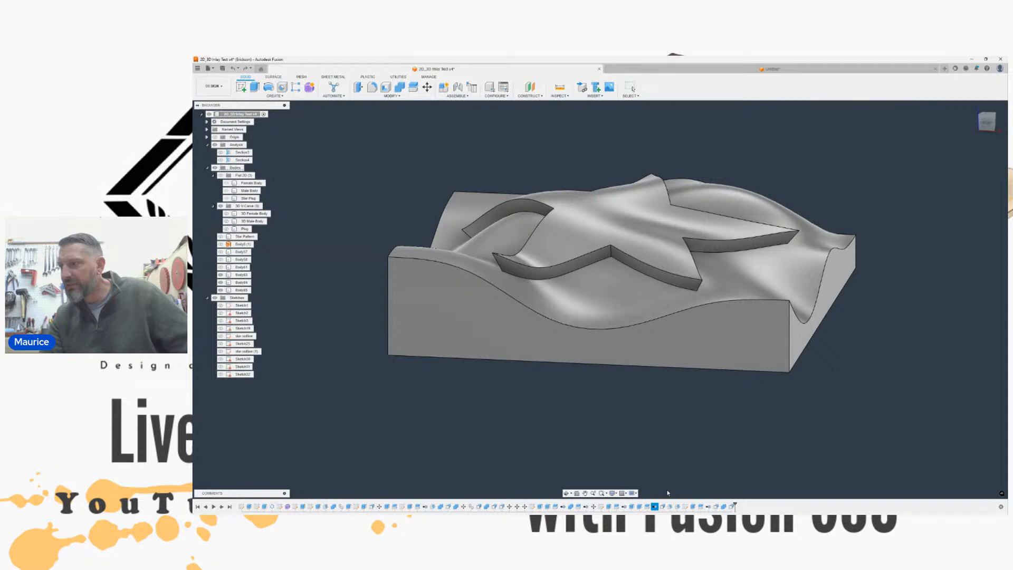
click(232, 68)
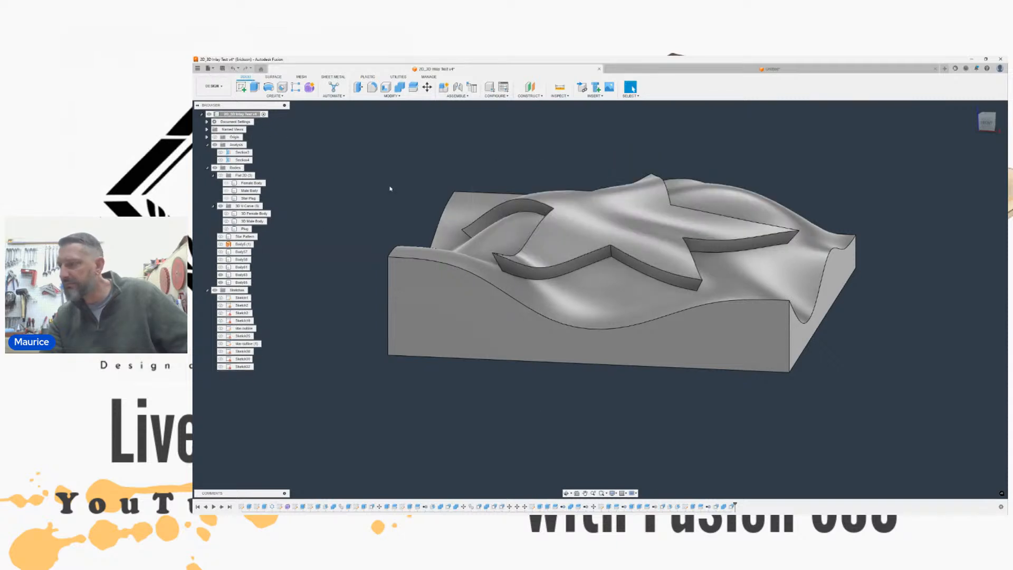
Step: Suppress the Remove feature in the timeline to bring back the upper block piece above the wavy surface
right_click(708, 506)
click(713, 488)
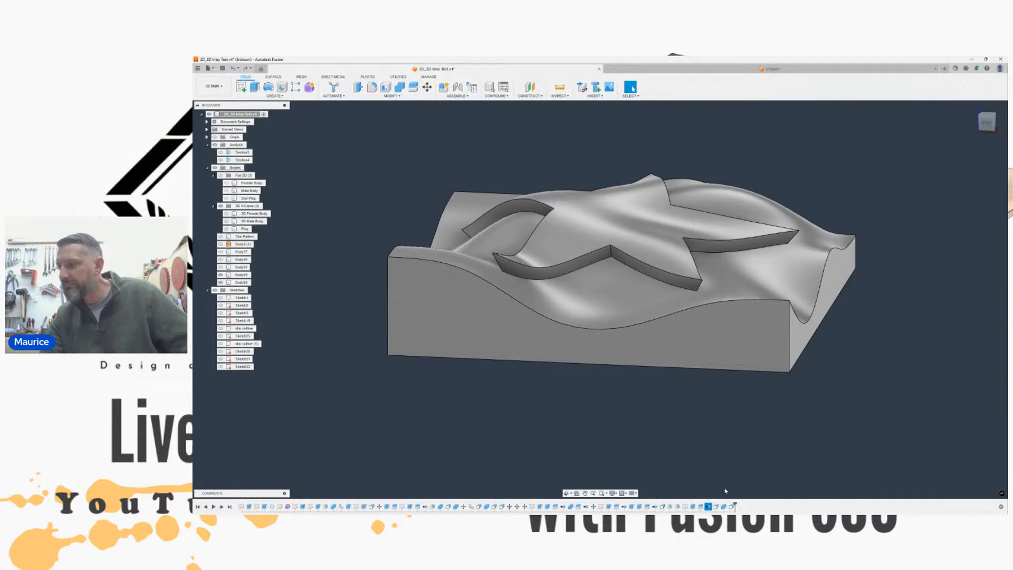
scroll(606, 409, down, 1)
middle_drag(606, 409, 588, 413)
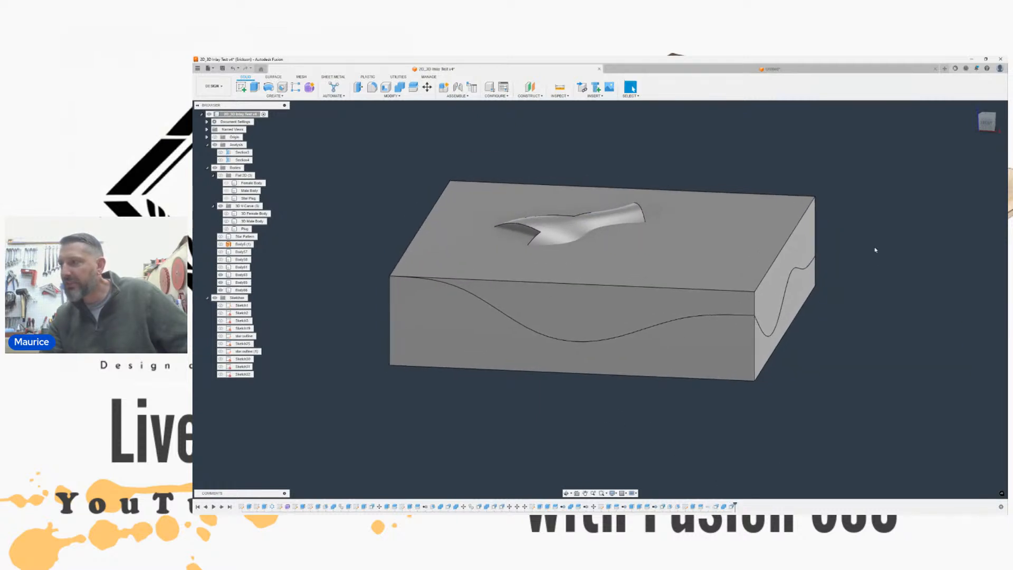
Step: Move the upper block piece straight up by 0.10 in from the lower wavy block
mouse_move(985, 125)
mouse_down()
mouse_move(969, 127)
mouse_move(989, 125)
mouse_up()
click(985, 124)
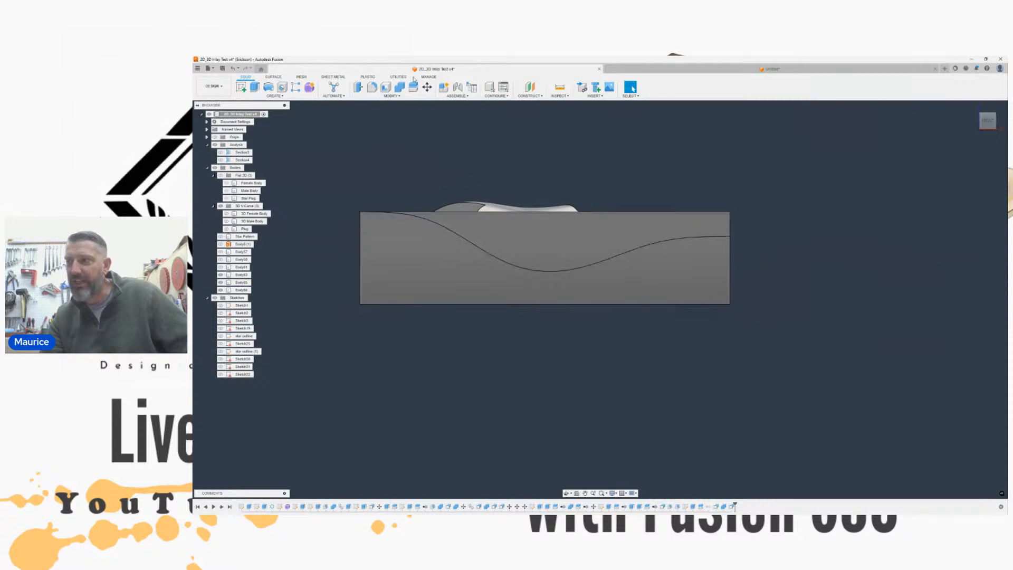
click(427, 87)
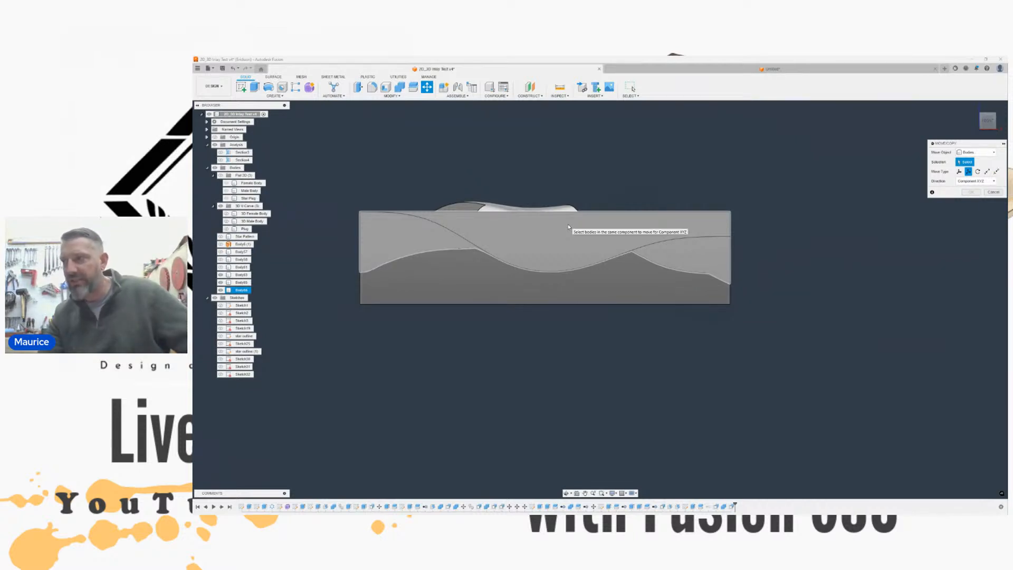
click(489, 289)
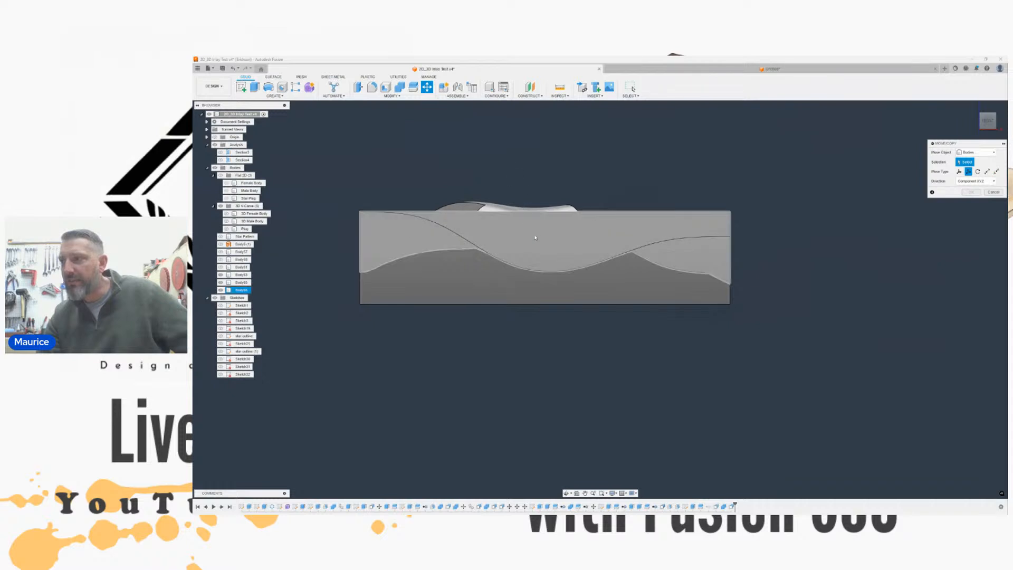
click(555, 238)
drag(544, 219, 543, 207)
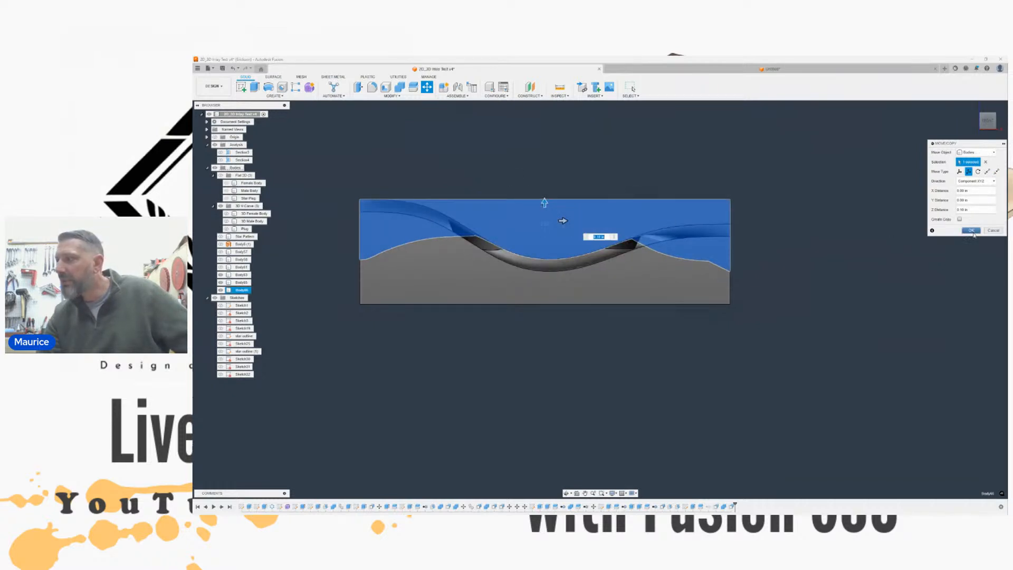
click(971, 230)
Step: Examine the gap between the raised upper piece and the lower wavy block from below and above
mouse_move(987, 119)
mouse_down()
mouse_move(961, 127)
mouse_move(949, 116)
mouse_up()
shift+middle_drag(600, 299, 770, 203)
scroll(626, 234, up, 5)
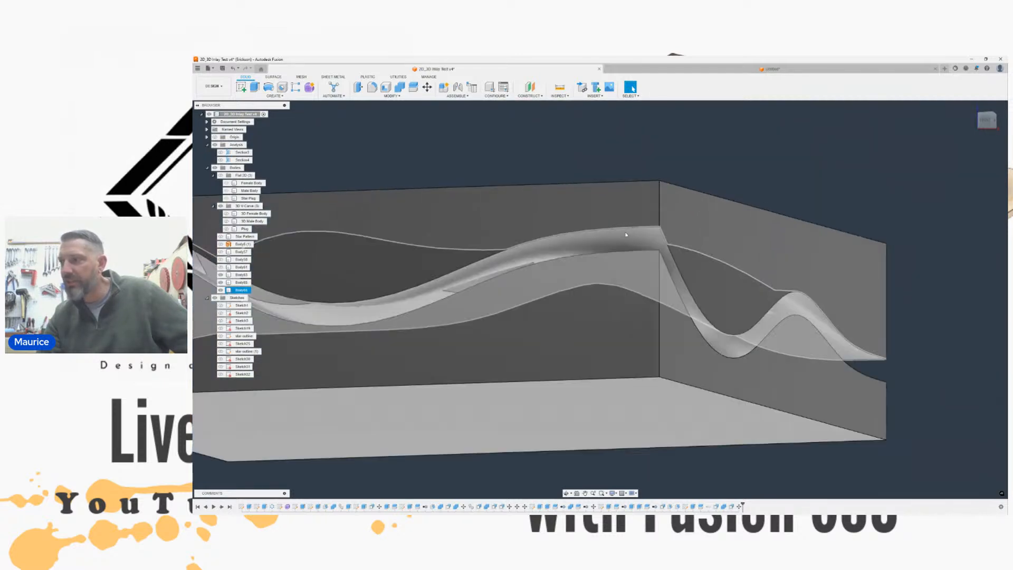
drag(989, 124, 992, 151)
scroll(684, 336, down, 3)
middle_drag(812, 296, 830, 280)
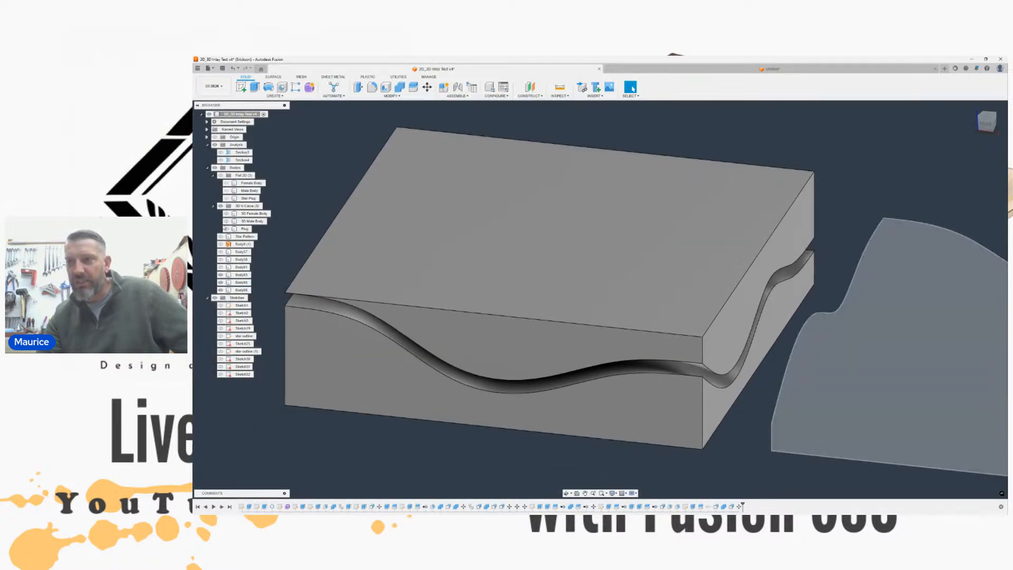
Step: Hide the lower wavy block and examine the star plug against the upper piece's wavy underside
click(221, 282)
scroll(716, 271, down, 1)
middle_drag(716, 271, 724, 262)
mouse_move(988, 126)
mouse_down()
mouse_move(973, 69)
mouse_move(985, 57)
mouse_move(944, 61)
mouse_move(986, 117)
mouse_up()
middle_drag(537, 423, 591, 333)
scroll(592, 334, up, 2)
scroll(591, 334, up, 1)
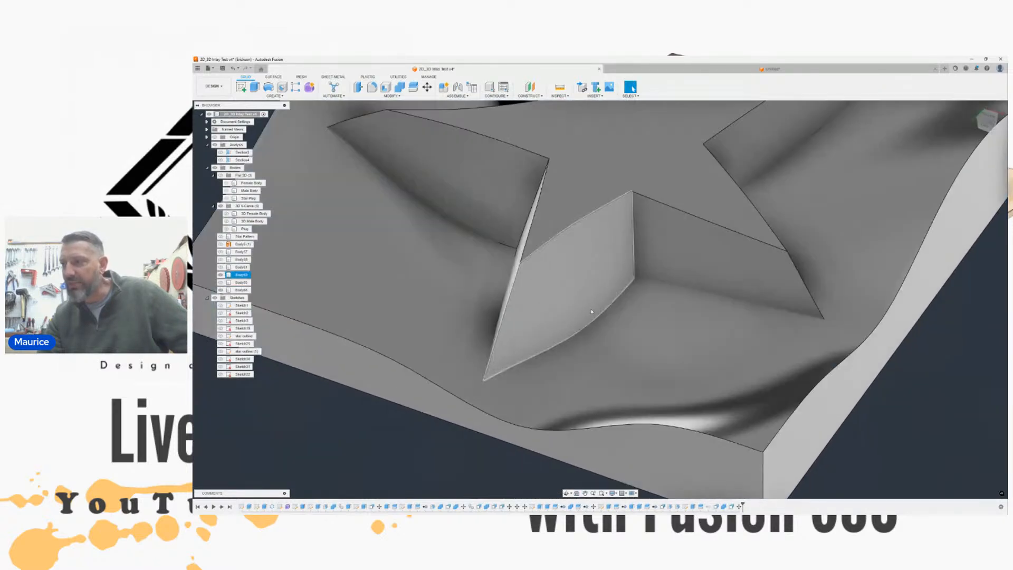
scroll(681, 280, down, 1)
middle_drag(674, 283, 612, 313)
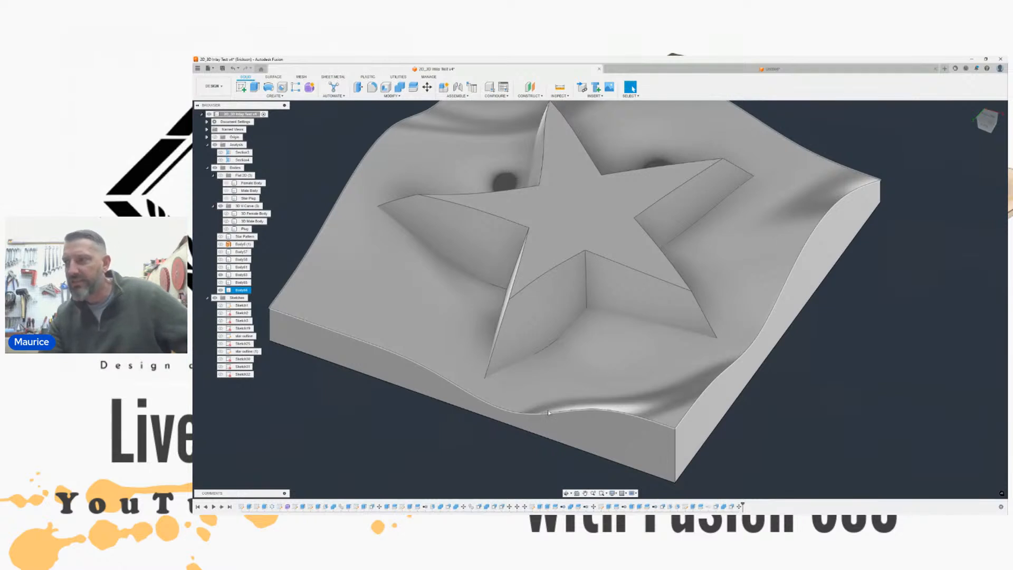
scroll(626, 365, down, 5)
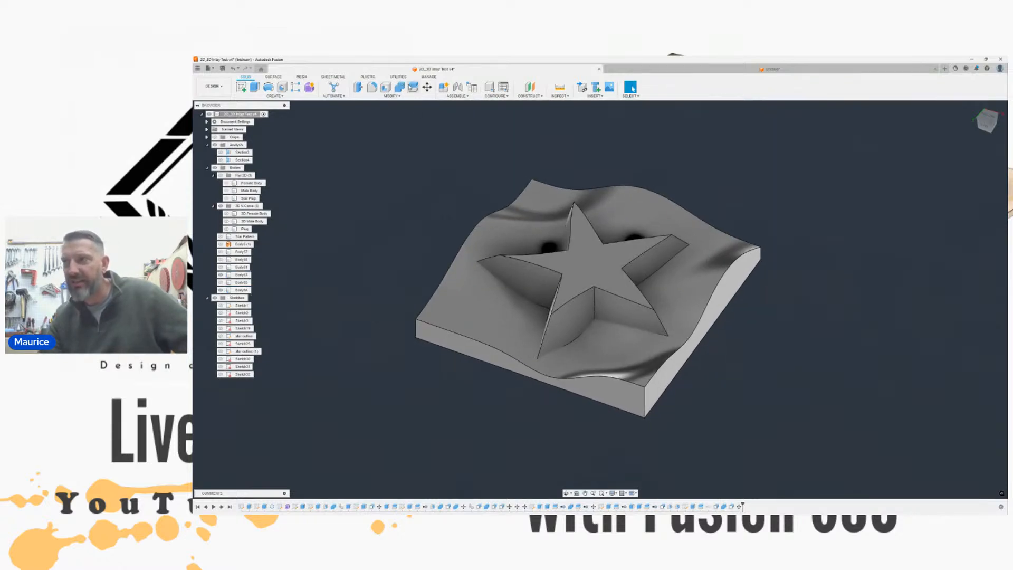
Step: Combine the upper block piece with the star plug using the Join operation, keeping the tool body
click(401, 89)
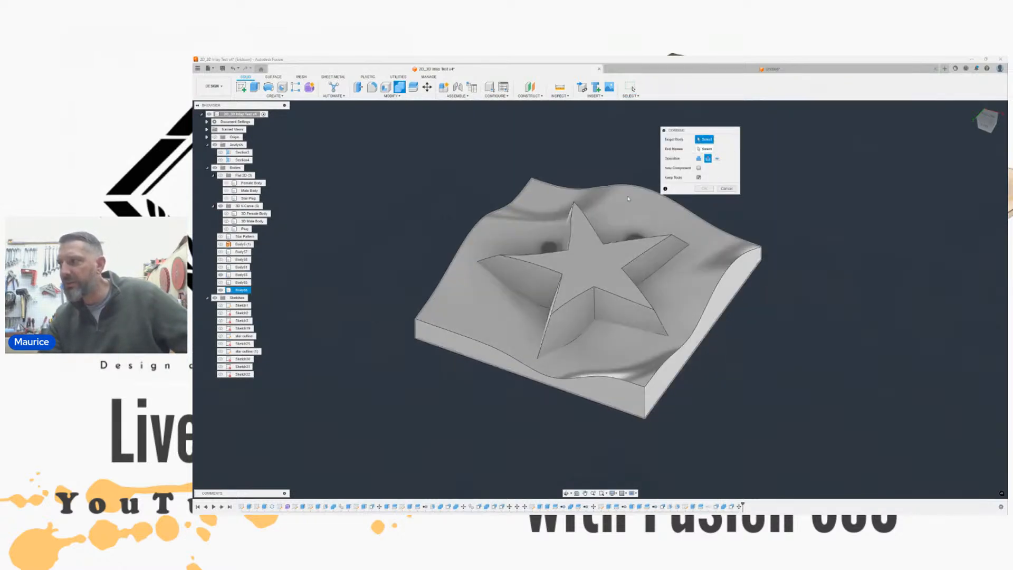
click(621, 198)
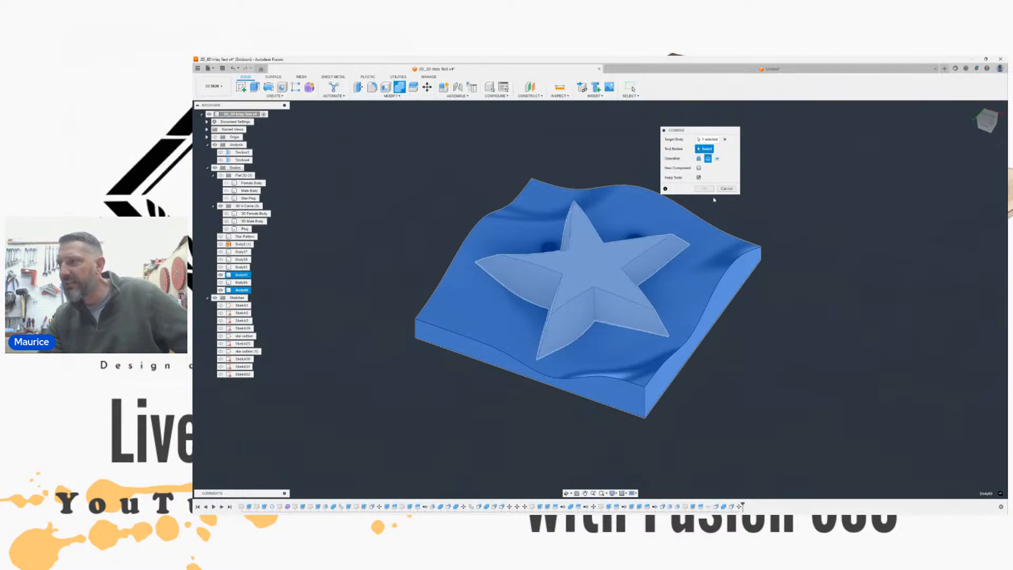
click(699, 159)
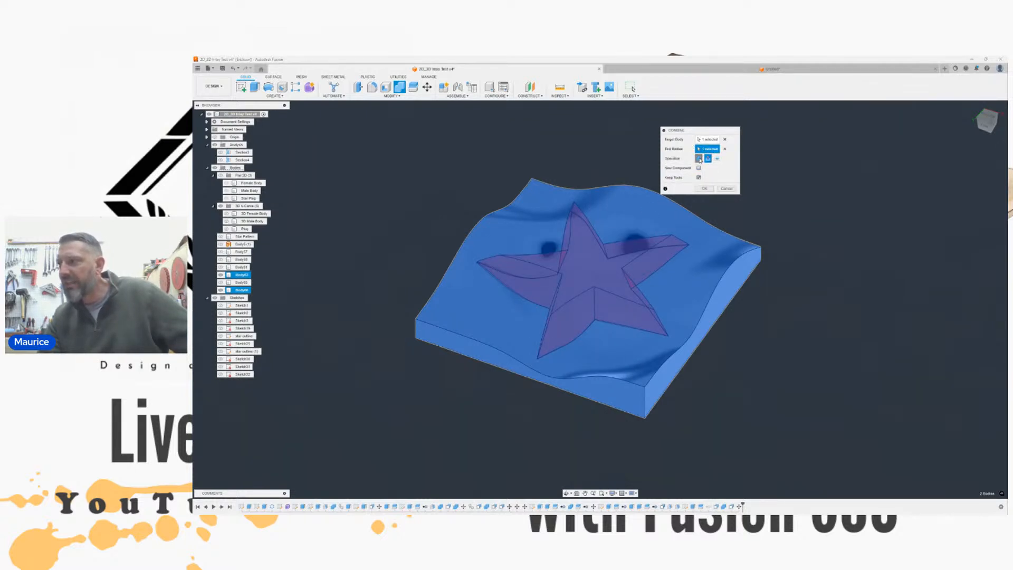
click(704, 189)
middle_drag(724, 169, 728, 149)
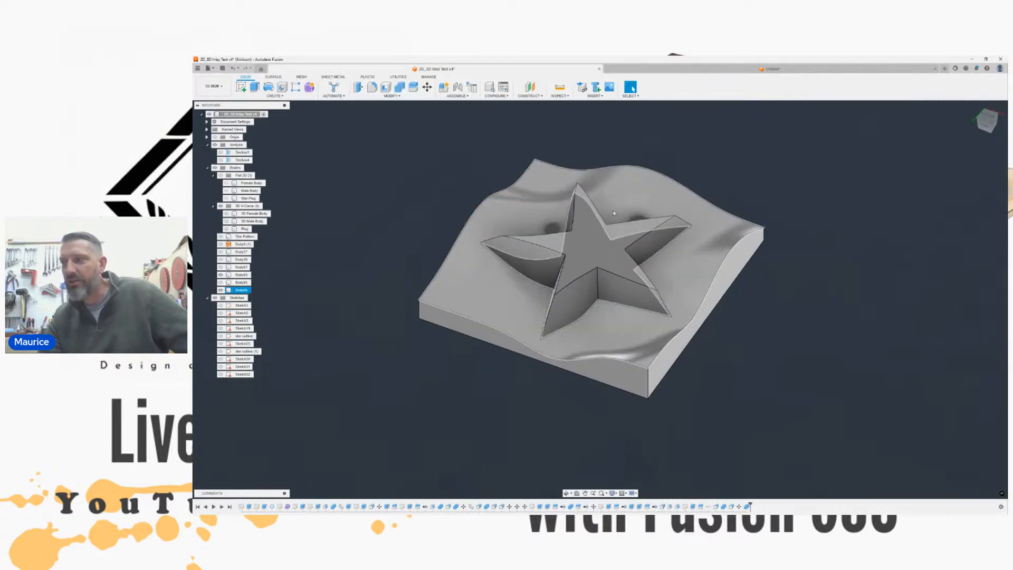
Step: Examine the joined star plug and the wavy underside of the upper piece from several angles
scroll(609, 215, up, 3)
mouse_move(987, 120)
mouse_down()
mouse_move(976, 259)
mouse_move(982, 222)
mouse_move(960, 153)
mouse_move(944, 177)
mouse_move(905, 145)
mouse_move(871, 158)
mouse_up()
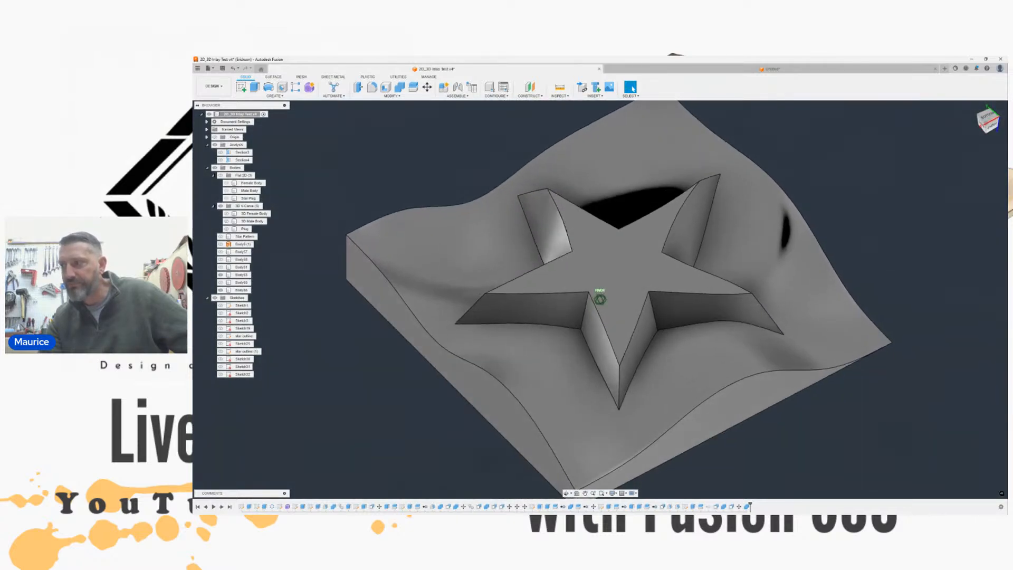
scroll(871, 158, down, 1)
scroll(871, 158, down, 1)
middle_drag(871, 159, 758, 161)
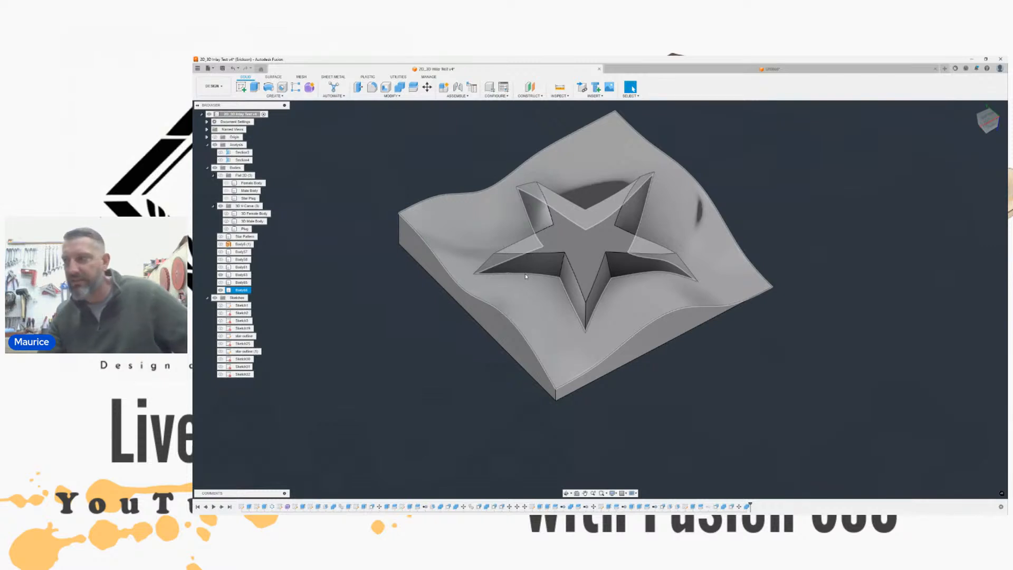
click(359, 260)
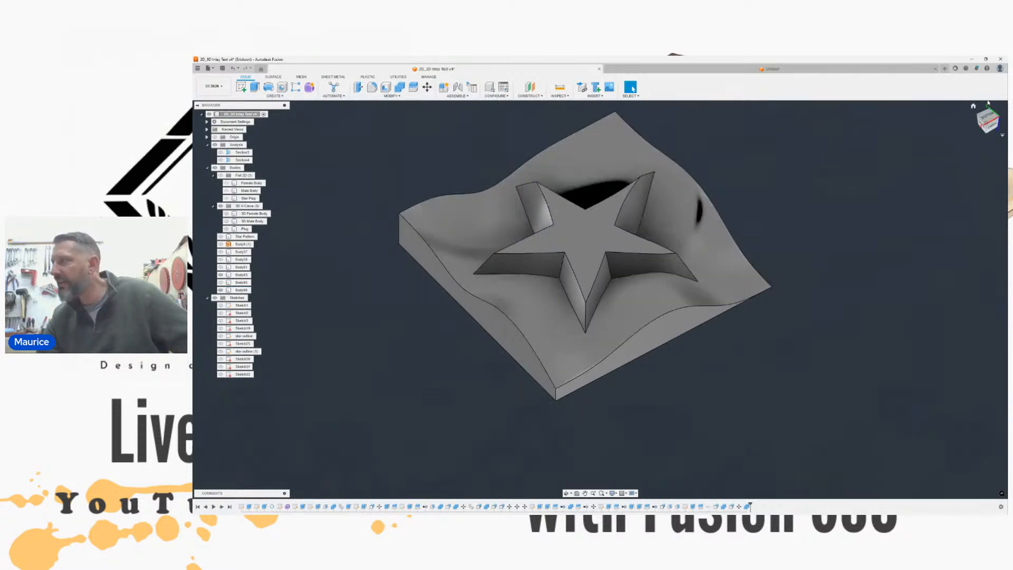
mouse_move(991, 119)
mouse_down()
mouse_move(976, 103)
mouse_move(988, 166)
mouse_move(965, 174)
mouse_move(937, 163)
mouse_move(769, 165)
mouse_up()
scroll(617, 166, down, 1)
middle_drag(617, 166, 599, 123)
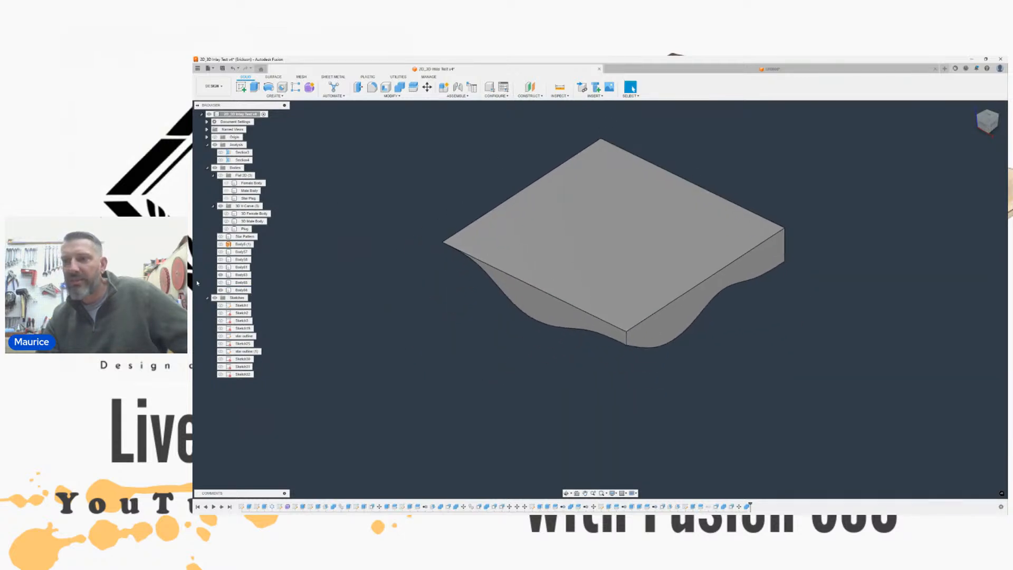
Step: Show the lower wavy block again and create a section analysis parallel to its front face, about 1.28 in into the blocks
click(220, 283)
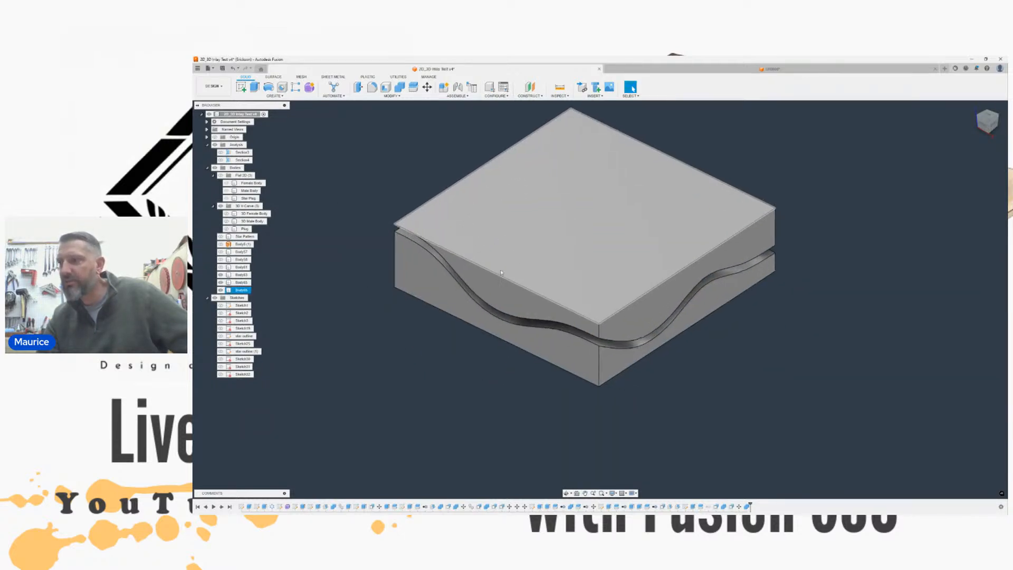
click(596, 88)
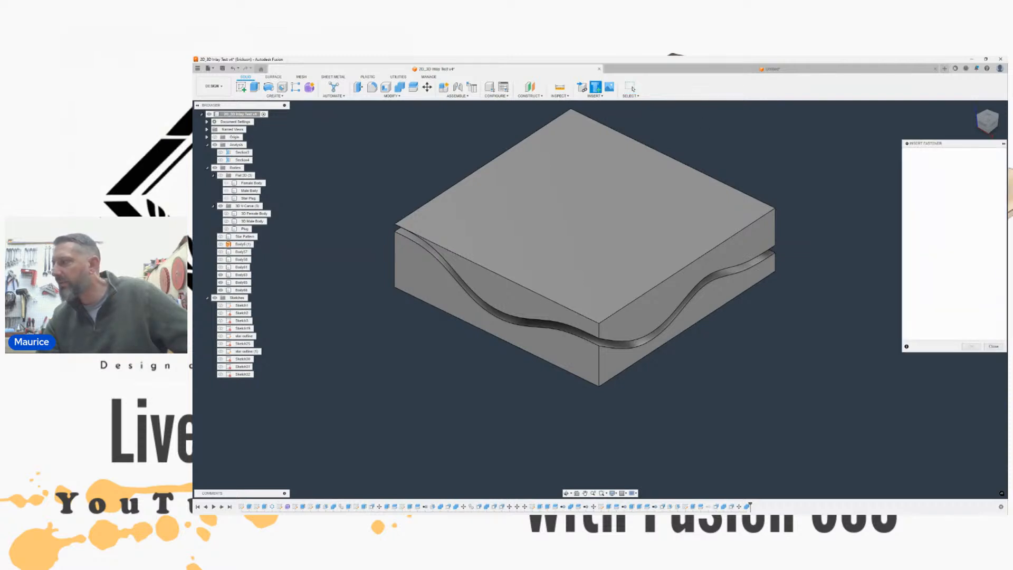
click(992, 346)
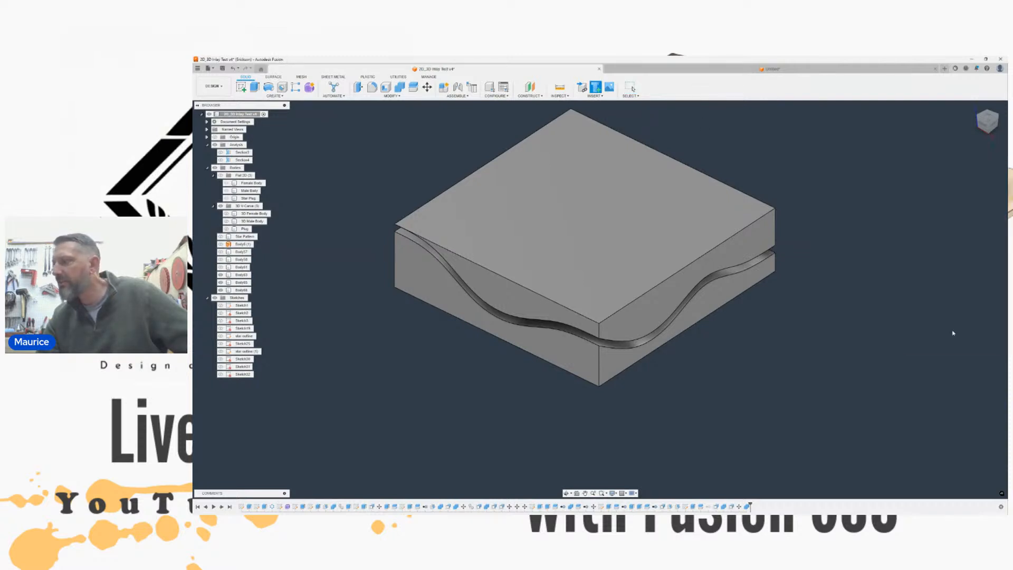
click(561, 96)
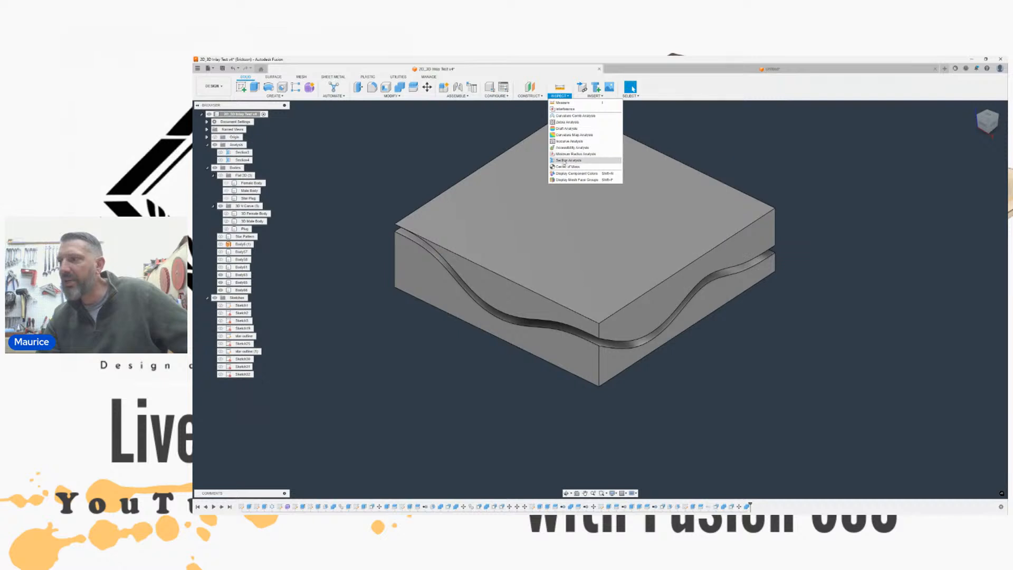
click(561, 159)
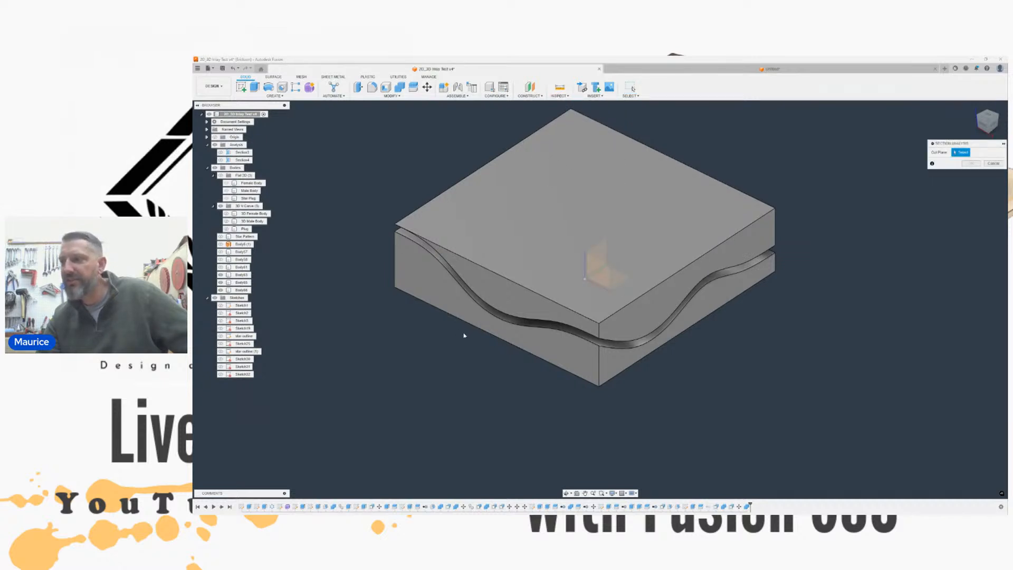
click(448, 290)
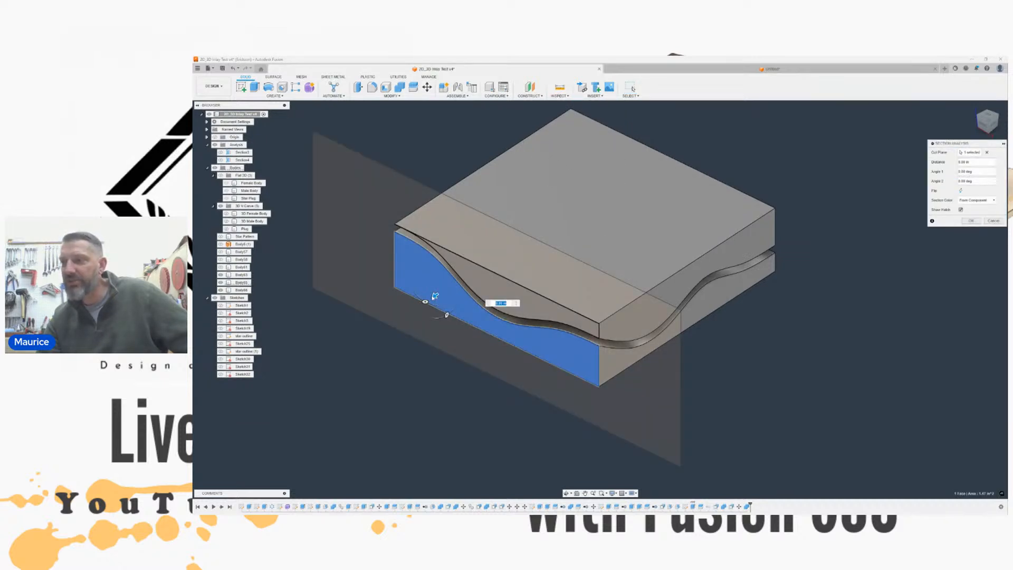
mouse_move(433, 294)
mouse_down()
mouse_move(475, 264)
mouse_move(516, 265)
mouse_up()
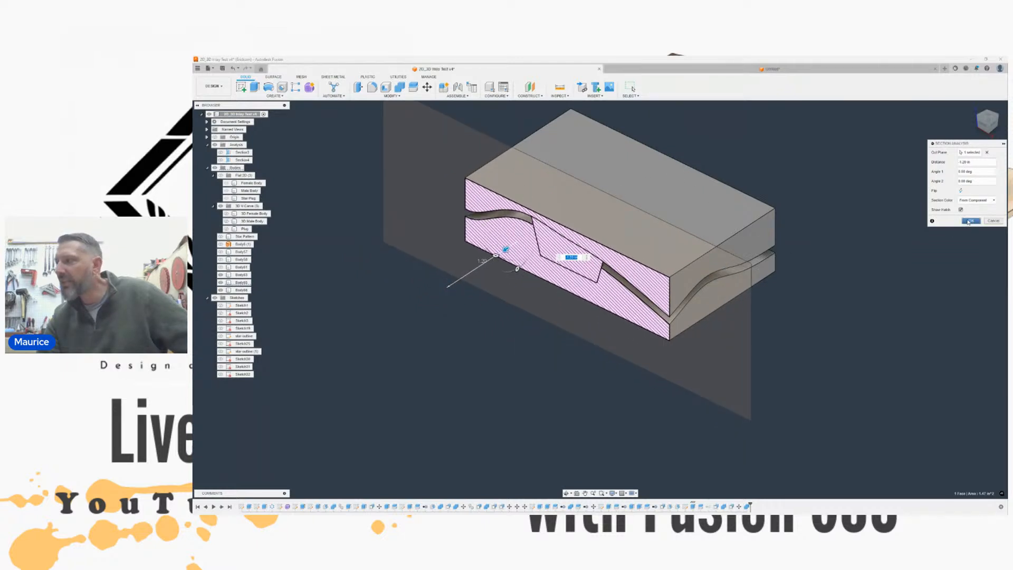
click(969, 221)
Step: Examine in the section how the tapered plug fills the pocket and where the gap between the two pieces runs
scroll(558, 259, up, 5)
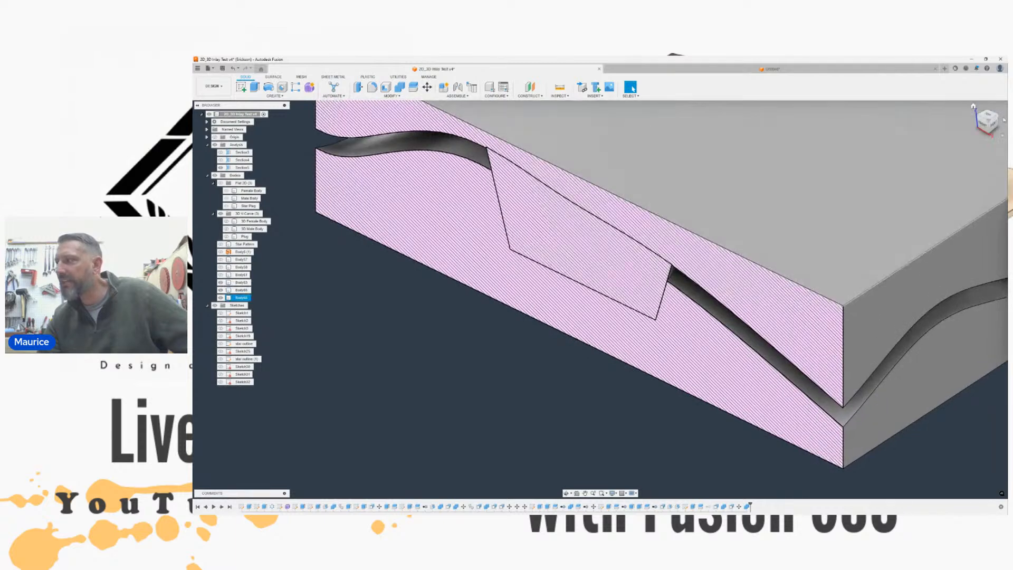
click(984, 126)
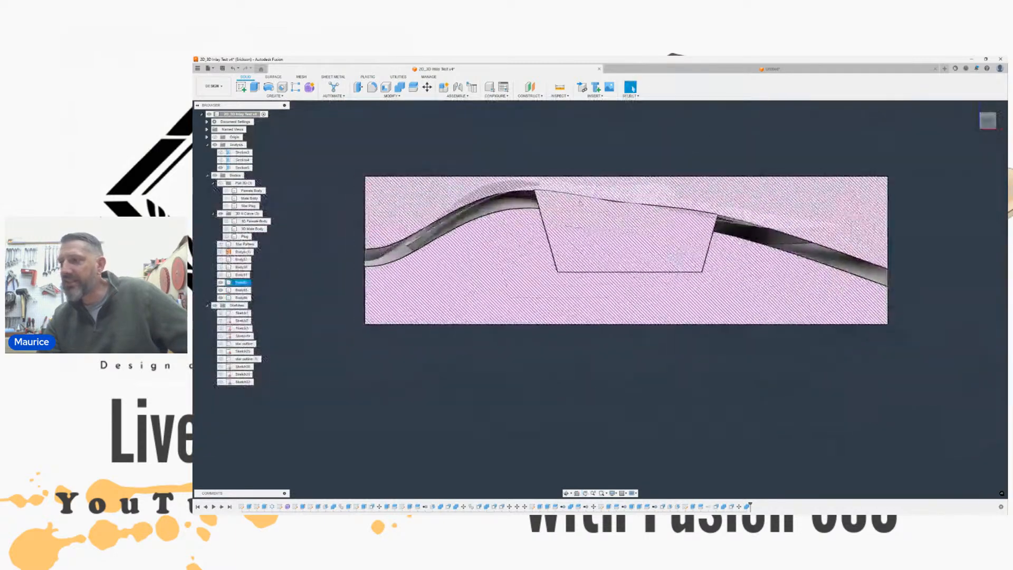
scroll(564, 201, up, 2)
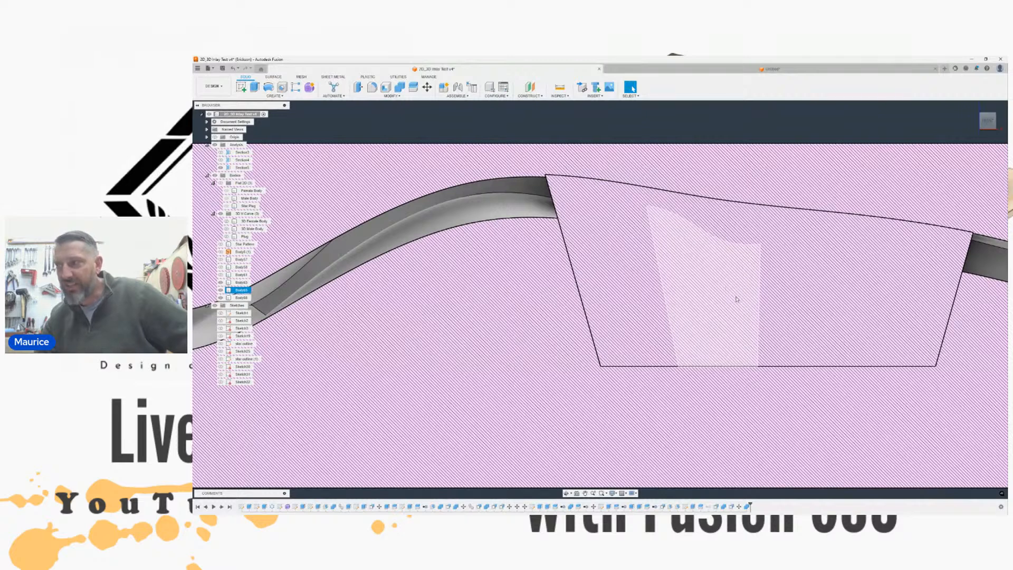
scroll(737, 297, down, 2)
middle_drag(737, 296, 567, 281)
middle_drag(661, 308, 701, 293)
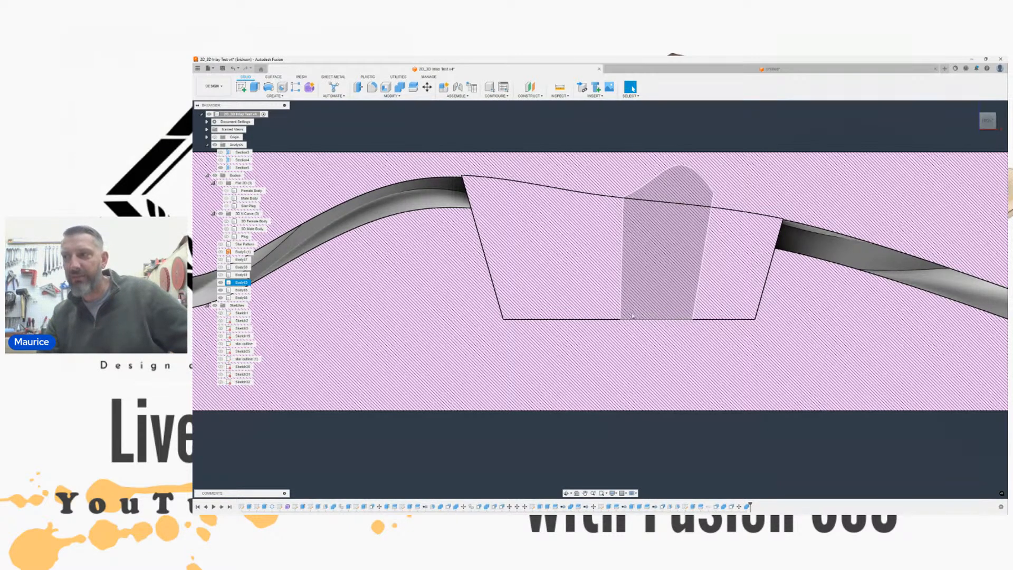
click(471, 209)
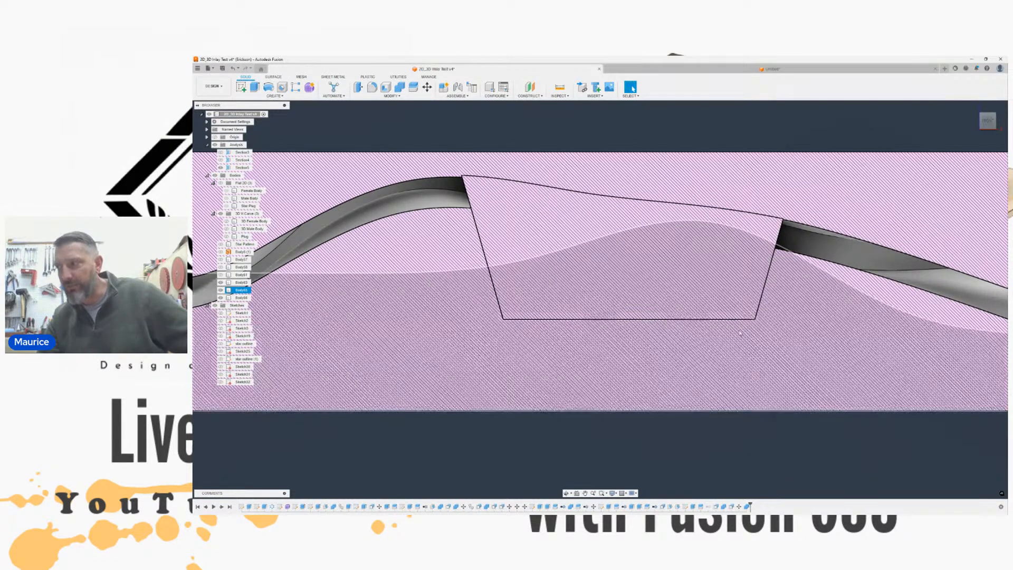
scroll(732, 330, down, 1)
scroll(724, 324, down, 1)
middle_drag(722, 323, 697, 309)
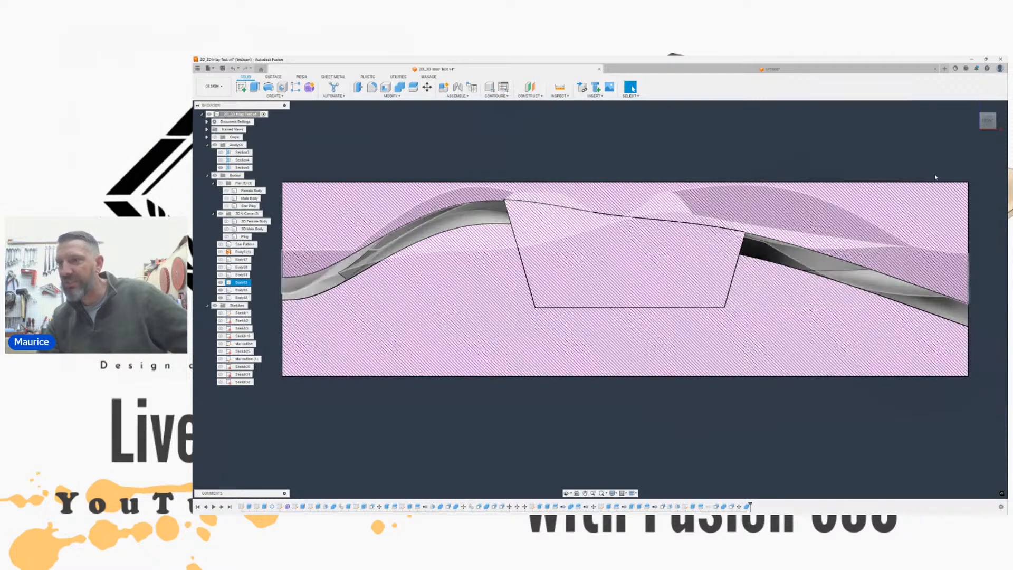
drag(984, 119, 883, 146)
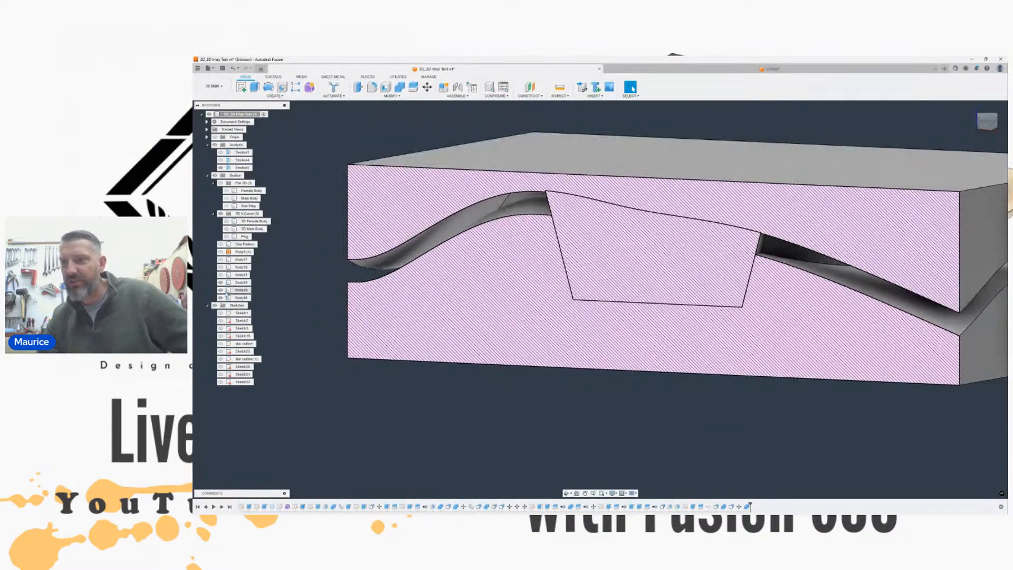
Step: Hide the lower wavy block and the section analysis to view the star plug from underneath
click(222, 292)
click(221, 290)
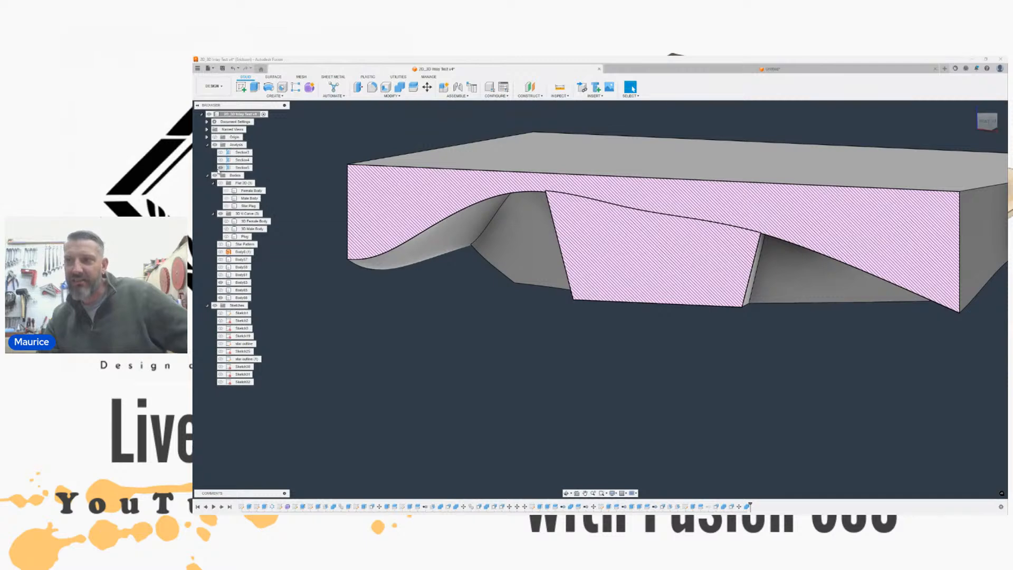
click(220, 168)
drag(988, 127, 985, 97)
middle_drag(778, 267, 715, 163)
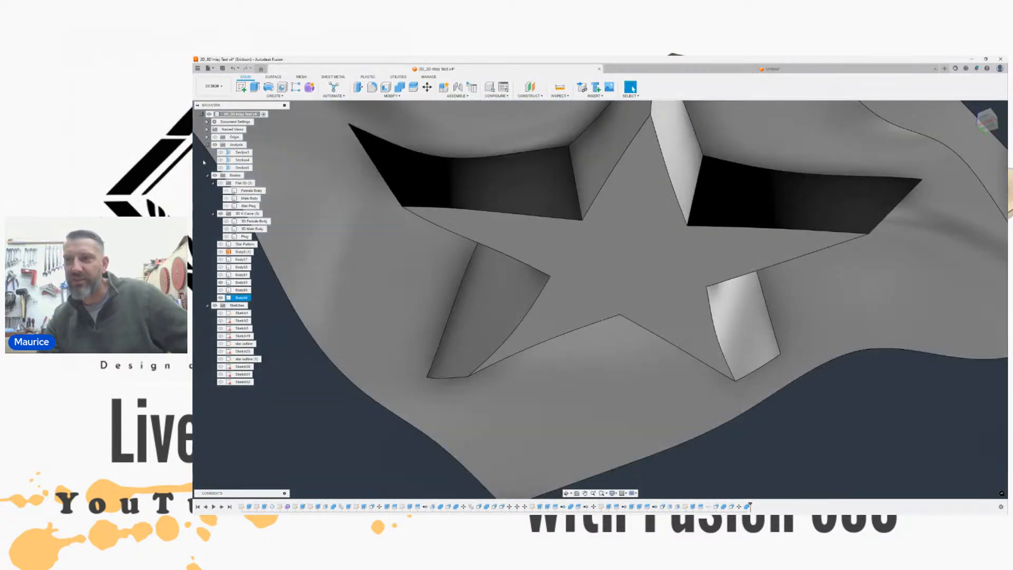
Step: Turn the section analysis on to view the cut through the star plug from underneath
click(220, 168)
click(580, 274)
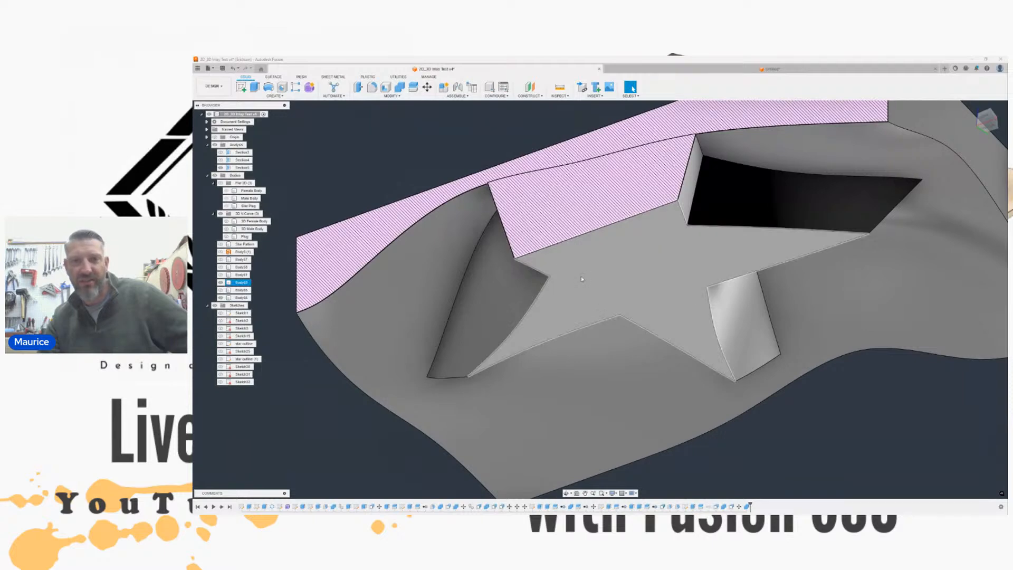
click(330, 165)
click(220, 168)
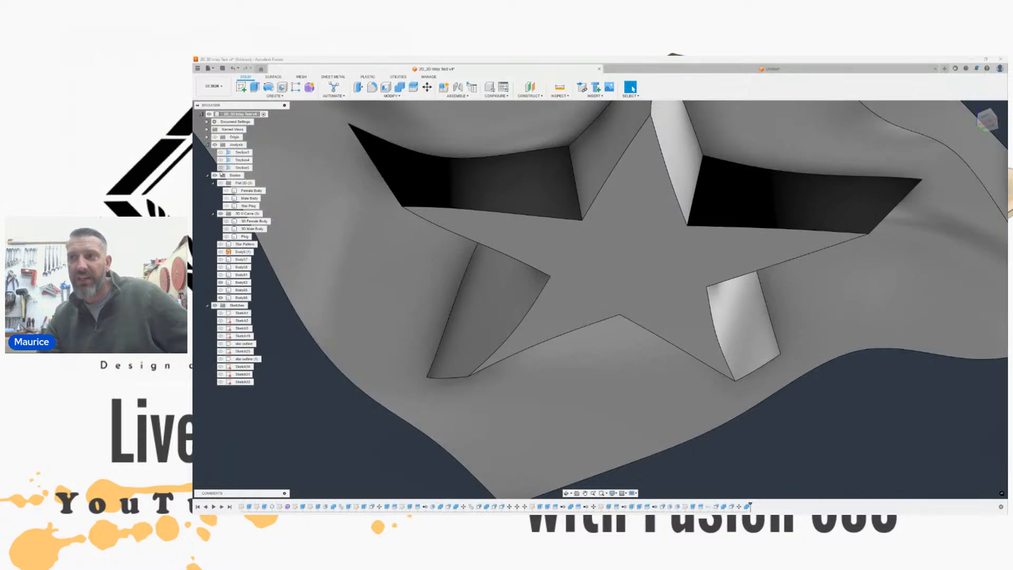
click(220, 168)
middle_drag(595, 215, 595, 227)
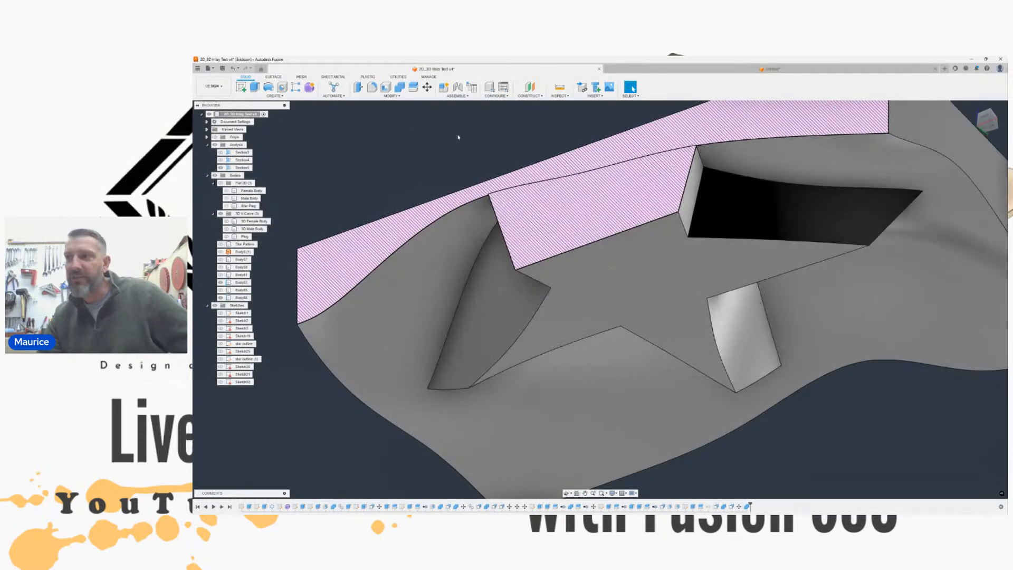
Step: Offset the star plug's bottom face by -0.01 in with Press Pull
click(359, 88)
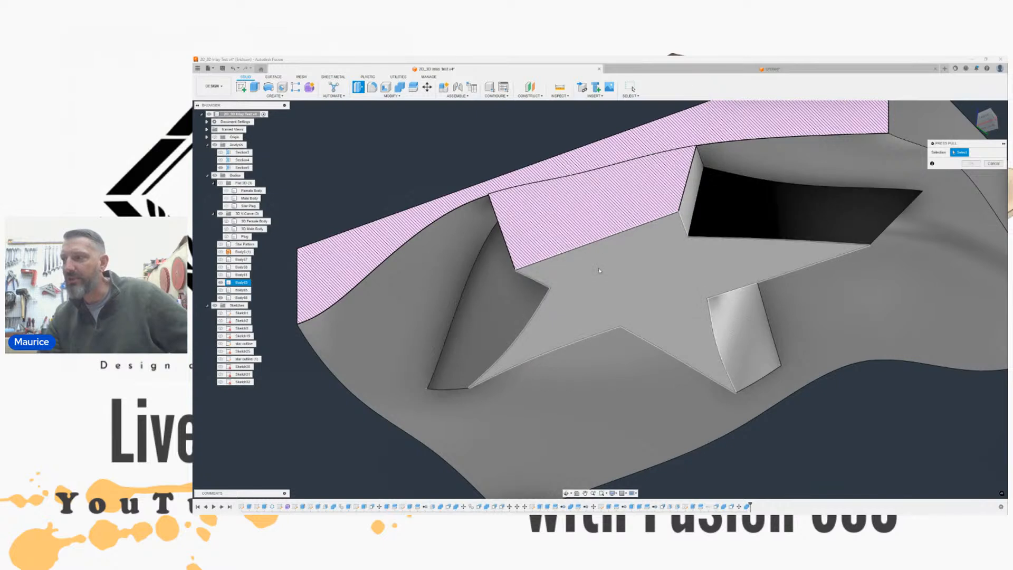
click(599, 271)
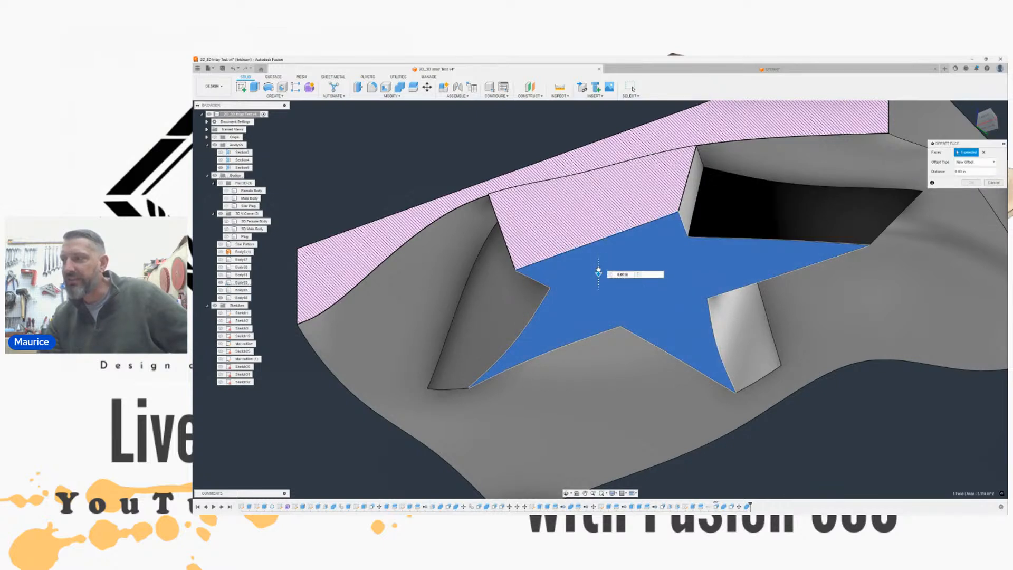
drag(598, 269, 598, 254)
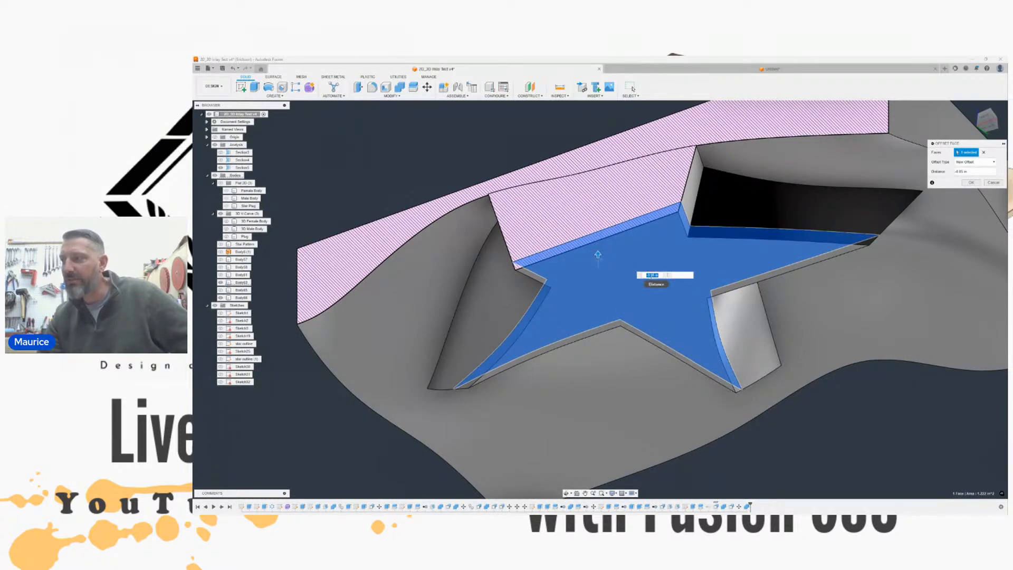
click(653, 274)
key(BackSpace)
text(1)
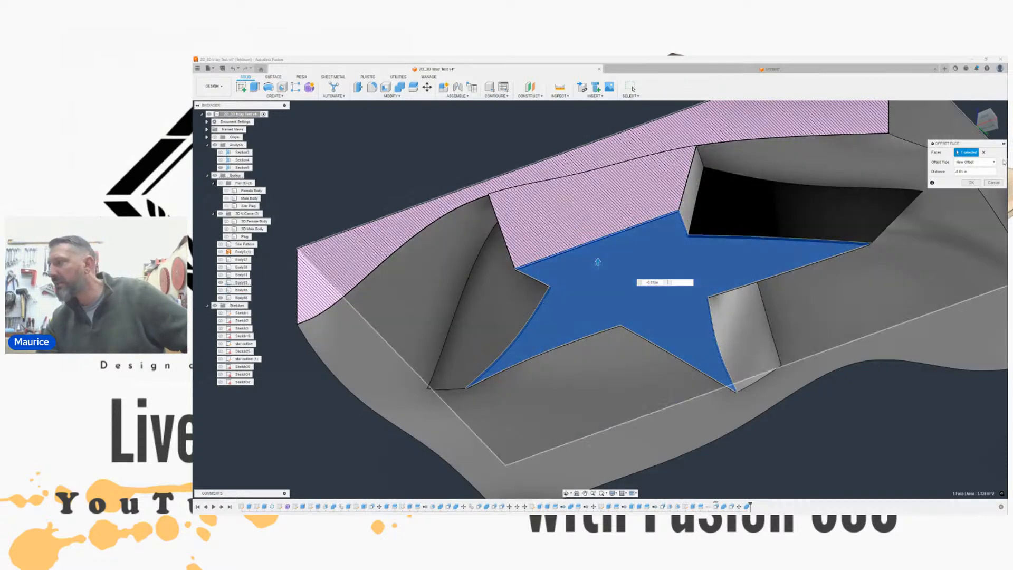
click(976, 182)
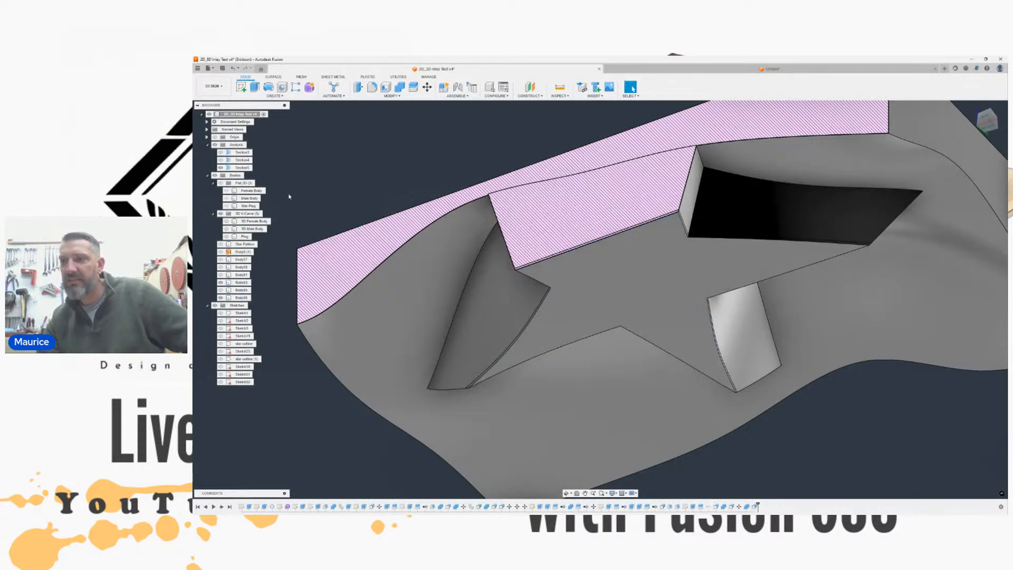
Step: Check the shortened plug in the sectioned front view and undo the face offset
click(984, 117)
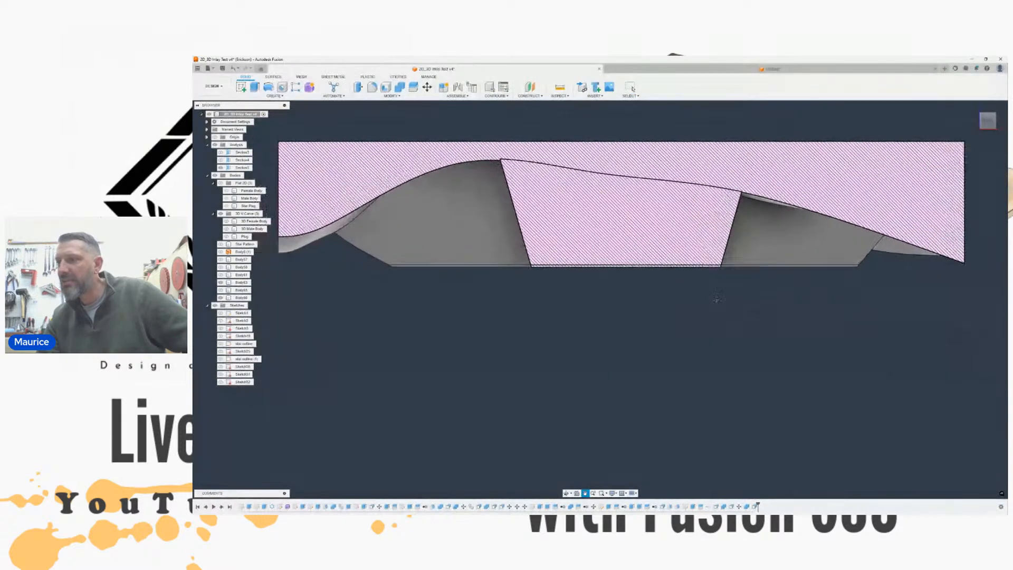
middle_drag(717, 299, 717, 298)
click(233, 68)
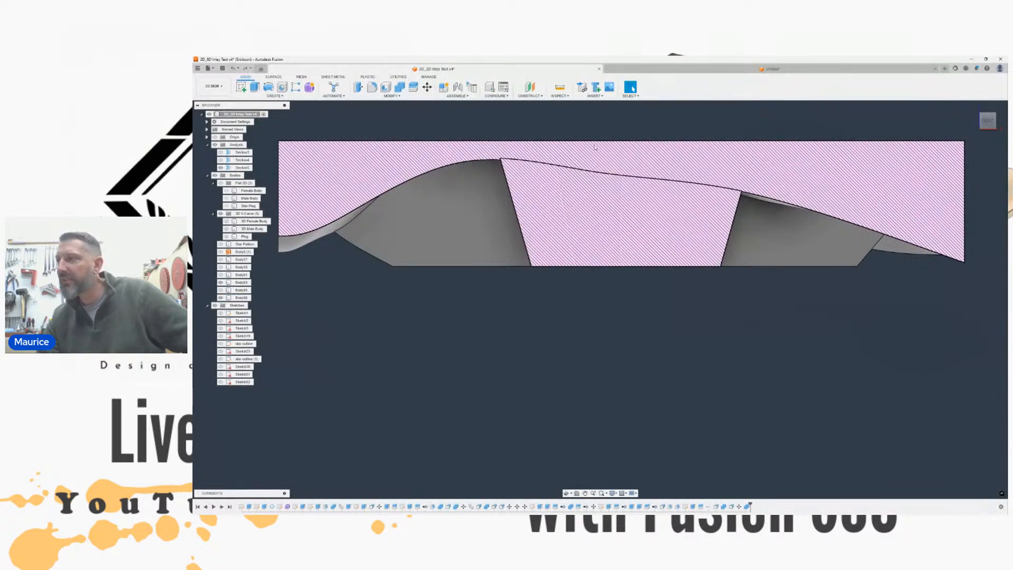
Step: Start another face offset on the star plug's bottom face, keeping the offset type at New Offset
drag(985, 120, 976, 109)
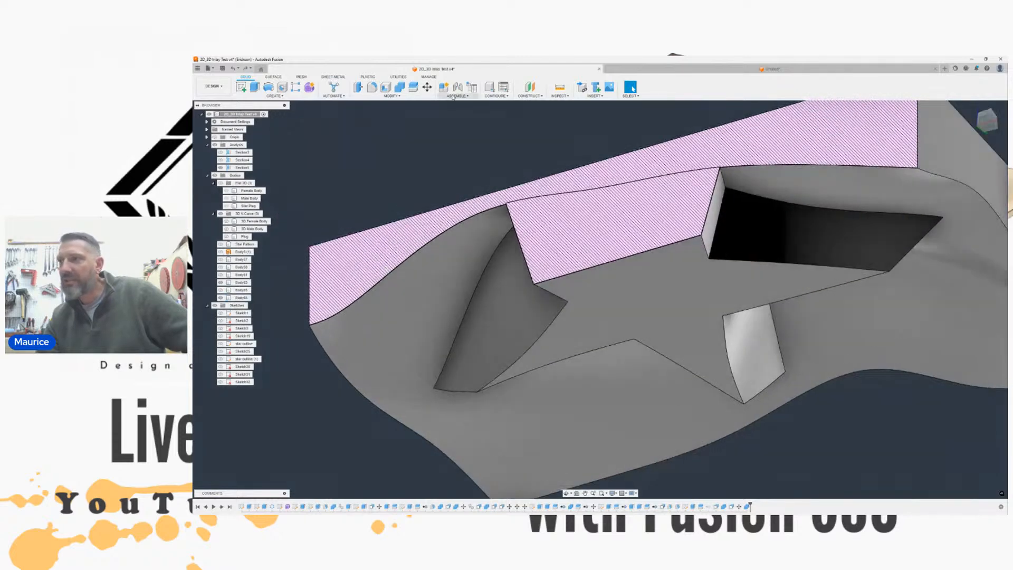
click(361, 88)
click(659, 298)
drag(952, 141, 789, 129)
click(807, 150)
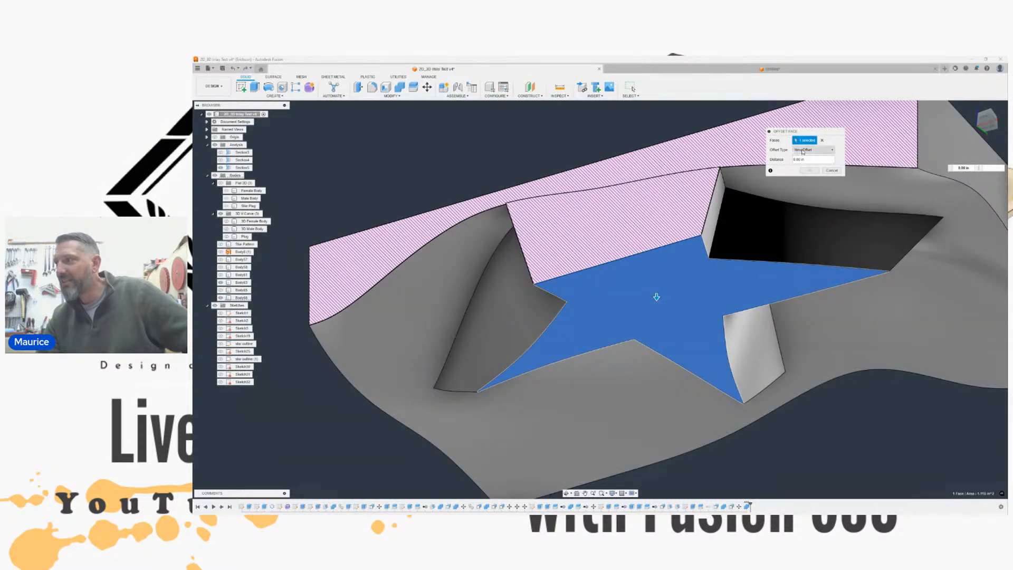
click(806, 164)
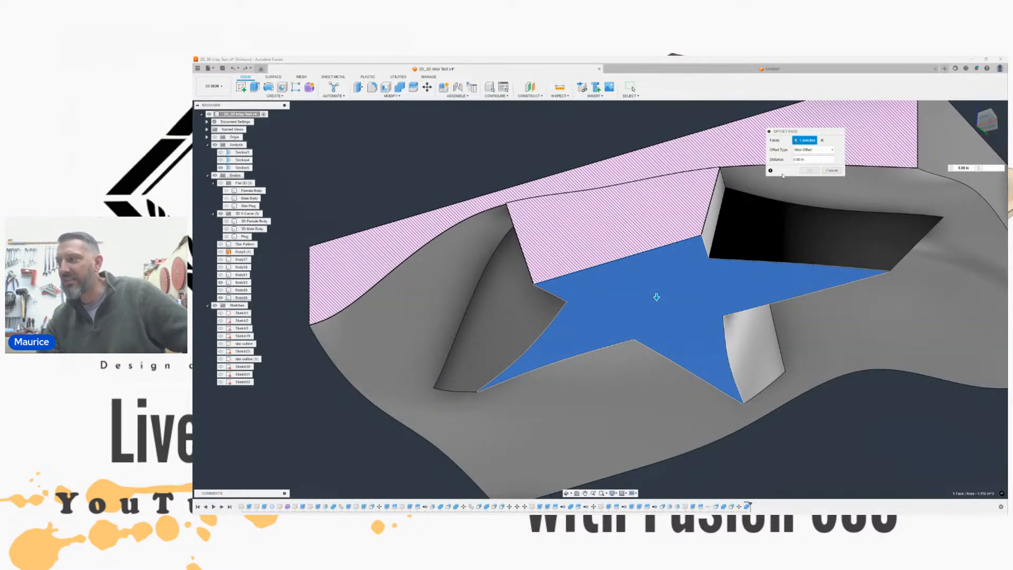
middle_drag(598, 254, 548, 218)
scroll(548, 218, down, 1)
click(811, 150)
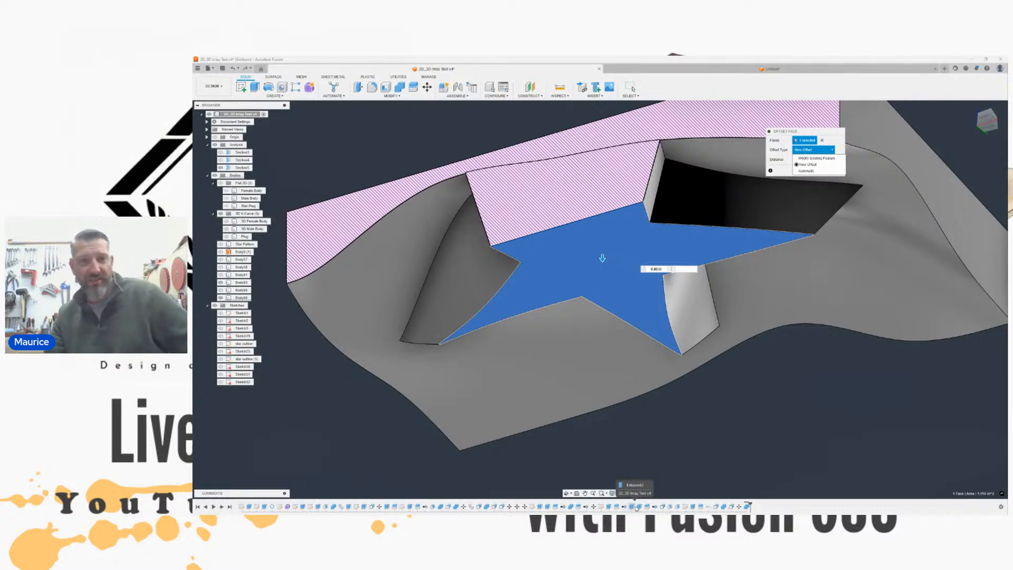
scroll(637, 435, down, 1)
middle_drag(637, 438, 617, 440)
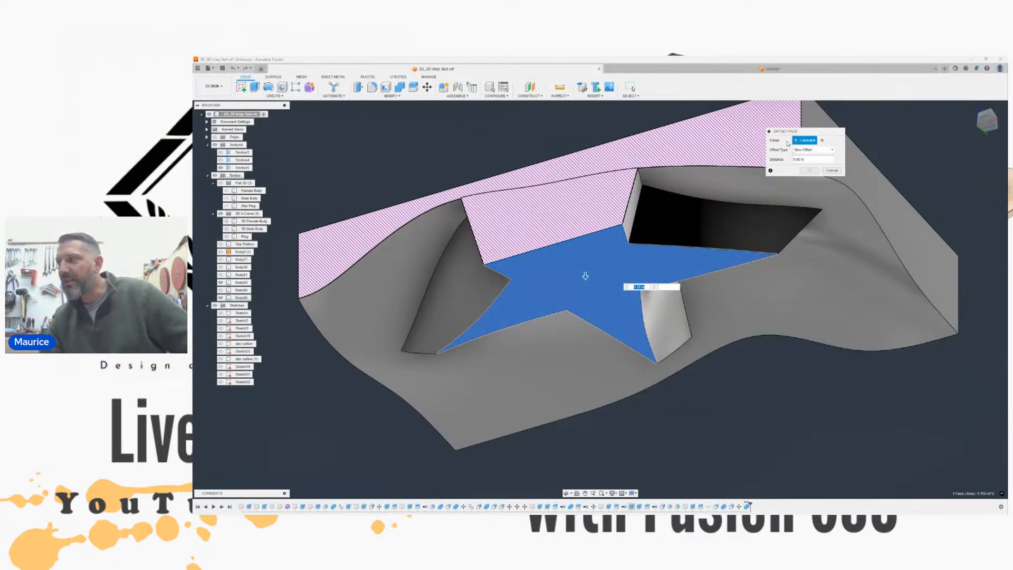
drag(782, 132, 454, 163)
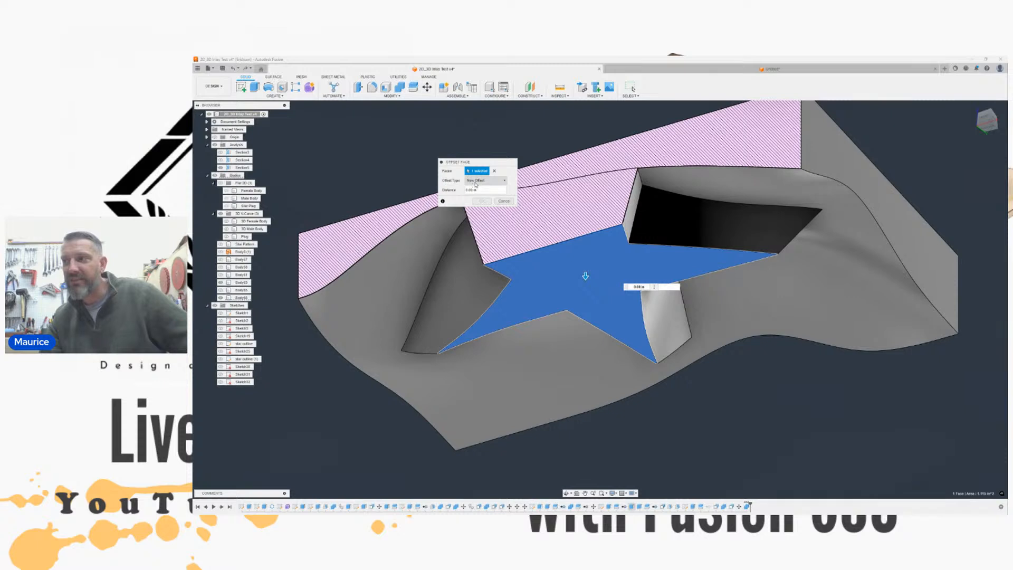
click(475, 183)
click(479, 195)
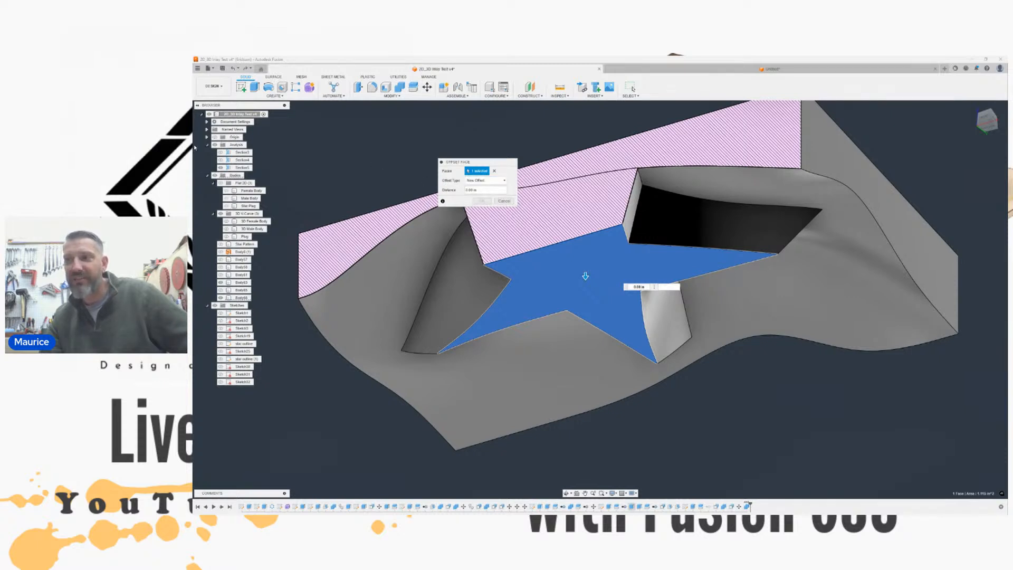
Step: Hide the section analysis and offset the plug's bottom face by -0.01 in, checking it from the front
click(221, 168)
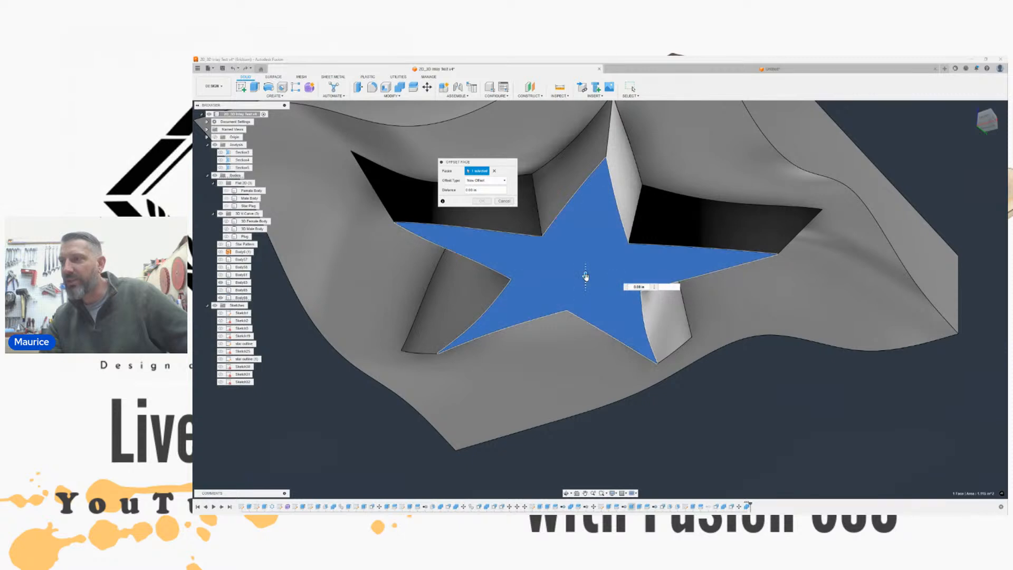
drag(585, 273, 584, 258)
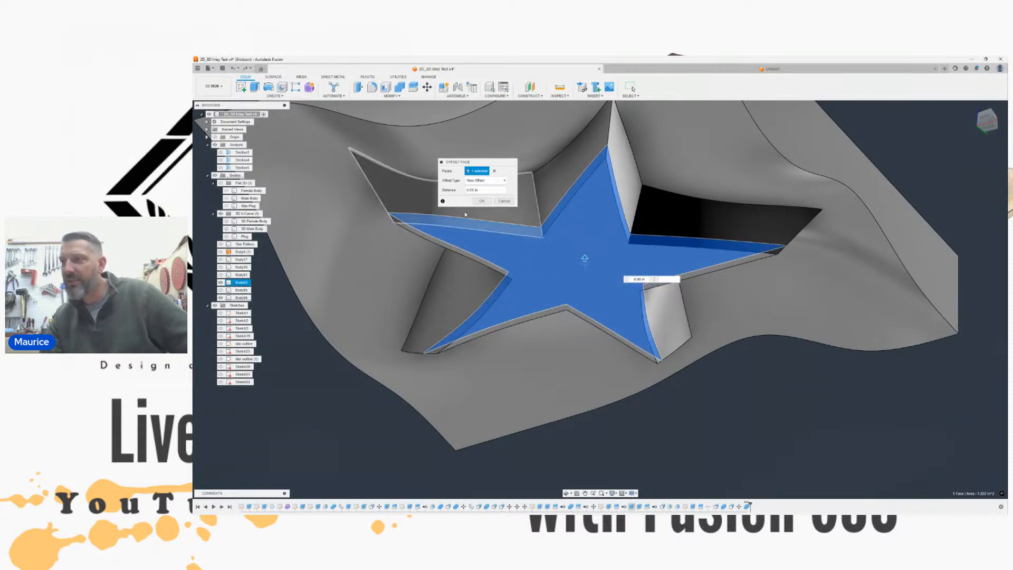
drag(473, 189, 476, 189)
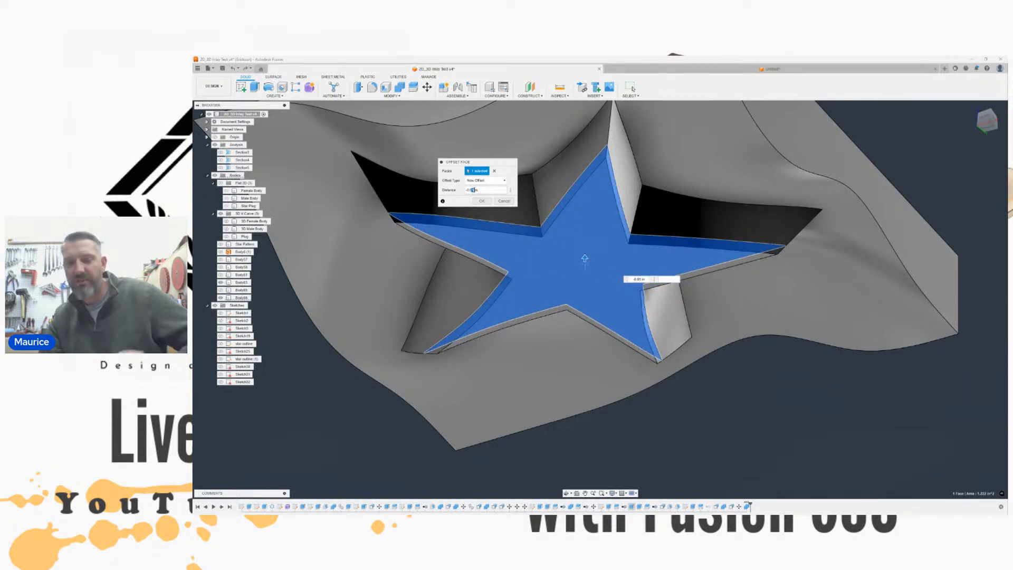
text(1)
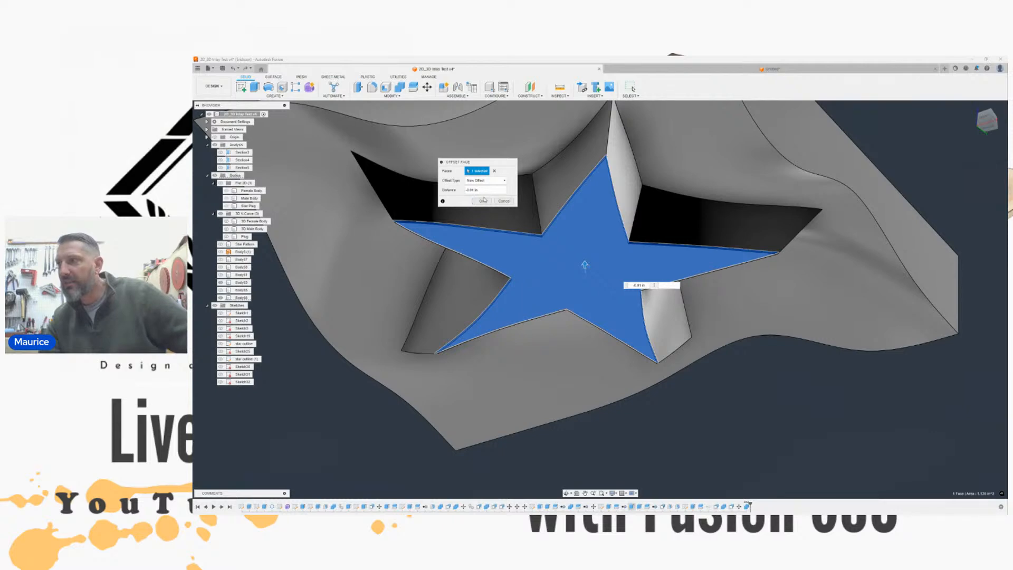
scroll(624, 147, up, 3)
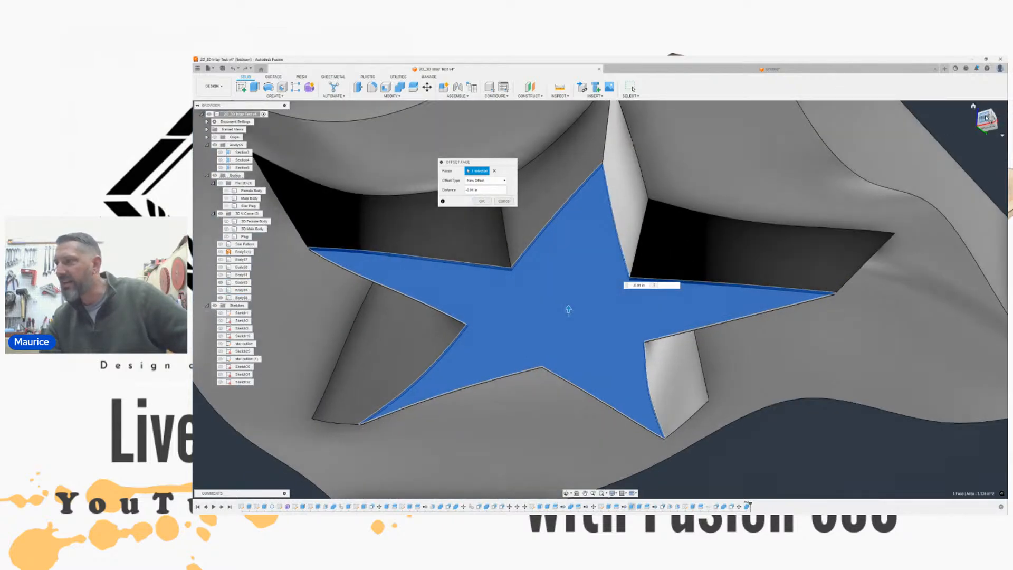
click(985, 117)
middle_drag(706, 308, 669, 327)
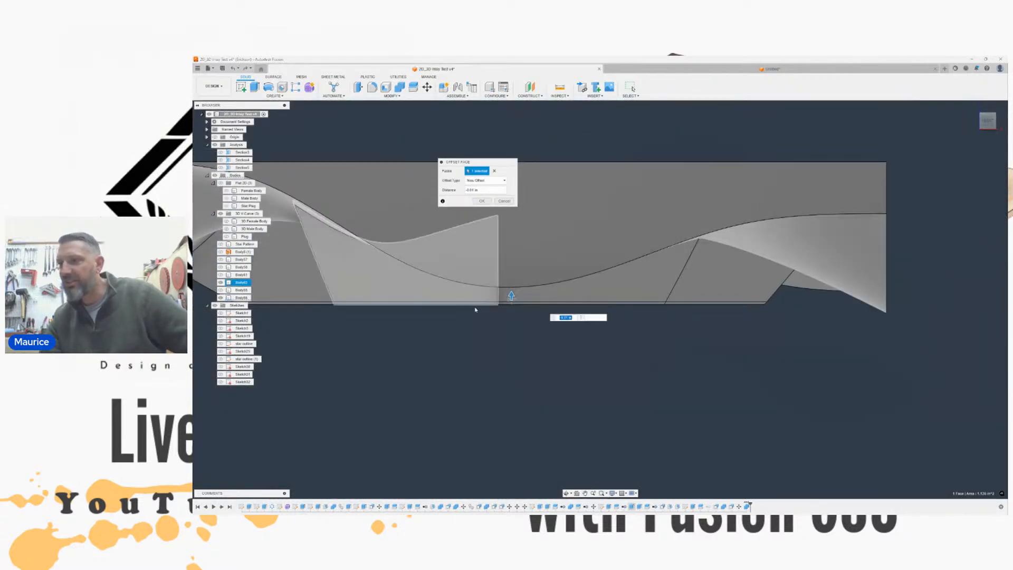
scroll(750, 237, down, 3)
middle_drag(721, 171, 766, 173)
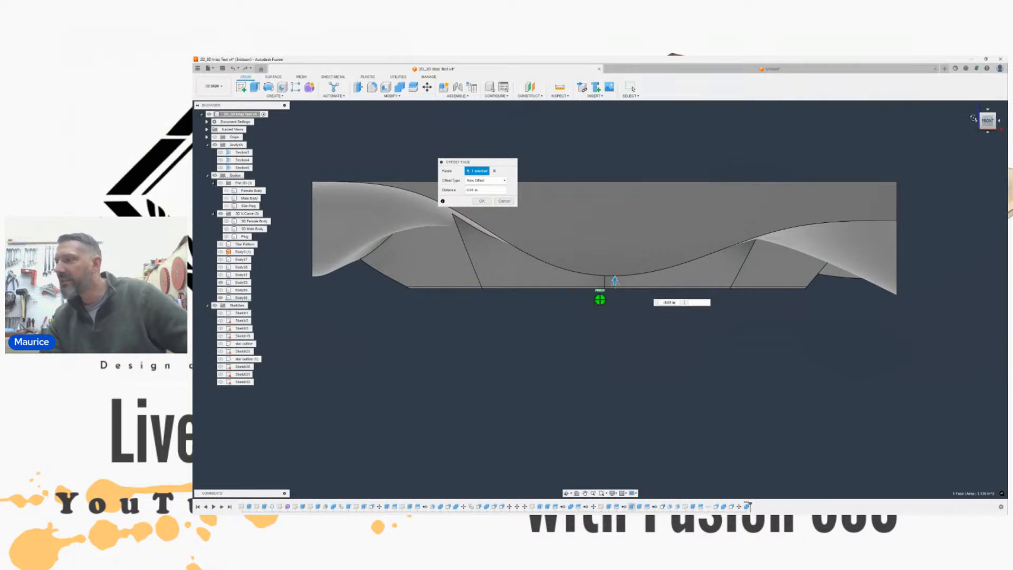
click(993, 112)
click(481, 201)
Step: Hide the separate star plug body that overlaps the plug joined to the upper piece
scroll(561, 339, up, 3)
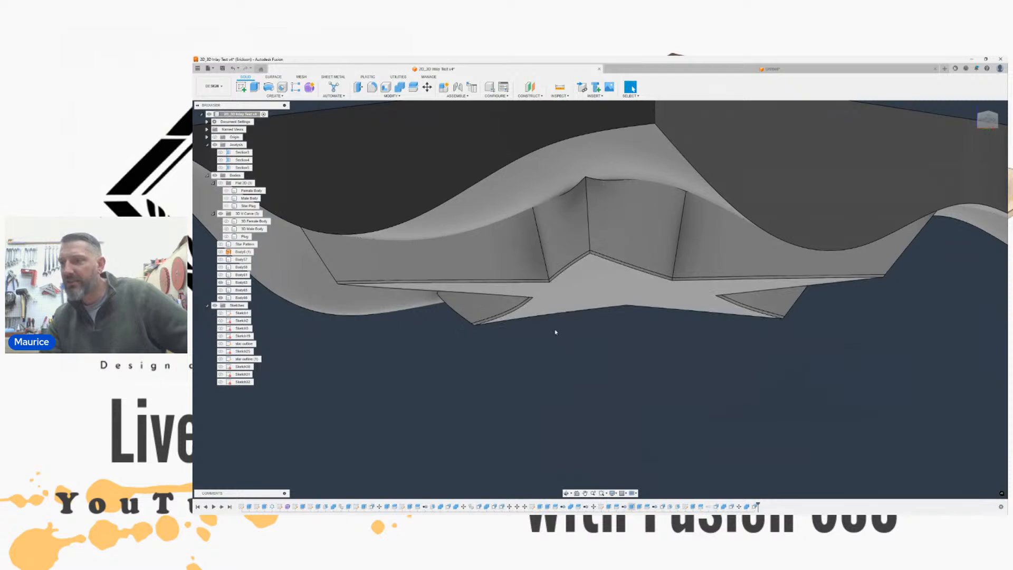
click(371, 285)
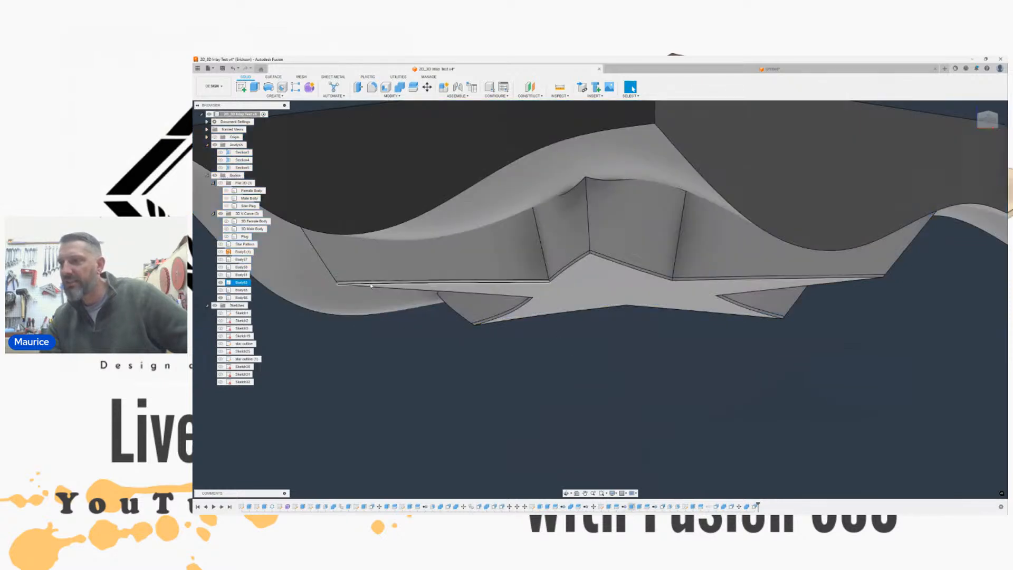
click(221, 283)
scroll(579, 350, down, 2)
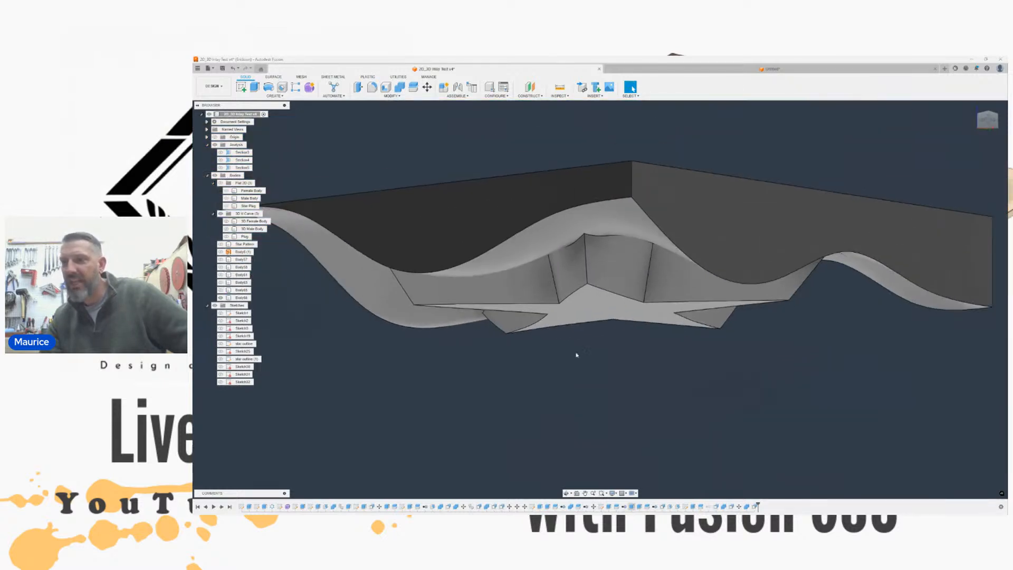
click(222, 285)
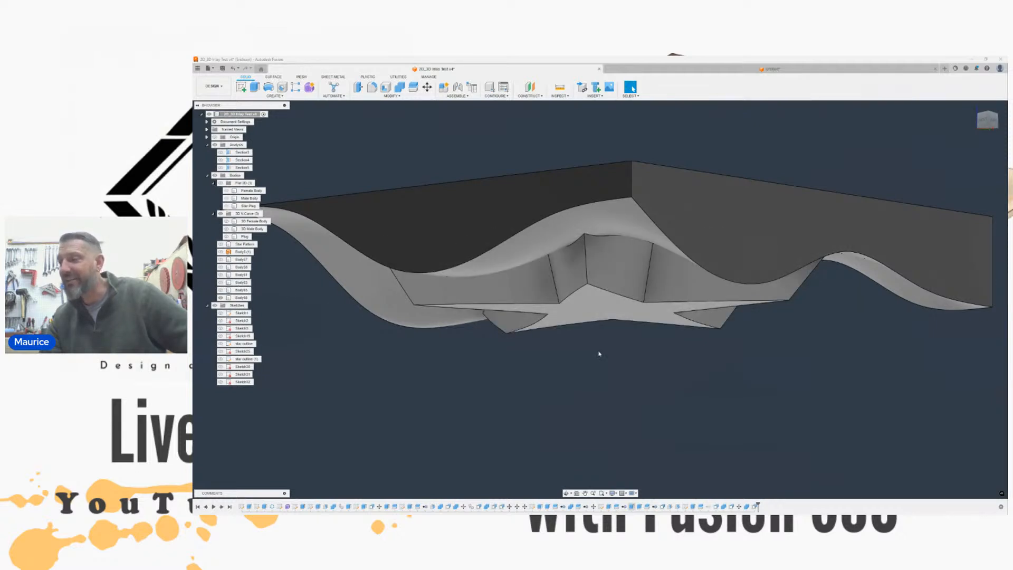
Step: Show the lower wavy block beneath the upper piece and turn the section analysis on in the home view
middle_drag(554, 351, 701, 351)
drag(981, 123, 980, 98)
mouse_move(600, 299)
shift+middle_down()
mouse_move(607, 288)
mouse_move(591, 311)
mouse_move(599, 232)
mouse_move(622, 248)
mouse_move(600, 248)
mouse_move(604, 280)
shift+middle_up()
scroll(952, 168, down, 2)
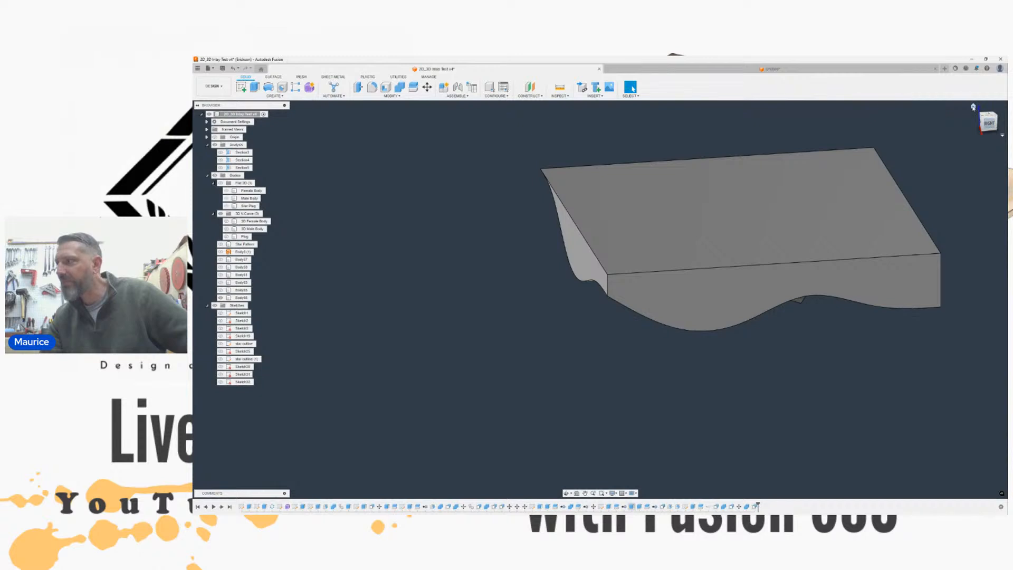
click(973, 107)
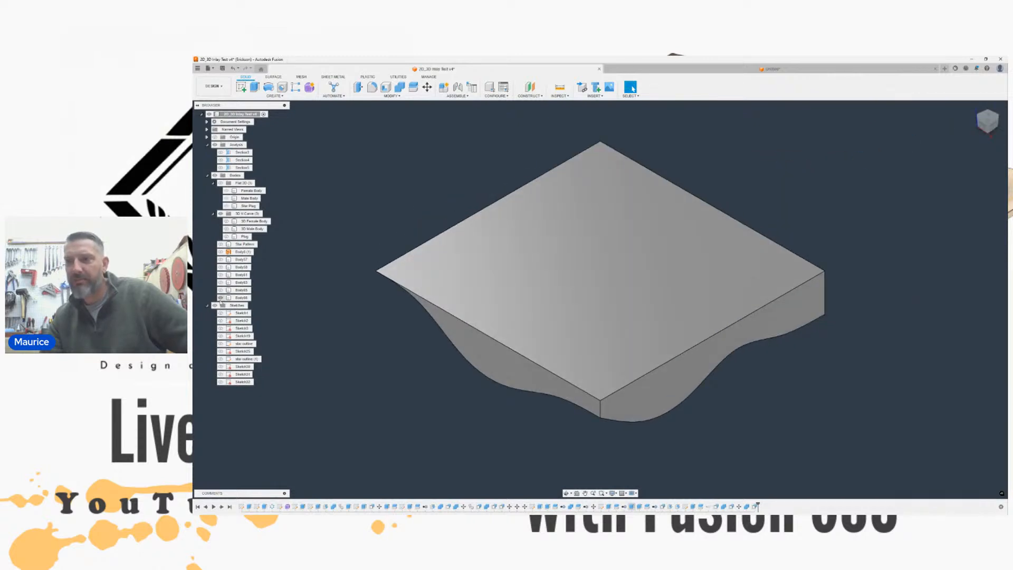
click(220, 290)
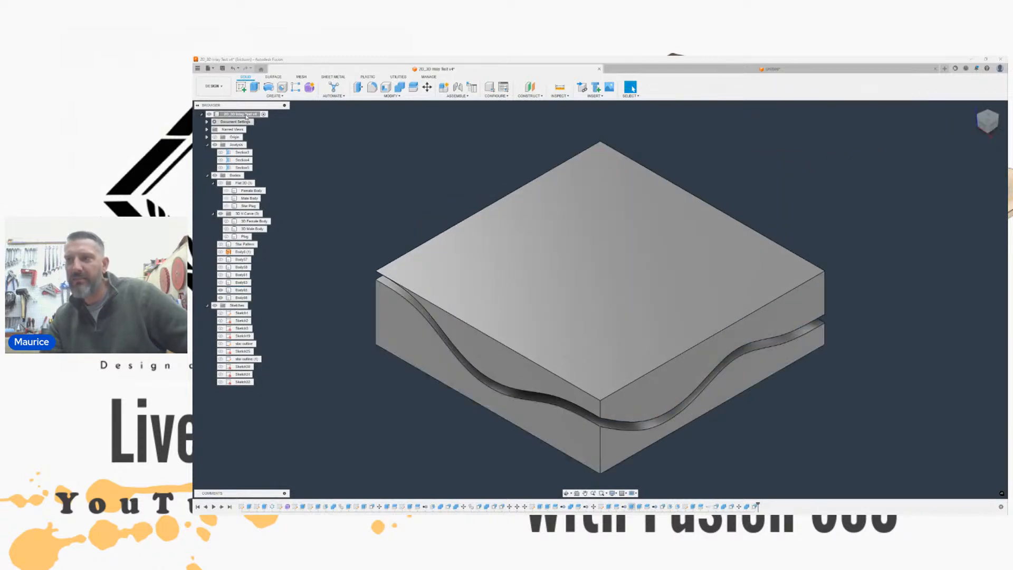
click(221, 168)
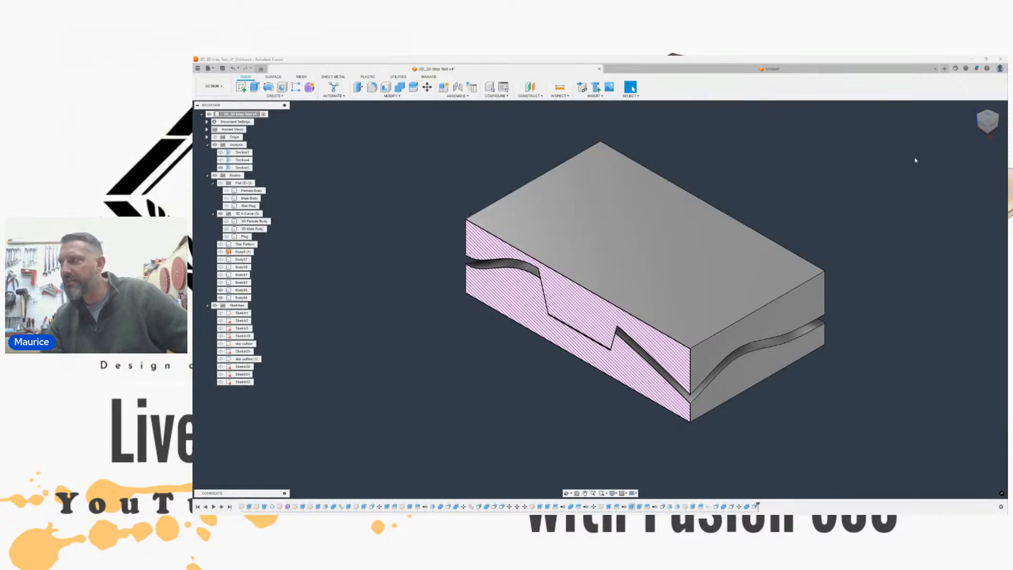
Step: Examine the clearance between the plug's bottom face and the pocket floor in the sectioned front view
click(983, 124)
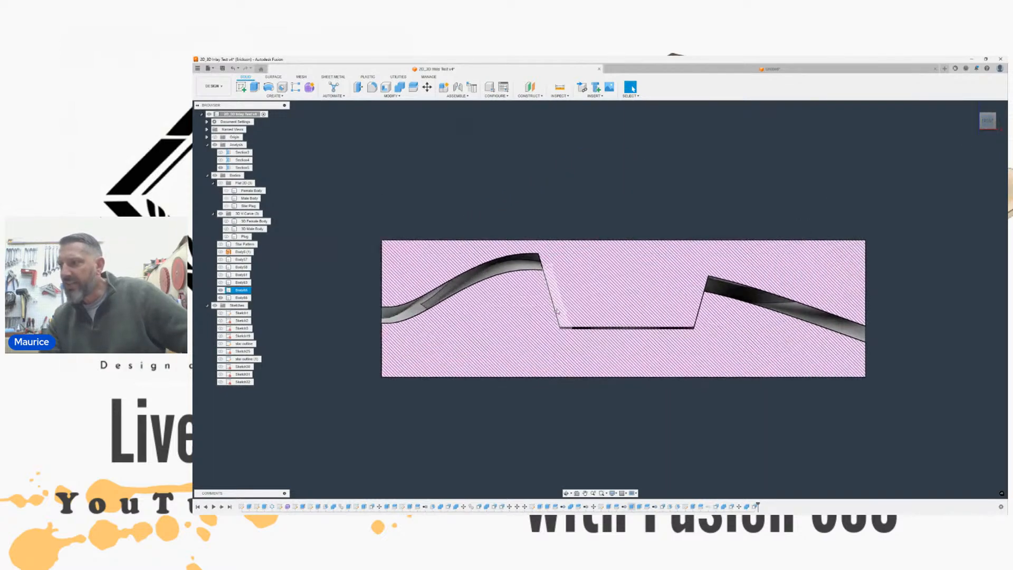
scroll(574, 323, up, 5)
scroll(574, 323, up, 3)
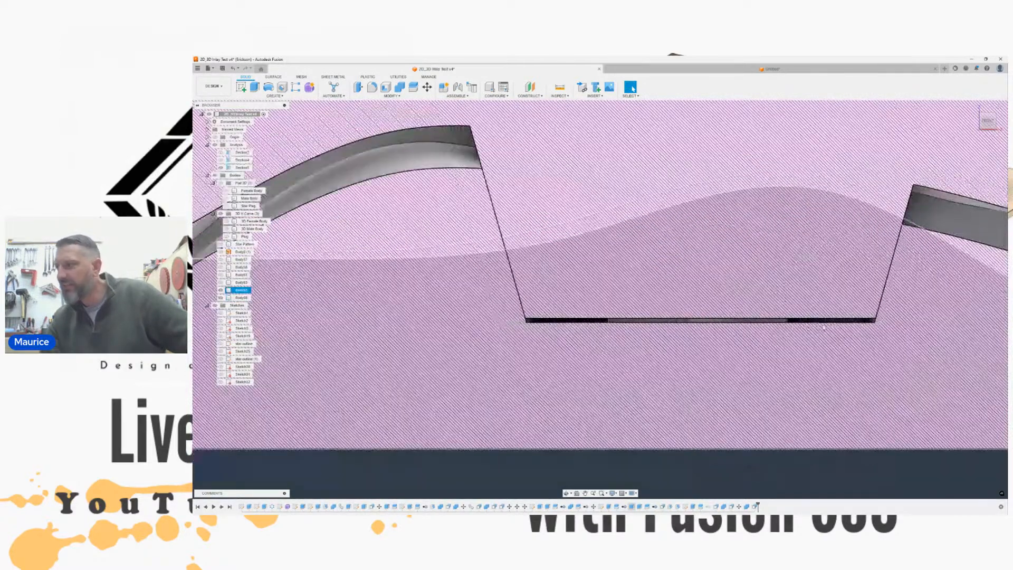
scroll(417, 323, down, 3)
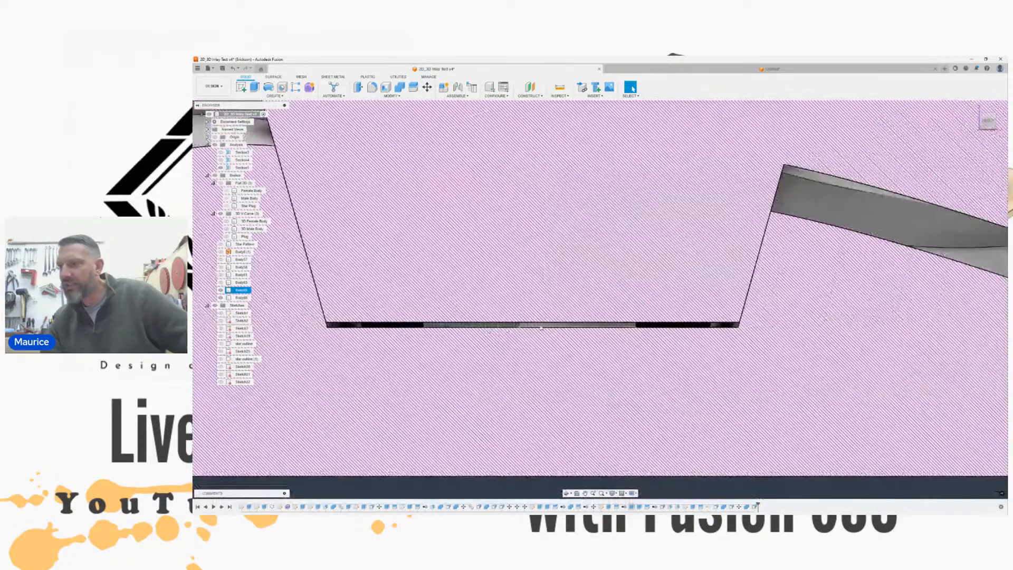
Step: Edit the section analysis and slide the cut plane through the mated blocks to inspect the clearance at the star's points
scroll(495, 340, down, 1)
middle_drag(495, 340, 538, 320)
shift+middle_drag(600, 299, 599, 296)
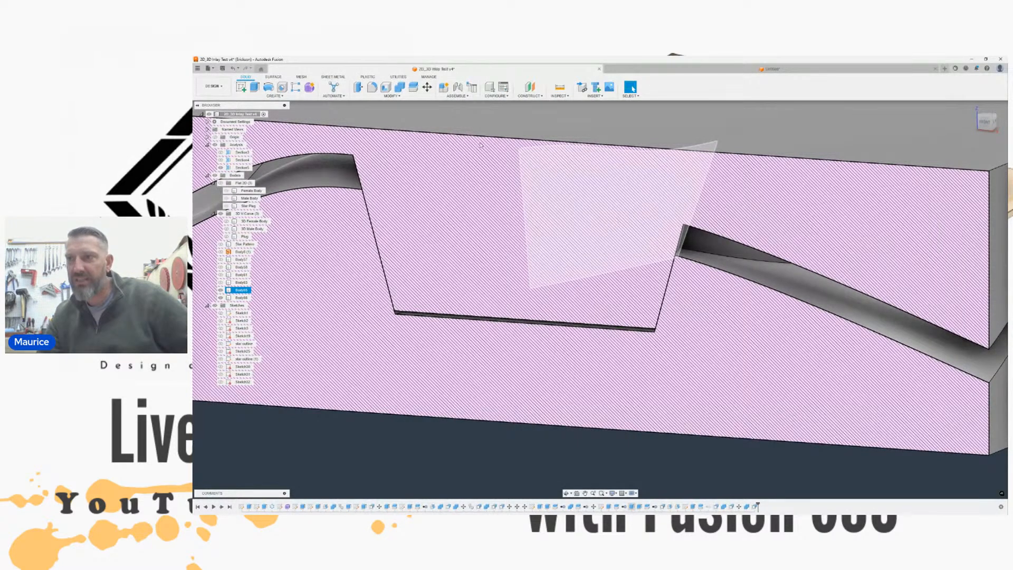
key(Escape)
double_click(229, 168)
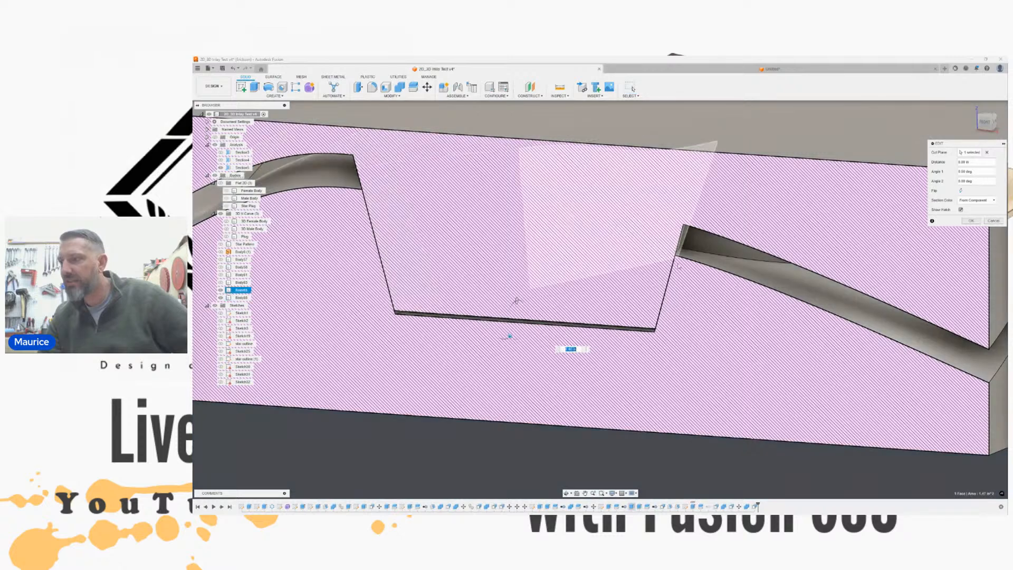
scroll(486, 330, down, 2)
drag(988, 117, 929, 151)
drag(477, 321, 364, 354)
middle_drag(301, 283, 537, 248)
scroll(537, 234, up, 3)
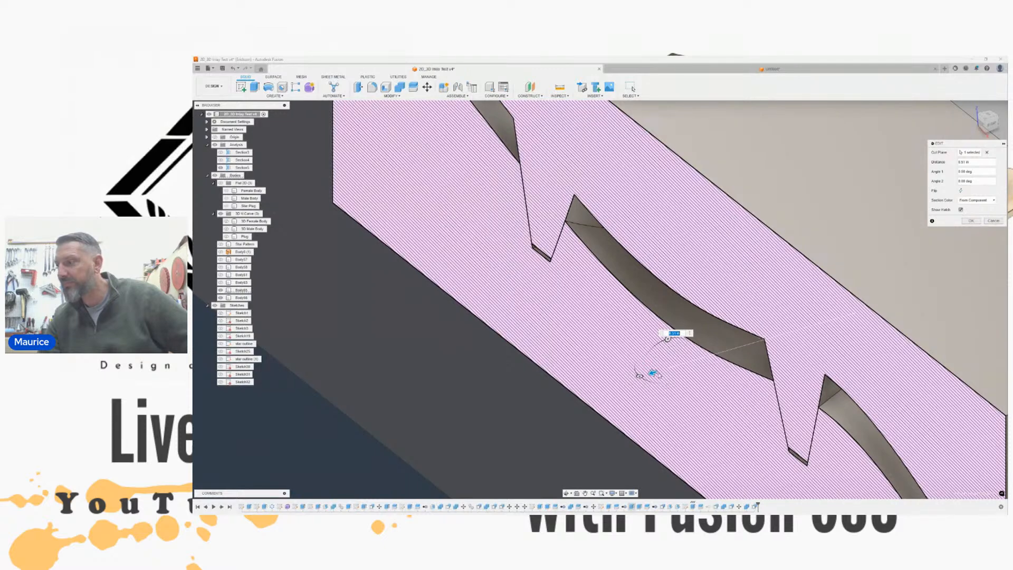
Step: Slide the section plane further through the star points to check the fit, and discard the section edit
drag(652, 372, 674, 347)
scroll(606, 285, down, 3)
middle_drag(601, 292, 518, 302)
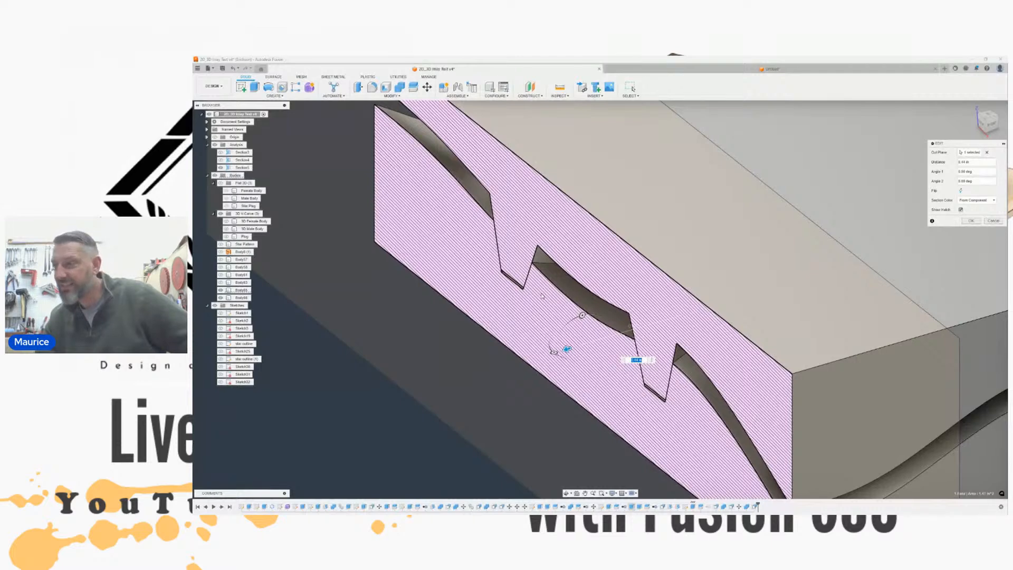
scroll(561, 256, down, 2)
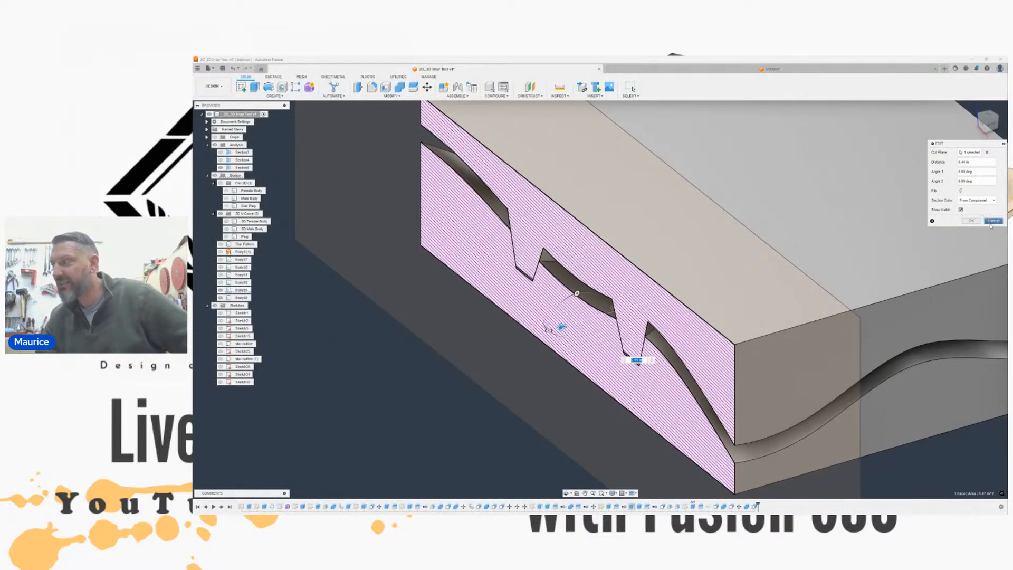
click(994, 221)
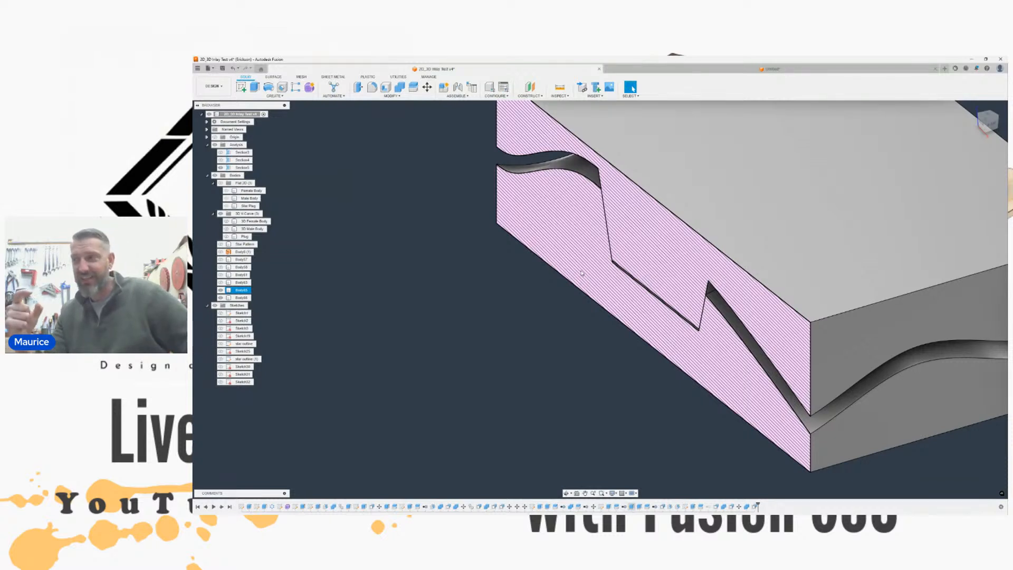
Step: Turn off the section analysis and check the closed inlay pair as whole bodies
scroll(581, 272, down, 2)
click(551, 277)
middle_drag(541, 282, 474, 298)
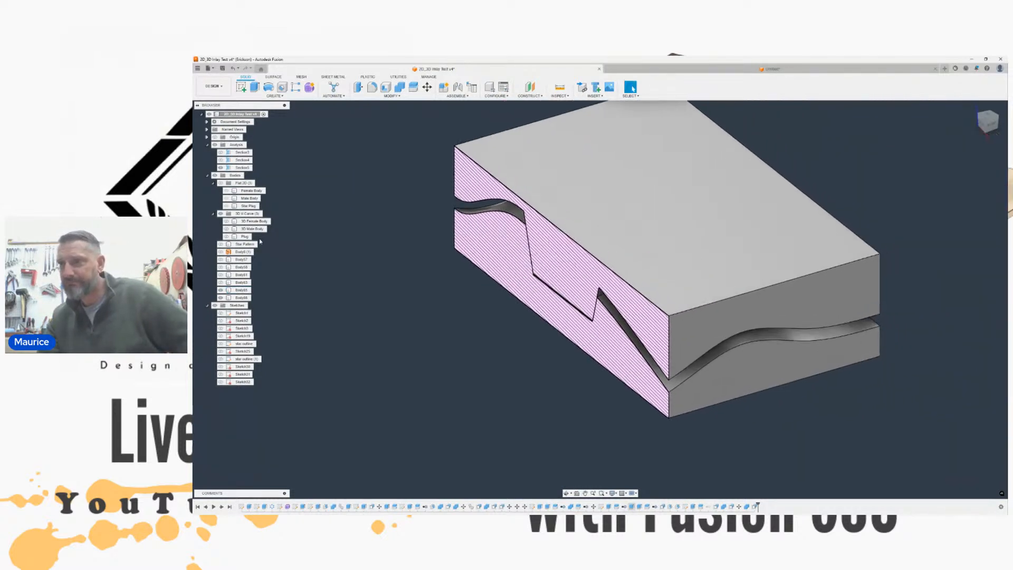
click(221, 168)
shift+middle_drag(462, 228, 375, 233)
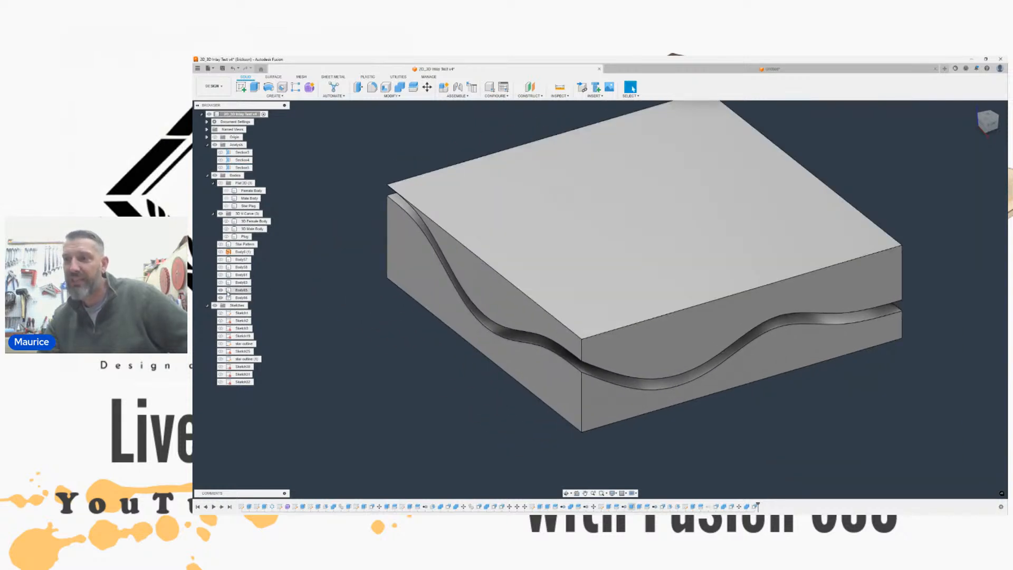
middle_drag(705, 260, 749, 269)
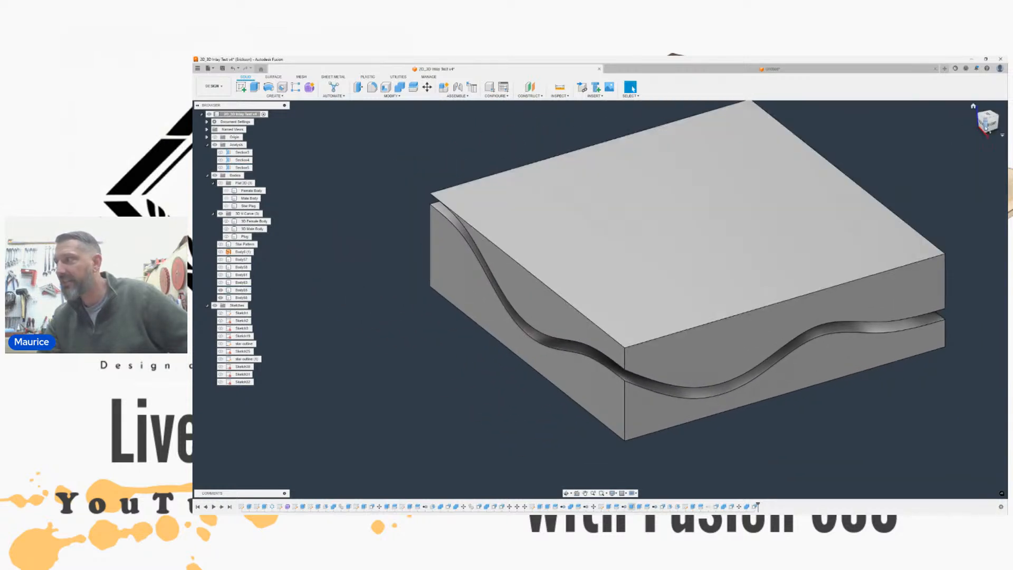
click(982, 125)
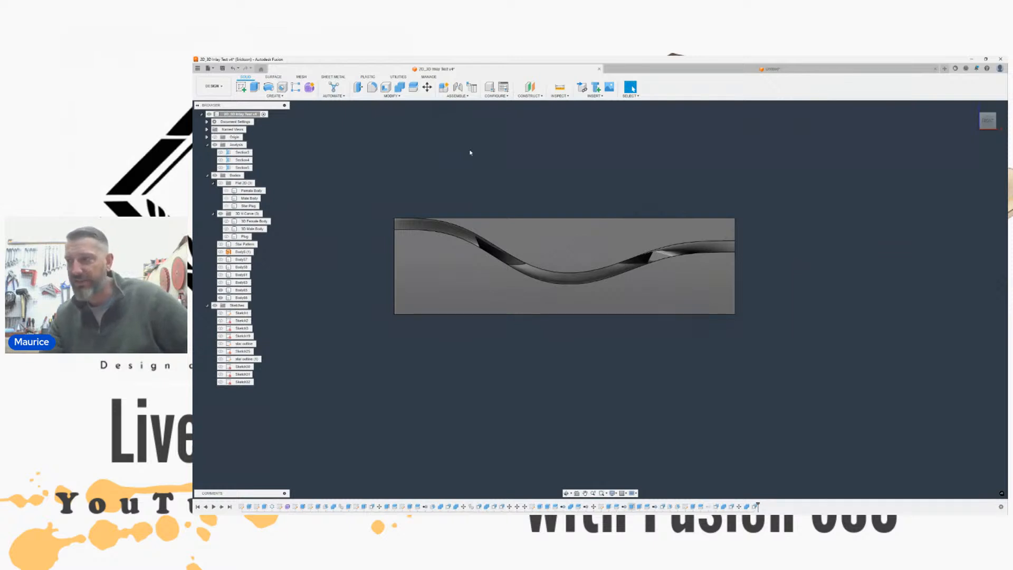
mouse_move(982, 121)
drag(984, 128, 961, 146)
scroll(763, 126, down, 1)
middle_drag(765, 127, 758, 154)
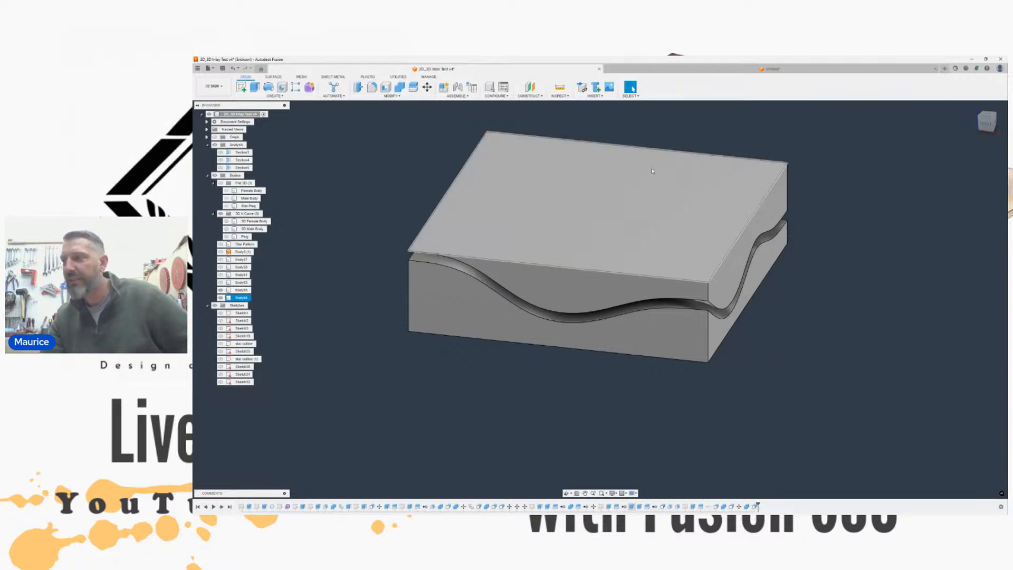
Step: Move the upper piece off the lower block, flipping it over beside the block with its star plug facing up
middle_drag(653, 166, 645, 165)
click(990, 124)
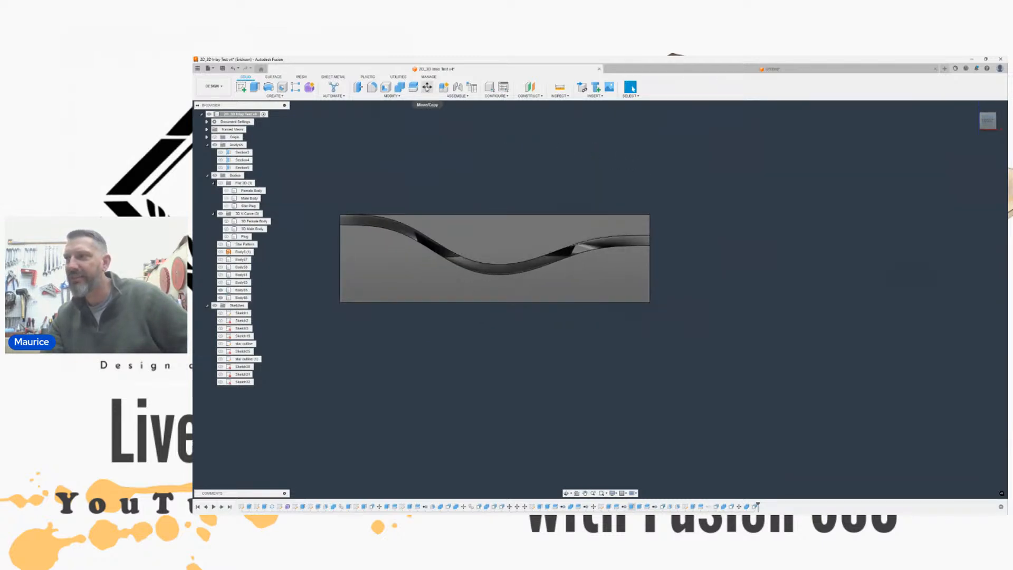
click(427, 87)
click(502, 227)
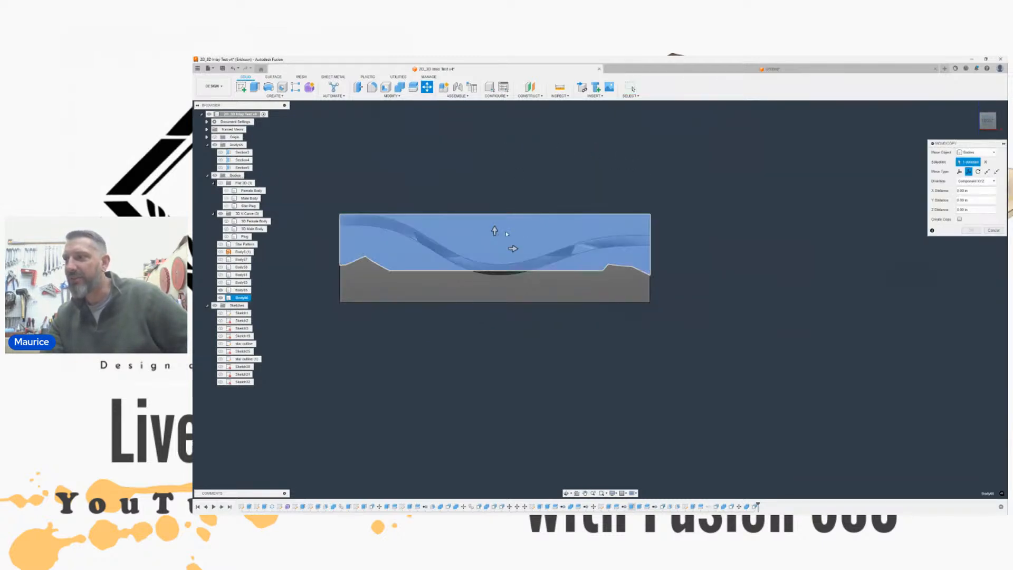
click(959, 172)
drag(330, 340, 967, 228)
click(972, 257)
Step: Examine the wavy star pocket block and the flipped plug piece side by side
middle_drag(796, 200, 756, 216)
drag(988, 122, 949, 174)
scroll(839, 147, down, 3)
middle_drag(831, 150, 682, 204)
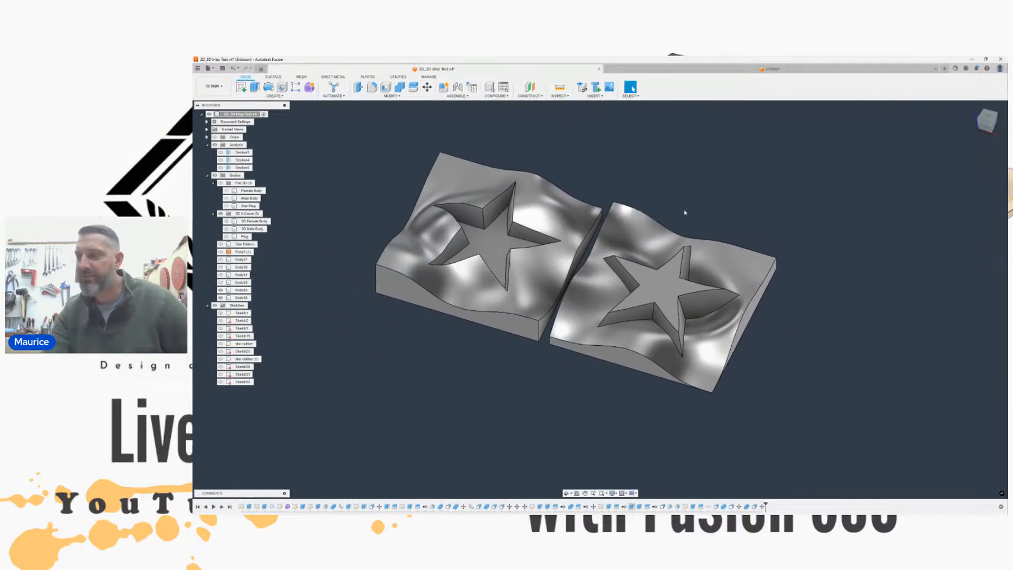
click(556, 247)
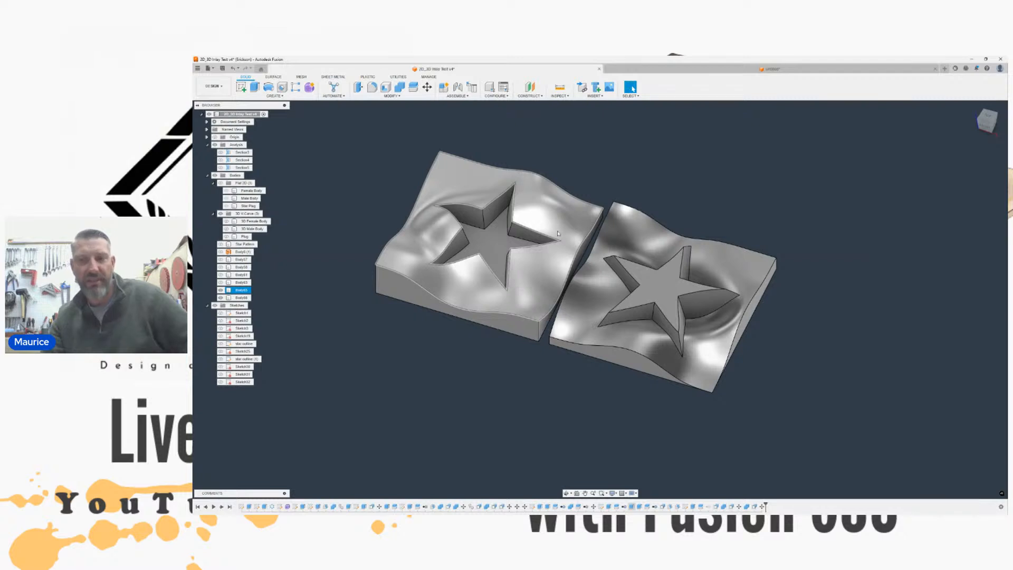
click(612, 169)
middle_drag(612, 170, 645, 167)
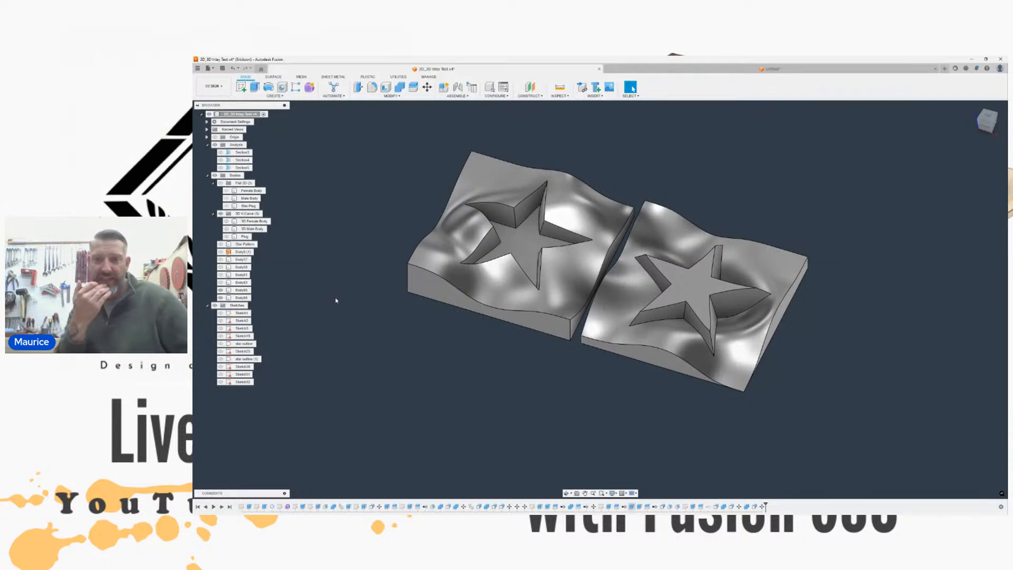
scroll(425, 303, down, 2)
middle_drag(362, 223, 387, 224)
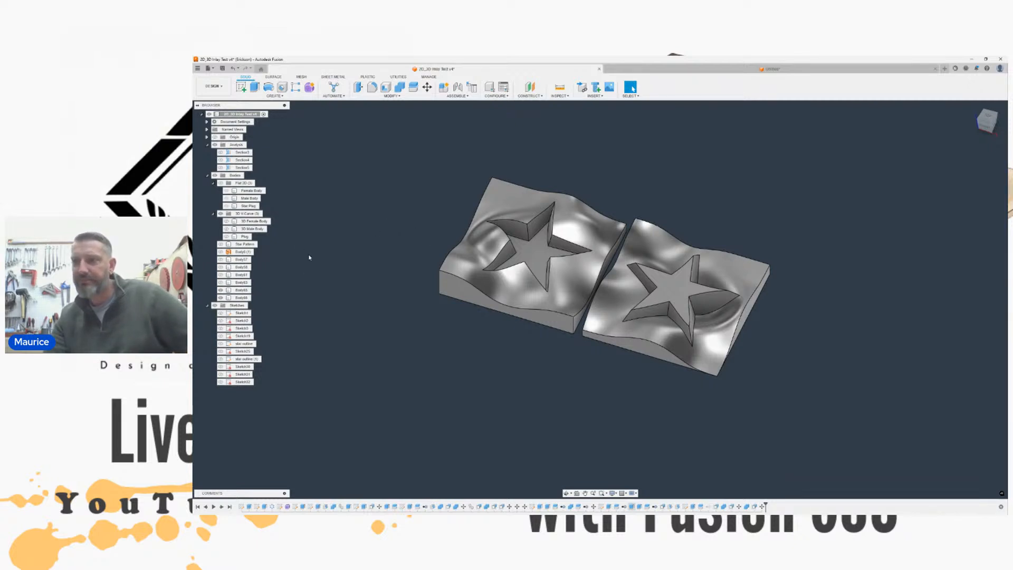
Step: Close the inlay design without saving its changes and reopen the stored 2D_3D Inlay Test file
click(599, 69)
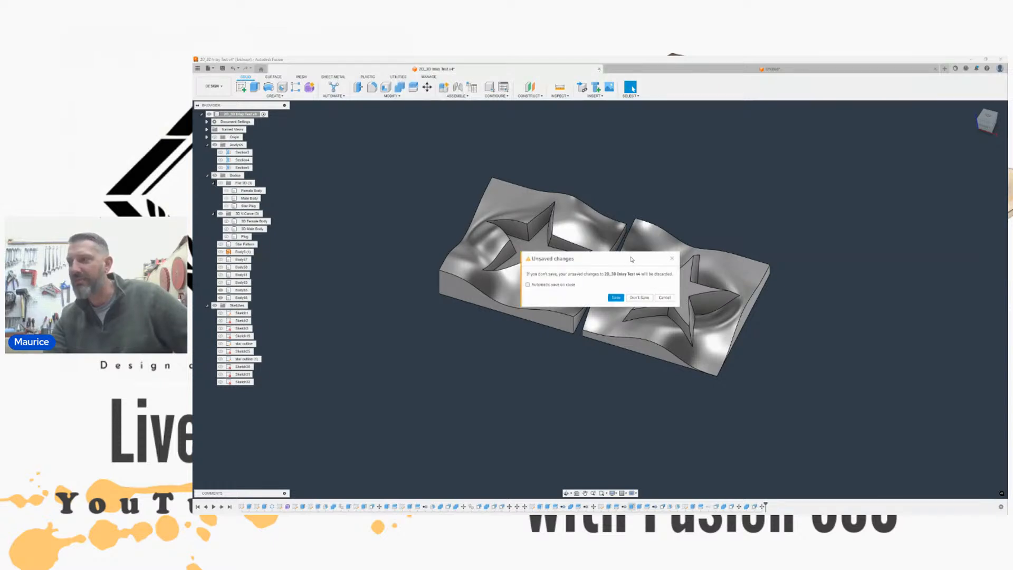
click(640, 298)
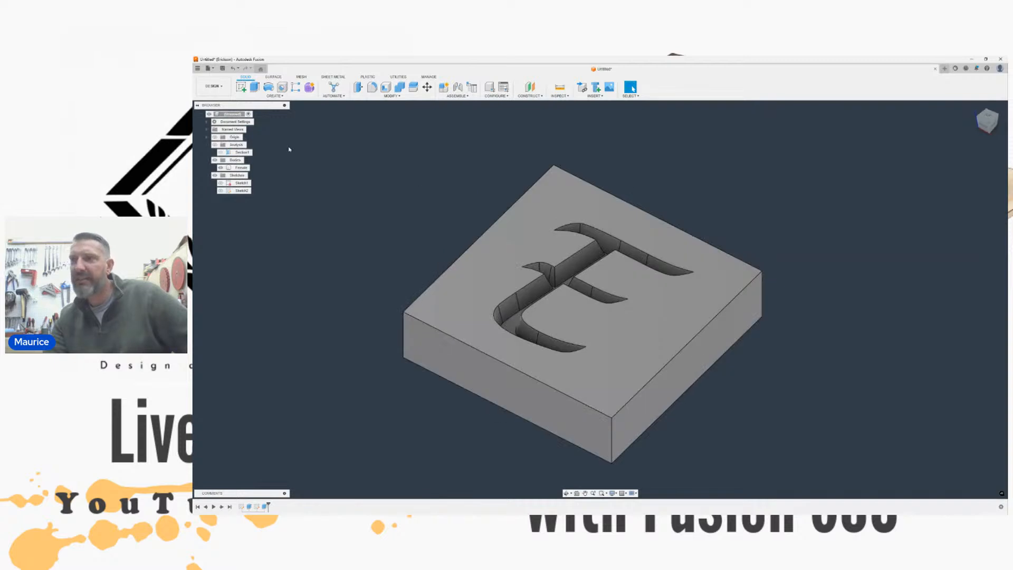
click(209, 68)
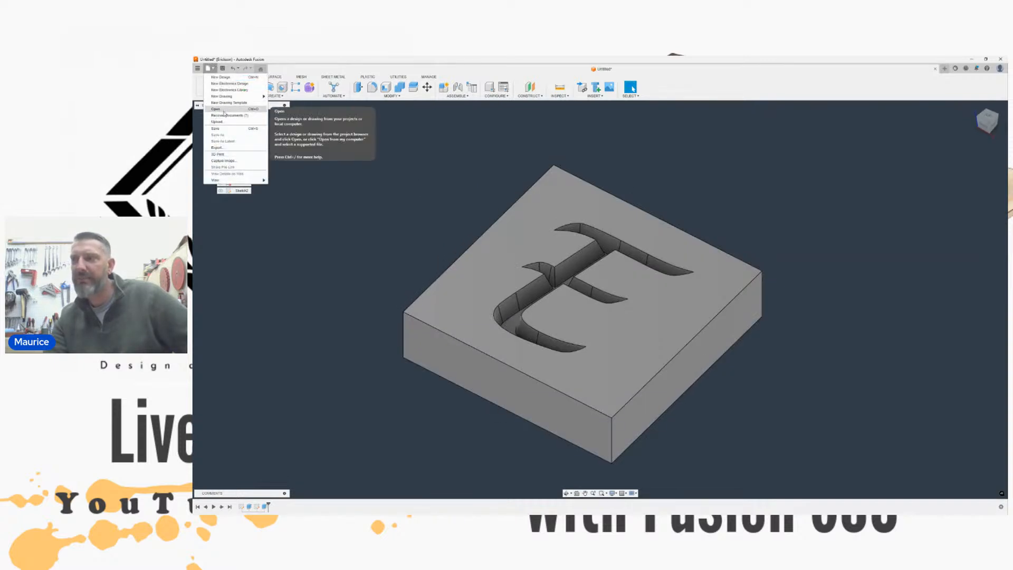
click(235, 113)
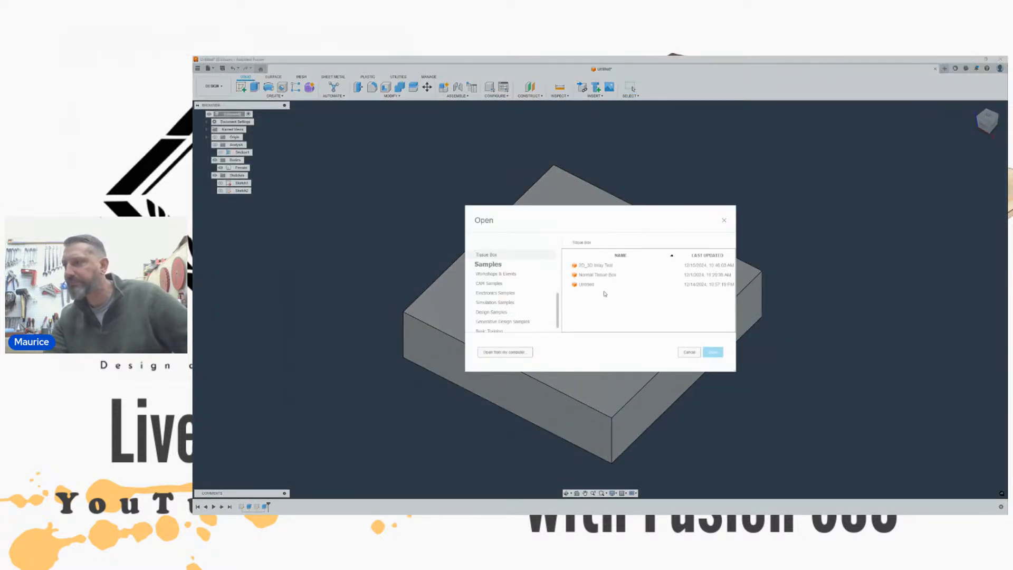
double_click(600, 266)
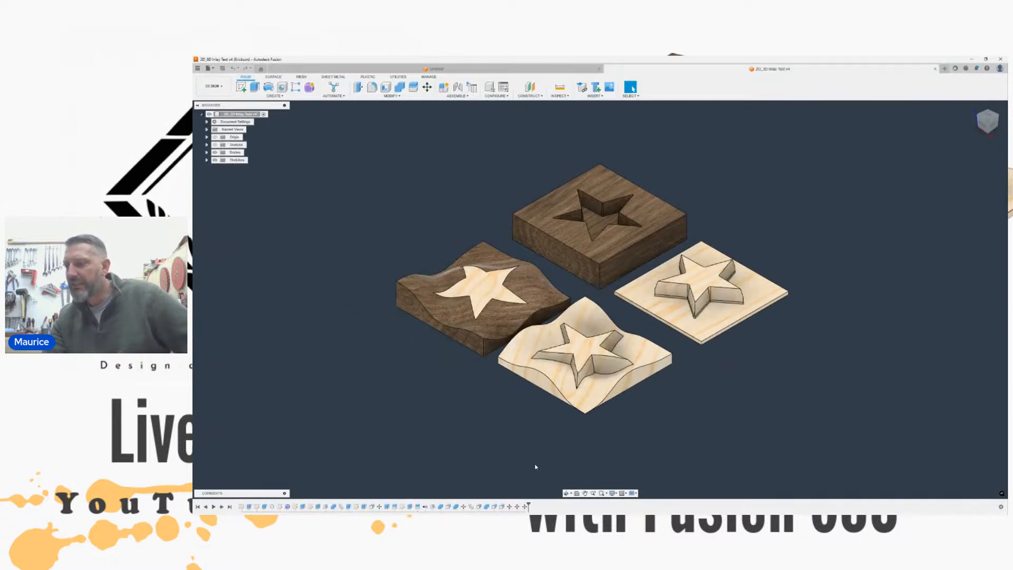
Step: Hide the Plug body that fills the star pocket of the wavy walnut block
middle_drag(510, 291, 544, 309)
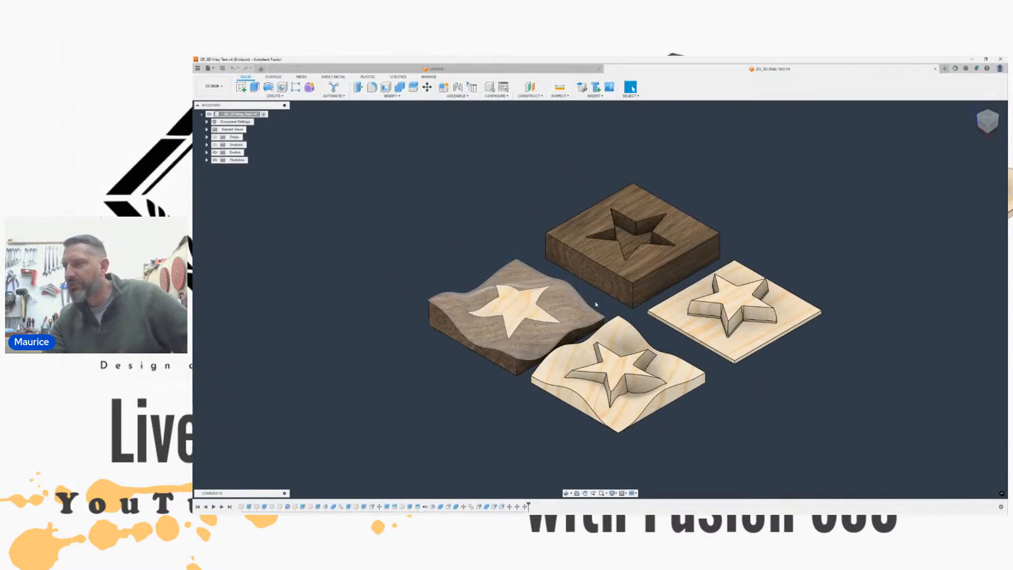
click(207, 152)
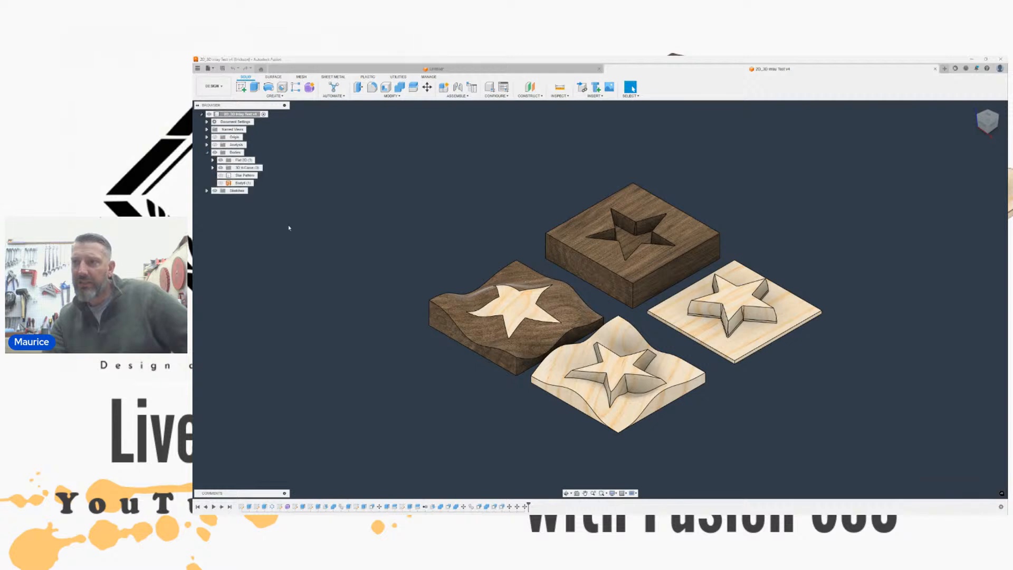
click(212, 168)
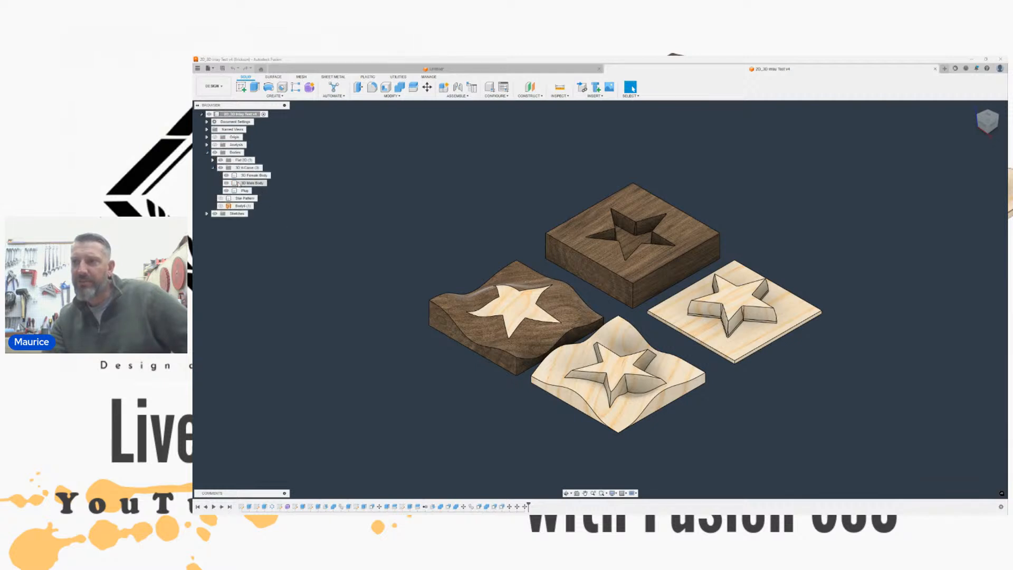
click(226, 190)
middle_drag(458, 211, 431, 192)
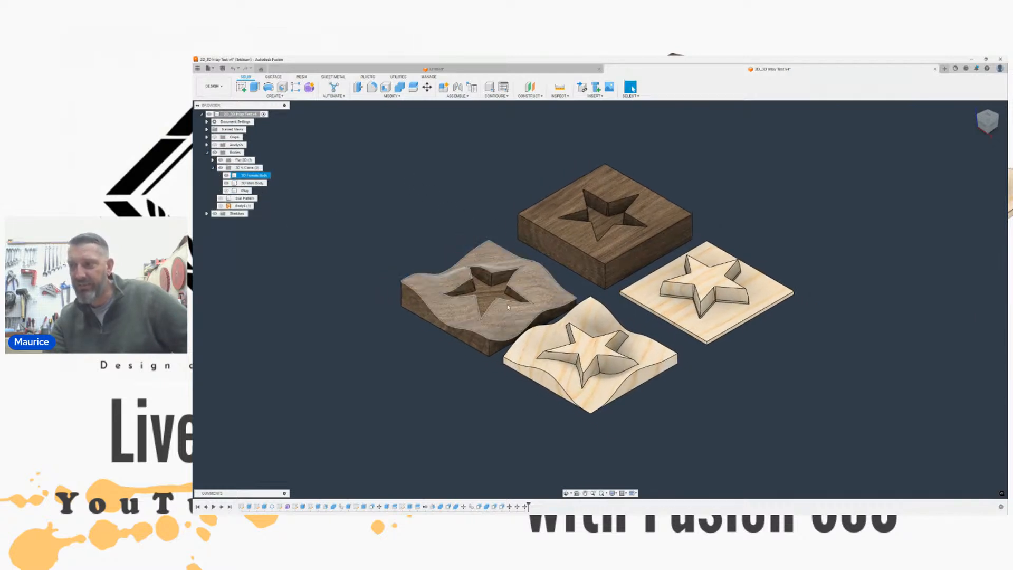
Step: Switch to the Manufacture workspace and expand the first two machining setups to list their toolpaths
click(218, 88)
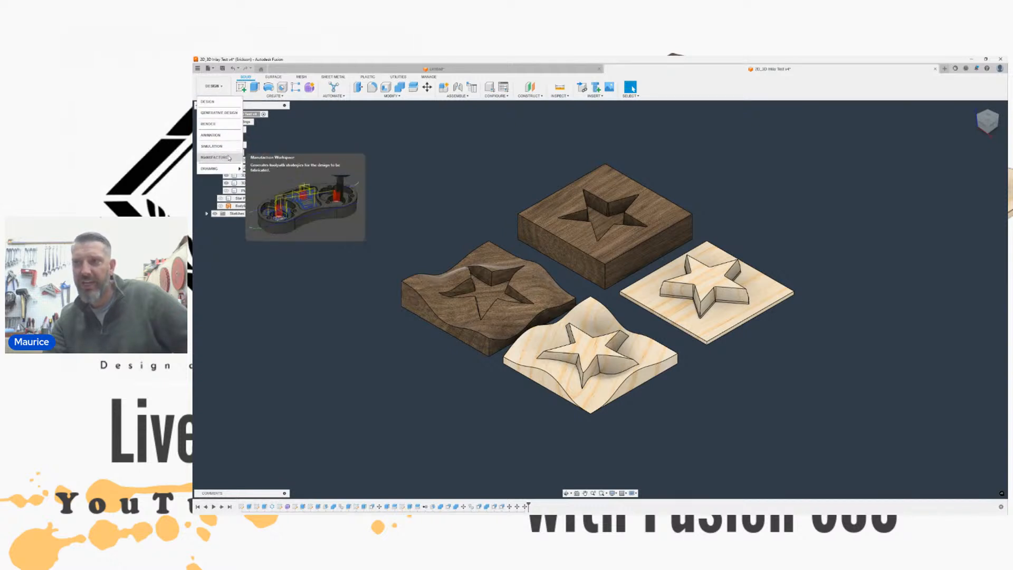
click(399, 167)
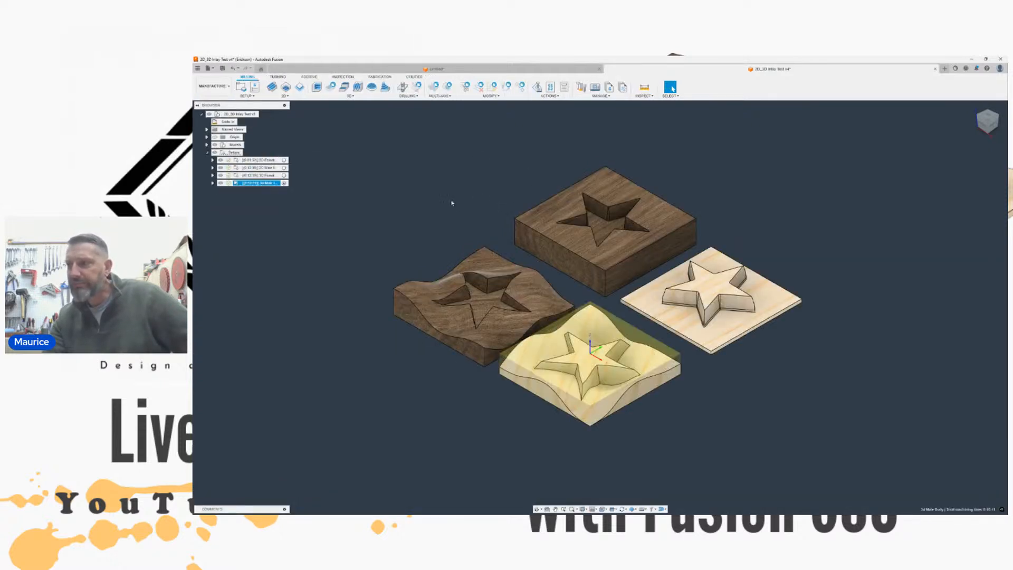
click(212, 161)
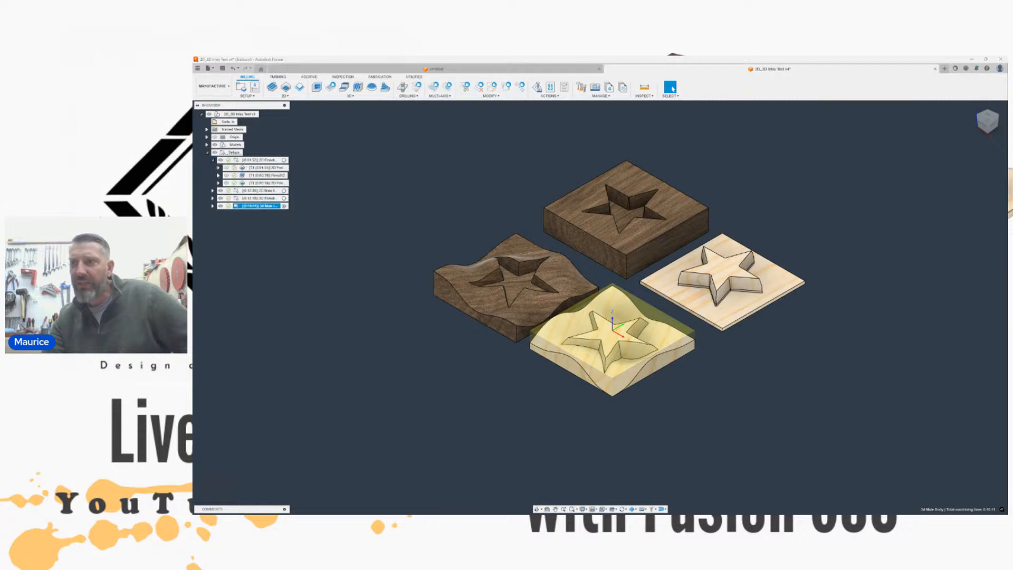
click(212, 191)
Step: Examine the flat and wavy star pockets and plugs up close, with no setup selected
middle_drag(548, 158, 511, 171)
scroll(509, 180, up, 3)
scroll(546, 239, up, 2)
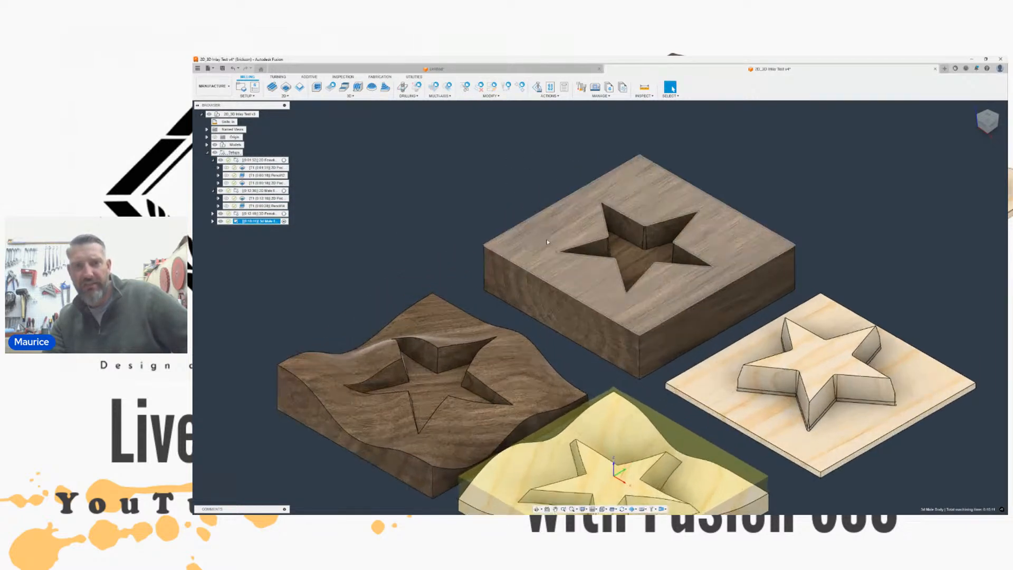
scroll(546, 238, down, 3)
middle_drag(804, 239, 719, 198)
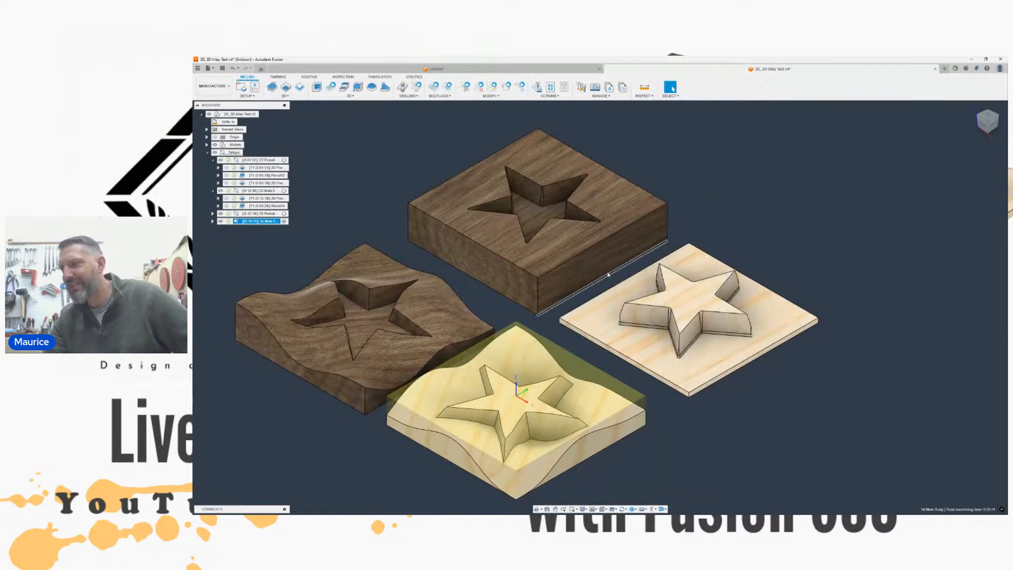
scroll(622, 275, up, 3)
scroll(653, 227, down, 1)
middle_drag(629, 243, 650, 264)
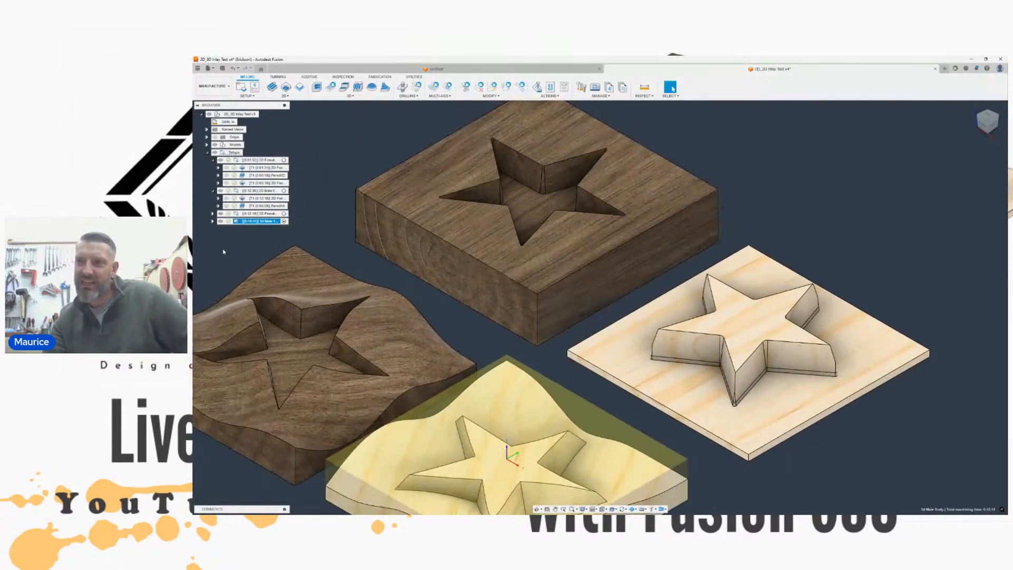
middle_drag(530, 204, 547, 220)
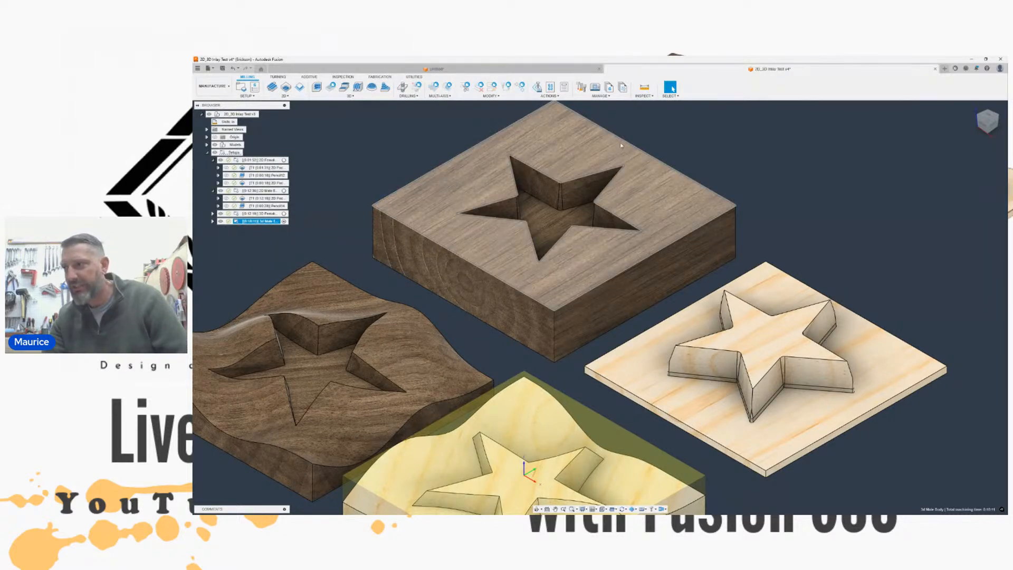
middle_drag(645, 122, 623, 141)
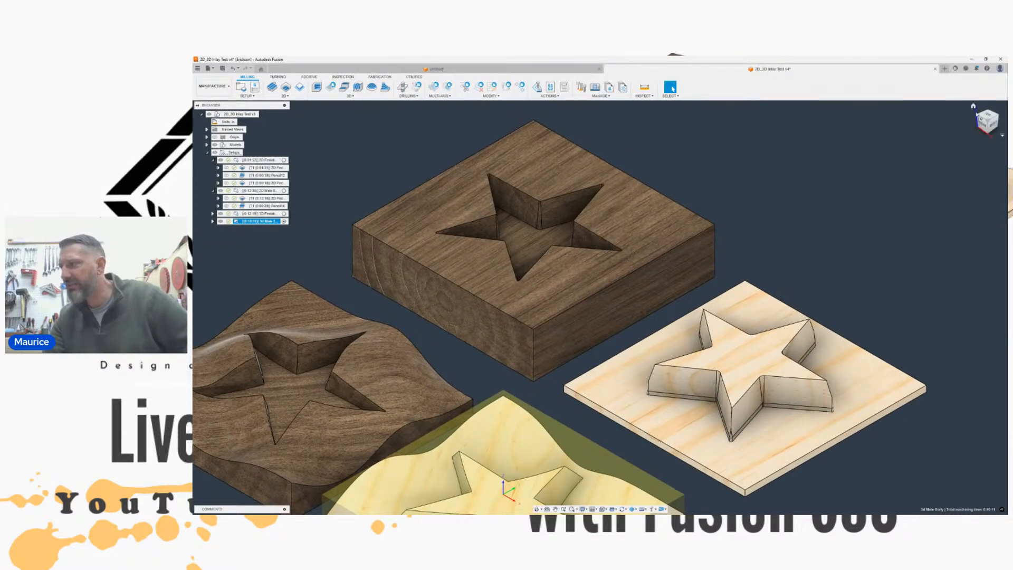
mouse_move(600, 307)
shift+middle_down()
mouse_move(572, 309)
mouse_move(600, 312)
shift+middle_up()
click(792, 271)
middle_drag(807, 253, 809, 132)
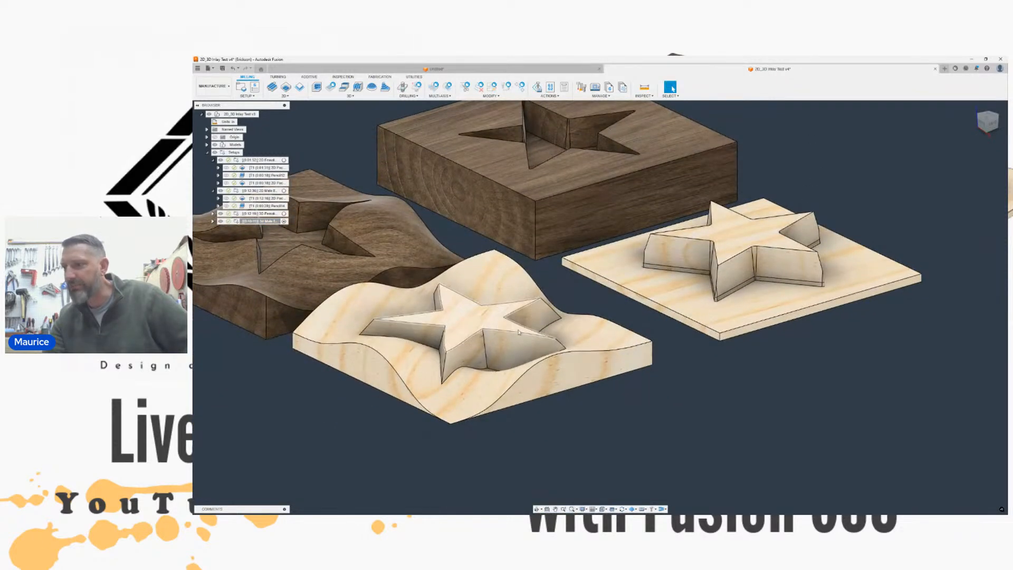
Step: Examine the flat star plug's points and tapered side walls up close from several angles
scroll(559, 340, up, 5)
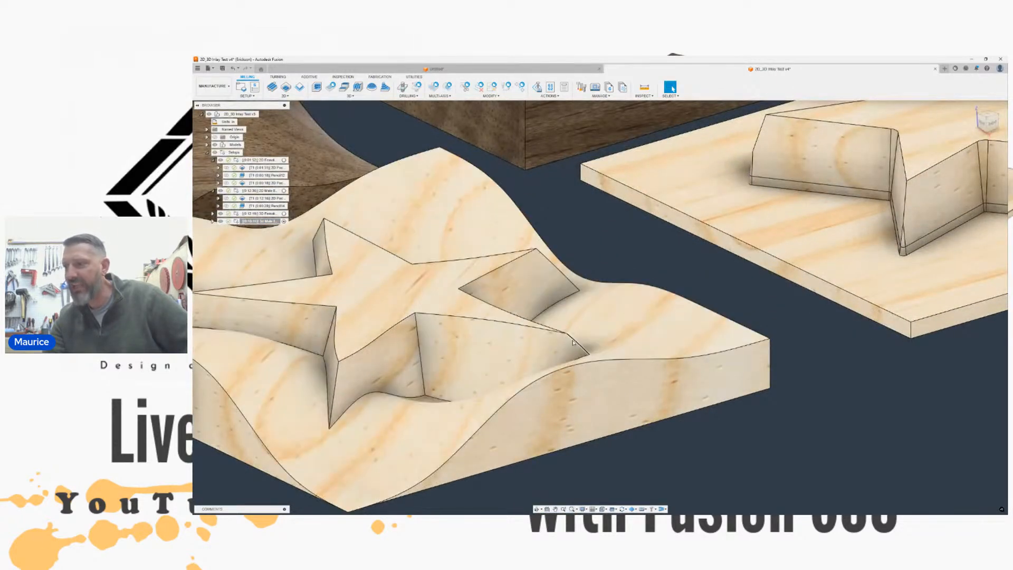
scroll(673, 282, down, 4)
middle_drag(672, 282, 591, 281)
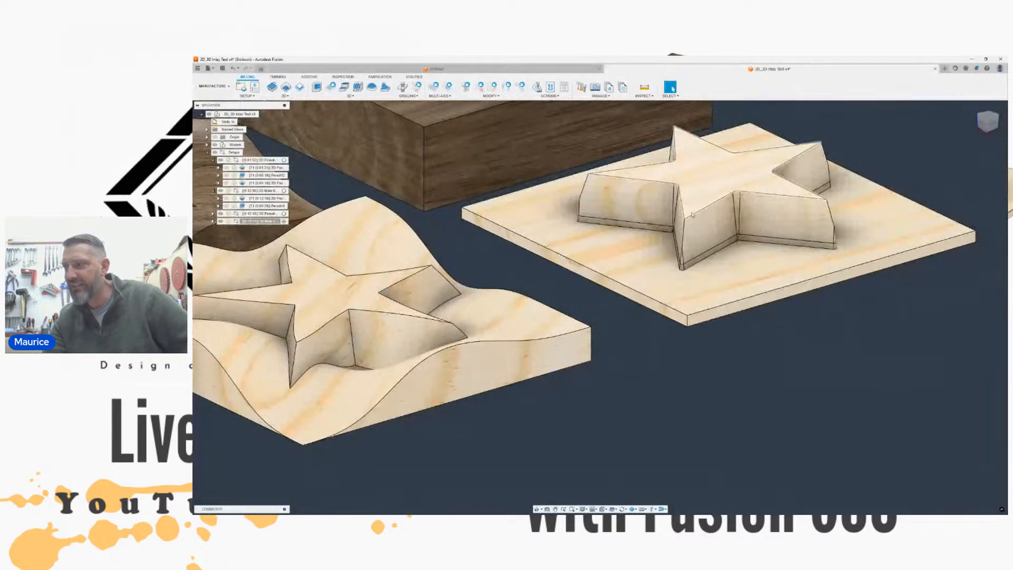
middle_drag(834, 194, 771, 214)
scroll(768, 181, up, 5)
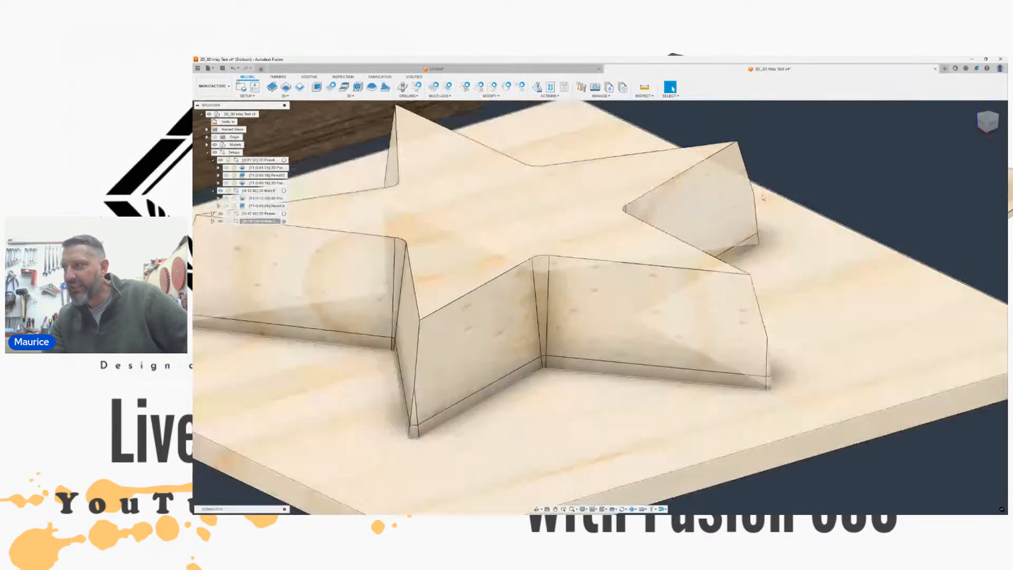
shift+middle_drag(602, 302, 599, 306)
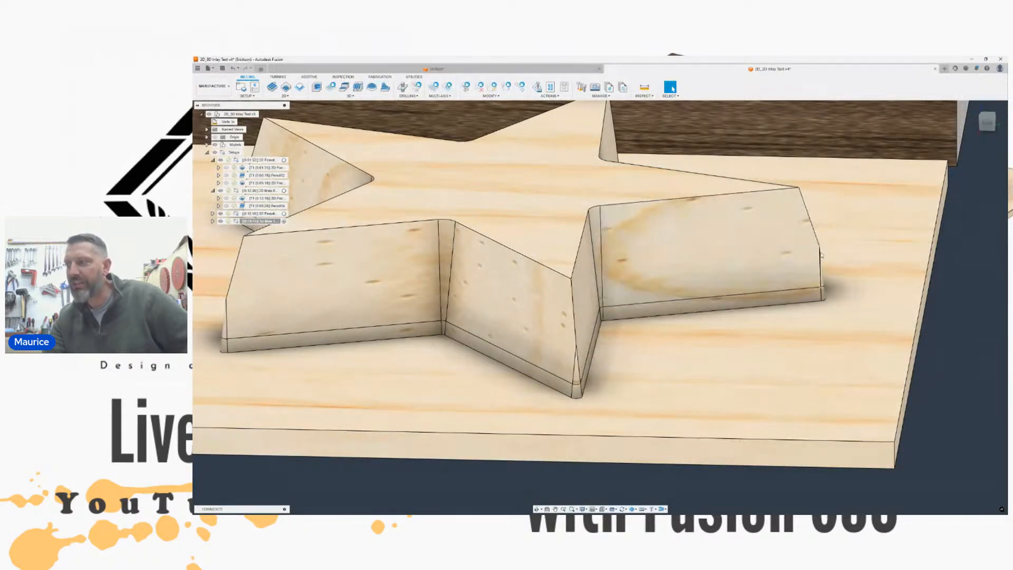
drag(982, 127, 886, 131)
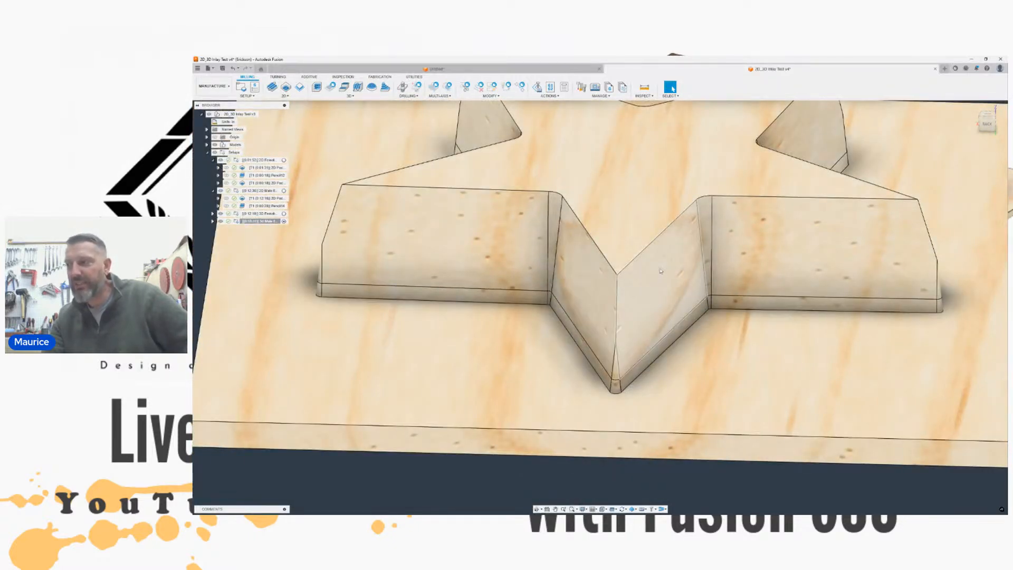
middle_drag(691, 275, 592, 246)
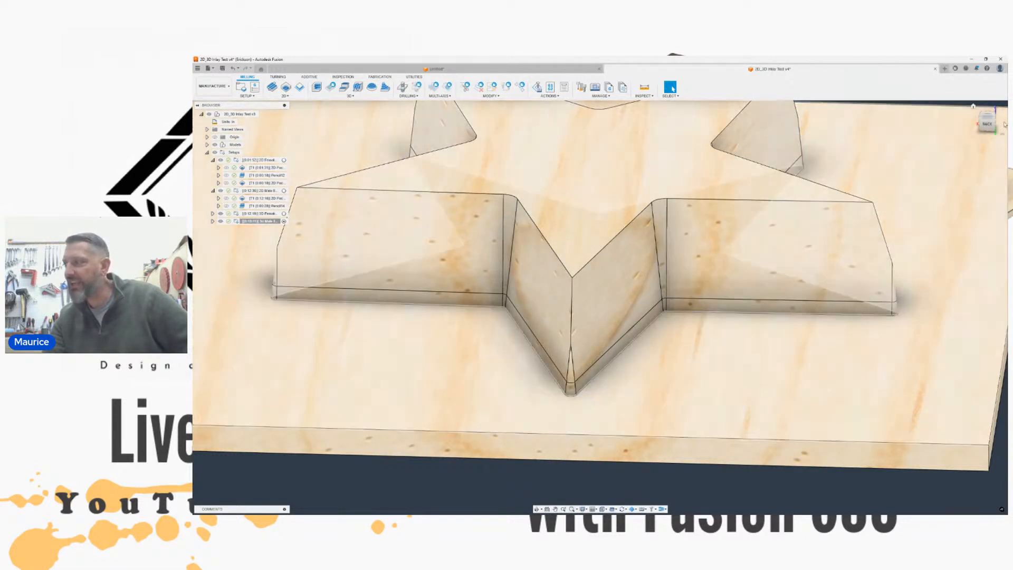
drag(989, 131, 1008, 125)
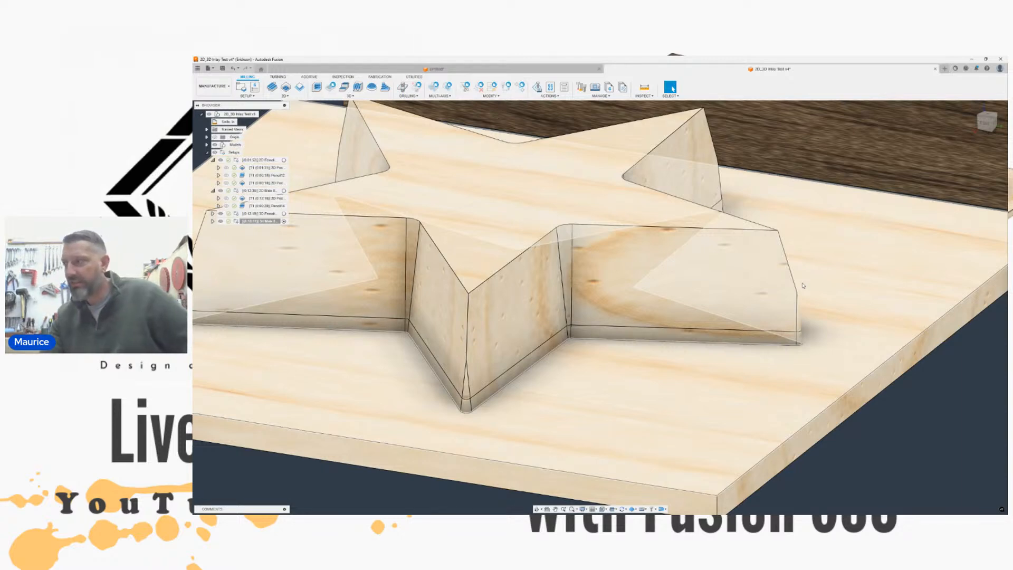
middle_drag(896, 403, 844, 382)
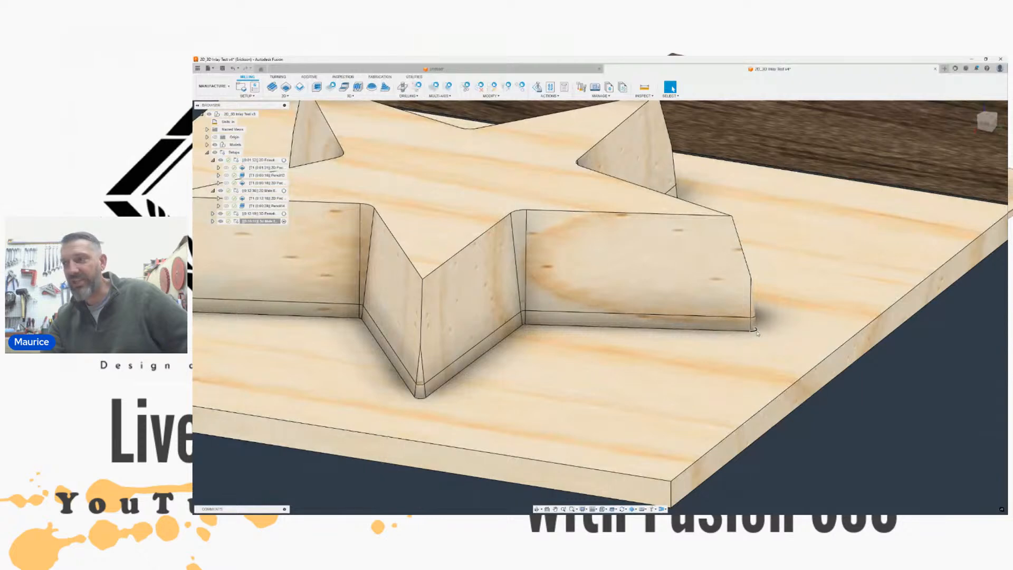
scroll(751, 328, down, 5)
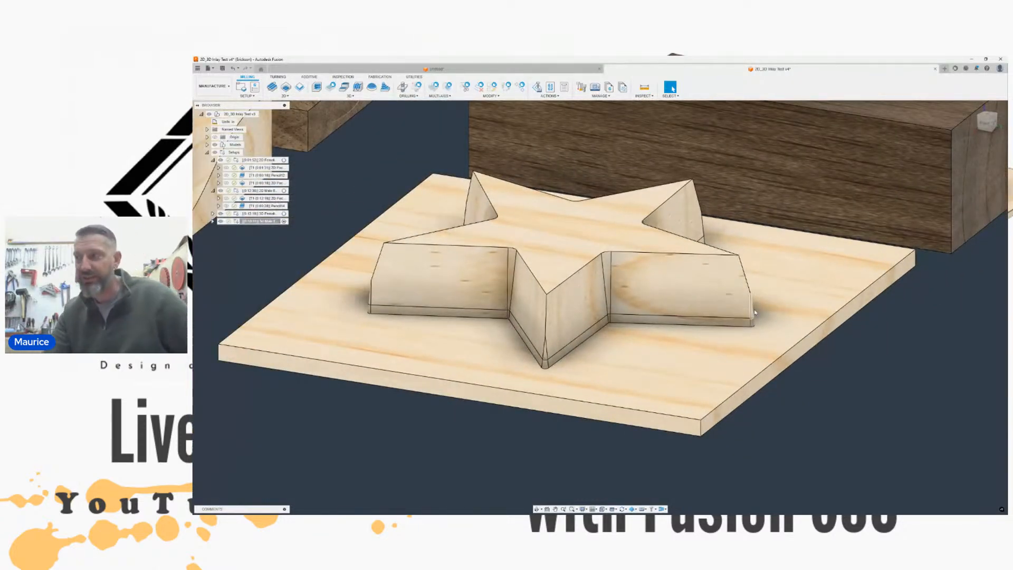
Step: Inspect the tapered inner corner between two points of the flat star plug, down to its base
scroll(616, 269, up, 4)
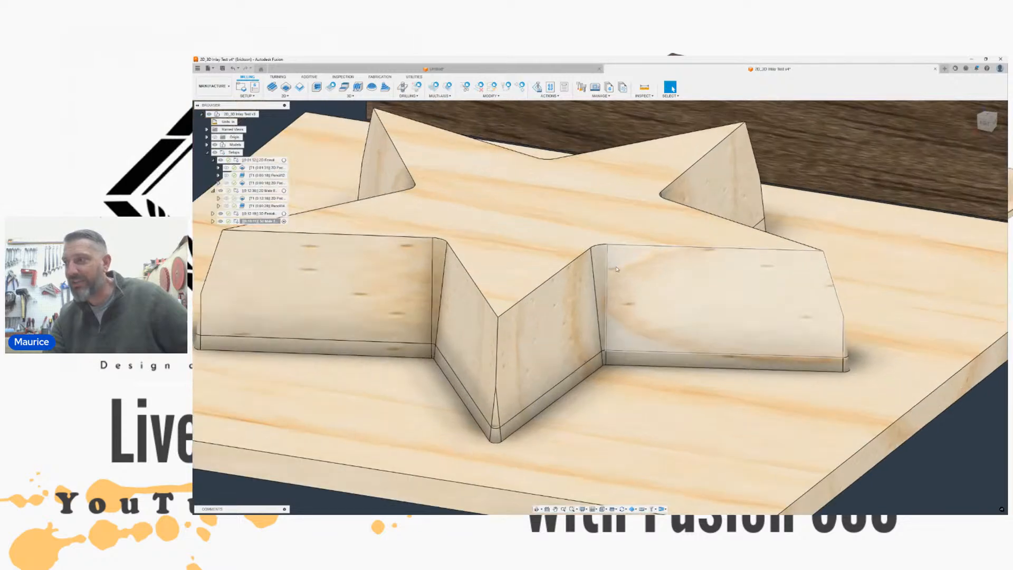
scroll(608, 268, up, 3)
shift+middle_drag(601, 305, 599, 307)
scroll(533, 363, up, 4)
scroll(550, 362, down, 2)
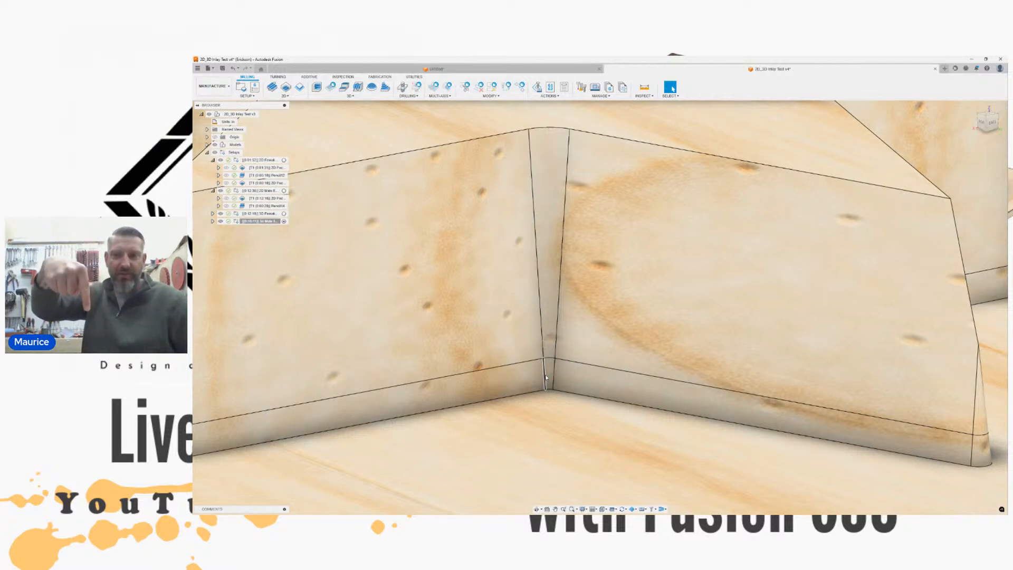
scroll(545, 377, down, 5)
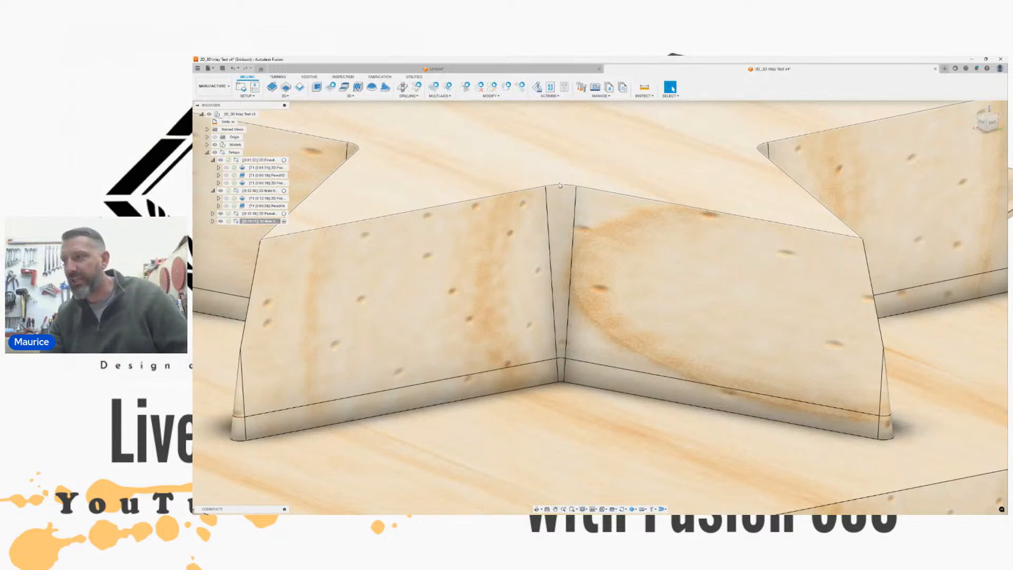
scroll(560, 185, down, 5)
scroll(535, 220, down, 4)
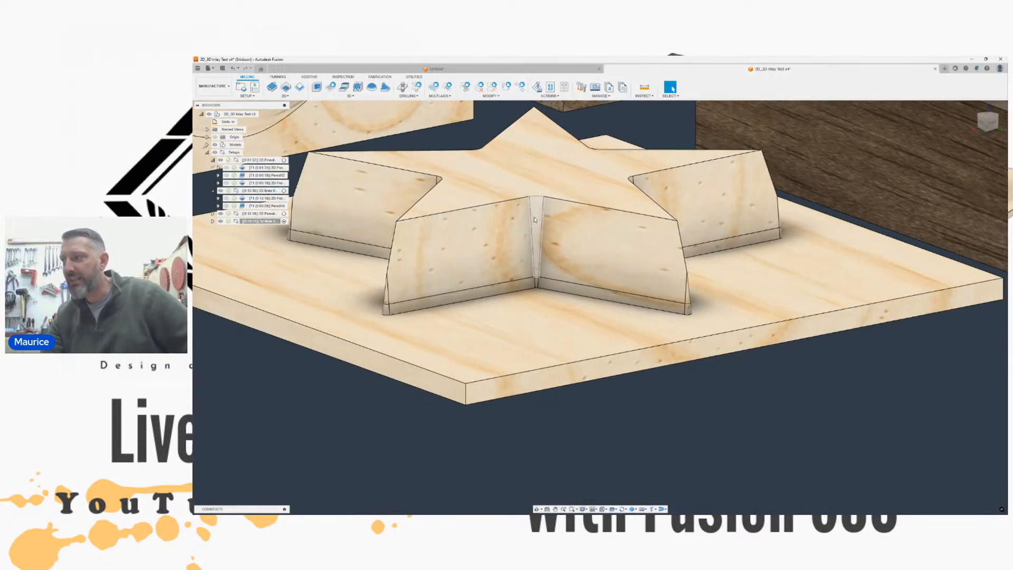
Step: Examine the flat walnut block's star pocket from directly above, including the rounded tip of one point
middle_drag(515, 197, 736, 366)
scroll(596, 331, down, 2)
middle_drag(596, 331, 352, 368)
click(982, 123)
mouse_move(600, 108)
shift+middle_down()
mouse_move(673, 140)
mouse_move(697, 171)
mouse_move(704, 158)
mouse_move(970, 145)
mouse_move(997, 153)
shift+middle_up()
click(987, 117)
scroll(570, 173, up, 5)
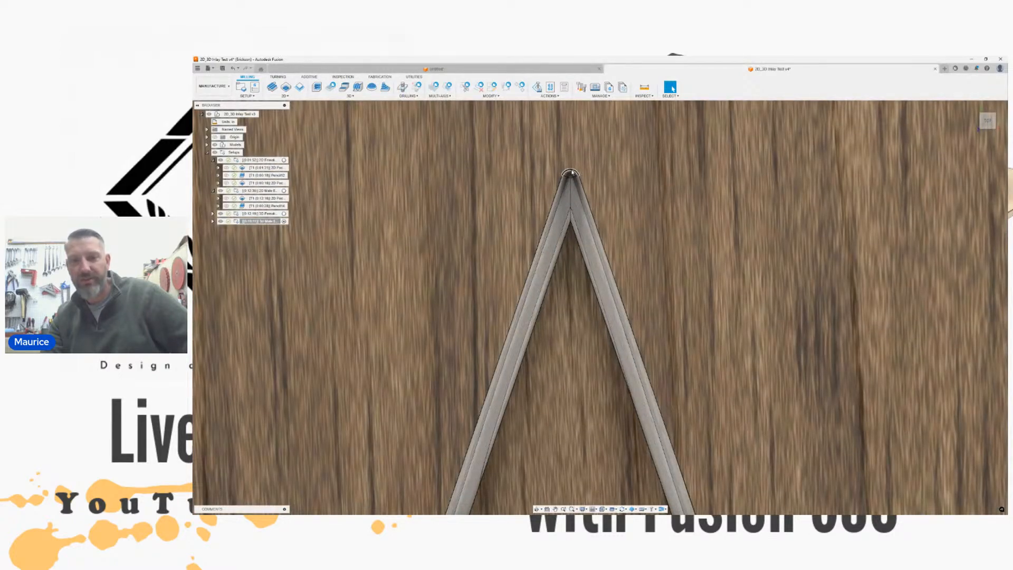
scroll(571, 172, down, 2)
scroll(584, 186, down, 3)
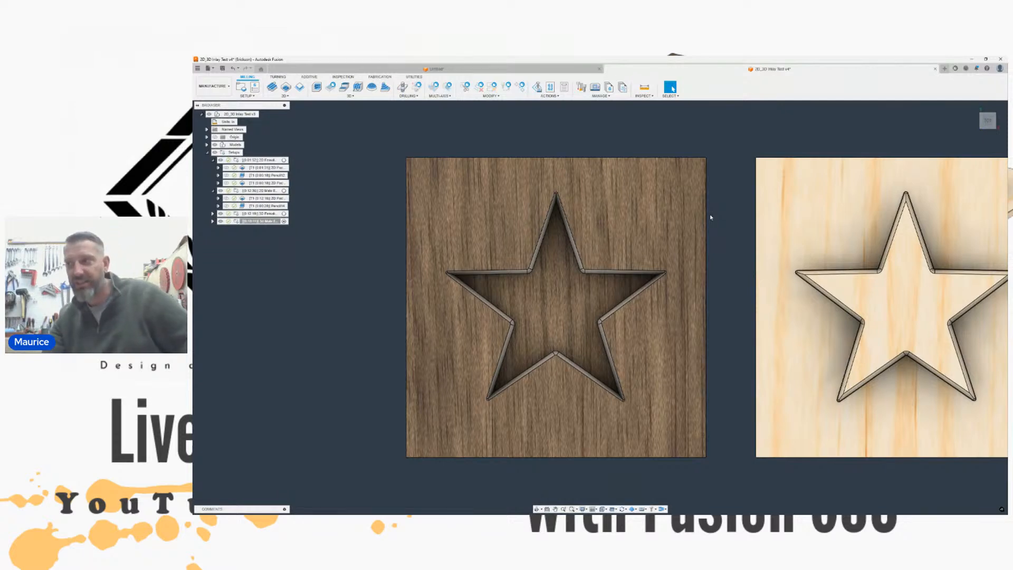
scroll(593, 226, up, 3)
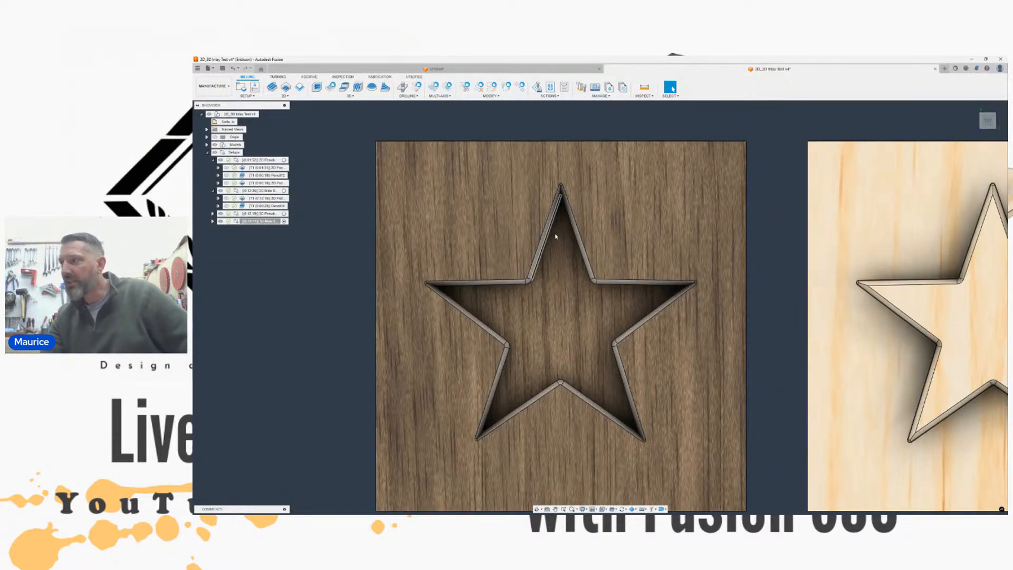
scroll(557, 237, up, 2)
scroll(891, 207, down, 3)
middle_drag(844, 199, 697, 198)
shift+middle_drag(600, 305, 464, 222)
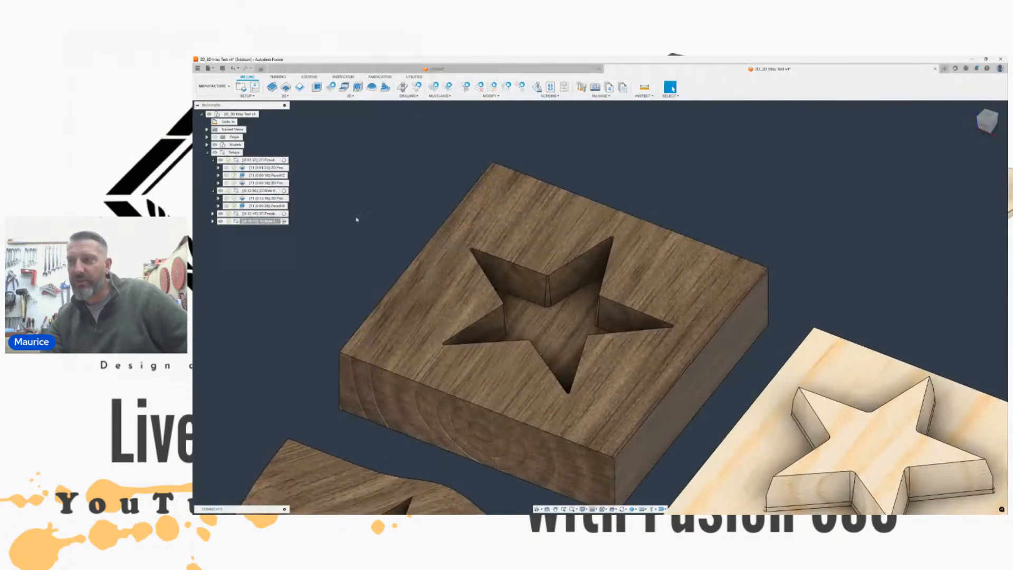
Step: Display the first 2D Pocket toolpath of the flat pocket setup and examine its coverage of the star from above and at an angle
click(242, 167)
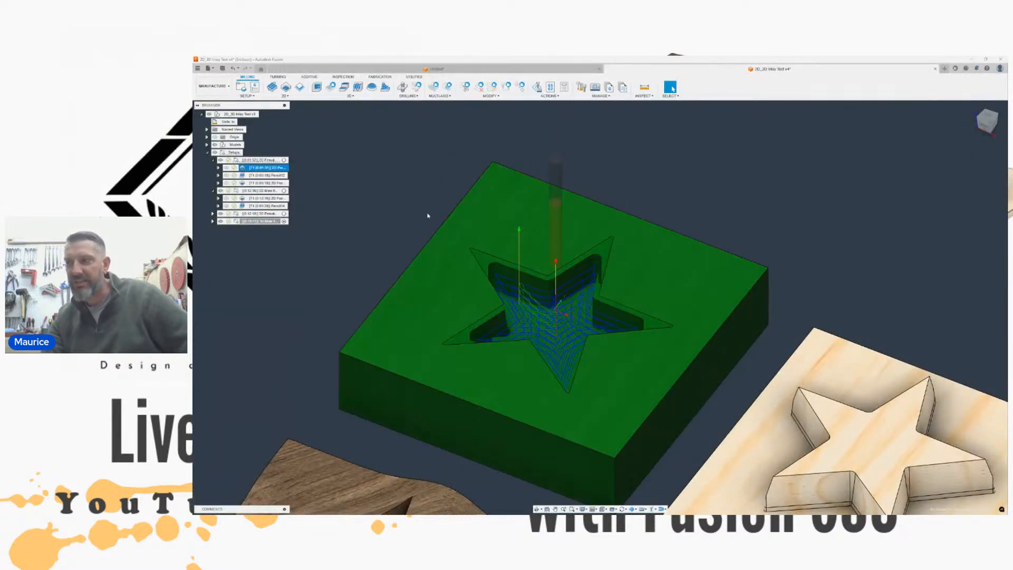
scroll(549, 314, up, 3)
scroll(553, 294, down, 2)
middle_drag(531, 298, 519, 297)
click(986, 116)
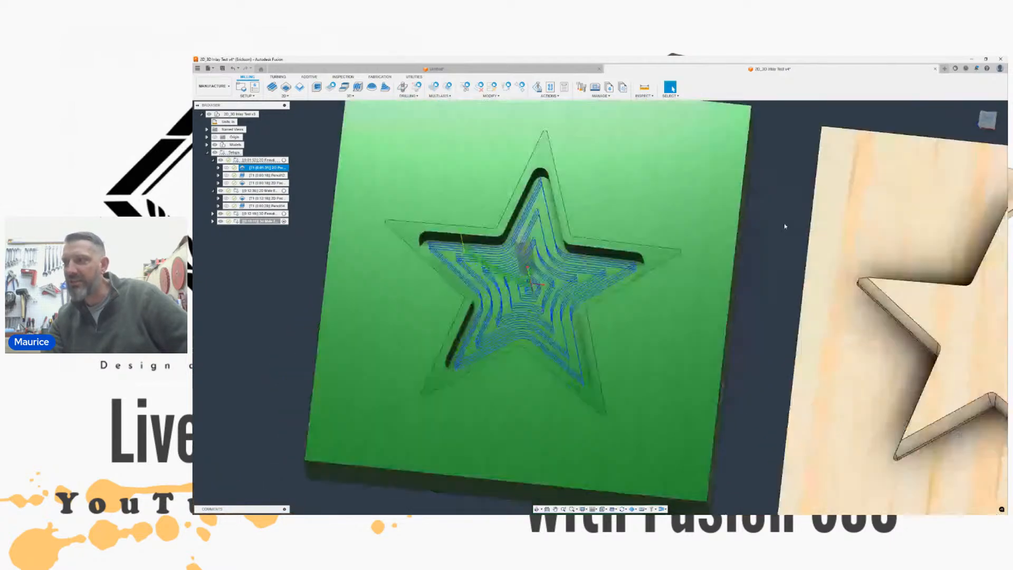
scroll(398, 240, up, 3)
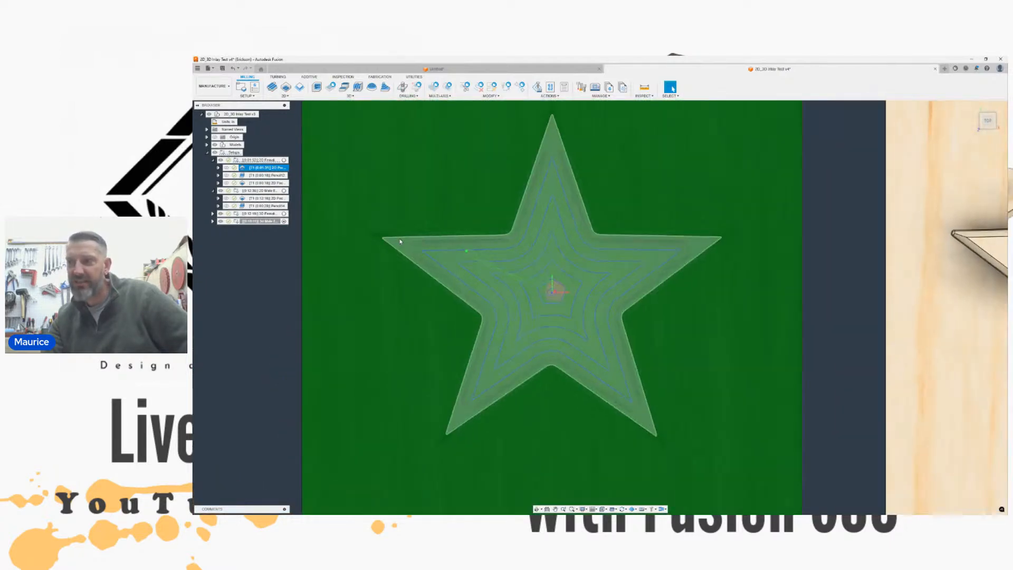
click(987, 120)
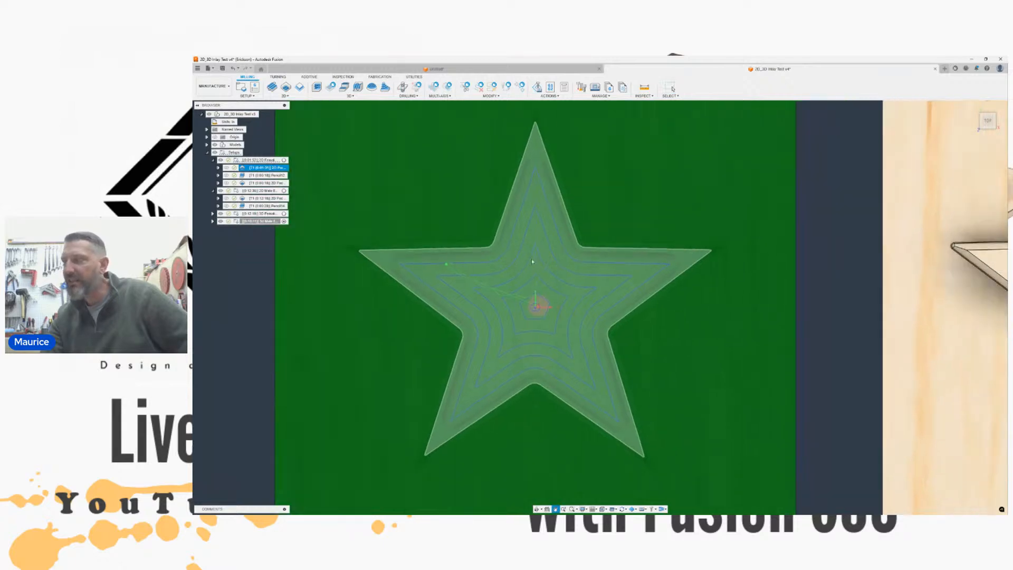
click(993, 127)
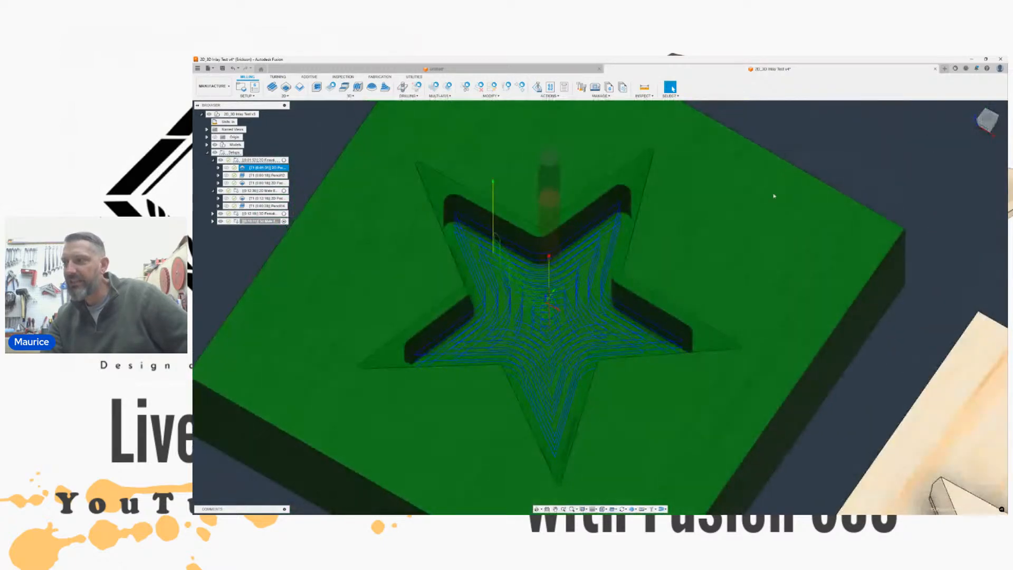
scroll(543, 261, up, 3)
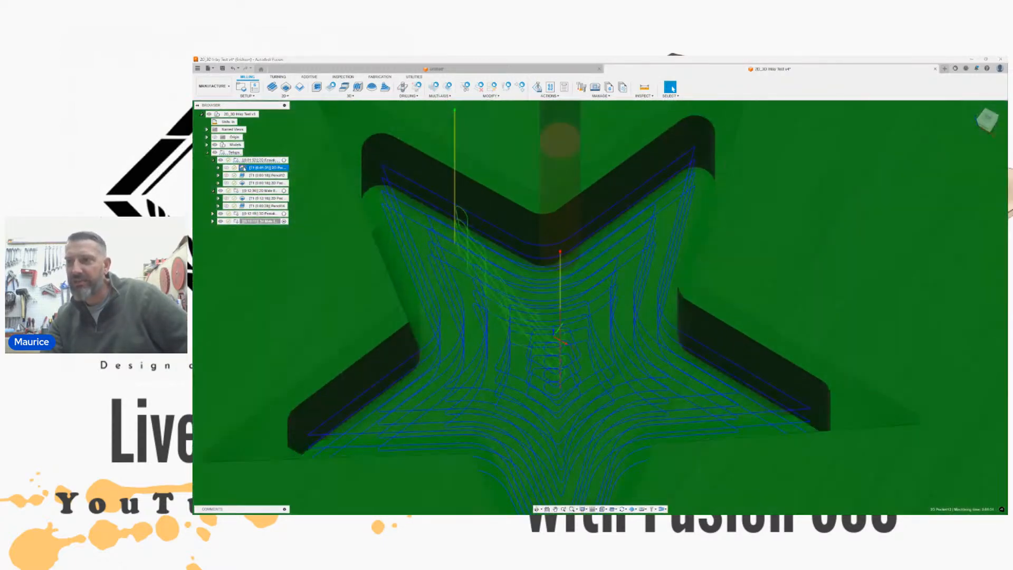
Step: Open the first 2D Pocket operation for editing and review its tool, pocket geometry and passes settings, including stock to leave
double_click(243, 168)
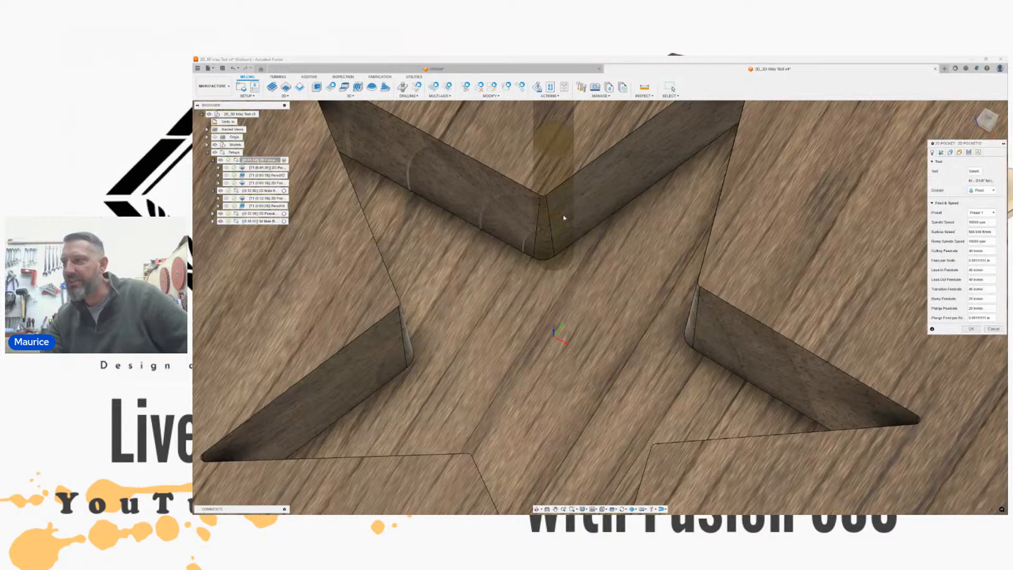
scroll(575, 229, down, 4)
middle_drag(662, 260, 604, 272)
drag(937, 143, 682, 135)
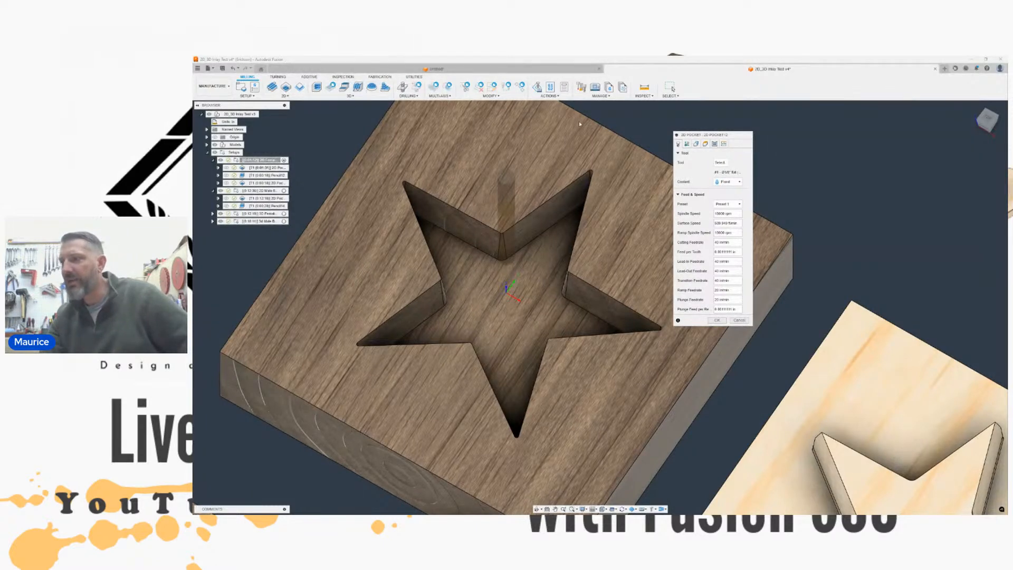
click(687, 144)
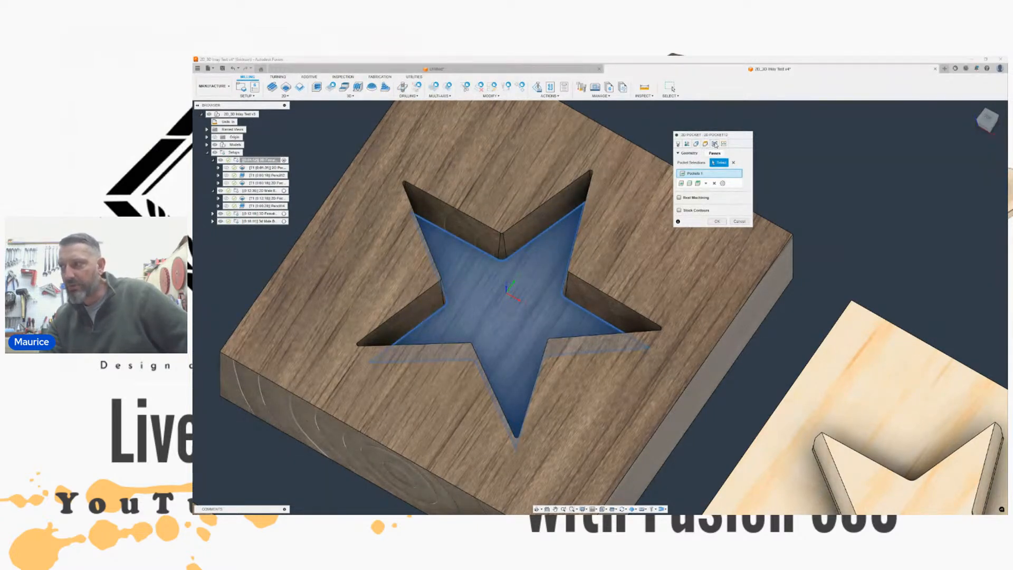
click(715, 144)
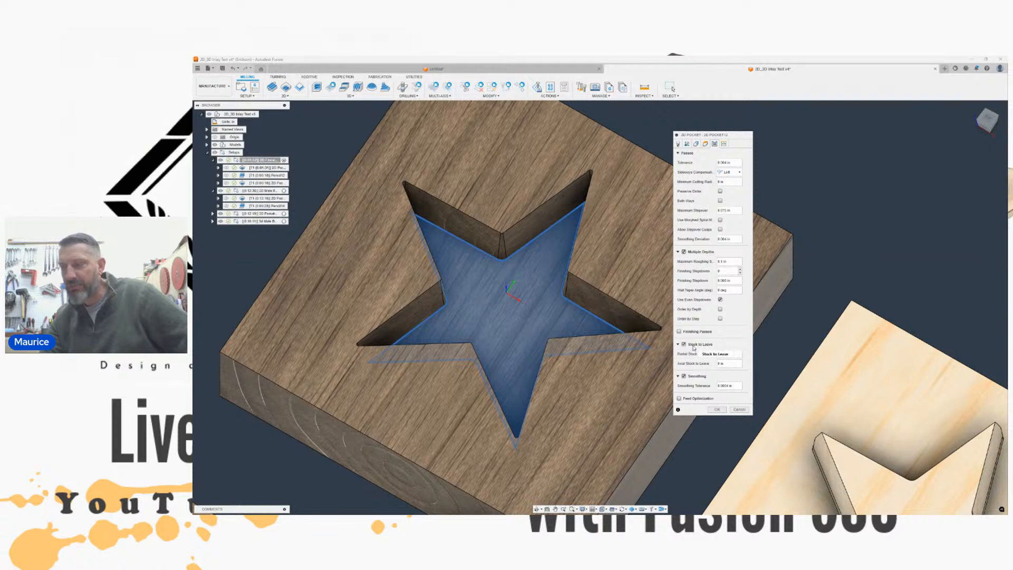
drag(698, 131, 593, 96)
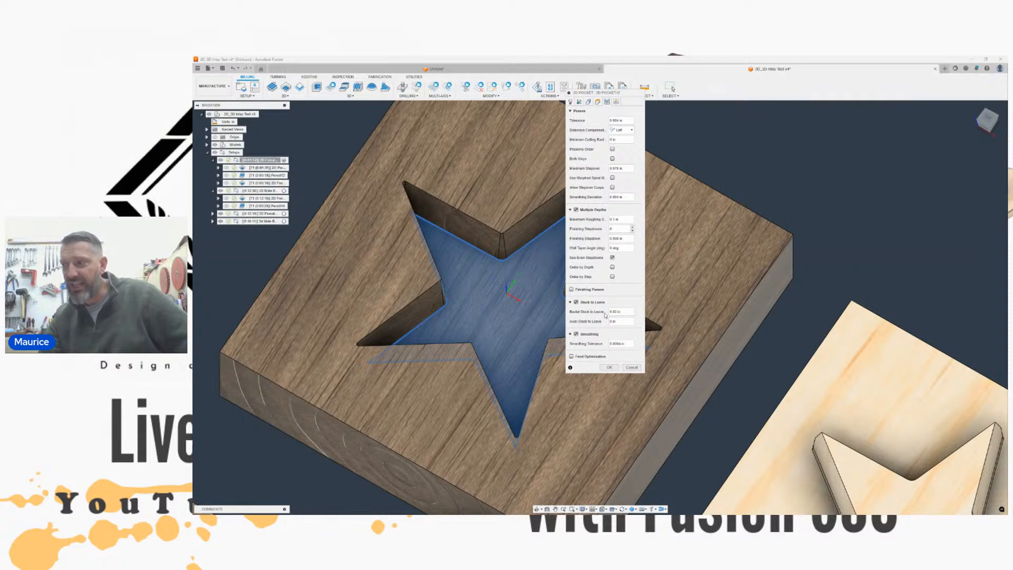
Step: Examine the star pocket's floor outline and inner corners against the 2D Pocket operation's stock-to-leave settings
scroll(510, 236, up, 8)
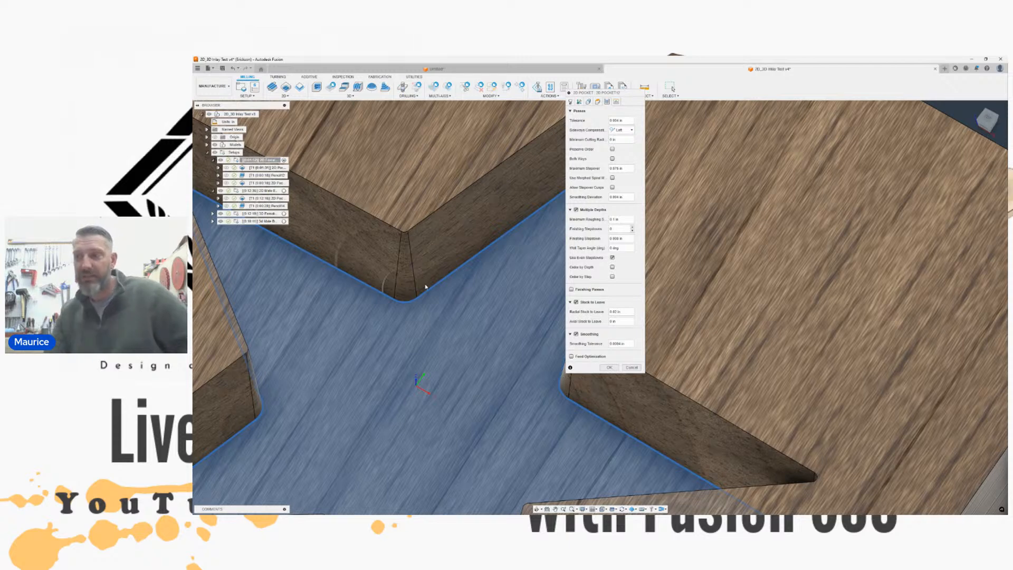
shift+middle_drag(441, 316, 397, 296)
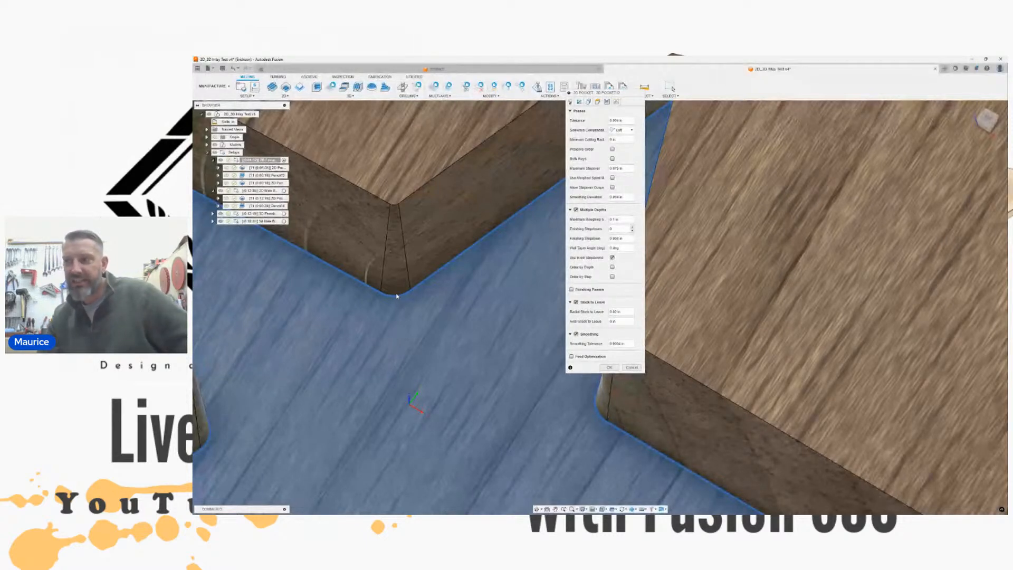
scroll(374, 283, down, 3)
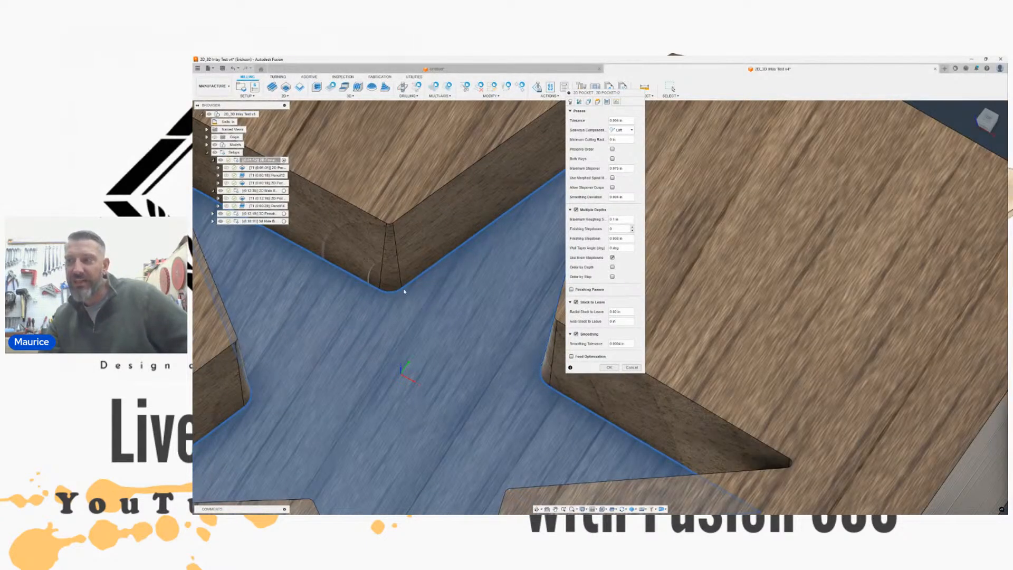
scroll(404, 291, down, 5)
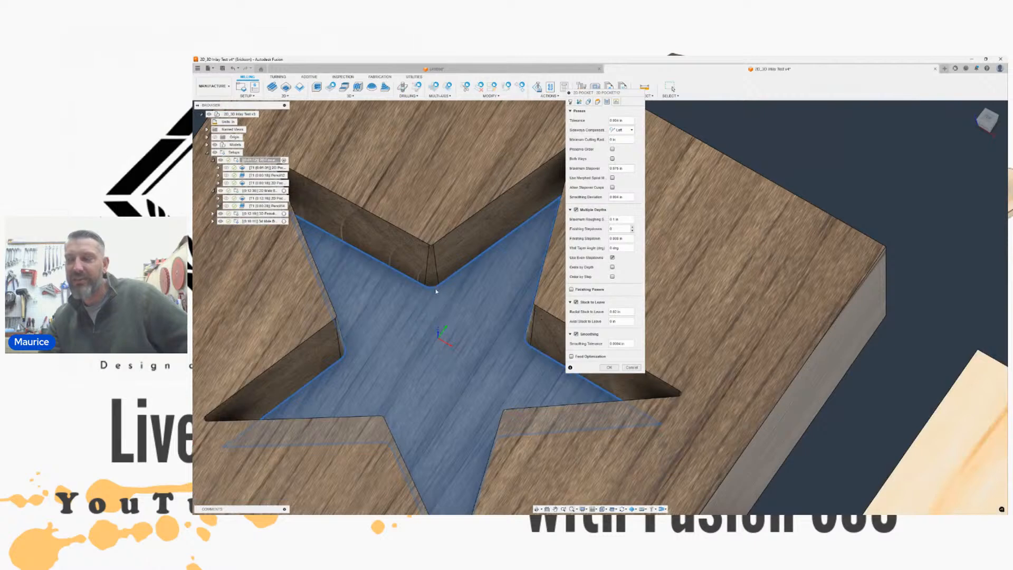
scroll(465, 294, down, 3)
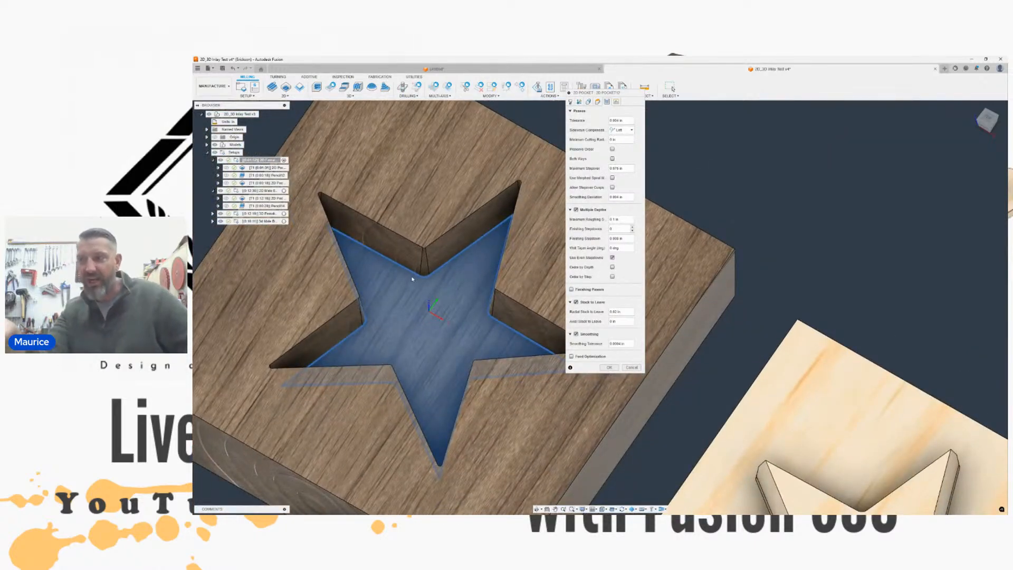
scroll(447, 272, up, 4)
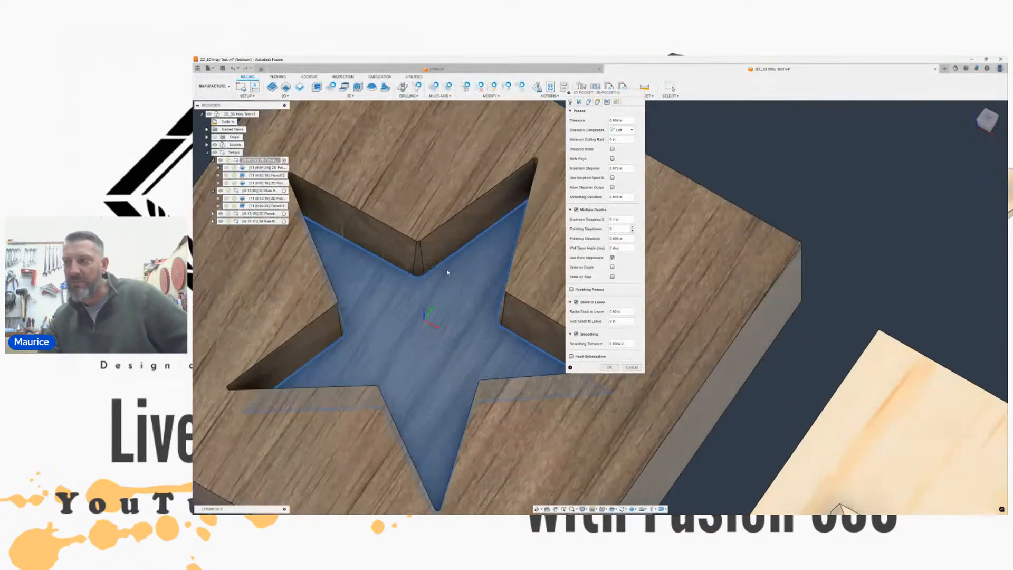
scroll(475, 293, down, 5)
scroll(512, 311, down, 4)
scroll(565, 422, up, 3)
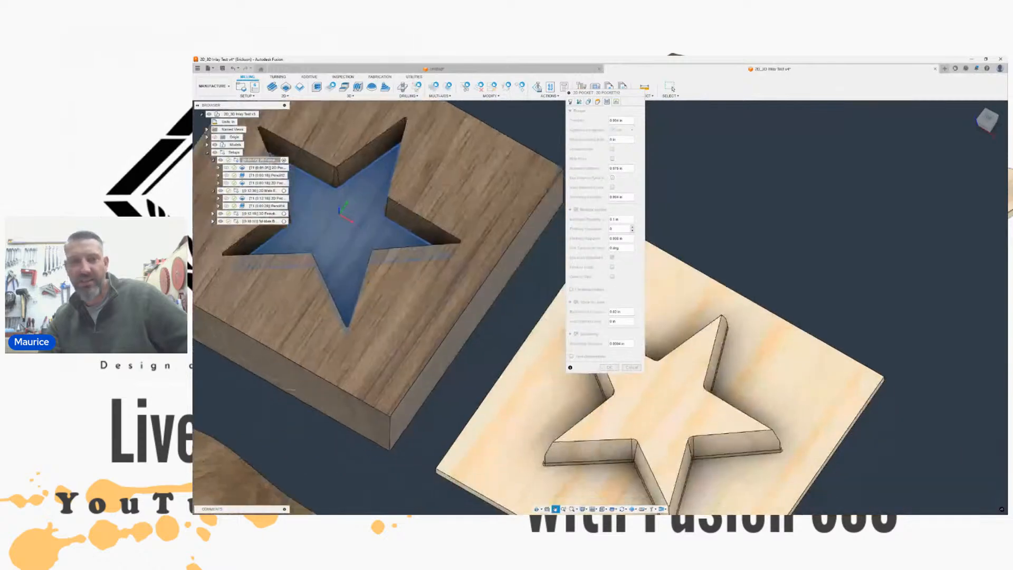
Step: Review the 2D Pocket operation's stock-to-leave, smoothing and linking settings against the star pocket, and close it without changes
scroll(472, 393, down, 2)
middle_drag(367, 282, 452, 339)
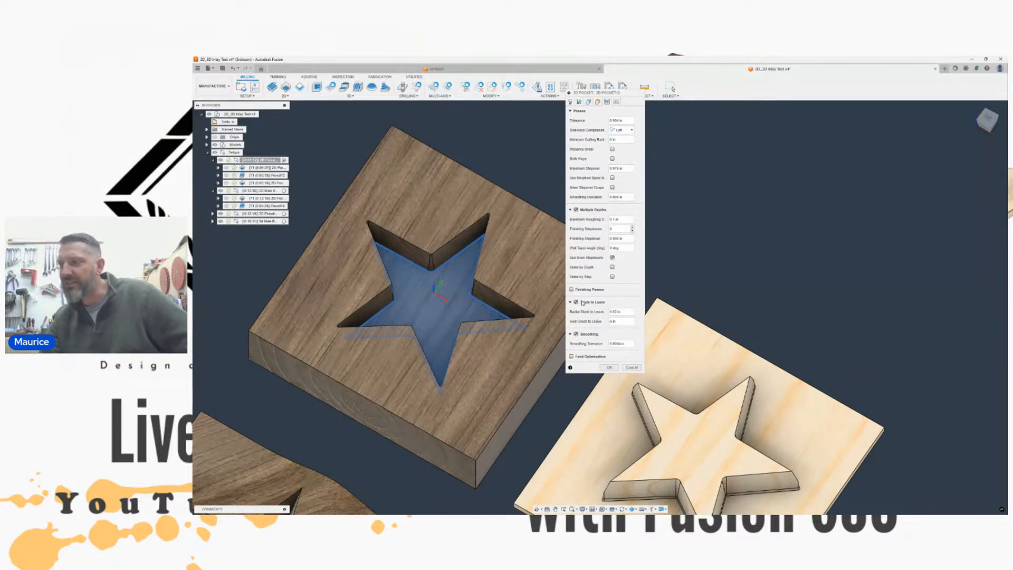
scroll(513, 297, up, 5)
middle_drag(482, 272, 560, 319)
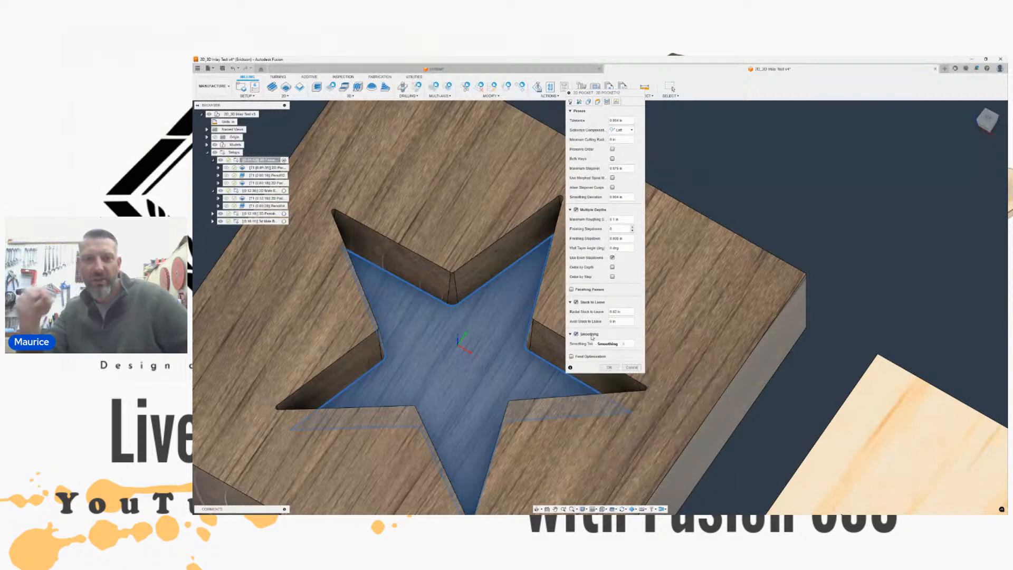
mouse_move(592, 336)
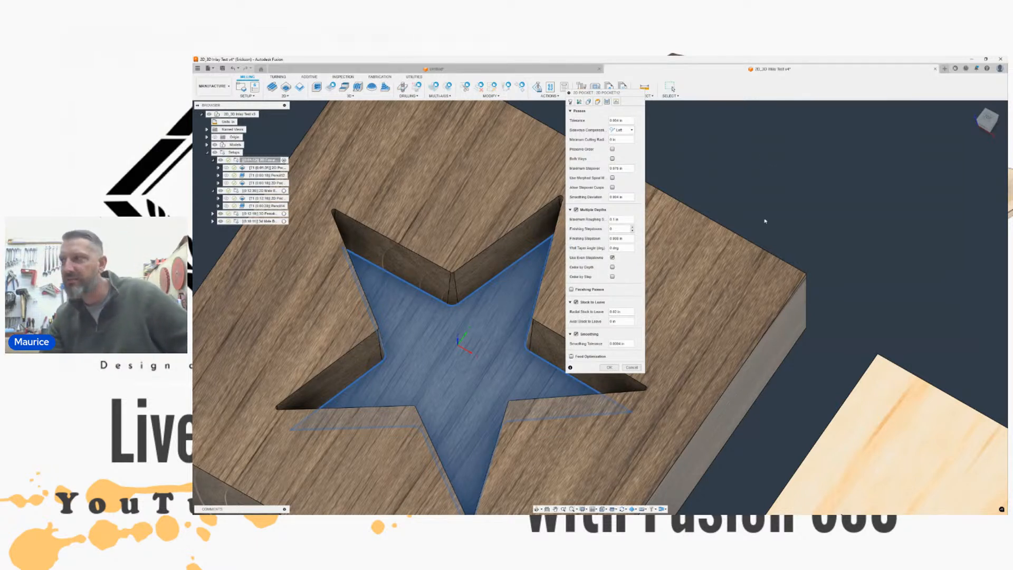
click(607, 102)
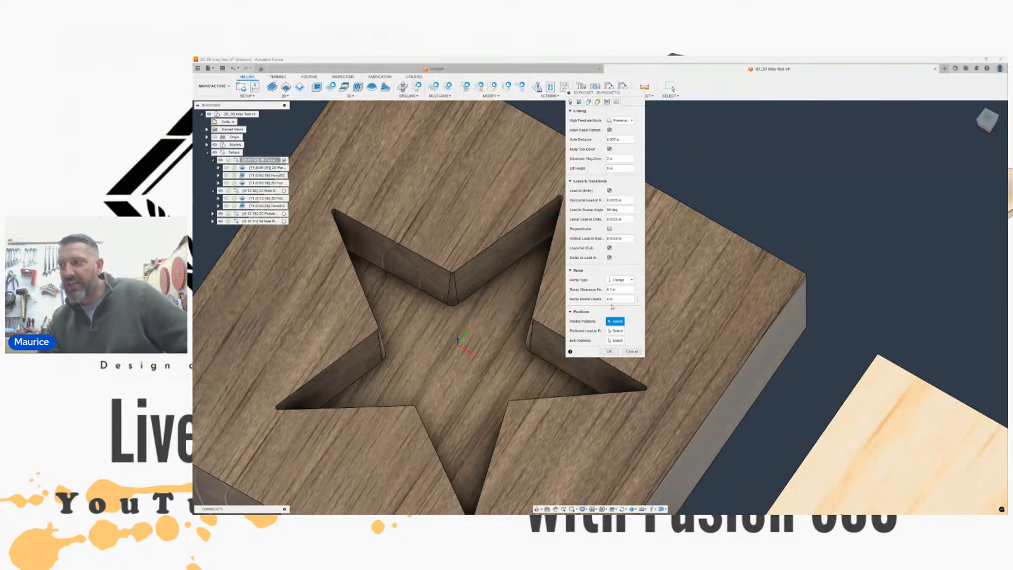
click(625, 352)
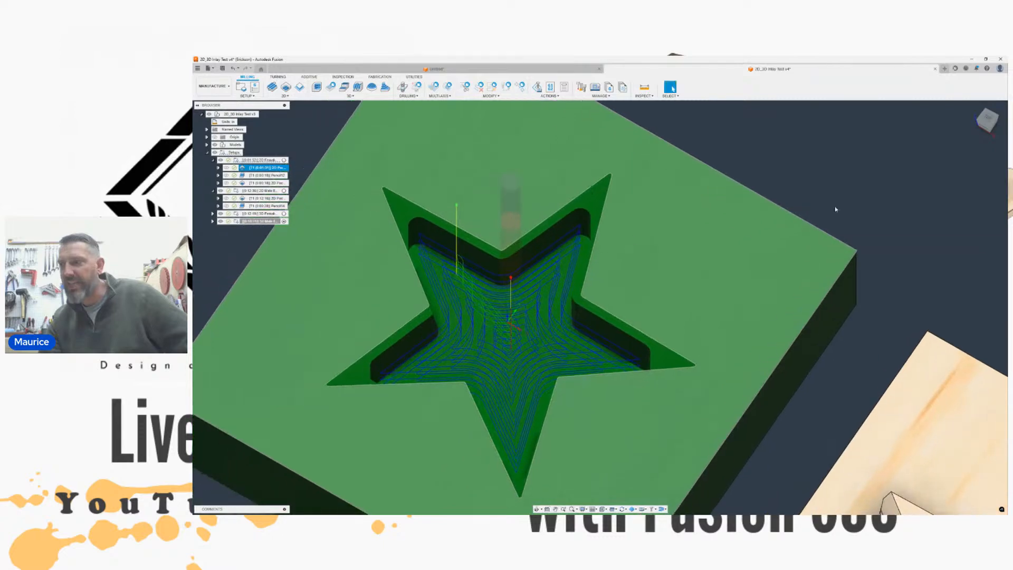
Step: Examine the 2D Pocket toolpath's coverage of the star's walls and points from a steeper angle
shift+middle_drag(600, 307, 789, 152)
scroll(612, 226, up, 3)
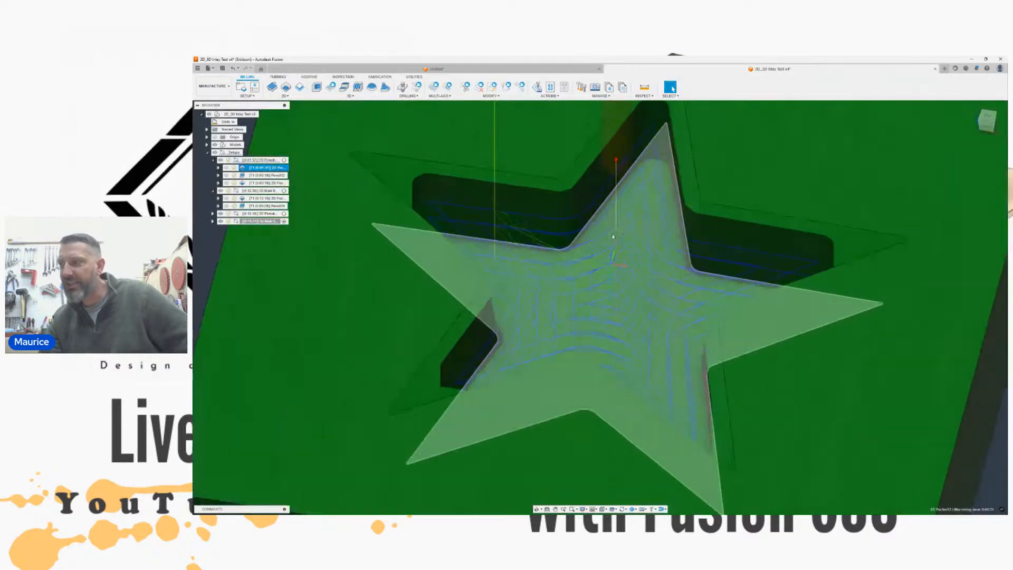
scroll(703, 211, down, 2)
middle_drag(702, 211, 641, 244)
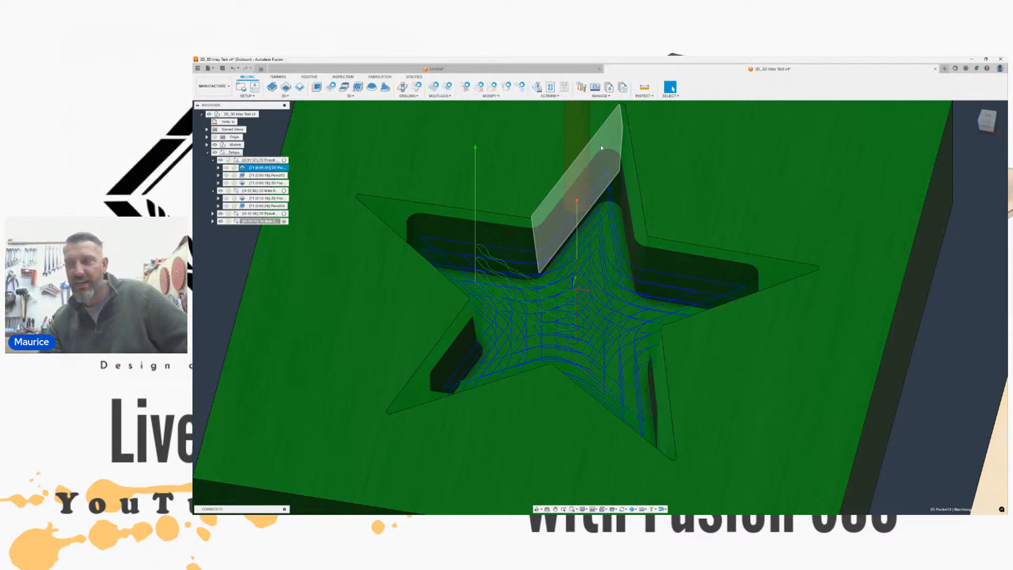
scroll(609, 166, down, 1)
middle_drag(608, 165, 596, 187)
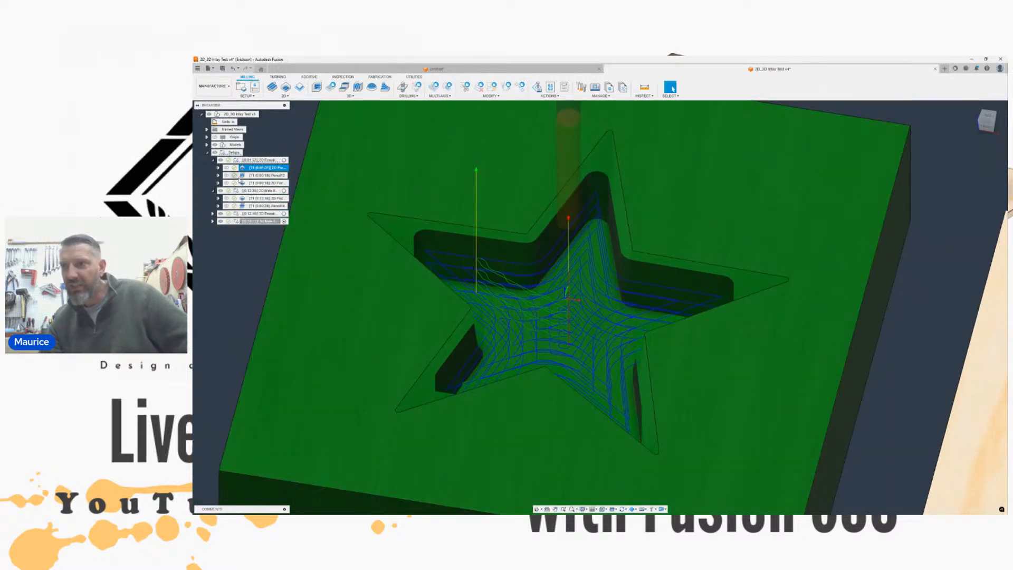
Step: Display the Pencil toolpath of the flat pocket setup and look through the available 3D milling strategies
click(252, 176)
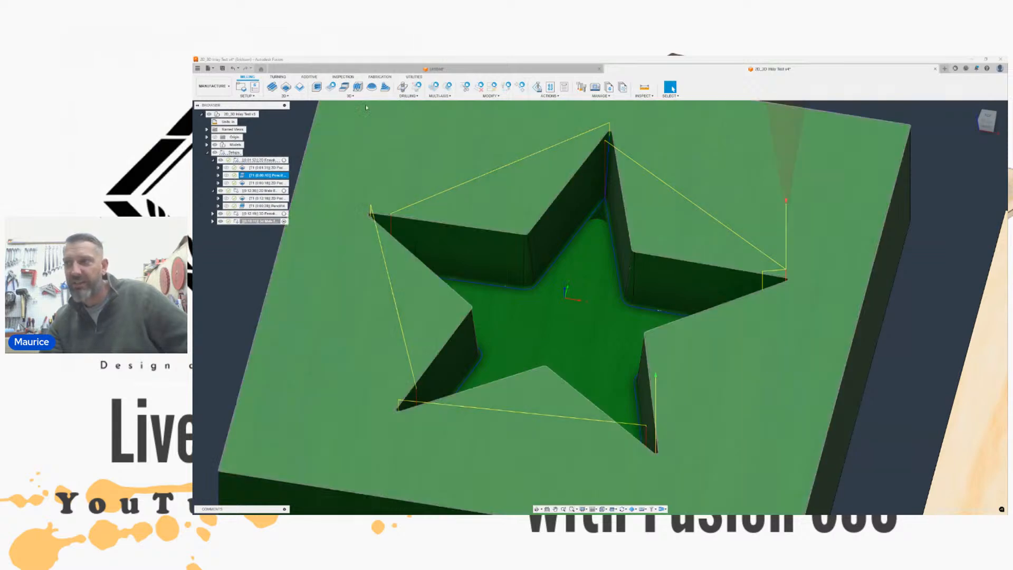
click(350, 96)
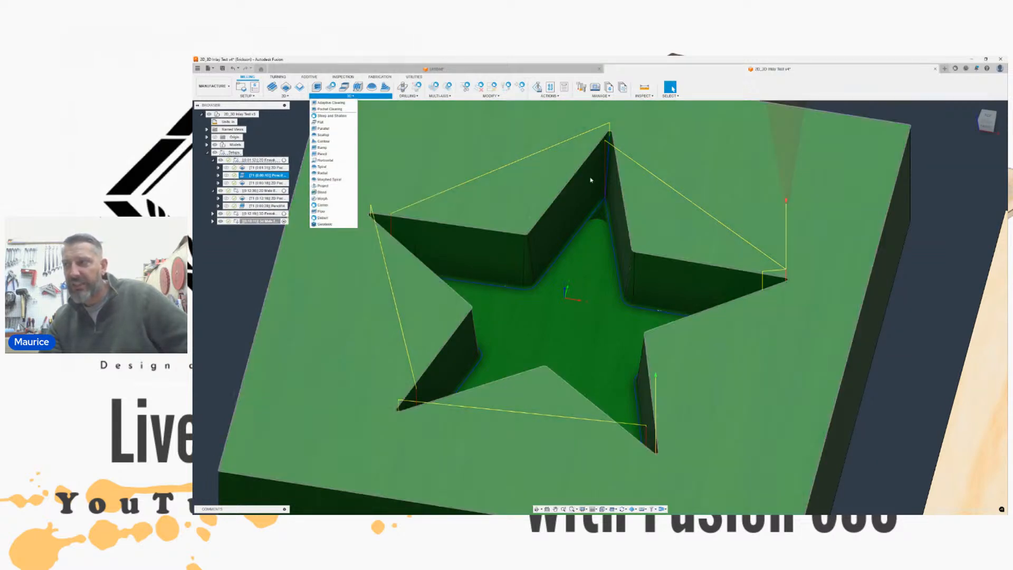
scroll(592, 180, down, 2)
middle_drag(593, 182, 606, 199)
scroll(823, 136, down, 1)
middle_drag(823, 136, 802, 149)
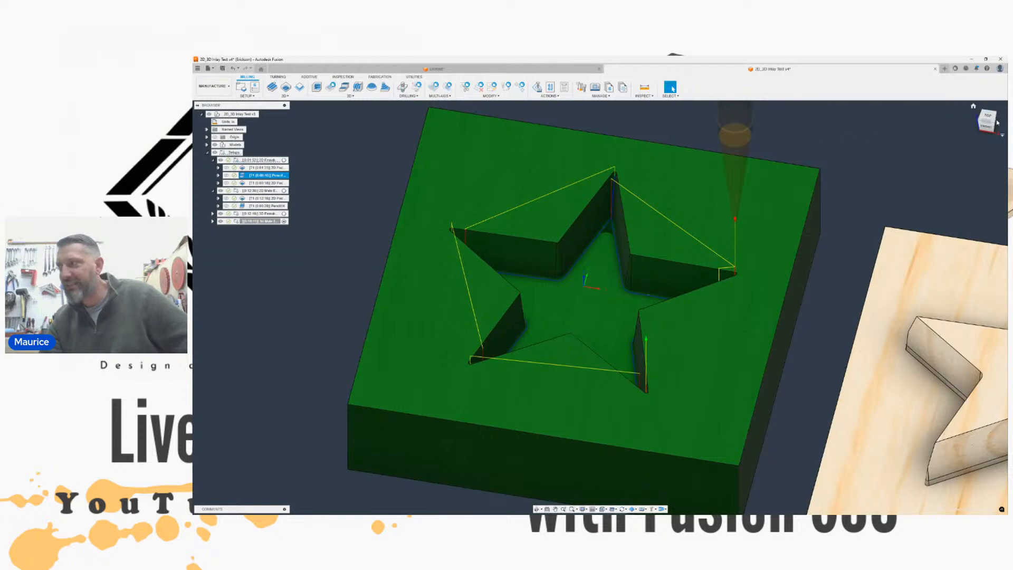
Step: Examine closely how the Pencil toolpath follows the sharp vertical corner at one star point
drag(988, 120, 936, 117)
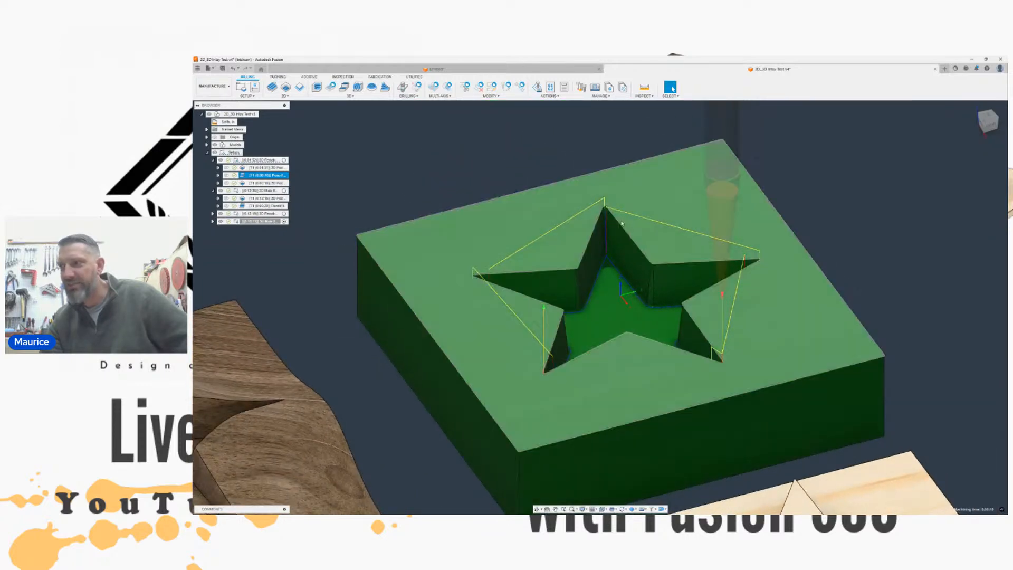
scroll(617, 206, up, 4)
scroll(617, 195, up, 1)
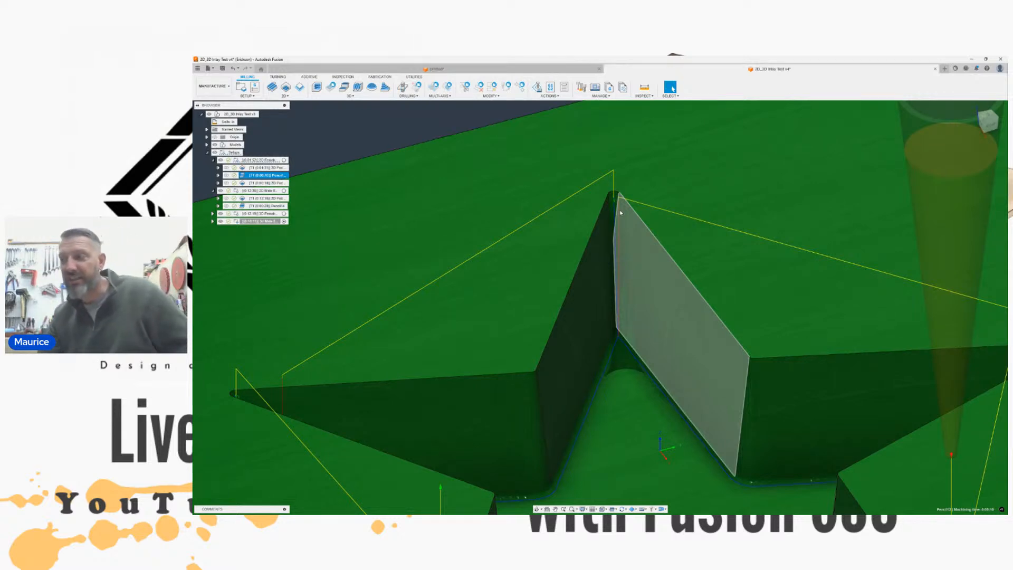
scroll(633, 228, down, 2)
drag(985, 120, 1005, 124)
mouse_move(675, 200)
shift+middle_down()
mouse_move(710, 212)
mouse_move(674, 199)
shift+middle_up()
scroll(633, 264, down, 3)
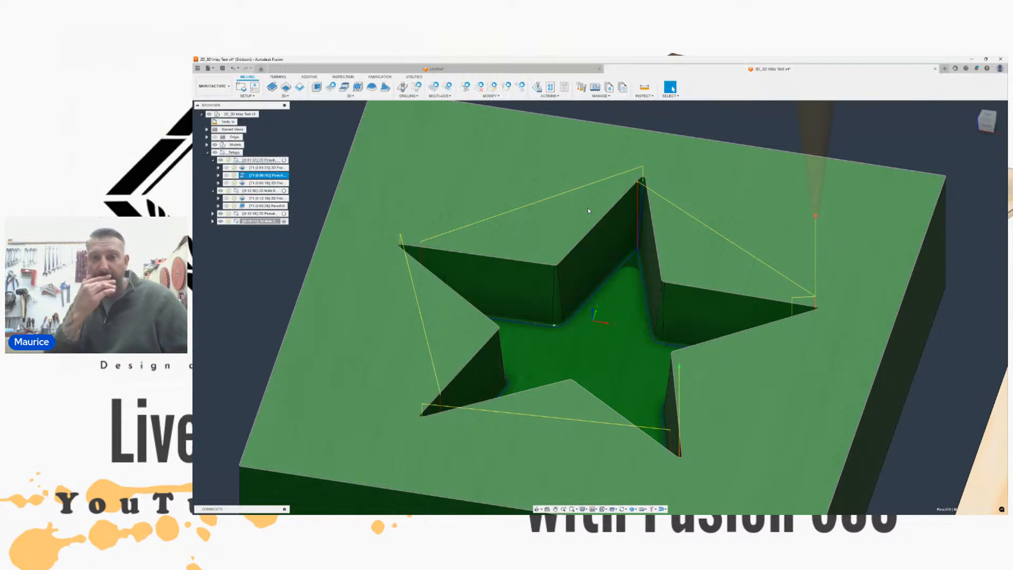
Step: Look through the available 2D milling strategies, including Engrave, and clear the Pencil toolpath from the flat walnut block
scroll(587, 209, down, 5)
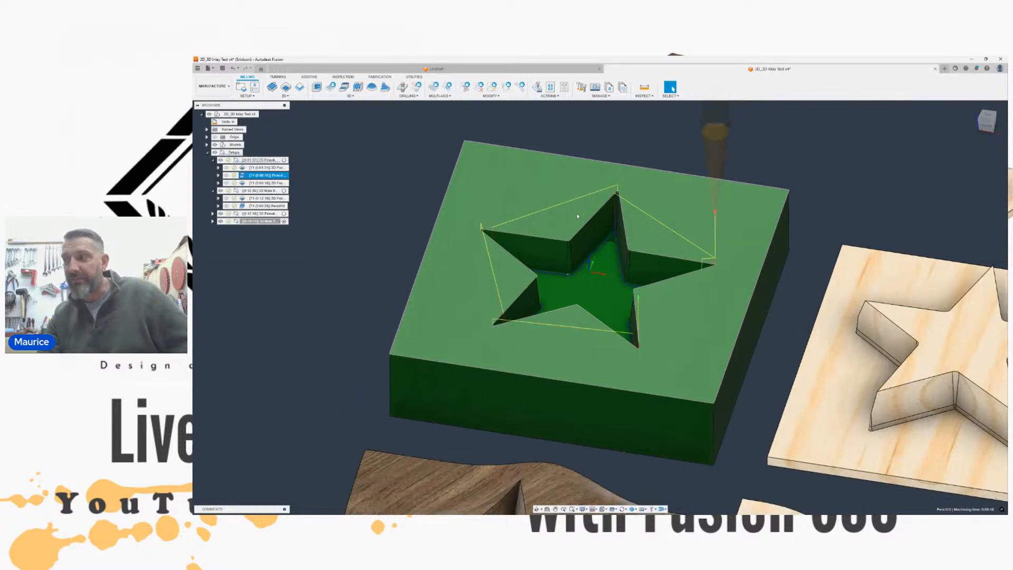
scroll(573, 227, down, 5)
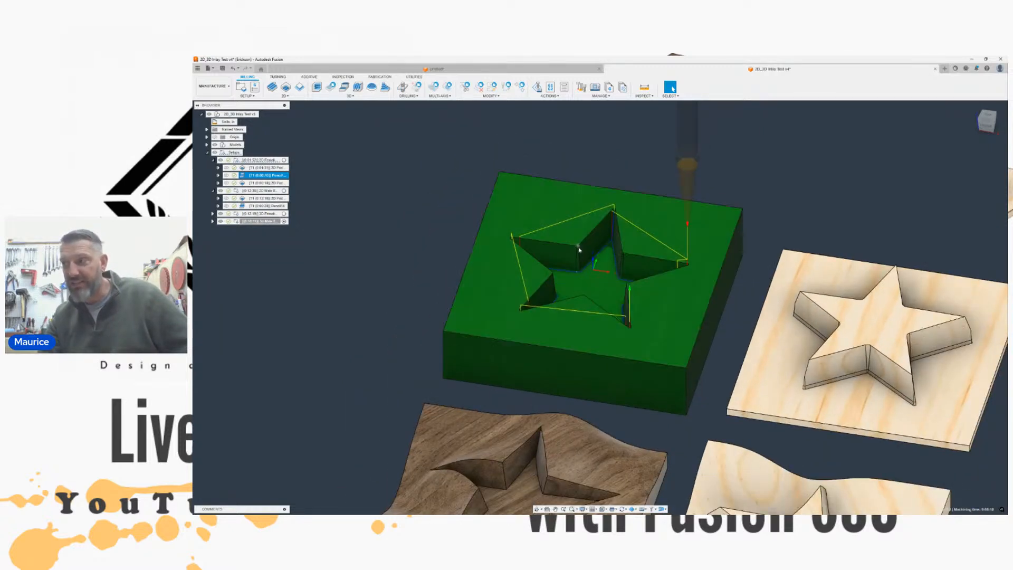
middle_drag(554, 249, 523, 257)
click(285, 95)
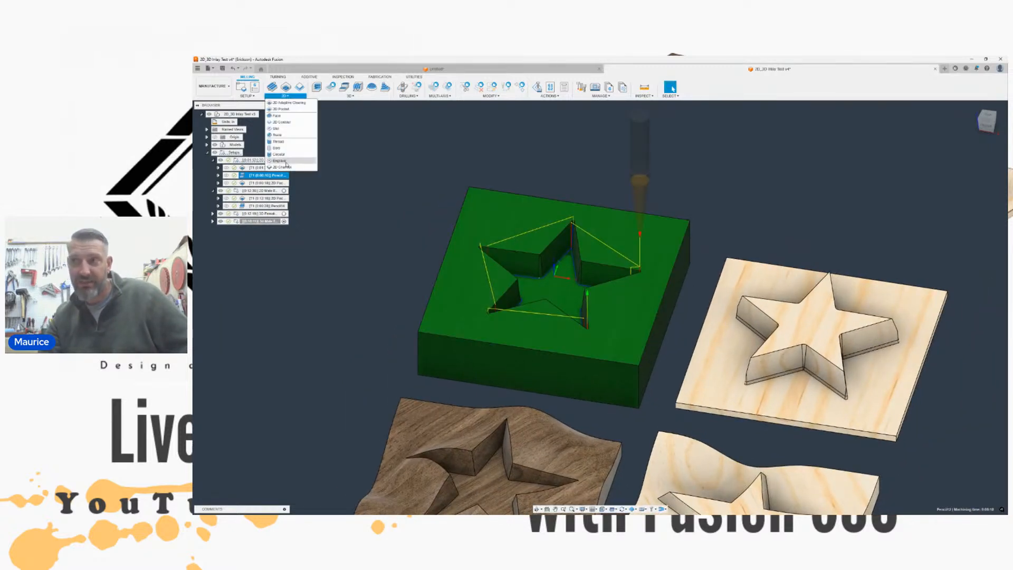
scroll(452, 245, up, 4)
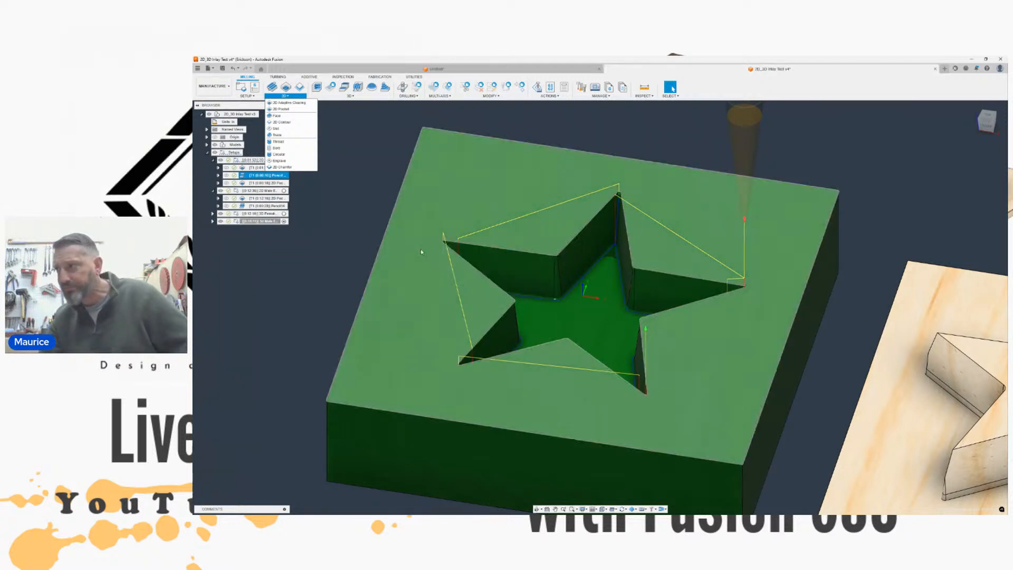
click(635, 132)
middle_drag(629, 131, 598, 157)
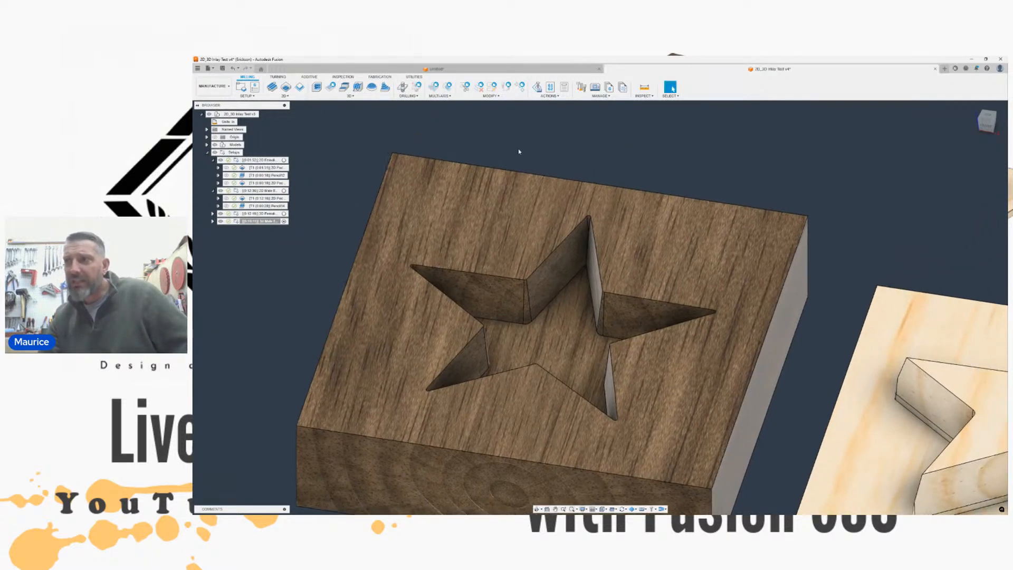
Step: Open the Pencil operation for editing and review its tool, machining boundary around the star and tool containment options
click(244, 176)
double_click(244, 175)
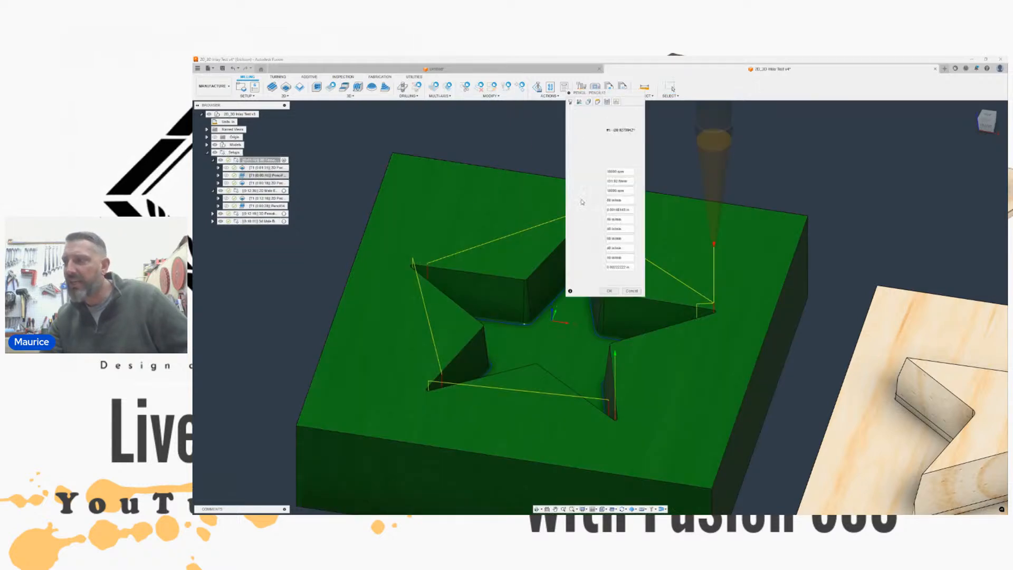
mouse_move(606, 106)
mouse_down()
mouse_move(748, 123)
mouse_move(765, 137)
mouse_up()
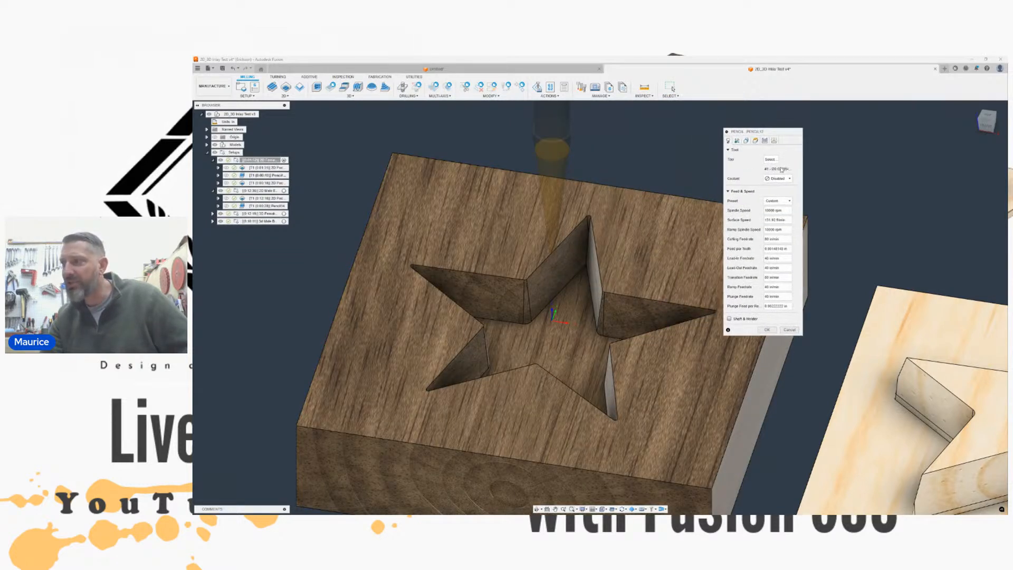
click(745, 142)
scroll(581, 182, up, 4)
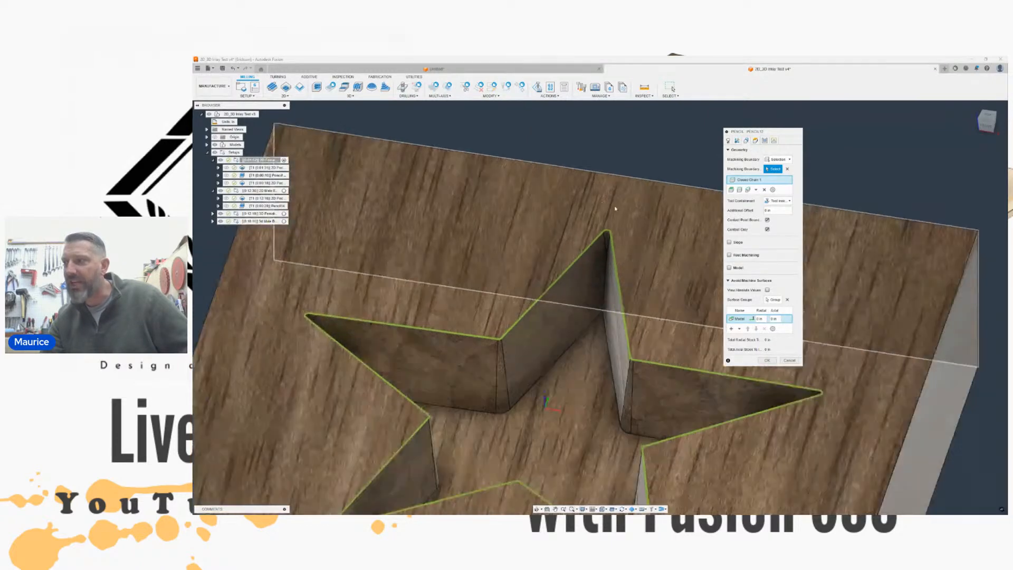
click(789, 201)
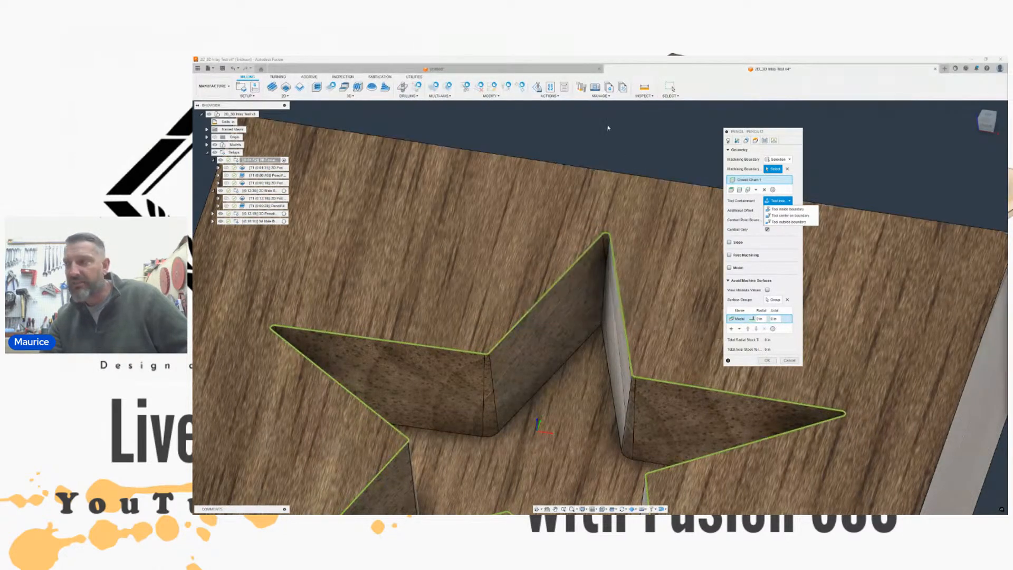
scroll(601, 138, down, 2)
middle_drag(597, 129, 560, 143)
drag(988, 121, 986, 119)
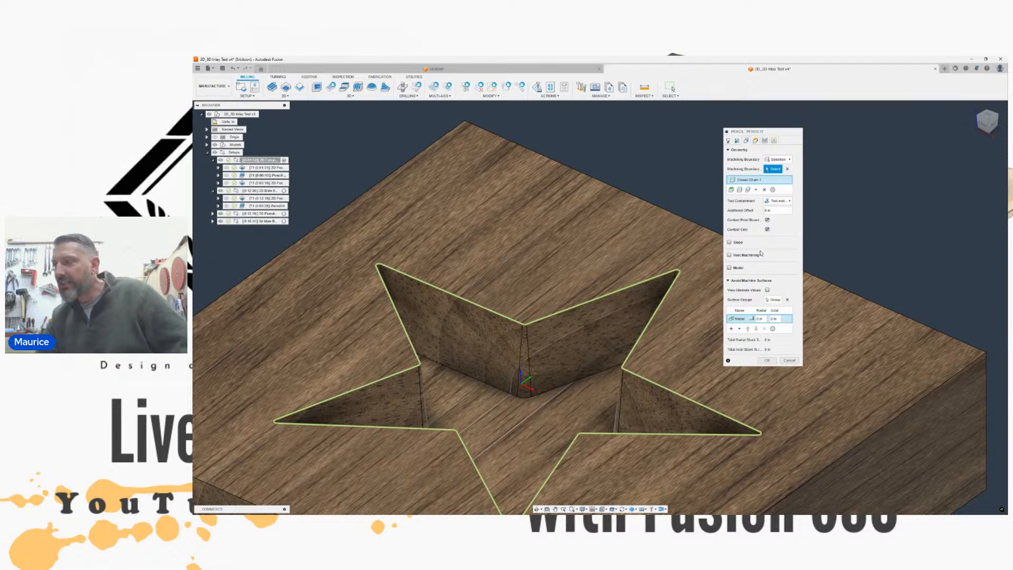
Step: Review the Pencil operation's passes settings, focusing on the bitangency angle
click(763, 141)
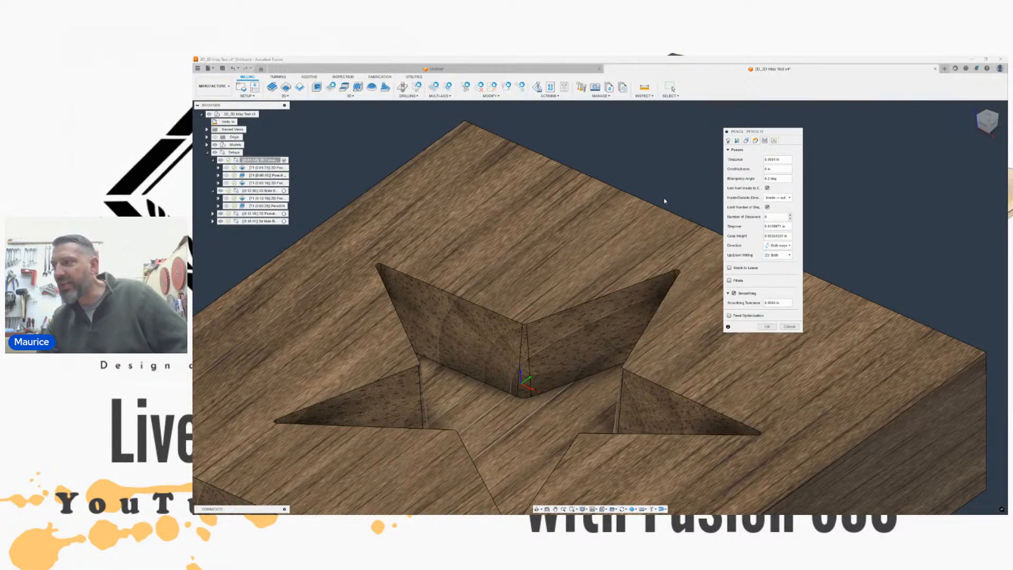
scroll(665, 197, down, 2)
middle_drag(671, 183, 643, 184)
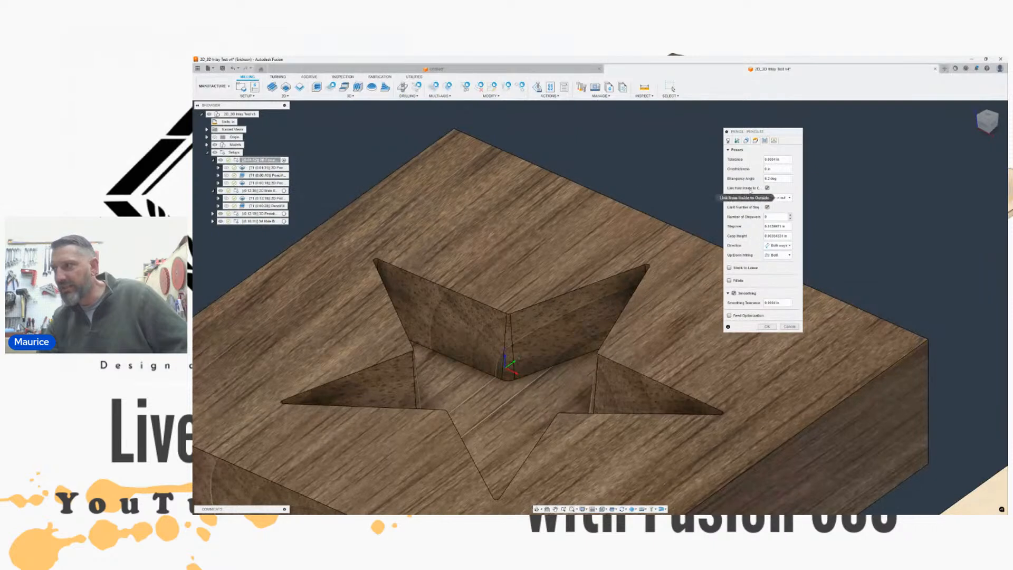
click(767, 179)
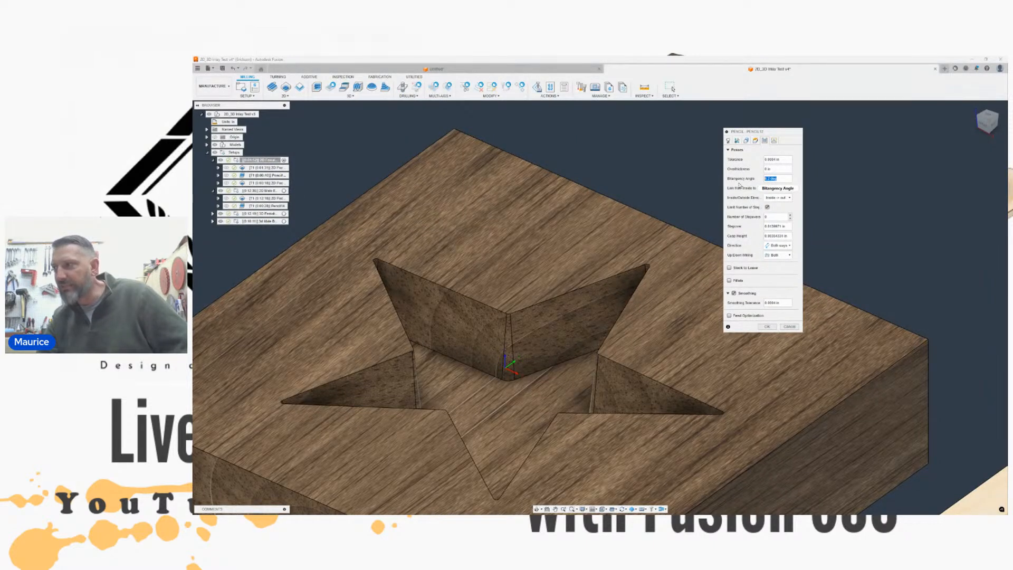
mouse_move(739, 185)
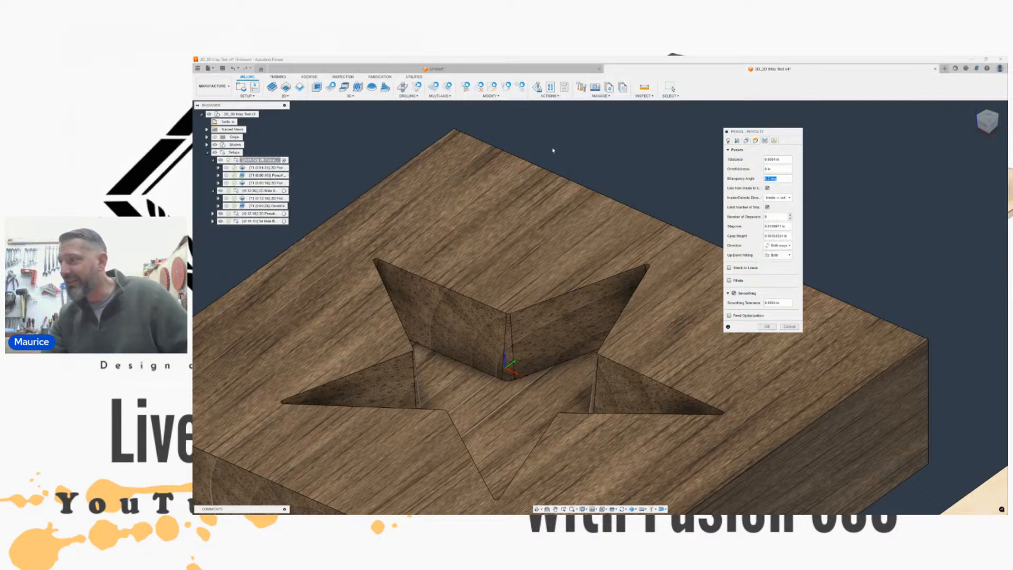
Step: Inspect the taper angle in the Pencil operation's tapered ball tool cutter geometry and close the tool library without changes
click(728, 140)
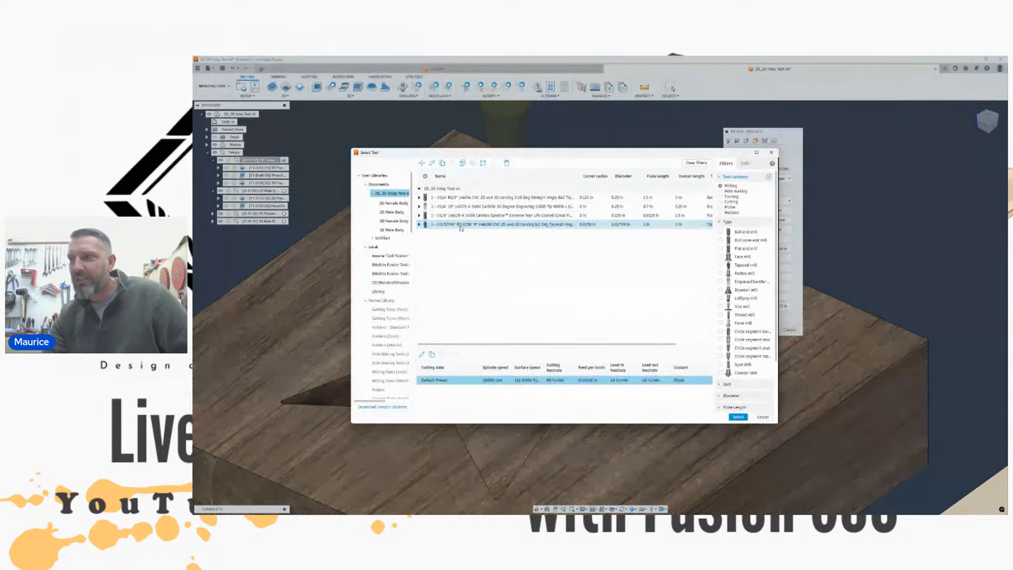
right_click(460, 227)
click(470, 237)
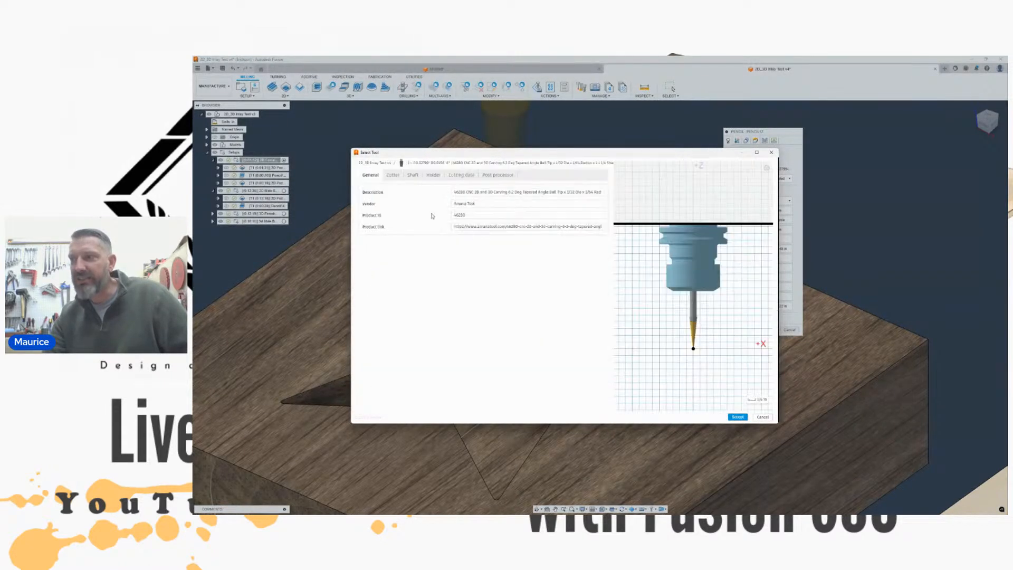
click(393, 175)
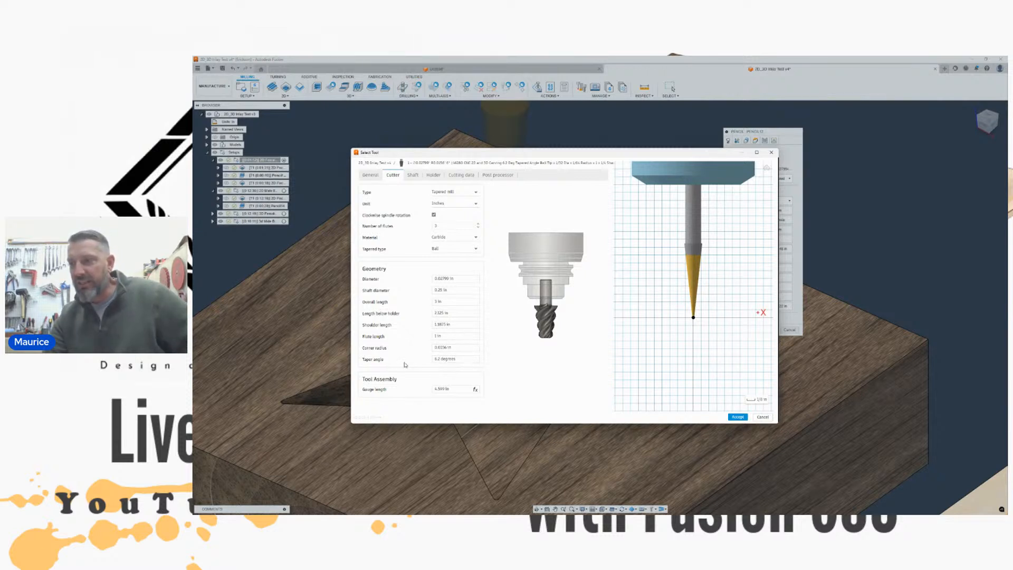
click(443, 359)
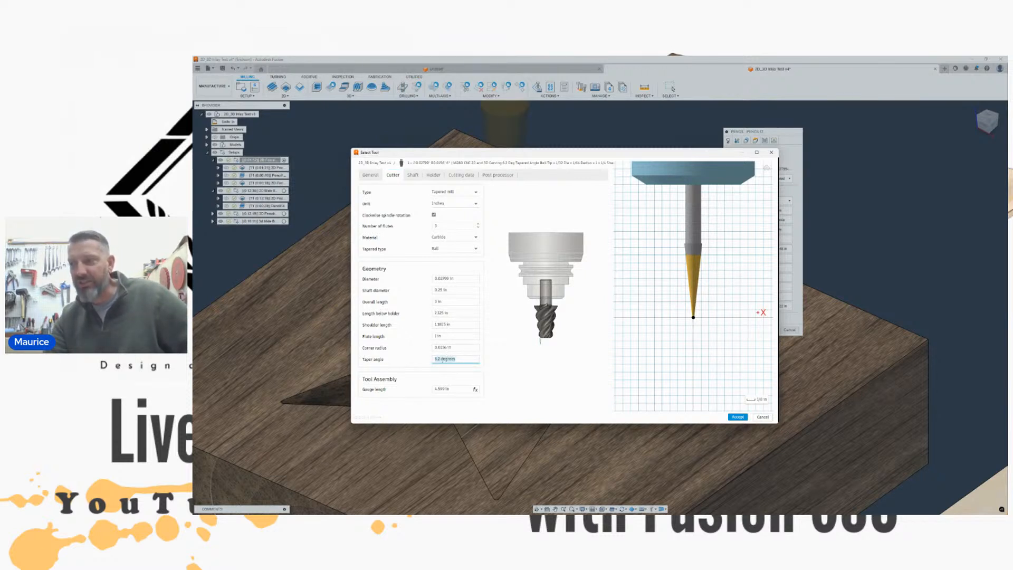
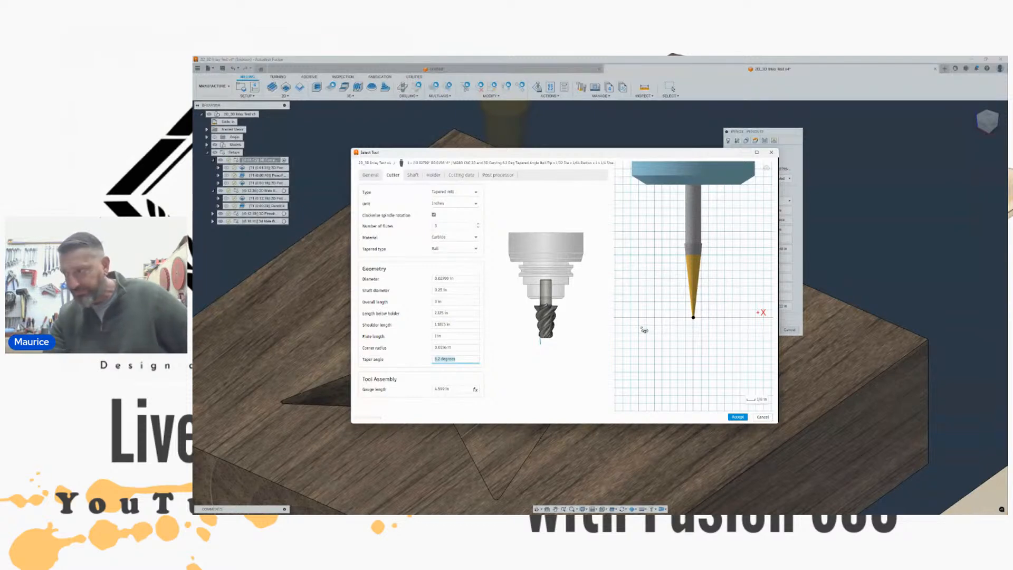
click(771, 152)
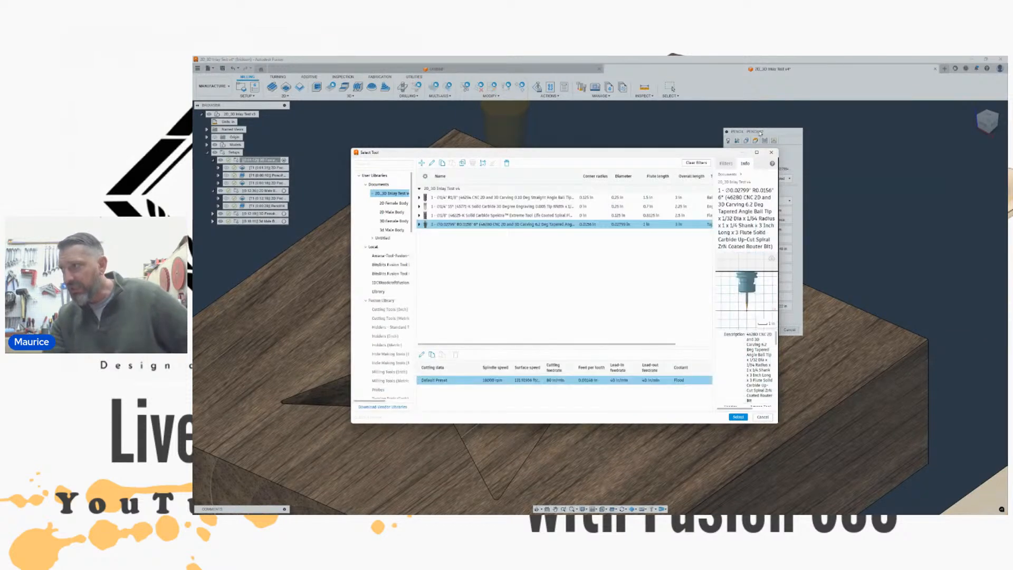
click(763, 417)
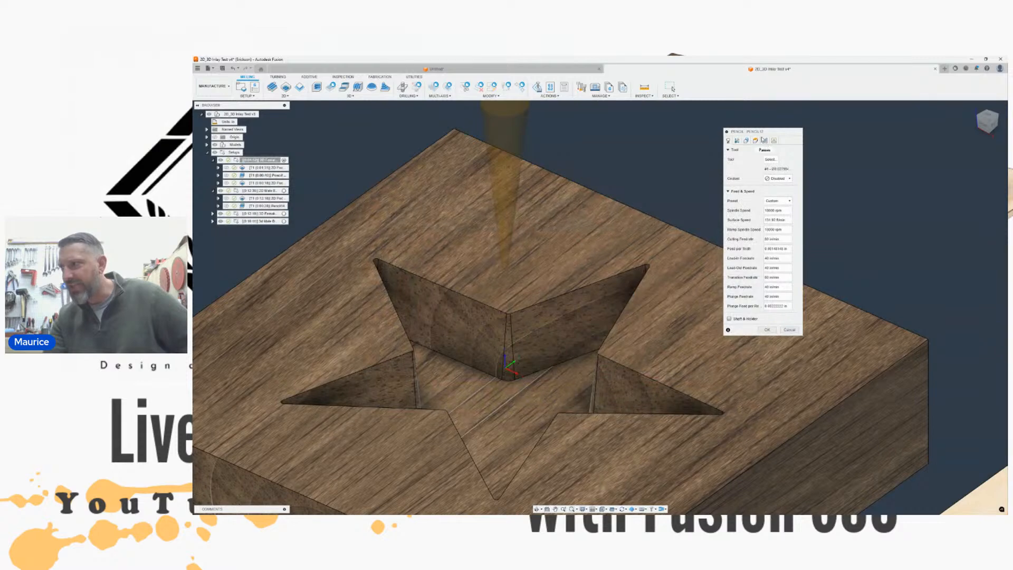
Step: Review the Pencil operation's geometry, heights, passes and linking settings, and leave the operation without changes
click(763, 140)
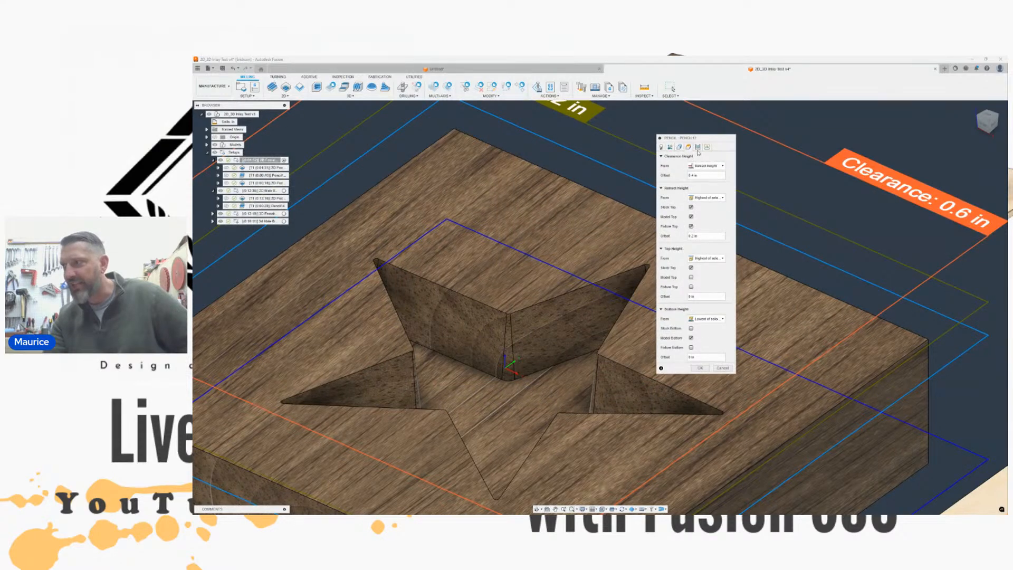
click(697, 149)
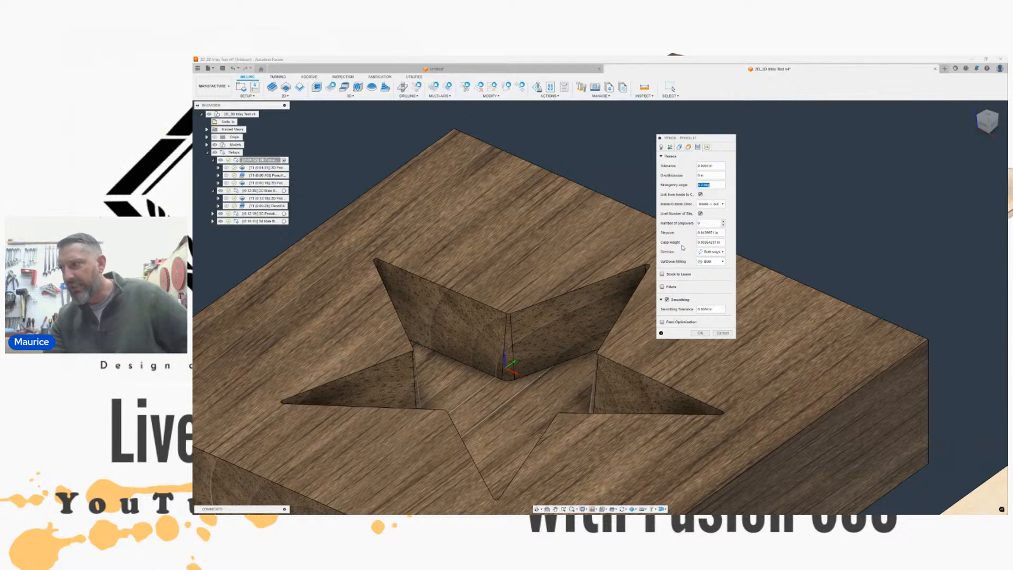
click(707, 147)
click(703, 166)
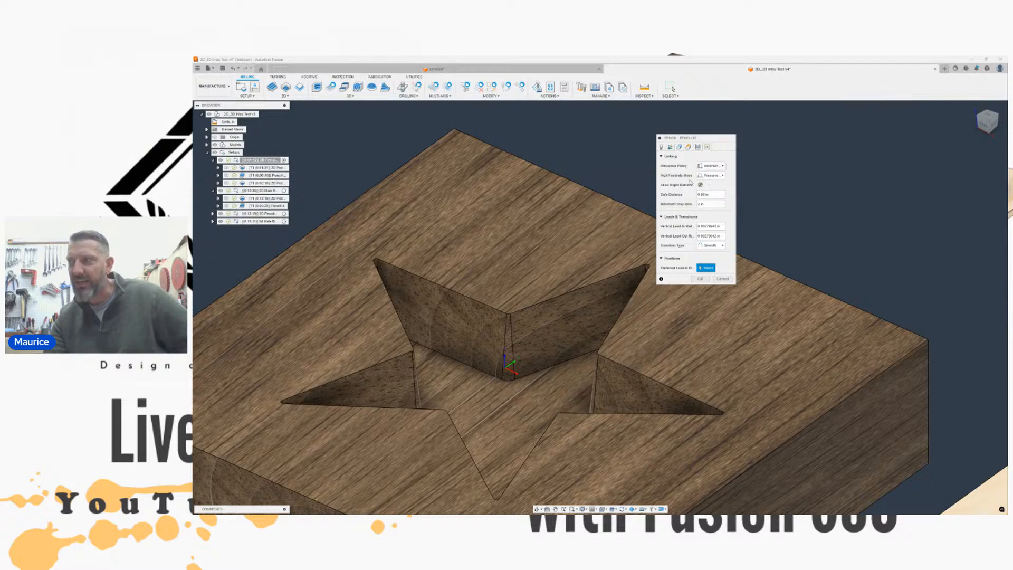
click(730, 279)
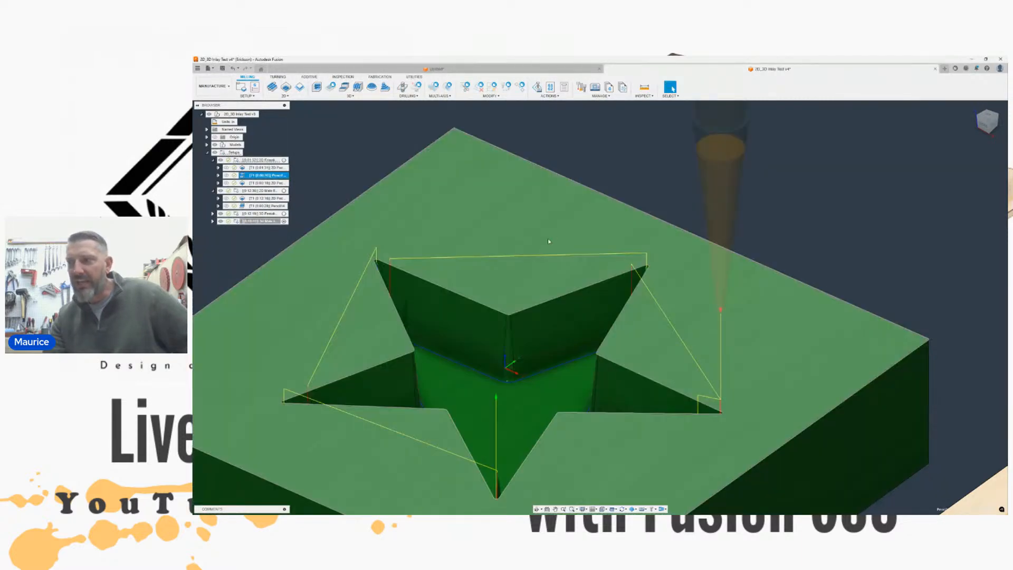
Step: Start a simulation of the Pencil toolpath in the 2D Female Body setup and orient the view towards the star pocket
middle_drag(549, 241, 560, 204)
mouse_move(989, 114)
mouse_down()
mouse_move(1001, 119)
mouse_move(982, 117)
mouse_up()
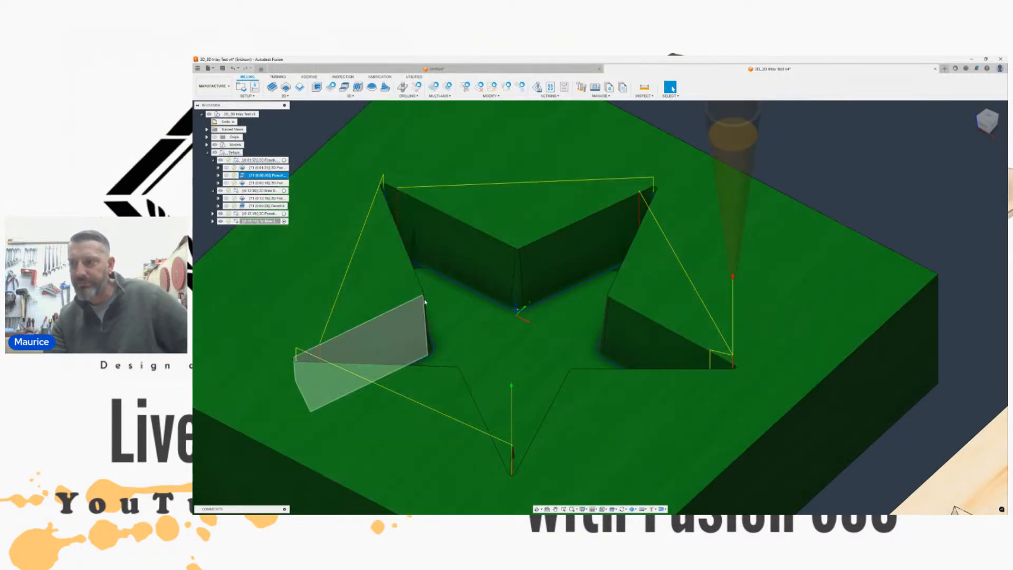
middle_drag(448, 296, 458, 292)
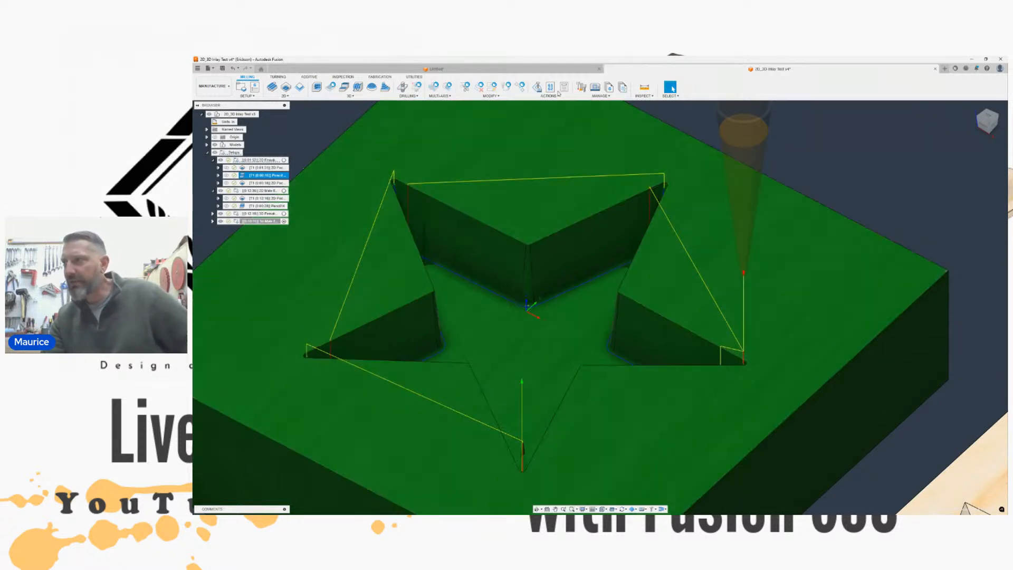
click(549, 96)
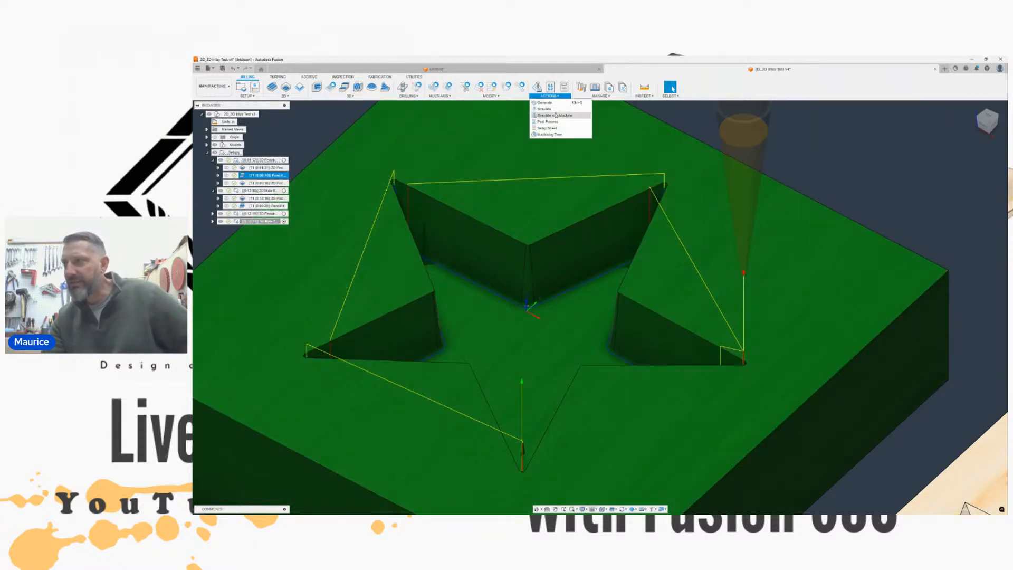
click(551, 111)
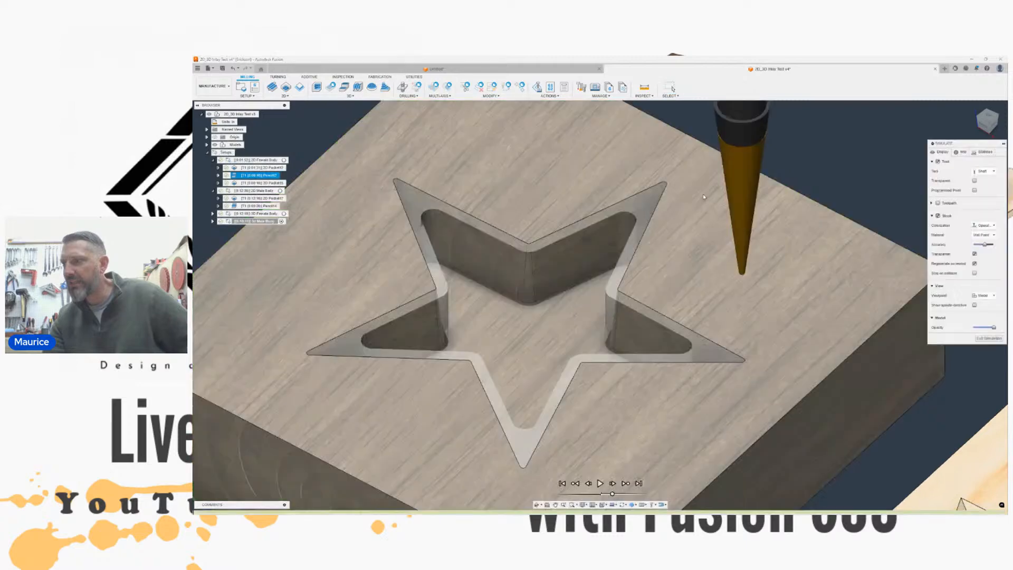
mouse_move(599, 306)
shift+middle_down()
mouse_move(649, 295)
mouse_move(685, 264)
mouse_move(680, 300)
mouse_move(644, 298)
mouse_move(939, 133)
shift+middle_up()
middle_drag(673, 280, 593, 258)
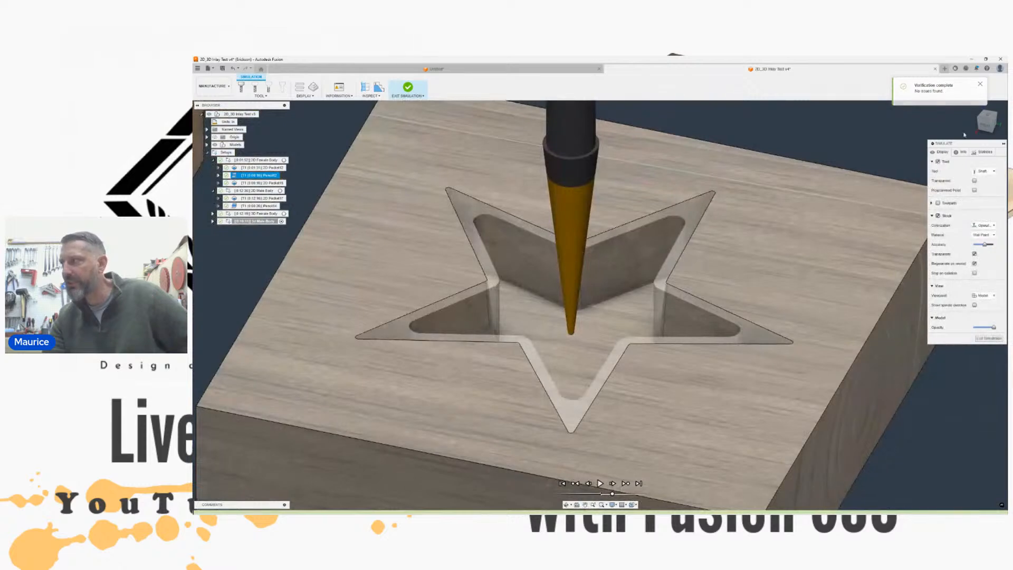
drag(991, 116, 1003, 121)
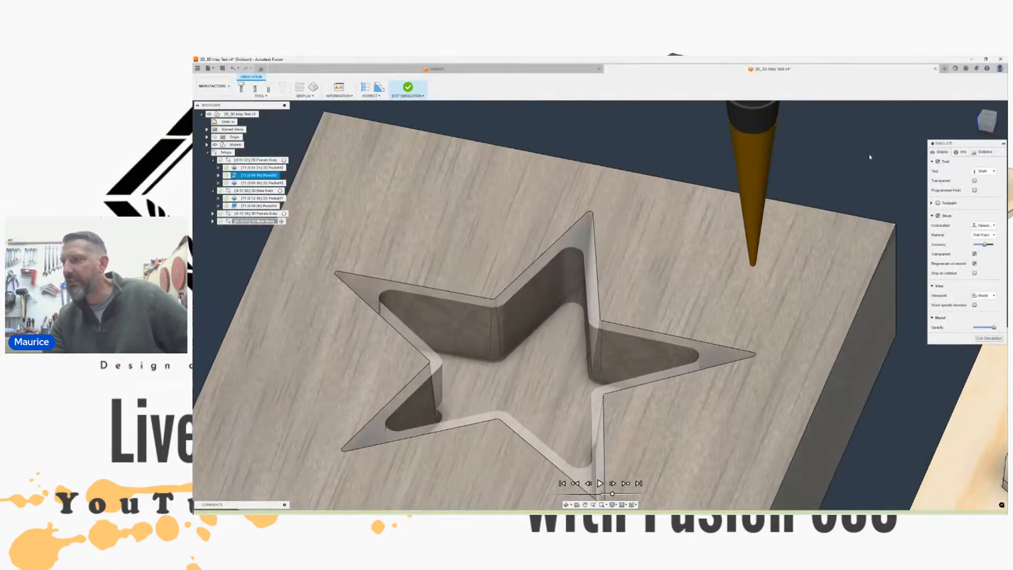
Step: Play the Pencil simulation and examine up close how the tapered cutter cuts into the tip of a star point
scroll(591, 251, up, 5)
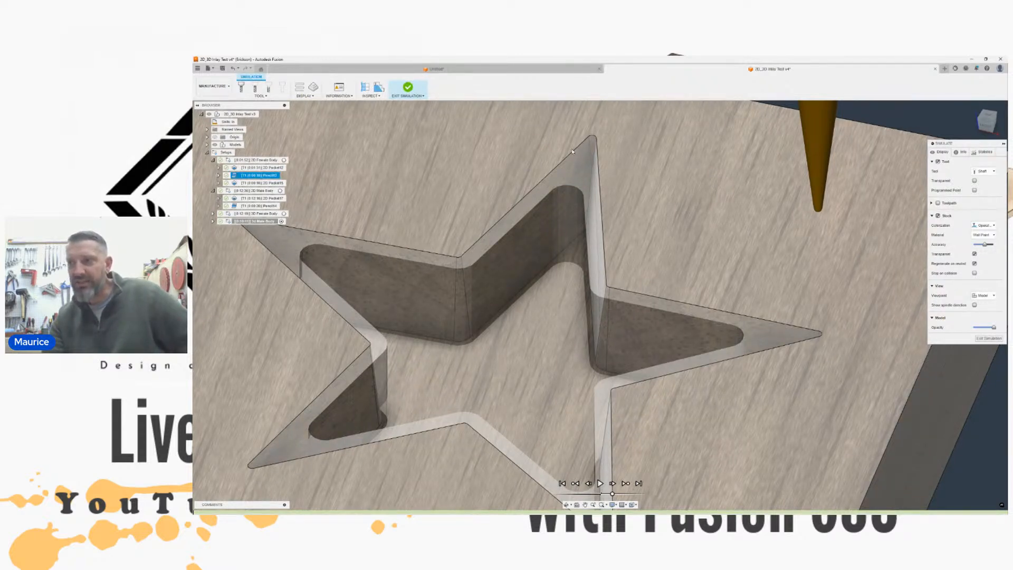
middle_drag(411, 216, 459, 235)
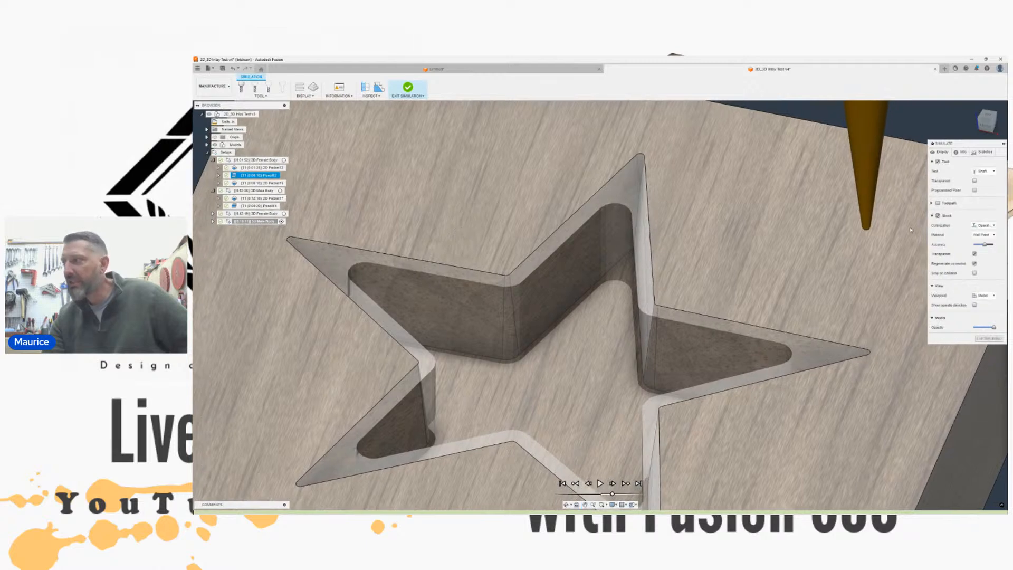
drag(968, 144, 917, 147)
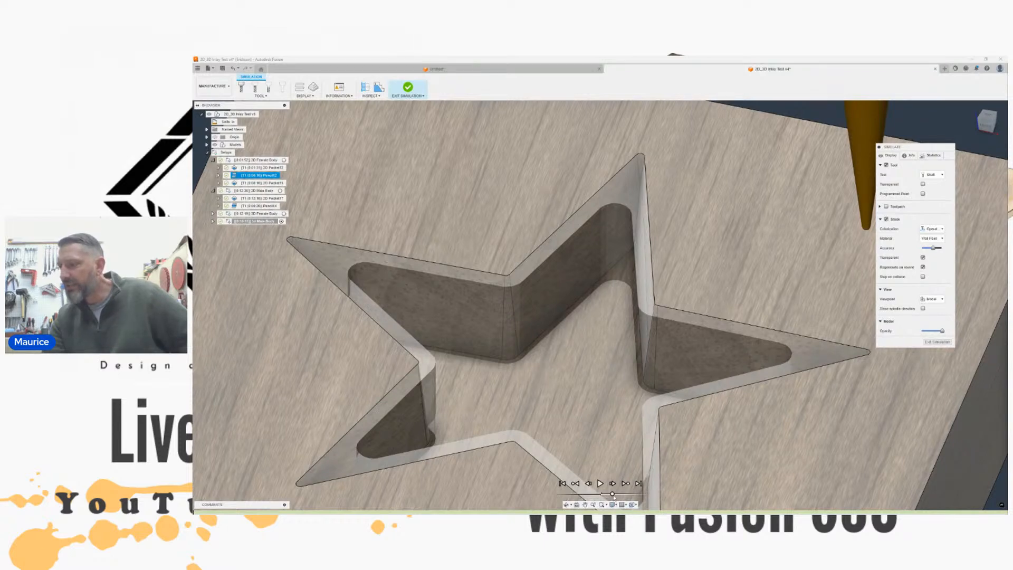
scroll(658, 409, down, 2)
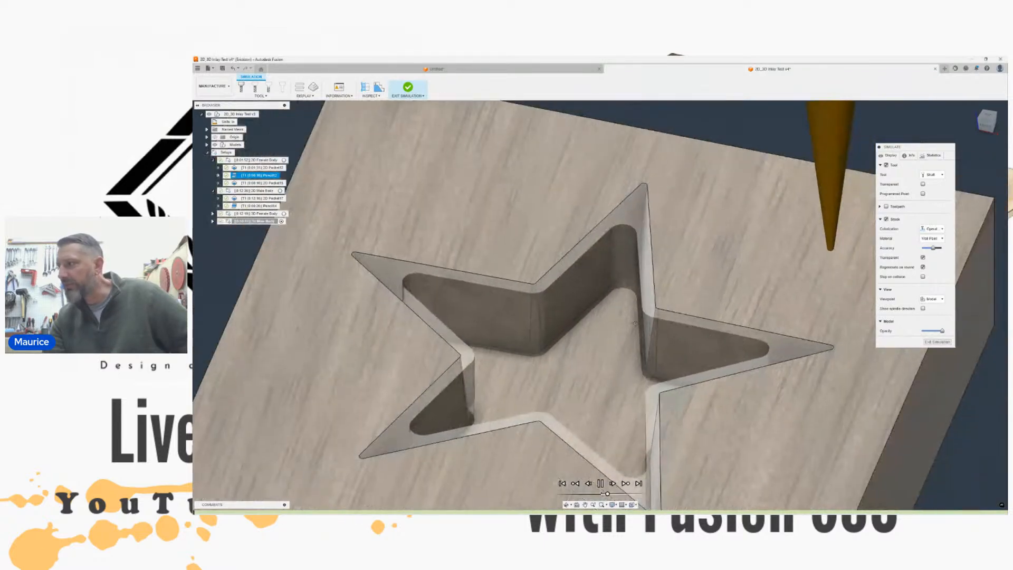
middle_drag(732, 338, 559, 309)
scroll(686, 284, up, 5)
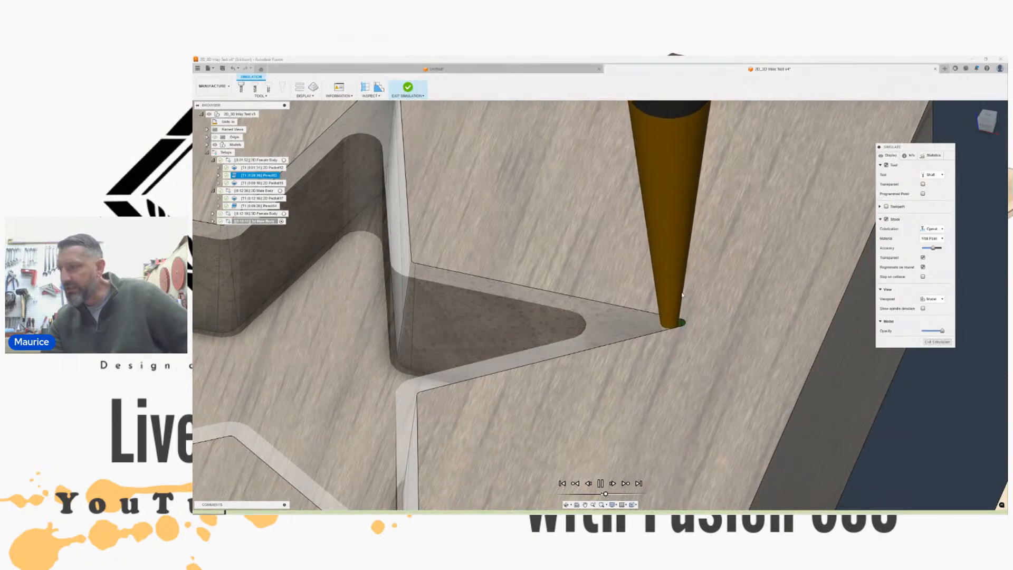
scroll(683, 295, up, 5)
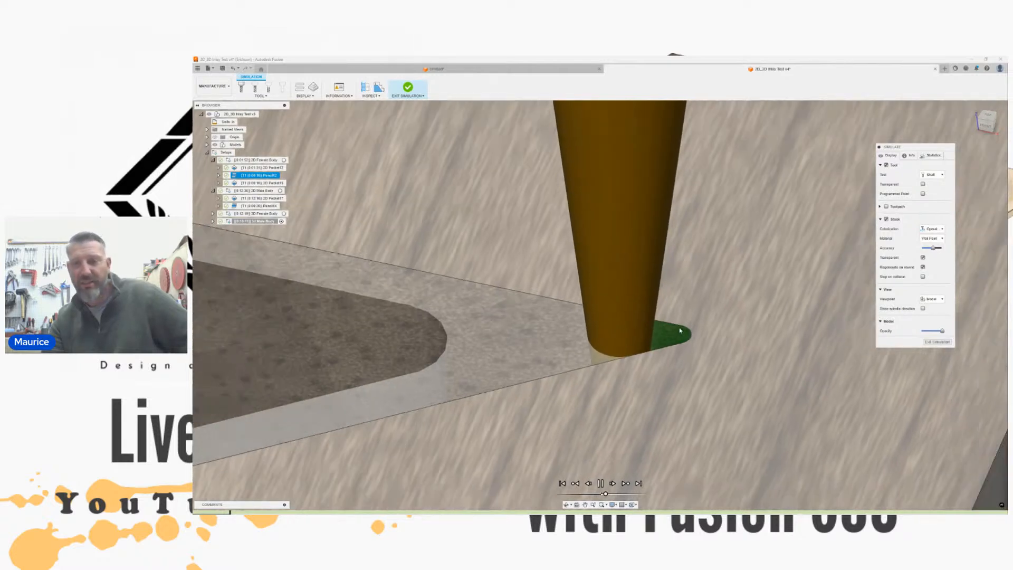
Step: Speed up the simulation playback and follow the cutter along the walls of a star point
scroll(679, 330, down, 2)
drag(987, 119, 1004, 115)
shift+middle_drag(1004, 115, 749, 187)
scroll(599, 310, down, 1)
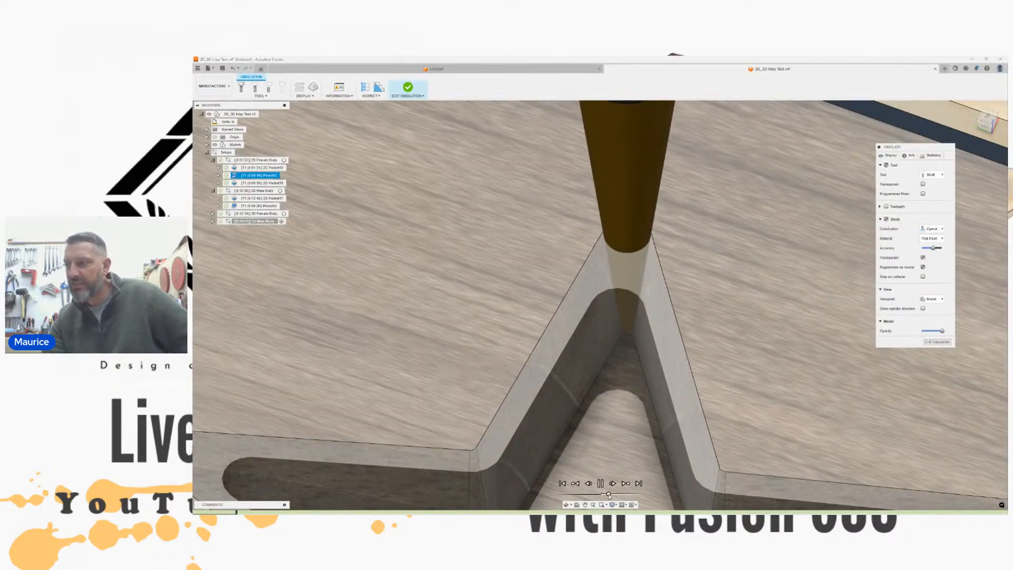
drag(606, 495, 612, 495)
scroll(617, 320, down, 1)
middle_drag(617, 319, 604, 288)
middle_drag(565, 364, 624, 267)
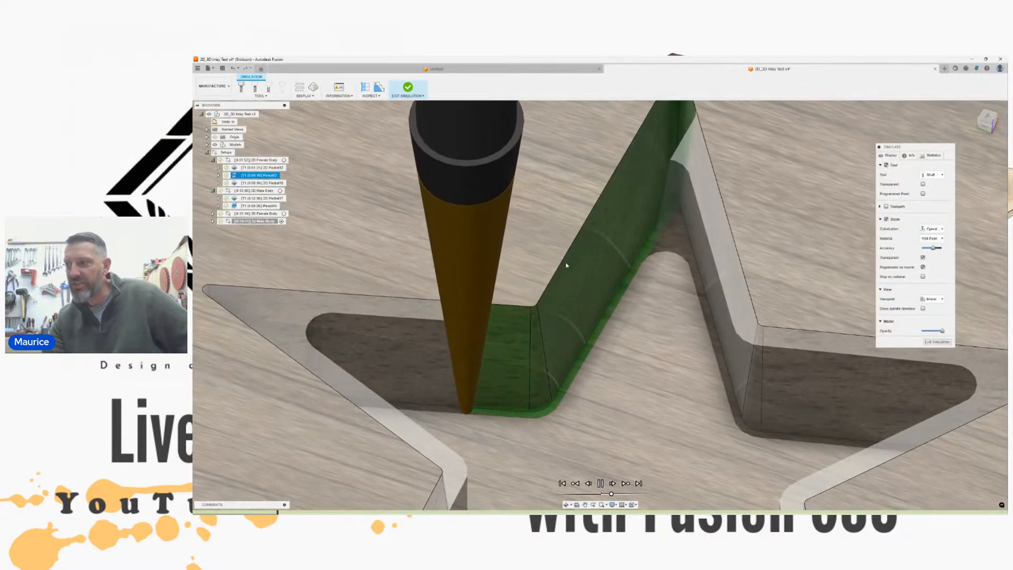
Step: Follow the simulated cutter around the remaining star points, examining the machined walls and the material left in the tips
middle_drag(477, 337, 523, 342)
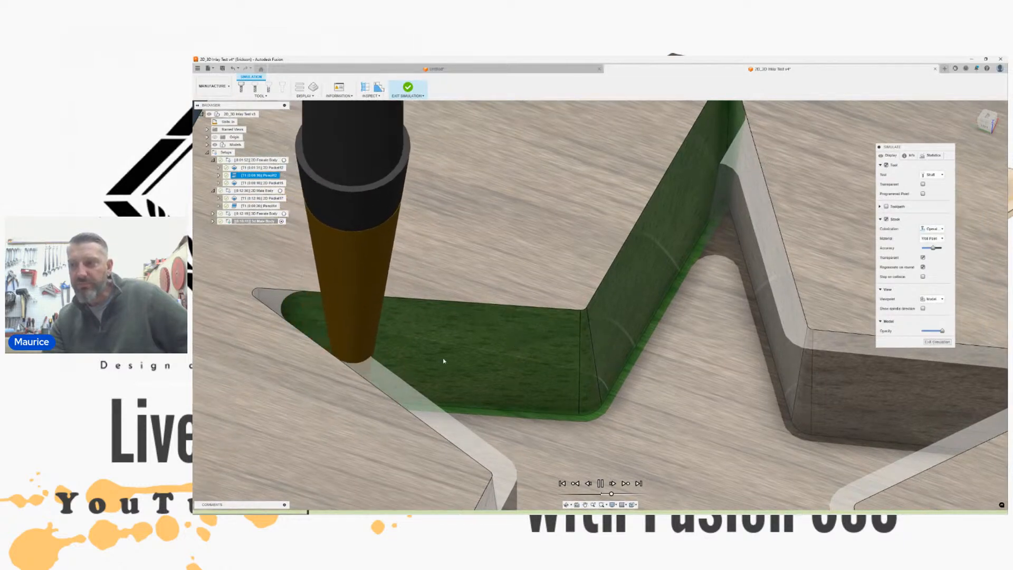
scroll(443, 359, down, 3)
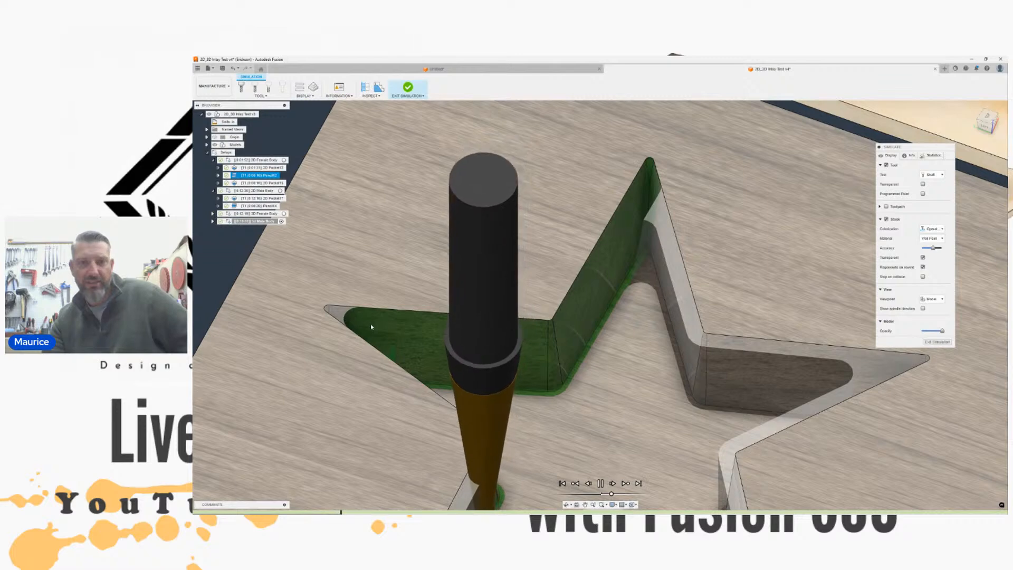
middle_drag(353, 322, 336, 280)
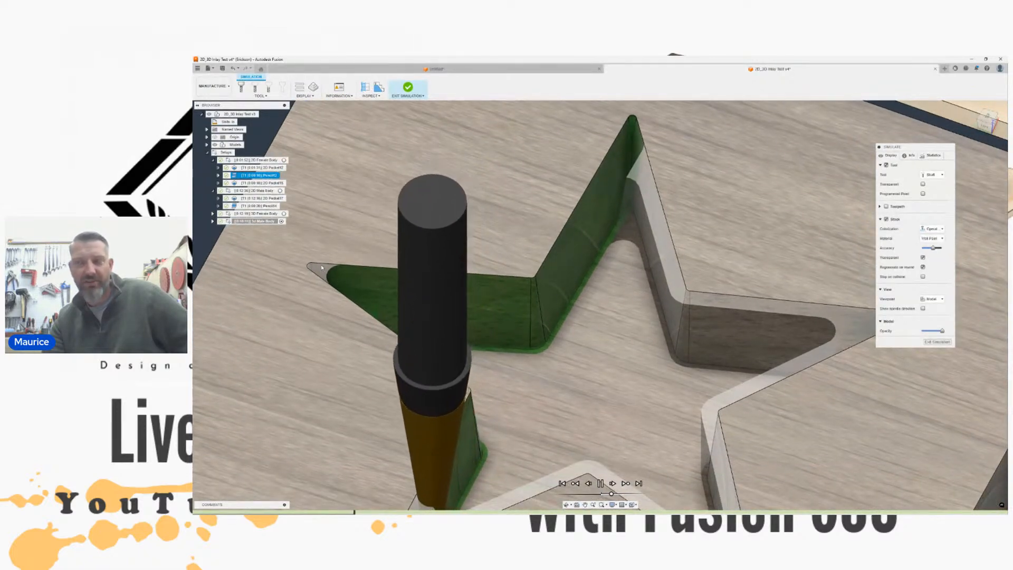
scroll(436, 296, down, 1)
middle_drag(436, 296, 448, 264)
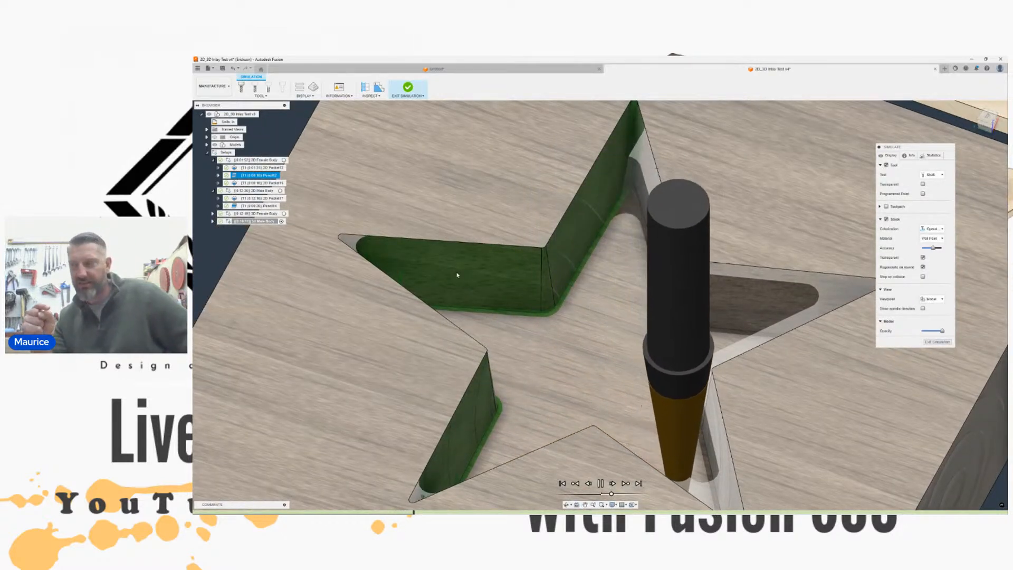
middle_drag(571, 303, 473, 257)
scroll(475, 258, down, 2)
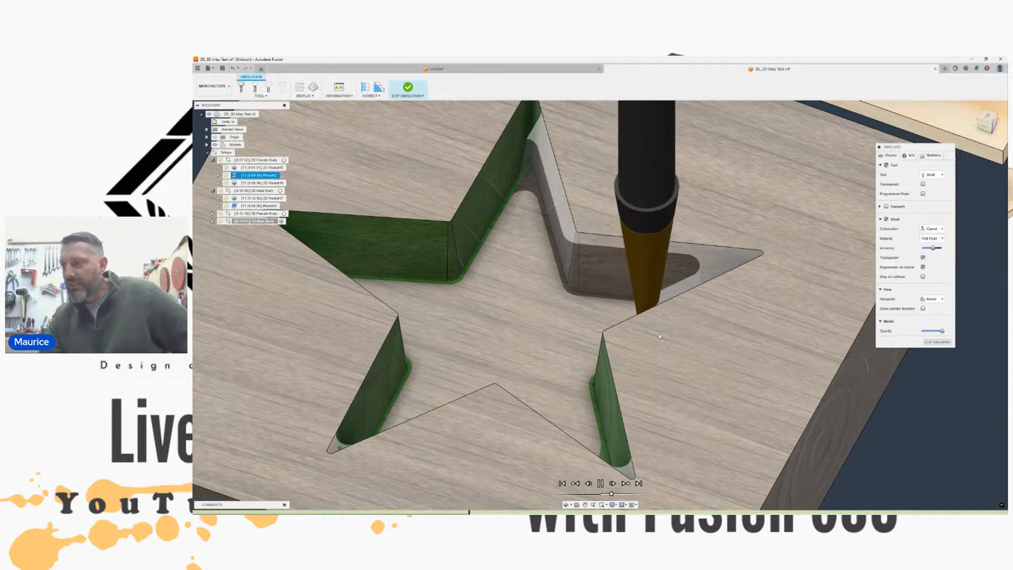
scroll(607, 329, up, 3)
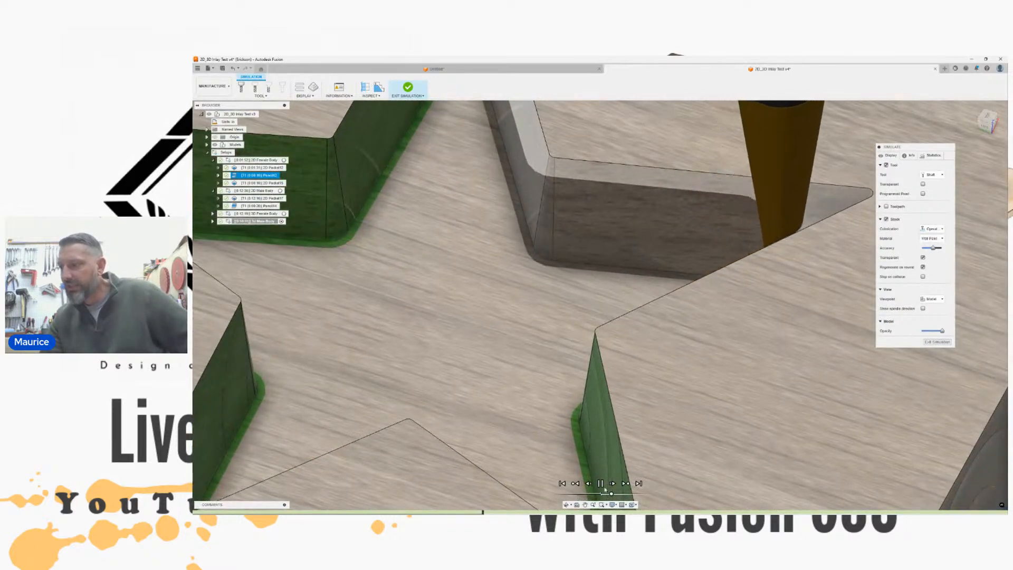
Step: Adjust the simulation's playback direction and speed, pause it, and examine the cutter at an inner corner of the star
click(600, 483)
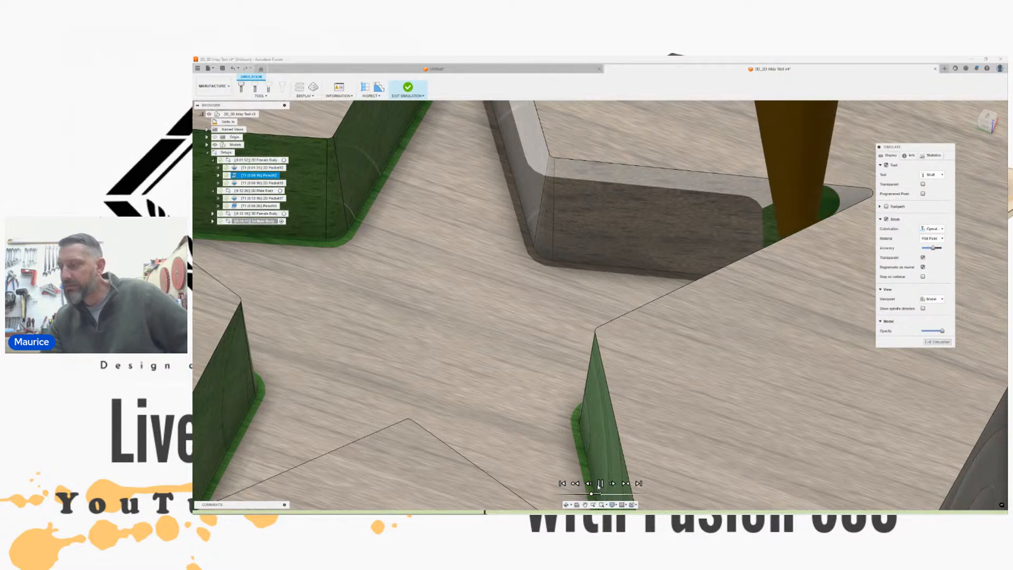
drag(591, 493, 599, 494)
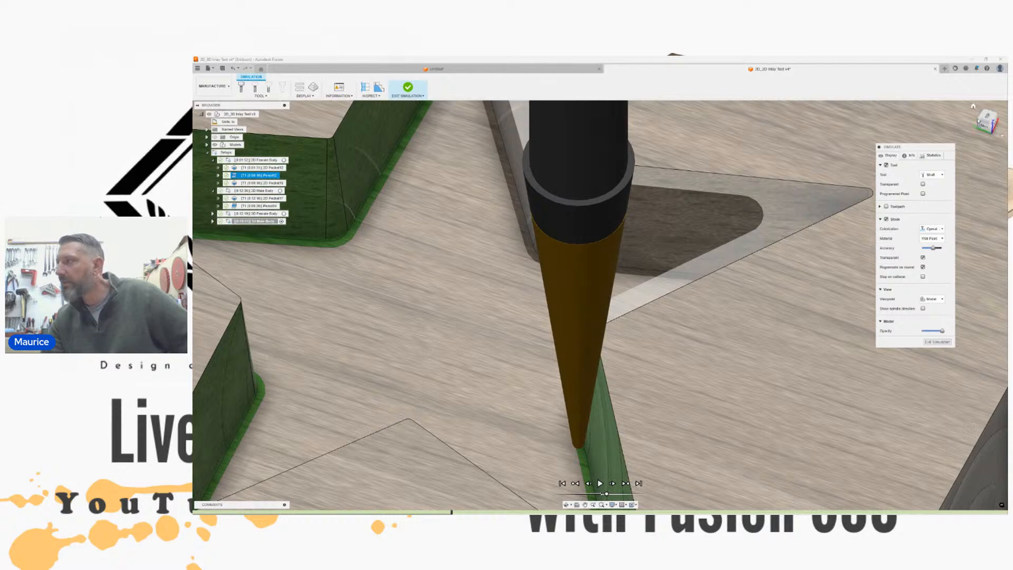
drag(988, 116, 944, 121)
scroll(654, 296, down, 2)
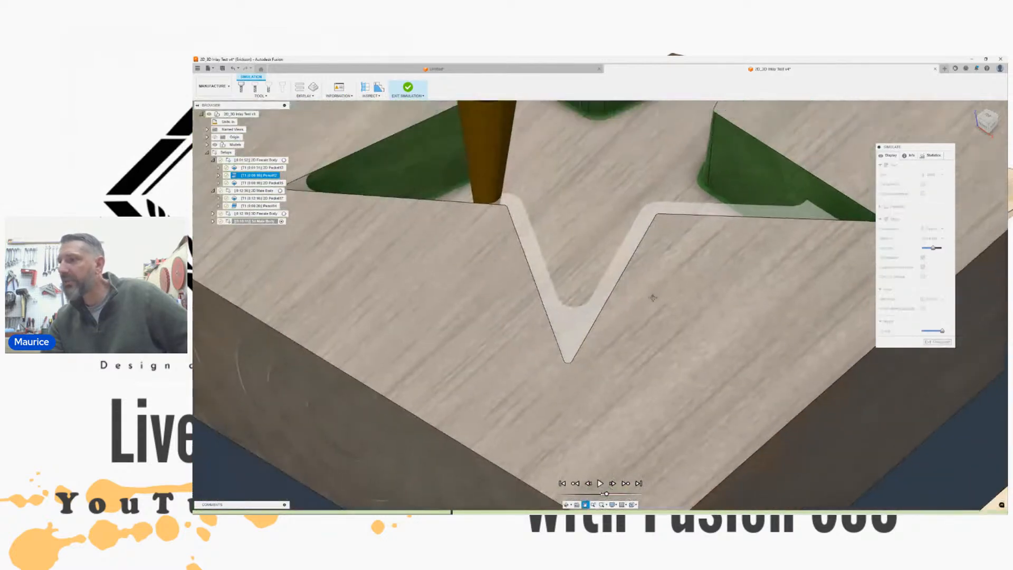
middle_drag(653, 295, 613, 366)
shift+middle_drag(600, 305, 456, 271)
scroll(549, 226, up, 4)
middle_drag(562, 244, 574, 259)
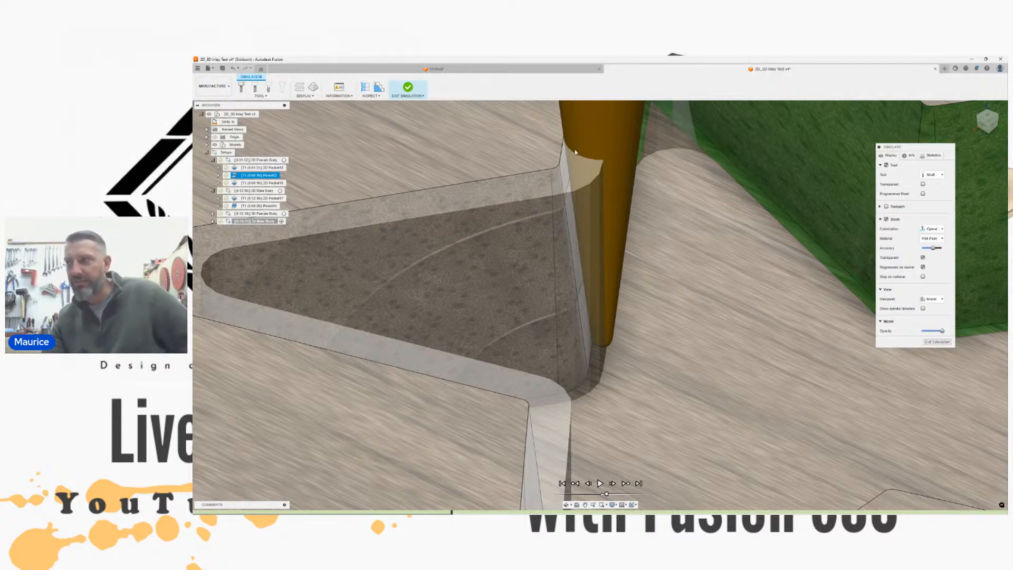
Step: Resume the simulation and examine closely how the cutter moves between the floor and the wall of the star point
scroll(599, 159, down, 5)
middle_drag(600, 160, 593, 287)
scroll(568, 287, up, 5)
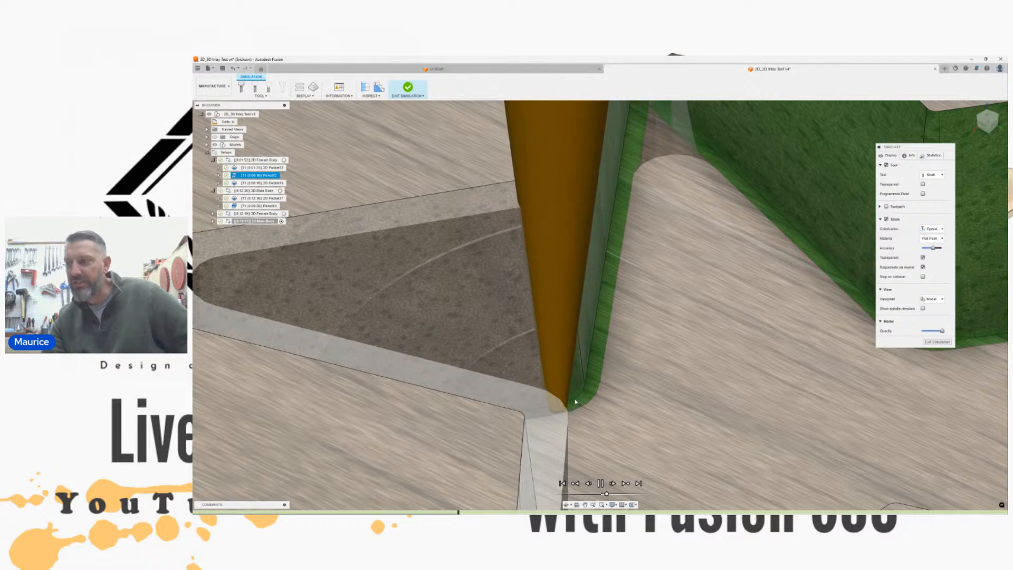
drag(988, 117, 952, 108)
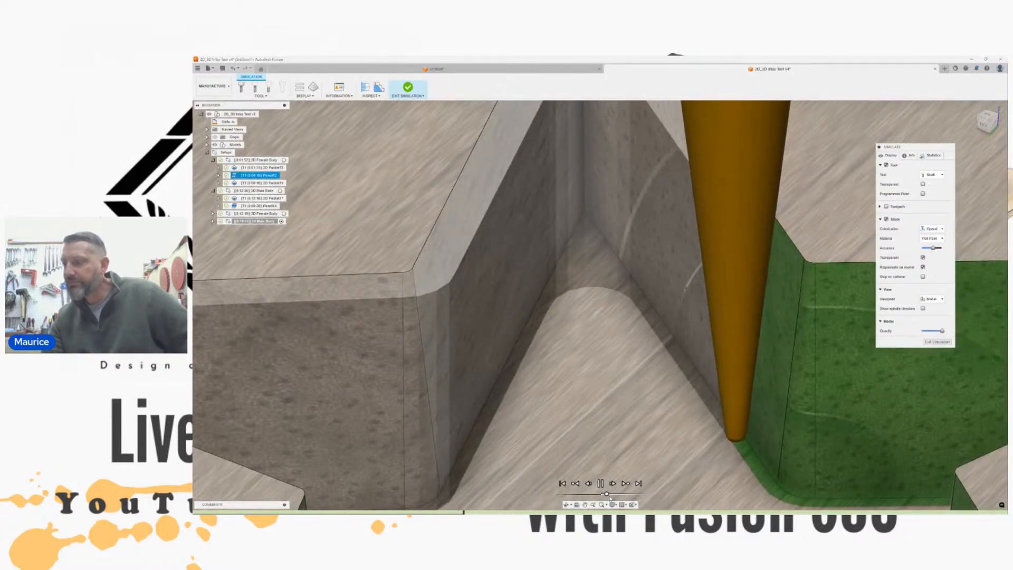
Step: Watch the rest of the Pencil simulation with the whole star pocket in view
scroll(599, 374, down, 3)
scroll(599, 374, down, 5)
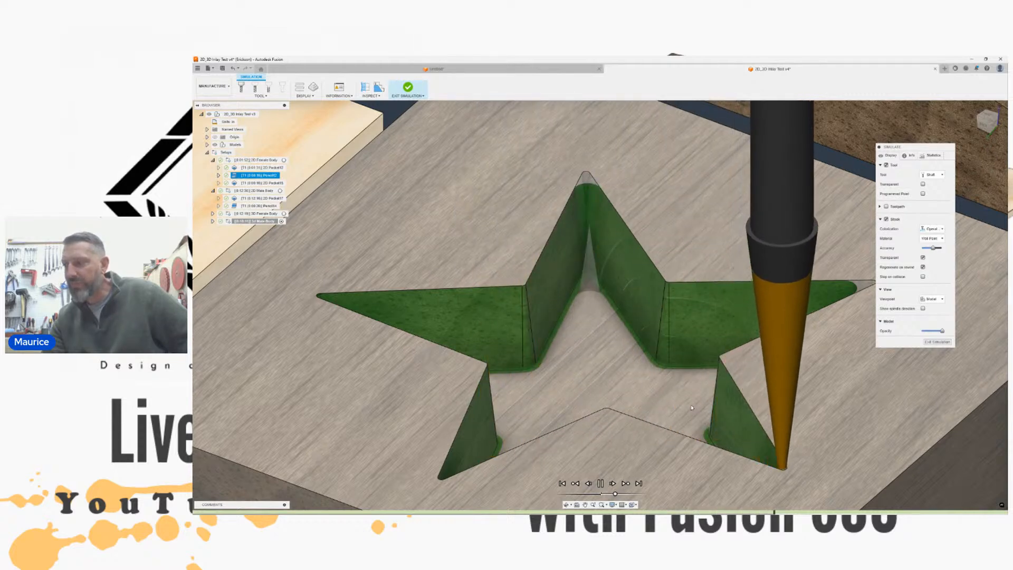
scroll(691, 407, down, 1)
middle_drag(692, 407, 522, 404)
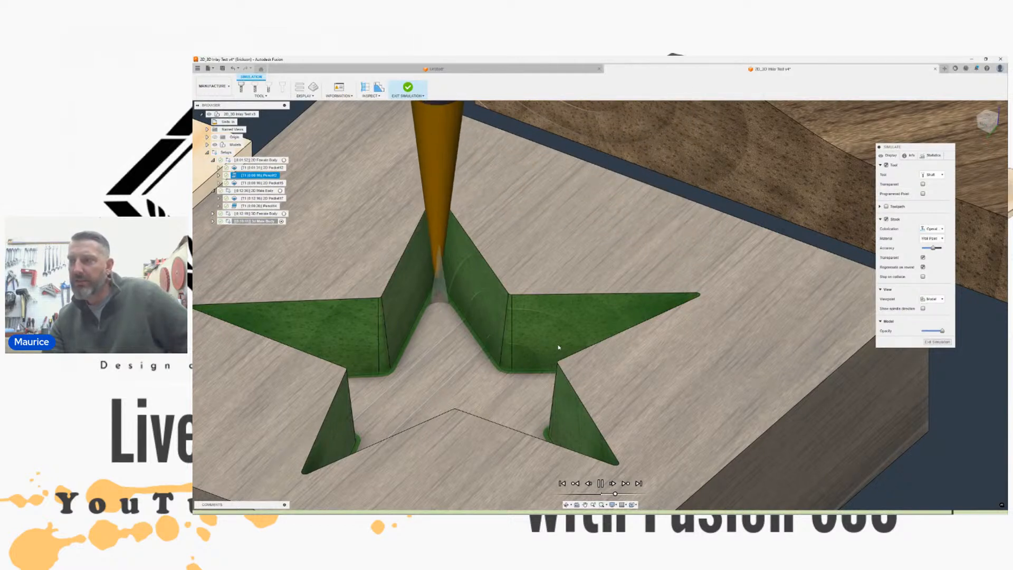
middle_drag(517, 294, 594, 289)
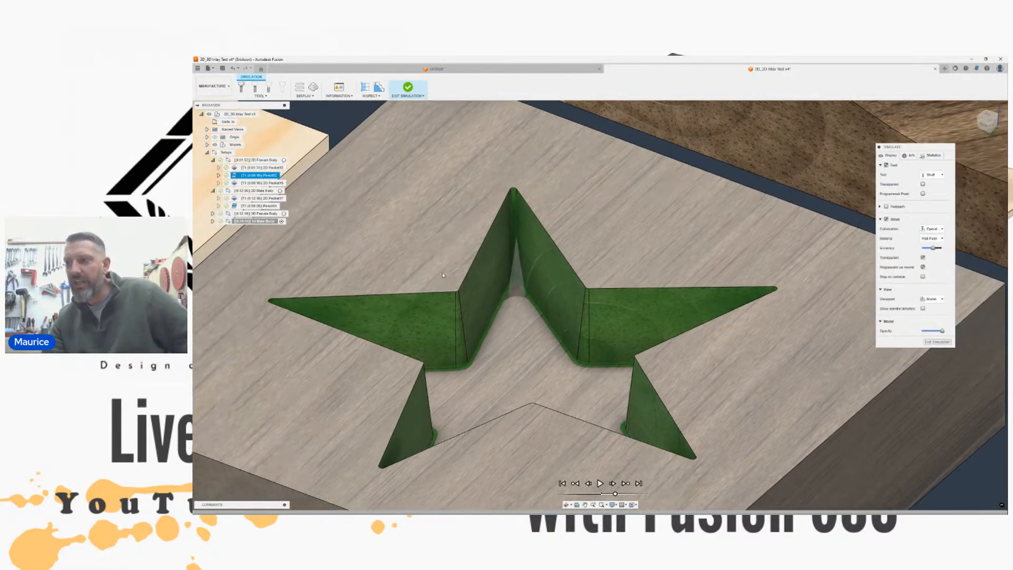
Step: Exit the simulation and examine the toolpath of the 2D Pocket operation that follows the Pencil in the female body setup
click(937, 342)
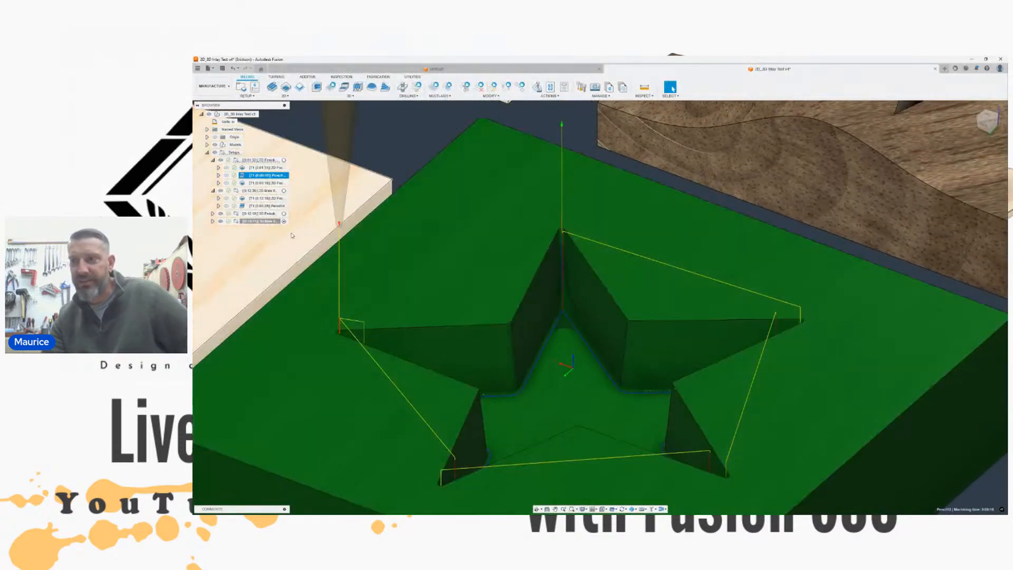
click(267, 182)
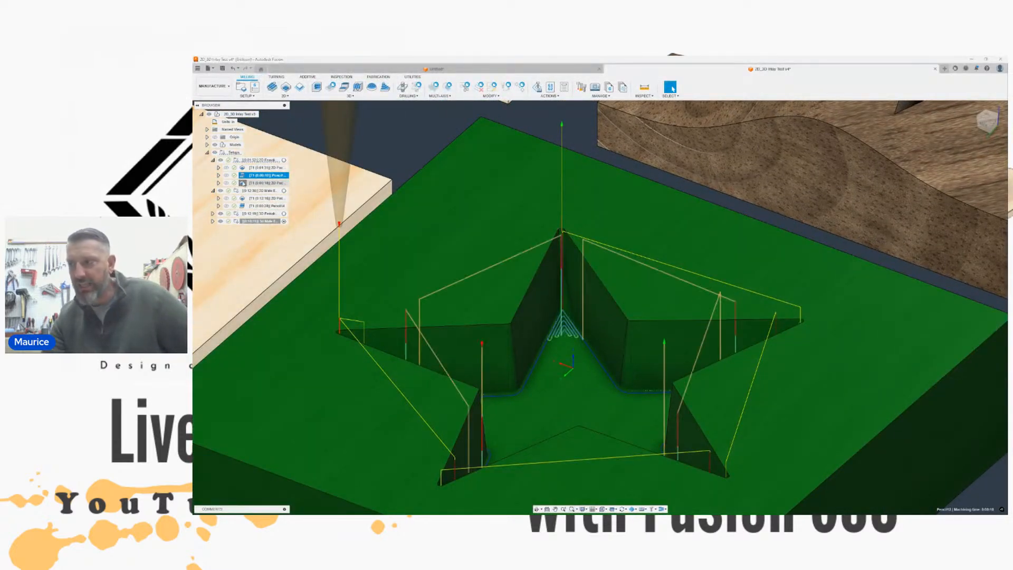
middle_drag(542, 327, 514, 313)
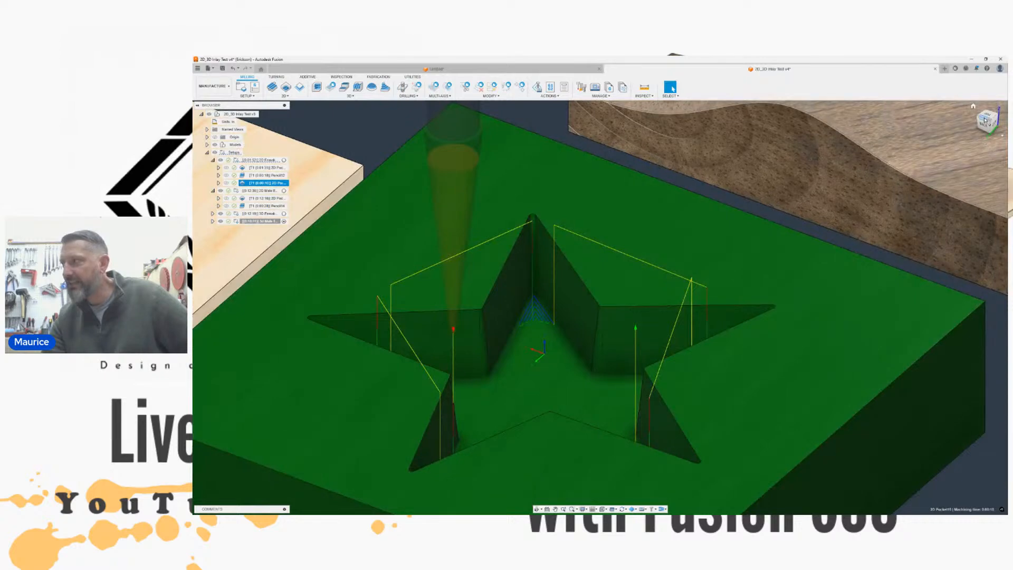
shift+middle_drag(600, 308, 698, 270)
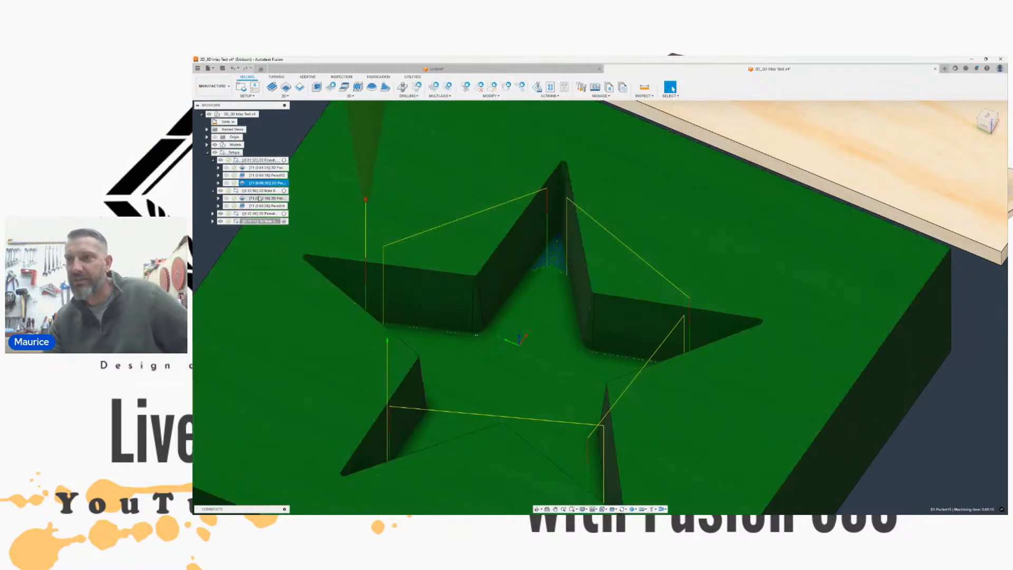
Step: Open that 2D Pocket operation for editing and review its pocket selection, rest machining, passes and linking settings
double_click(242, 183)
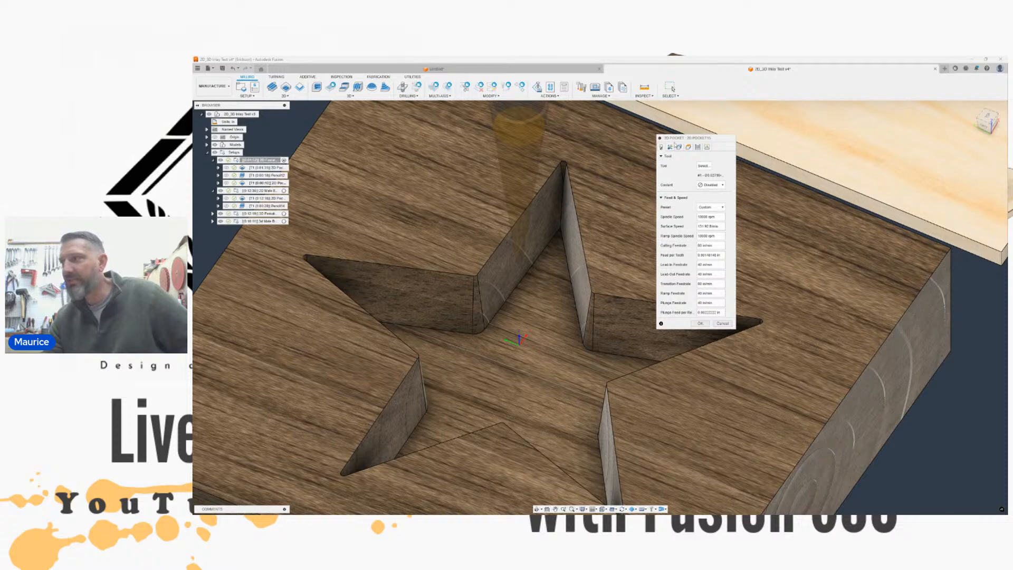
click(680, 148)
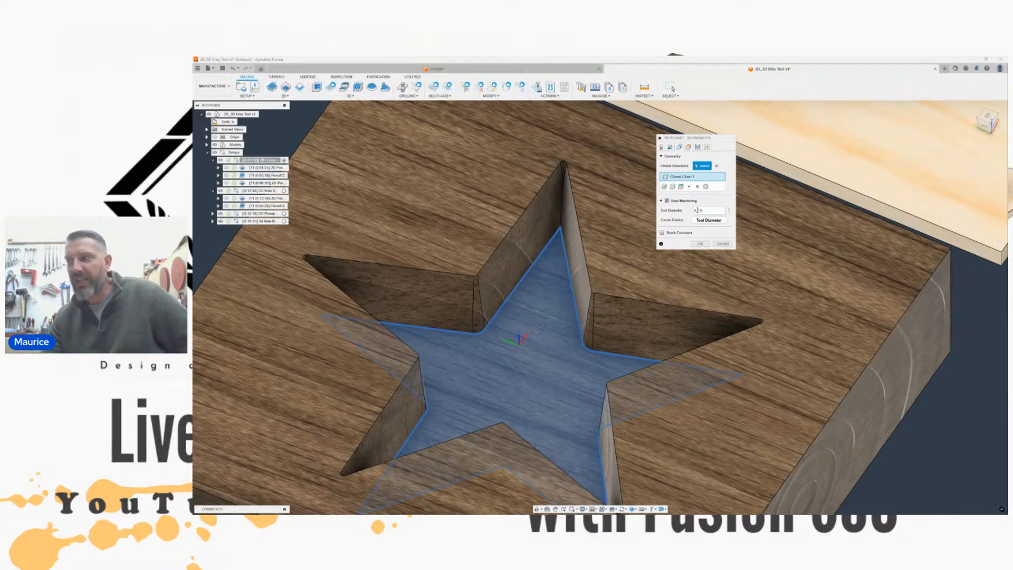
mouse_move(701, 234)
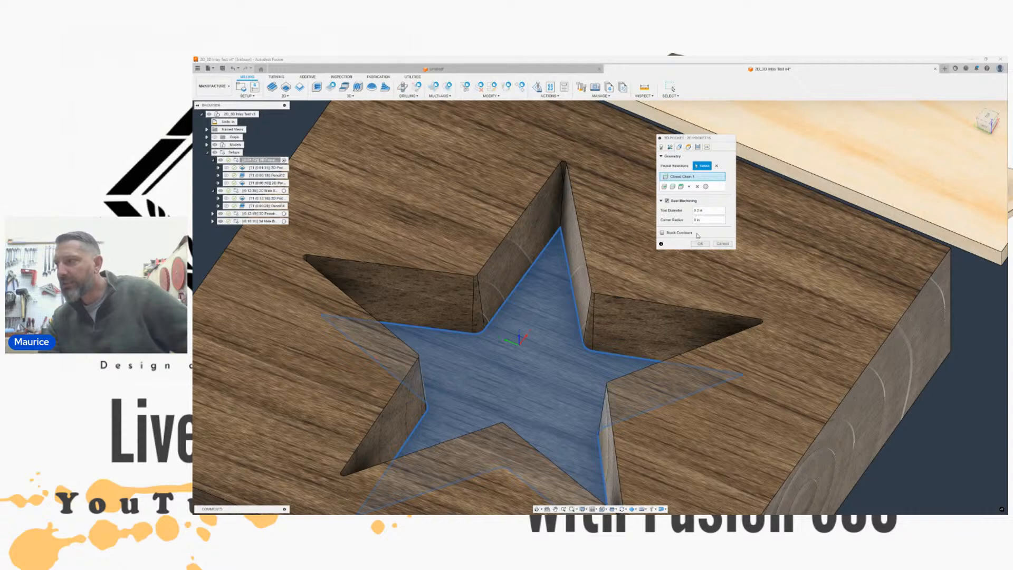
click(696, 149)
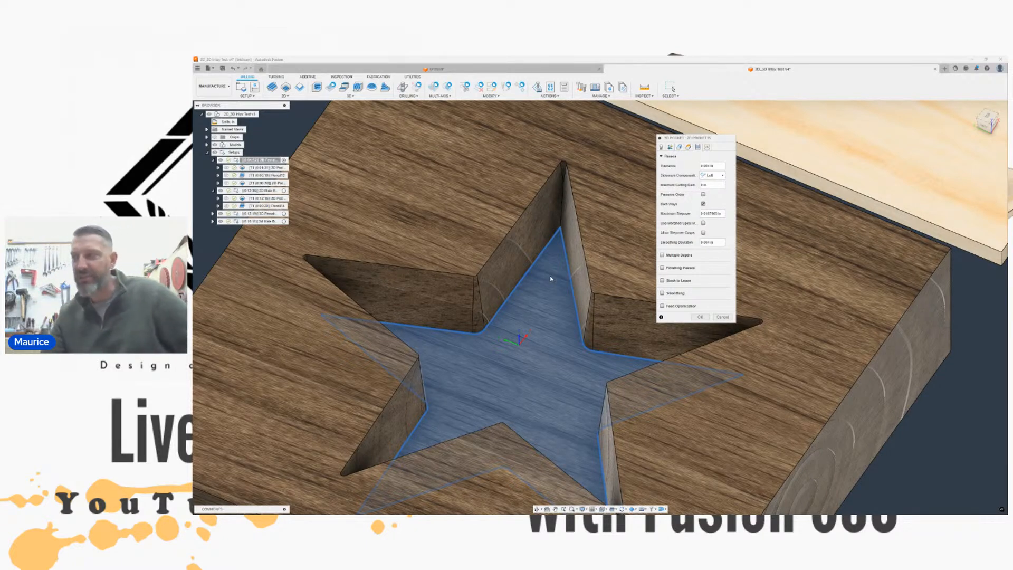
click(706, 147)
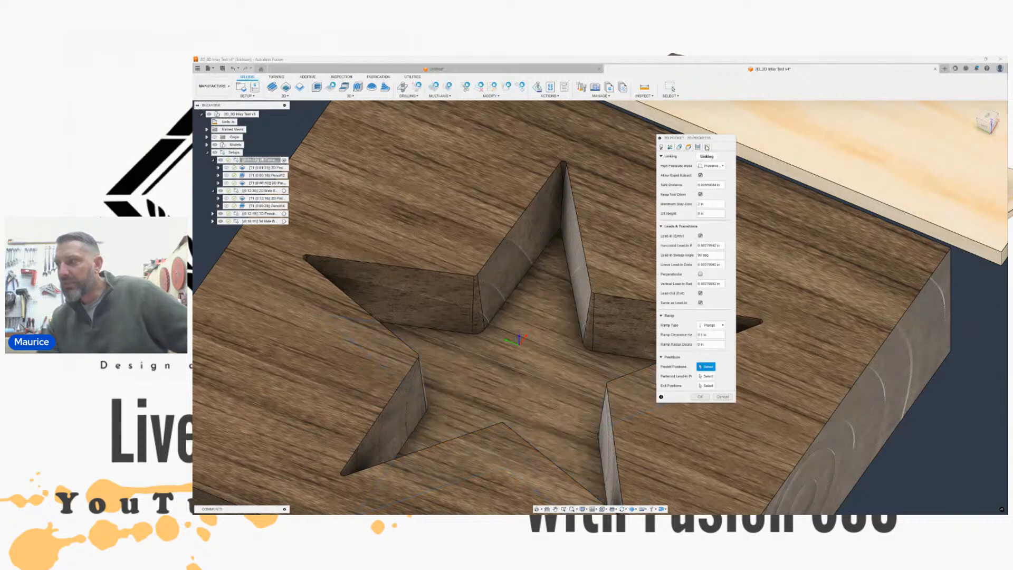
Step: Choose Plunge as the pocket operation's ramp type and accept the settings
click(707, 324)
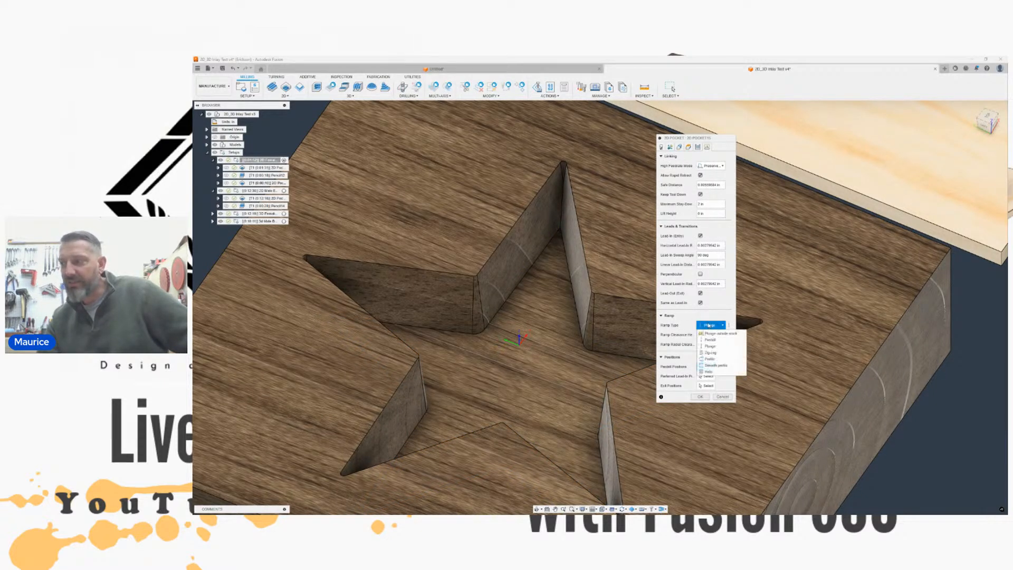
click(704, 346)
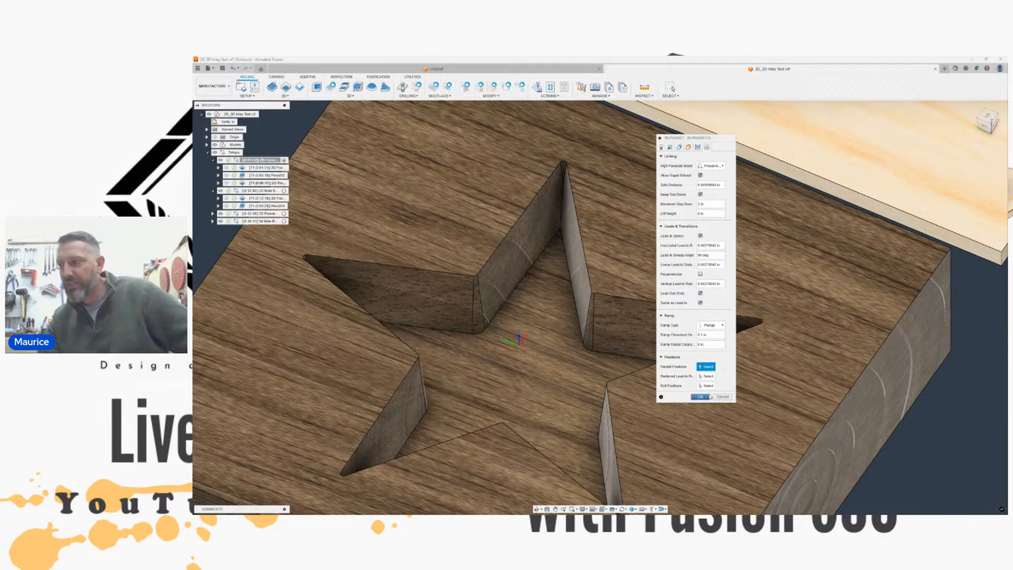
click(704, 397)
Step: Compare the Pencil toolpath with the rest-machining pocket toolpath closely around the star's points
middle_drag(581, 293, 631, 330)
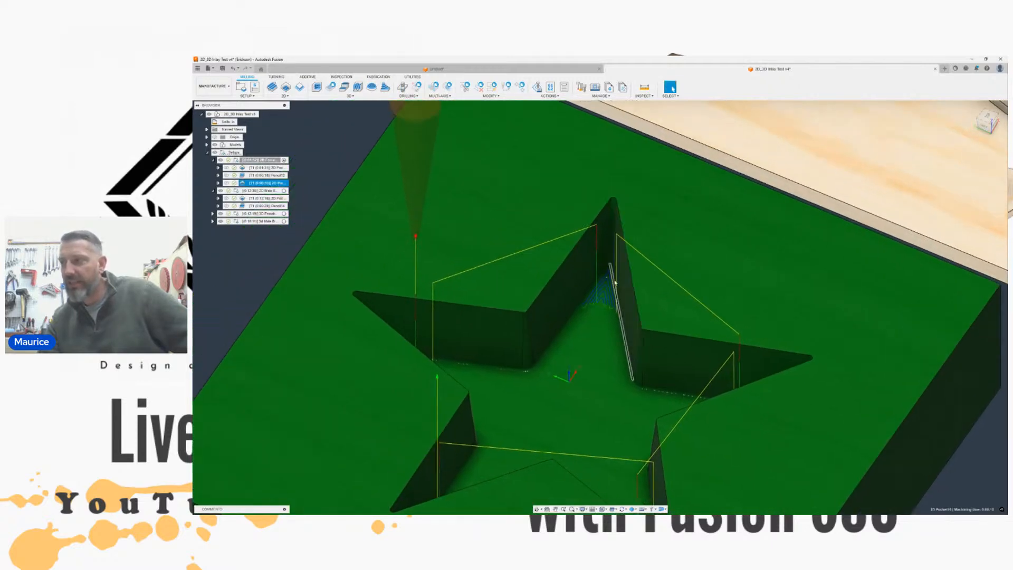
scroll(603, 288, up, 3)
drag(985, 115, 963, 118)
click(244, 176)
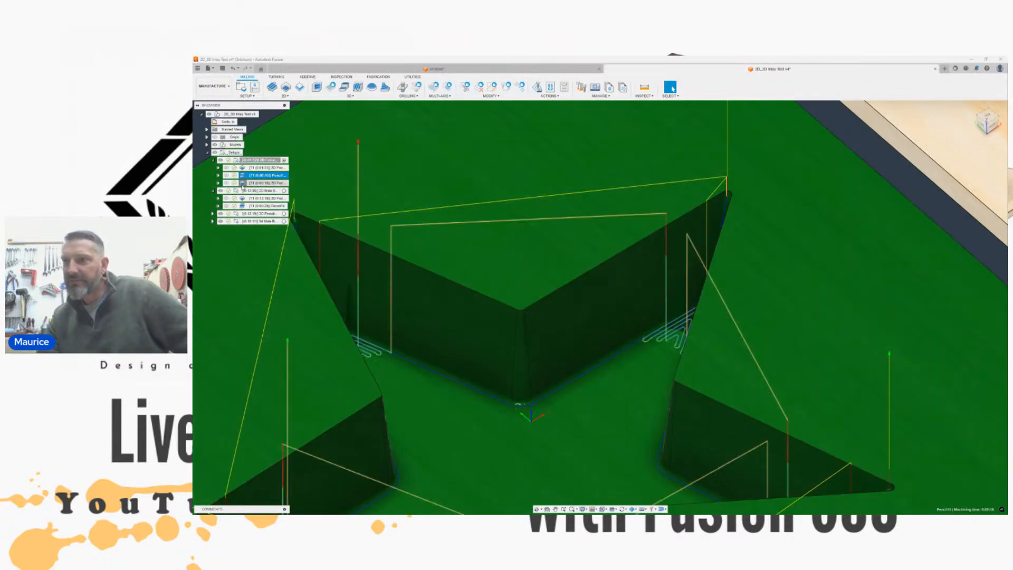
Step: Simulate the rest-machining 2D Pocket and examine the material it clears in the star's points
click(249, 184)
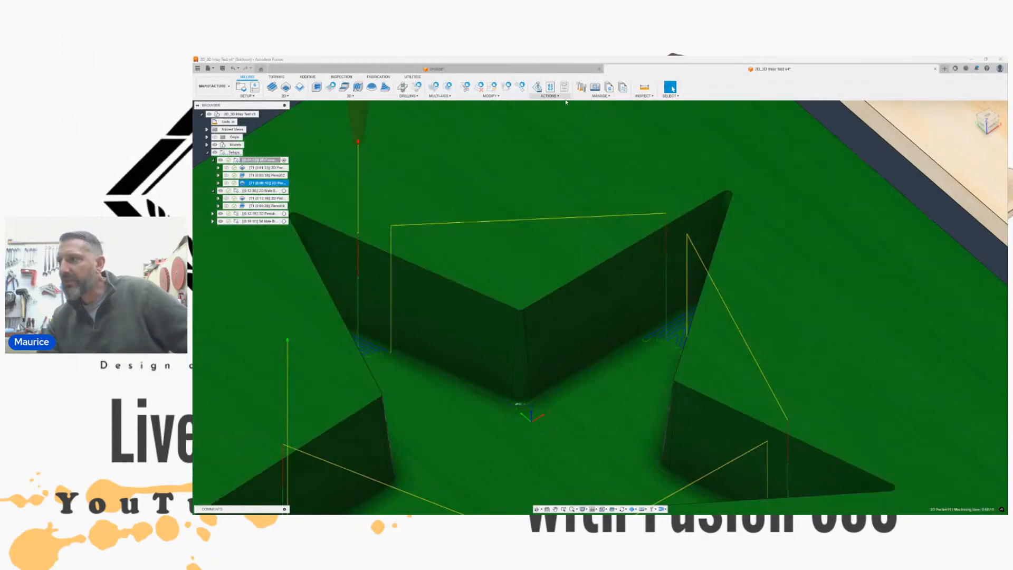
click(556, 96)
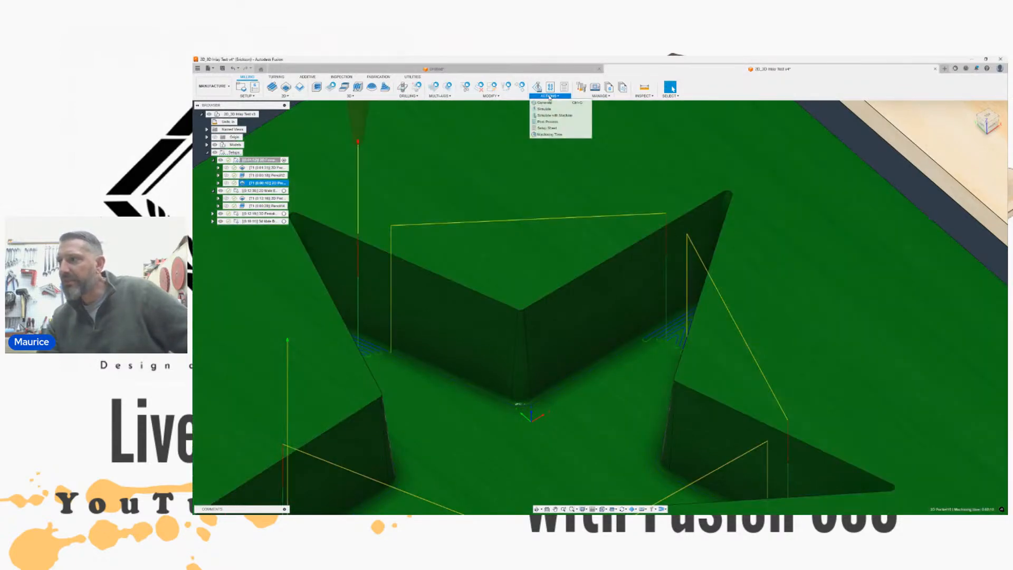
click(554, 121)
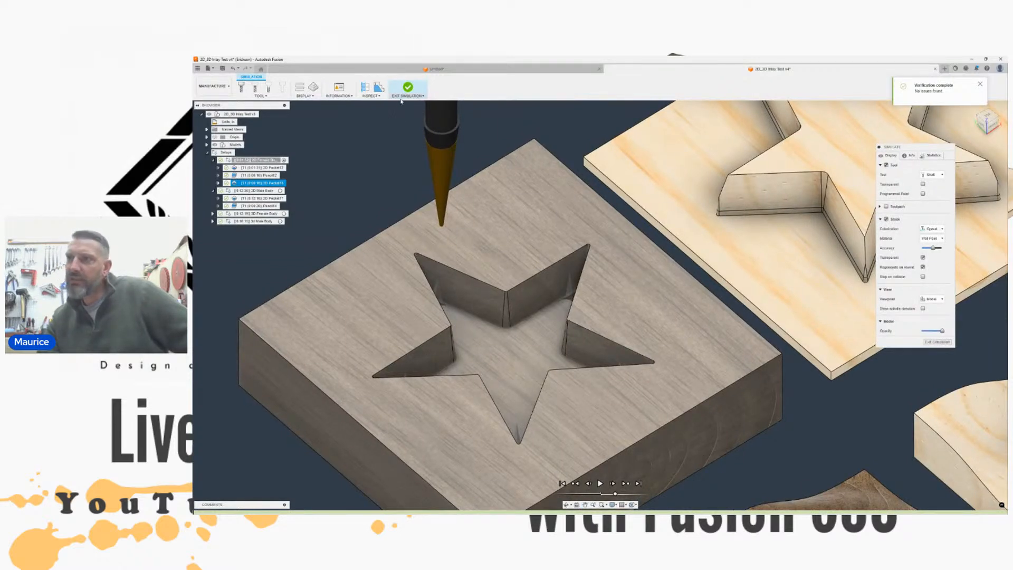
click(600, 483)
scroll(446, 294, up, 5)
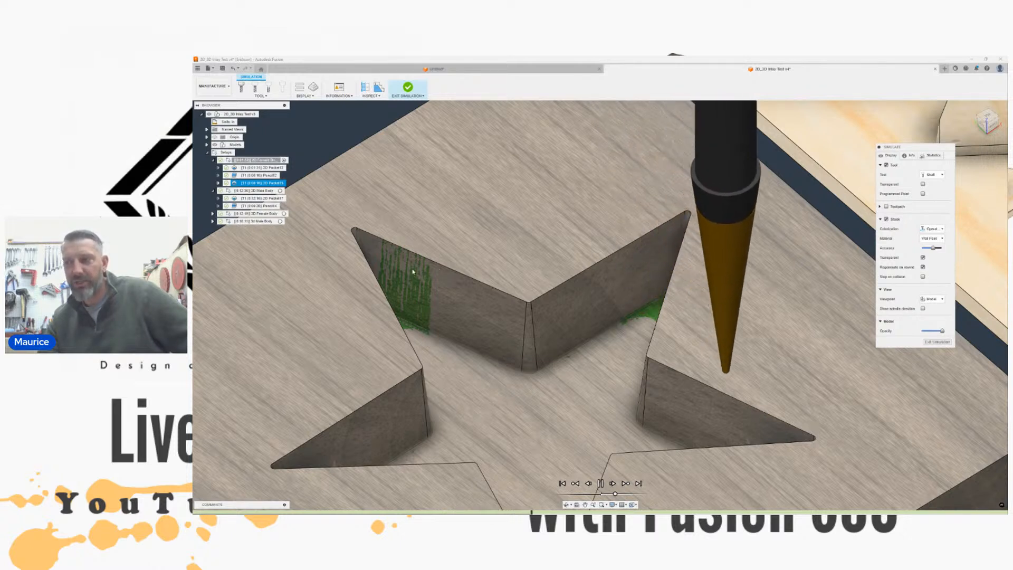
scroll(464, 274, down, 2)
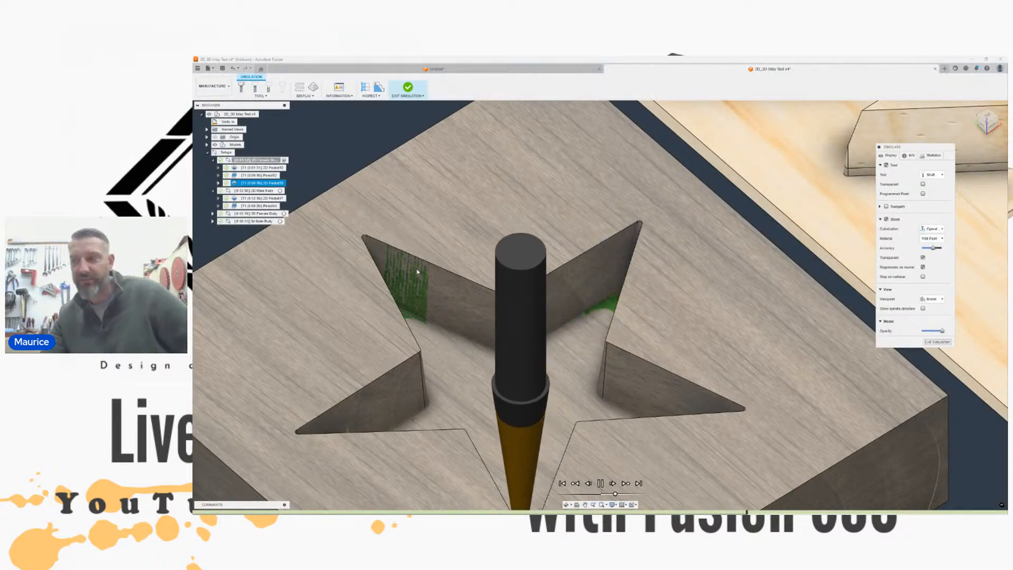
Step: Watch the remaining star points being cleared from another angle, then exit the simulation
drag(990, 116, 939, 122)
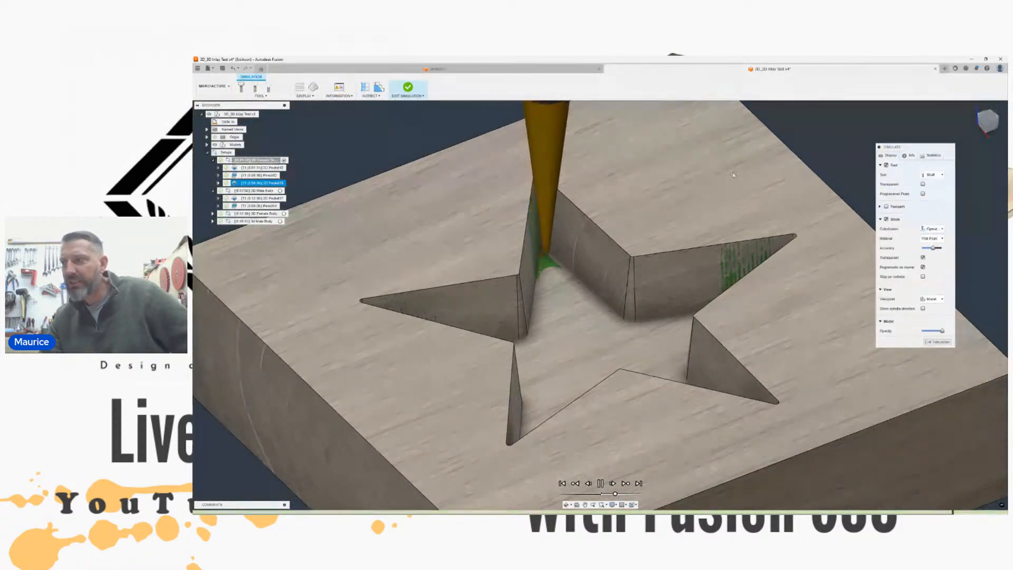
scroll(541, 262, up, 2)
scroll(546, 260, down, 4)
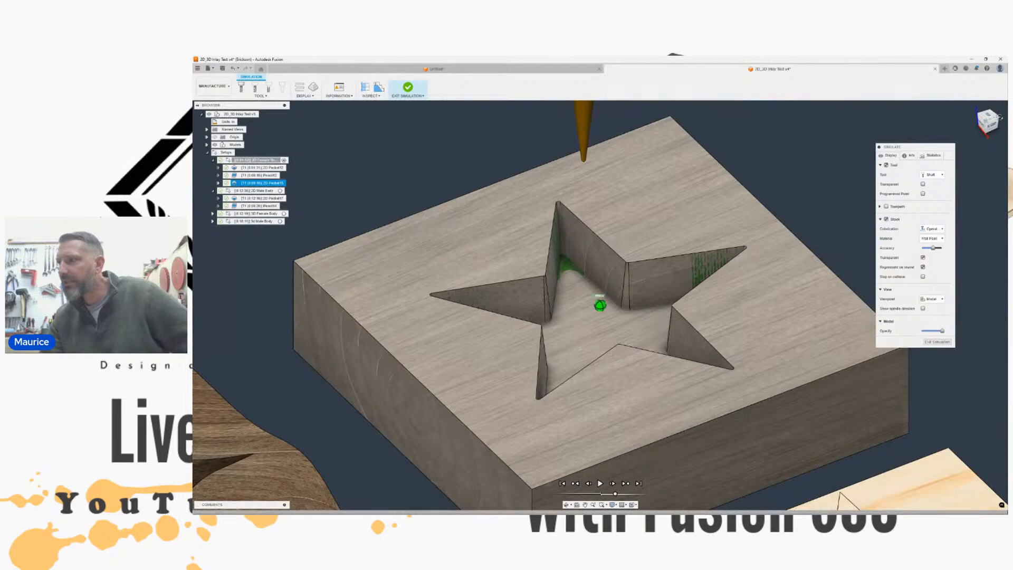
drag(998, 117, 984, 130)
click(933, 343)
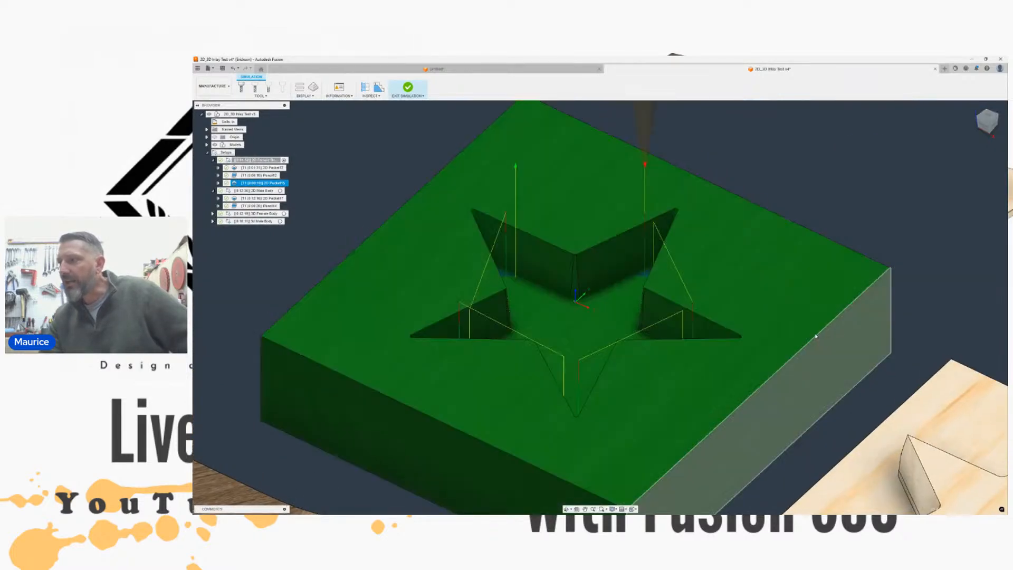
Step: Display the toolpath of the 2D Pocket operation in the male body setup
scroll(571, 220, down, 5)
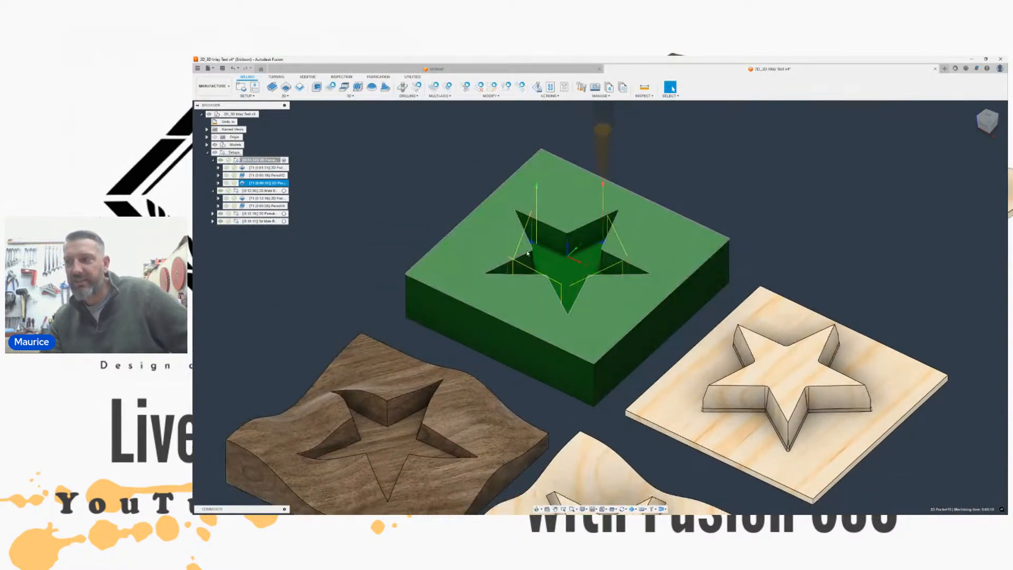
click(357, 252)
click(243, 198)
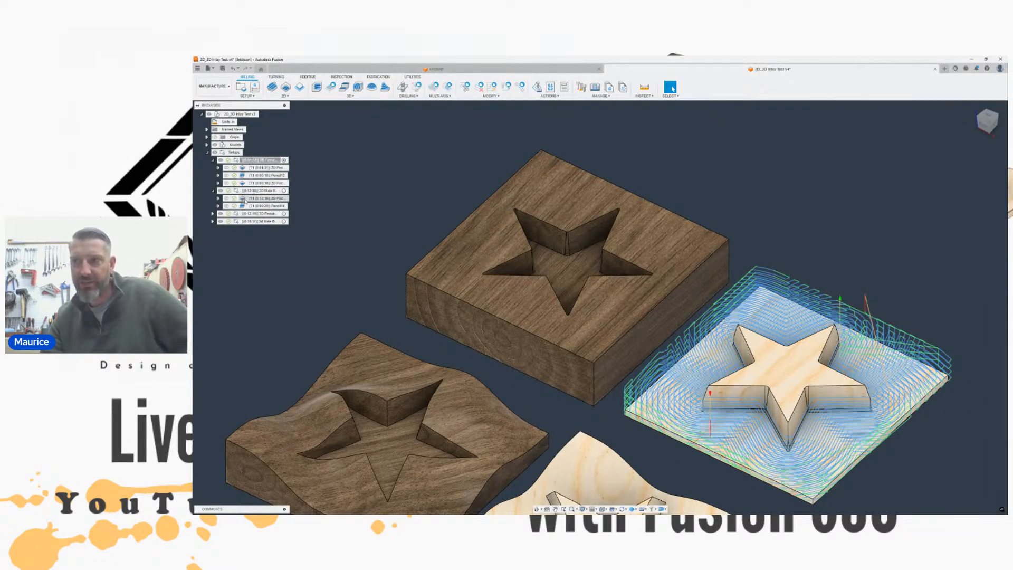
click(246, 199)
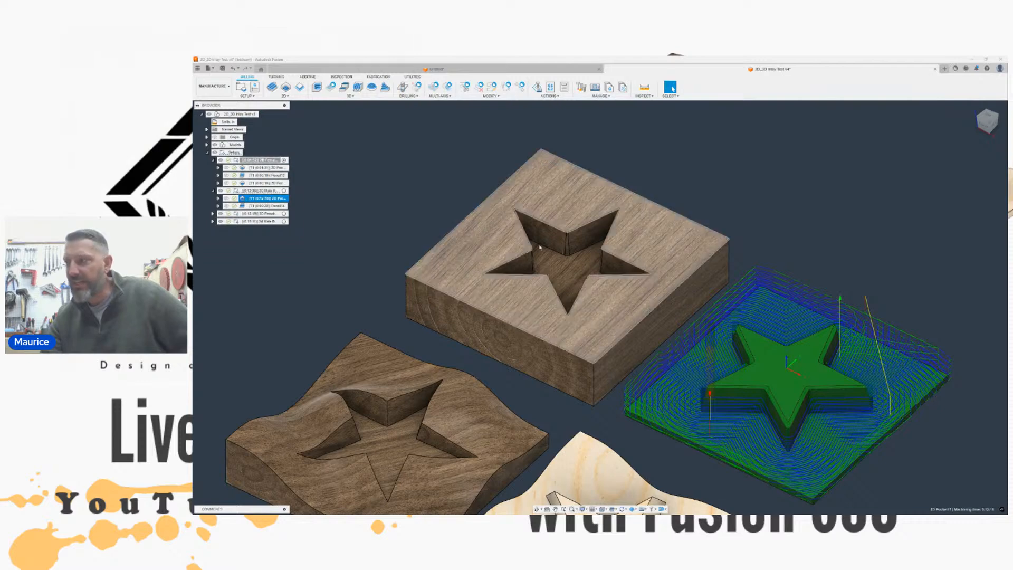
Step: Examine the male pocket's clearing passes around the raised star from above and at an angle
click(986, 115)
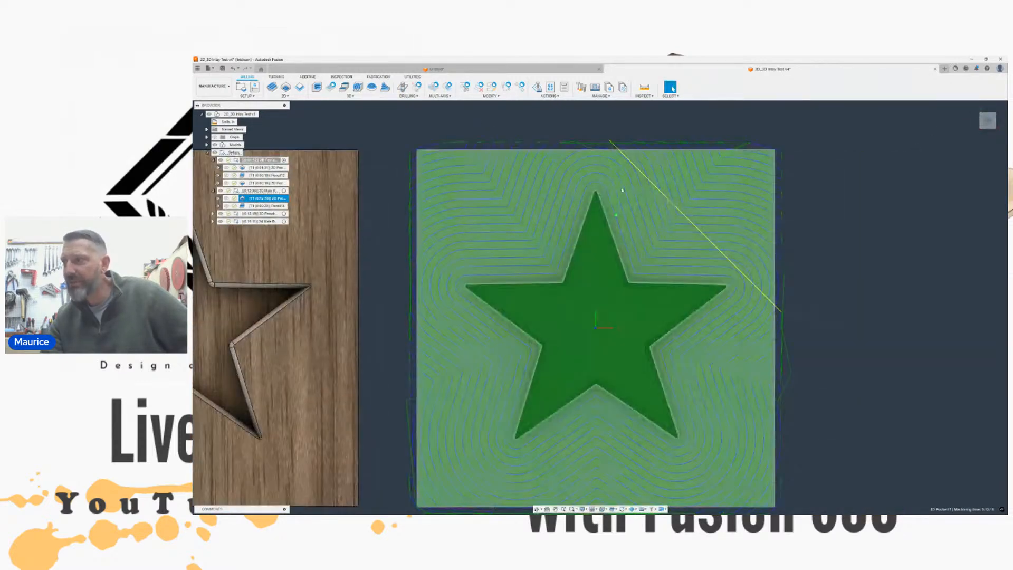
scroll(622, 194, up, 3)
scroll(633, 194, down, 2)
click(997, 125)
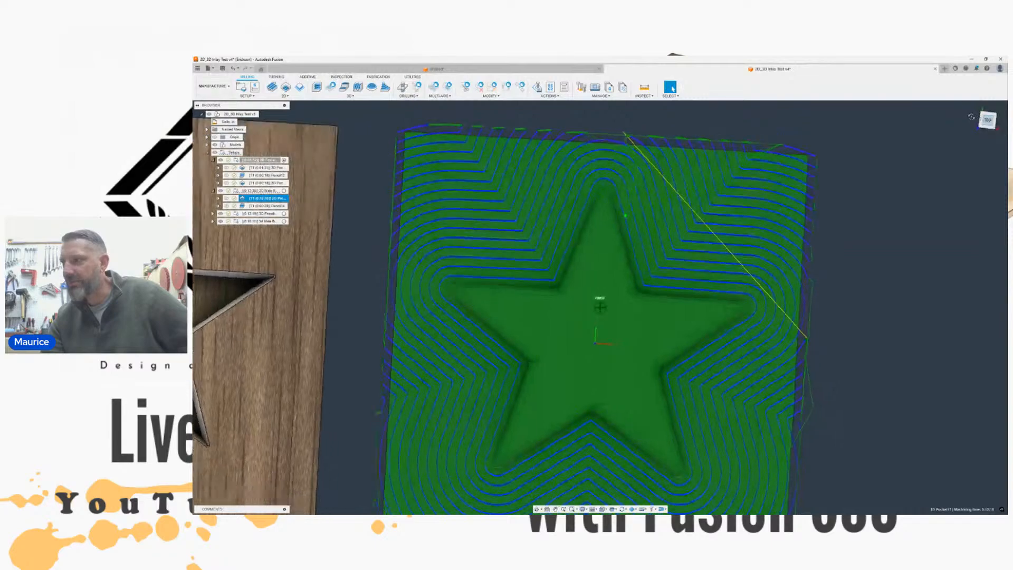
mouse_move(600, 307)
shift+middle_down()
mouse_move(600, 375)
mouse_move(616, 381)
shift+middle_up()
drag(923, 248, 920, 186)
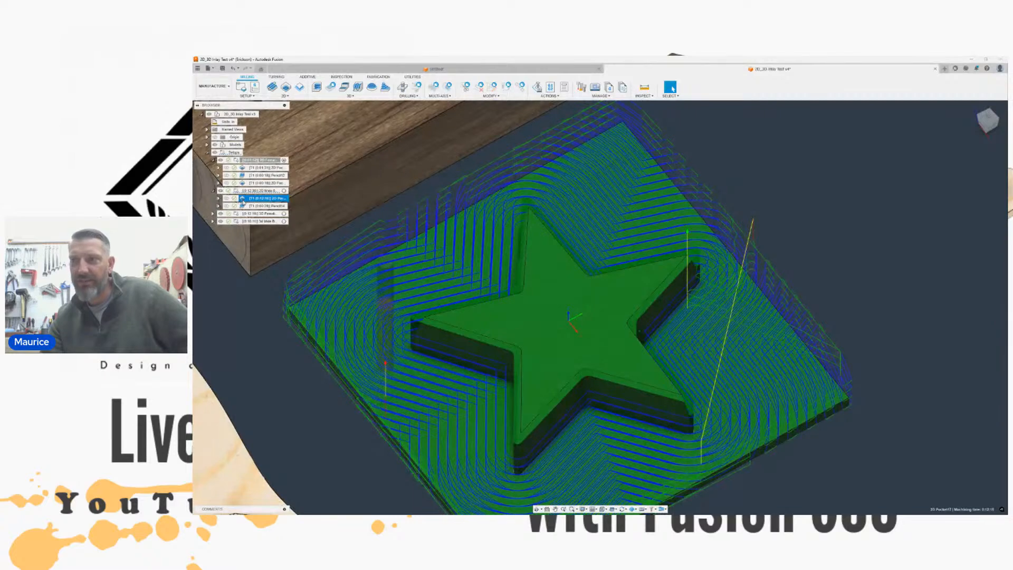
Step: Review the male 2D Pocket's heights, multiple depths and stock-to-leave settings, then close them without changes
double_click(243, 199)
click(688, 147)
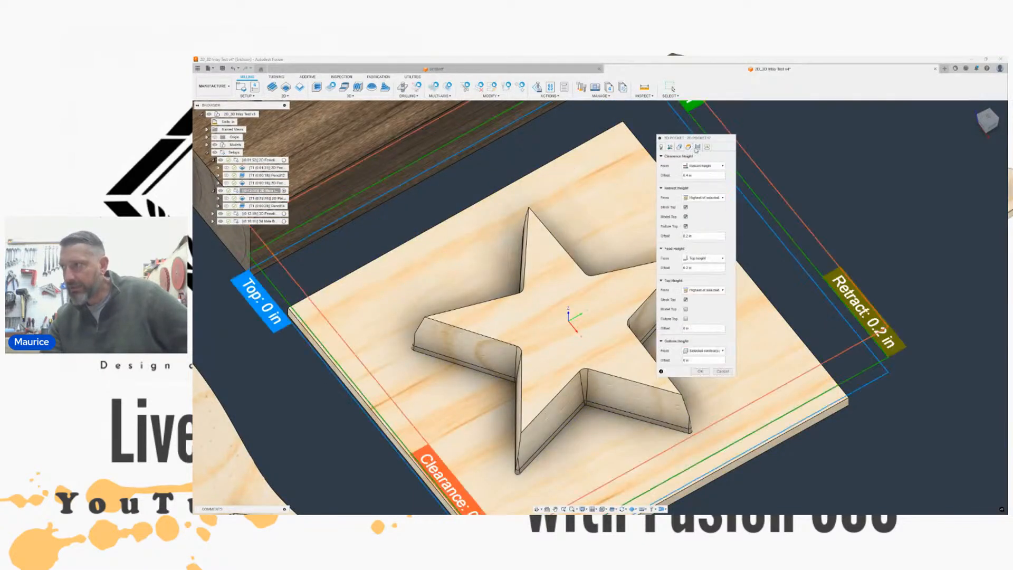
click(697, 147)
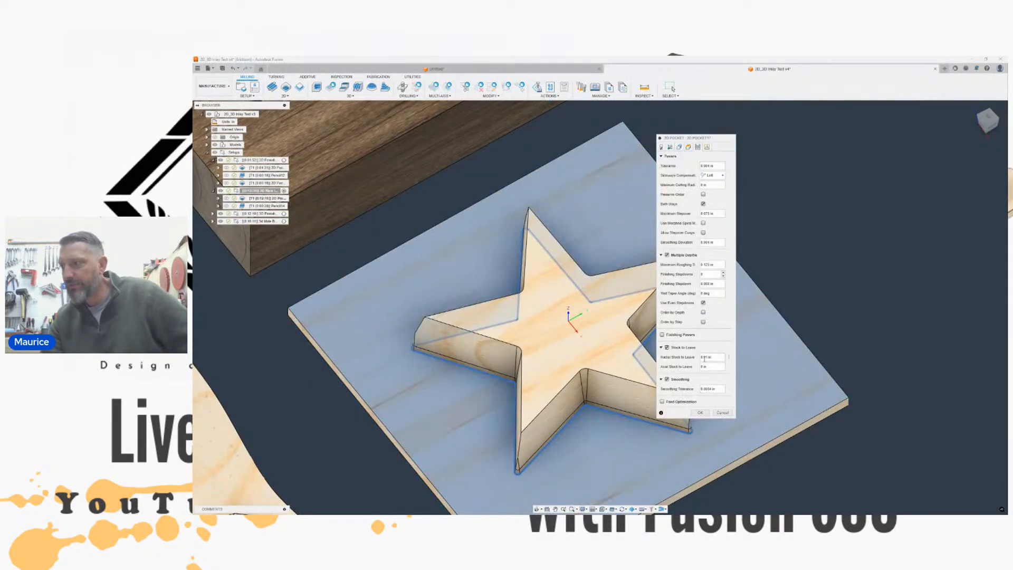
middle_drag(606, 316, 530, 297)
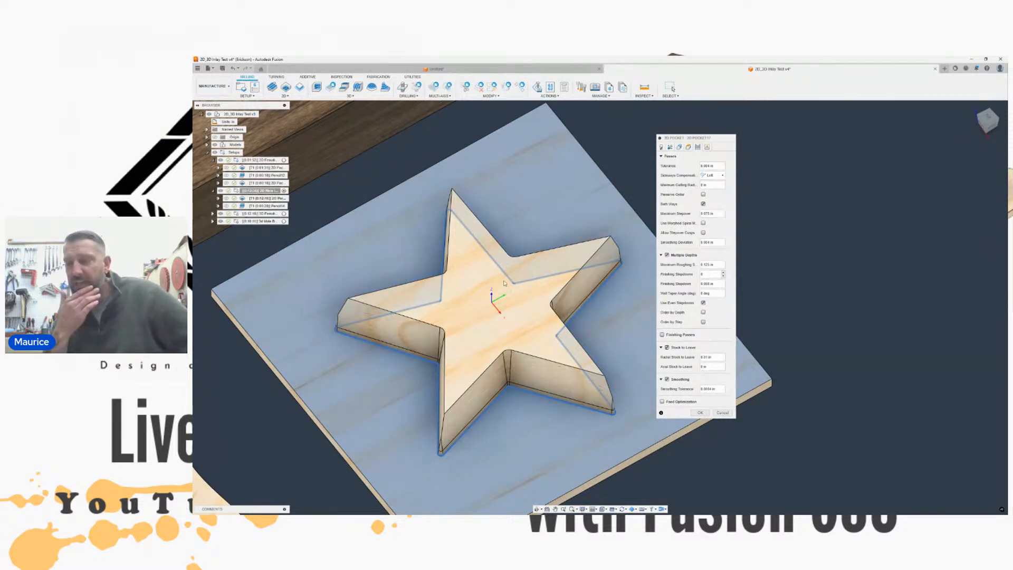
click(718, 414)
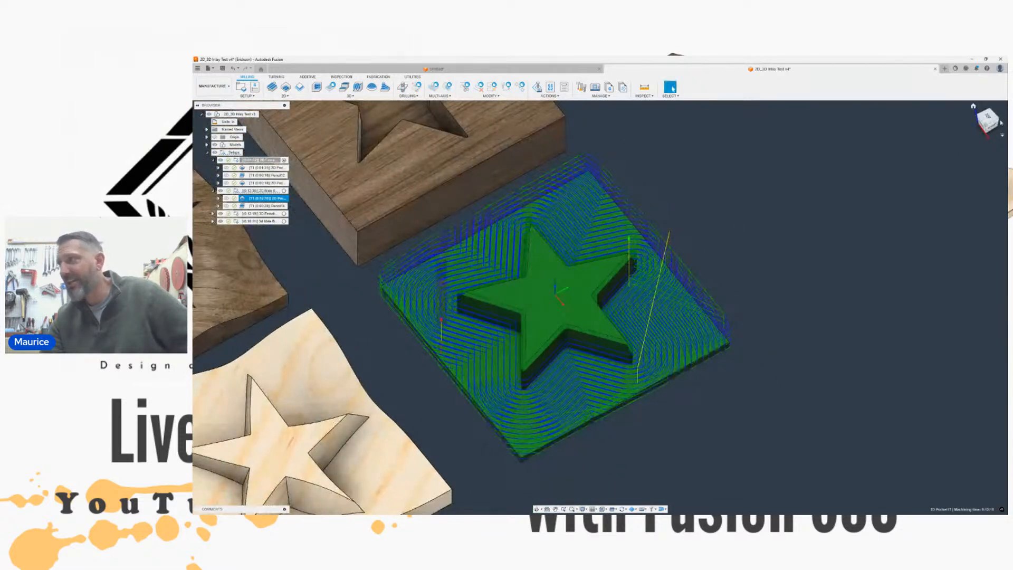
Step: Examine the male plug's stepped pocket toolpath from a low angle alongside the other inlay bodies
shift+middle_drag(598, 298, 684, 231)
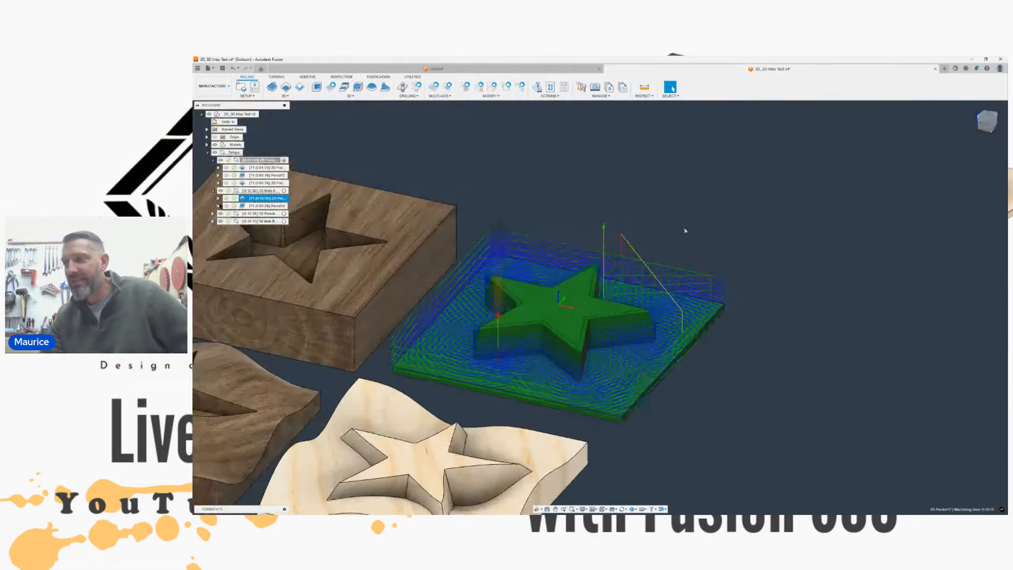
scroll(563, 304, up, 5)
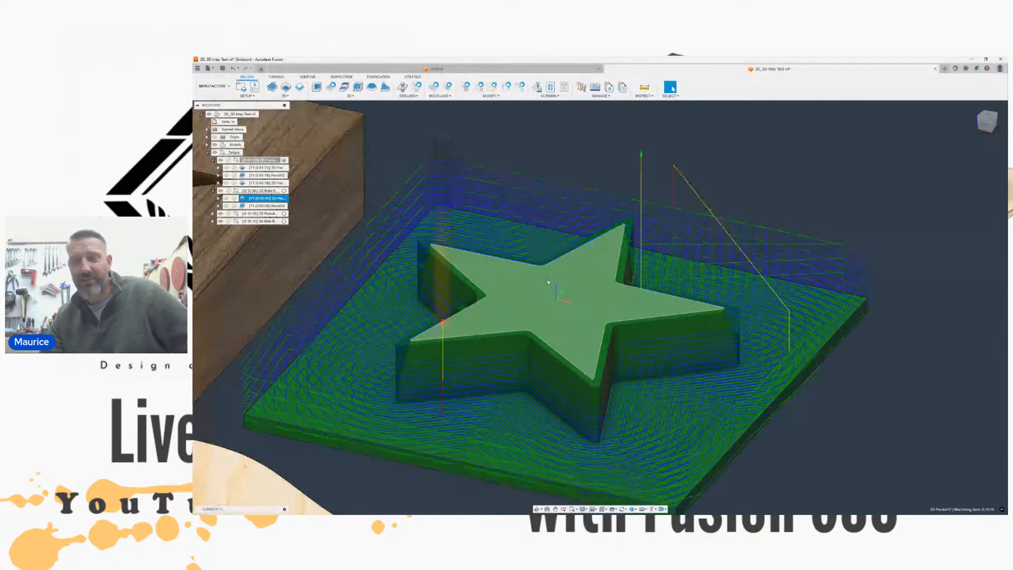
scroll(548, 290, down, 5)
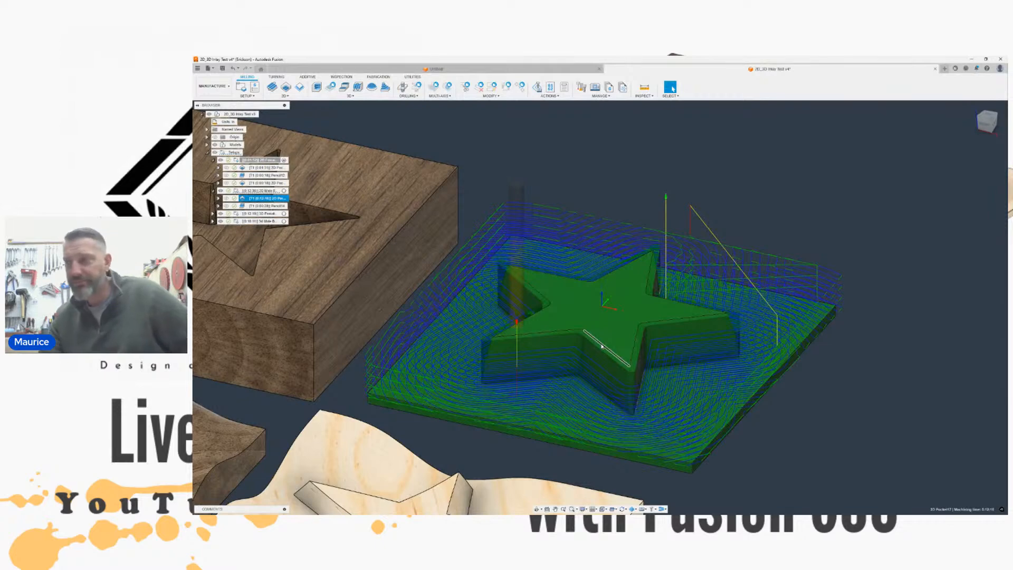
scroll(714, 295, down, 3)
scroll(715, 295, down, 4)
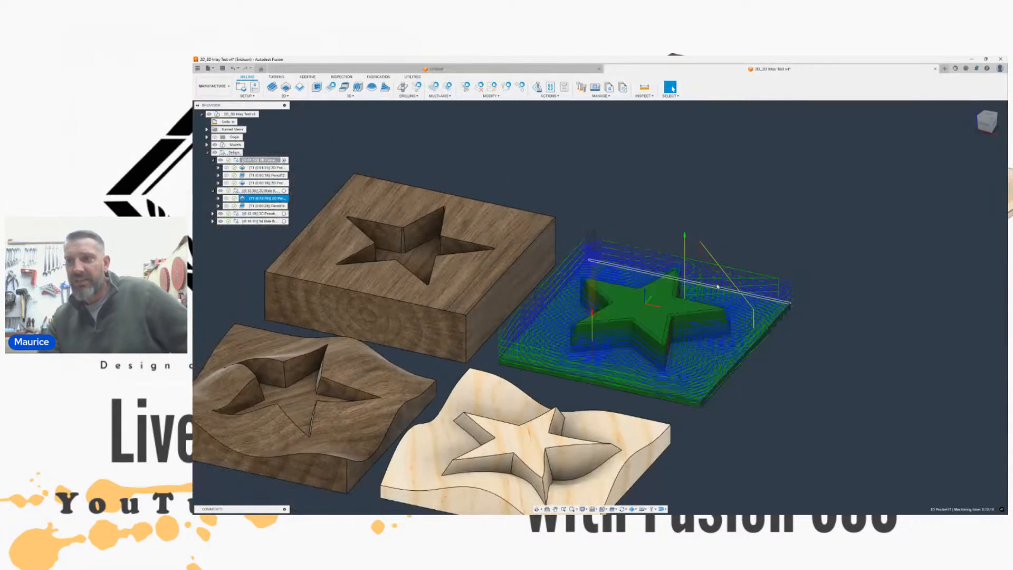
Step: Open the 2D male body setup and review its stock settings and work origin from the side and at an angle
double_click(259, 190)
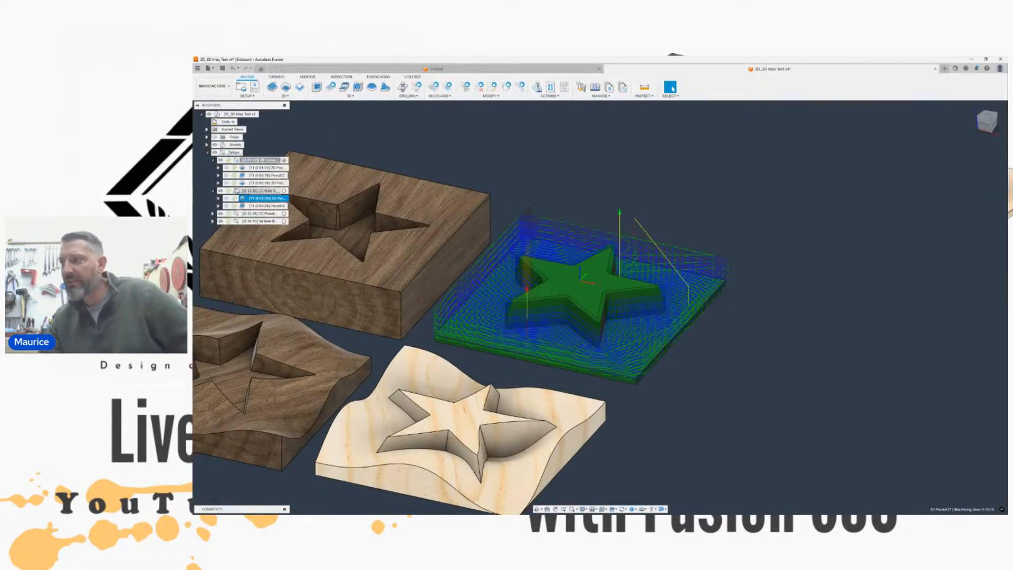
scroll(586, 209, up, 2)
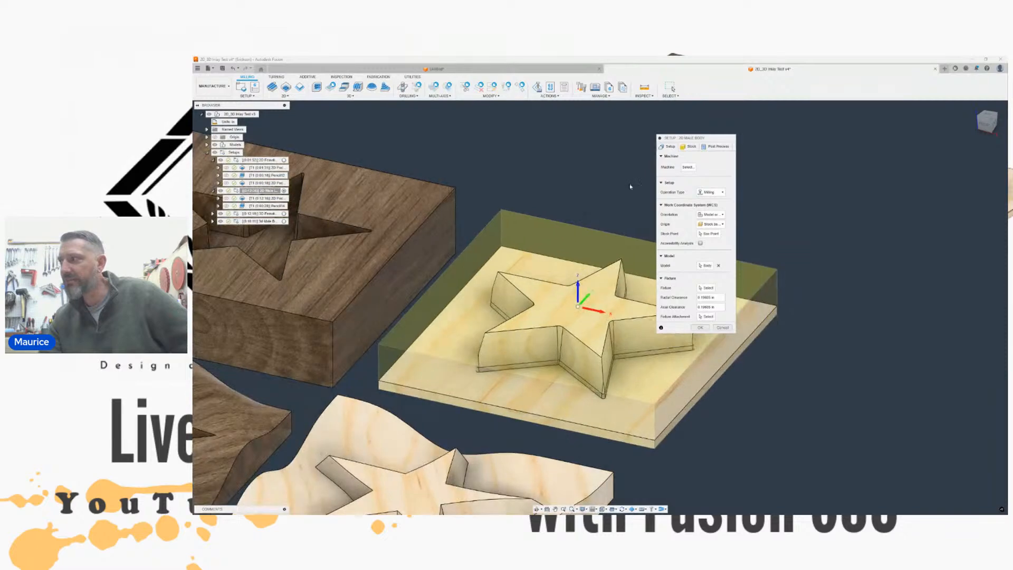
click(993, 123)
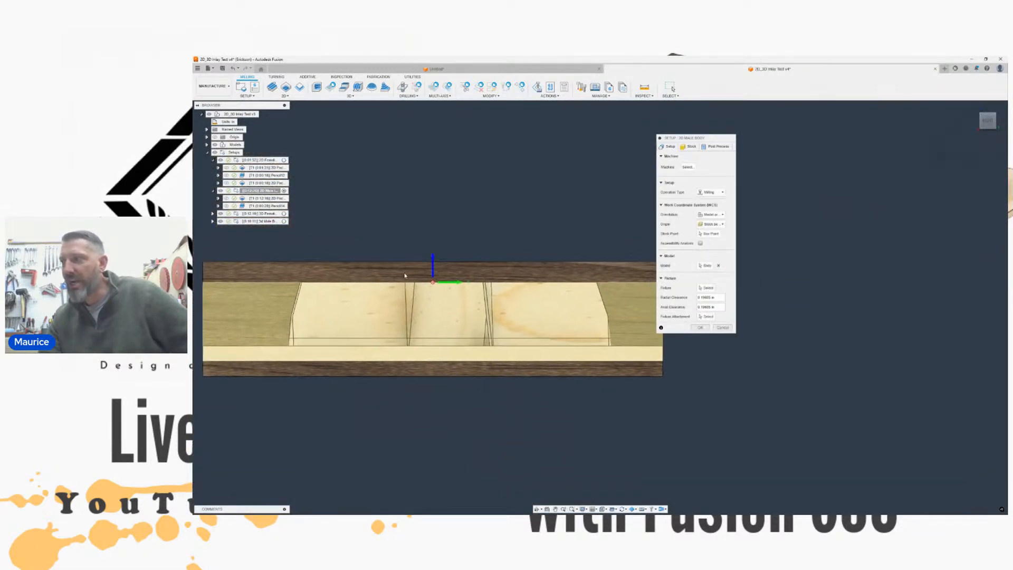
click(688, 146)
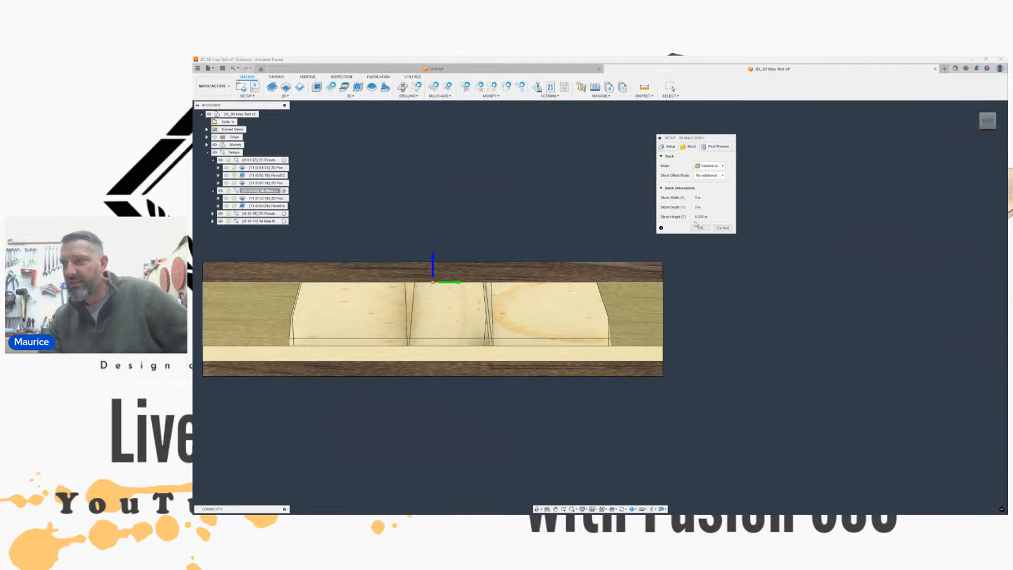
middle_drag(479, 253, 517, 220)
scroll(427, 242, up, 2)
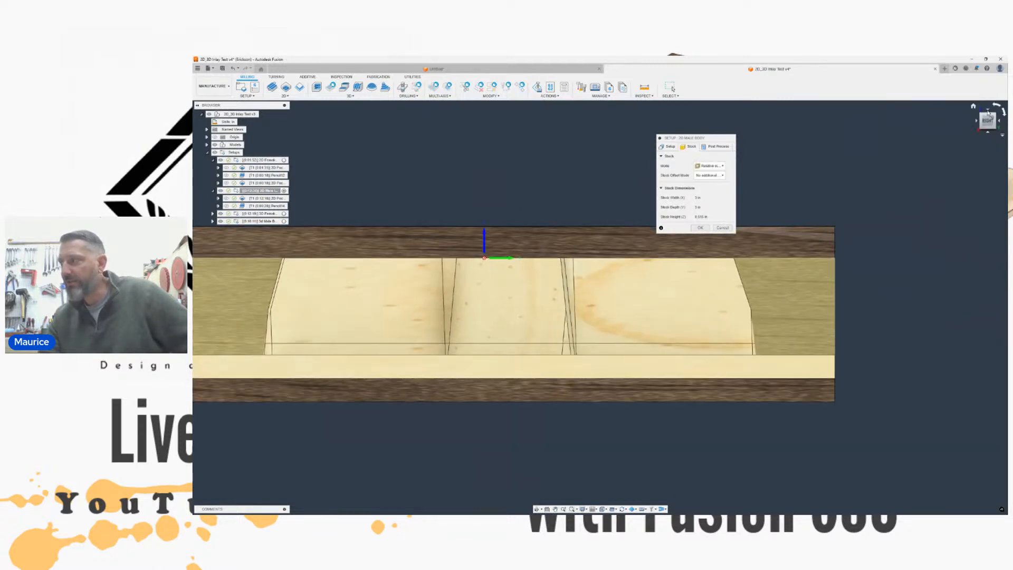
click(988, 120)
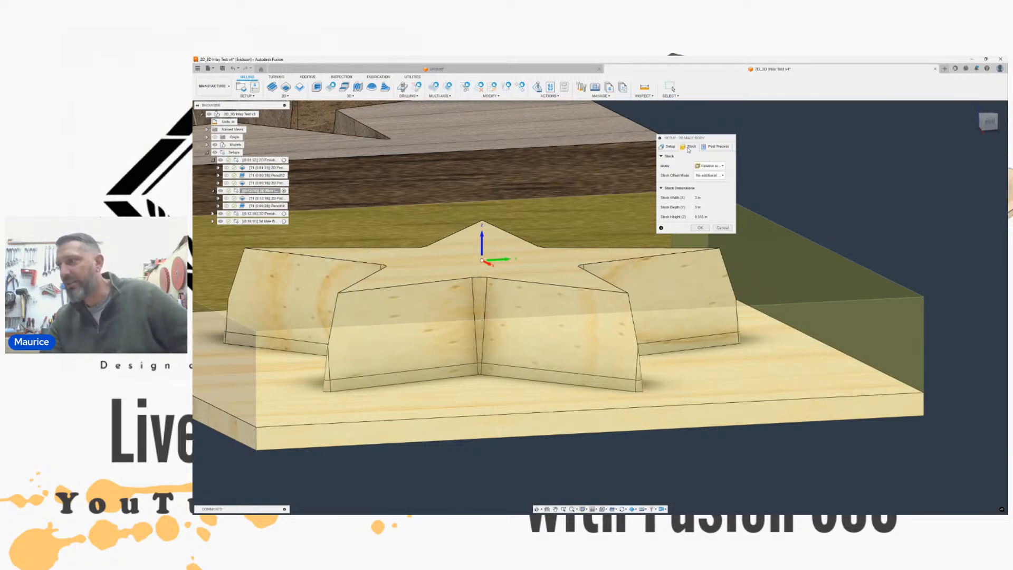
Step: Try adding stock to the sides and top-bottom of the male plug and inspect the offset above the star
click(704, 175)
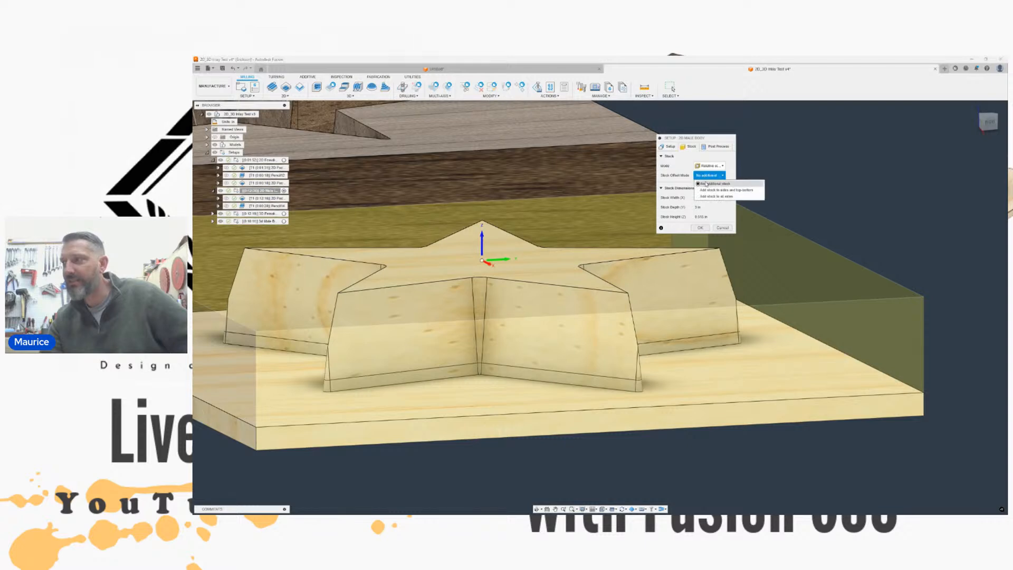
click(697, 197)
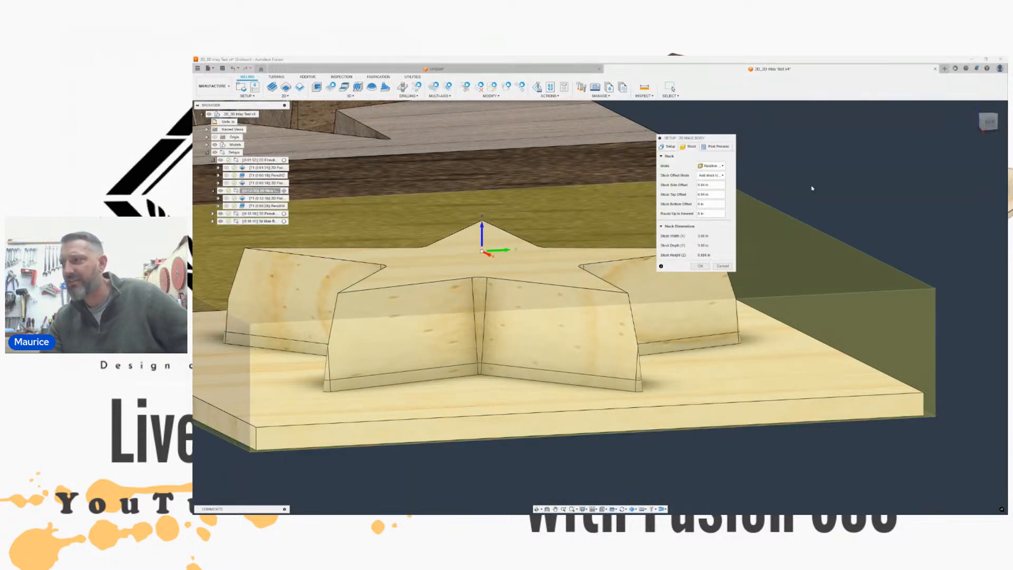
click(988, 122)
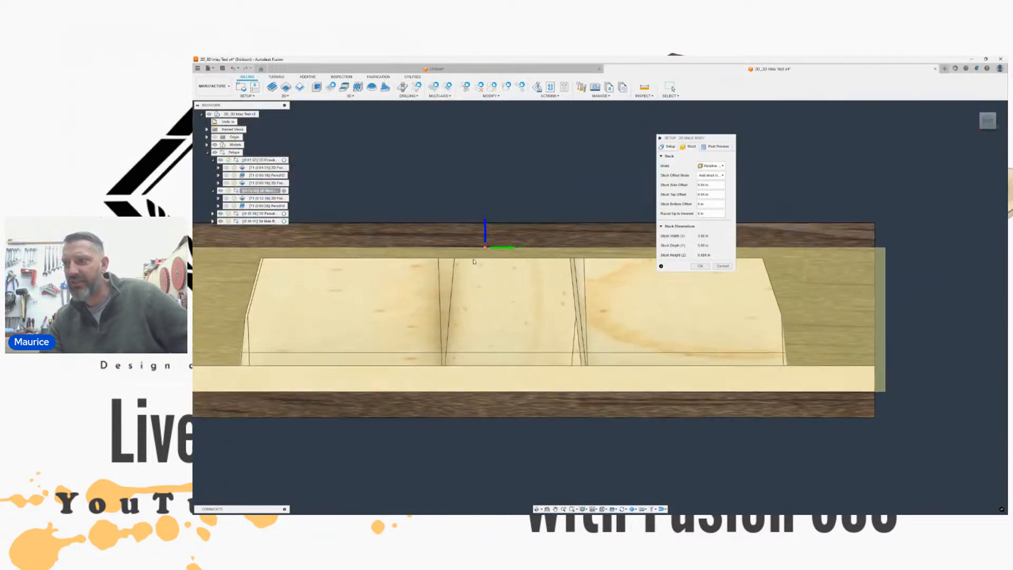
scroll(475, 261, up, 1)
middle_drag(362, 269, 503, 274)
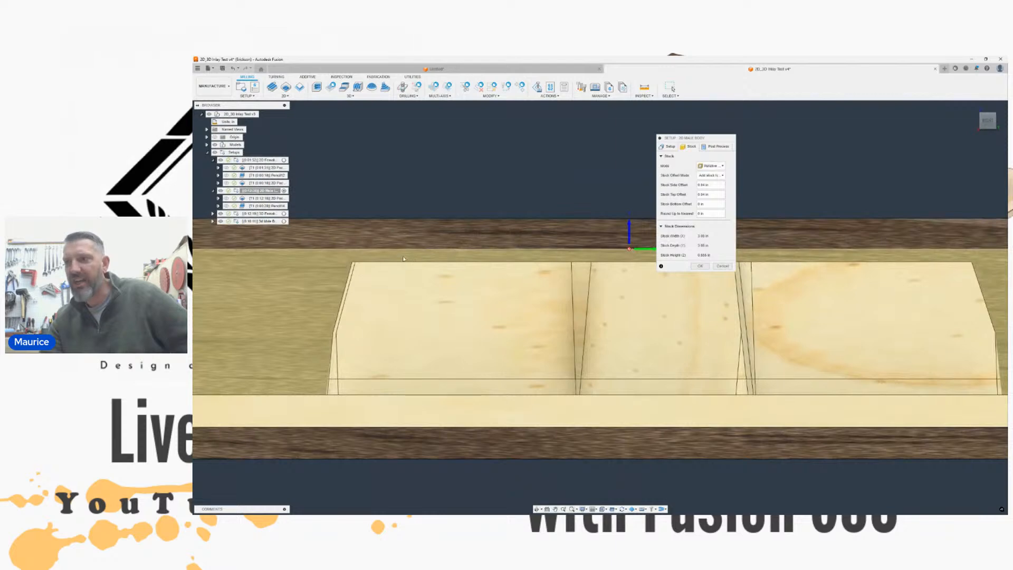
click(990, 121)
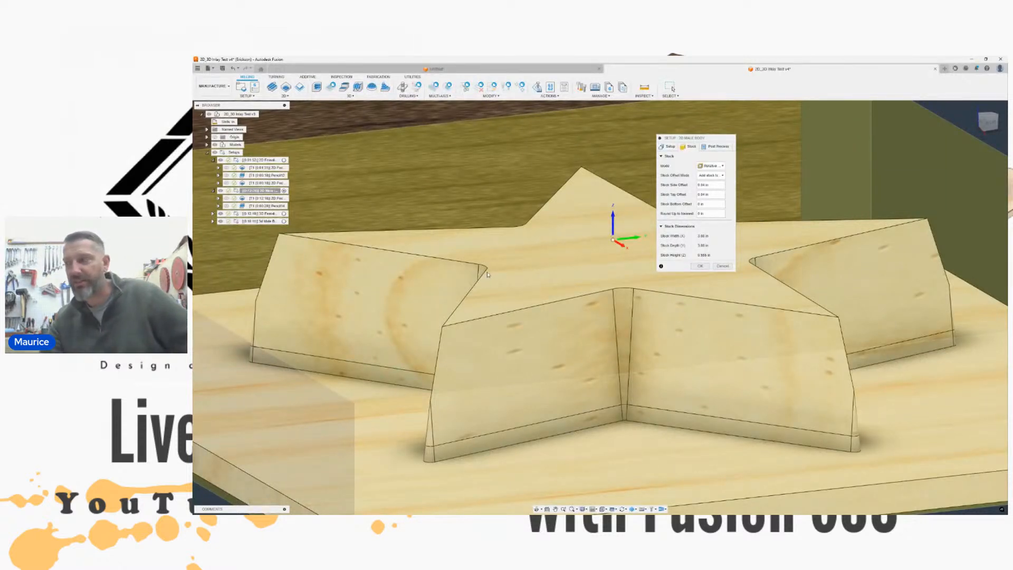
Step: Set the stock offset mode back to No additional stock, check the origin from the side, and cancel the male setup edit
click(713, 175)
click(715, 183)
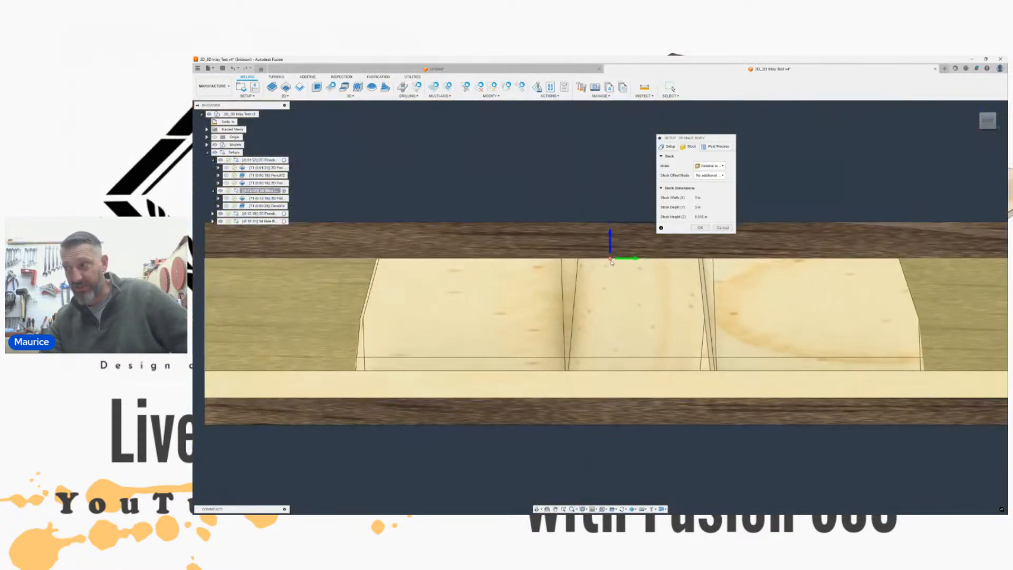
scroll(611, 260, down, 2)
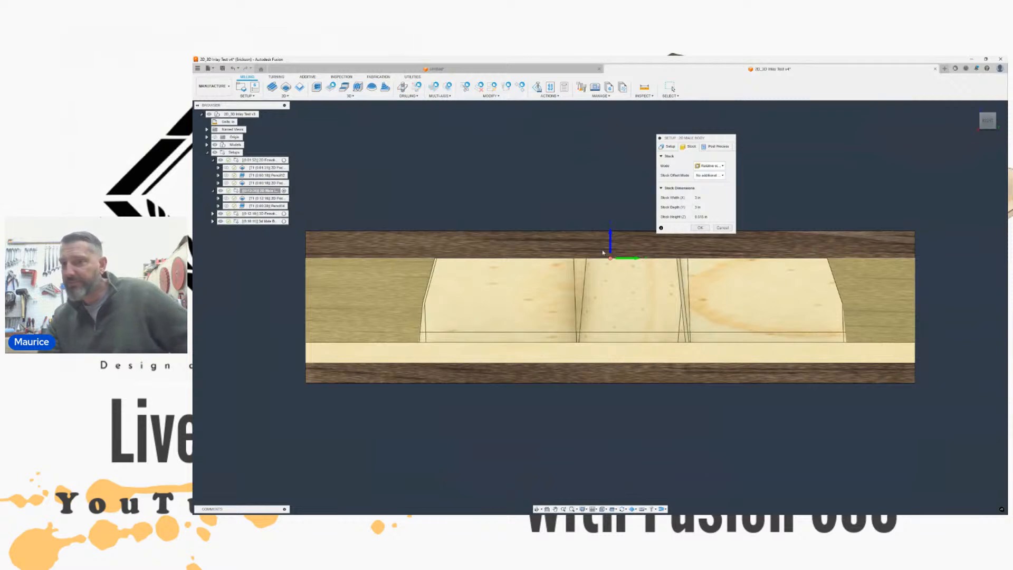
click(724, 227)
click(986, 122)
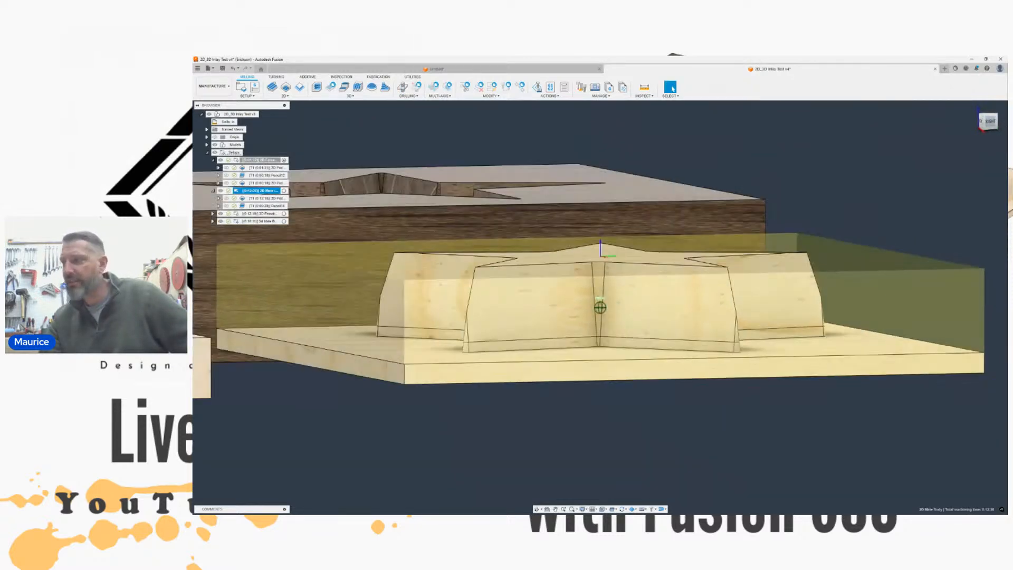
scroll(569, 301, down, 3)
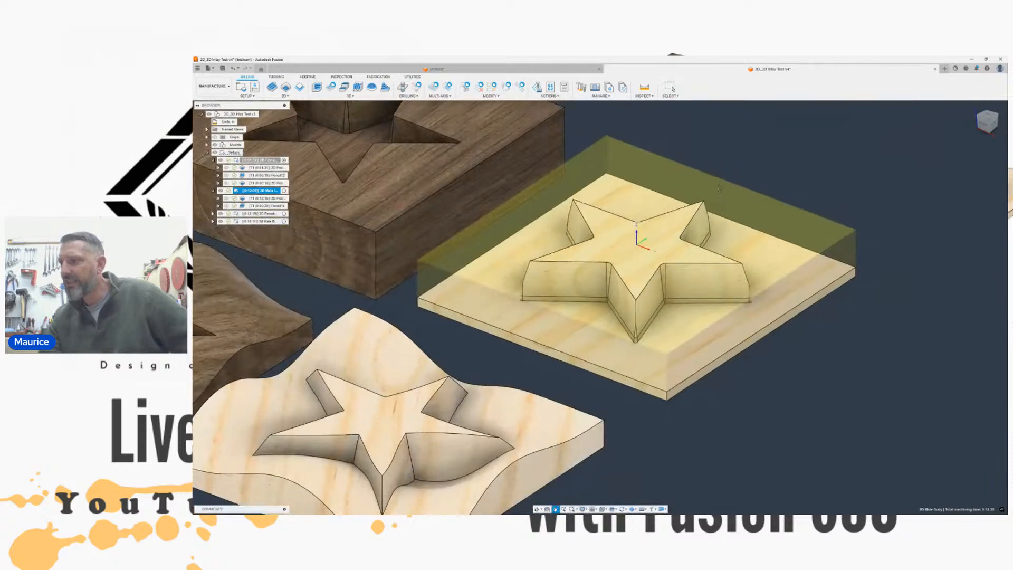
Step: Display the male 2D Pocket toolpath and examine its passes around the star's points and inner corners
click(264, 198)
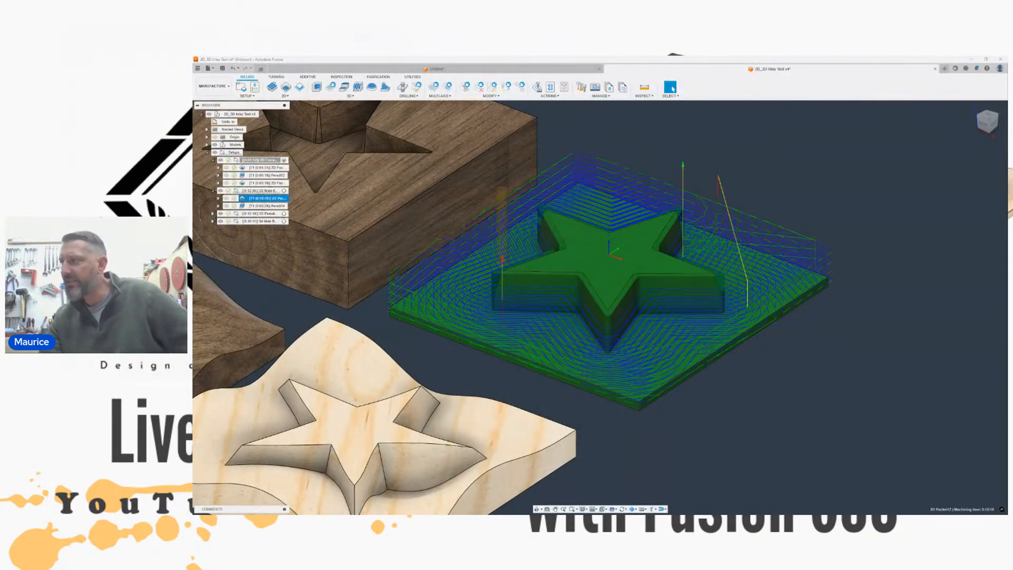
click(987, 115)
scroll(588, 166, up, 3)
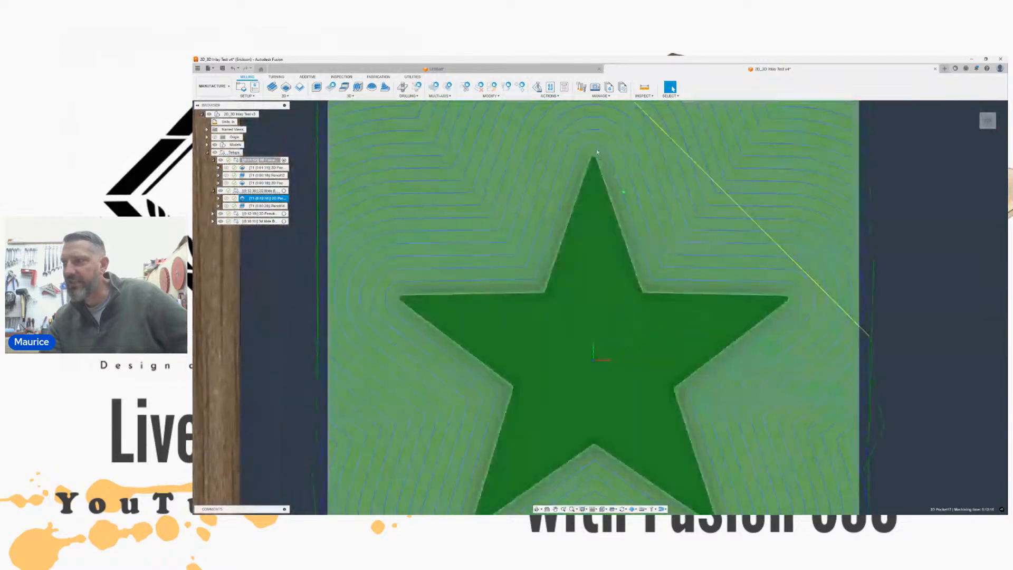
shift+middle_drag(600, 307, 538, 248)
Step: Display the male Pencil toolpath, then open the operation to review its tool and geometry settings
click(243, 206)
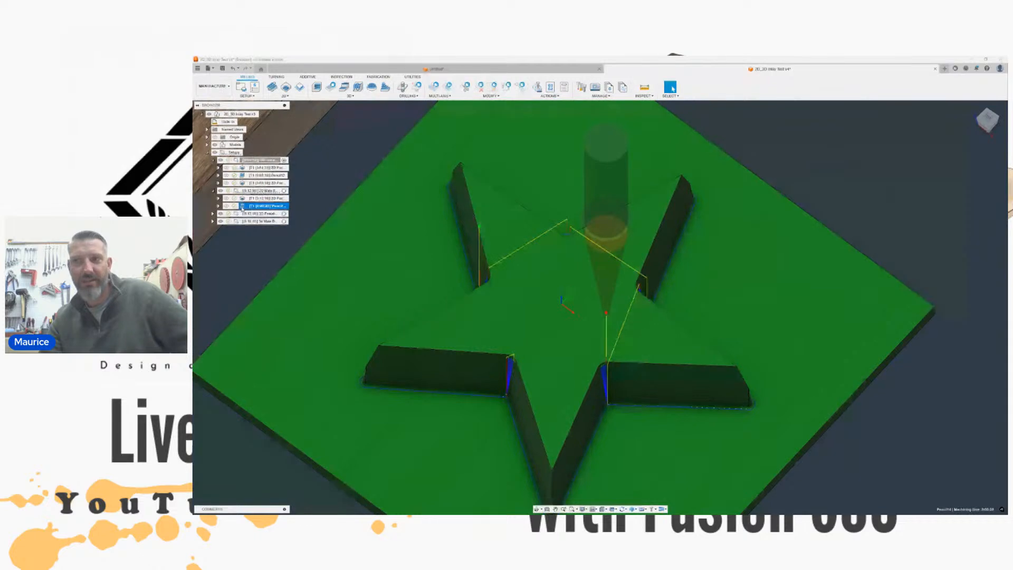
double_click(242, 206)
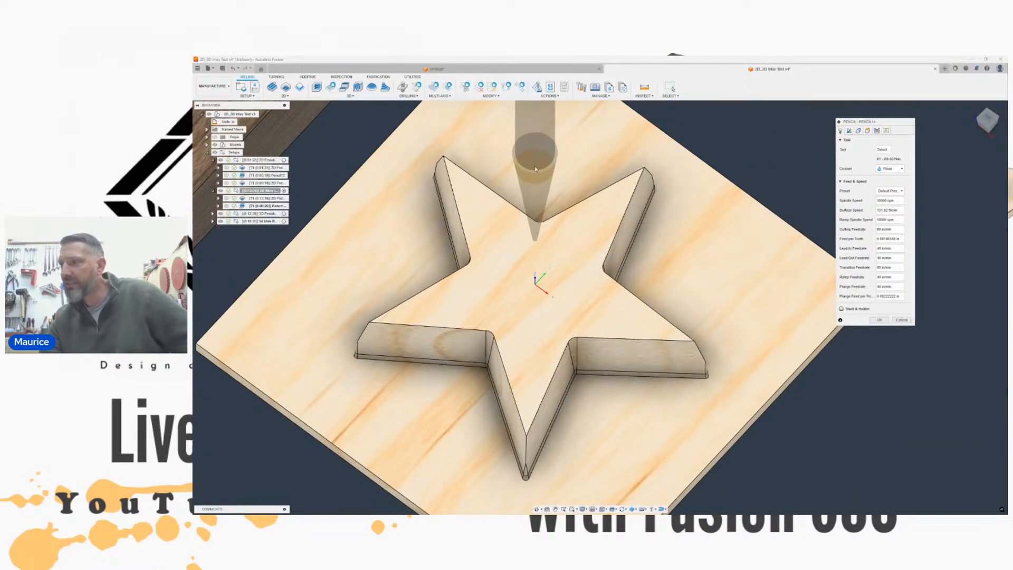
click(858, 131)
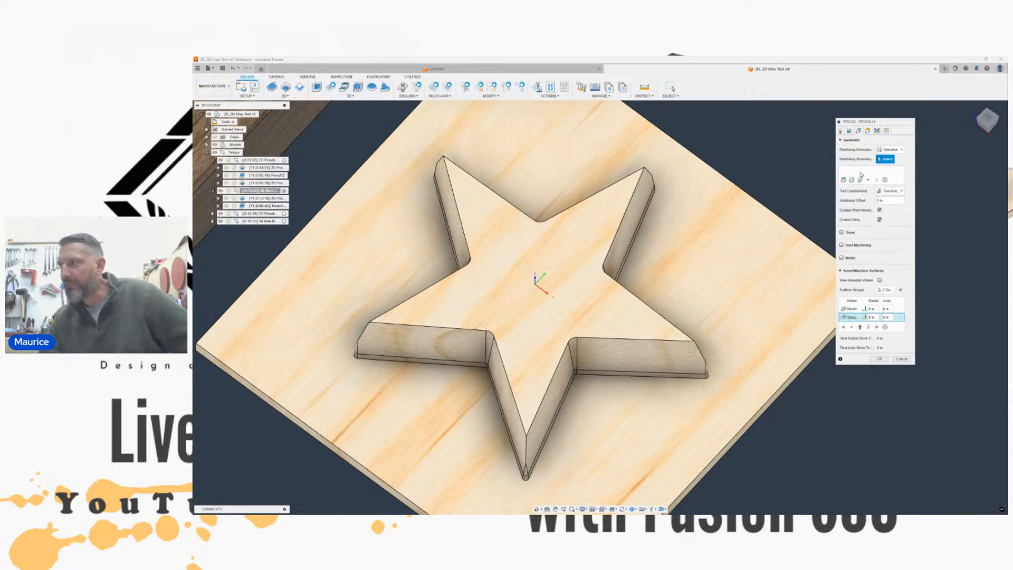
click(987, 121)
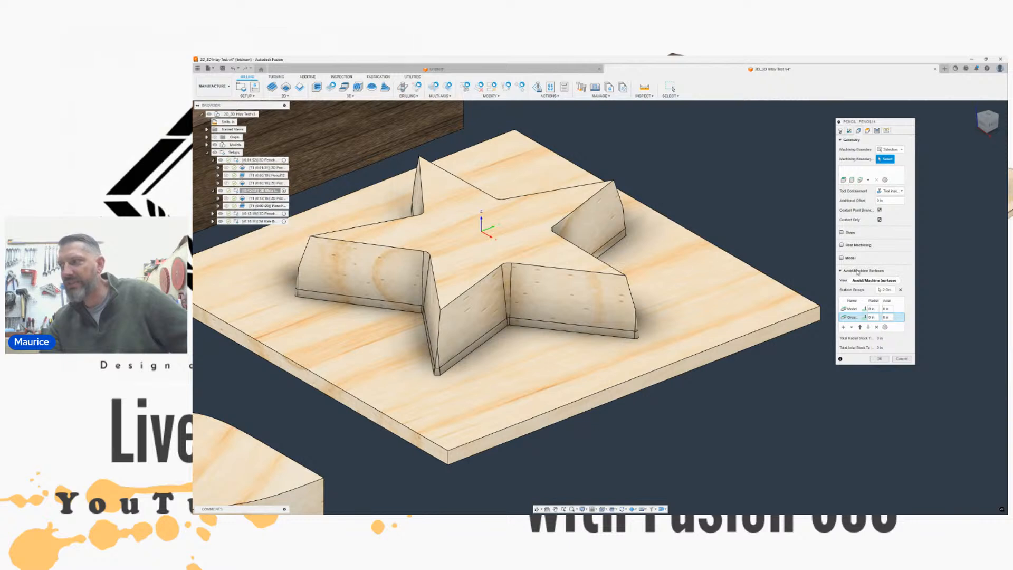
Step: Inspect the star wall faces in the Pencil operation's second surface group from several angles, then cancel the face selection edit
click(854, 318)
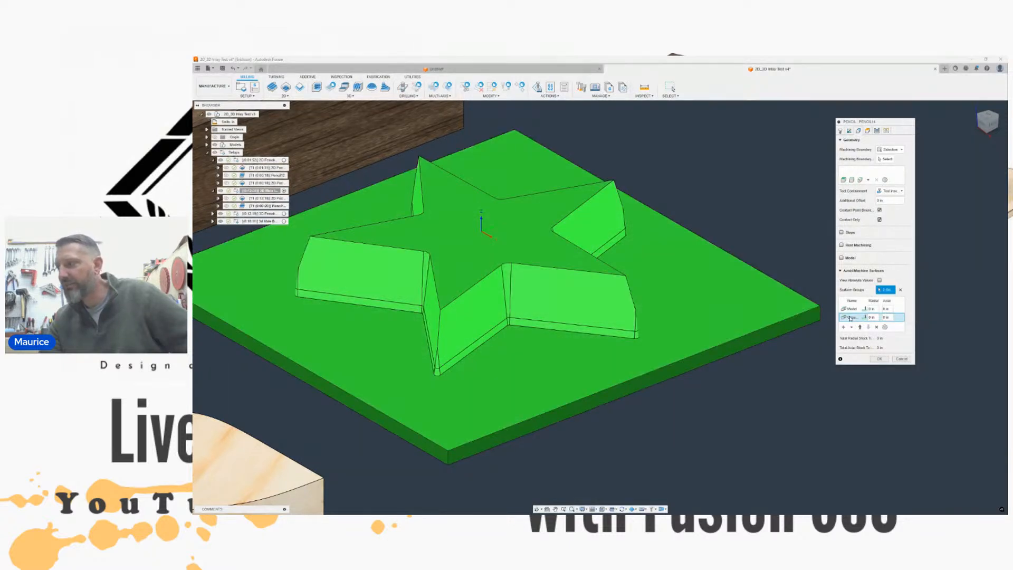
click(860, 320)
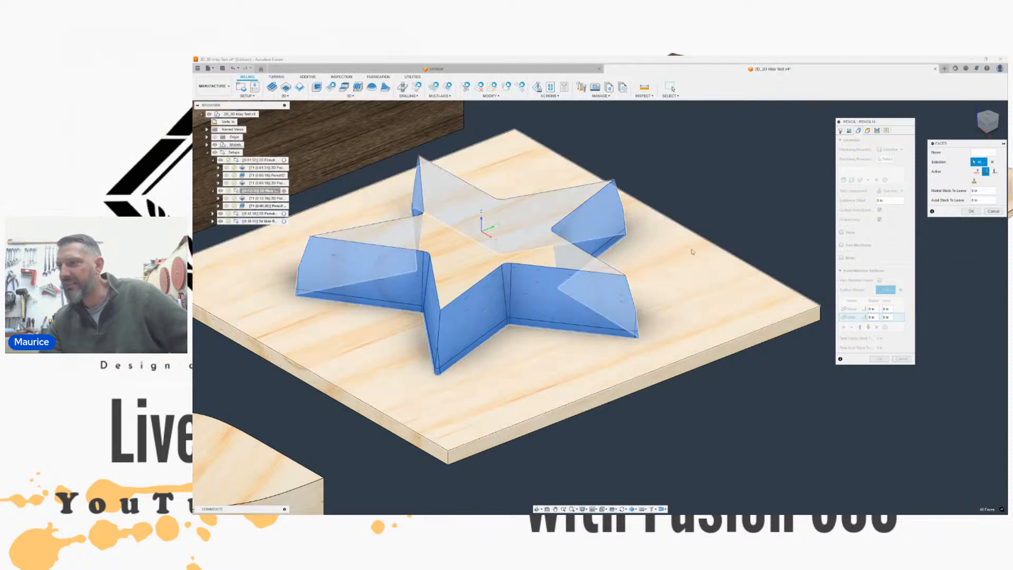
middle_drag(765, 201, 728, 196)
drag(954, 146, 725, 129)
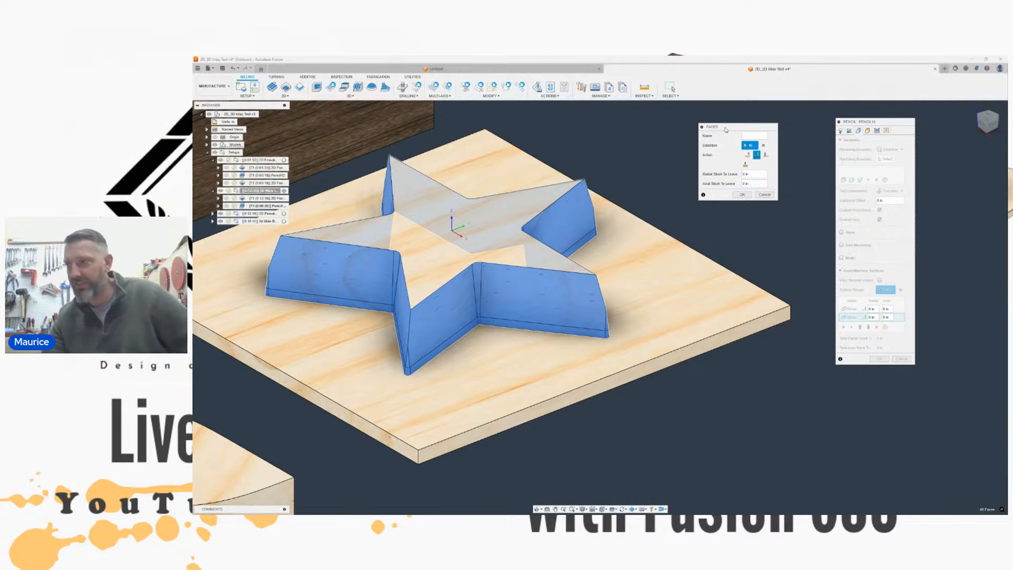
scroll(644, 202, up, 5)
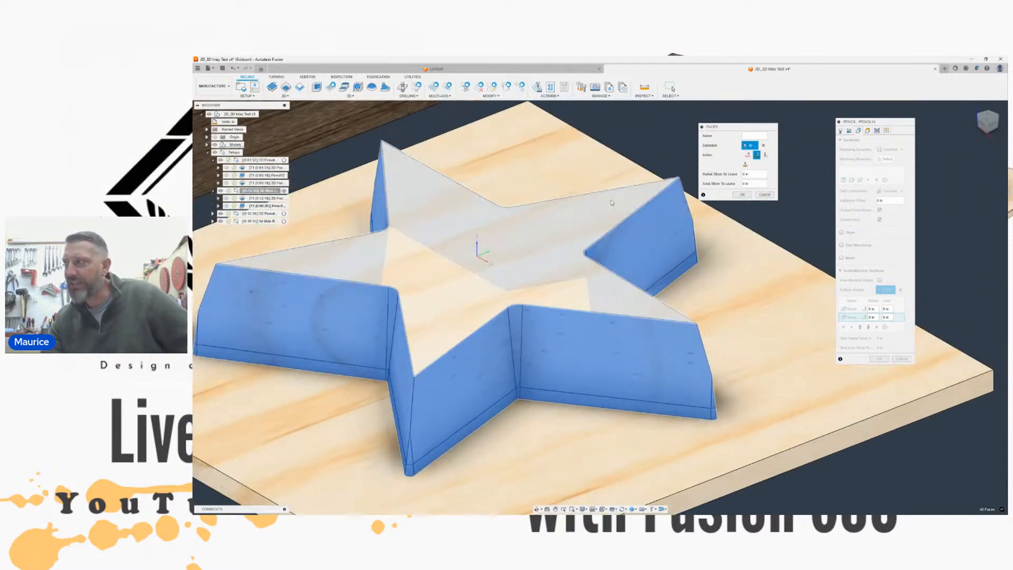
mouse_move(599, 301)
shift+middle_down()
mouse_move(592, 308)
mouse_move(604, 317)
shift+middle_up()
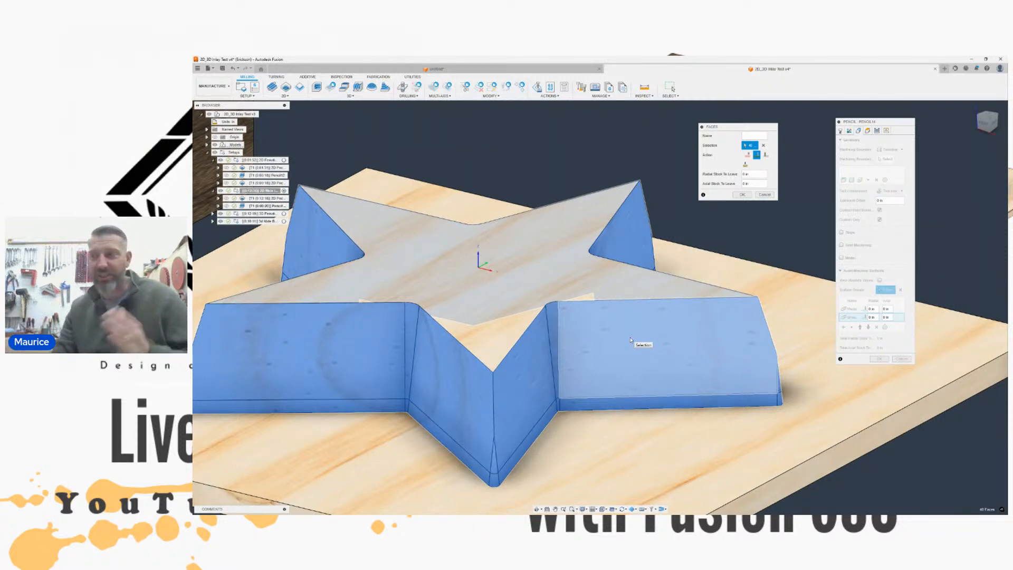
scroll(607, 341, down, 5)
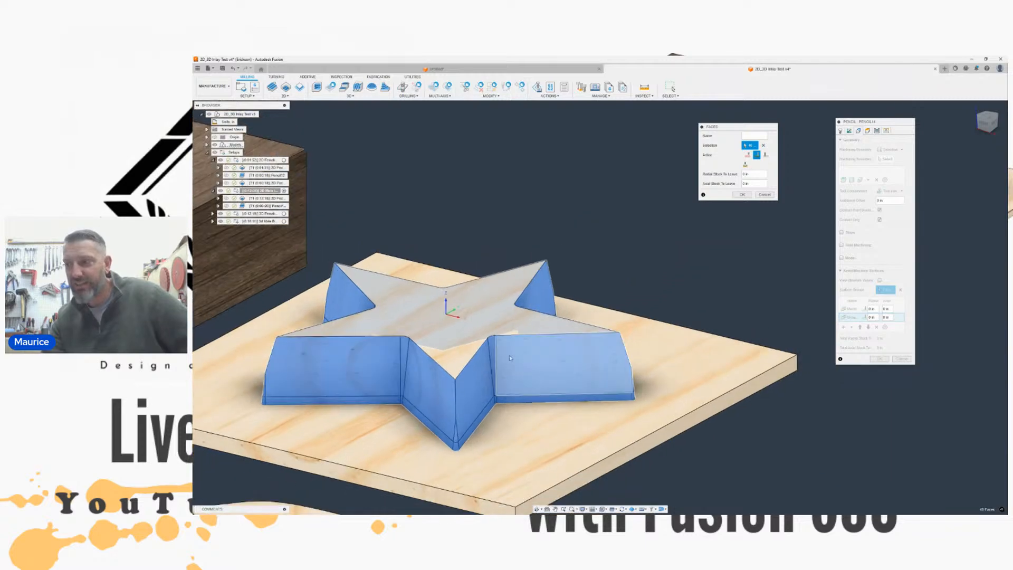
middle_drag(571, 341, 609, 326)
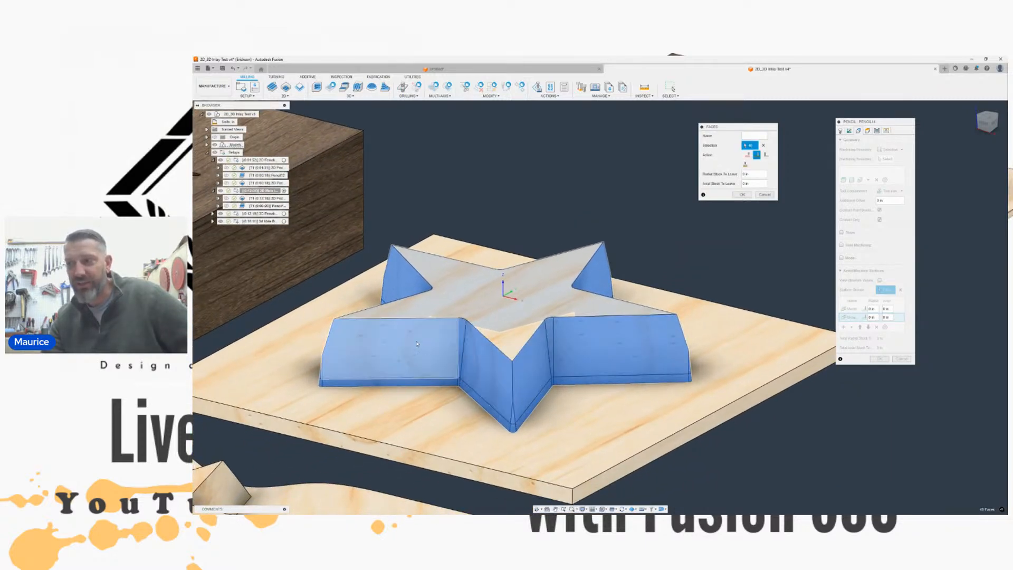
scroll(341, 357, down, 1)
middle_drag(349, 353, 322, 357)
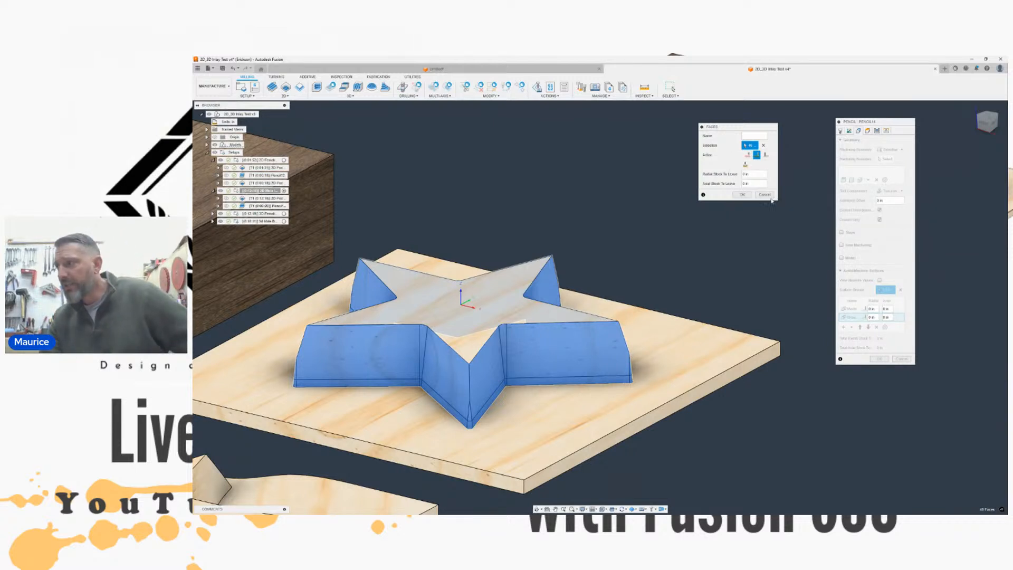
click(766, 195)
Step: Review the male Pencil operation's heights, passes and linking settings, then close them without changes
drag(889, 123, 824, 125)
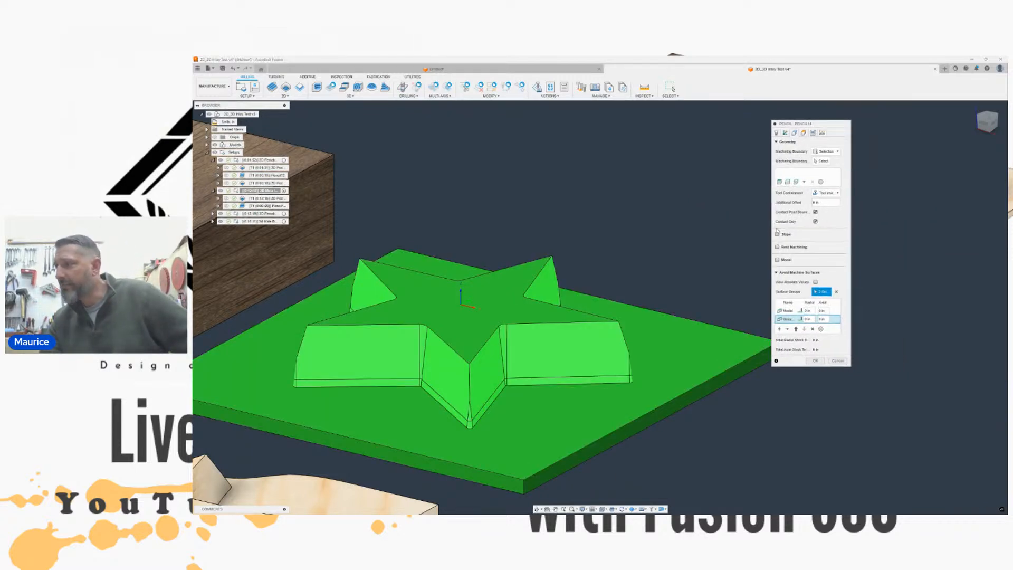
scroll(501, 274, down, 2)
middle_drag(602, 224, 656, 196)
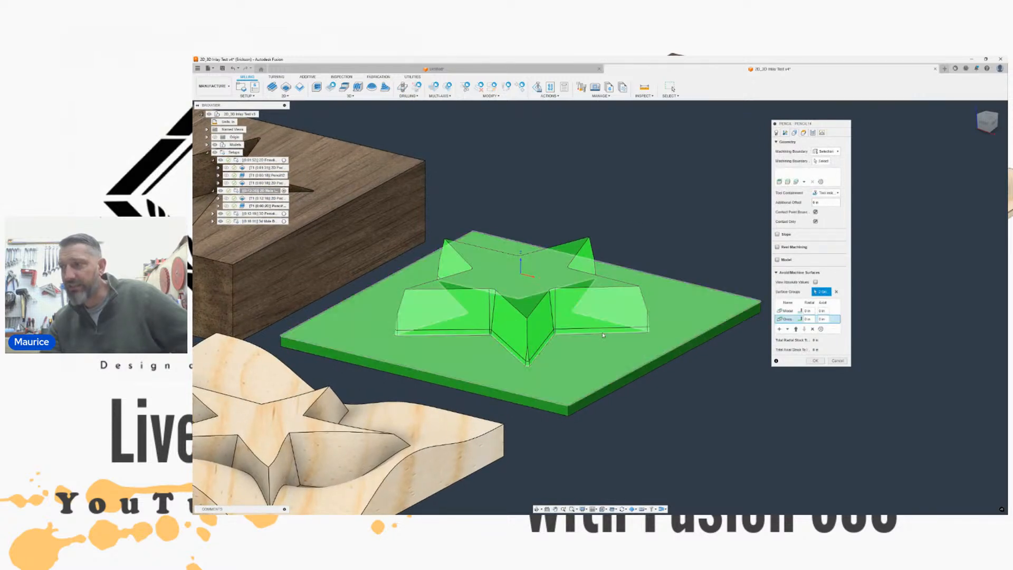
click(804, 132)
click(813, 133)
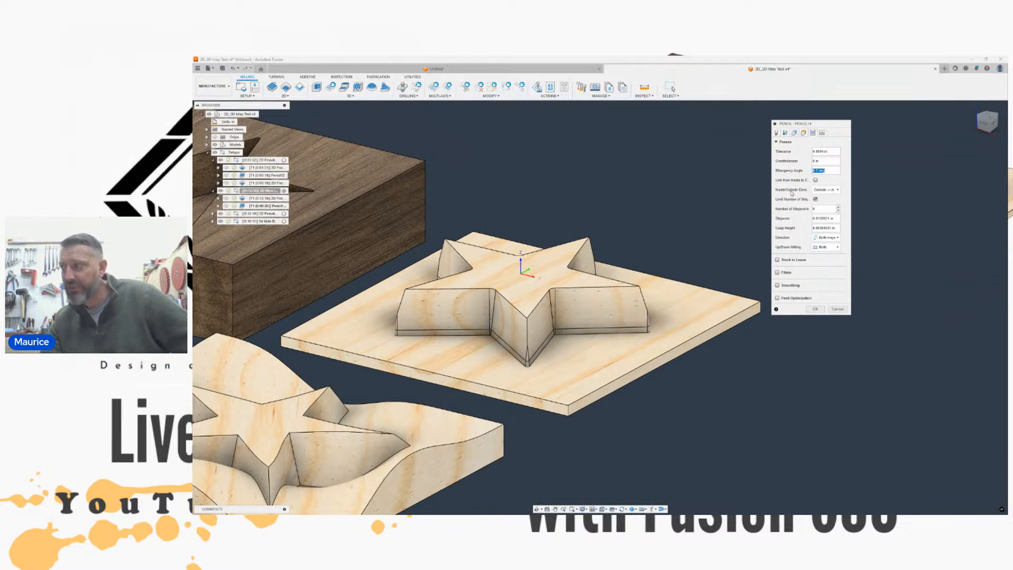
click(822, 133)
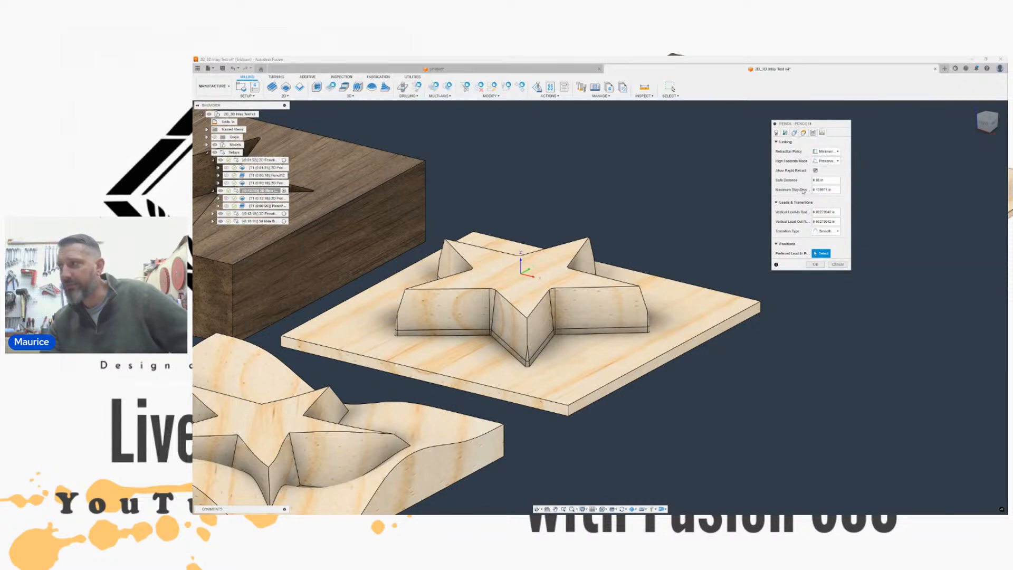
click(834, 265)
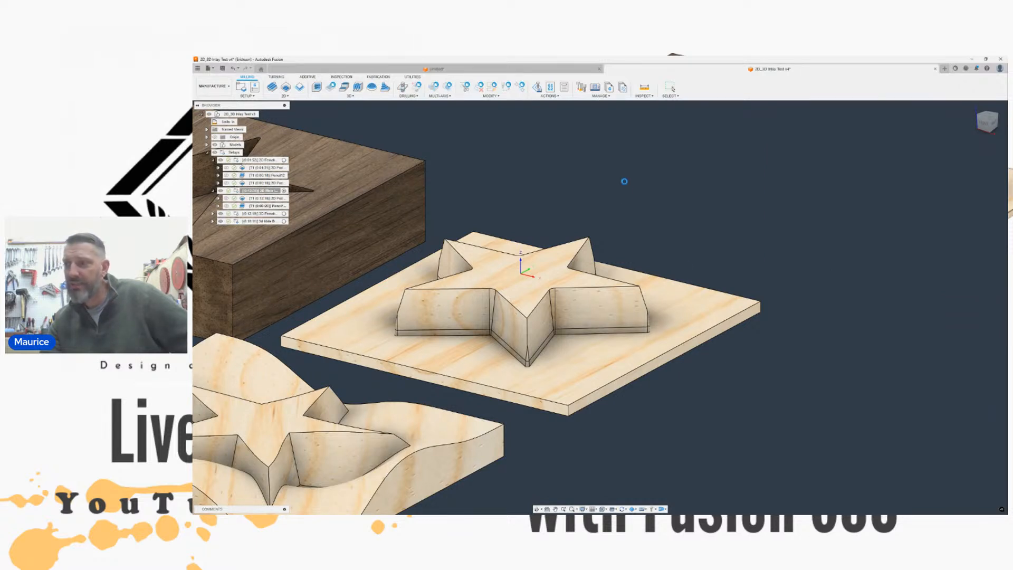
middle_drag(440, 216, 481, 213)
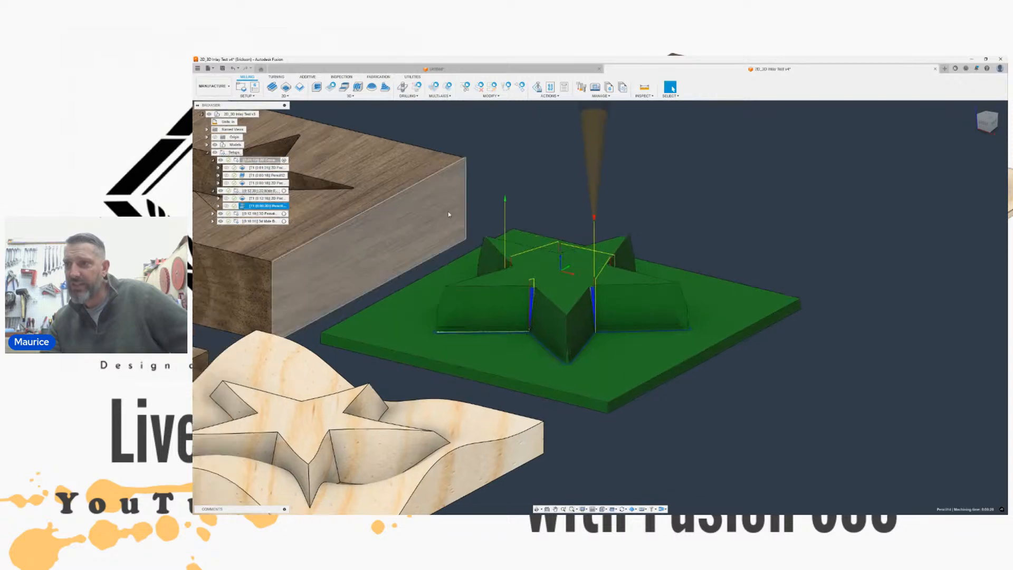
Step: Start a simulation of the male Pencil operation on the star plug
middle_drag(611, 235, 632, 226)
mouse_move(985, 120)
mouse_down()
mouse_move(979, 163)
mouse_move(982, 133)
mouse_up()
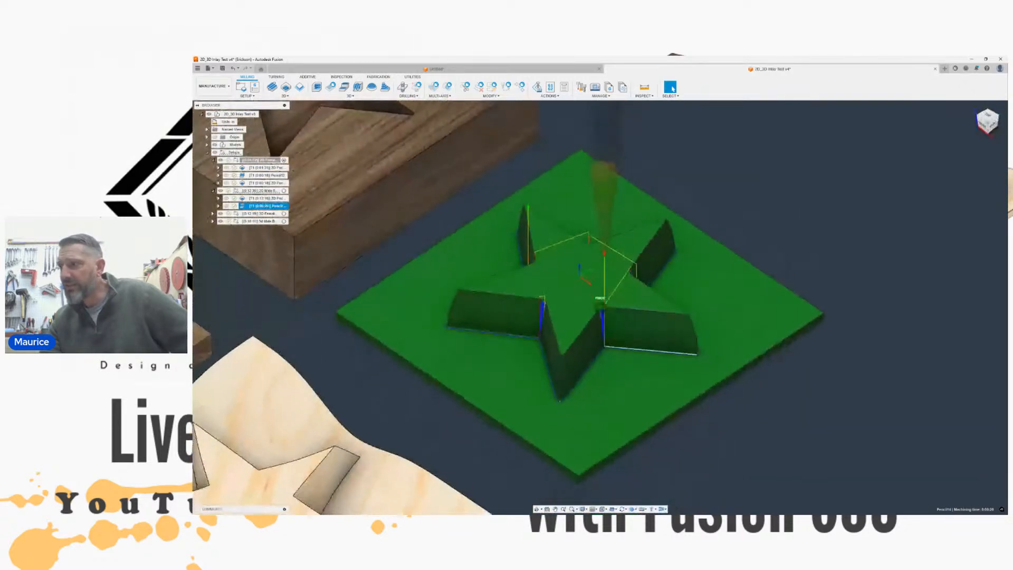
click(558, 96)
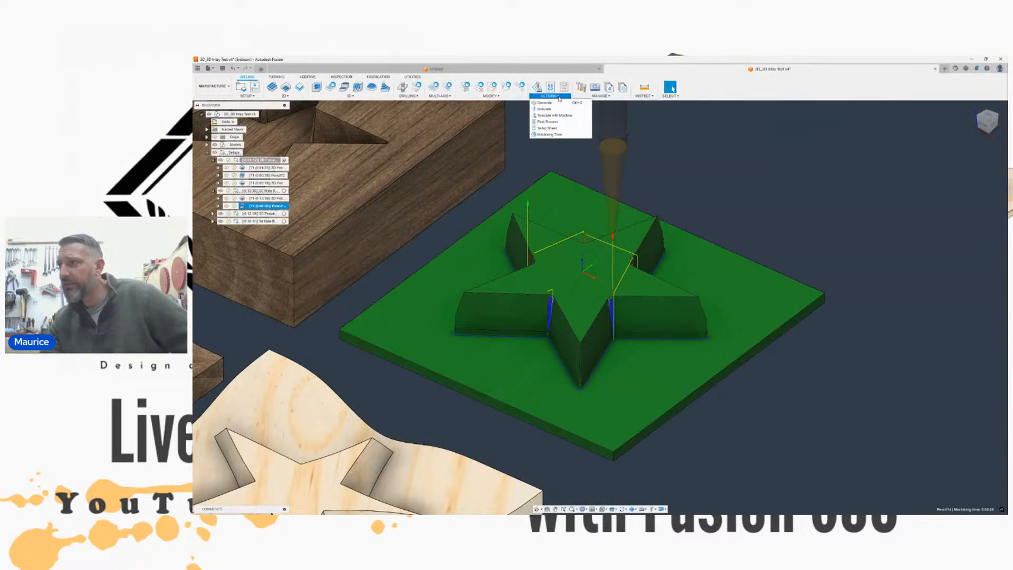
click(546, 109)
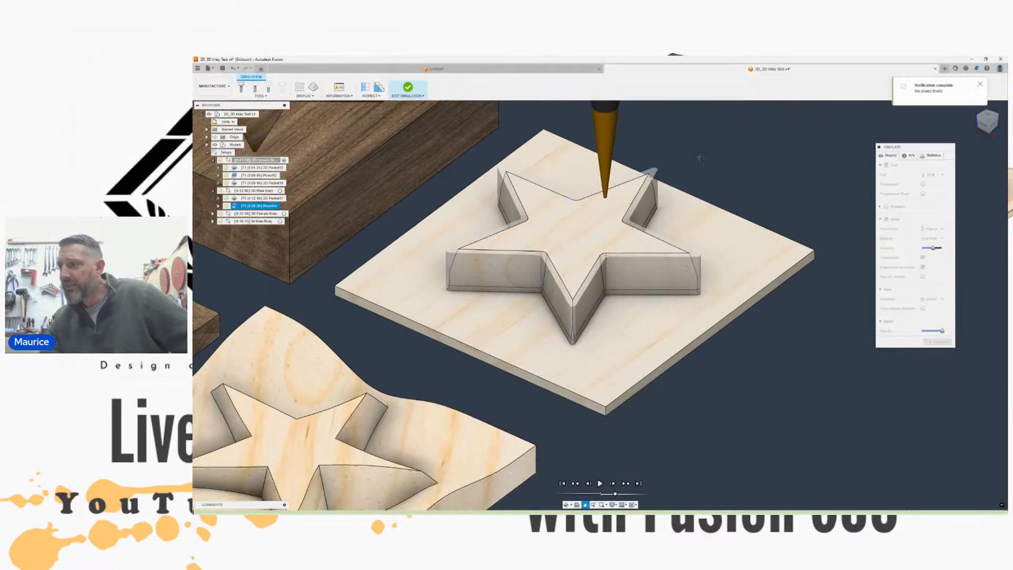
Step: Examine the simulated stock remaining around the star's points and inner corners before the Pencil pass cuts
scroll(605, 233, up, 5)
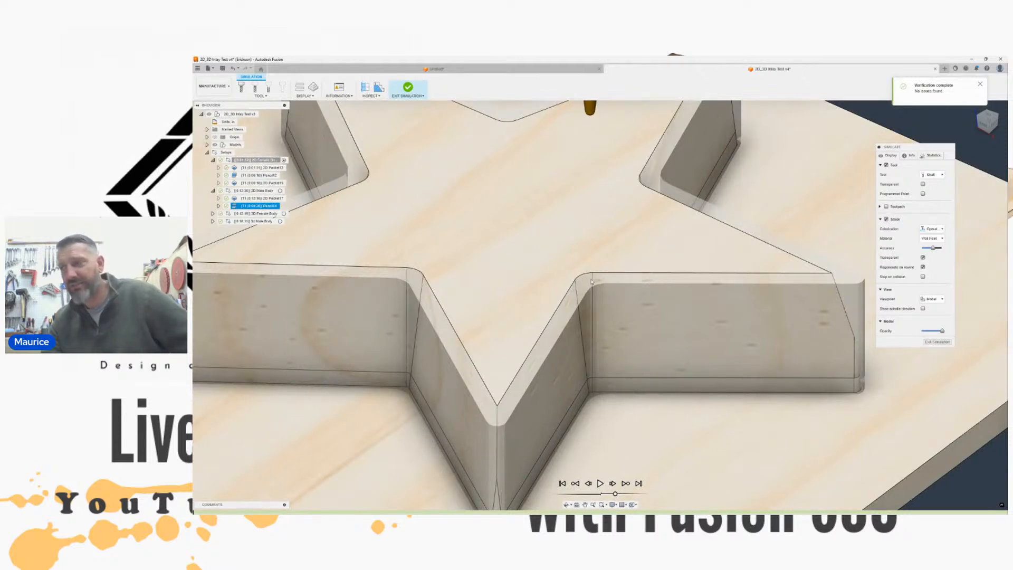
scroll(645, 210, down, 4)
middle_drag(611, 174, 565, 207)
drag(989, 119, 1003, 122)
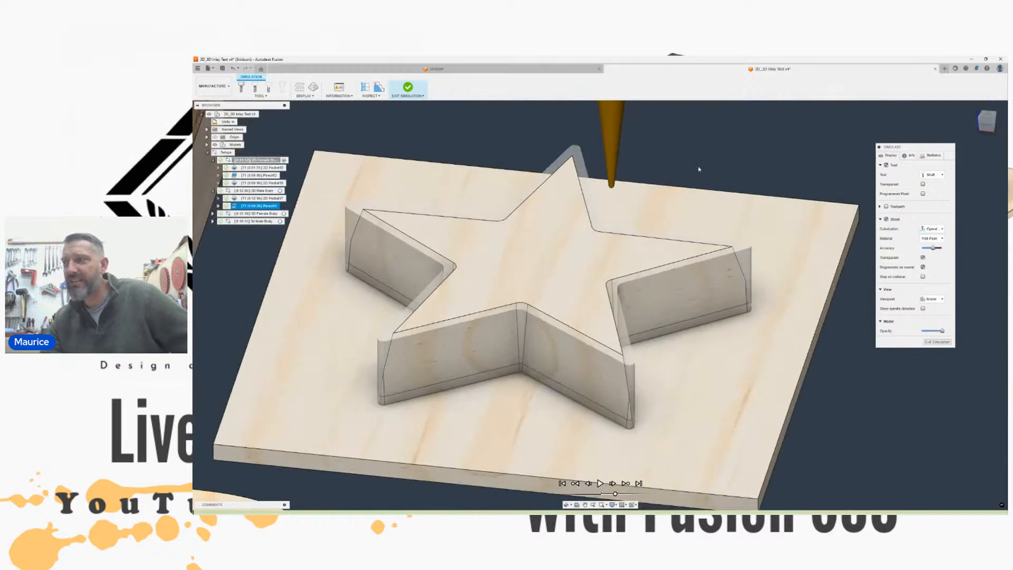
middle_drag(700, 171, 647, 249)
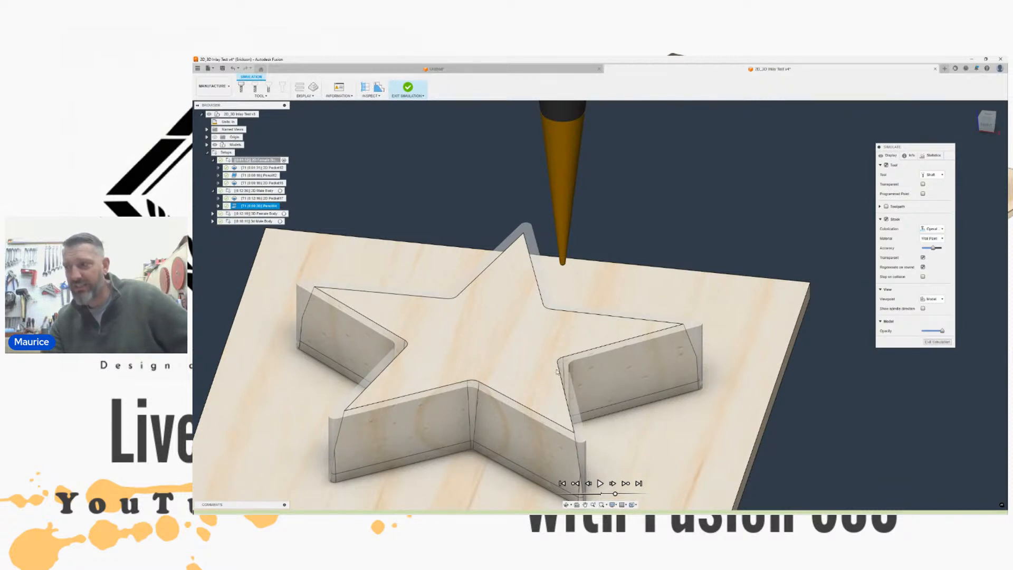
scroll(560, 356, up, 5)
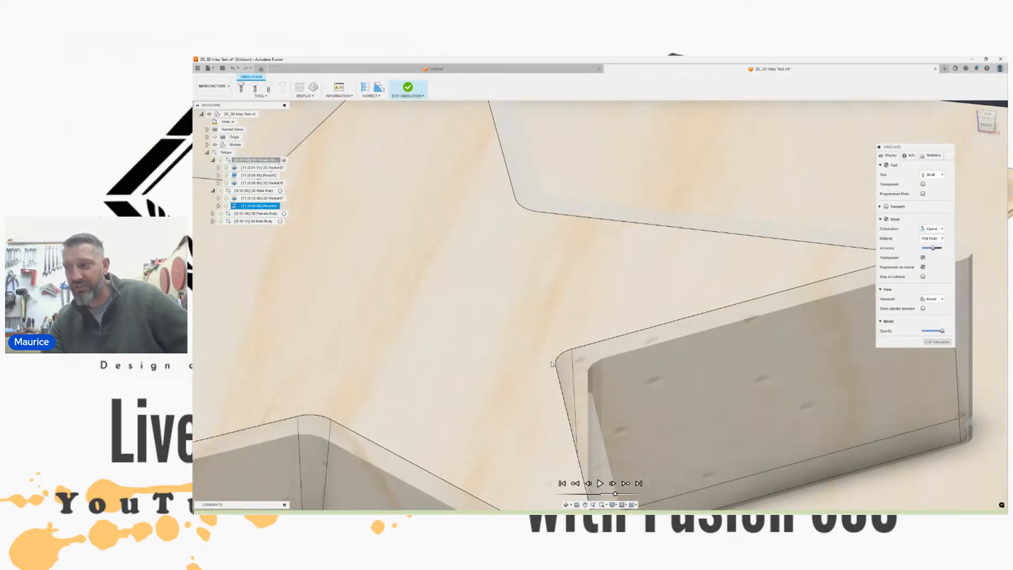
scroll(566, 356, down, 8)
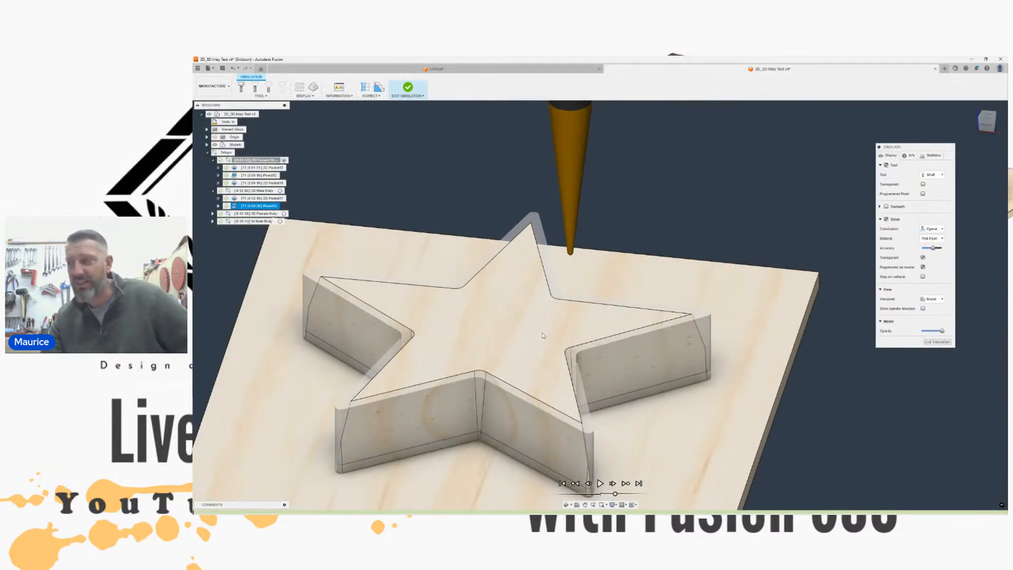
shift+middle_drag(522, 203, 754, 224)
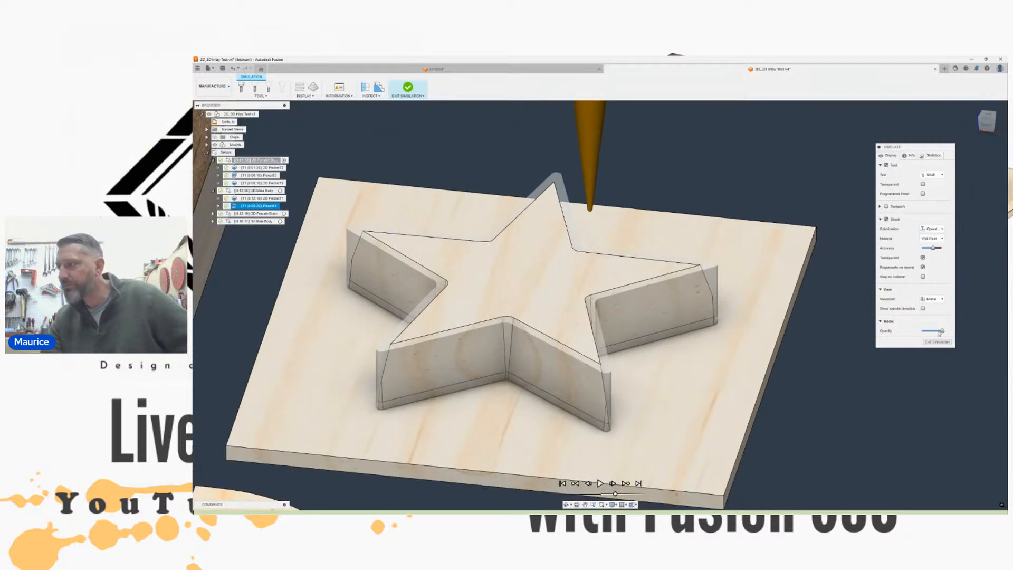
Step: Play the Pencil simulation and follow the tapered tool as it cuts the star's first inner corner
click(599, 484)
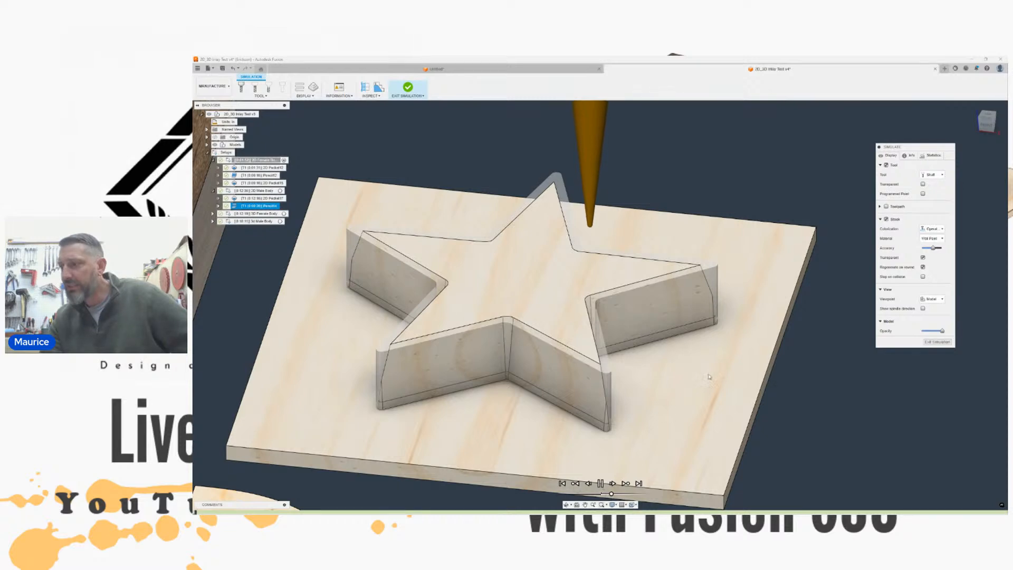
shift+middle_drag(602, 303, 598, 304)
scroll(544, 290, up, 5)
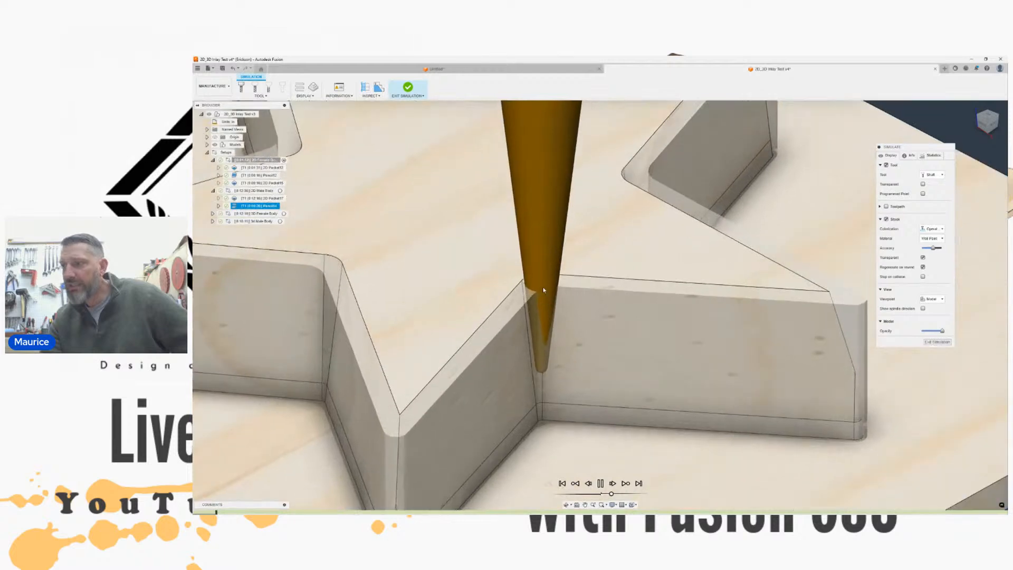
scroll(544, 289, up, 2)
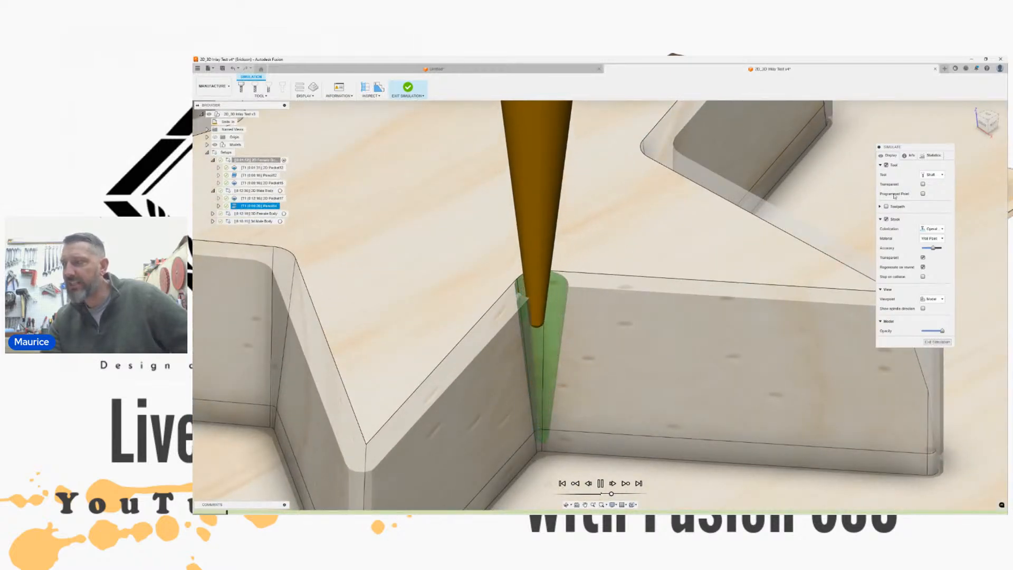
shift+middle_drag(600, 305, 602, 303)
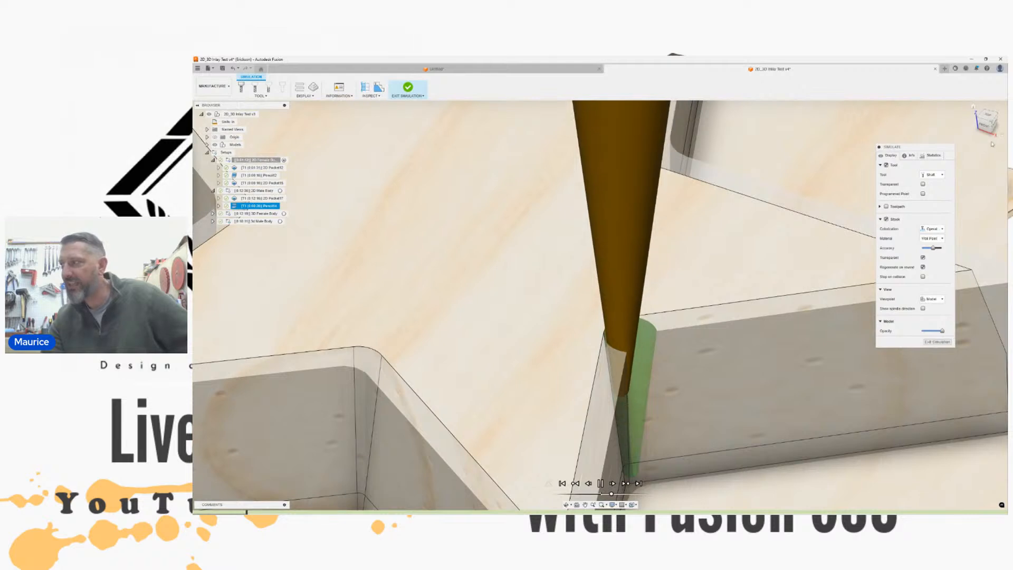
click(992, 113)
shift+middle_drag(599, 305, 537, 209)
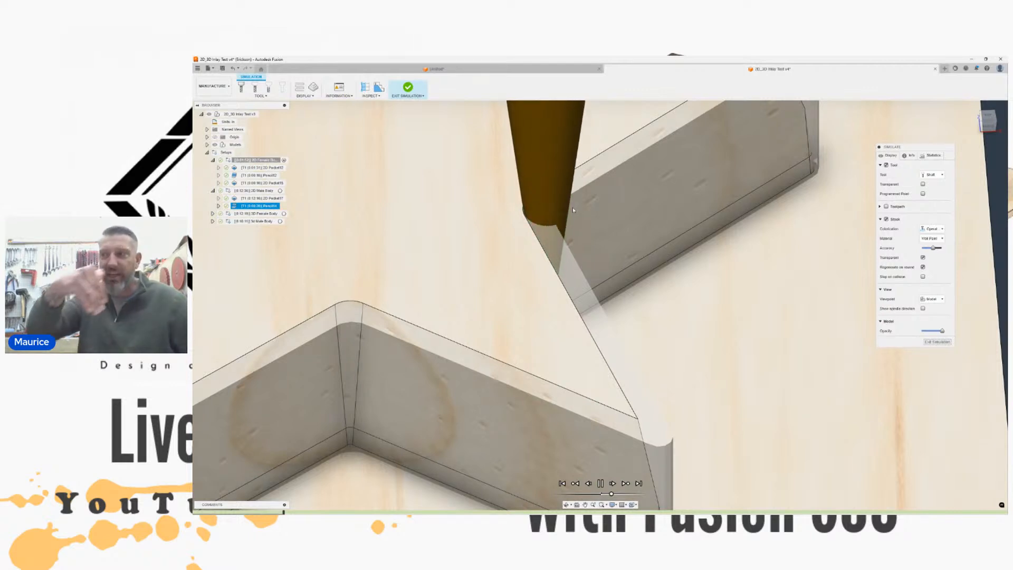
Step: Follow the simulated Pencil pass along the star's walls and around its front point
drag(987, 119, 944, 117)
scroll(679, 204, down, 2)
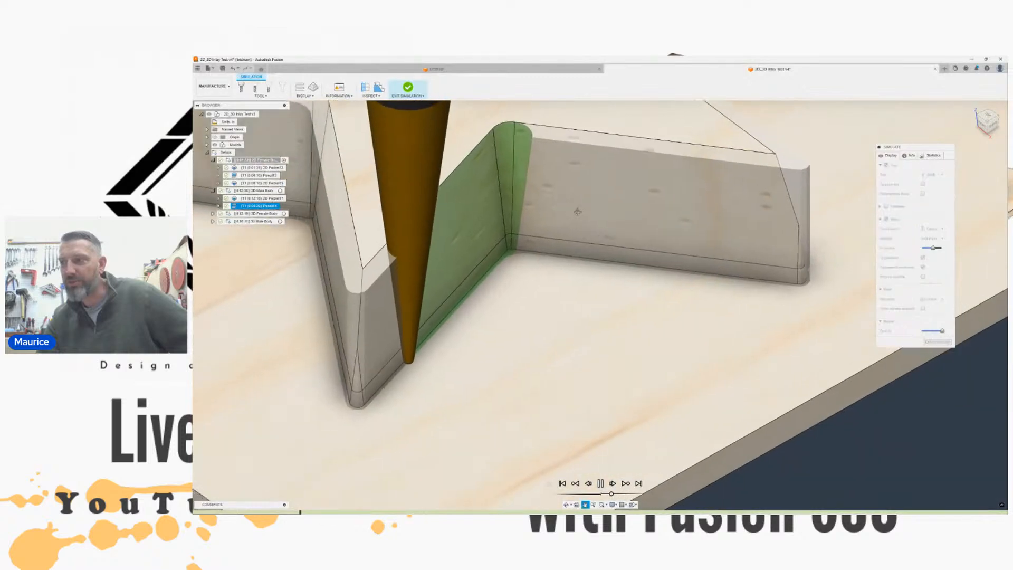
middle_drag(498, 243, 579, 241)
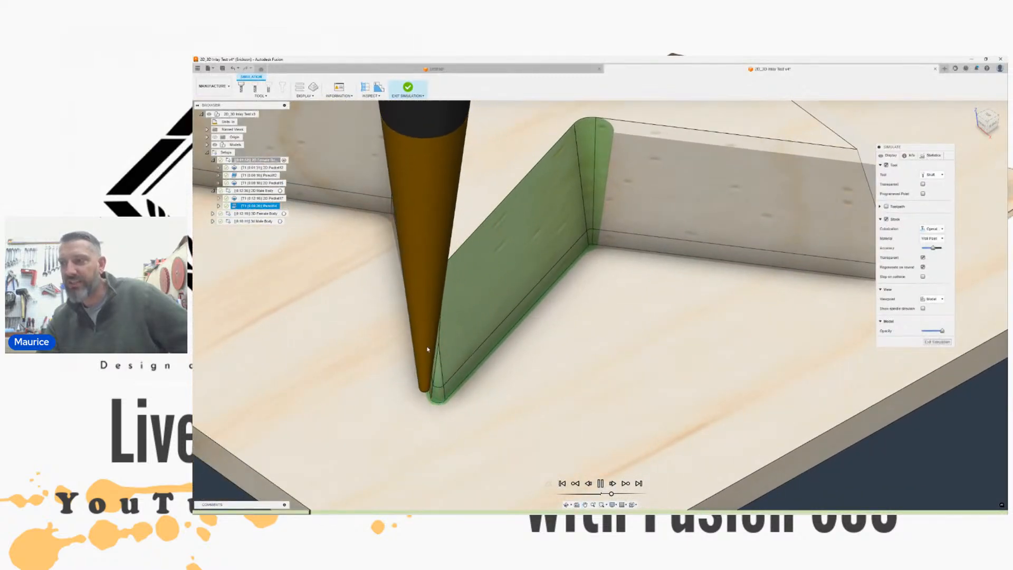
scroll(507, 283, down, 4)
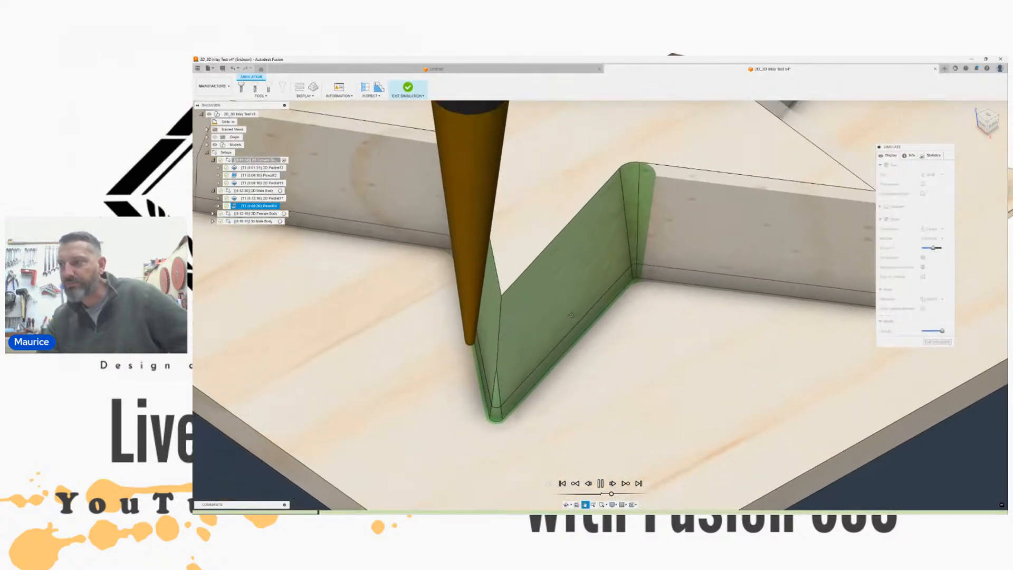
scroll(596, 319, down, 2)
mouse_move(985, 116)
mouse_down()
mouse_move(947, 119)
mouse_move(988, 118)
mouse_up()
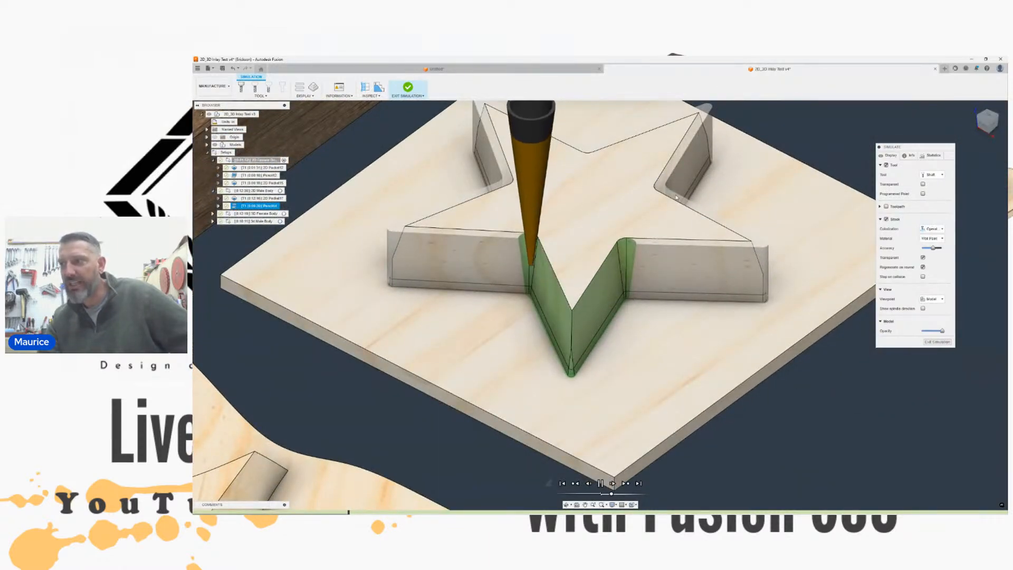
Step: Watch the tool clear the adjacent inner corner, viewing the finished walls and point from a lower angle
scroll(563, 213, up, 3)
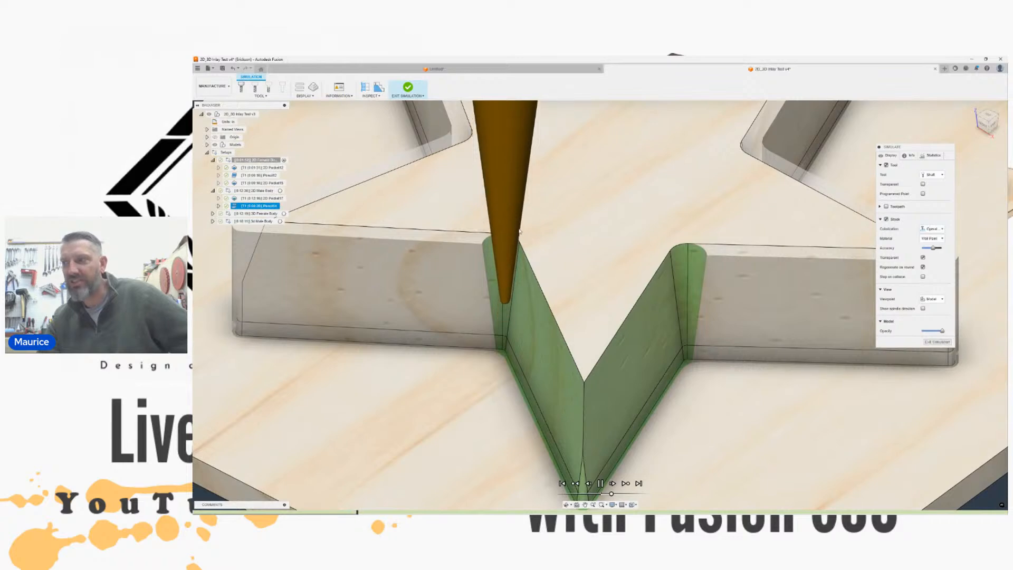
drag(987, 117, 956, 131)
shift+middle_drag(600, 305, 706, 264)
drag(956, 122, 956, 114)
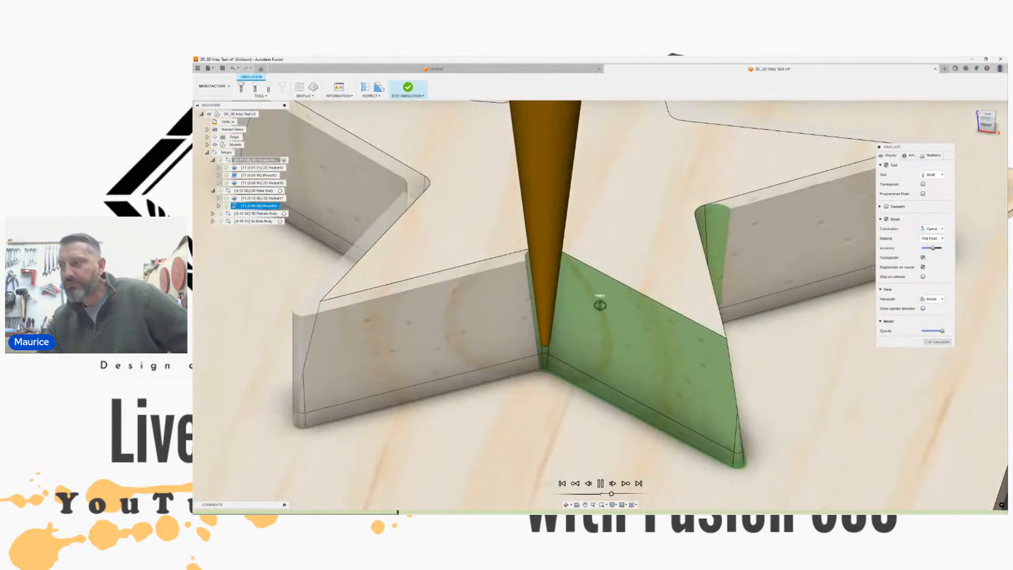
shift+middle_drag(760, 311, 697, 225)
scroll(719, 337, up, 2)
drag(988, 112, 985, 106)
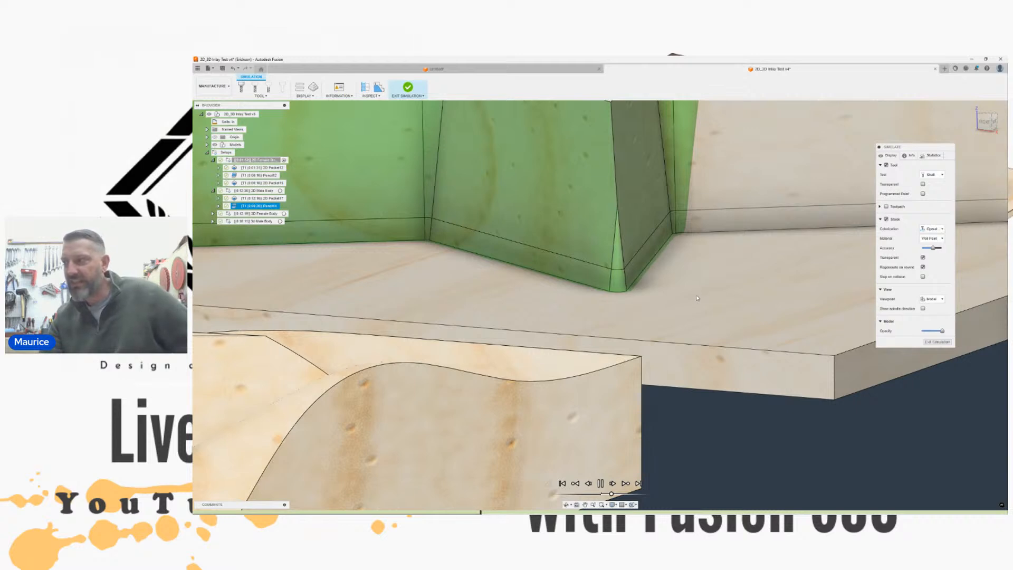
Step: Inspect the base of the simulated star walls and the tip of the front point up close
scroll(694, 298, down, 5)
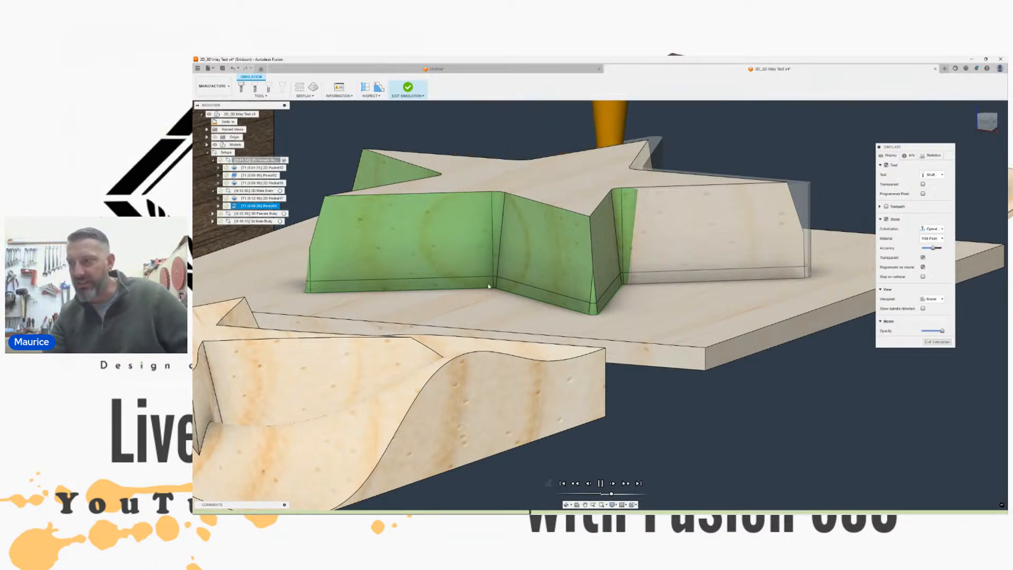
shift+middle_drag(491, 287, 537, 292)
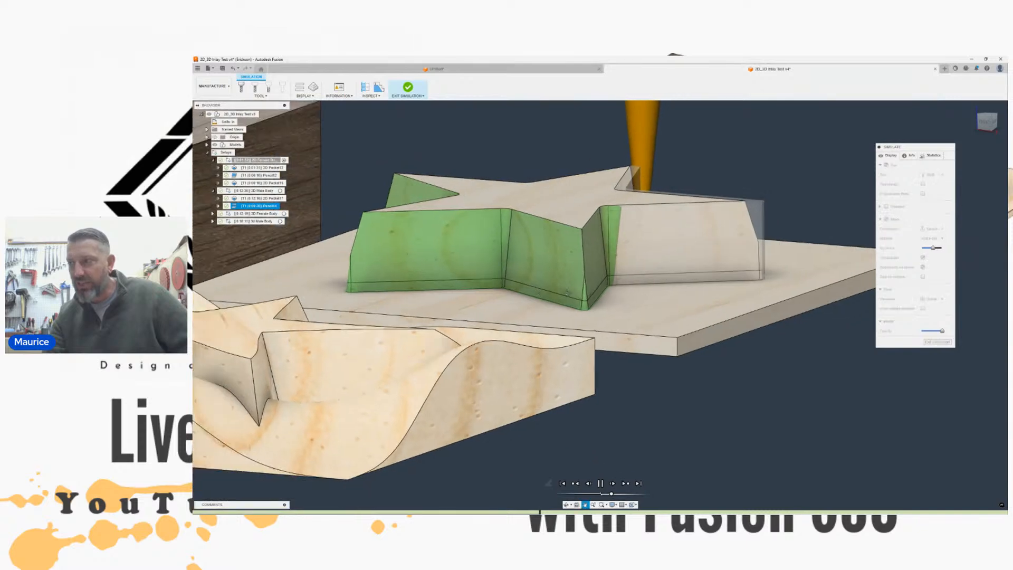
scroll(538, 293, up, 8)
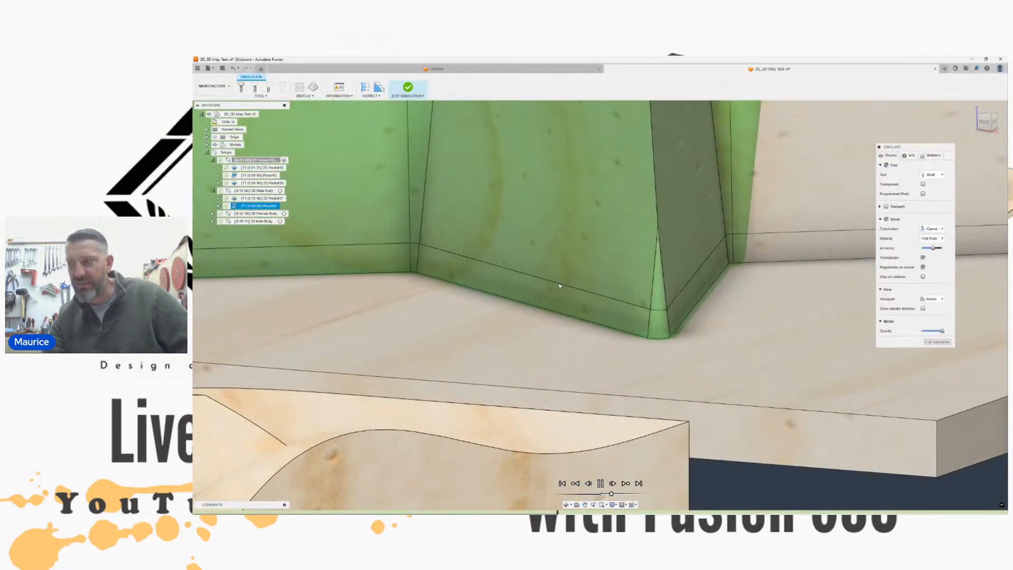
scroll(560, 286, down, 8)
middle_drag(575, 276, 600, 285)
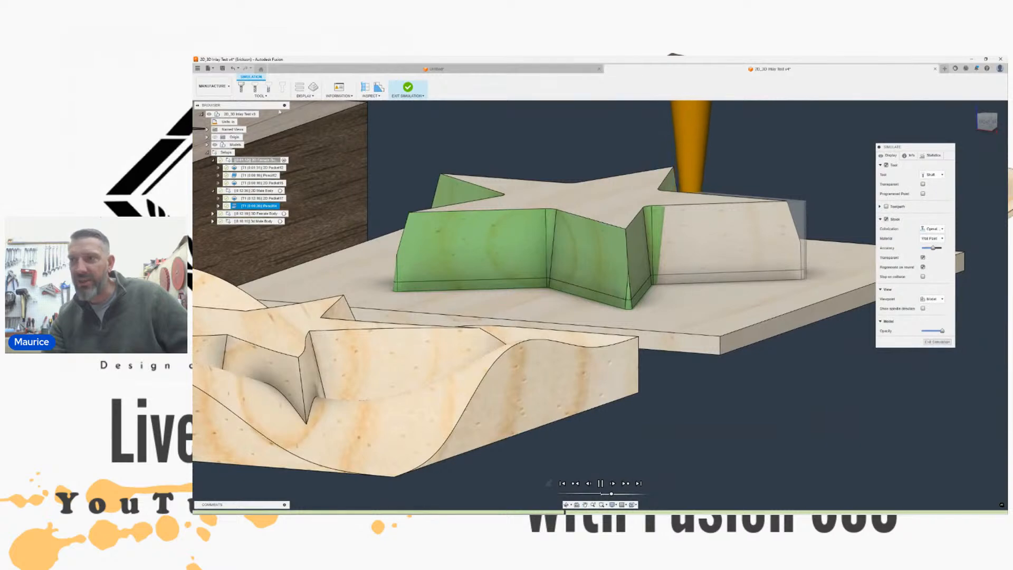
scroll(574, 318, up, 8)
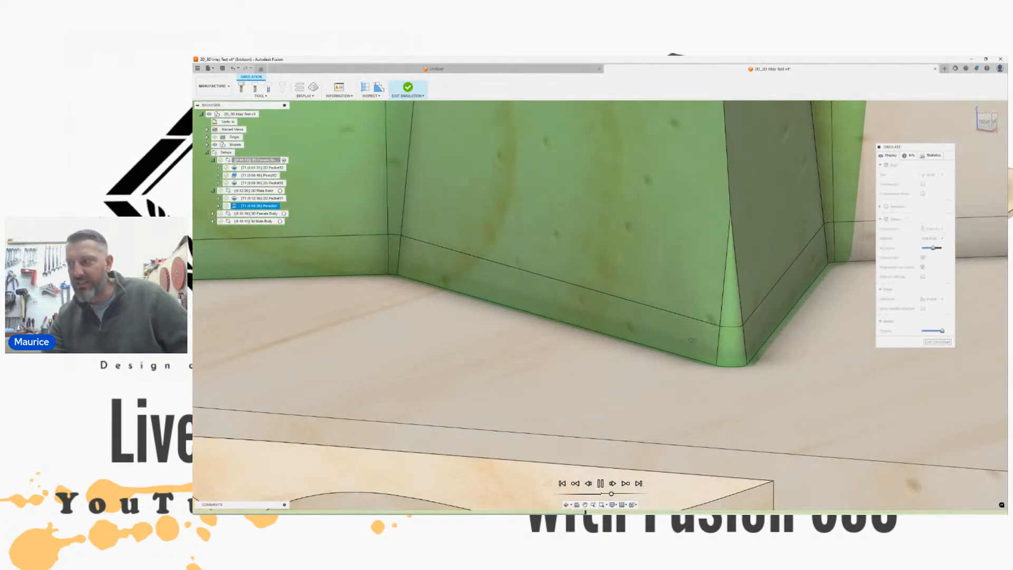
middle_drag(695, 341, 586, 330)
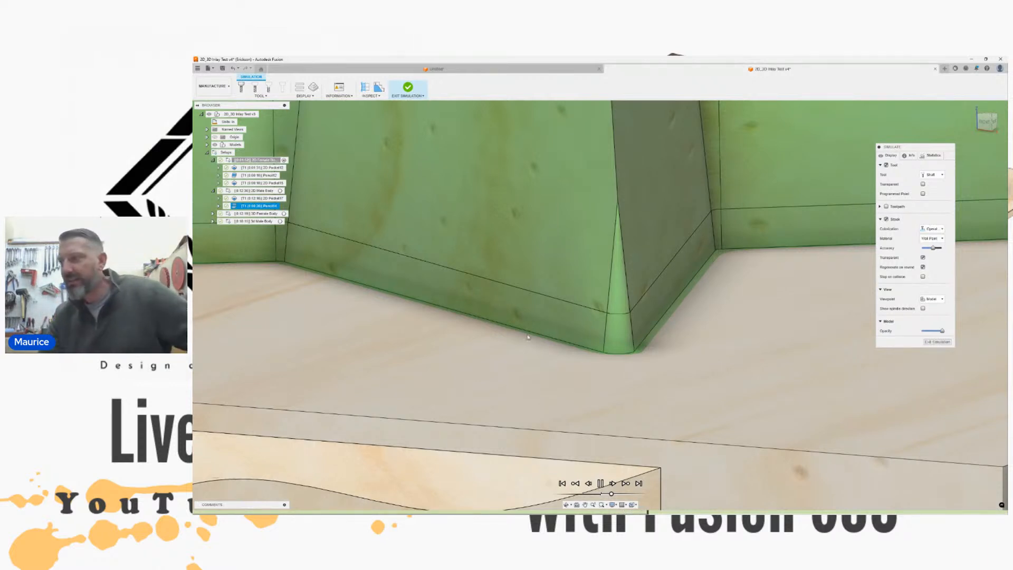
scroll(554, 274, down, 6)
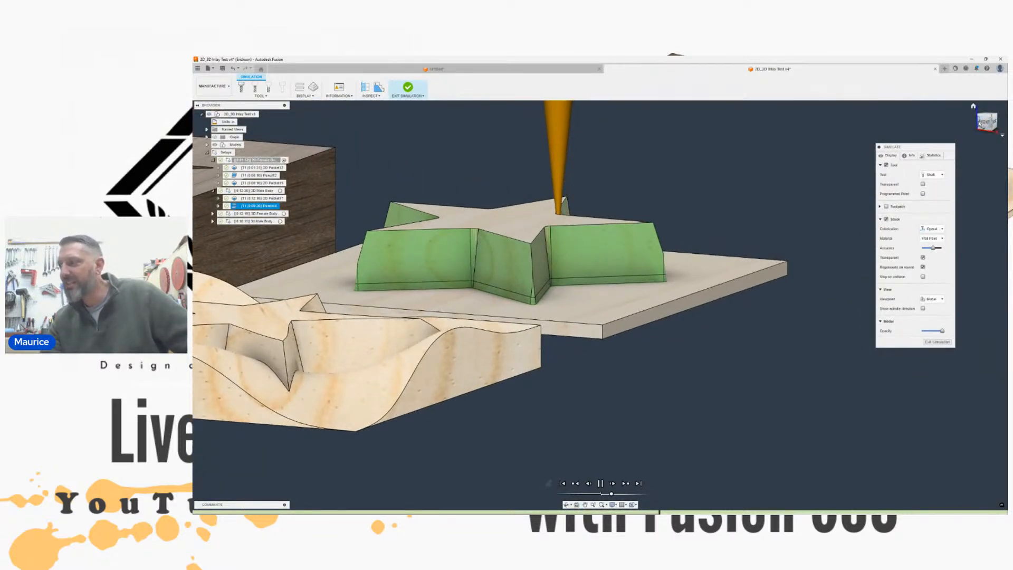
Step: Exit the simulation and return to an overview of all four star inlay bodies
click(937, 342)
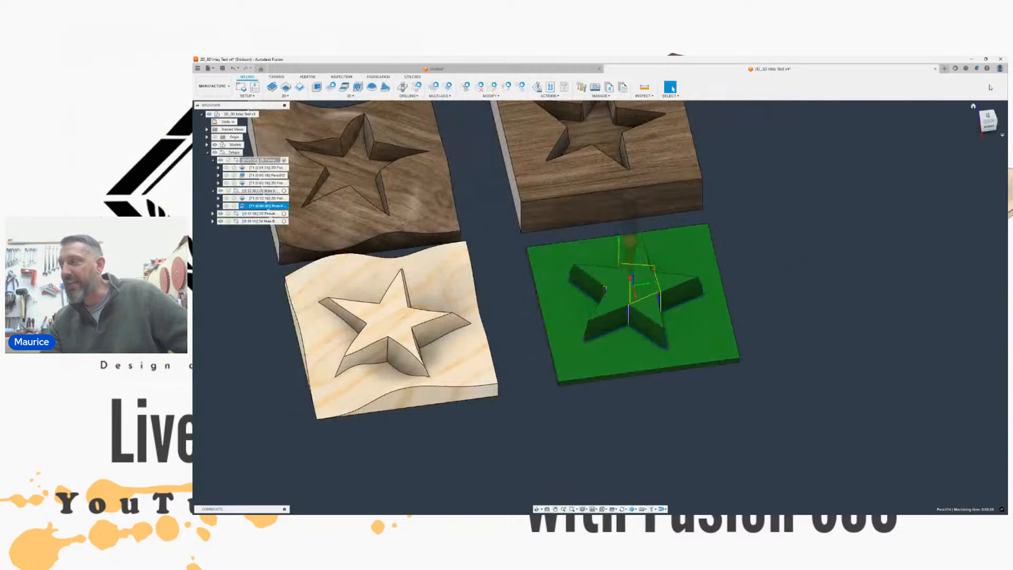
click(987, 116)
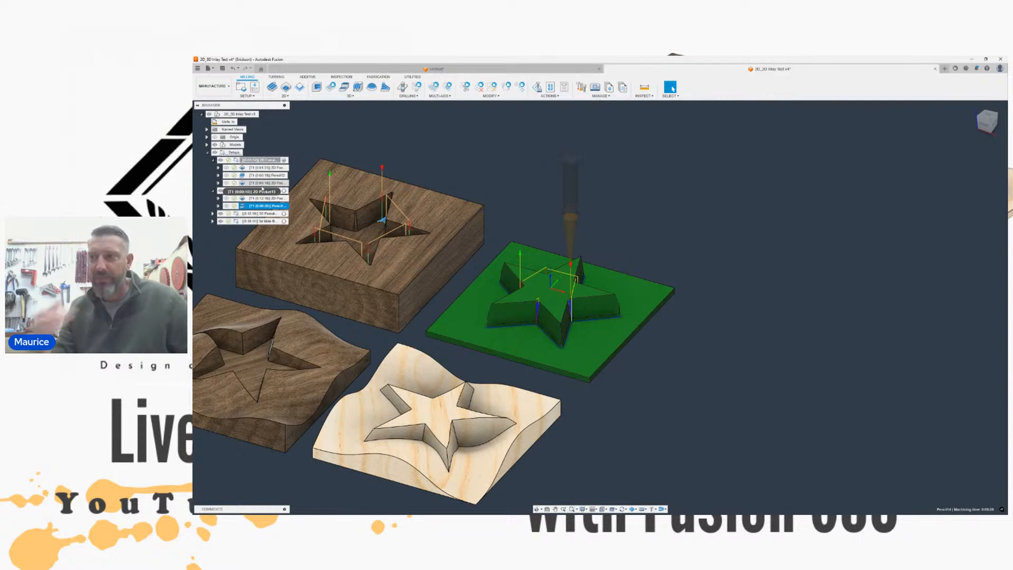
scroll(304, 182, down, 1)
middle_drag(404, 131, 513, 162)
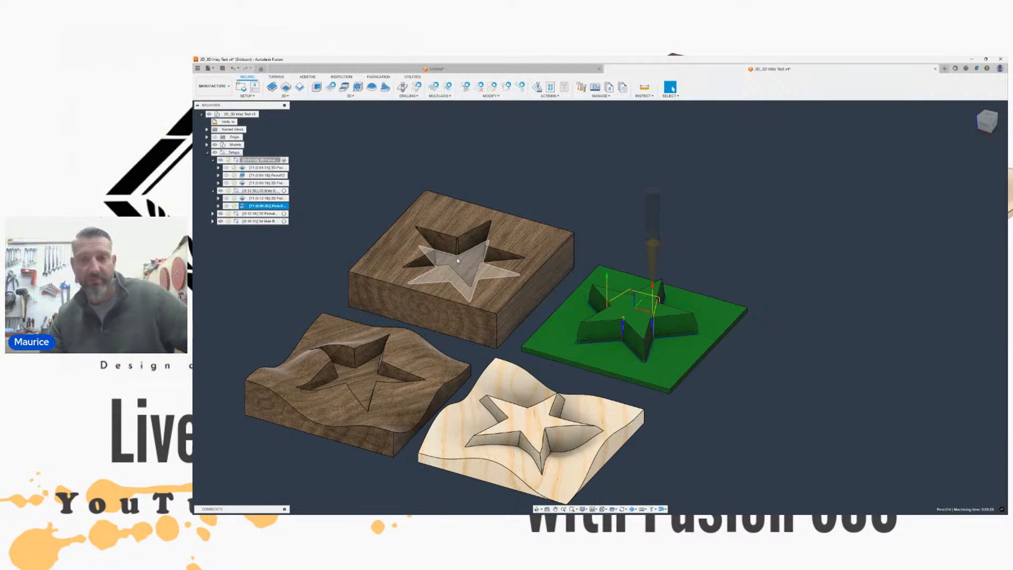
scroll(505, 284, down, 1)
middle_drag(505, 284, 556, 228)
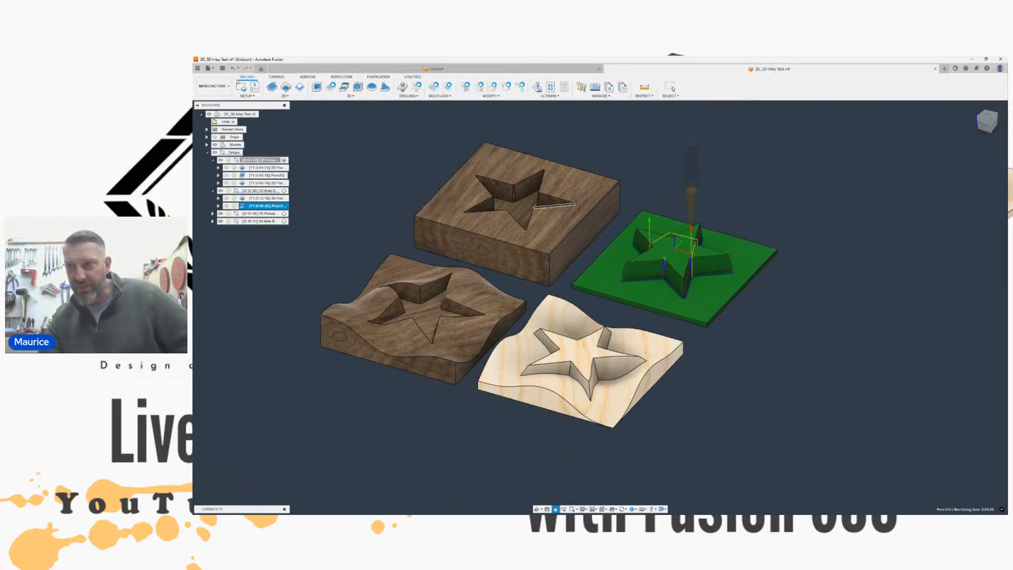
Step: Expand the 3D female body setup and display its Parallel toolpath over the wavy top surface
click(213, 214)
click(255, 296)
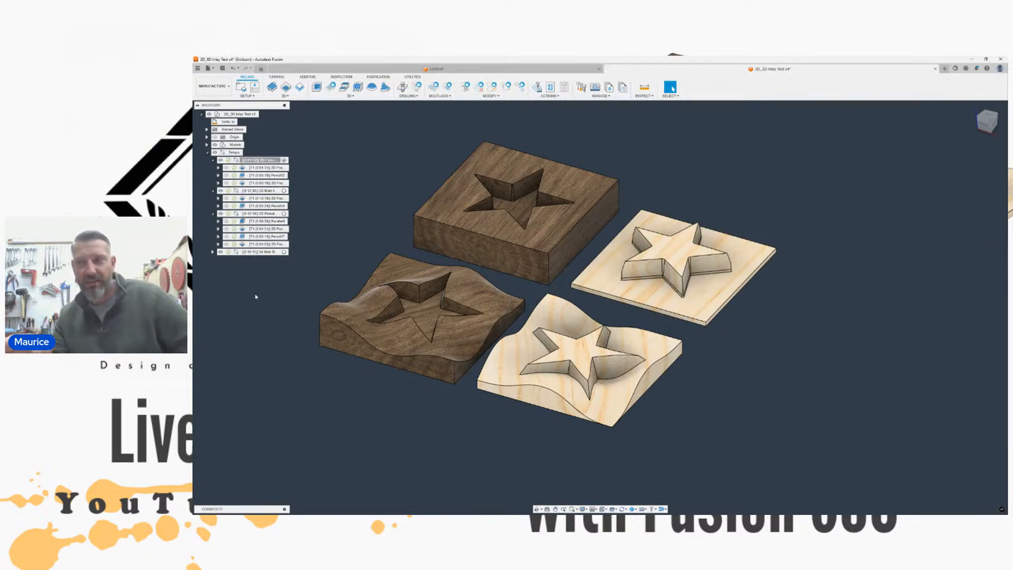
click(243, 221)
middle_drag(390, 307, 448, 265)
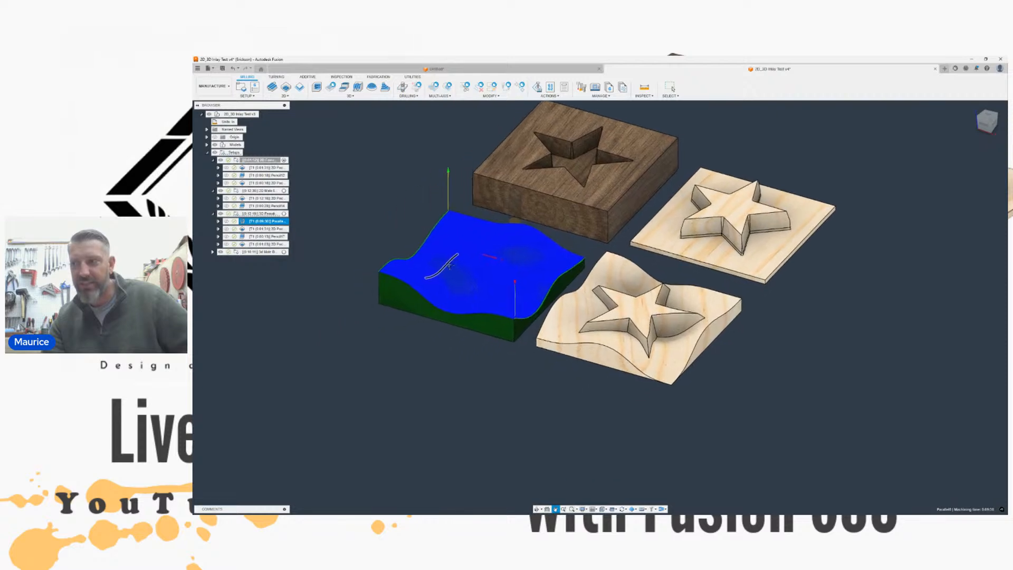
scroll(447, 266, up, 5)
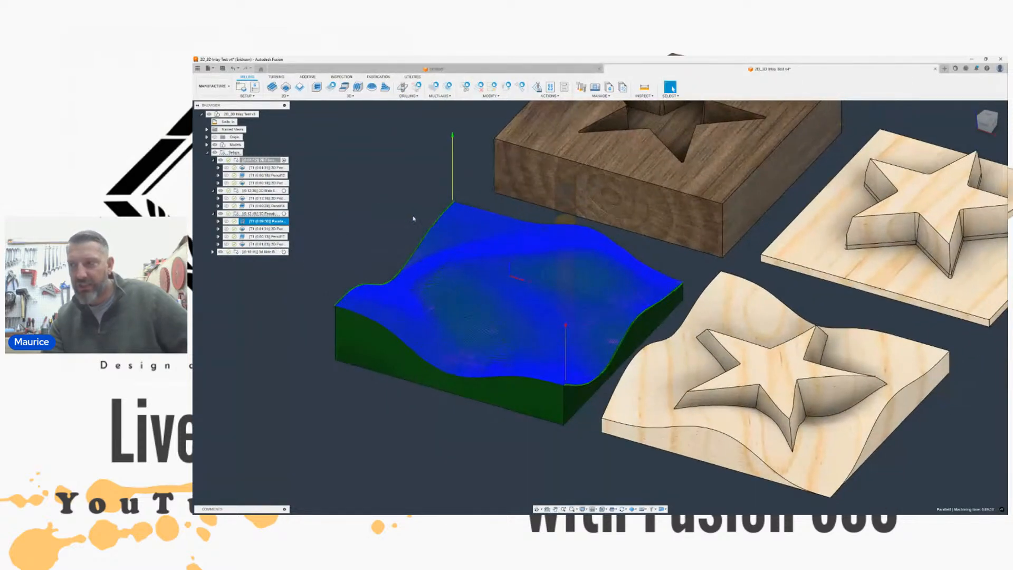
Step: Hide the Parallel toolpath to view the bare wavy female body, and display the toolpath again
middle_drag(406, 215, 352, 208)
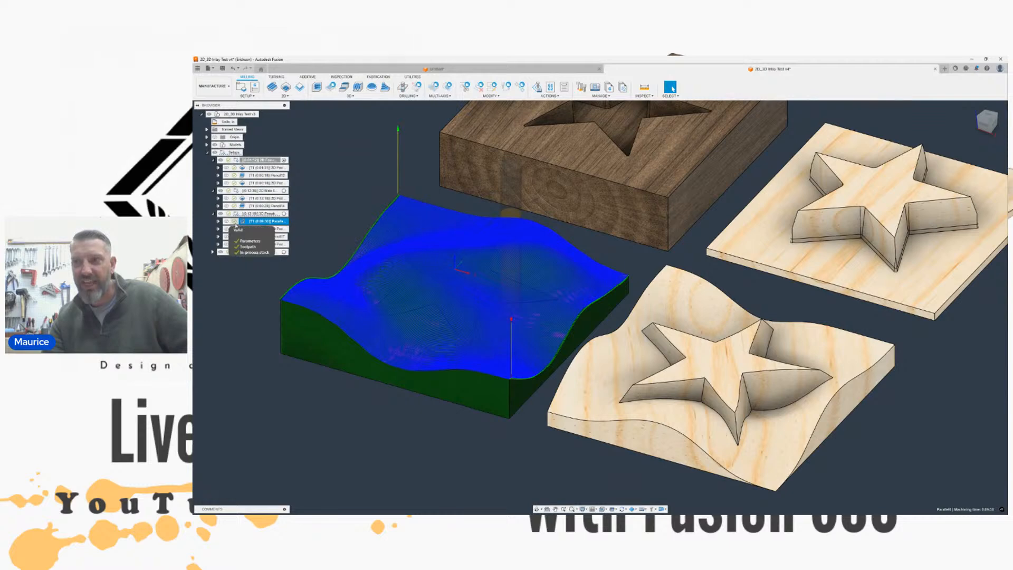
click(317, 228)
middle_drag(464, 249, 485, 241)
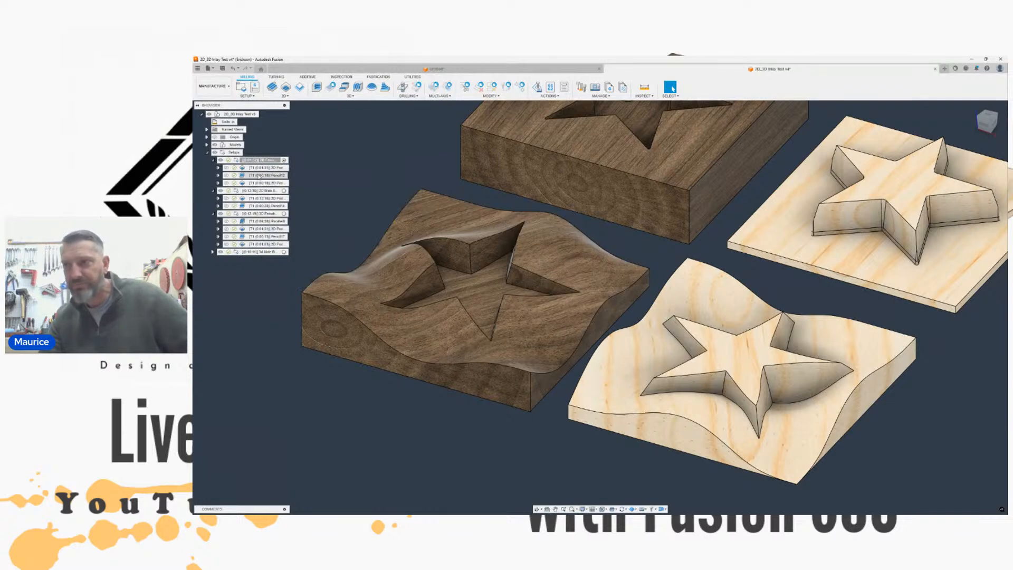
click(243, 221)
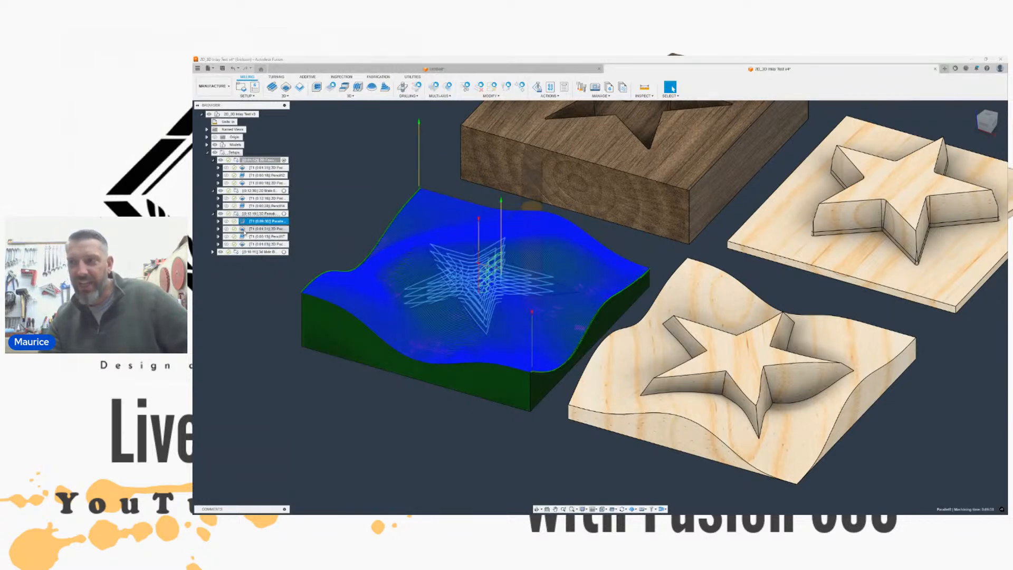
Step: Display the 2D Pocket toolpath of the 3D female body and examine its star-shaped passes from directly above
click(244, 228)
middle_drag(645, 113, 664, 174)
scroll(492, 311, up, 3)
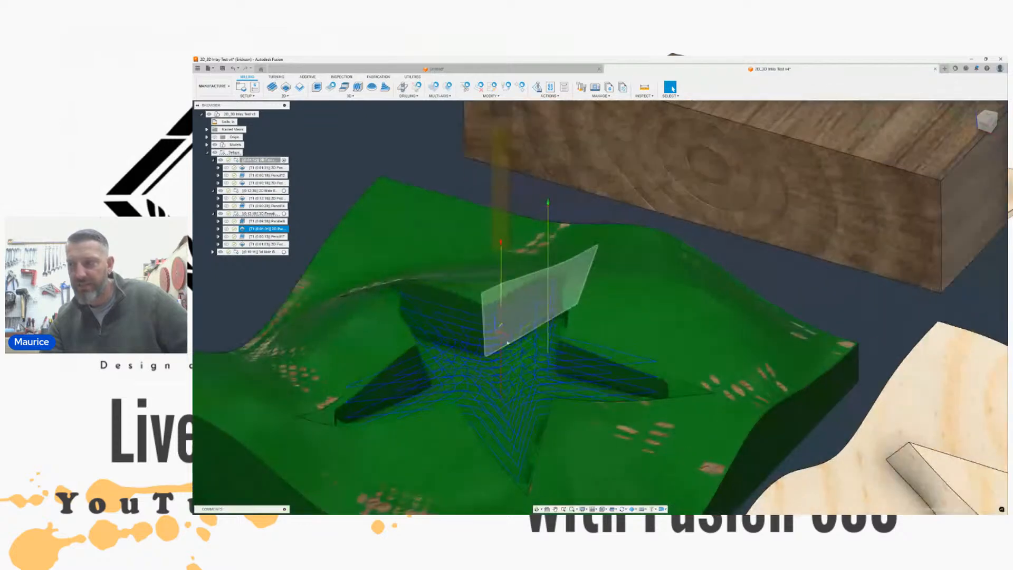
click(986, 117)
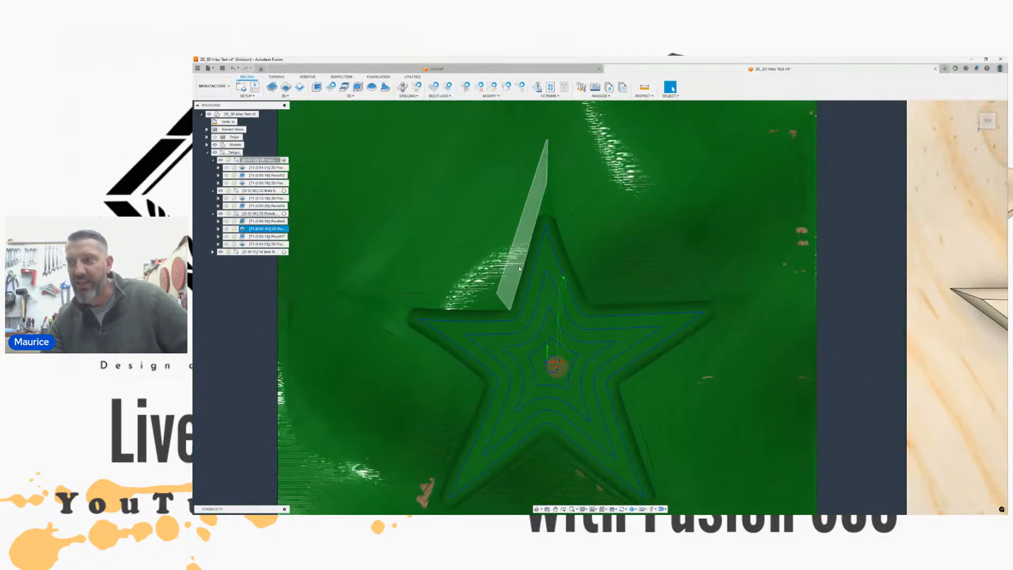
middle_drag(437, 246, 420, 243)
Step: Display the Pencil toolpath of the 3D female body and examine its path along the star recess's bottom edges
click(246, 237)
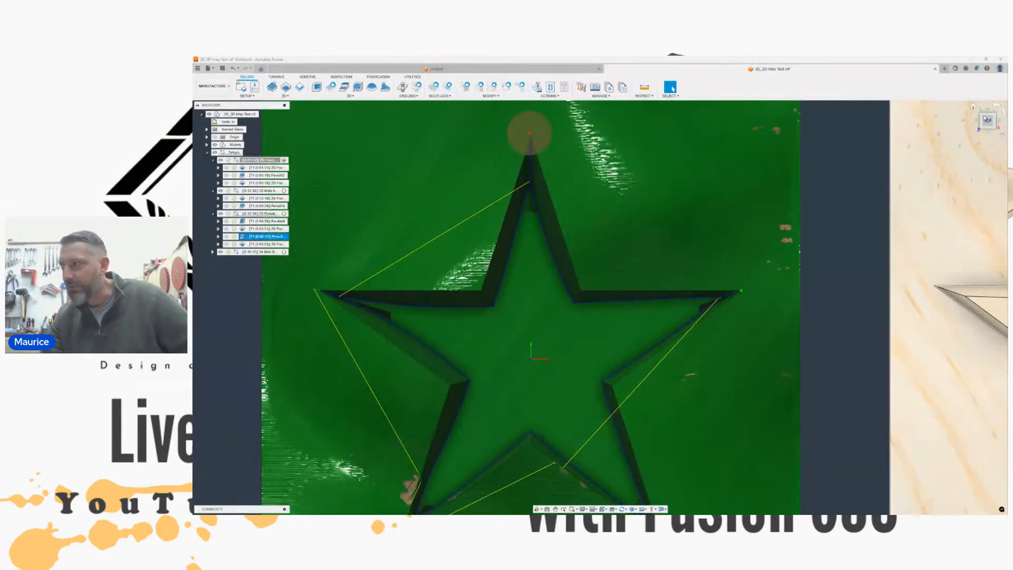
click(982, 106)
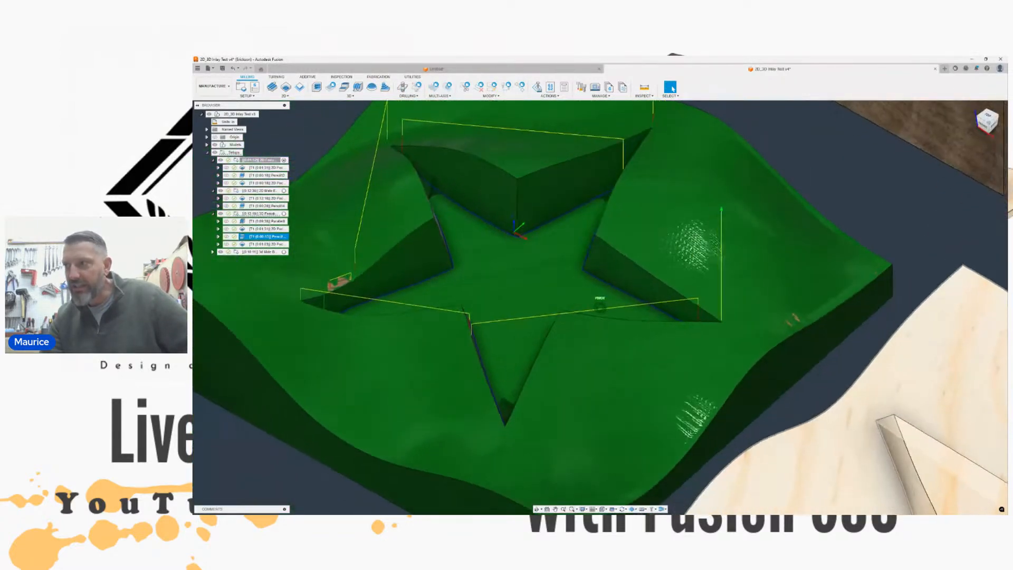
shift+middle_drag(599, 307, 606, 306)
middle_drag(545, 245, 494, 312)
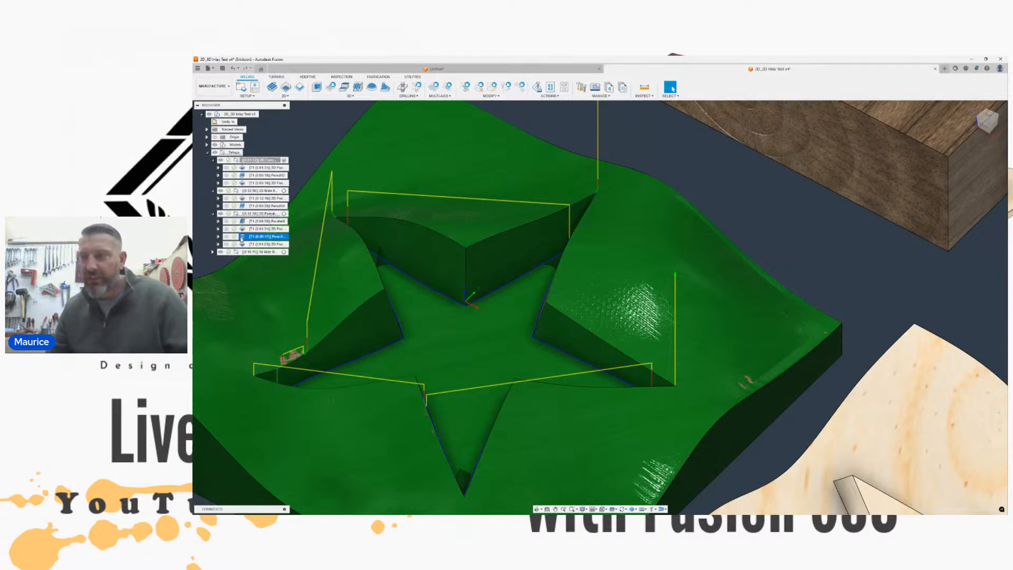
middle_drag(454, 242, 529, 244)
scroll(531, 249, up, 3)
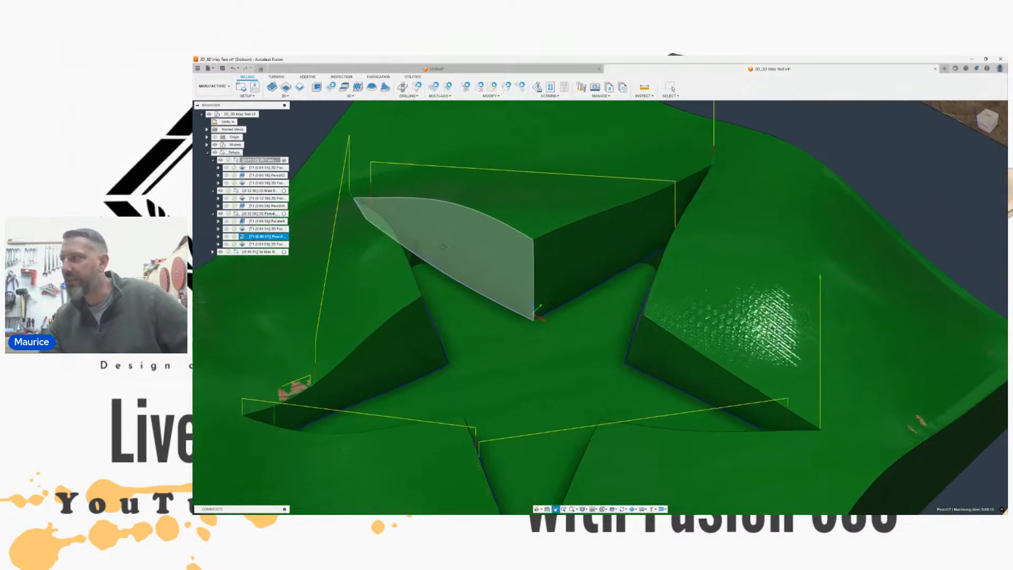
shift+middle_drag(599, 307, 580, 259)
Step: Simulate the Pencil toolpath and play it with the whole wavy star recess in view
click(549, 96)
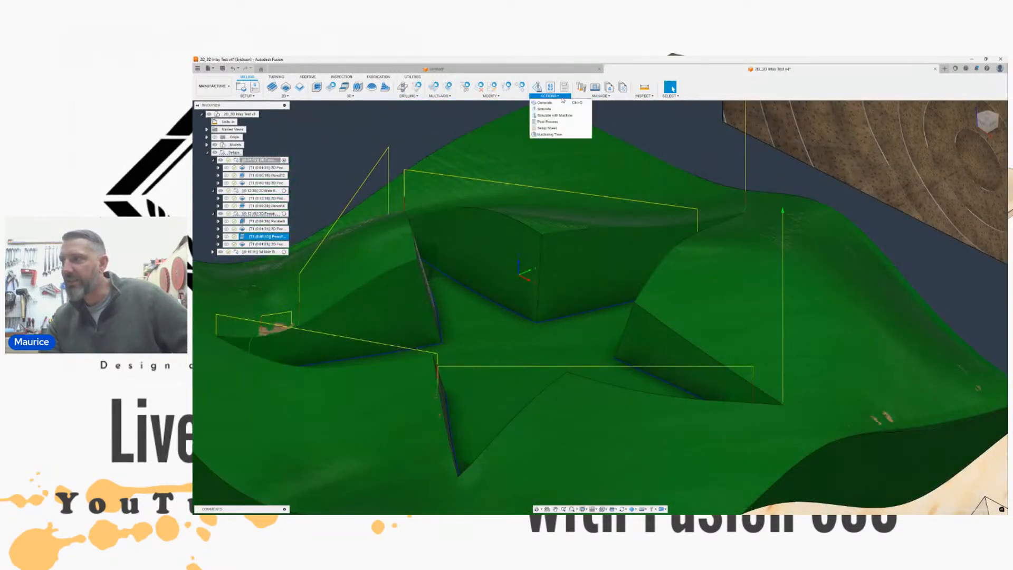
click(553, 110)
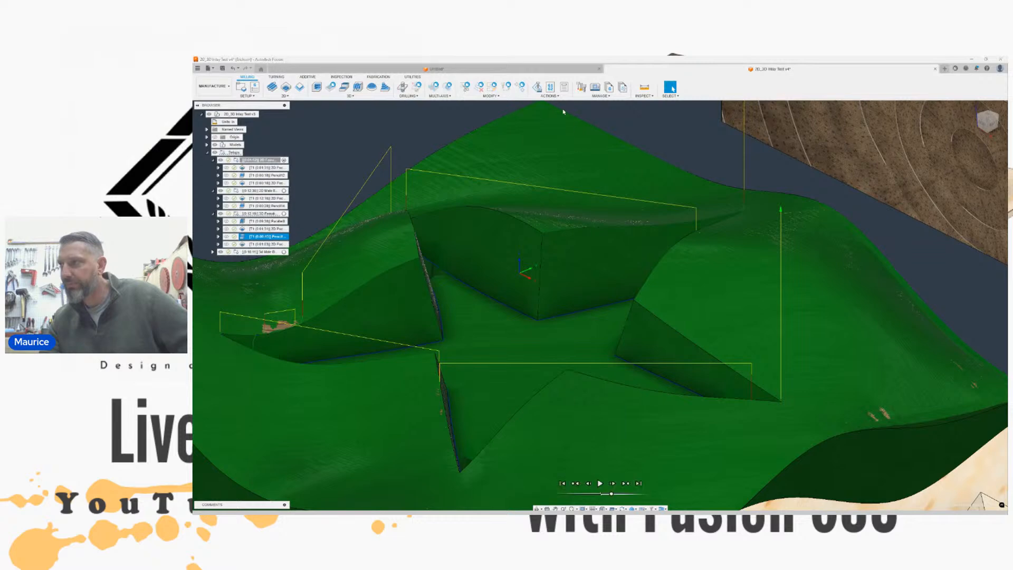
scroll(709, 261, up, 5)
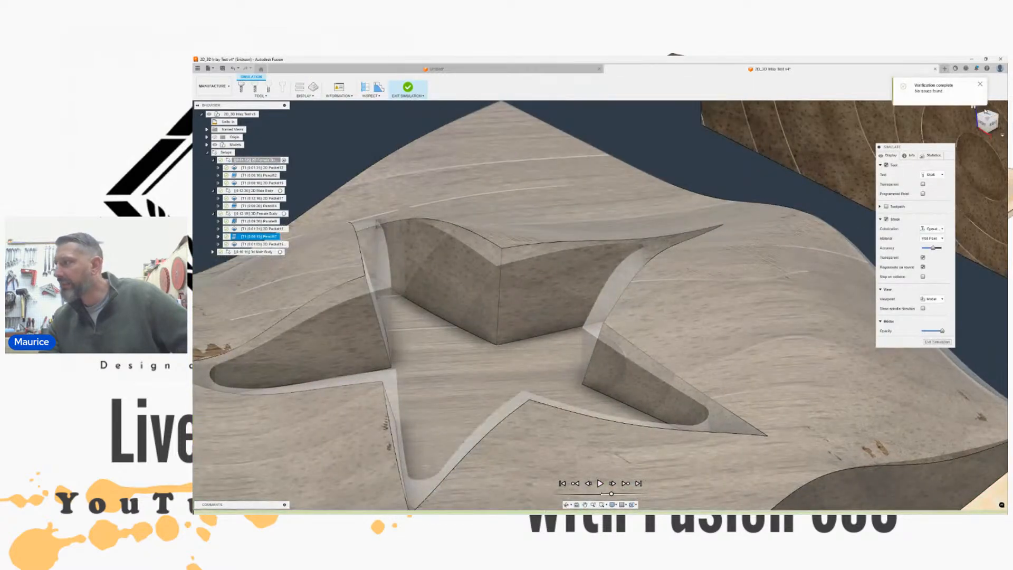
drag(987, 117, 895, 240)
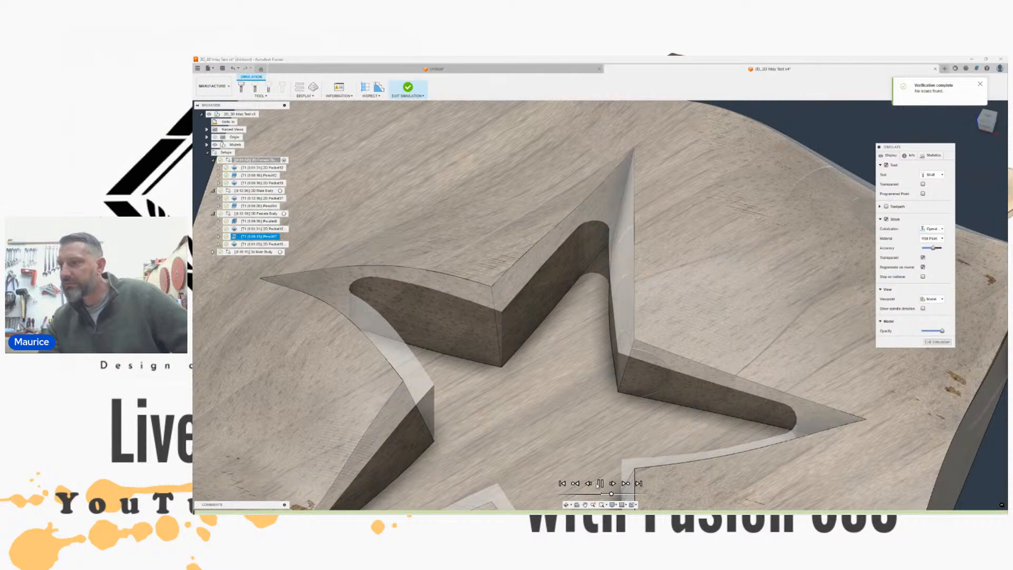
scroll(656, 140, down, 3)
middle_drag(655, 140, 586, 211)
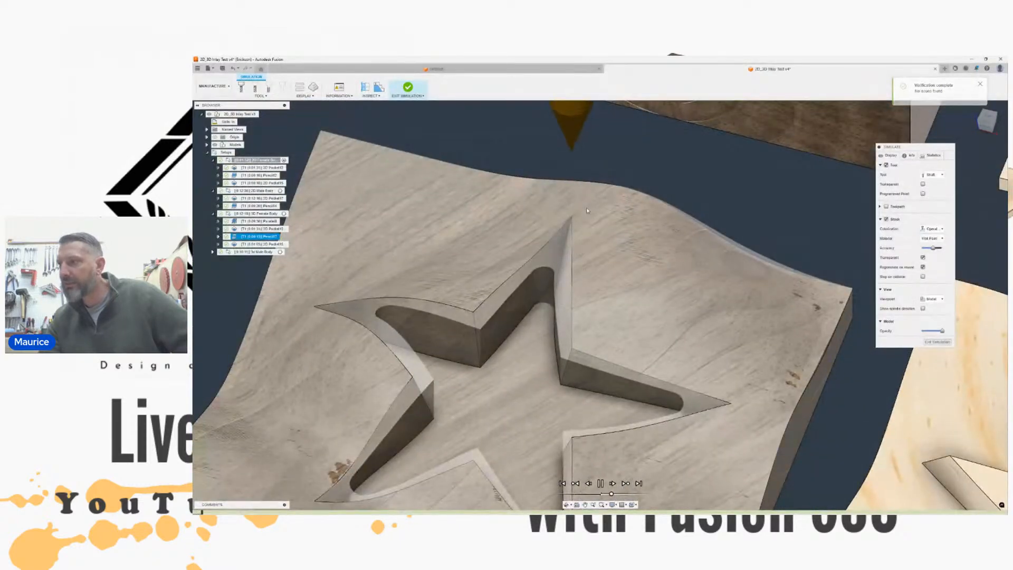
Step: Follow the simulated tool along the first recess walls and inspect the sharpened back point up close
scroll(586, 211, up, 3)
drag(986, 120, 926, 171)
scroll(660, 218, up, 6)
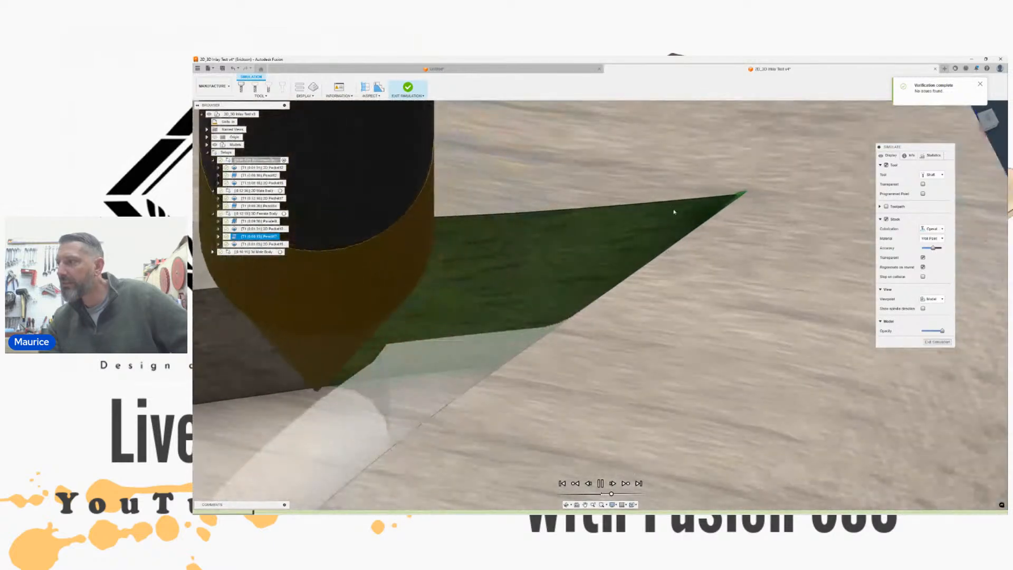
shift+middle_drag(600, 305, 712, 196)
scroll(621, 283, down, 2)
scroll(621, 283, down, 3)
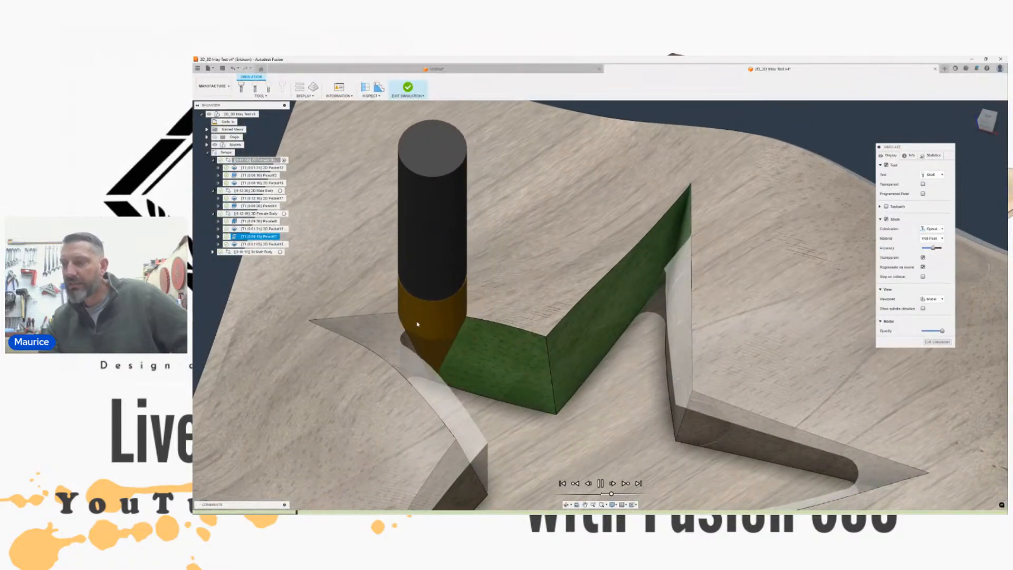
scroll(686, 197, up, 6)
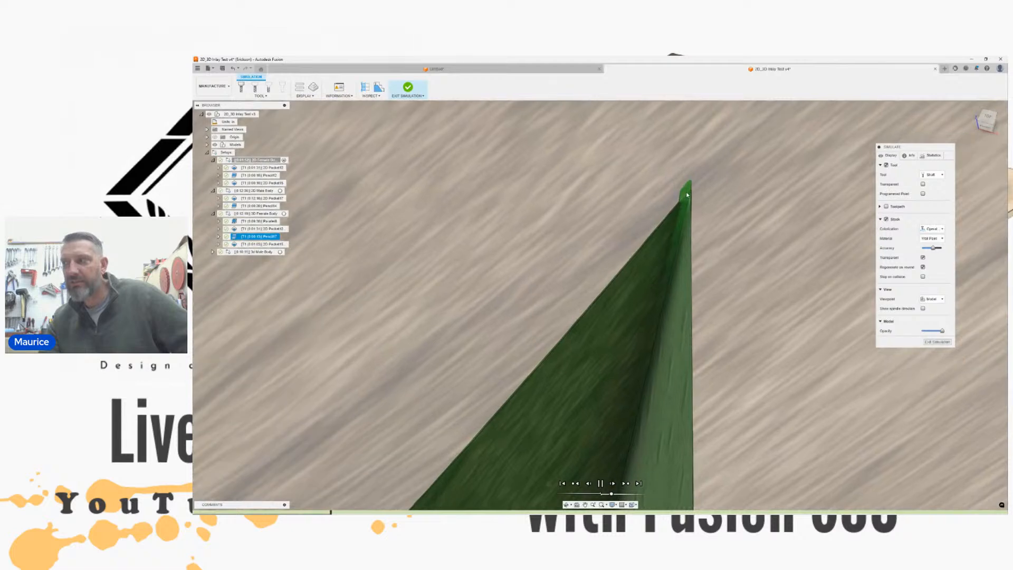
scroll(681, 211, down, 6)
scroll(628, 240, down, 5)
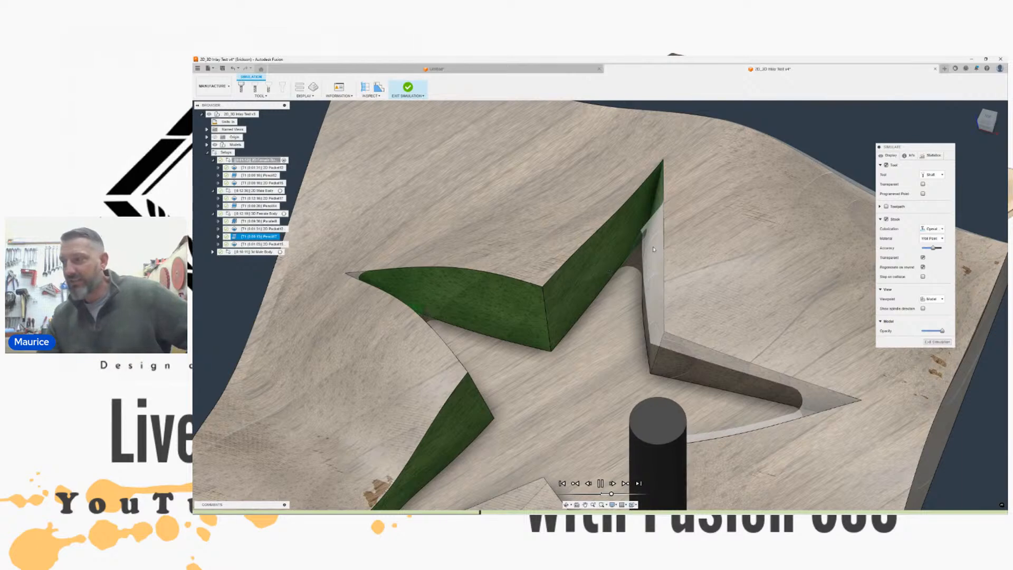
Step: Watch the tool work around the wavy recess and compare its shape with the neighbouring flat female body
scroll(610, 317, down, 2)
middle_drag(660, 291, 616, 246)
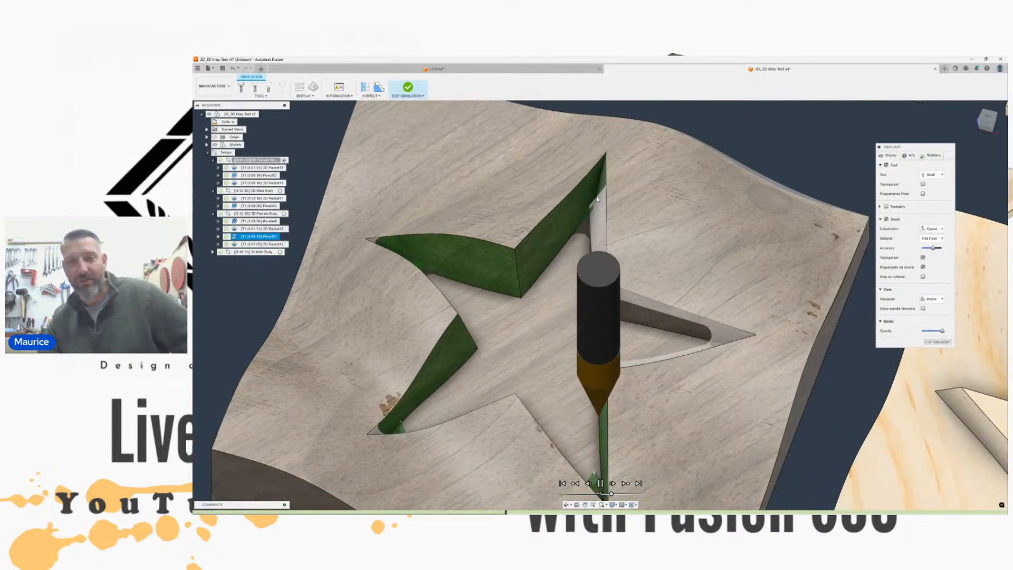
middle_drag(612, 207, 557, 211)
scroll(632, 187, down, 3)
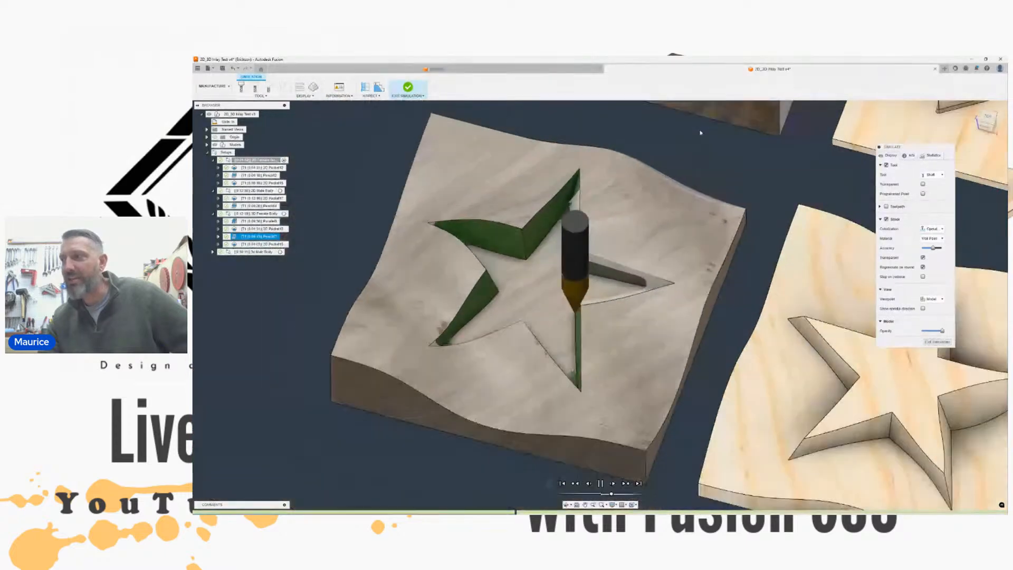
middle_drag(700, 134, 607, 259)
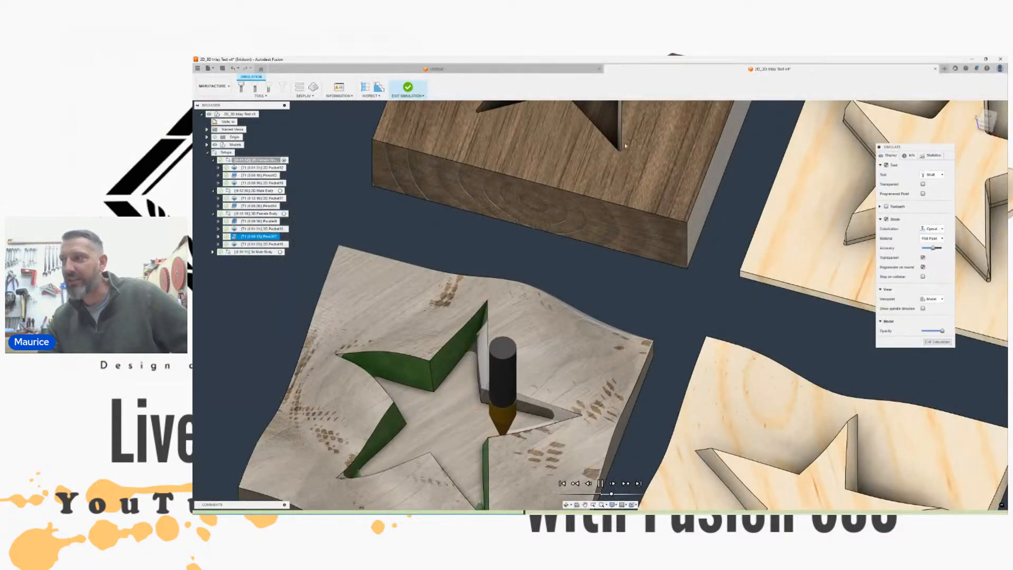
middle_drag(667, 132, 698, 198)
middle_drag(495, 300, 537, 201)
Step: Watch the tool carve the narrow back point from a low, close angle, adjusting the simulation playback speed
scroll(545, 293, up, 5)
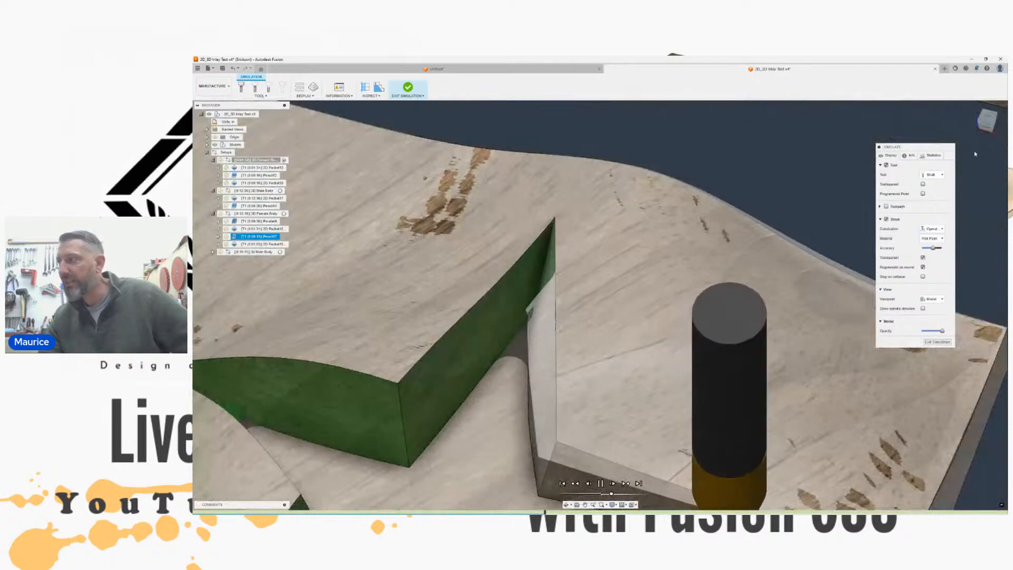
drag(984, 99, 983, 71)
middle_drag(759, 298, 782, 228)
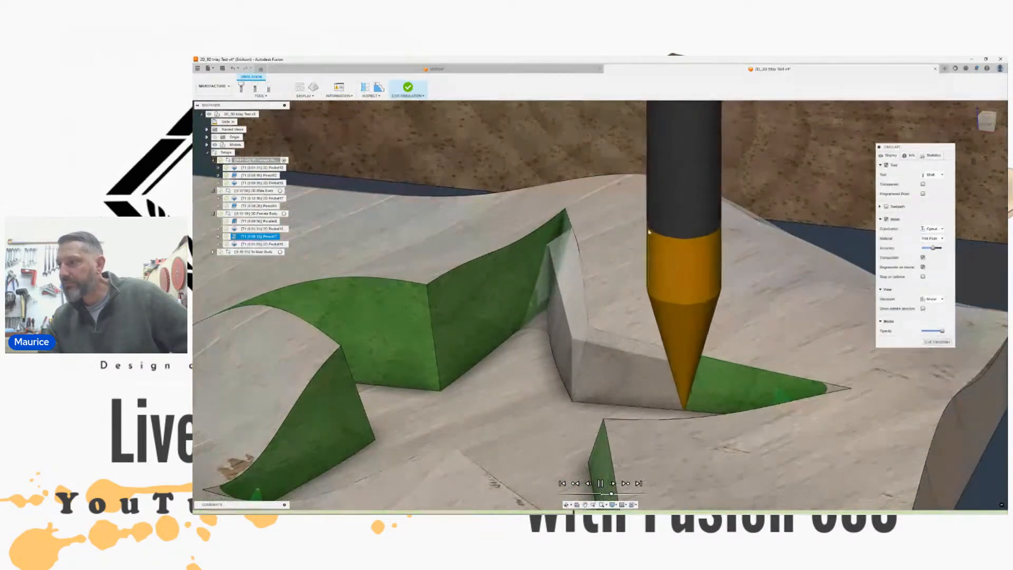
scroll(666, 236, up, 3)
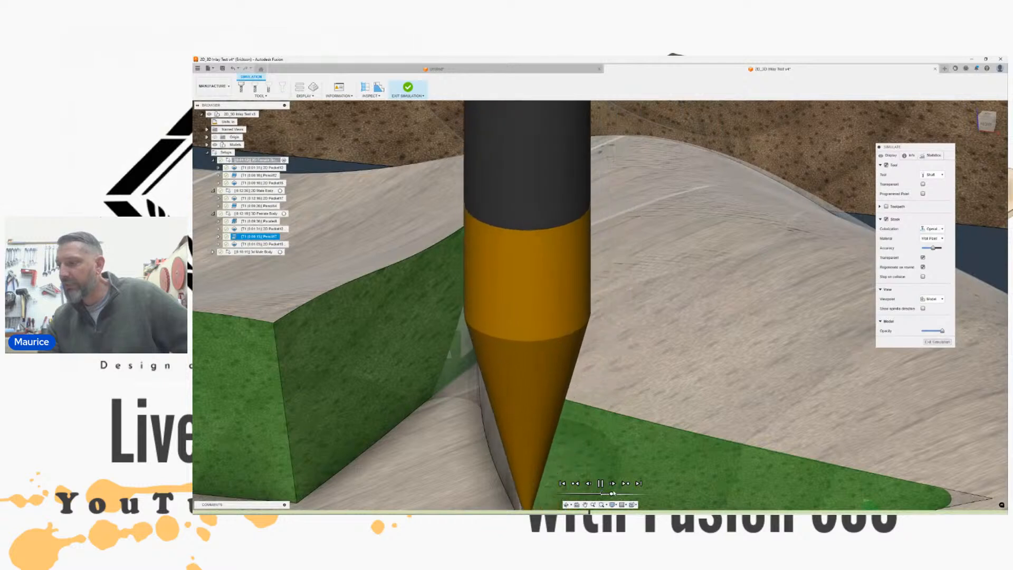
drag(615, 493, 612, 494)
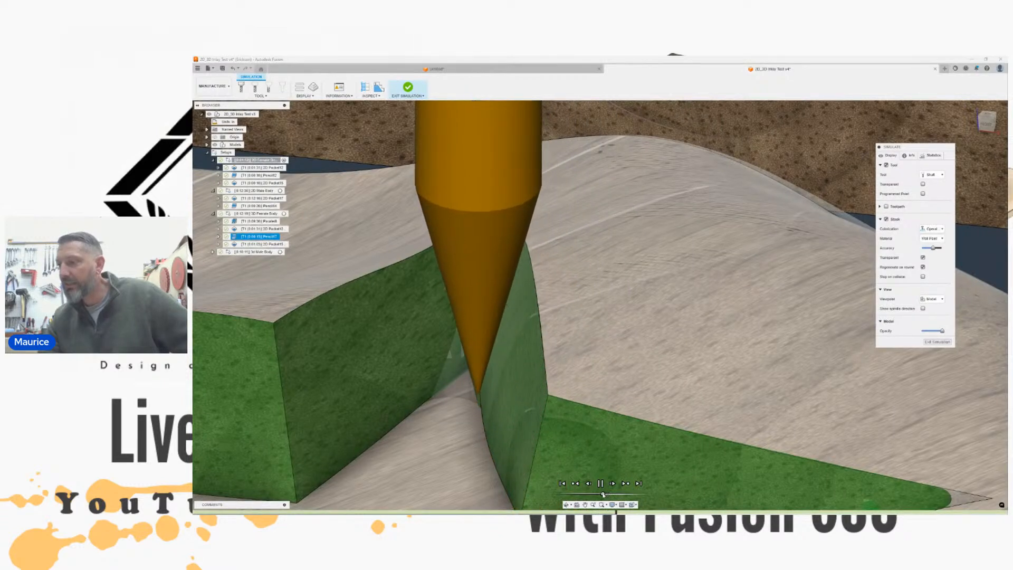
middle_drag(585, 419, 560, 462)
Step: View the back of the star recess from another side and increase the playback speed through the remaining cuts
drag(975, 123, 940, 143)
middle_drag(706, 148, 584, 338)
scroll(558, 340, up, 5)
scroll(607, 343, down, 5)
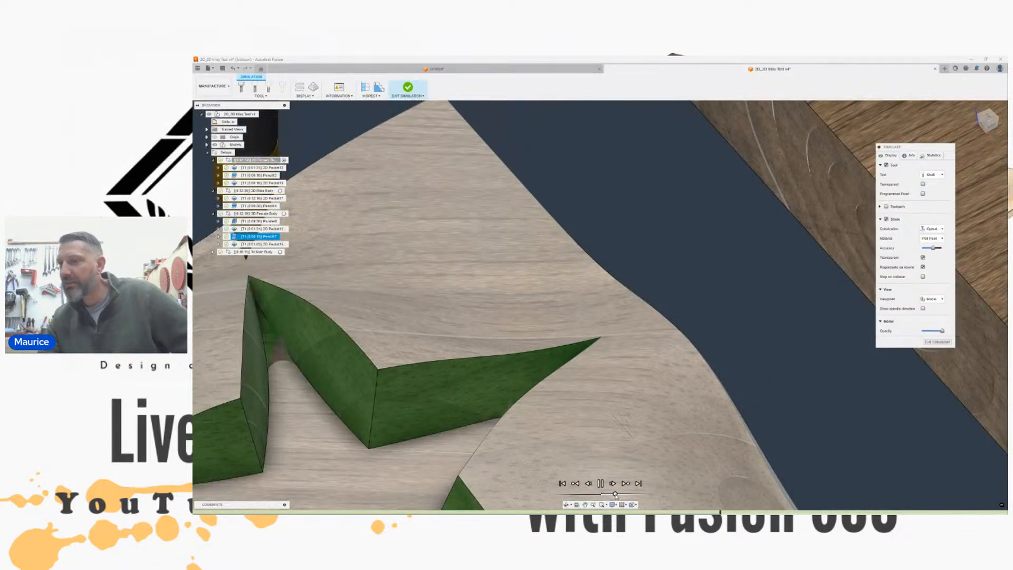
drag(616, 494, 621, 500)
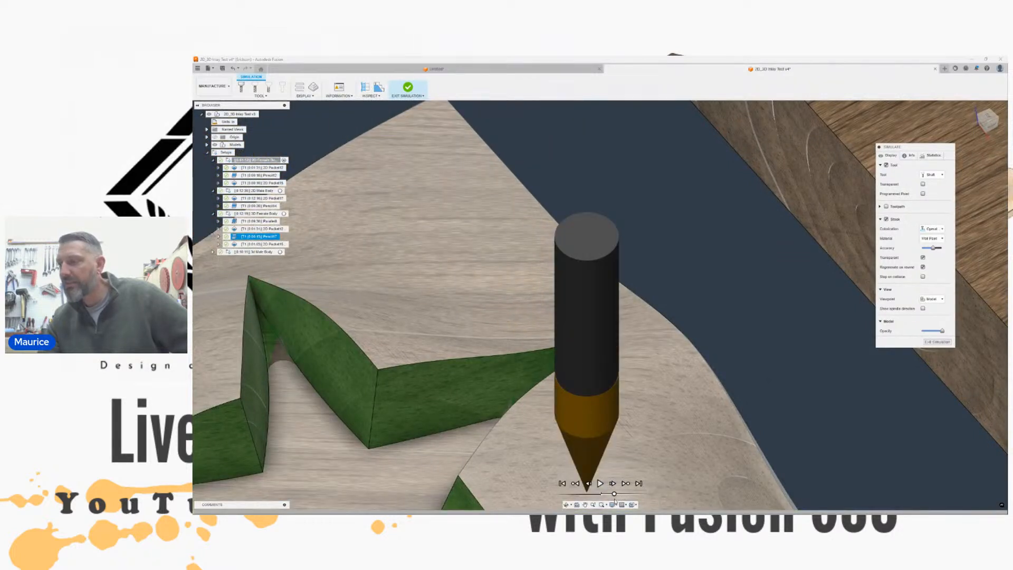
middle_drag(774, 275, 731, 258)
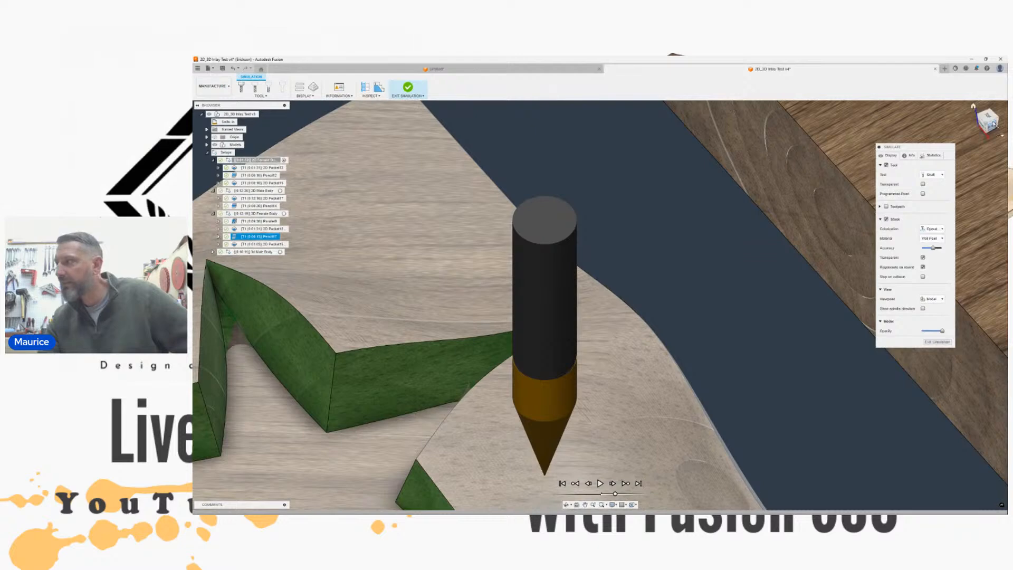
Step: Inspect the tip of the simulated side point up close where its walls meet the wavy surface
shift+middle_drag(600, 305, 520, 305)
scroll(604, 295, up, 10)
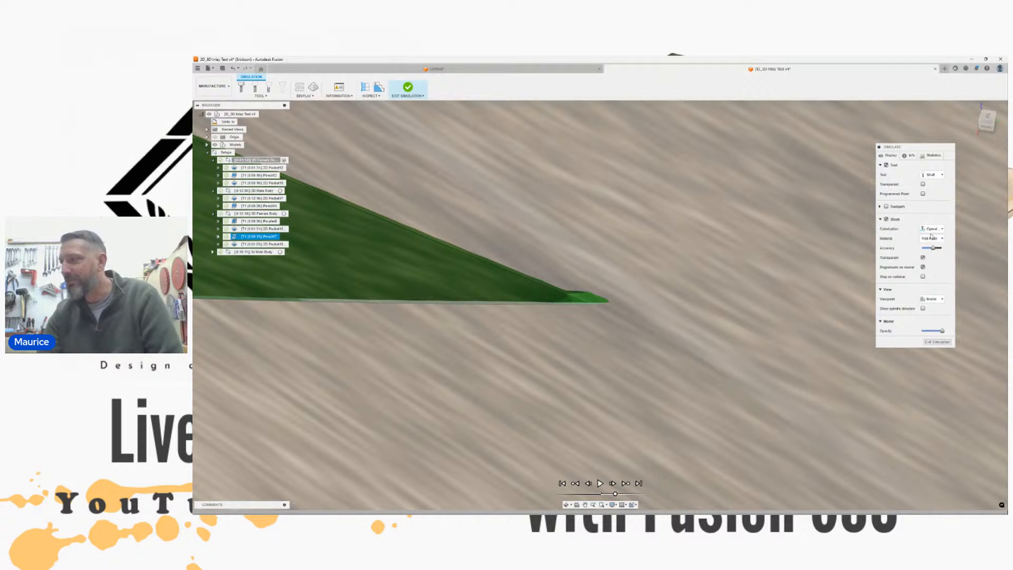
scroll(557, 290, down, 3)
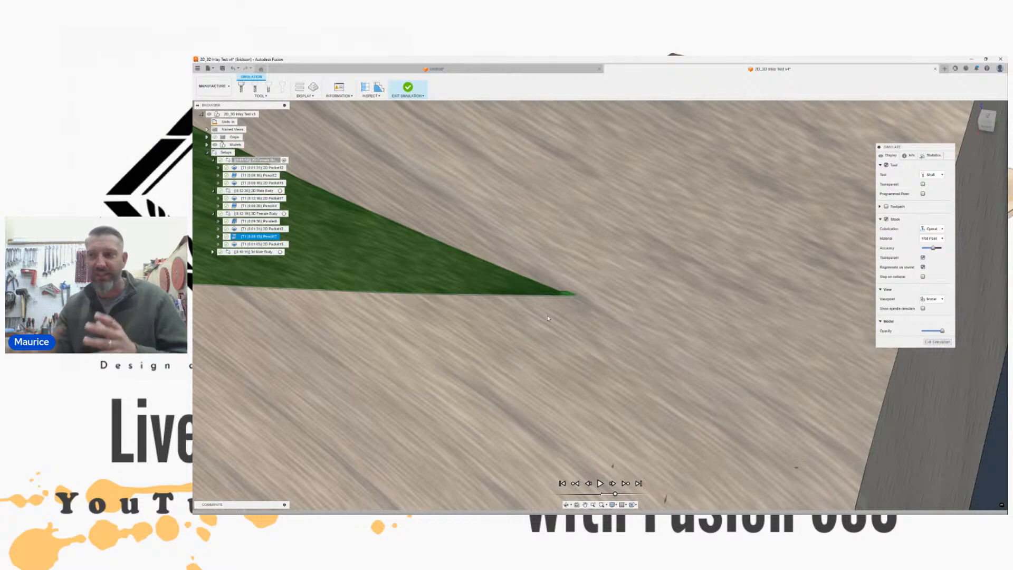
scroll(390, 350, down, 3)
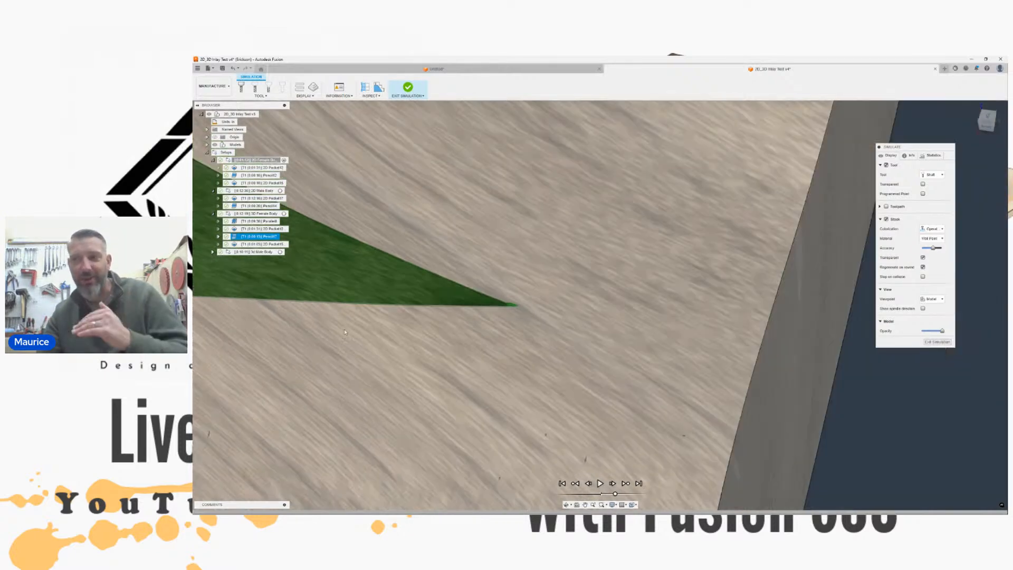
middle_drag(359, 309, 467, 320)
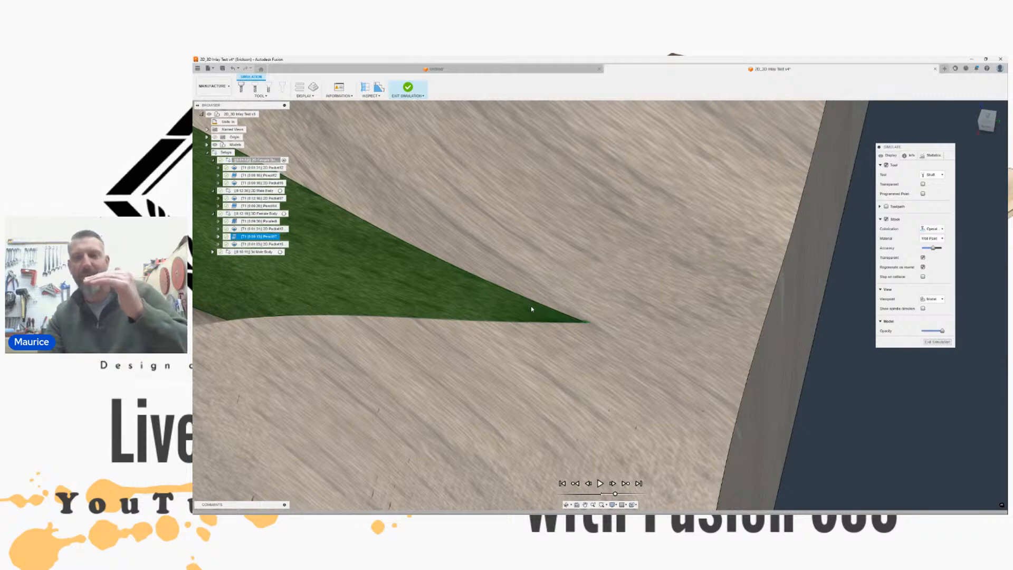
Step: Return to a view of the whole star recess from above to examine all five simulated points
scroll(475, 317, down, 3)
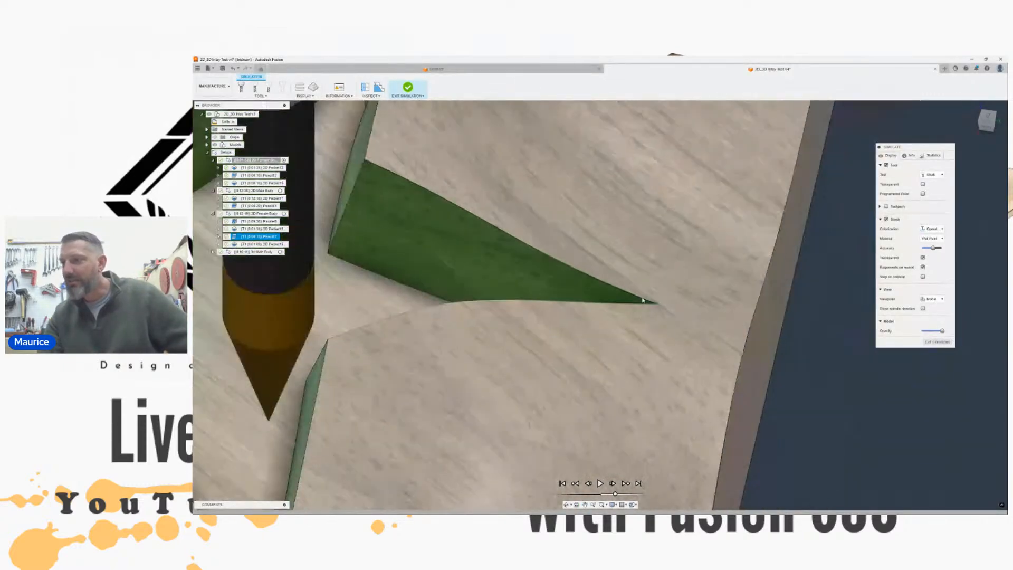
scroll(608, 343, down, 3)
middle_drag(608, 343, 683, 277)
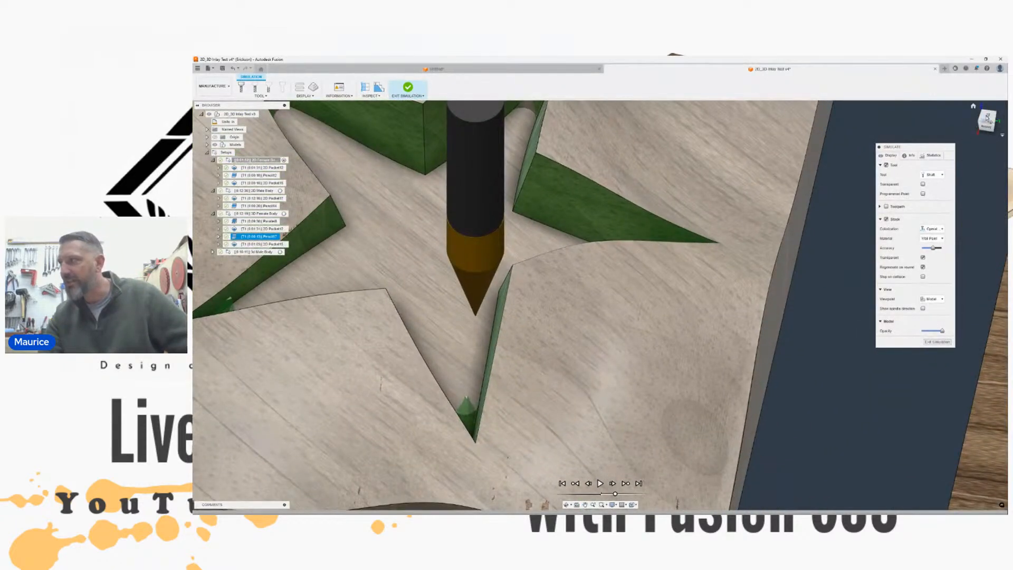
shift+middle_drag(600, 305, 758, 214)
scroll(707, 369, down, 1)
middle_drag(529, 317, 517, 311)
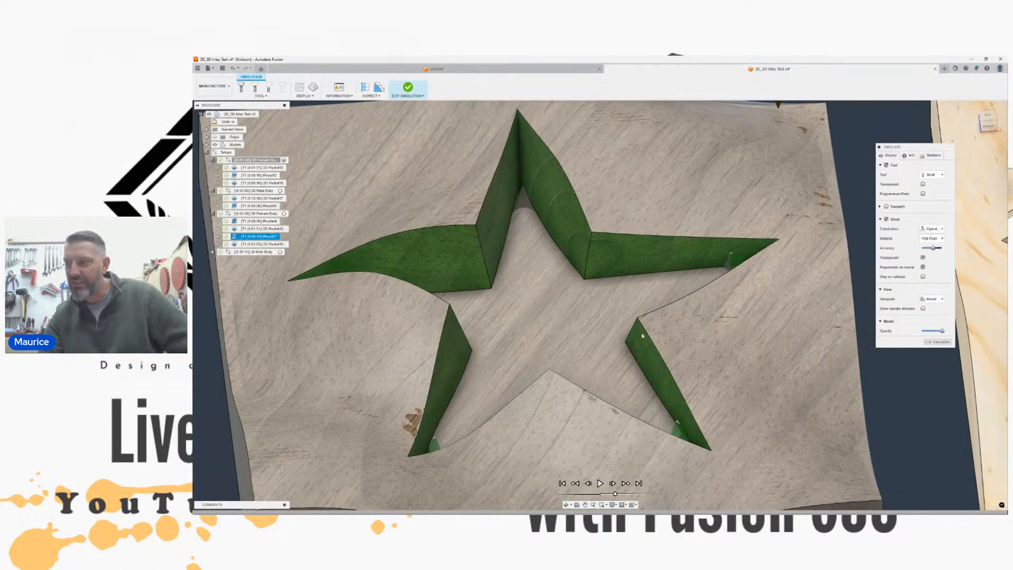
Step: Exit the Pencil simulation and examine the 2D Pocket toolpath that clears the star tips in the 3D female body
middle_drag(631, 305, 545, 324)
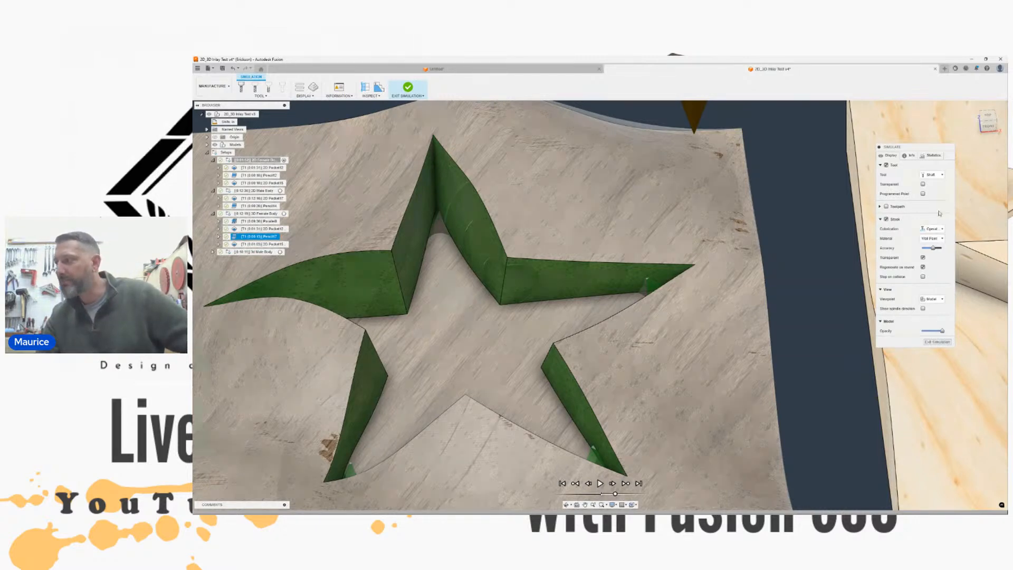
click(937, 341)
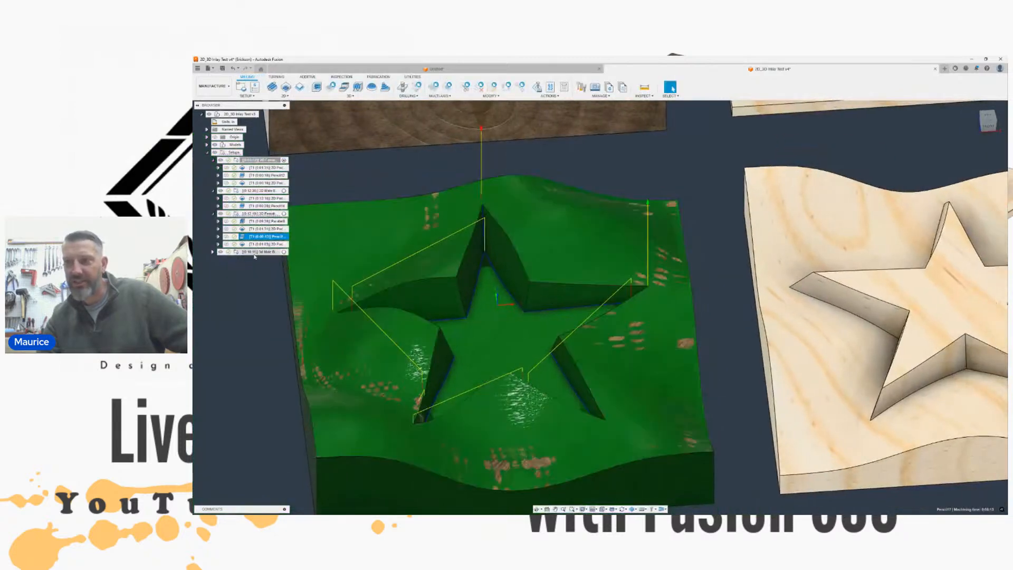
click(258, 244)
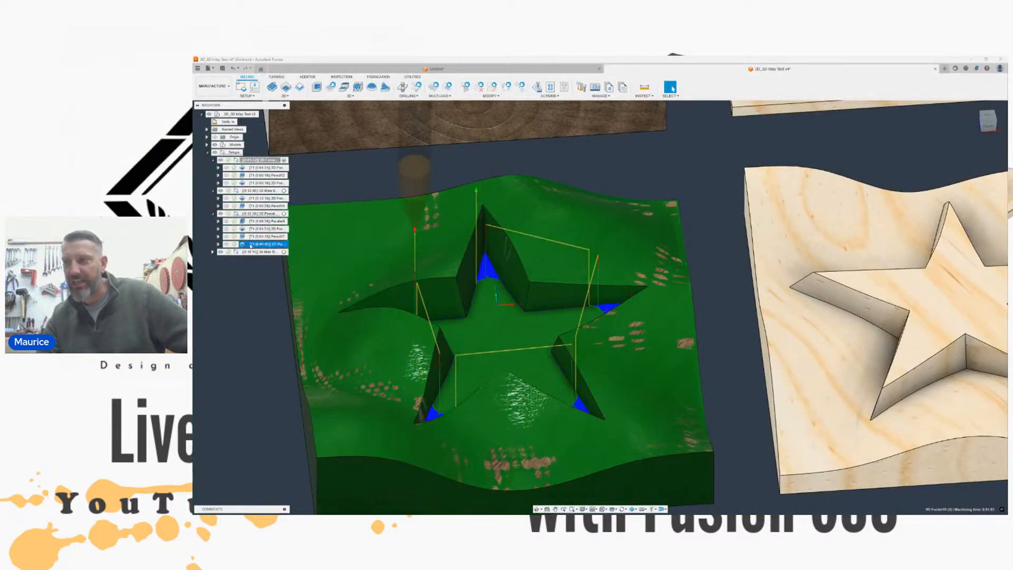
drag(972, 117, 905, 109)
scroll(441, 204, up, 8)
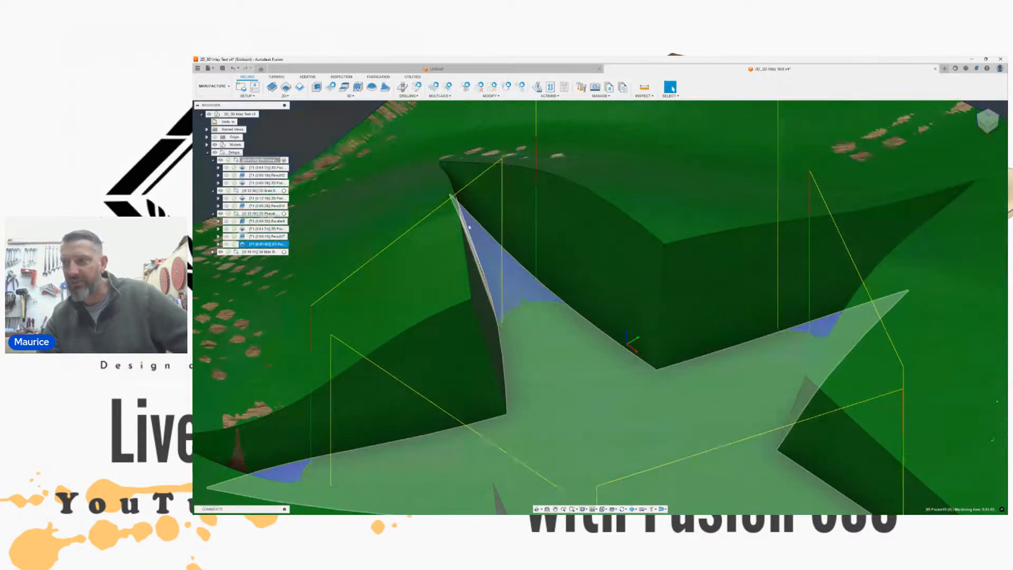
scroll(468, 221, down, 10)
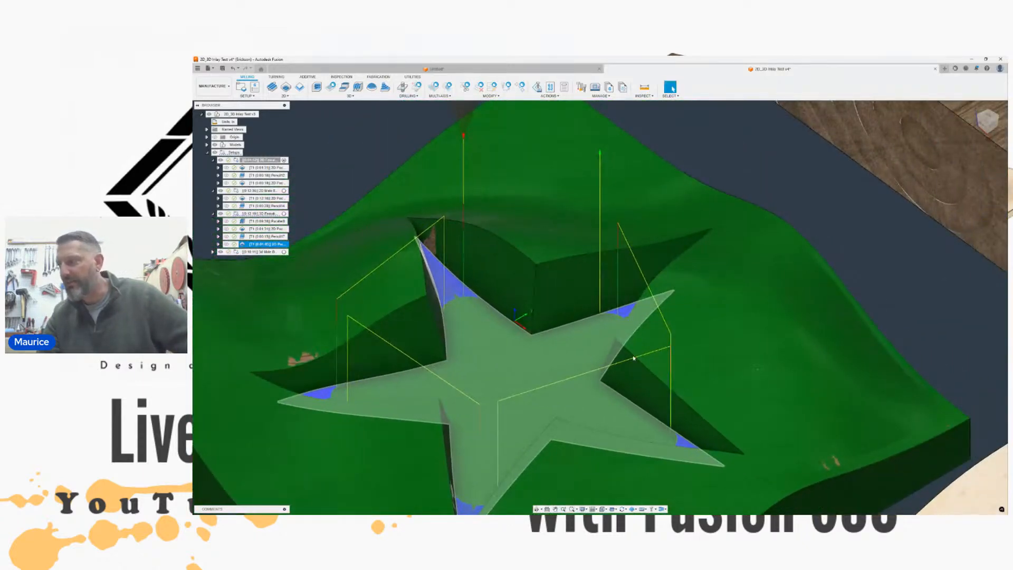
scroll(656, 296, down, 3)
middle_drag(715, 301, 667, 295)
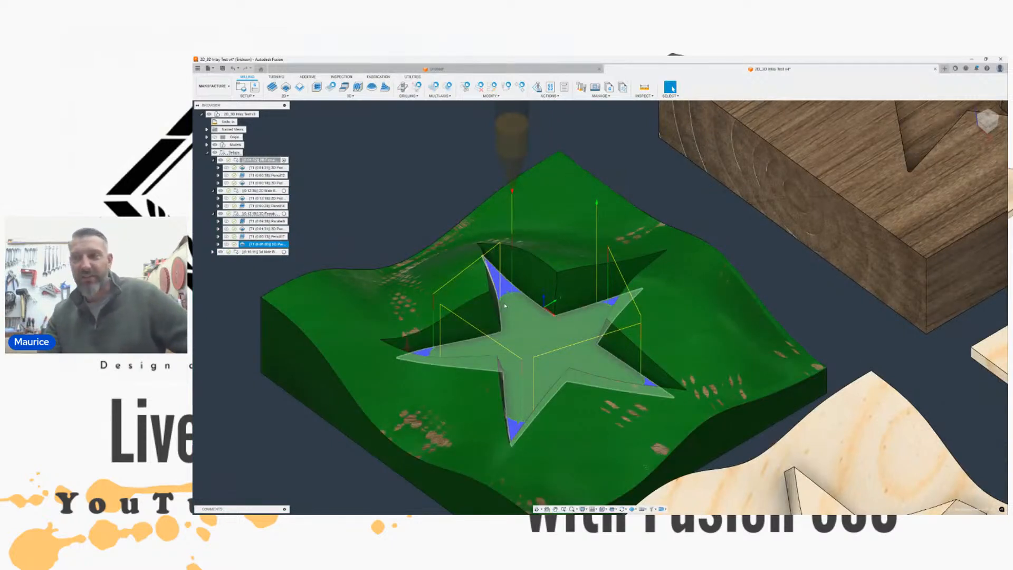
Step: Display the 3D female body's Pencil toolpath again, with the neighbouring inlay parts in view
click(269, 237)
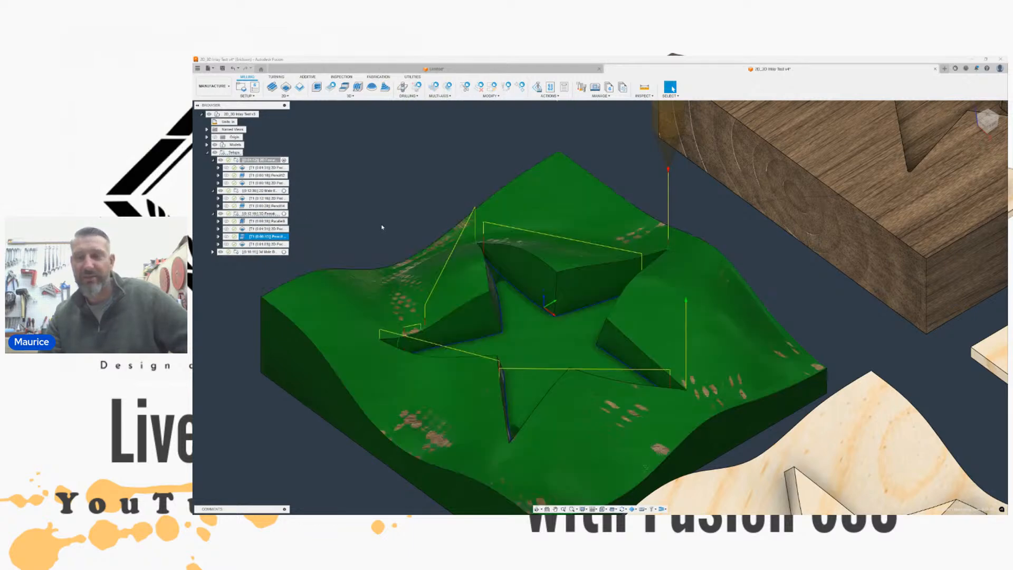
scroll(380, 226, down, 1)
middle_drag(373, 222, 357, 223)
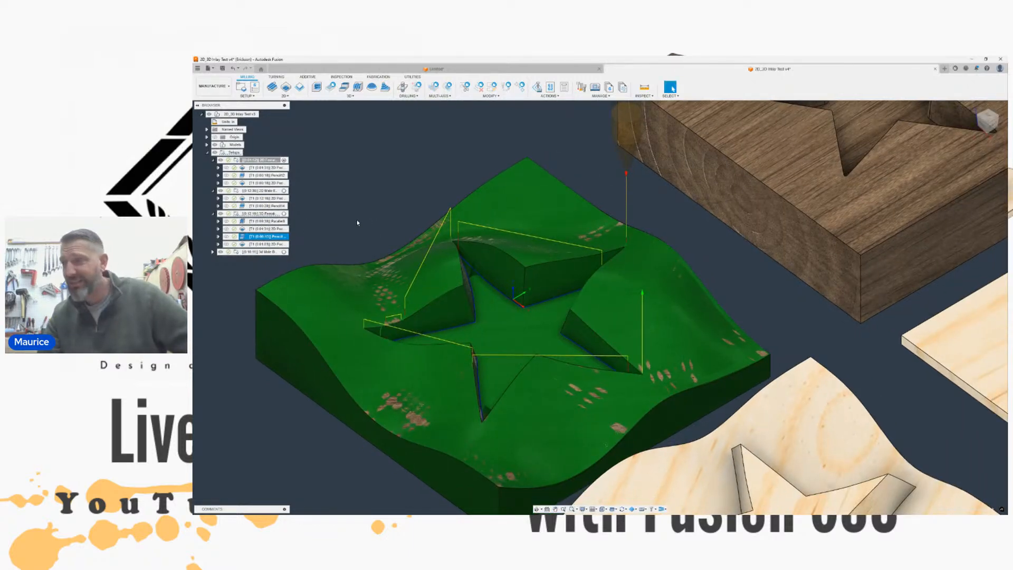
scroll(505, 185, down, 2)
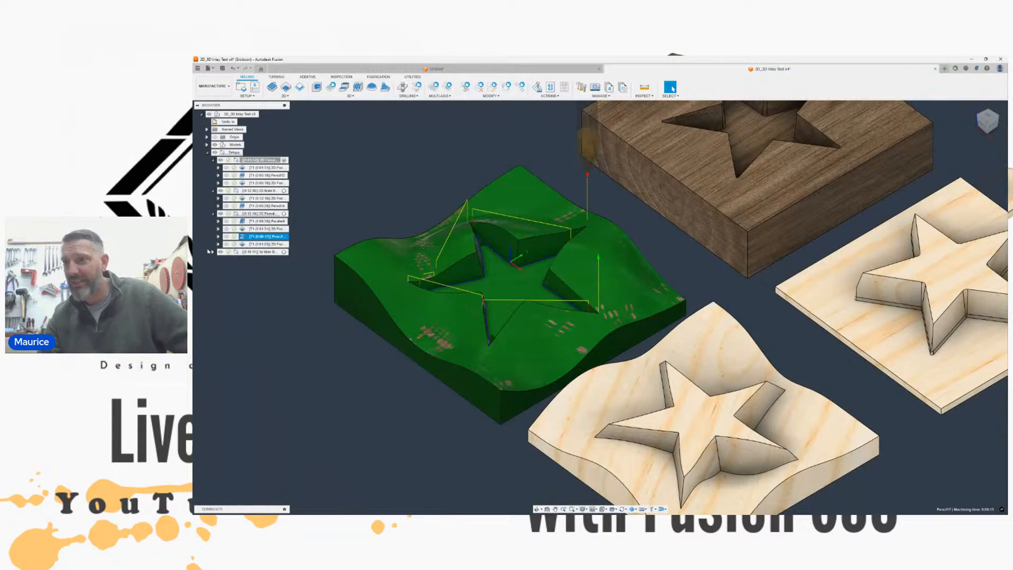
Step: Expand the 3D male body setup and examine its Pocket toolpath, comparing the stepped roughing with the wavy front edge up close
click(213, 253)
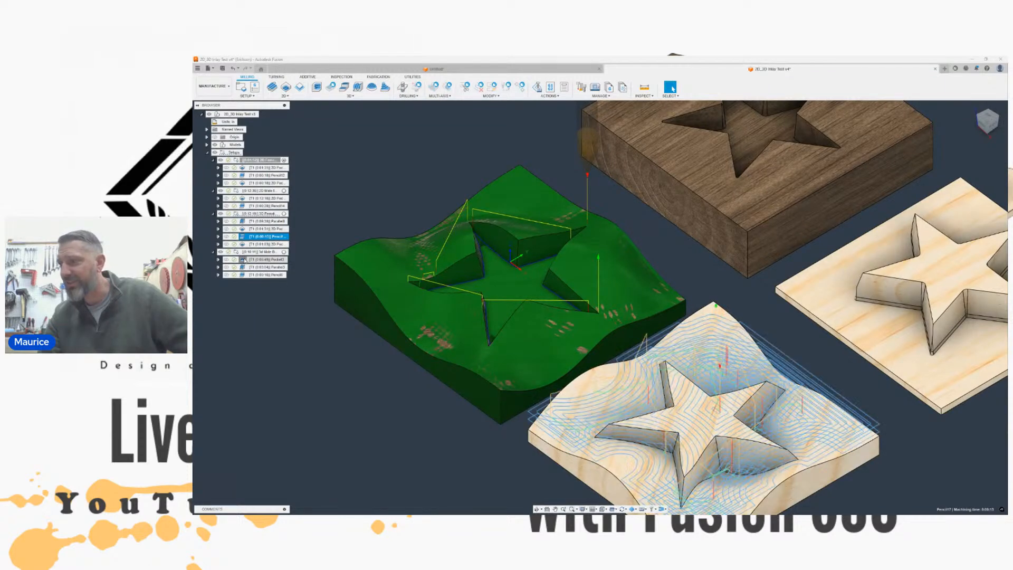
click(247, 260)
middle_drag(757, 450, 662, 328)
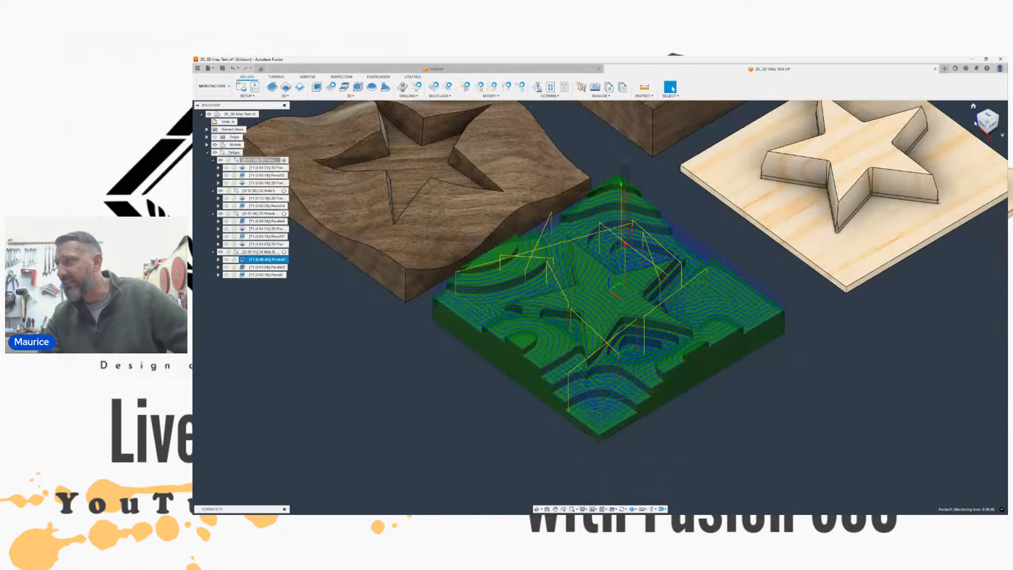
mouse_move(599, 298)
shift+middle_down()
mouse_move(660, 351)
mouse_move(652, 316)
shift+middle_up()
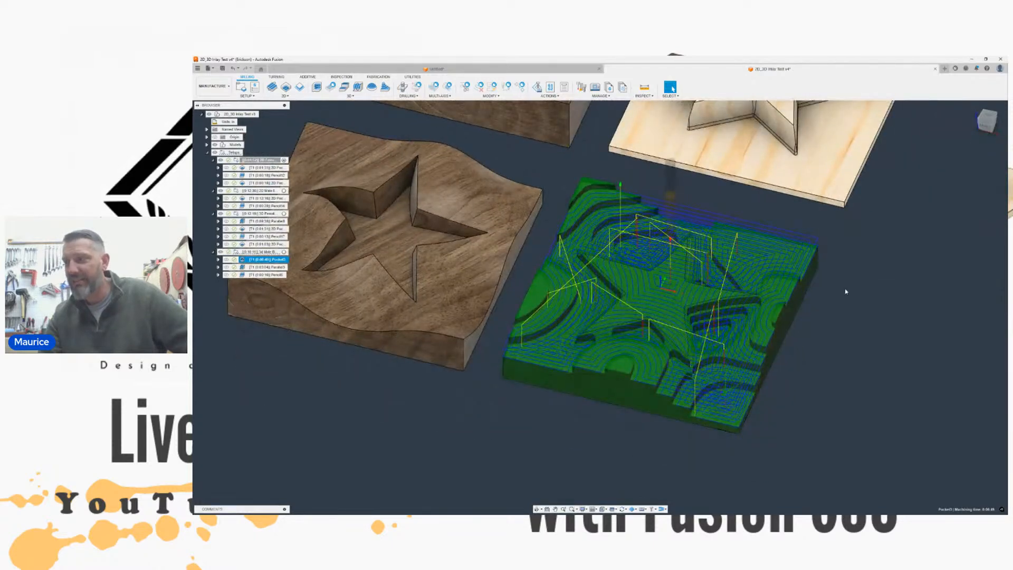
scroll(746, 420, up, 3)
middle_drag(733, 440, 714, 399)
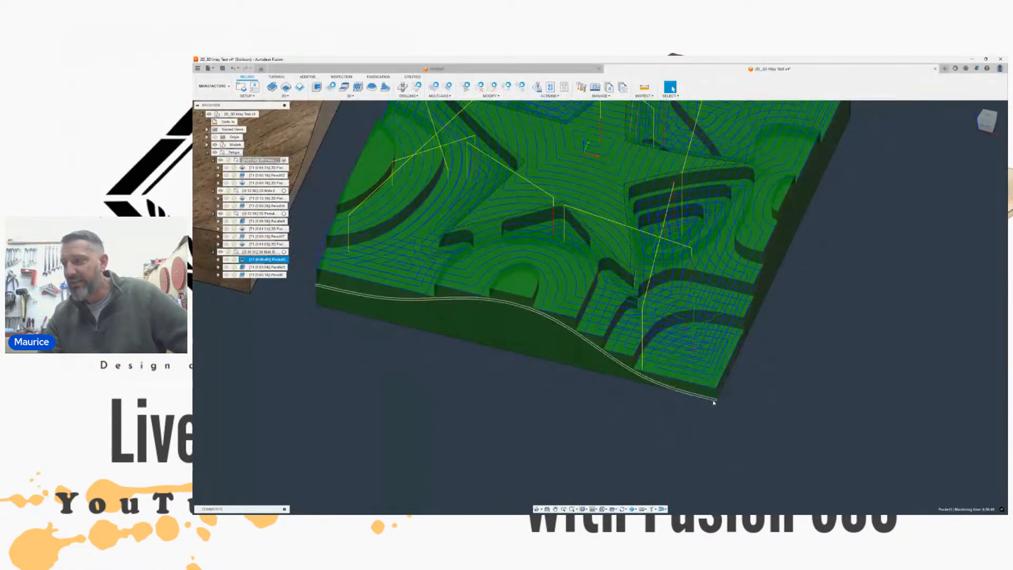
scroll(712, 404, up, 3)
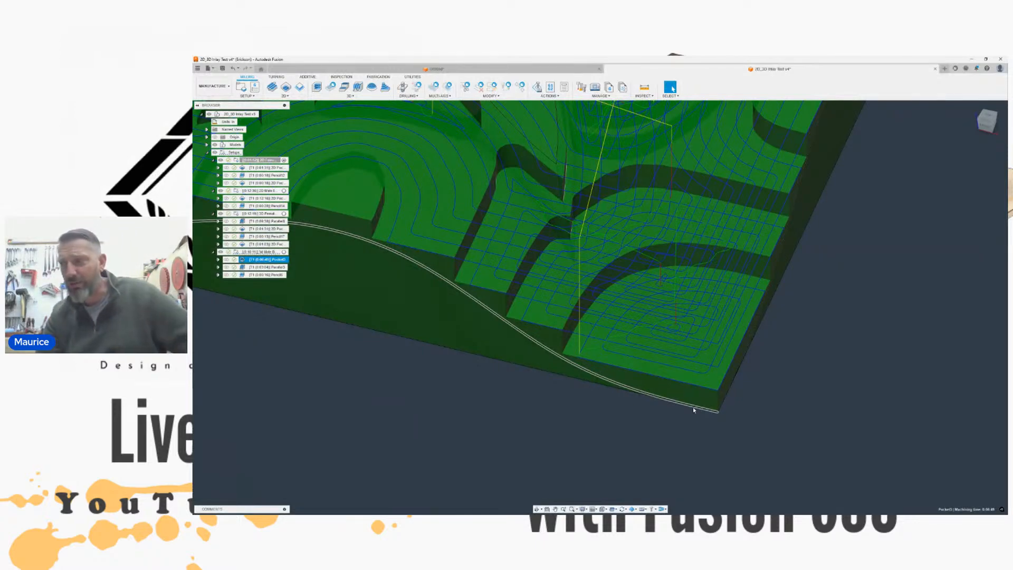
scroll(608, 337, down, 4)
scroll(636, 313, down, 6)
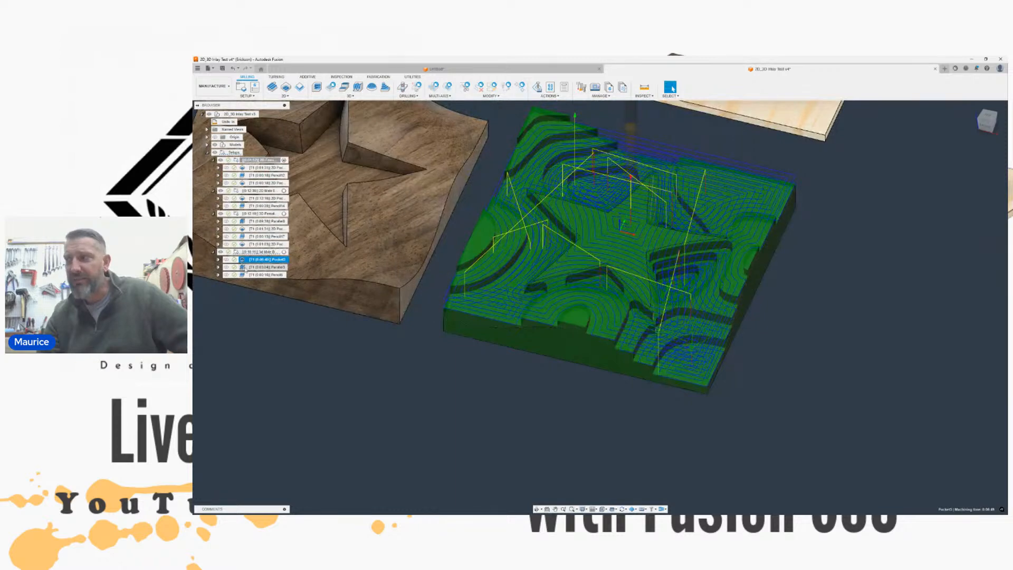
Step: Display the male body's Parallel toolpath and examine its passes over the wavy surface and around the star walls
click(243, 267)
middle_drag(694, 200, 629, 237)
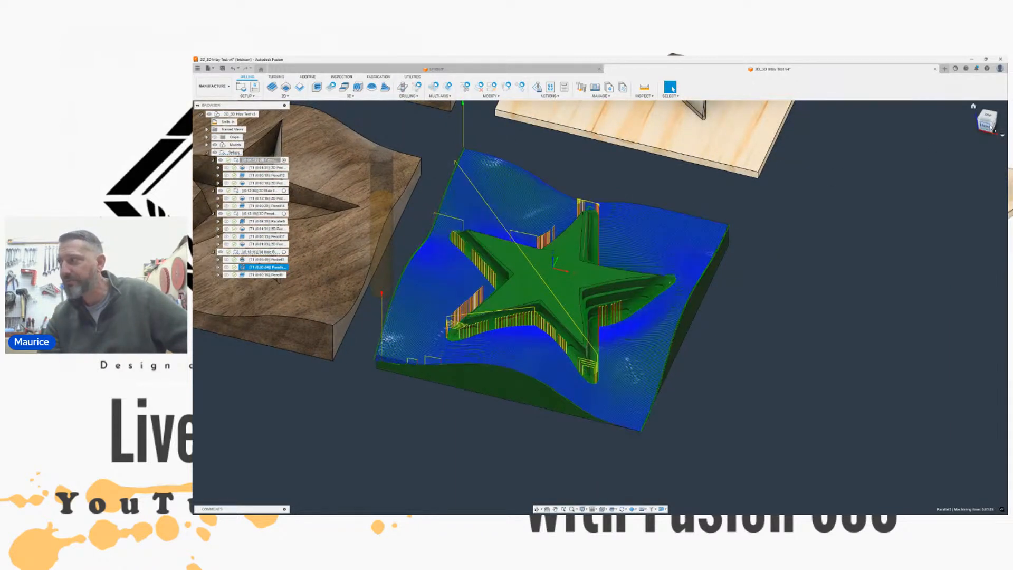
click(987, 117)
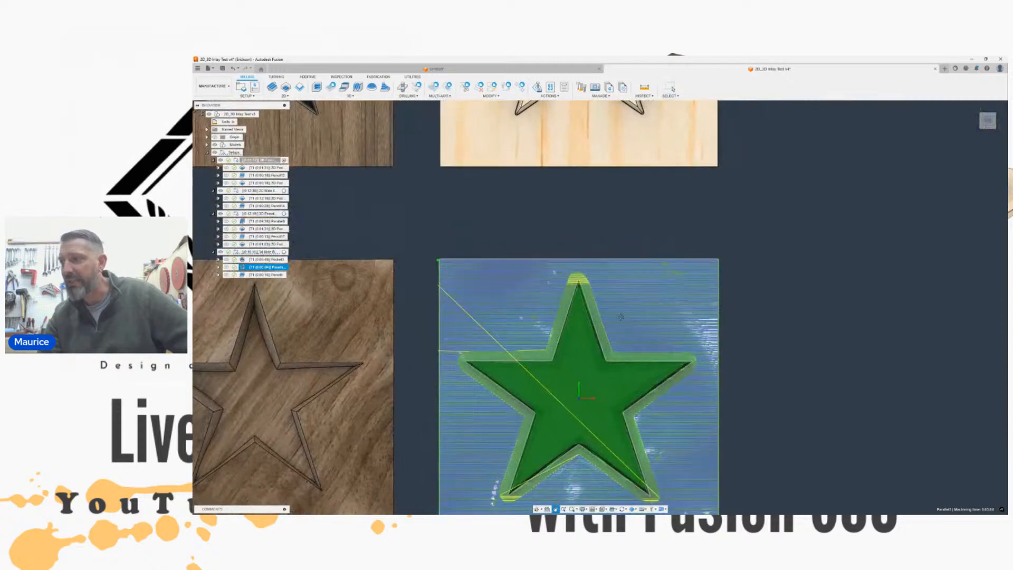
drag(983, 122, 965, 95)
scroll(522, 300, up, 3)
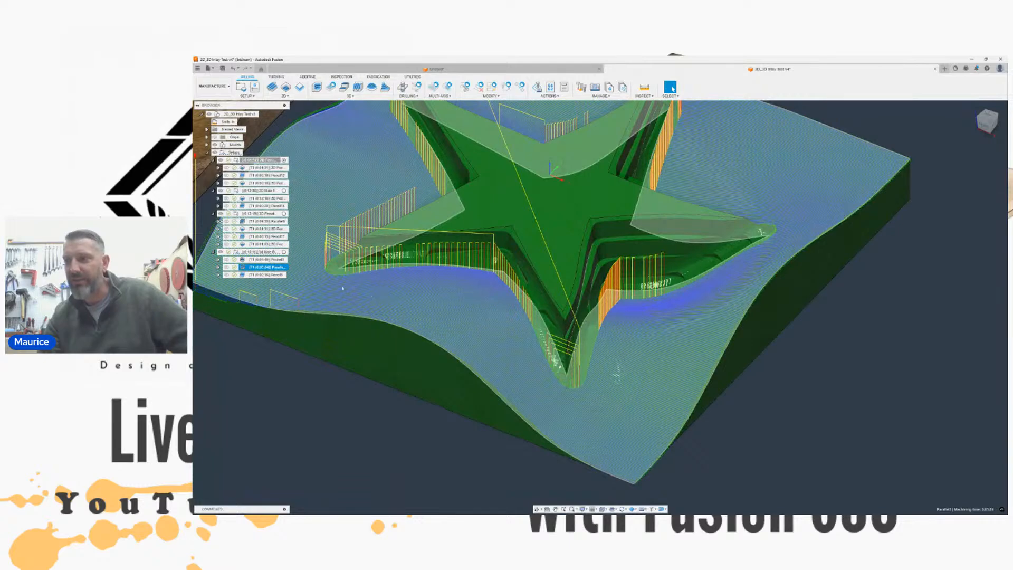
middle_drag(497, 310, 425, 330)
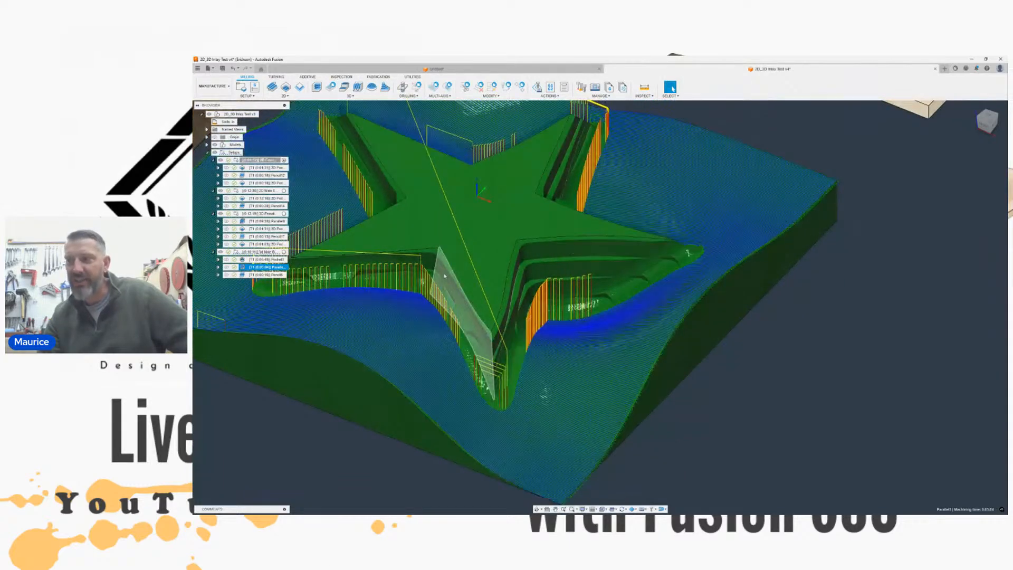
middle_drag(449, 245, 540, 257)
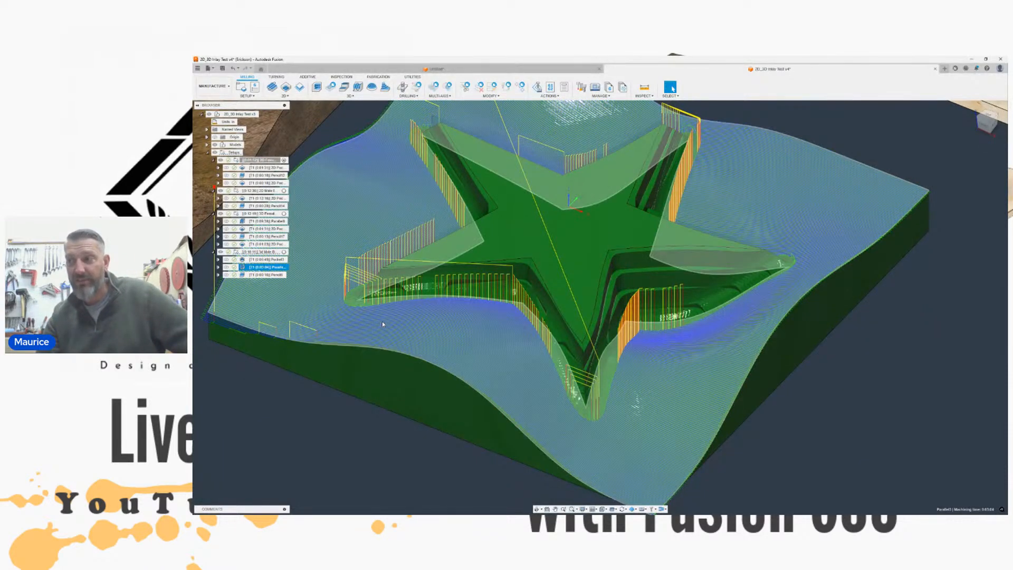
scroll(420, 304, down, 1)
middle_drag(420, 305, 412, 309)
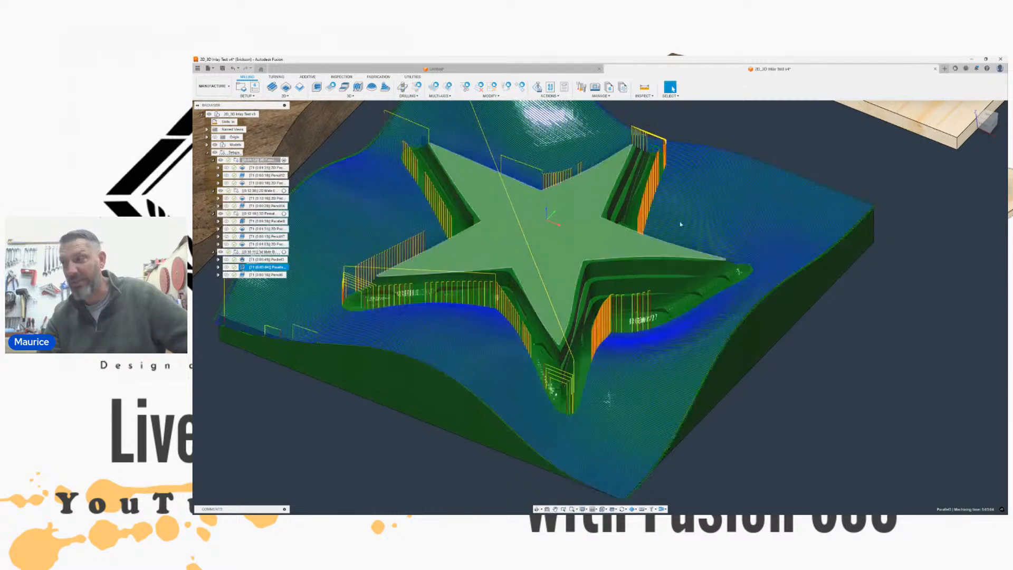
Step: Inspect the Parallel toolpath from directly above and at an angle, focusing on the uncut material around the star points
click(987, 115)
scroll(615, 380, up, 5)
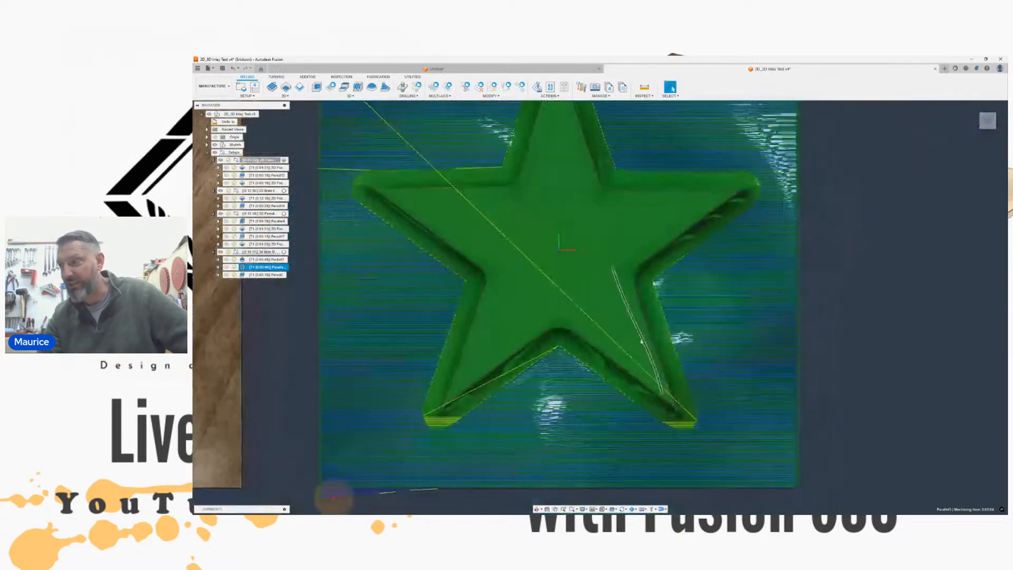
middle_drag(599, 372, 580, 386)
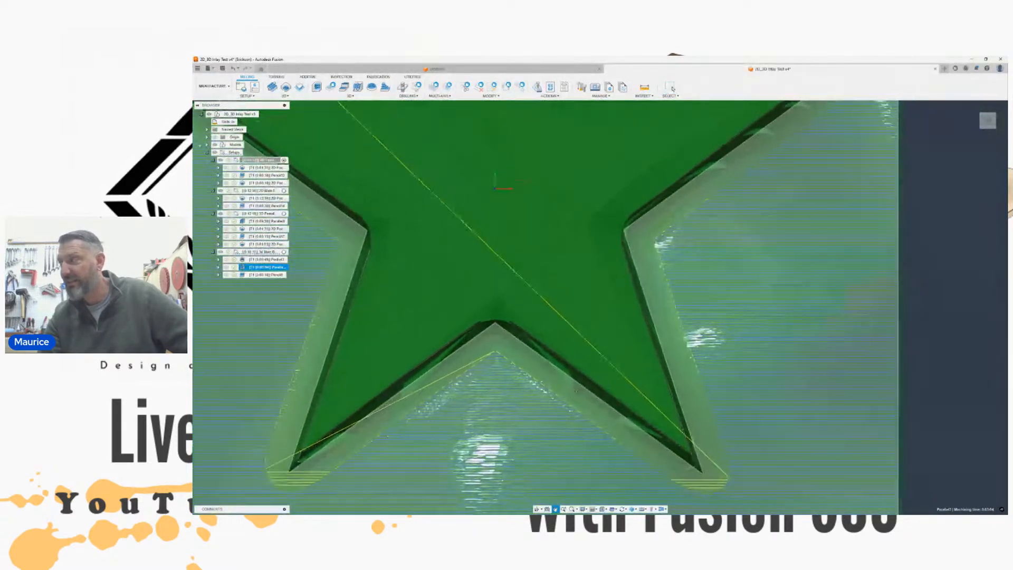
shift+middle_drag(600, 307, 581, 274)
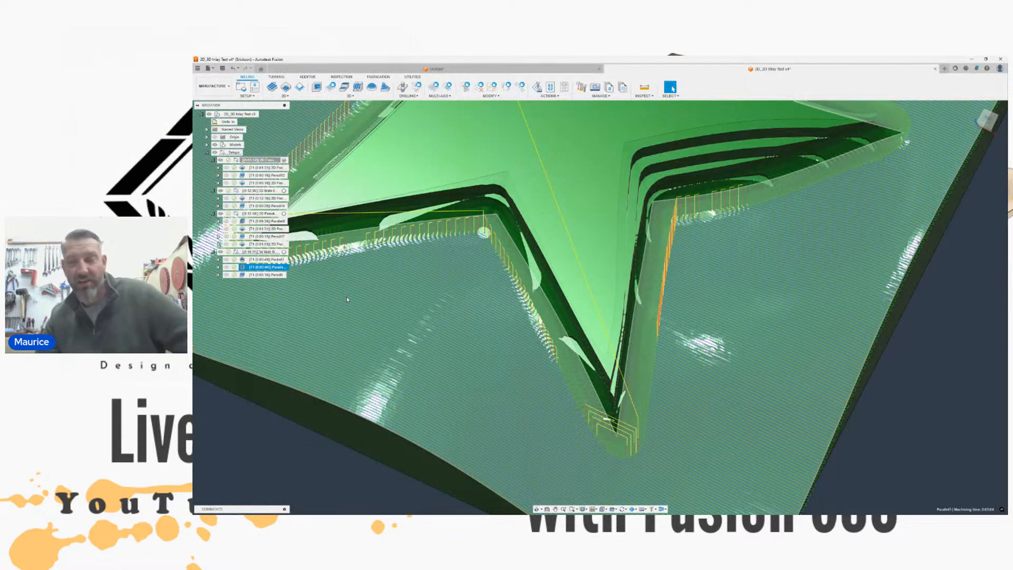
scroll(384, 310, down, 5)
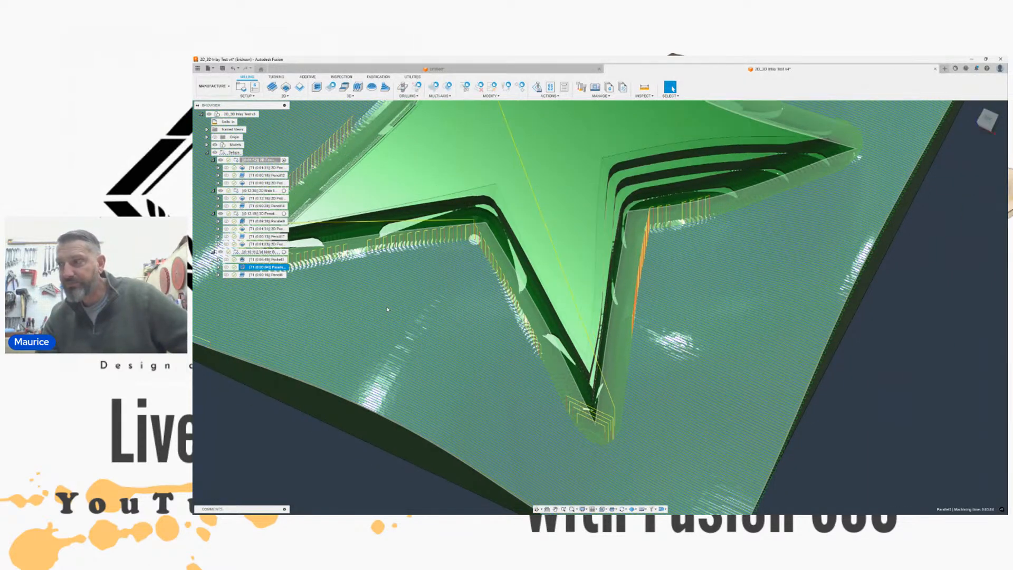
middle_drag(444, 289, 525, 341)
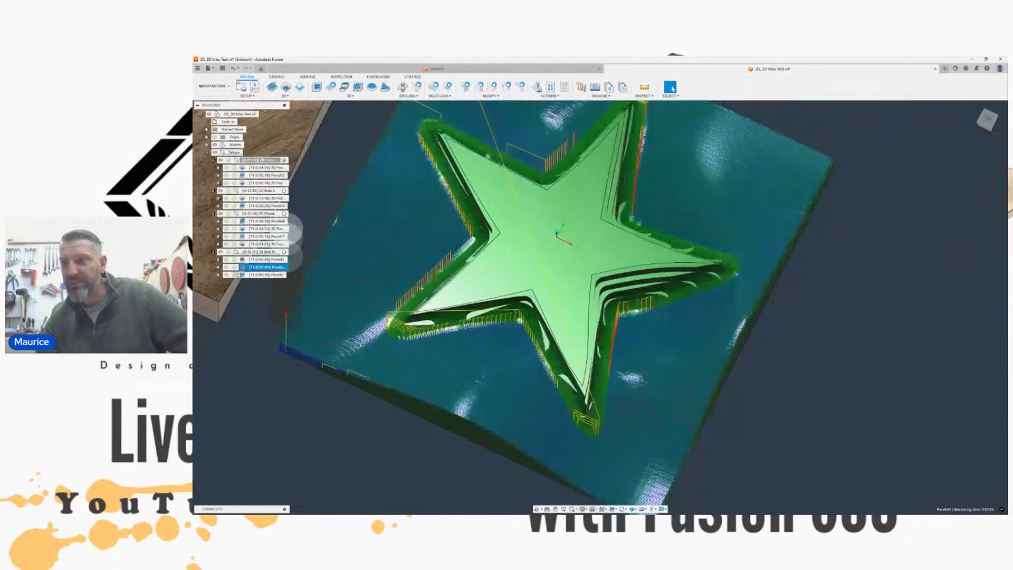
Step: Select the male body's Pencil toolpath, check its linking settings and close the operation without changes
click(244, 275)
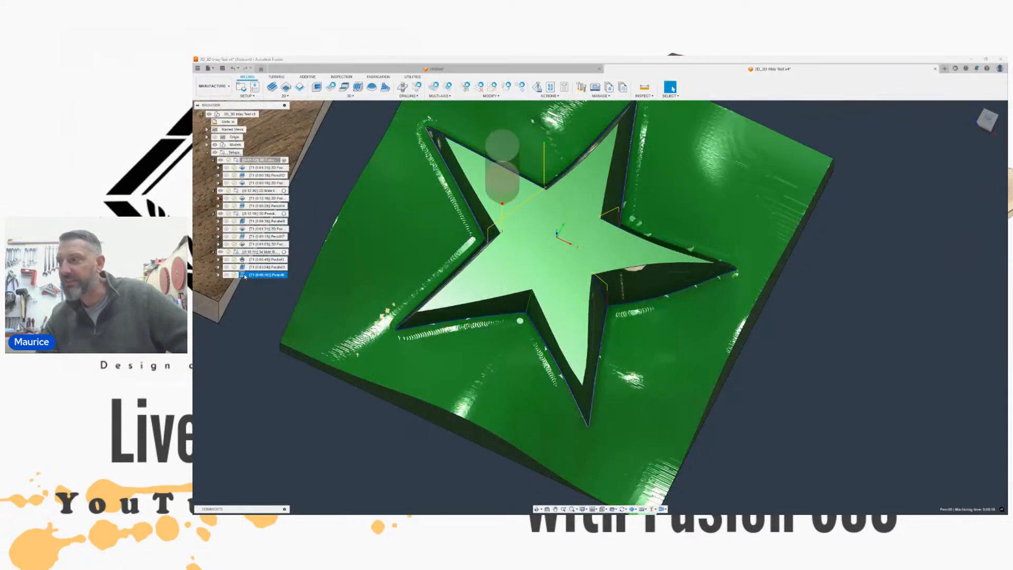
double_click(244, 276)
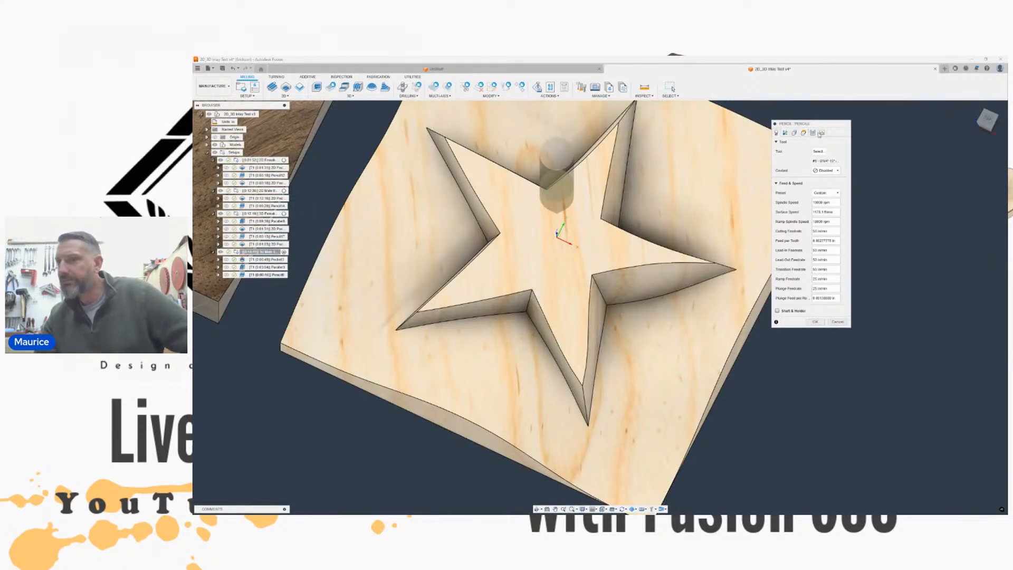
click(822, 133)
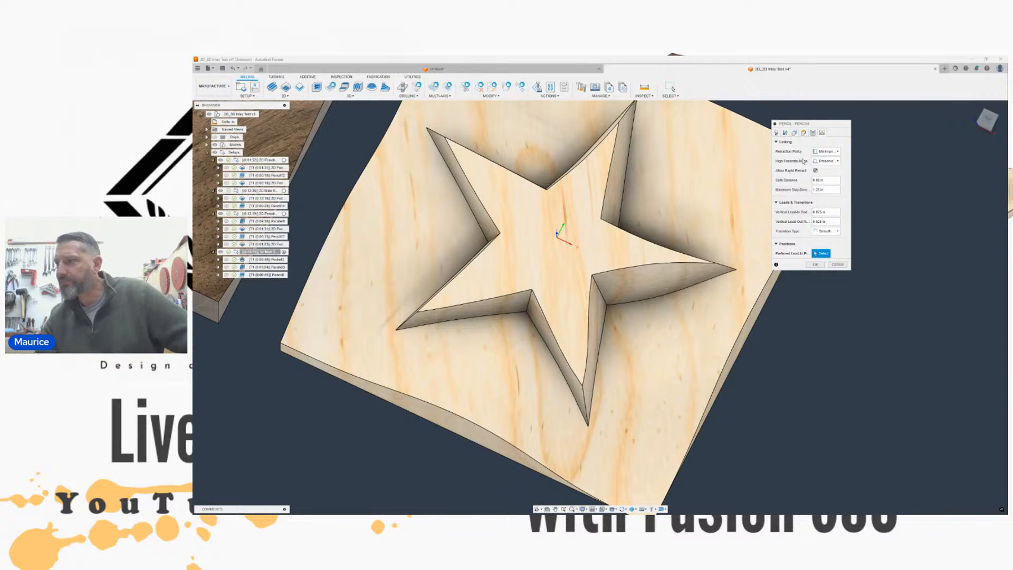
middle_drag(704, 231, 730, 240)
click(837, 265)
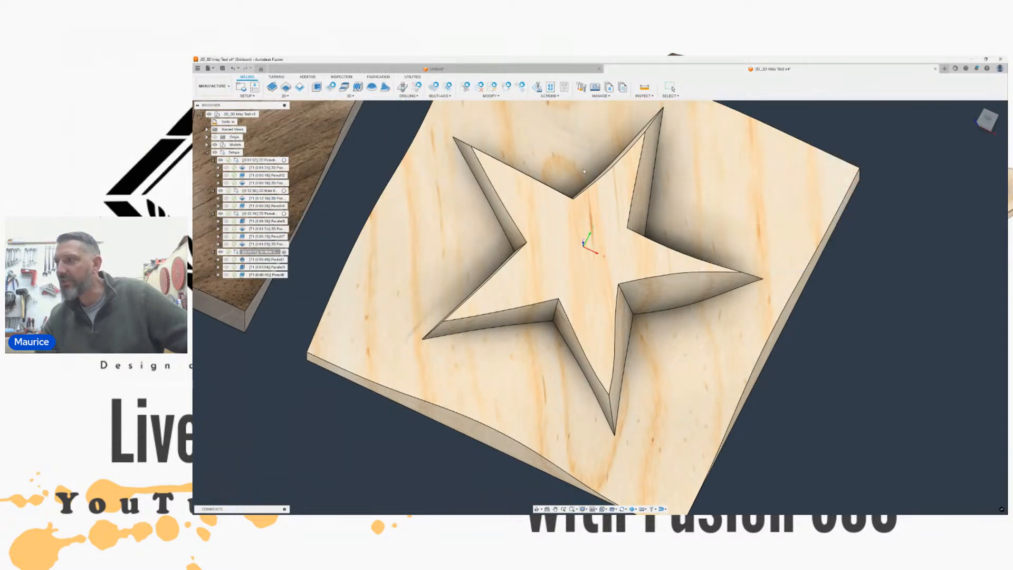
Step: Start simulating the male body's Pencil toolpath from a low angle showing the raised star and its walls
click(550, 96)
click(541, 115)
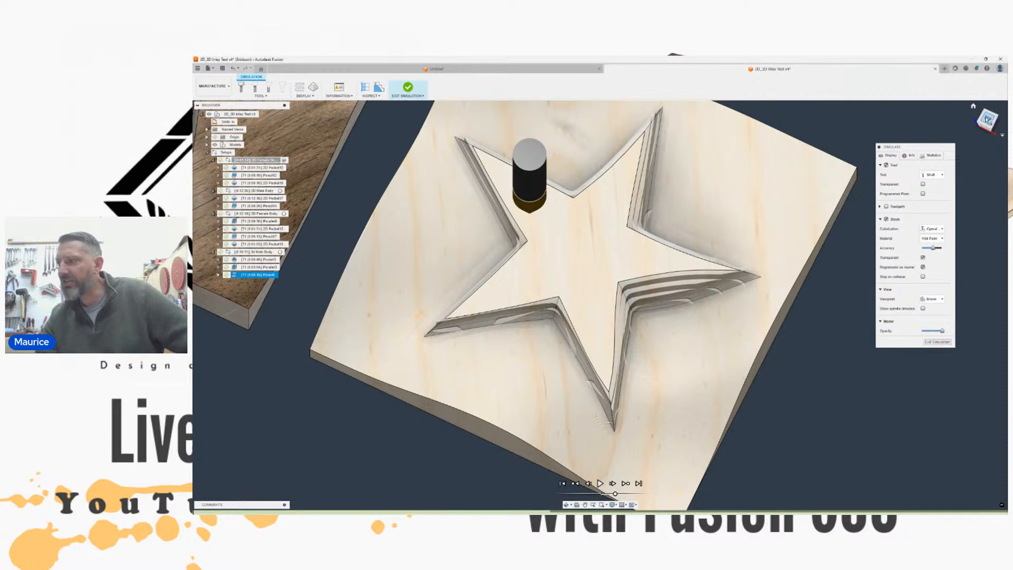
shift+middle_drag(606, 280, 627, 285)
middle_drag(770, 182, 737, 246)
click(599, 483)
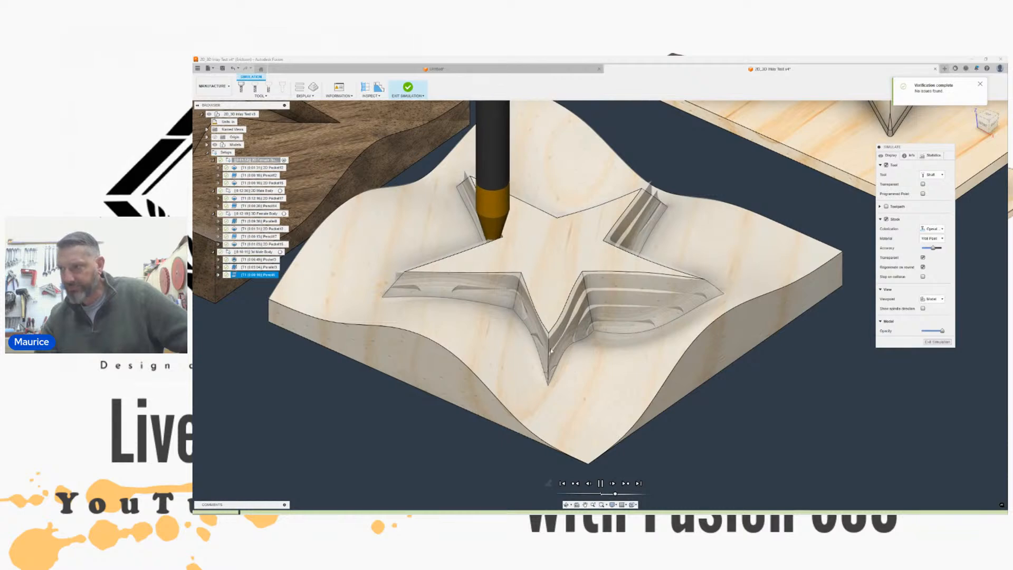
Step: Follow the running Pencil simulation closely as the tool cuts around the male body's star walls
scroll(506, 248, up, 6)
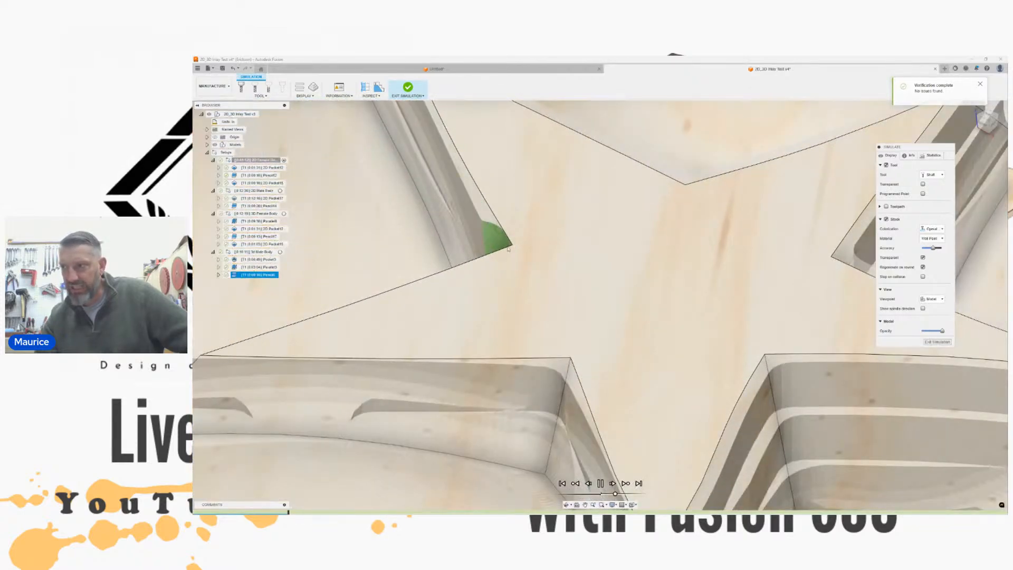
scroll(508, 249, down, 6)
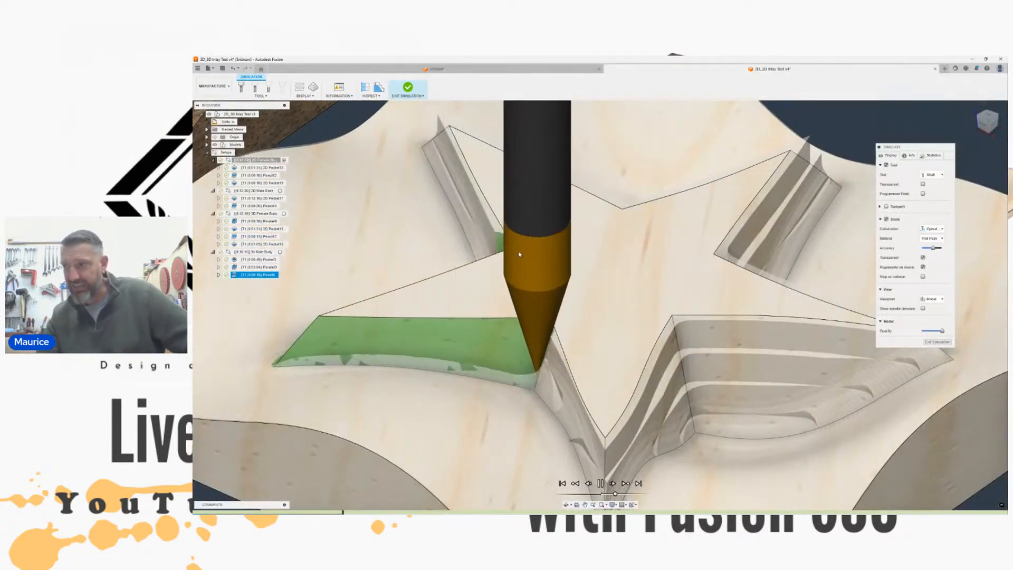
middle_drag(466, 365, 501, 309)
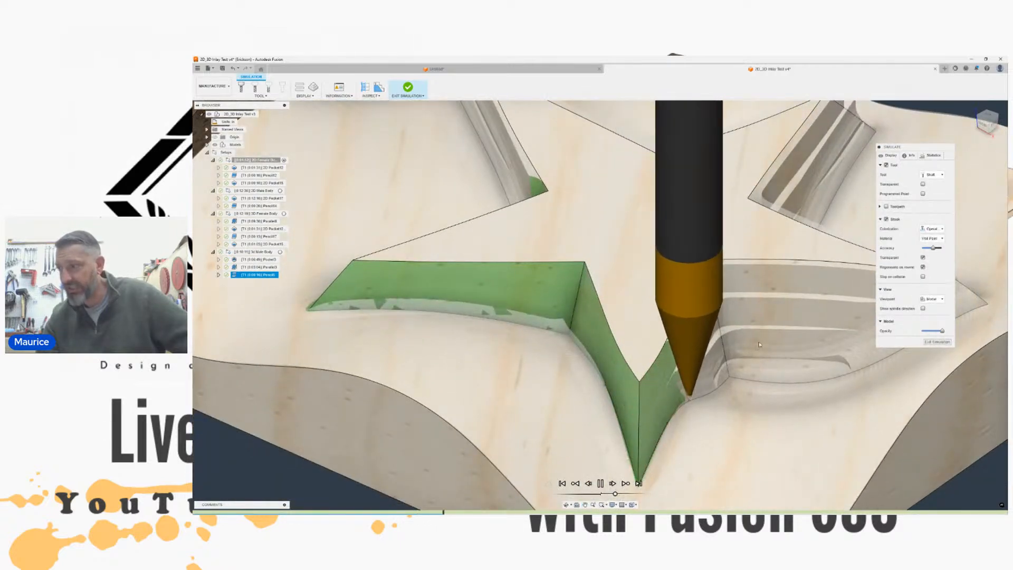
middle_drag(759, 344, 642, 338)
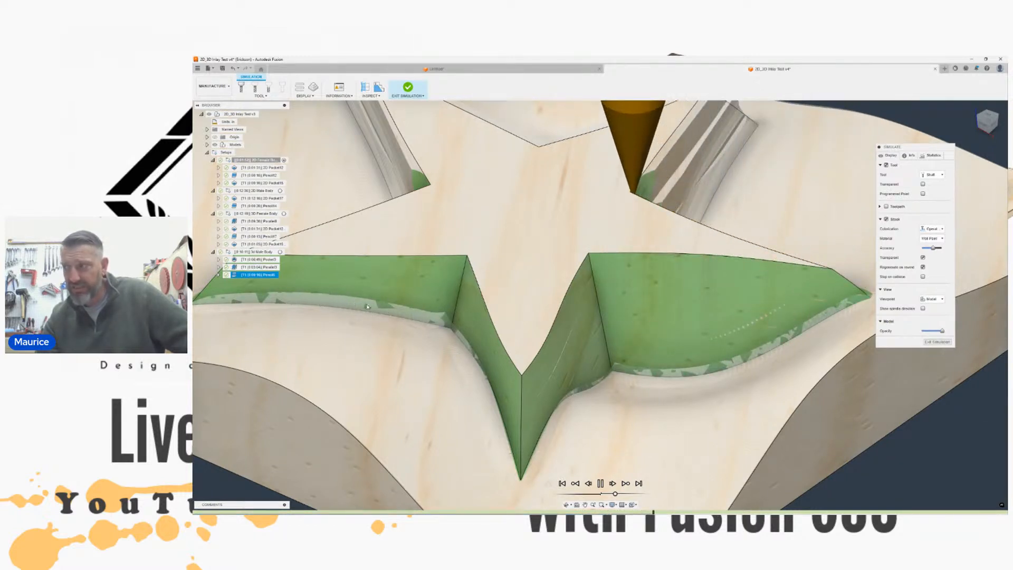
middle_drag(354, 304, 418, 306)
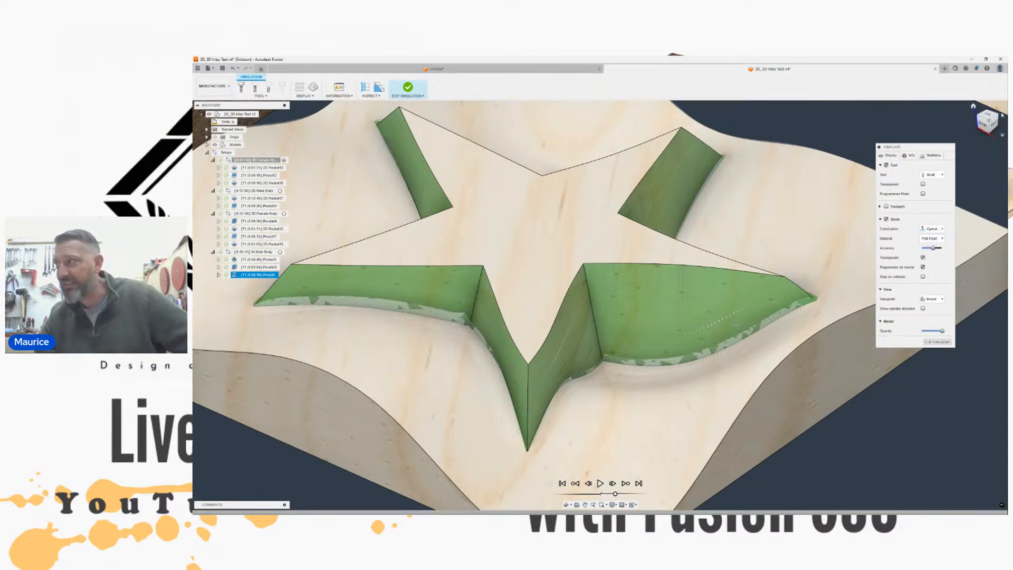
Step: Examine the simulated star walls and their lower edges from the opposite side and from a low angle
shift+middle_drag(599, 305, 728, 389)
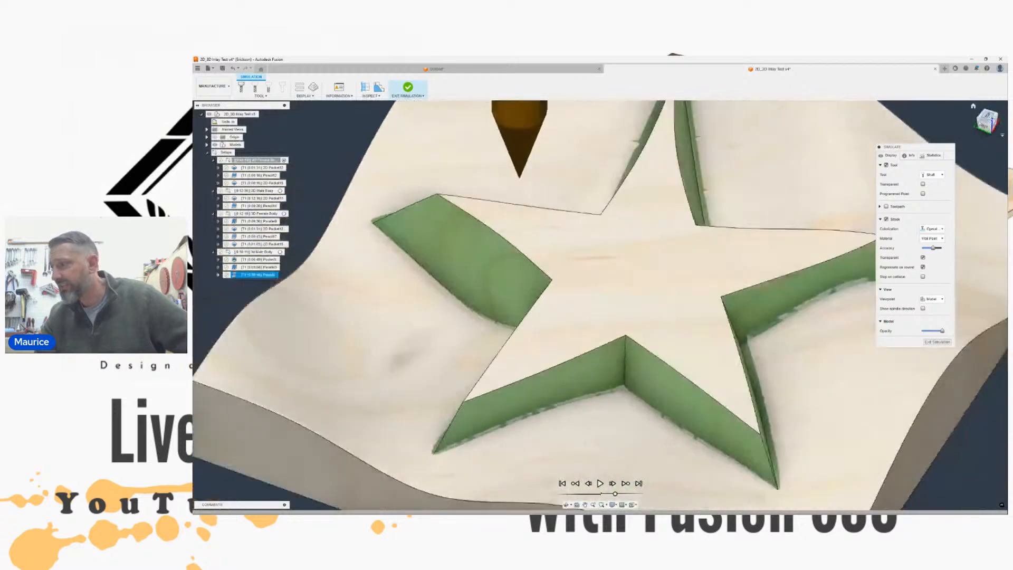
scroll(591, 257, up, 10)
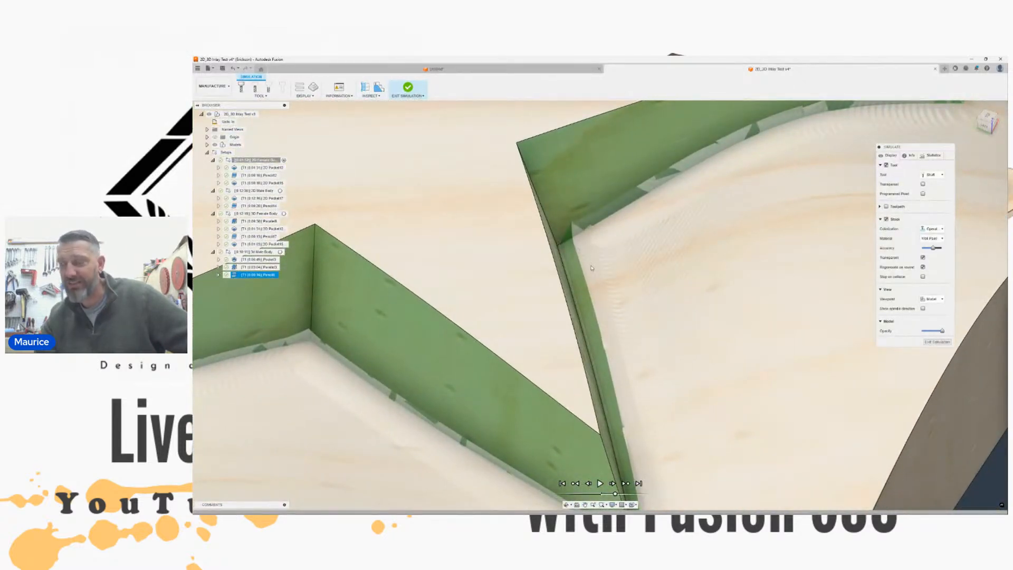
middle_drag(590, 272, 552, 270)
scroll(584, 267, down, 1)
mouse_move(599, 301)
shift+middle_down()
mouse_move(552, 229)
mouse_move(477, 194)
shift+middle_up()
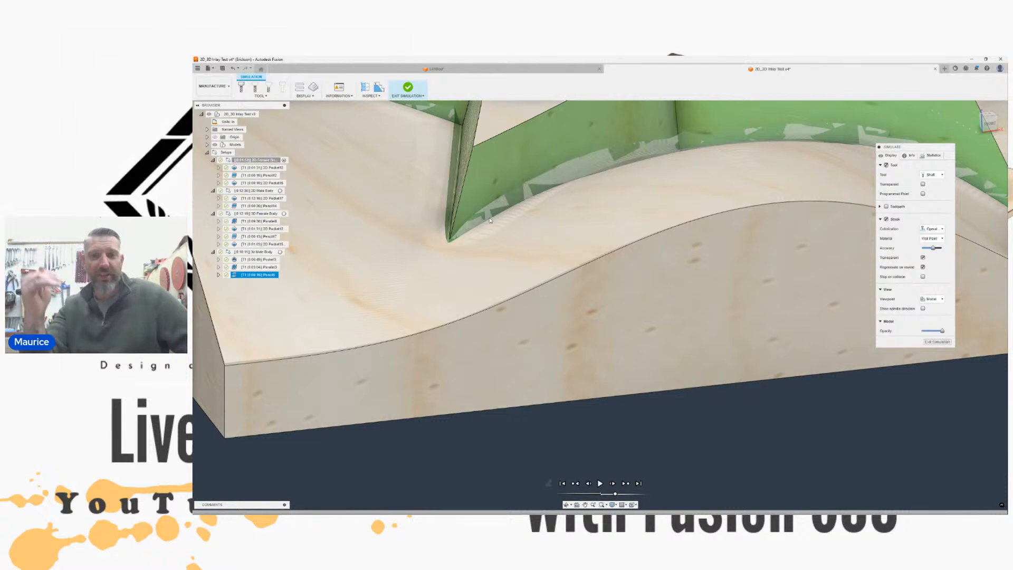
scroll(490, 221, down, 8)
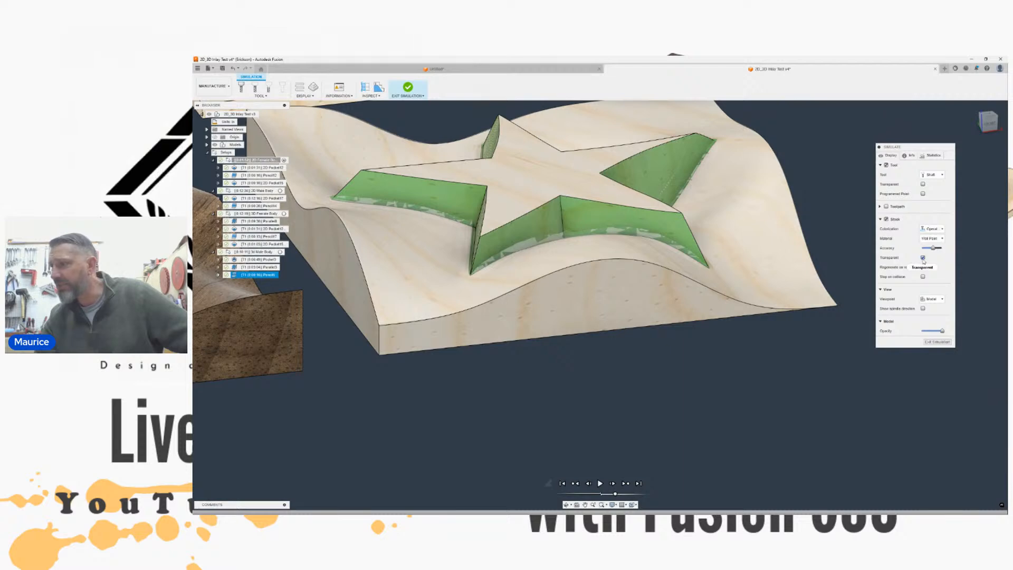
Step: Turn off the simulated stock's transparency and inspect the wall bases around the star's points and inner corners
click(923, 258)
middle_drag(617, 218, 556, 271)
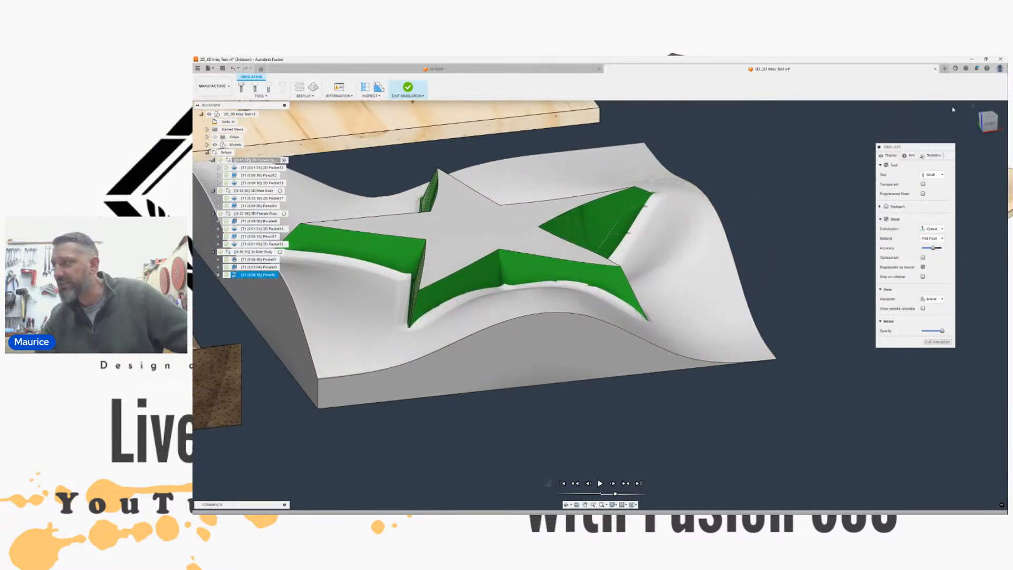
mouse_move(600, 304)
shift+middle_down()
mouse_move(630, 314)
mouse_move(630, 296)
mouse_move(622, 359)
shift+middle_up()
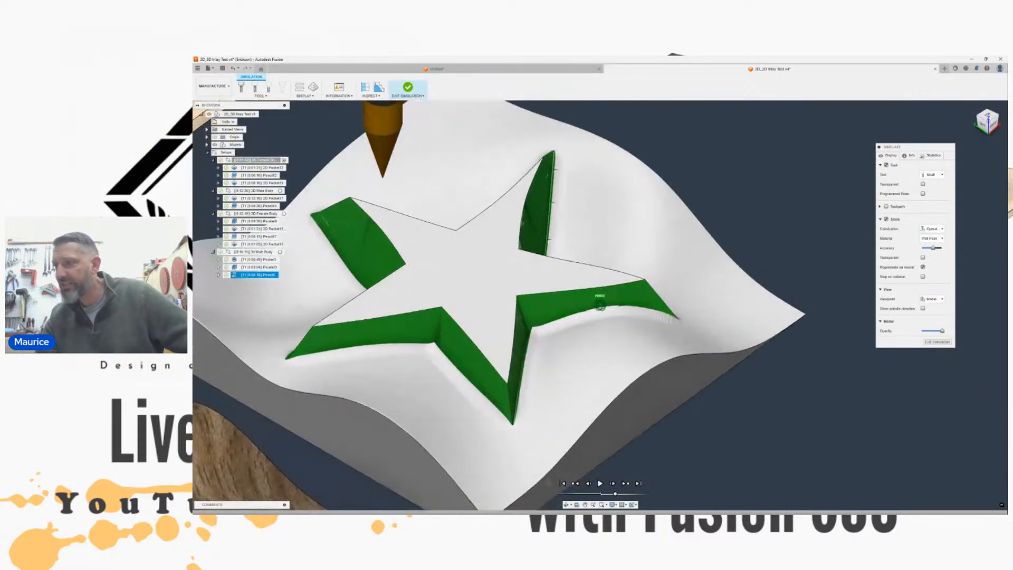
scroll(572, 374, up, 4)
middle_drag(500, 328, 564, 258)
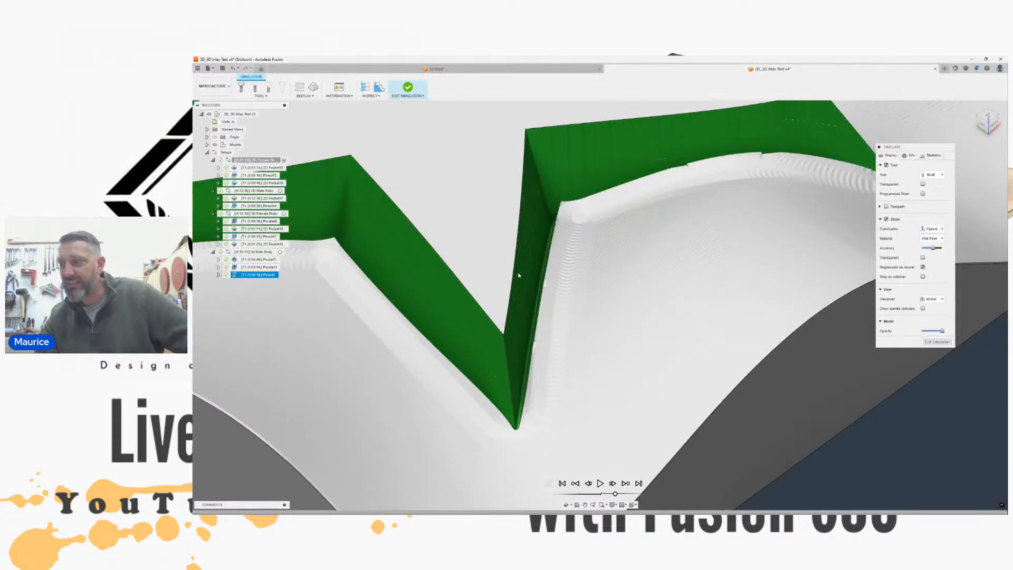
shift+middle_drag(519, 273, 578, 242)
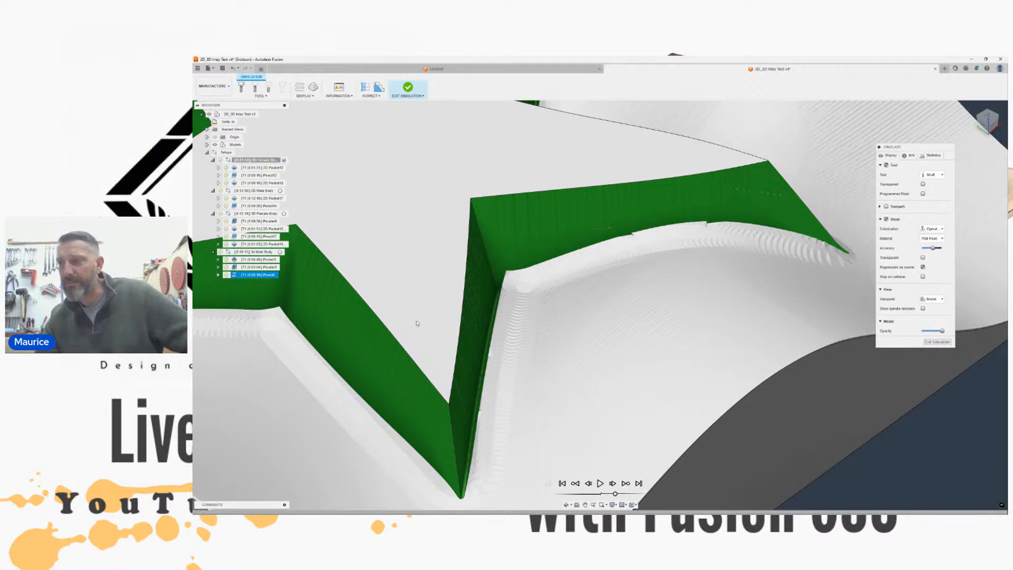
Step: Inspect the simulated male body straight from the side, comparing the star walls with the wavy surface, and review it at an angle
scroll(514, 268, down, 4)
drag(991, 120, 996, 130)
click(990, 123)
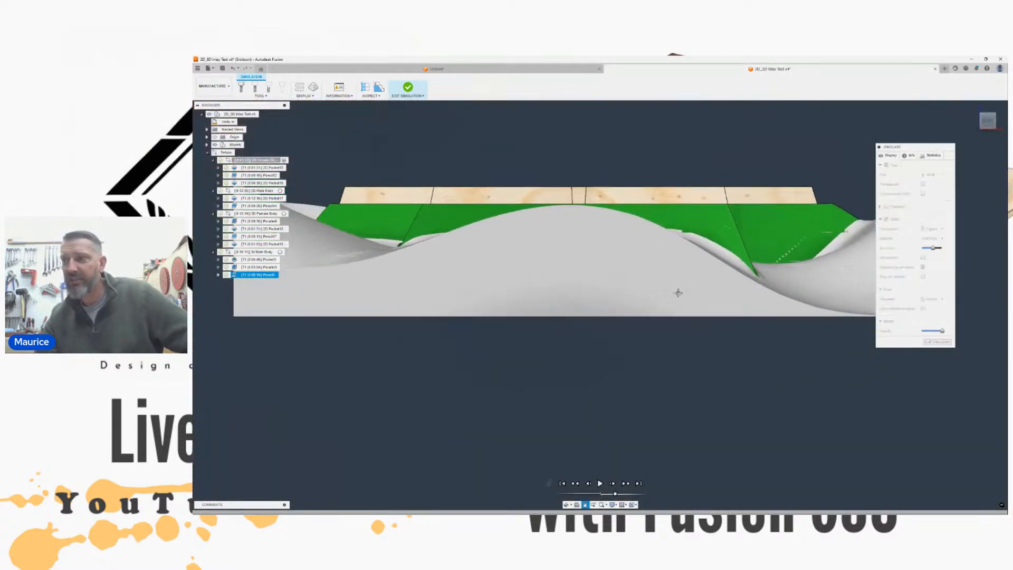
scroll(463, 274, up, 2)
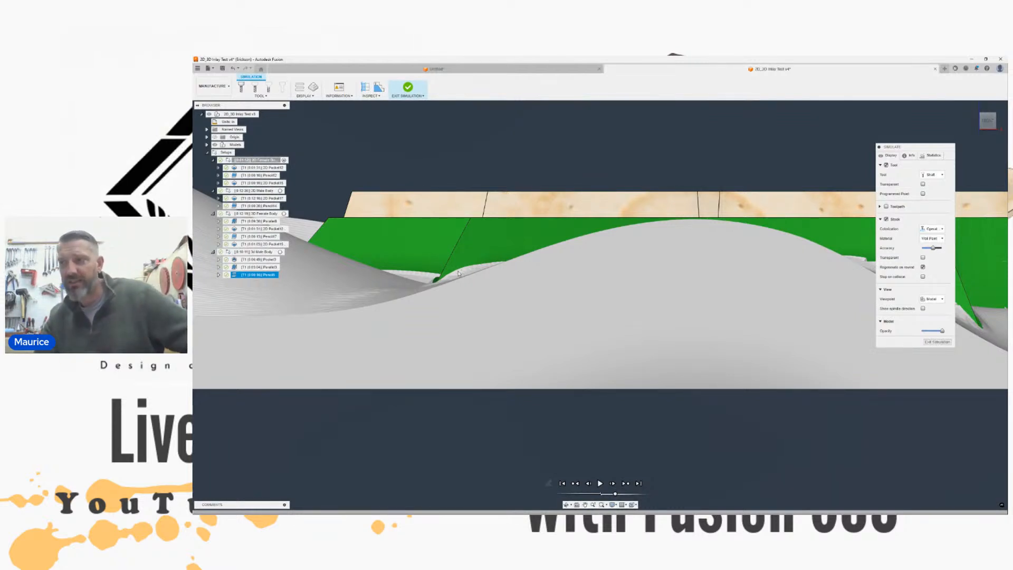
scroll(462, 273, down, 4)
middle_drag(512, 293, 527, 294)
shift+middle_drag(600, 303, 599, 304)
scroll(599, 301, up, 5)
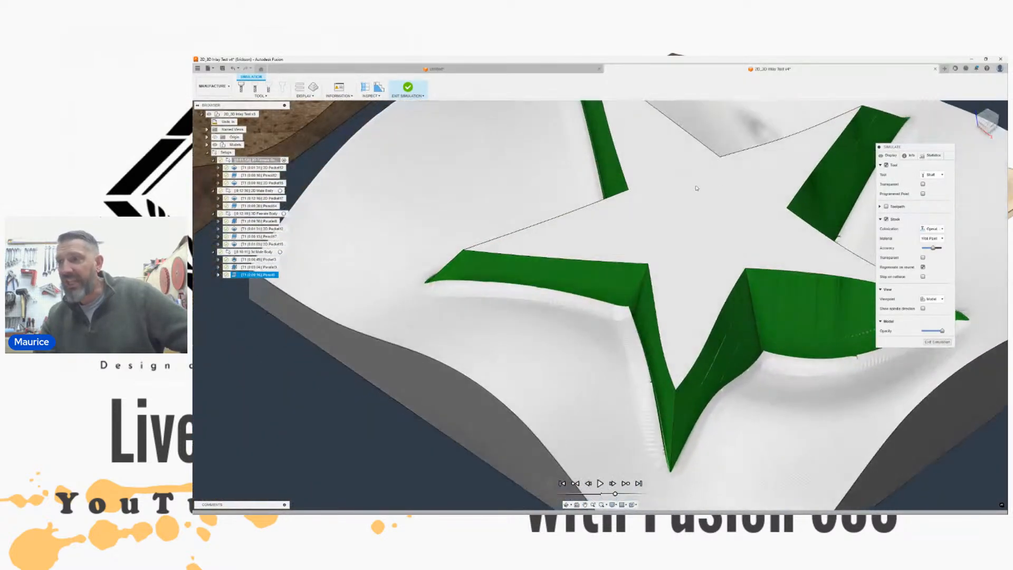
scroll(536, 197, down, 3)
scroll(559, 237, down, 3)
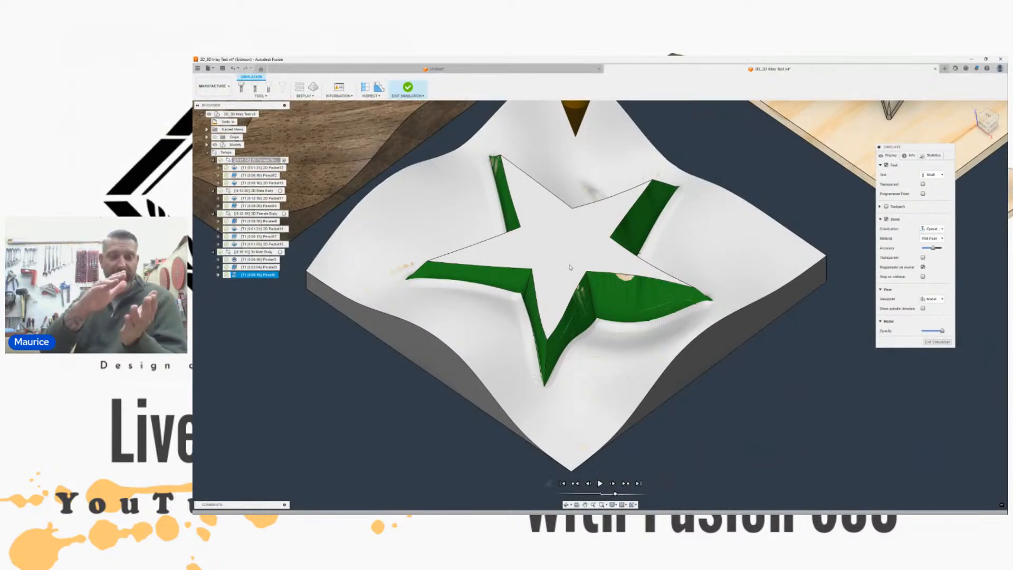
Step: Exit the simulation and review all four inlay bodies together, briefly selecting the wavy top face of the 3D female body
click(932, 342)
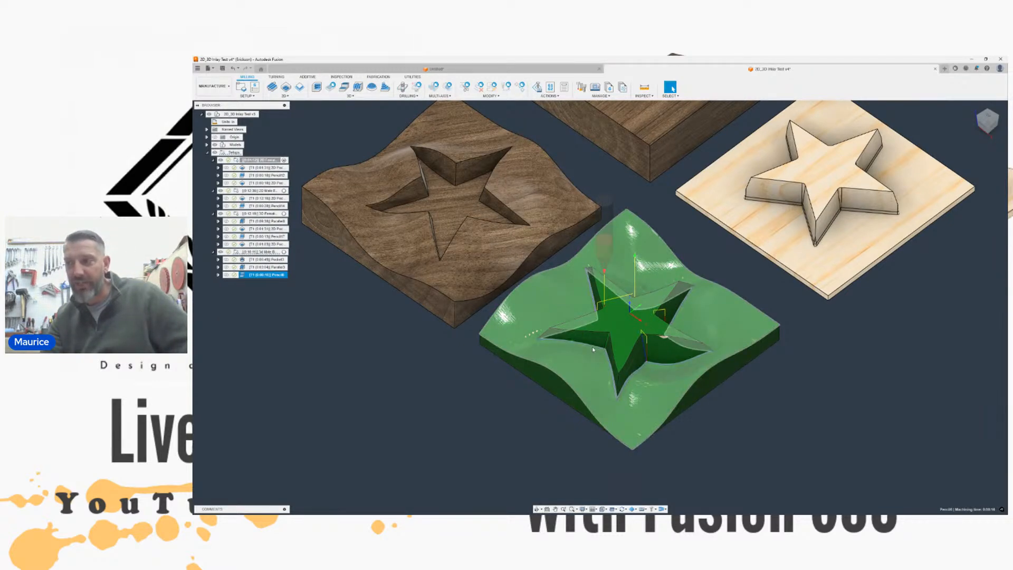
middle_drag(419, 223, 489, 280)
click(402, 241)
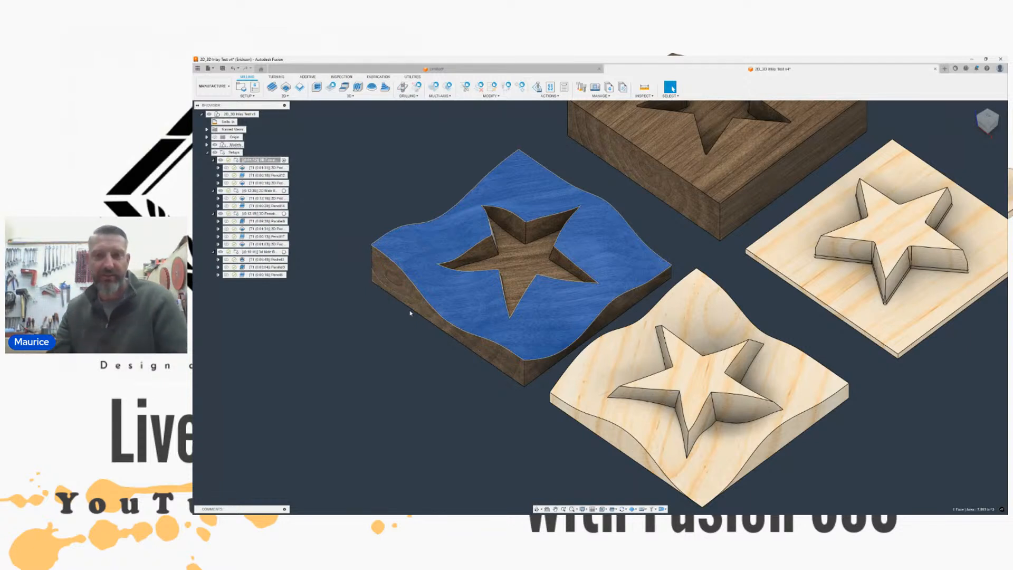
middle_drag(449, 395, 423, 399)
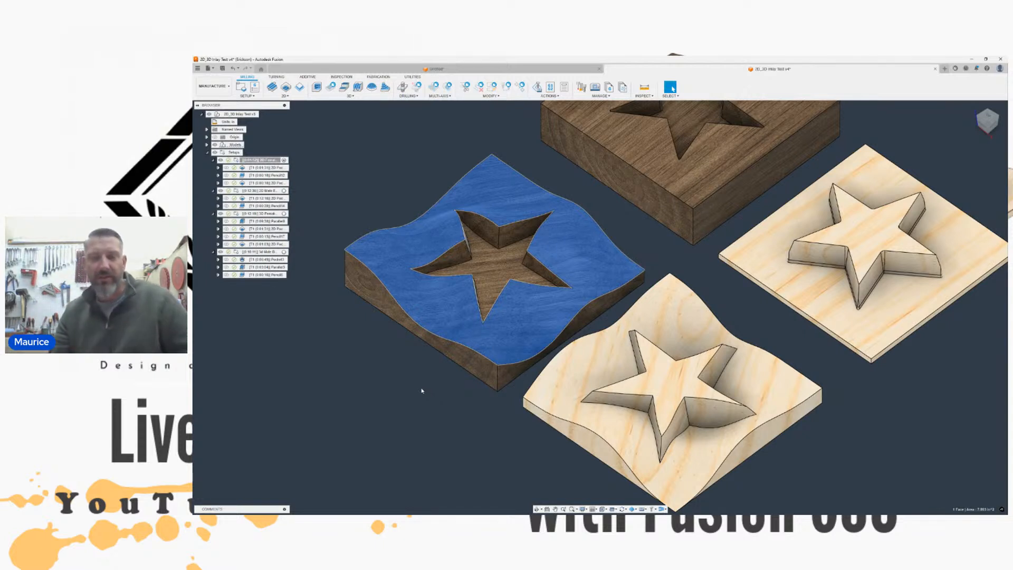
scroll(388, 376, down, 1)
scroll(388, 376, down, 1)
middle_drag(388, 376, 491, 339)
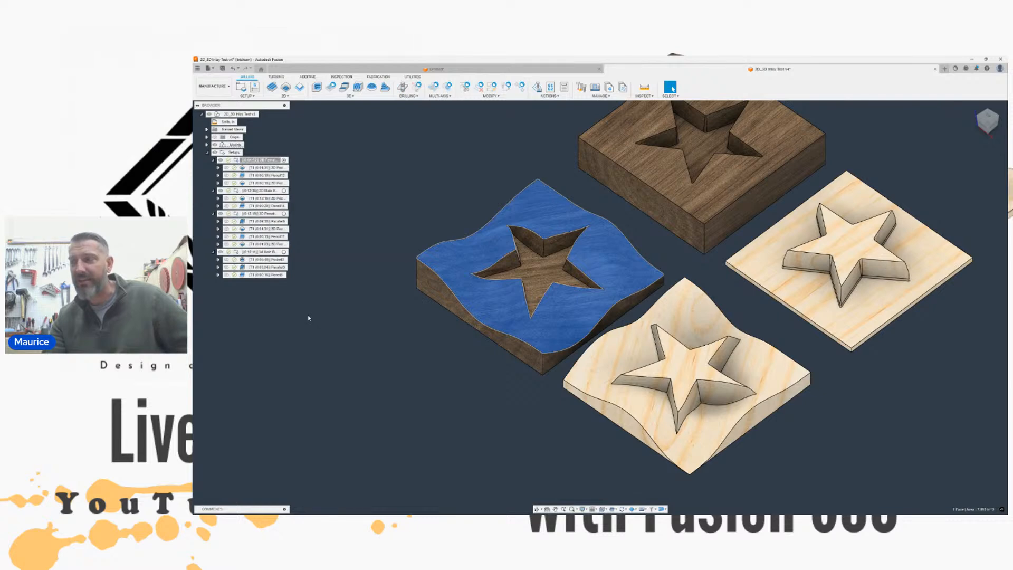
click(358, 316)
middle_drag(420, 317, 389, 319)
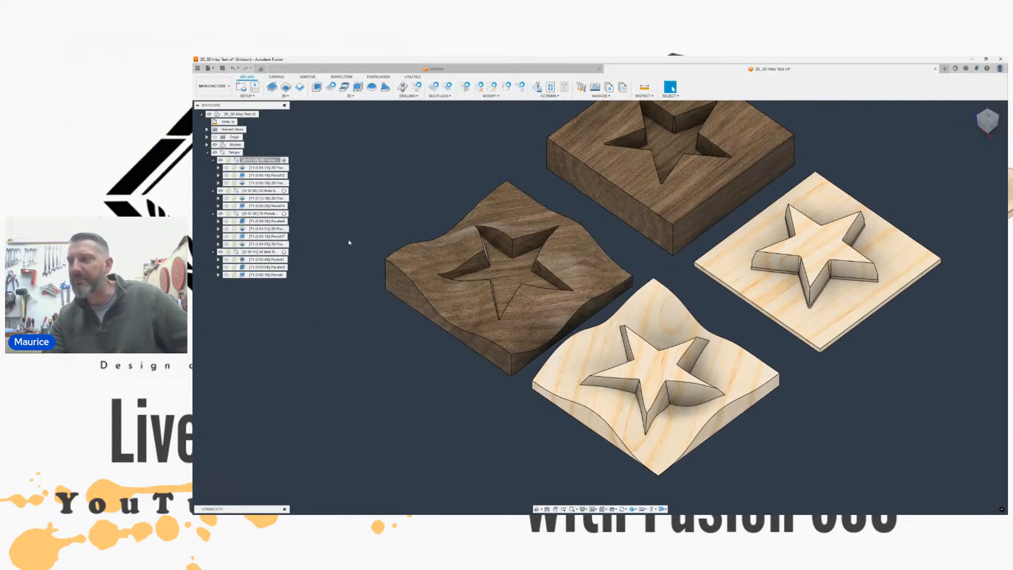
Step: Switch to the Design workspace and show the plug bodies in both the 3D V-Carve and flat 2D groups
click(982, 124)
middle_drag(597, 287, 655, 278)
drag(985, 123, 973, 158)
click(217, 87)
click(219, 104)
click(226, 190)
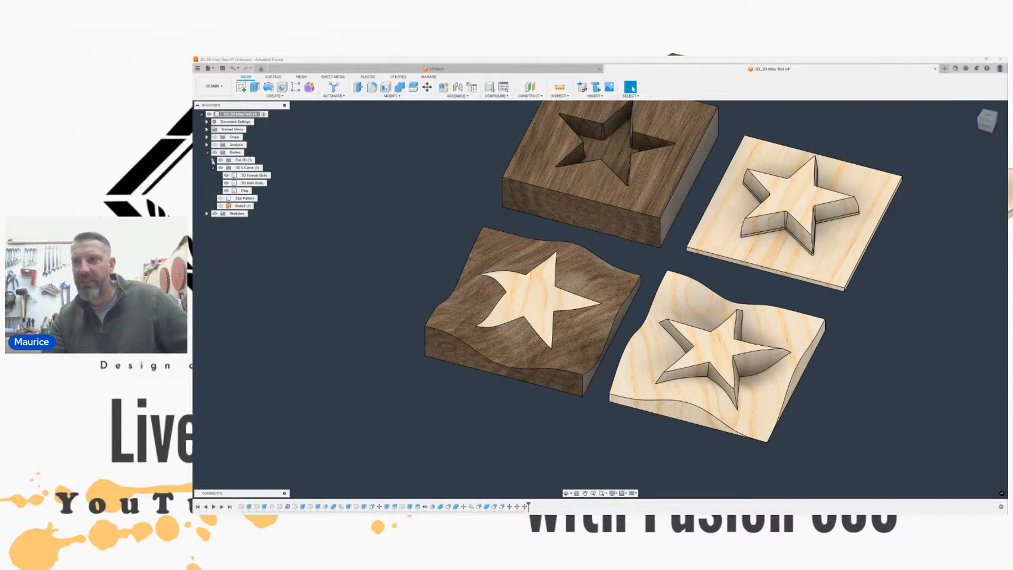
click(212, 160)
click(226, 183)
Step: View the finished inlays from directly above and compare the star points of the wavy and flat plugs up close
middle_drag(510, 194, 460, 241)
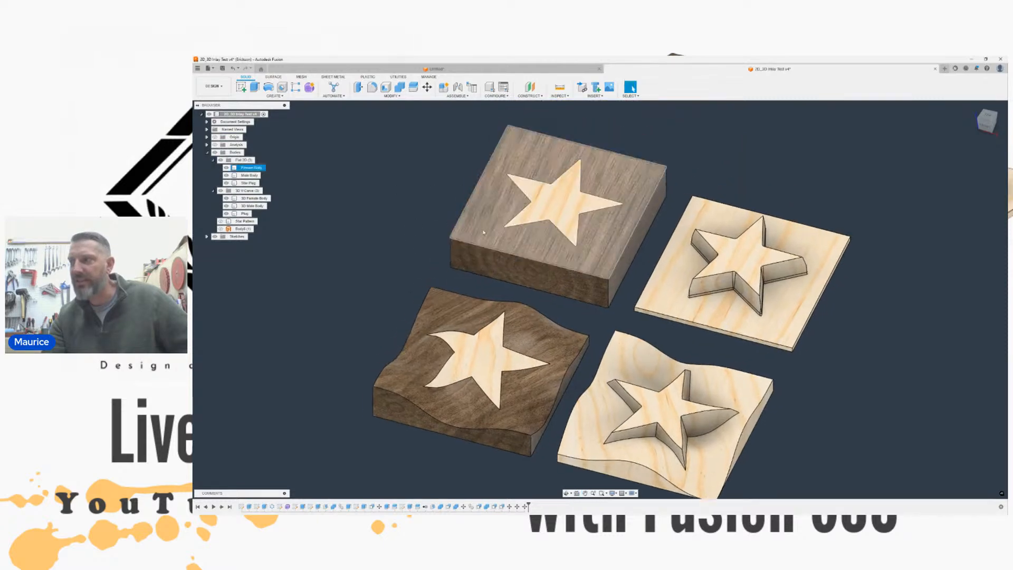
scroll(558, 212, up, 3)
click(987, 117)
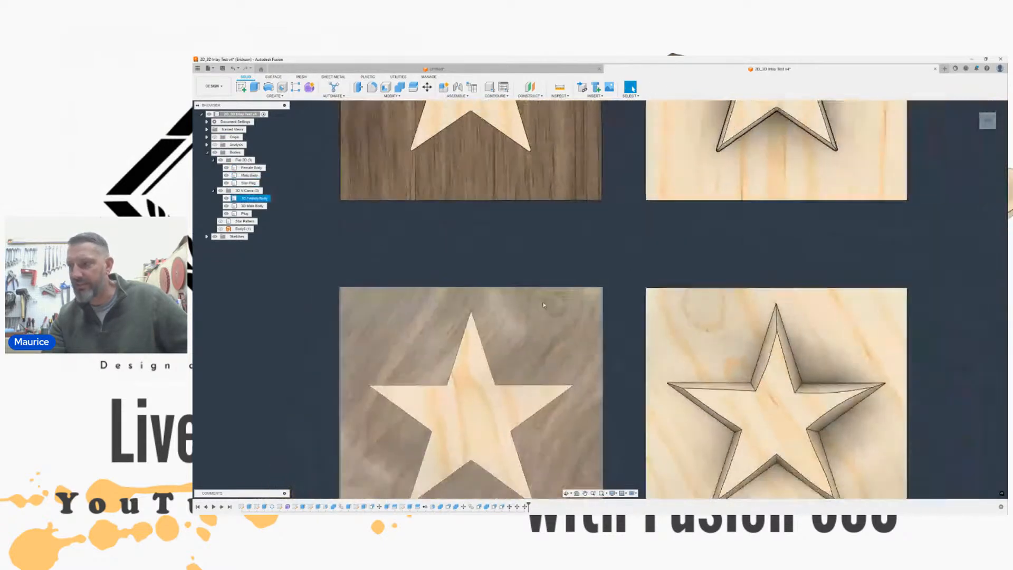
scroll(542, 206, up, 4)
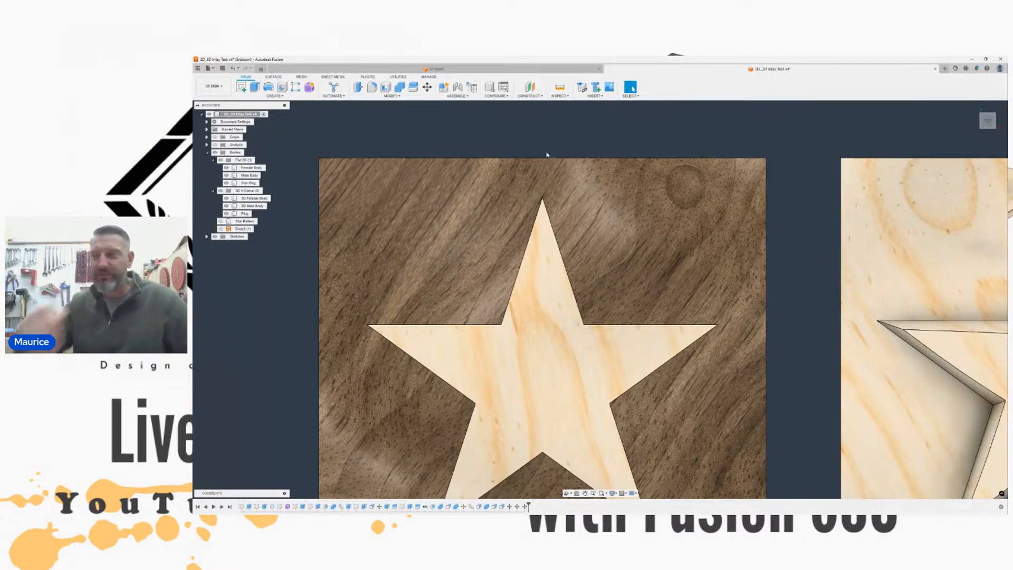
scroll(593, 216, down, 3)
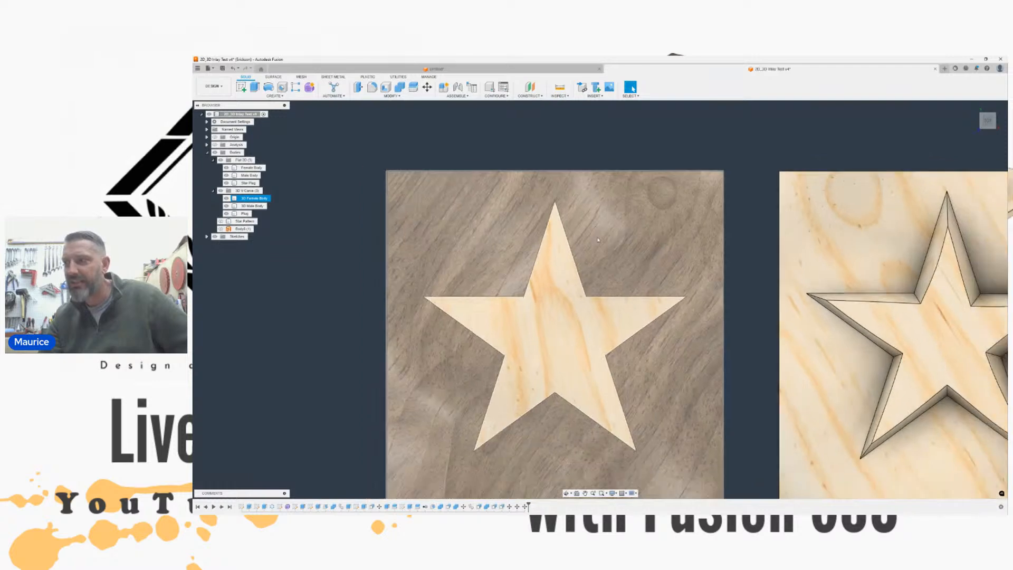
scroll(598, 246, down, 3)
scroll(543, 199, down, 1)
middle_drag(543, 199, 552, 242)
scroll(547, 183, up, 10)
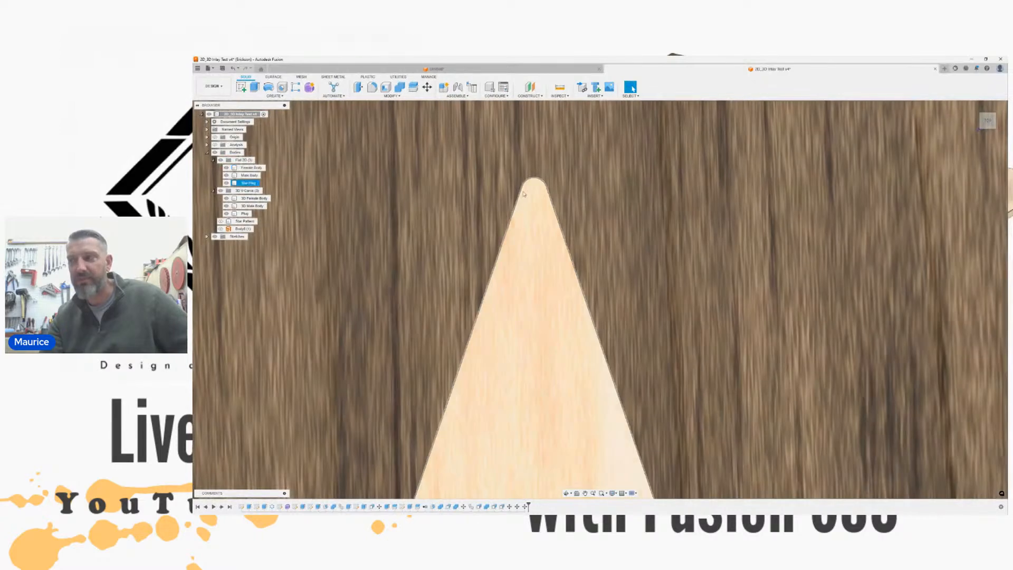
scroll(528, 208, down, 1)
middle_drag(528, 208, 536, 165)
scroll(518, 215, down, 10)
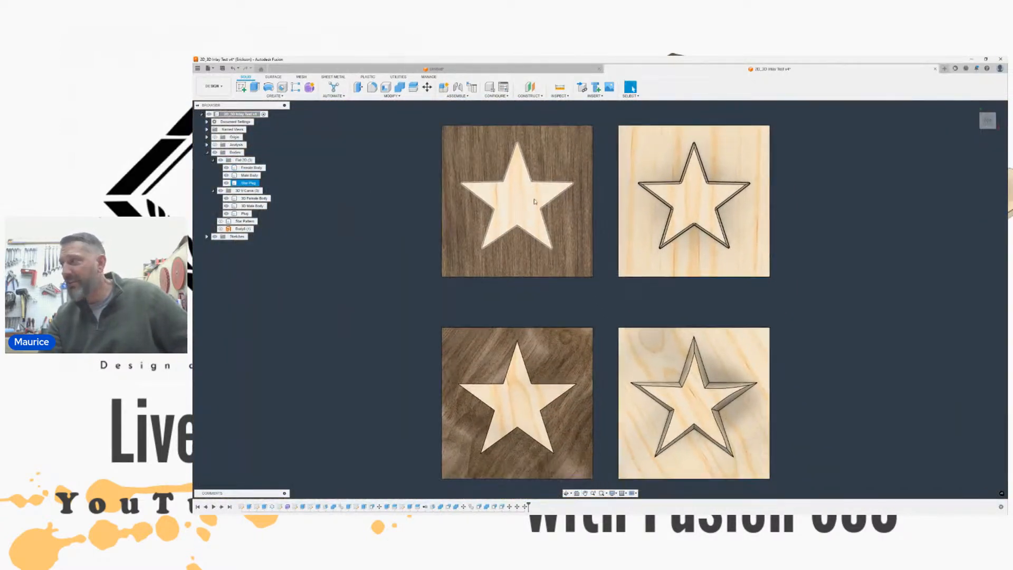
Step: Return to an angled view of all four bodies and examine the star plug in the flat female body
click(986, 126)
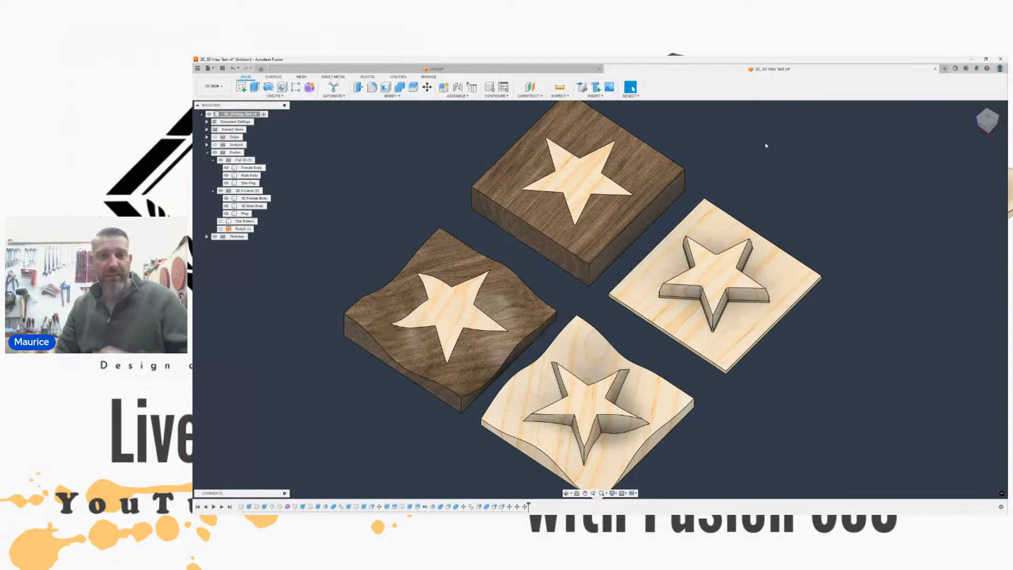
click(629, 152)
middle_drag(628, 152, 656, 173)
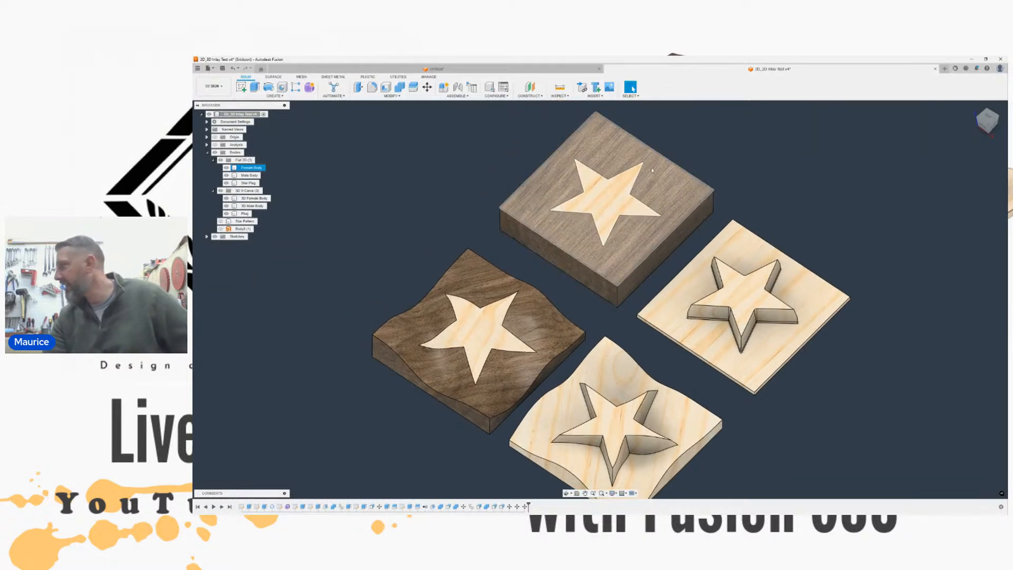
click(596, 181)
scroll(596, 180, up, 2)
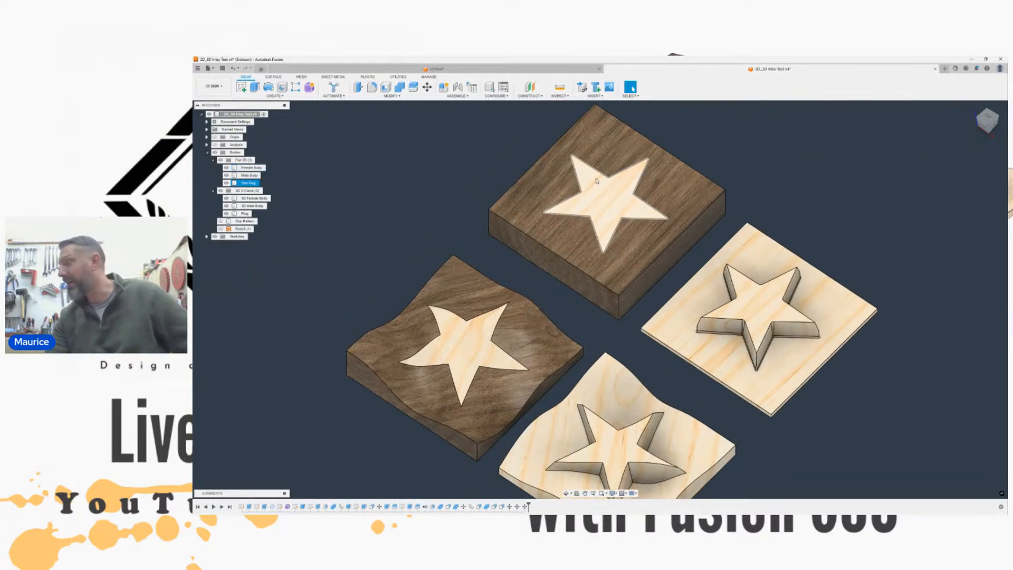
middle_drag(627, 170, 592, 197)
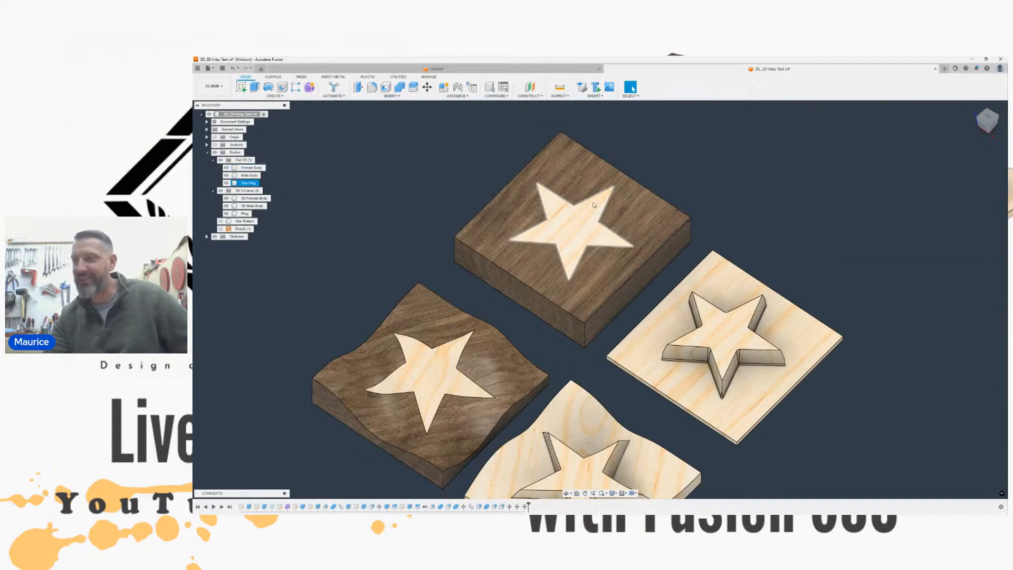
scroll(588, 220, up, 3)
middle_drag(564, 230, 583, 268)
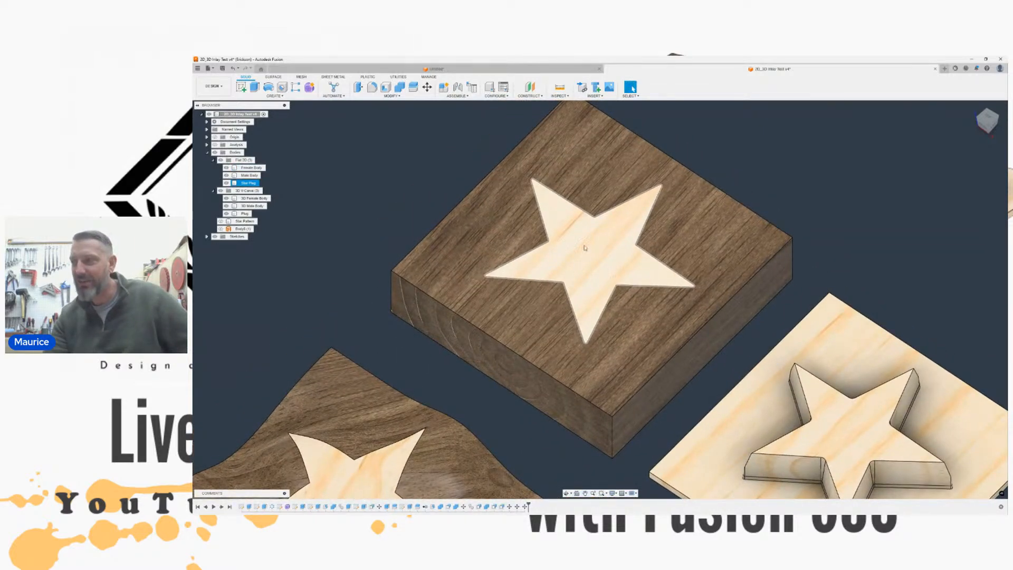
Step: Clear the selection and examine the star plug fitted in the wavy 3D female body
click(505, 222)
scroll(462, 265, down, 3)
middle_drag(462, 265, 543, 149)
scroll(442, 339, up, 2)
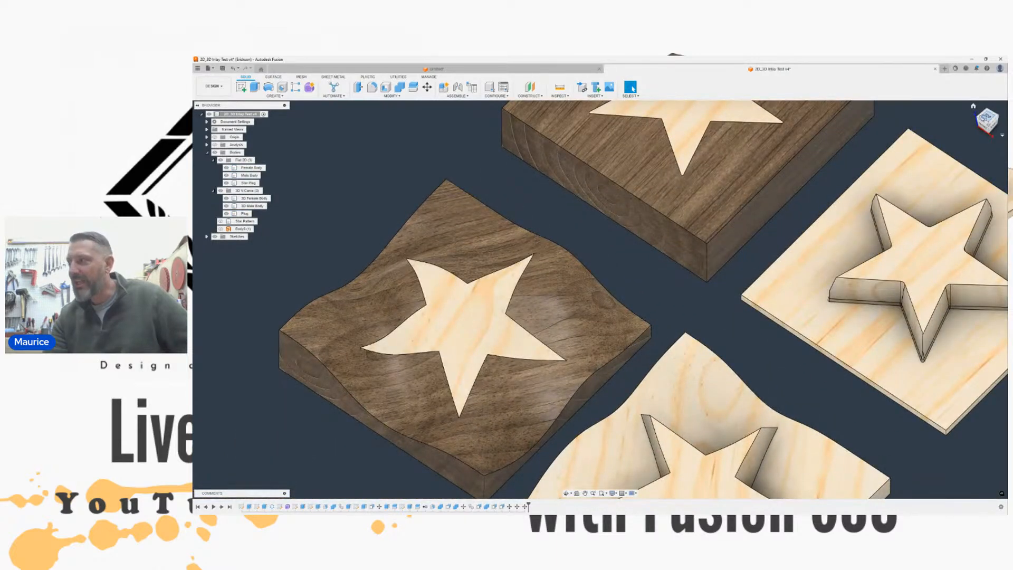
Step: View the wavy and flat star inlays from directly above and return to an angled view of all four bodies
click(985, 120)
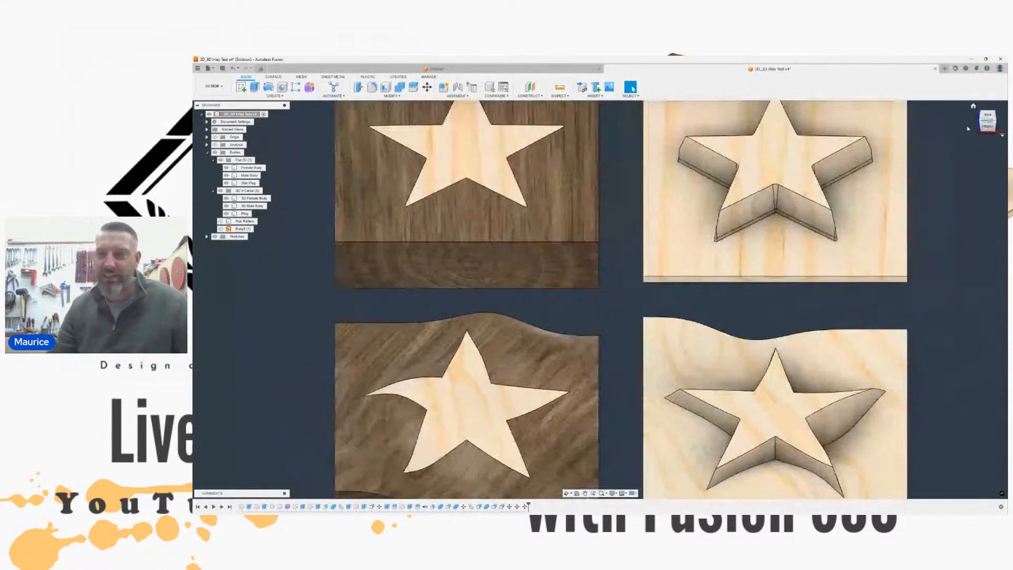
click(987, 116)
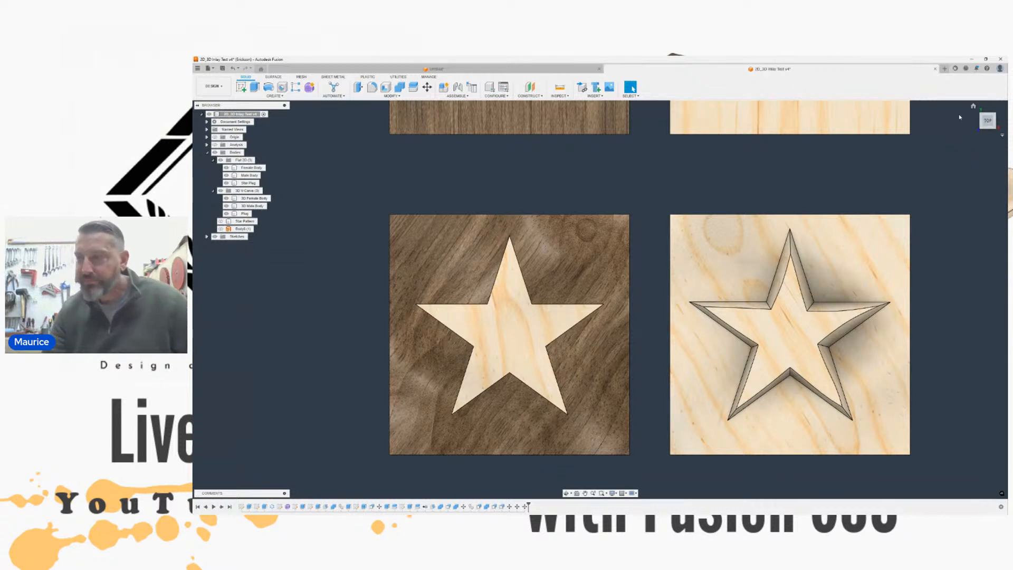
scroll(952, 152, down, 2)
scroll(913, 164, down, 2)
middle_drag(817, 224, 625, 351)
drag(990, 122, 968, 93)
shift+middle_drag(718, 259, 666, 205)
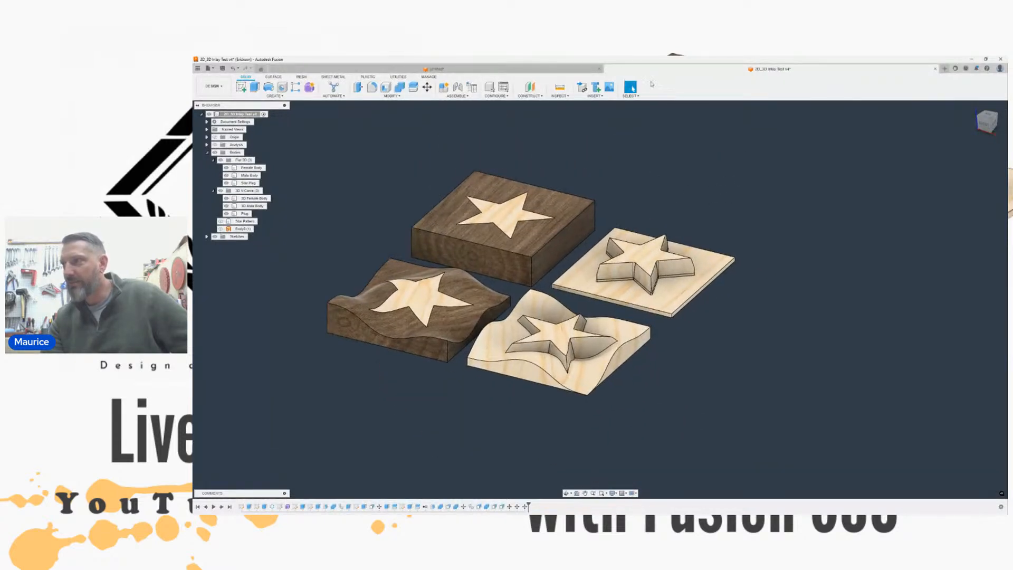
Step: Switch to the untitled document and examine the V-carved letter E pocket from above and at an angle
click(553, 74)
middle_drag(510, 230, 466, 193)
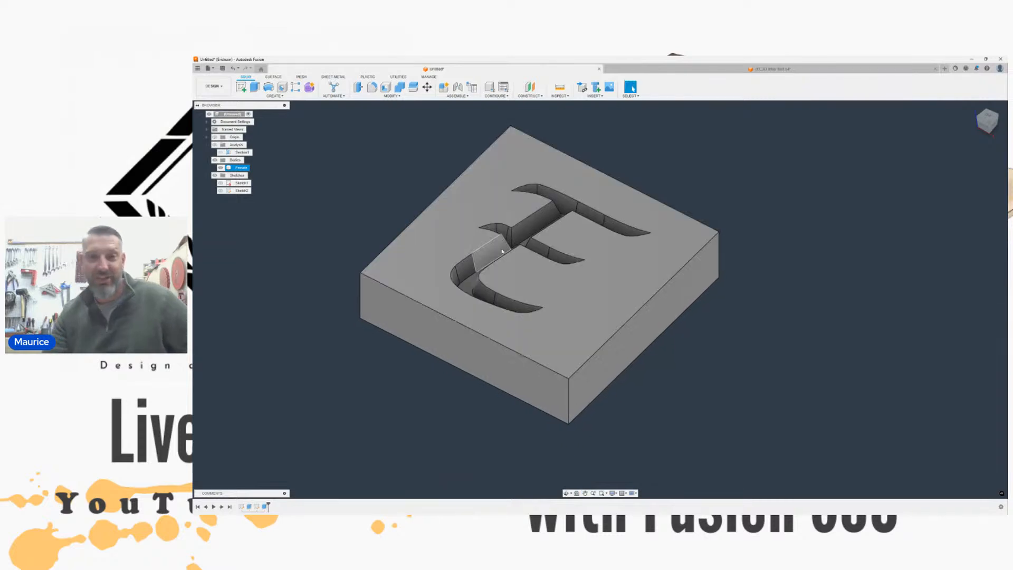
middle_drag(545, 268, 588, 289)
scroll(556, 255, up, 3)
scroll(711, 239, down, 2)
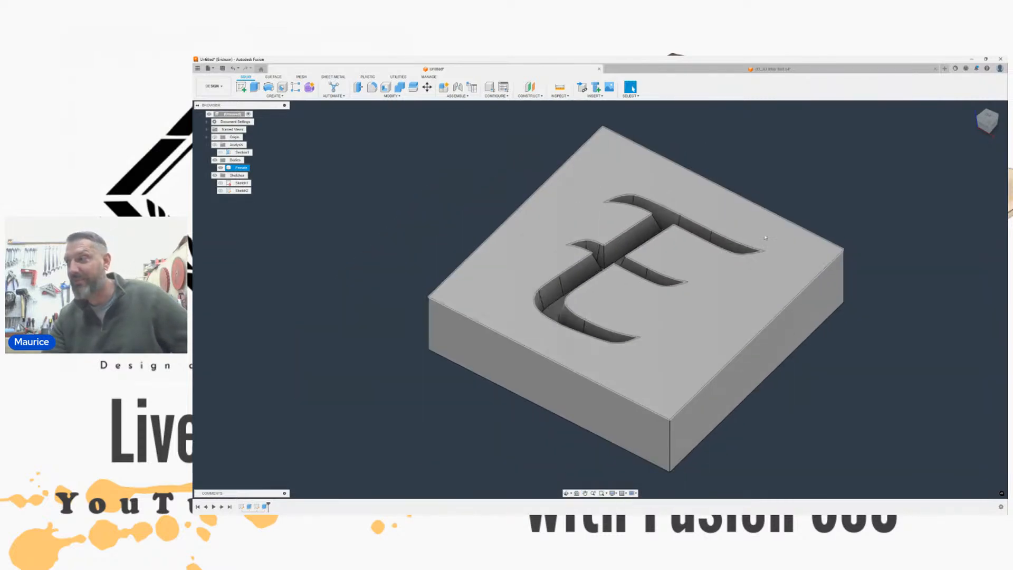
click(989, 115)
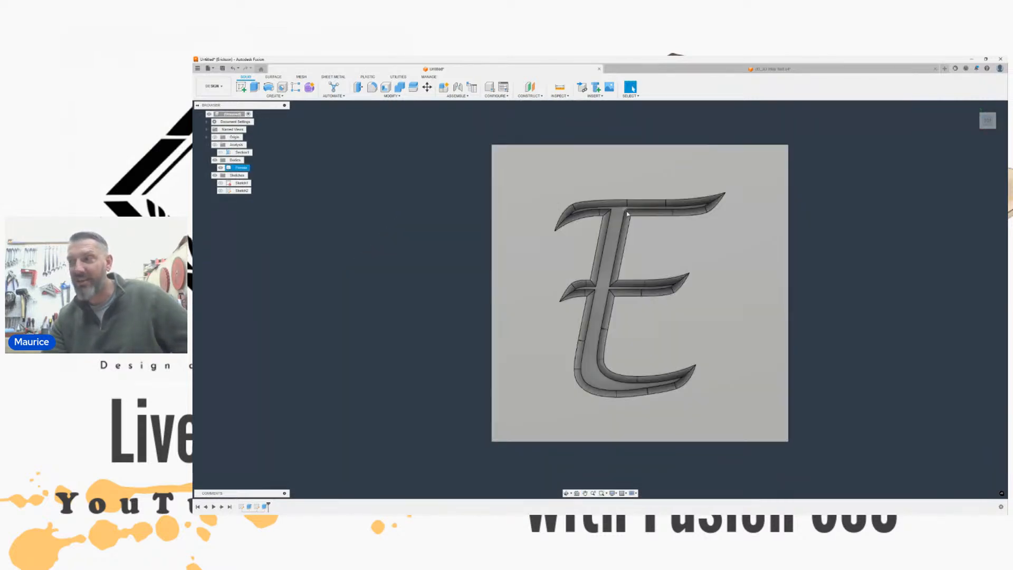
click(986, 123)
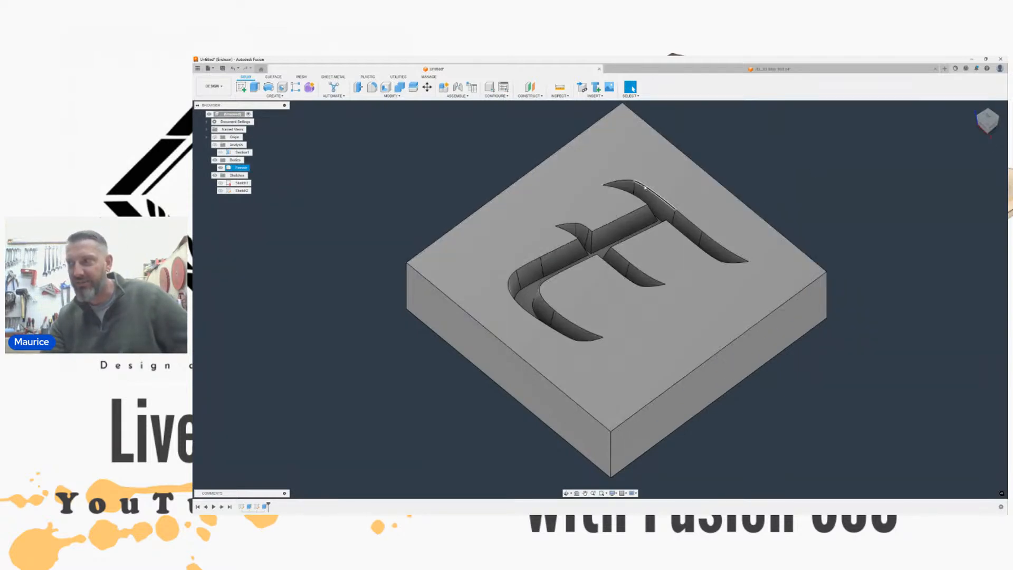
middle_drag(730, 238, 698, 253)
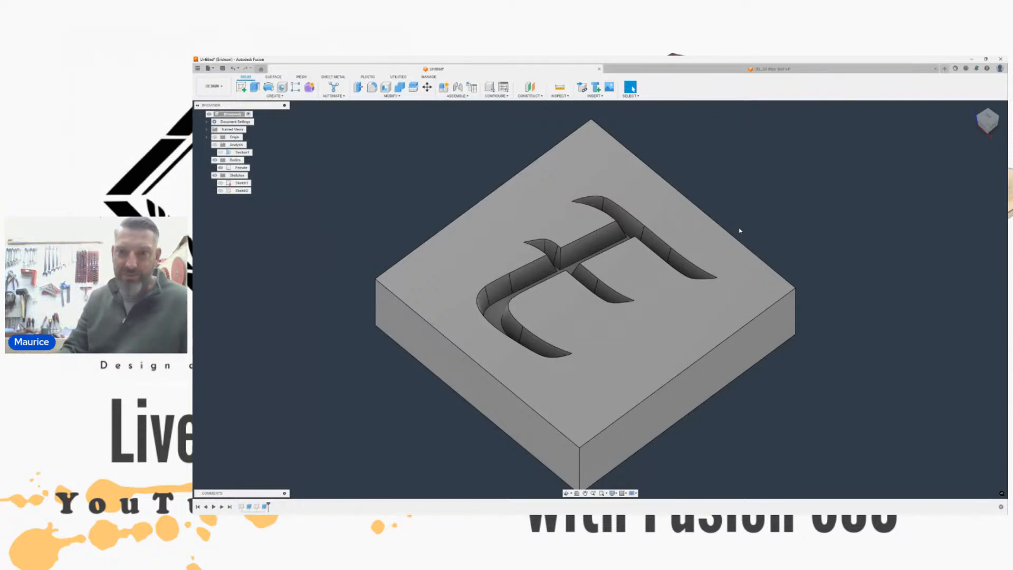
Step: Open the Manufacture workspace for the letter E block and view its setup
scroll(525, 226, down, 3)
middle_drag(510, 227, 450, 243)
click(213, 86)
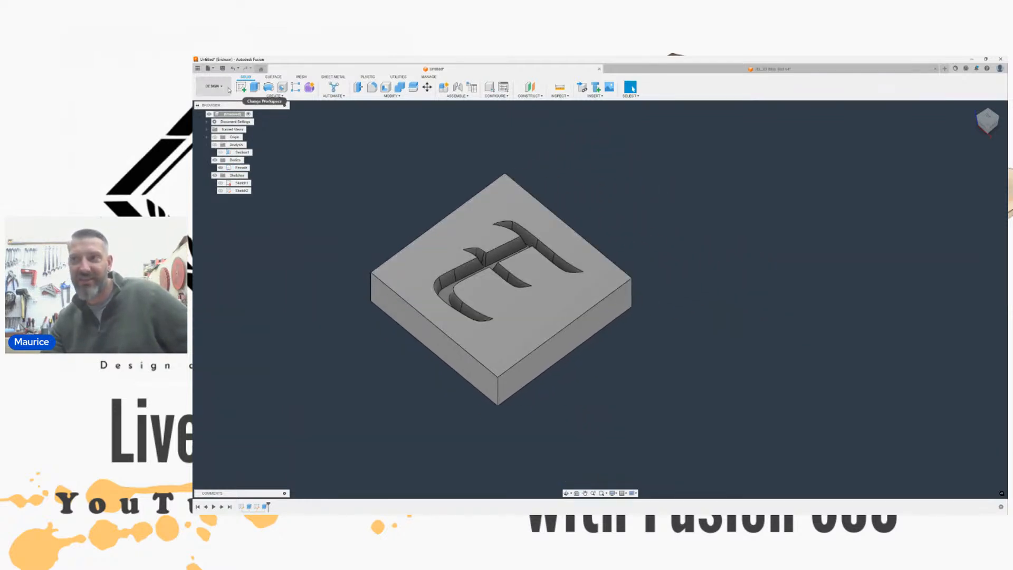
click(219, 147)
scroll(401, 200, down, 2)
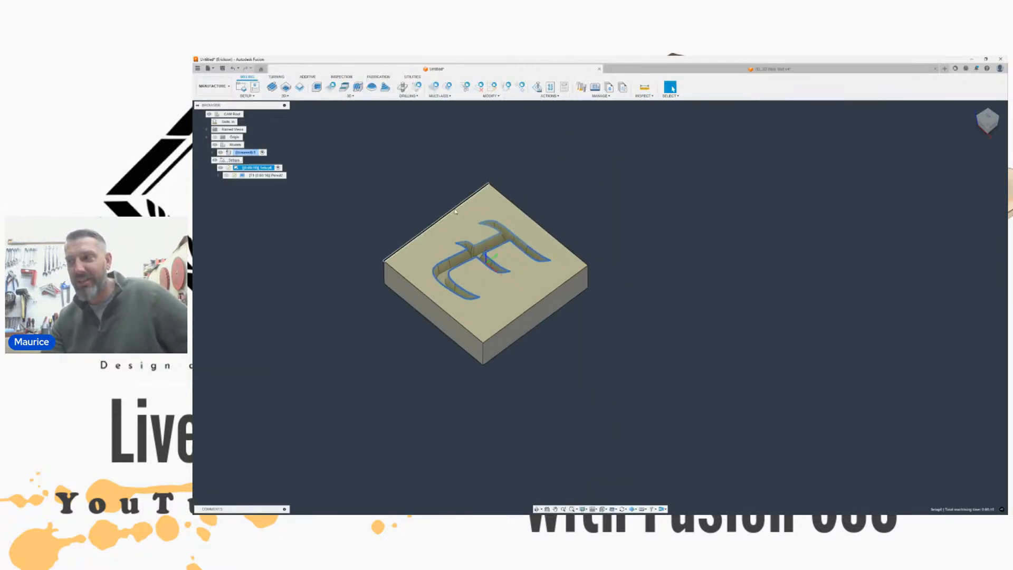
middle_drag(413, 202, 458, 209)
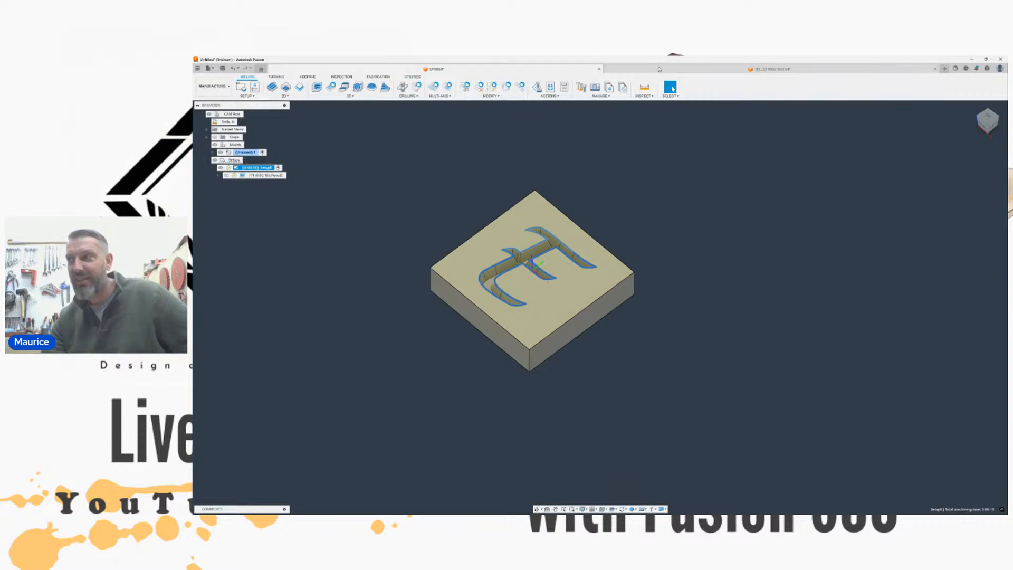
Step: Return to the 2D_3D Inlay Test document and view the wavy inlay up close from directly above
click(771, 68)
middle_drag(527, 239, 549, 223)
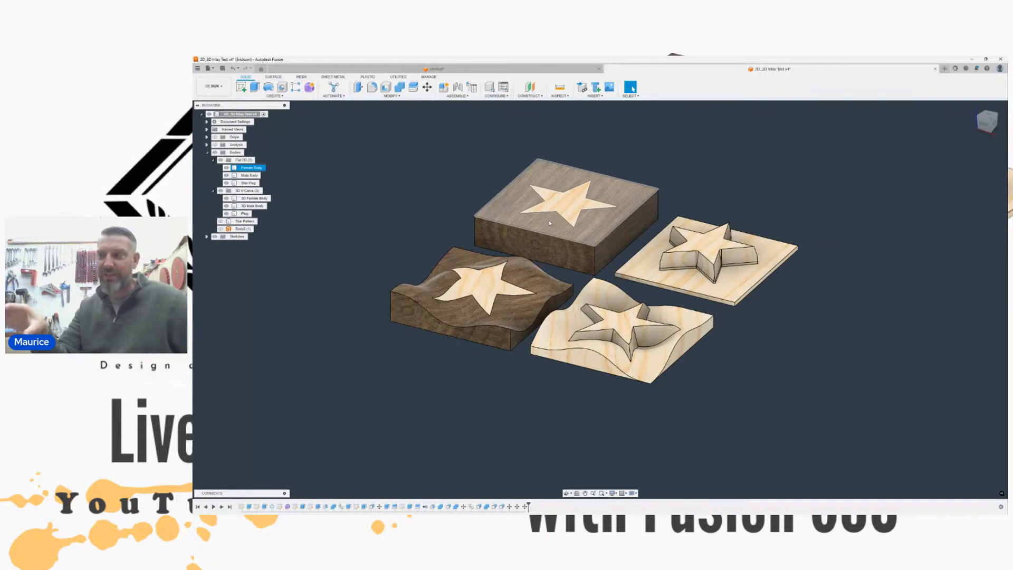
click(988, 116)
middle_drag(509, 341, 499, 270)
scroll(481, 305, up, 5)
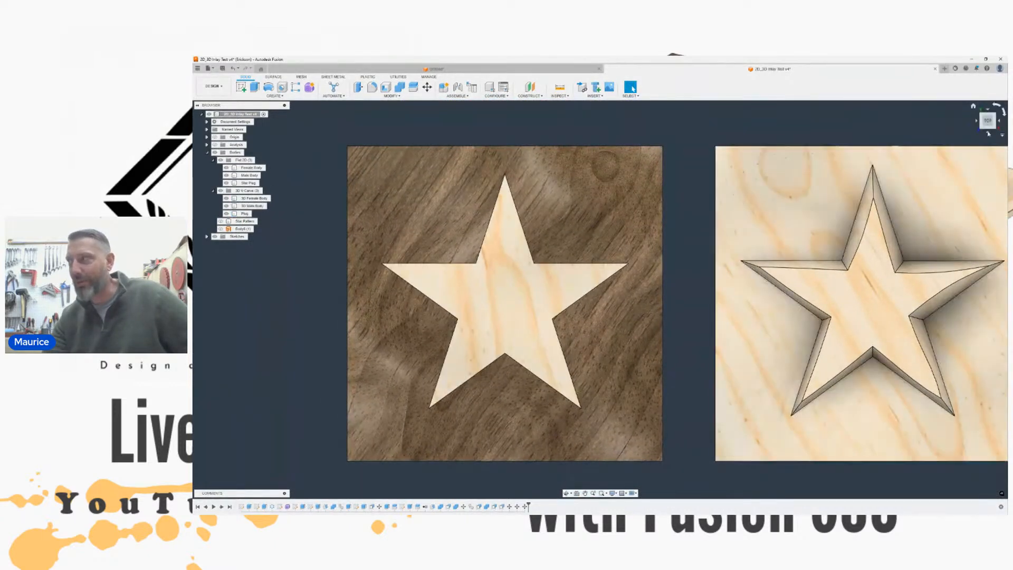
Step: Orbit to an angled view and examine how the star plug follows the wavy 3D female body
shift+middle_drag(594, 295, 359, 243)
scroll(408, 228, down, 2)
scroll(607, 294, down, 2)
middle_drag(617, 293, 656, 293)
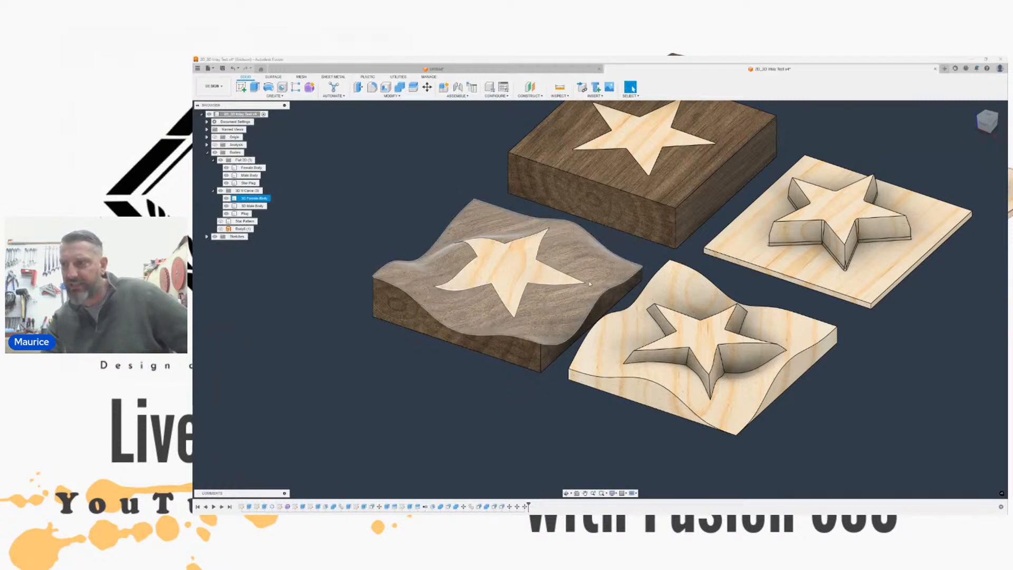
middle_drag(515, 258, 515, 295)
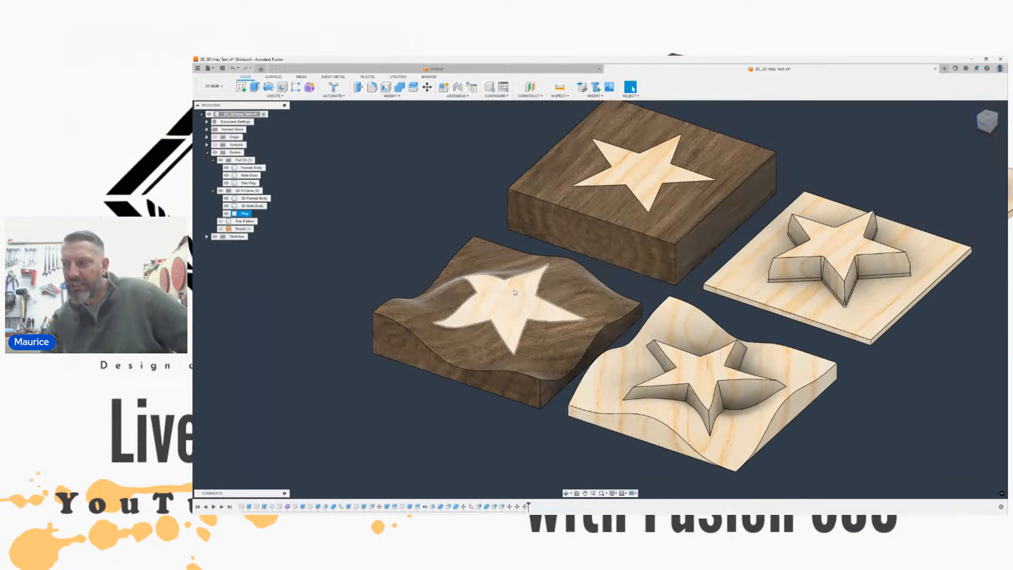
scroll(515, 294, up, 4)
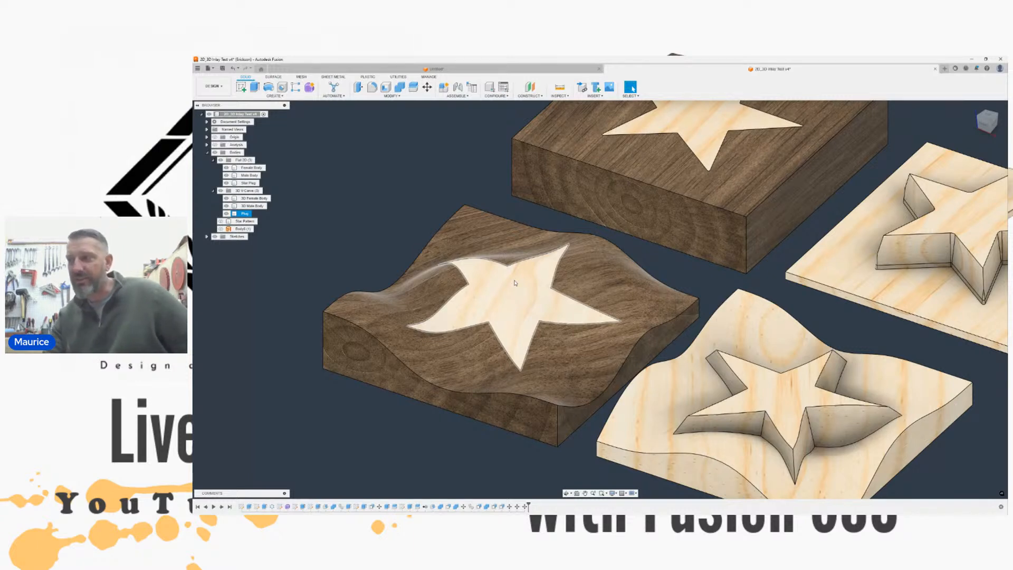
click(661, 305)
scroll(660, 305, down, 1)
scroll(660, 305, down, 3)
middle_drag(660, 304, 562, 294)
middle_drag(538, 235, 527, 271)
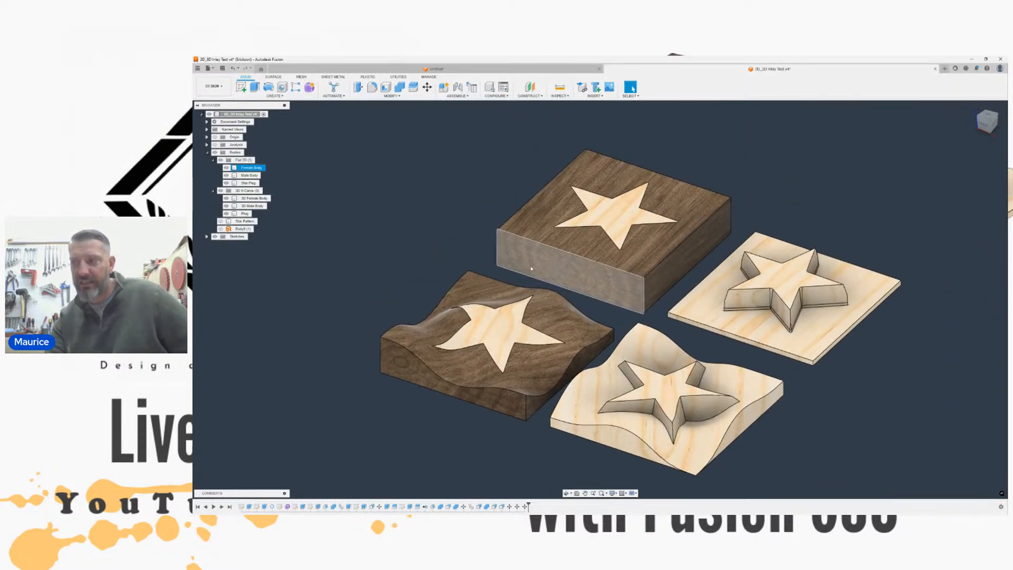
scroll(527, 271, up, 3)
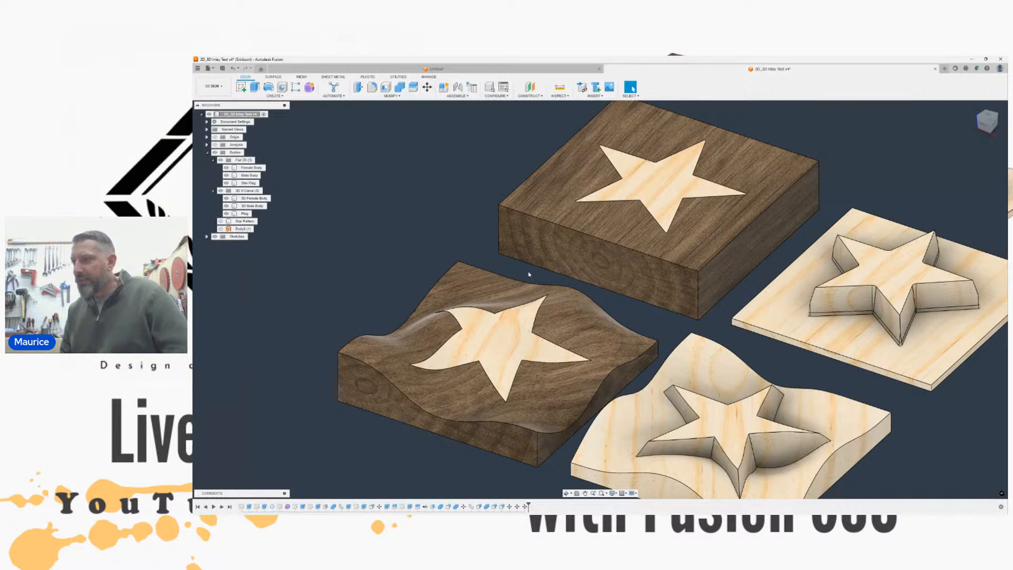
scroll(500, 222, down, 1)
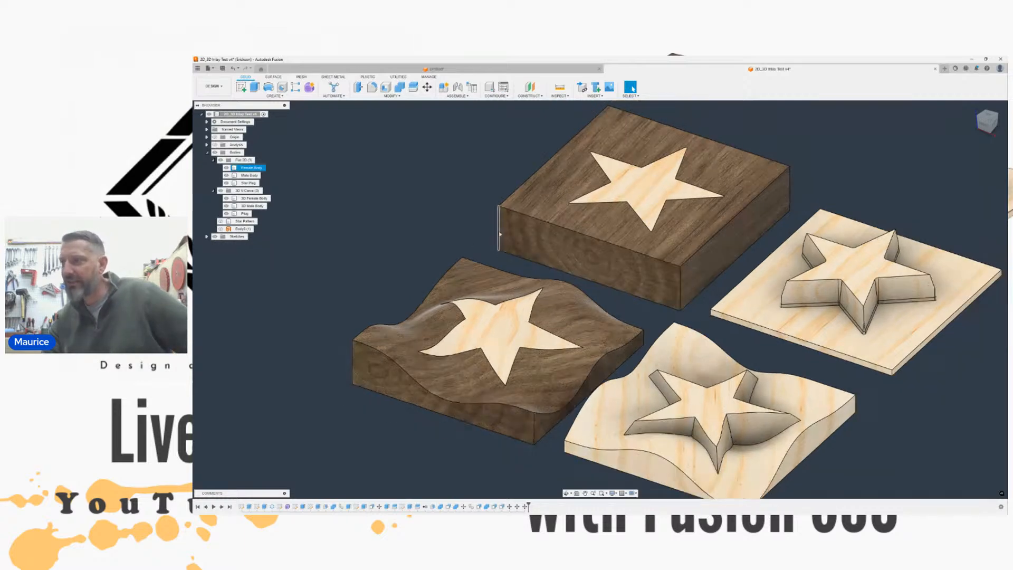
scroll(500, 222, down, 3)
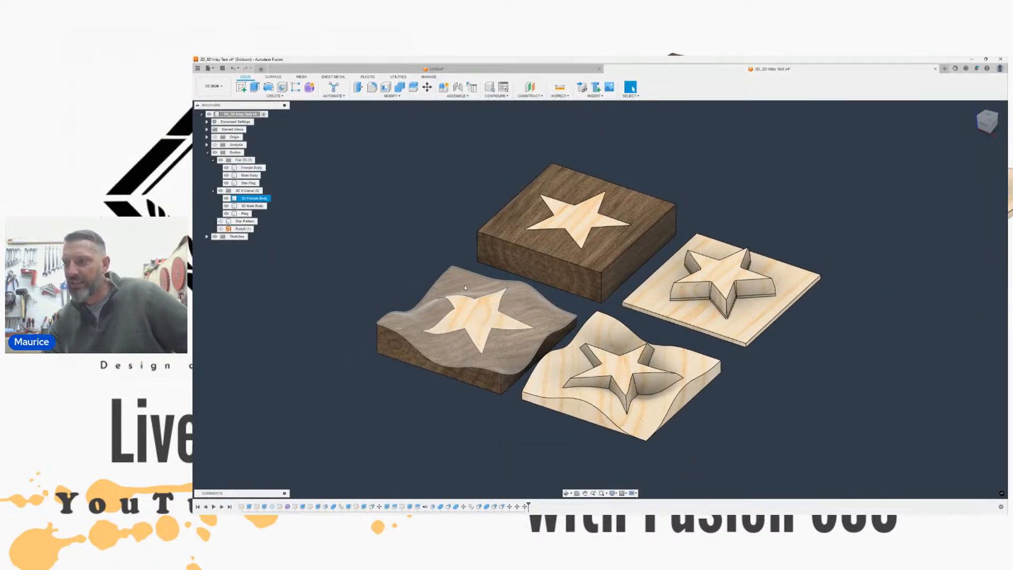
scroll(469, 277, up, 3)
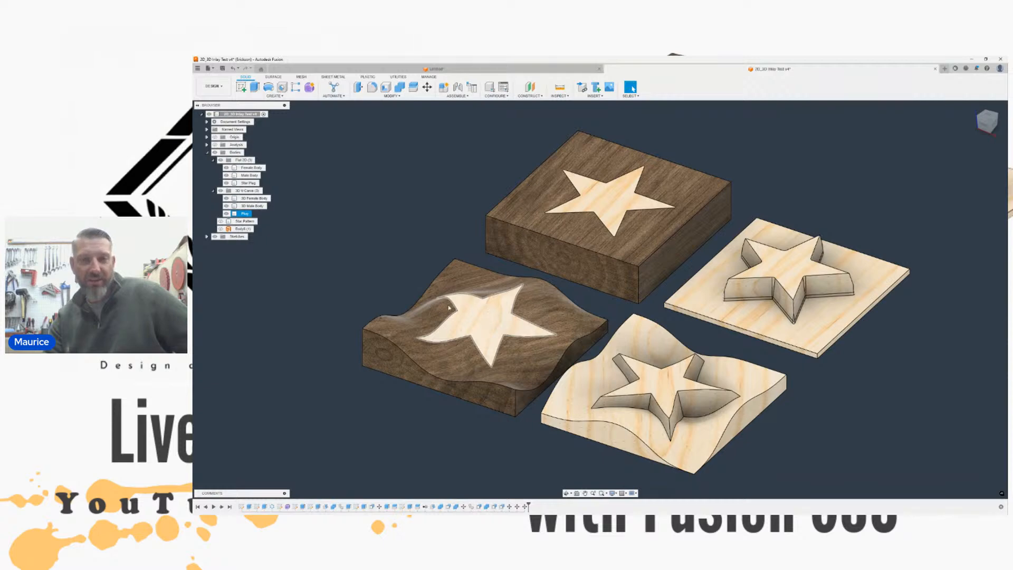
scroll(455, 315, up, 1)
middle_drag(478, 293, 498, 280)
key(Escape)
scroll(343, 289, up, 2)
middle_drag(349, 292, 278, 295)
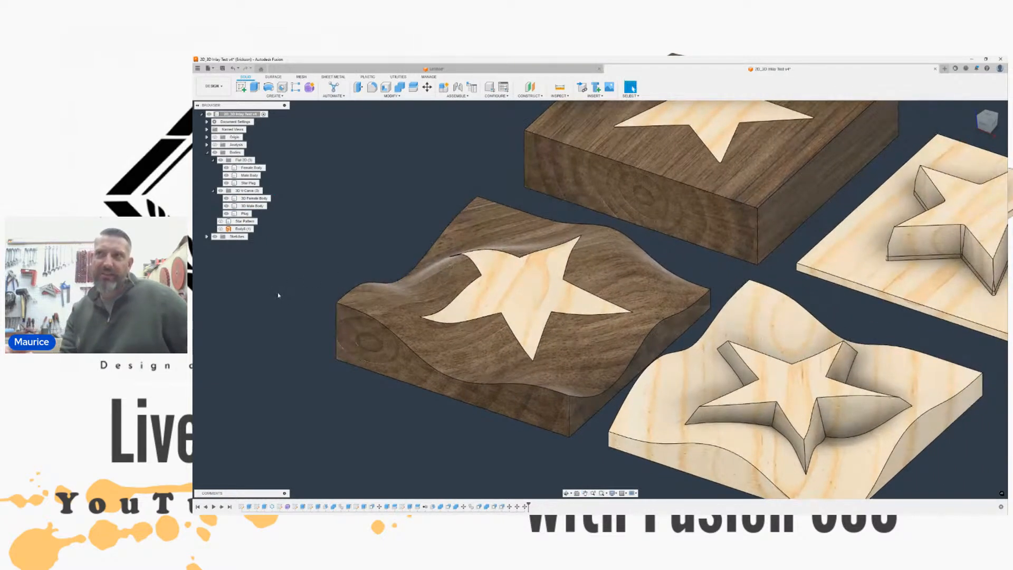
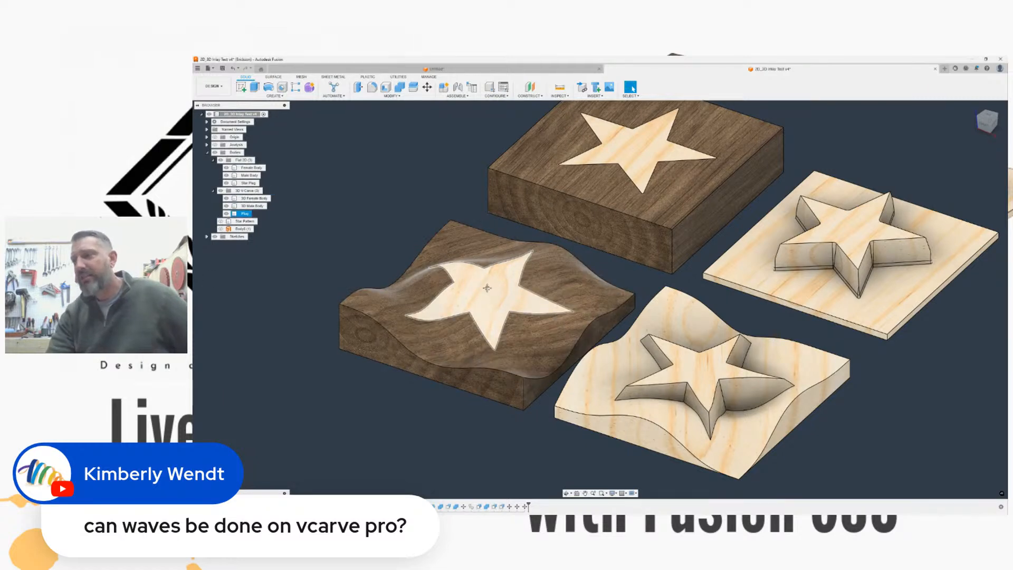
Step: Inspect the edges of the inlaid star on the wavy walnut surface up close
scroll(487, 288, up, 5)
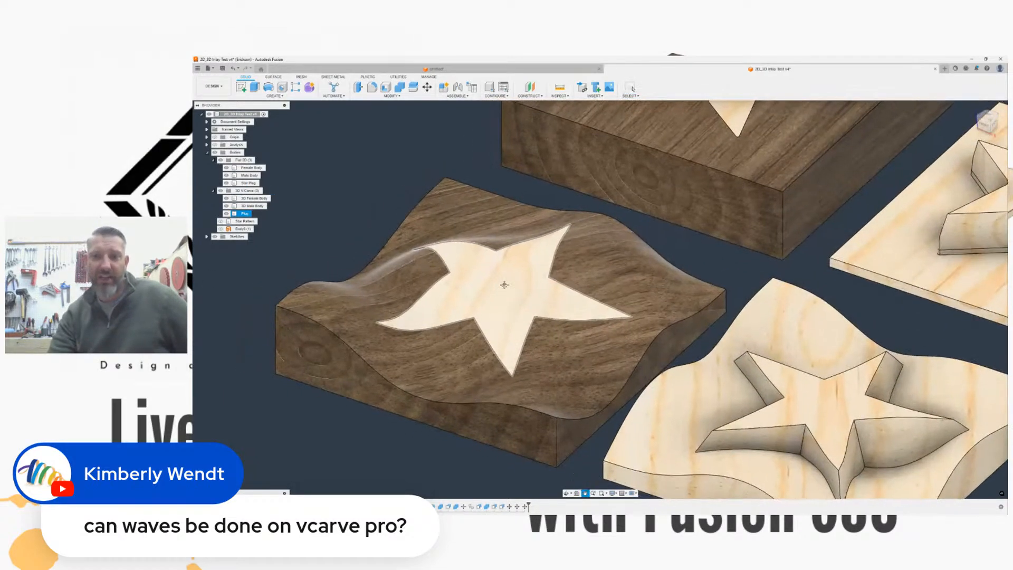
scroll(505, 284, up, 3)
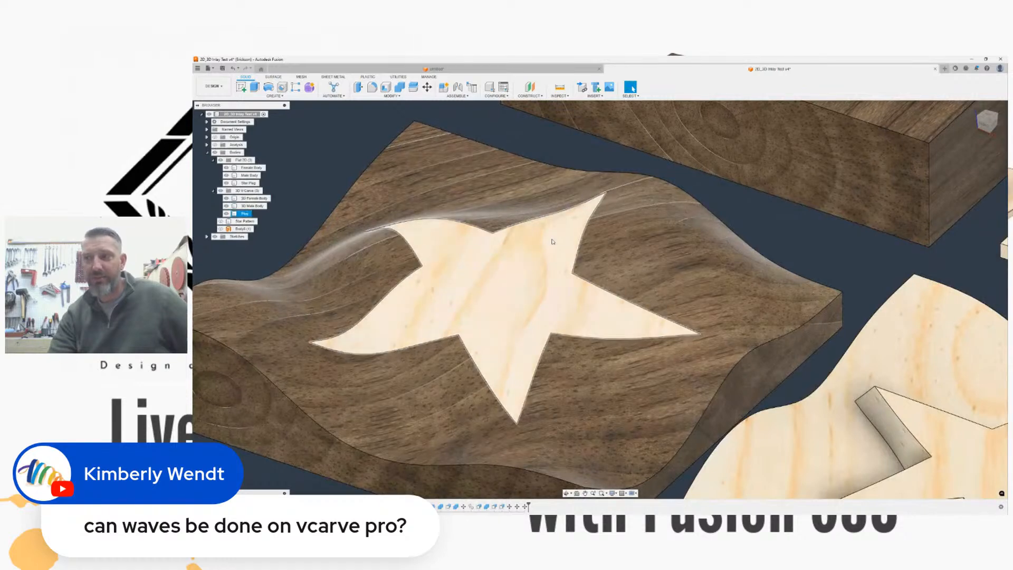
scroll(384, 306, down, 2)
middle_drag(408, 318, 448, 315)
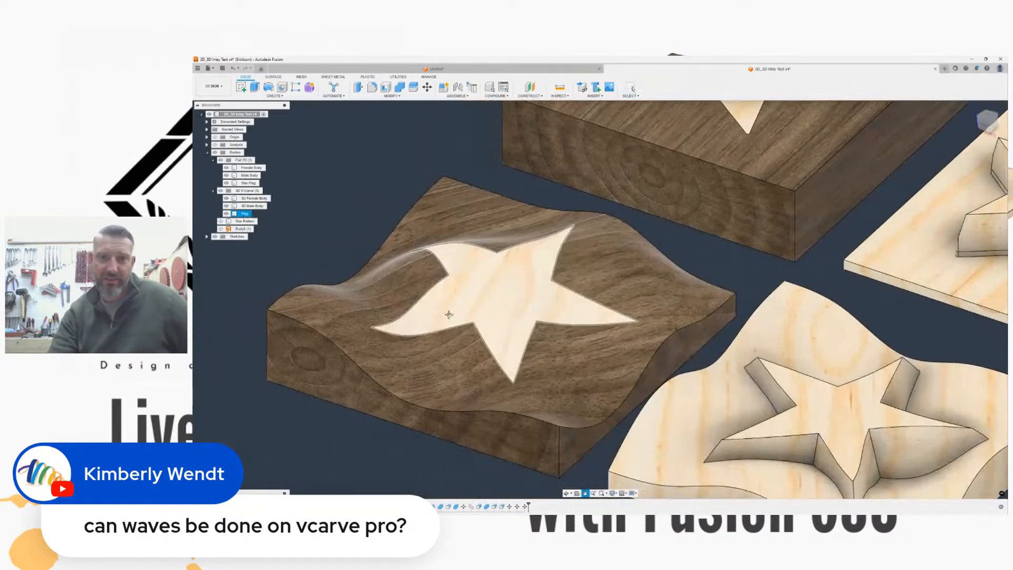
scroll(361, 261, down, 2)
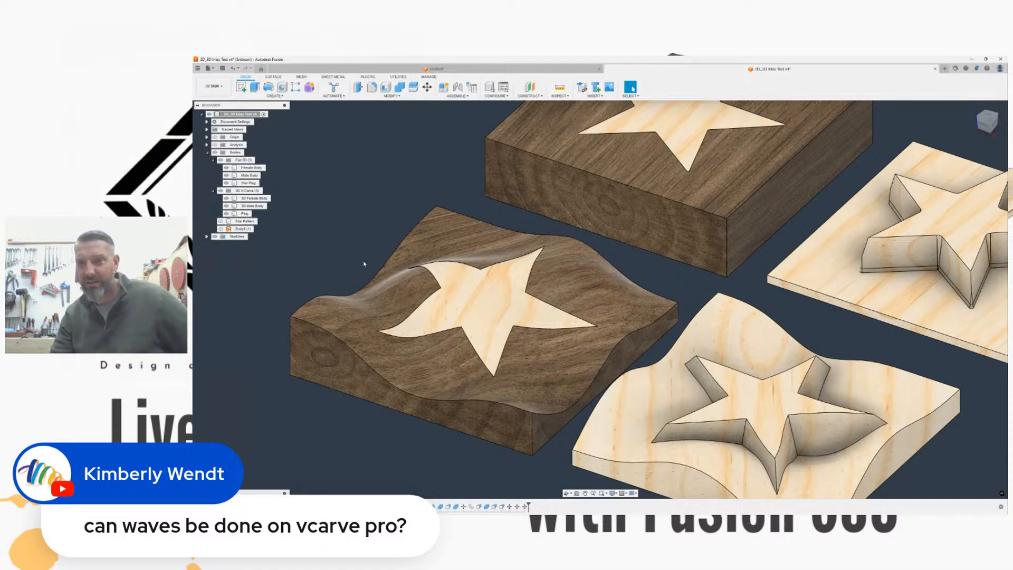
scroll(464, 179, down, 3)
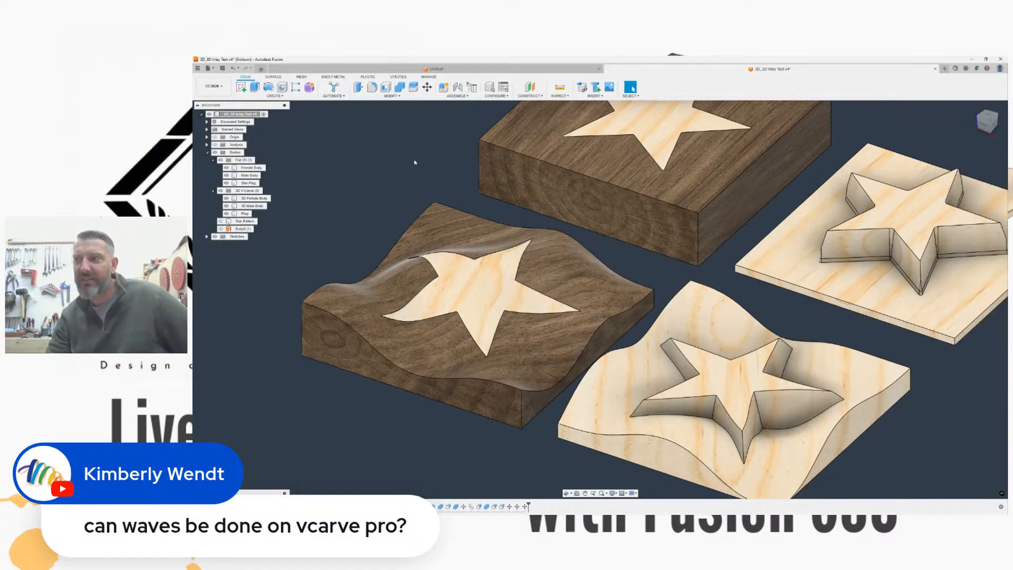
click(472, 180)
middle_drag(472, 180, 547, 207)
middle_drag(436, 190, 351, 225)
scroll(351, 226, down, 1)
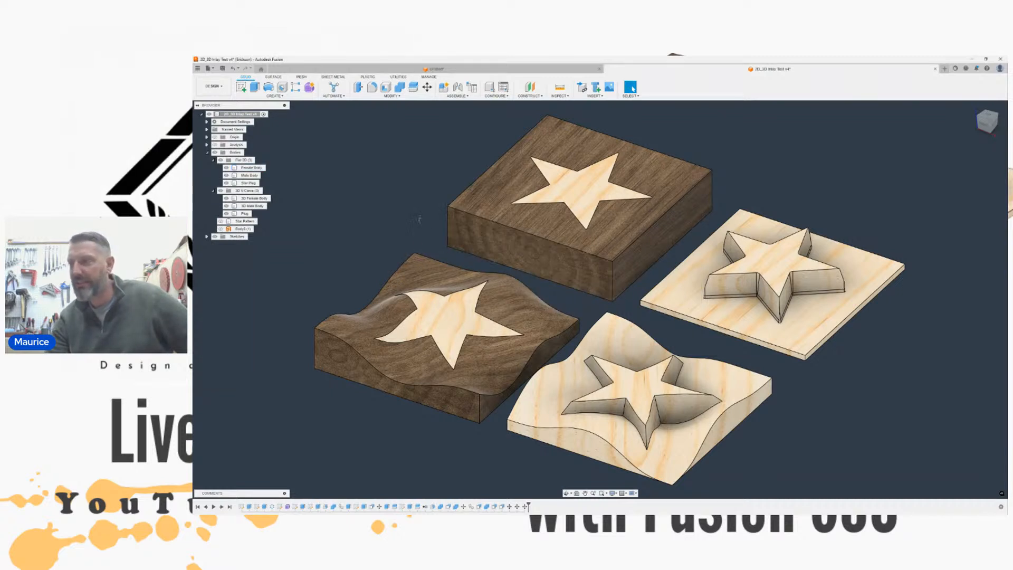
middle_drag(421, 219, 399, 226)
scroll(409, 222, down, 3)
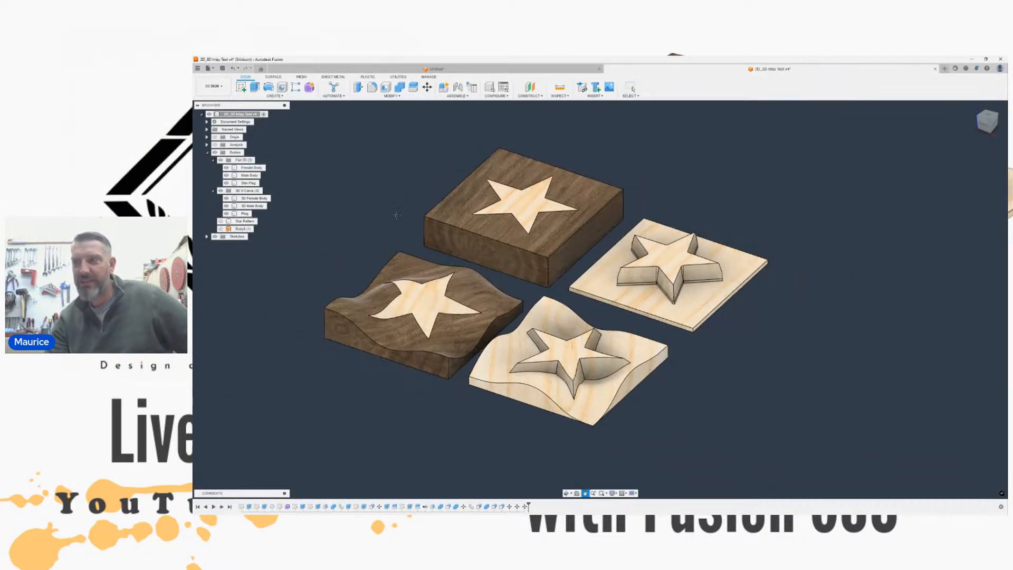
key(Escape)
scroll(468, 207, up, 3)
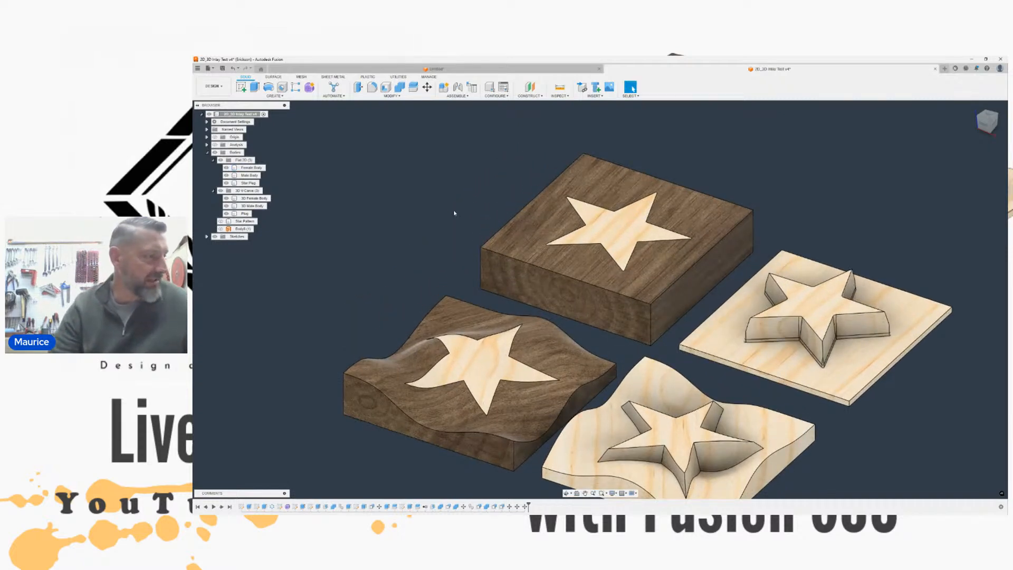
scroll(494, 226, up, 3)
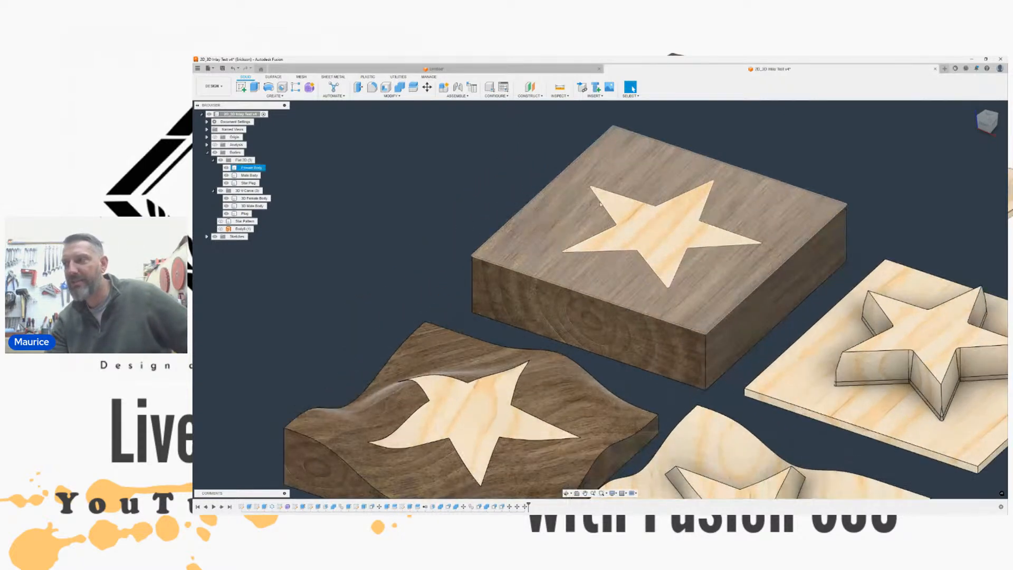
scroll(471, 260, down, 5)
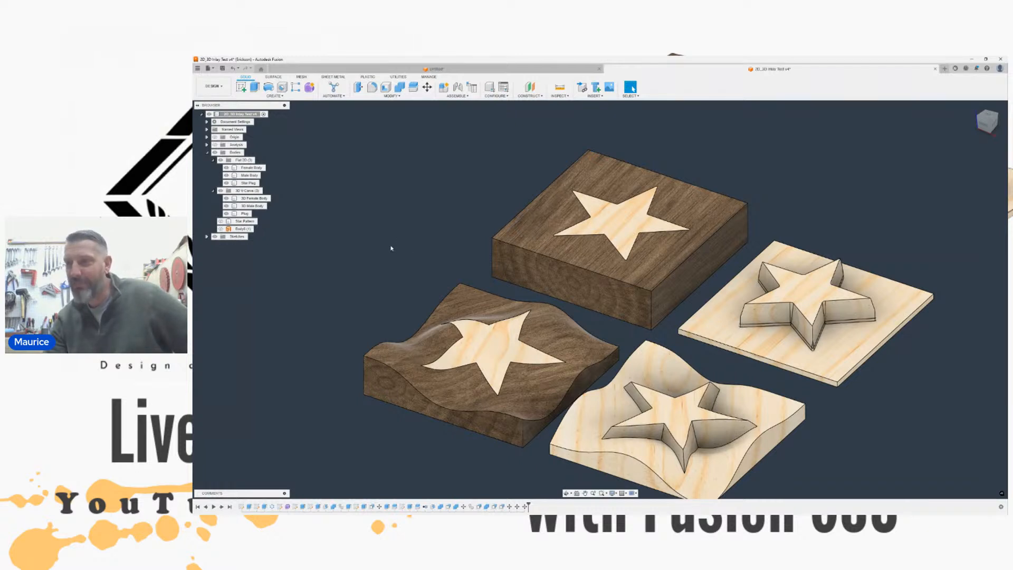
scroll(384, 253, down, 1)
middle_drag(384, 253, 432, 251)
scroll(434, 255, up, 3)
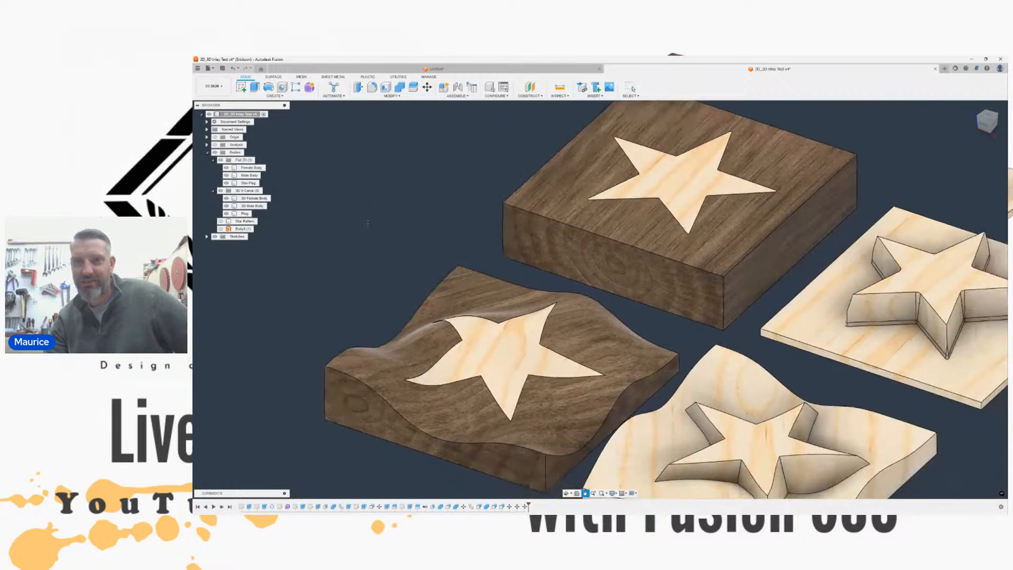
scroll(368, 224, down, 2)
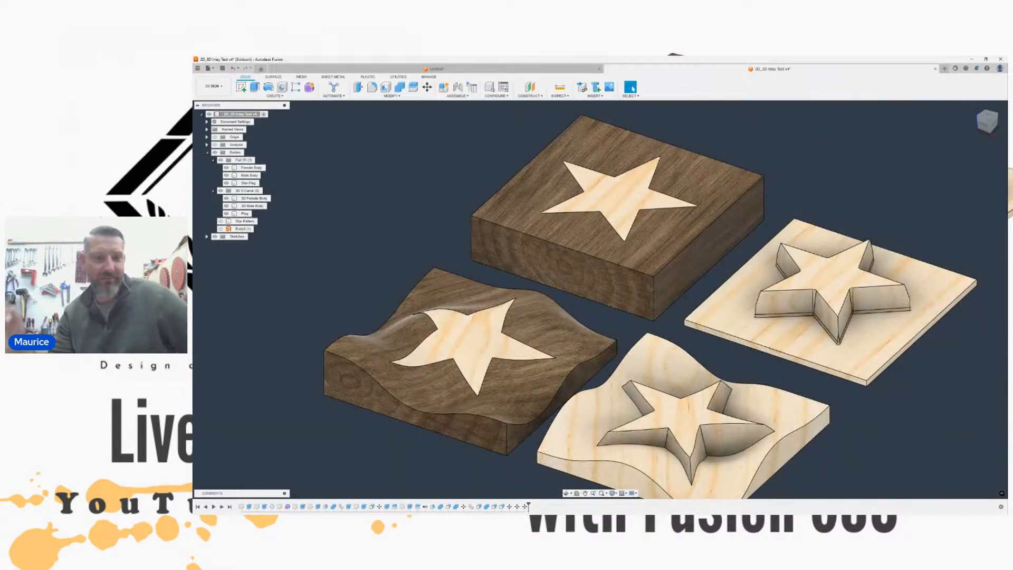